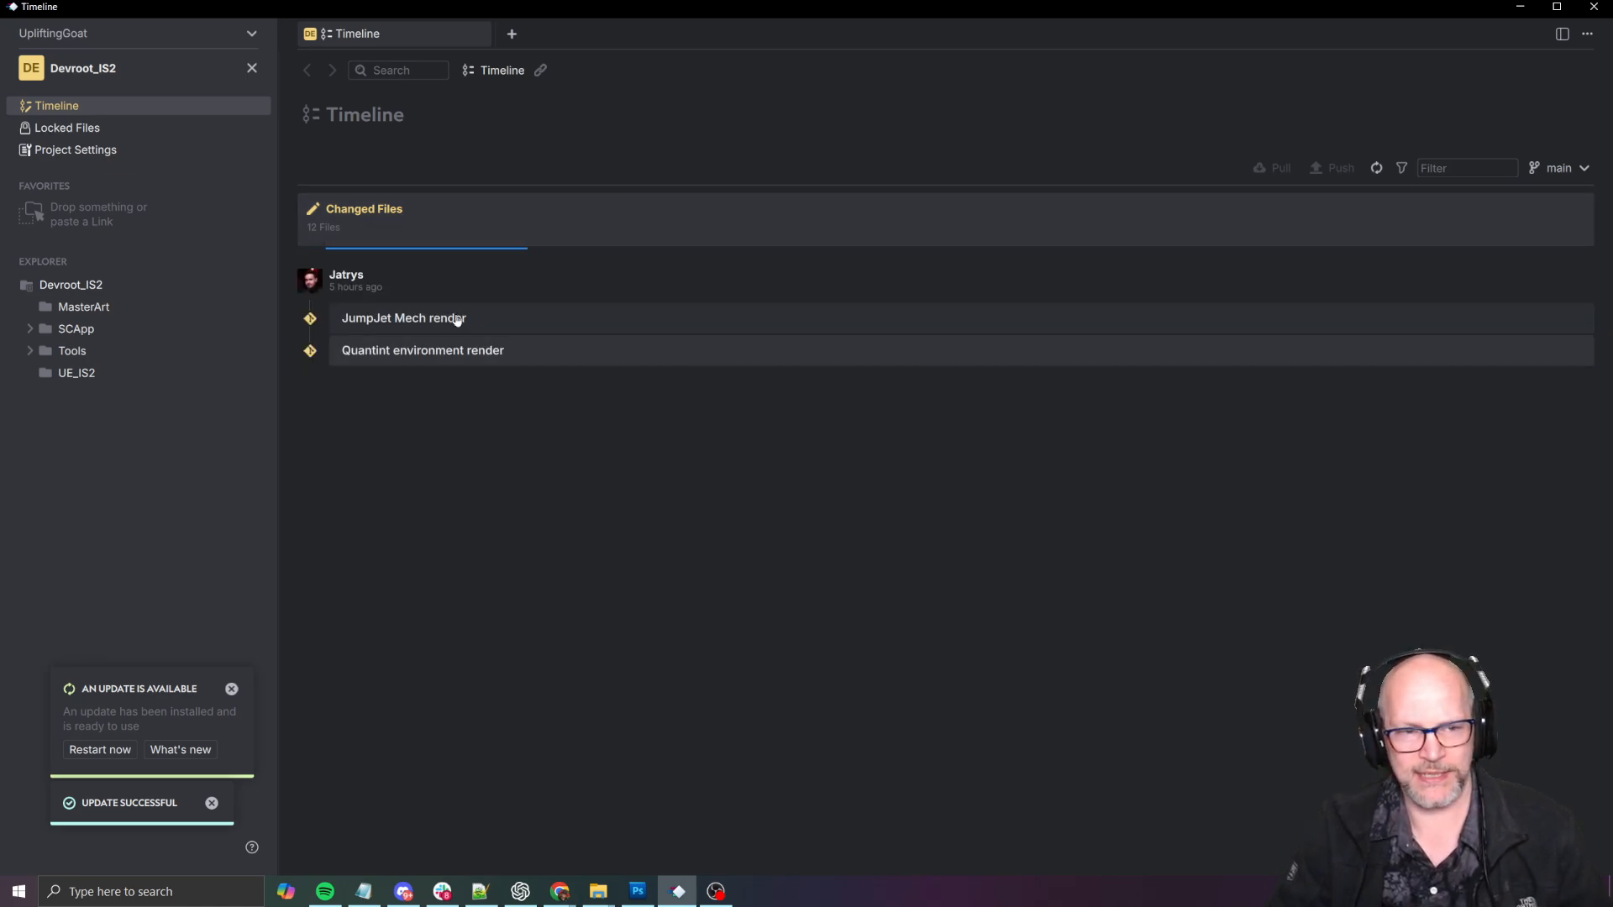
- Open the JumpJet Mech render commit in the timeline to view its changed file
{"action": "left_click", "coordinate": [425, 320]}
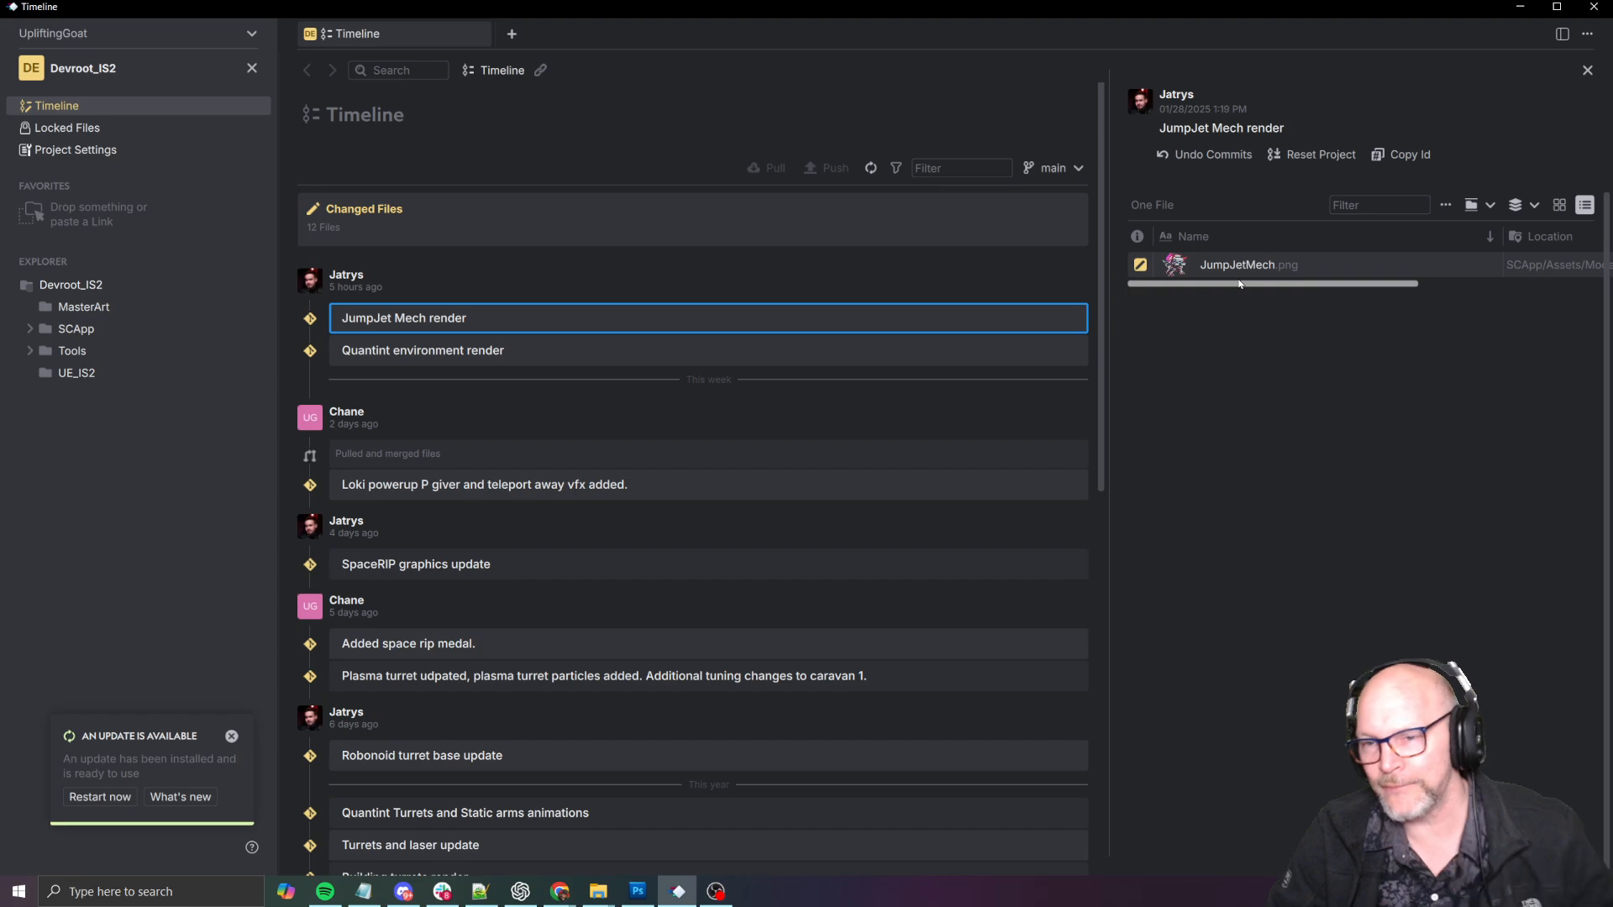
{"action": "key", "text": "alt+Tab"}
{"action": "key", "text": "alt+Tab"}
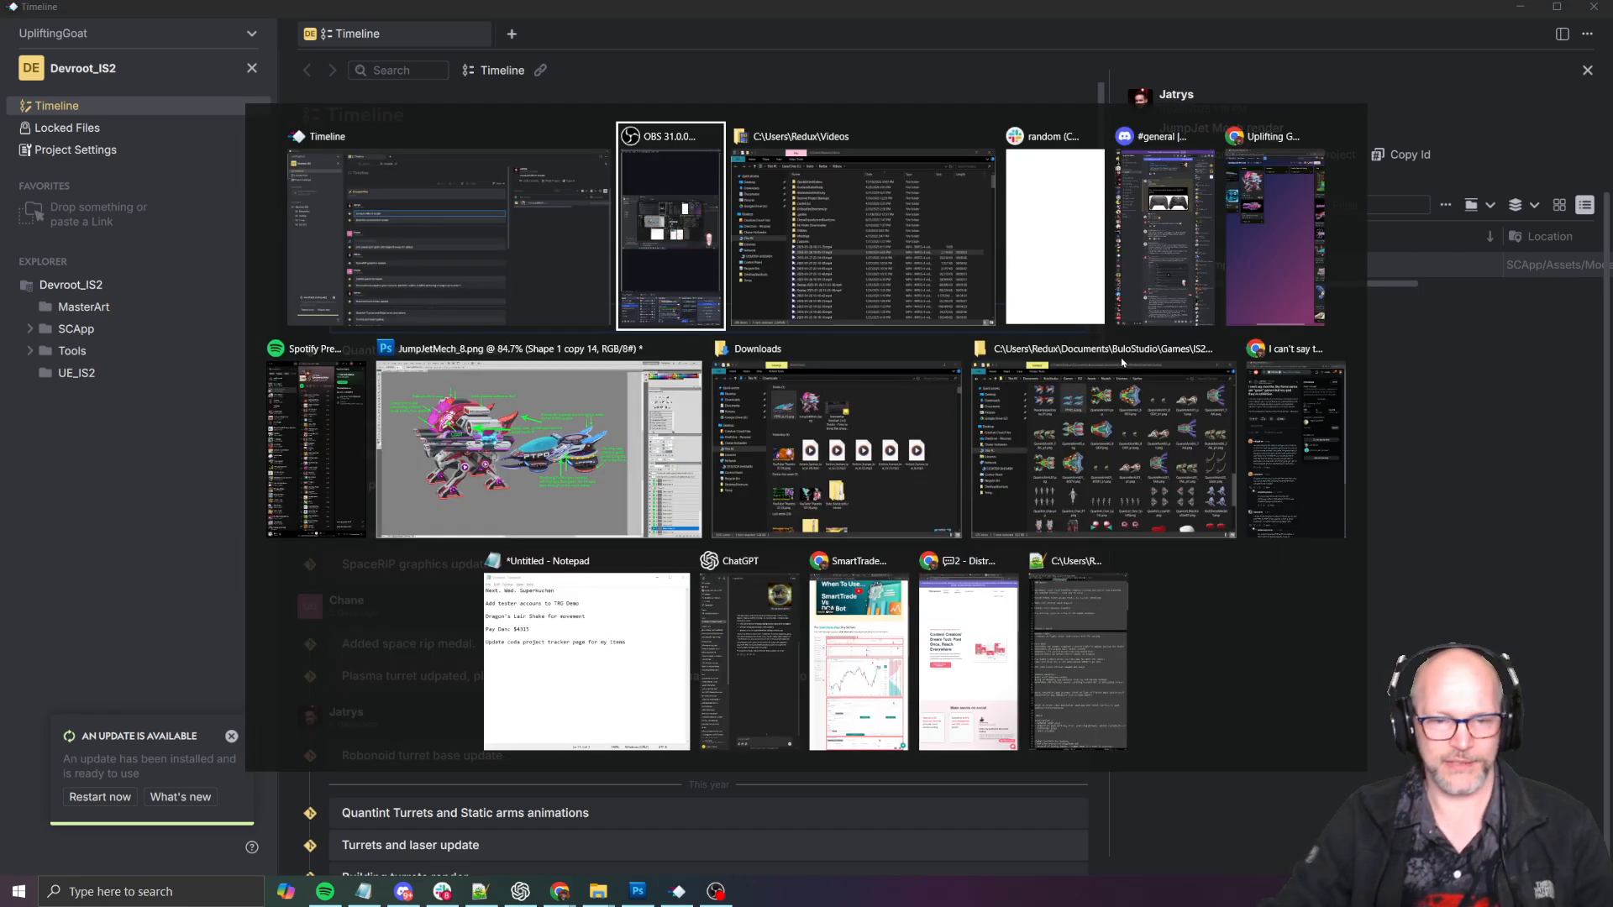
{"action": "key", "text": "alt+shift+Tab"}
{"action": "key", "text": "alt+shift+Tab"}
- Launch SHMUP Creator with the command launcher and check its launch progress in Steam
{"action": "type", "text": "open hs"}
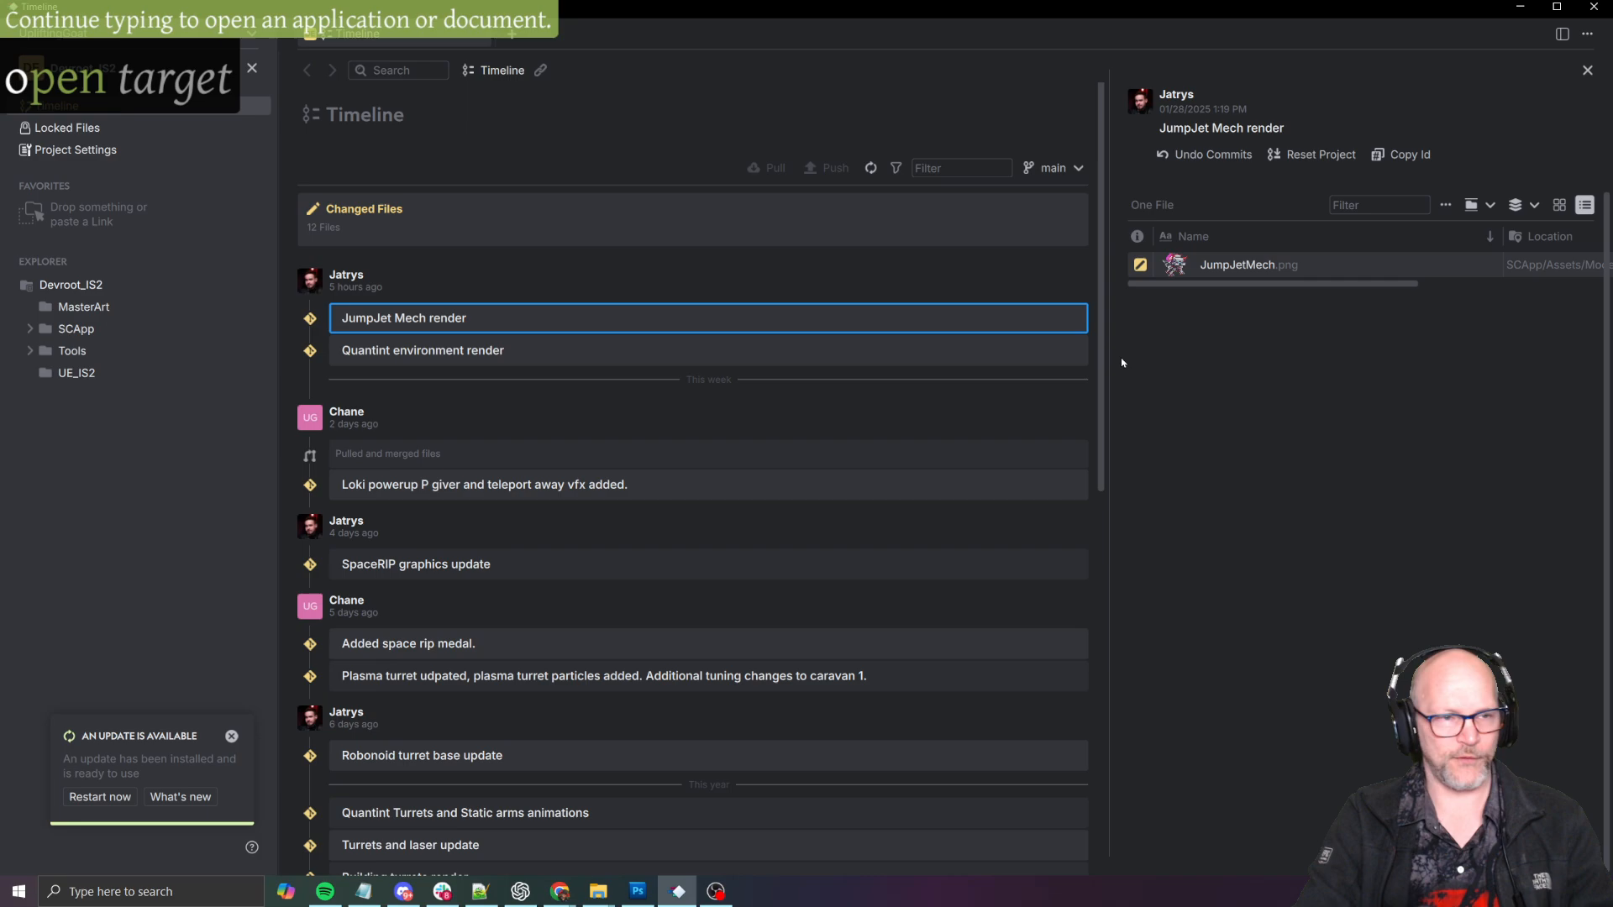
{"action": "key", "text": "BackSpace"}
{"action": "key", "text": "BackSpace"}
{"action": "type", "text": "shmup"}
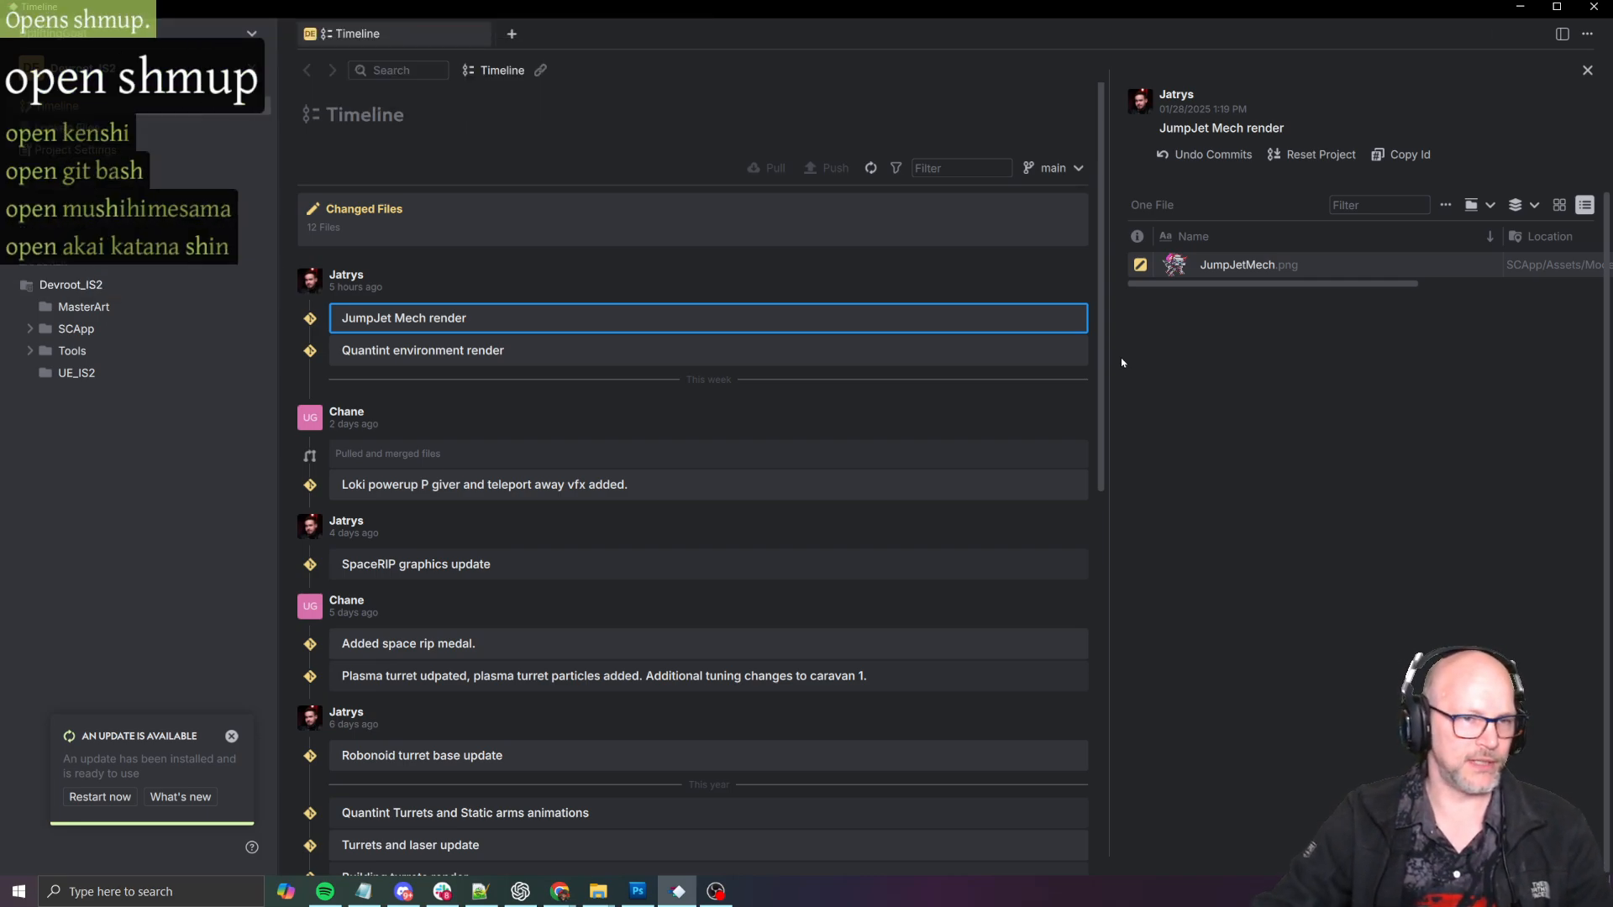
{"action": "key", "text": "Return"}
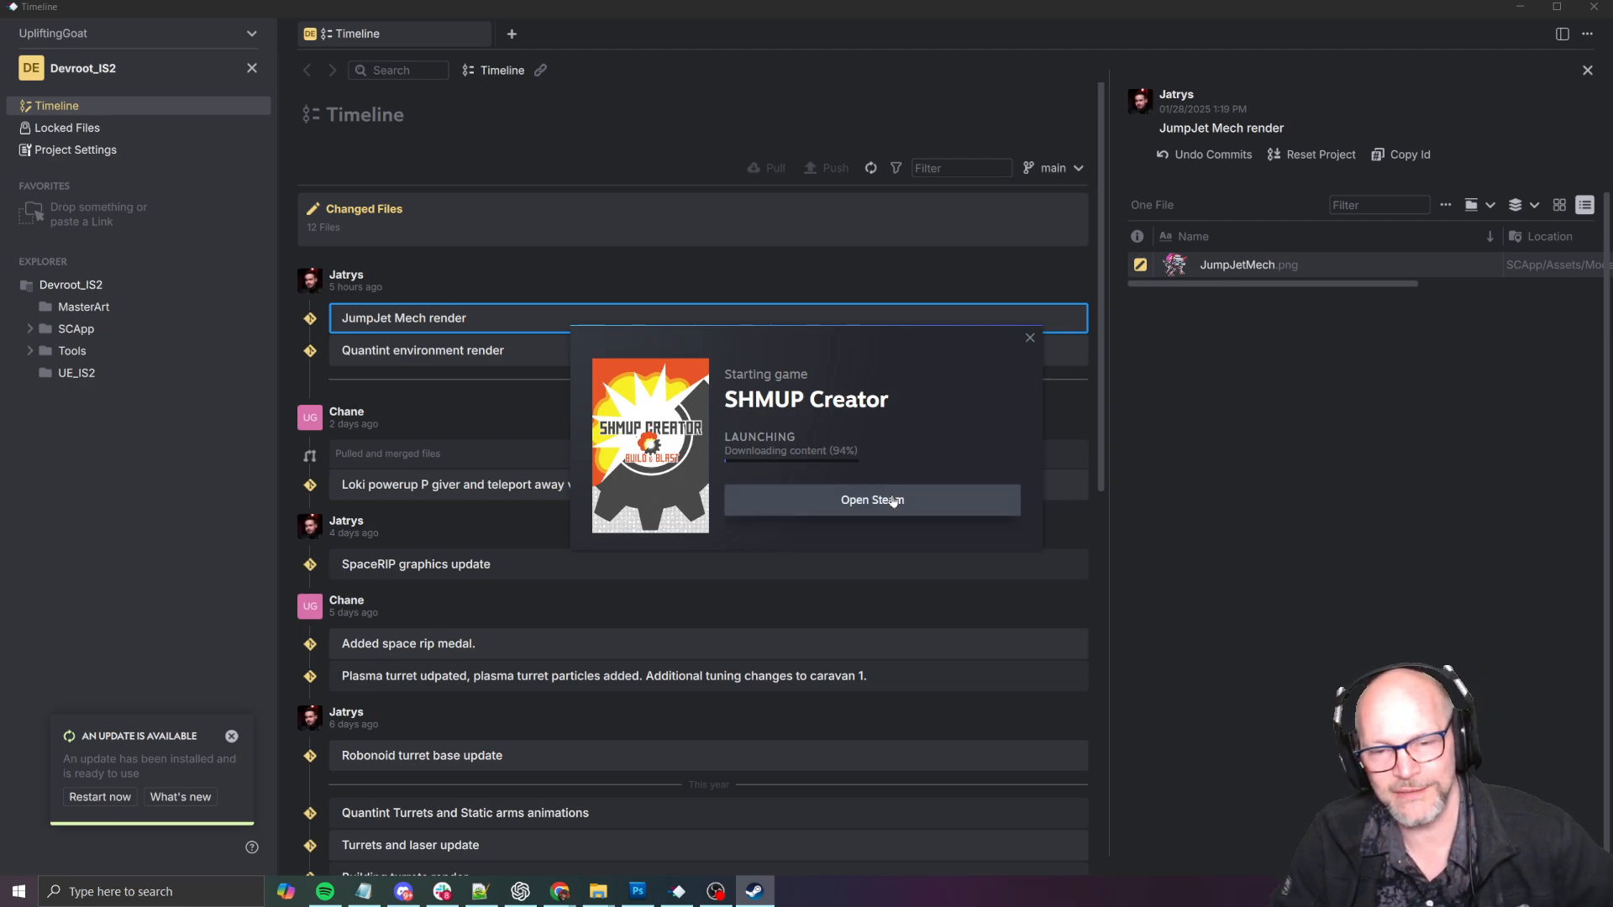
{"action": "left_click", "coordinate": [893, 503]}
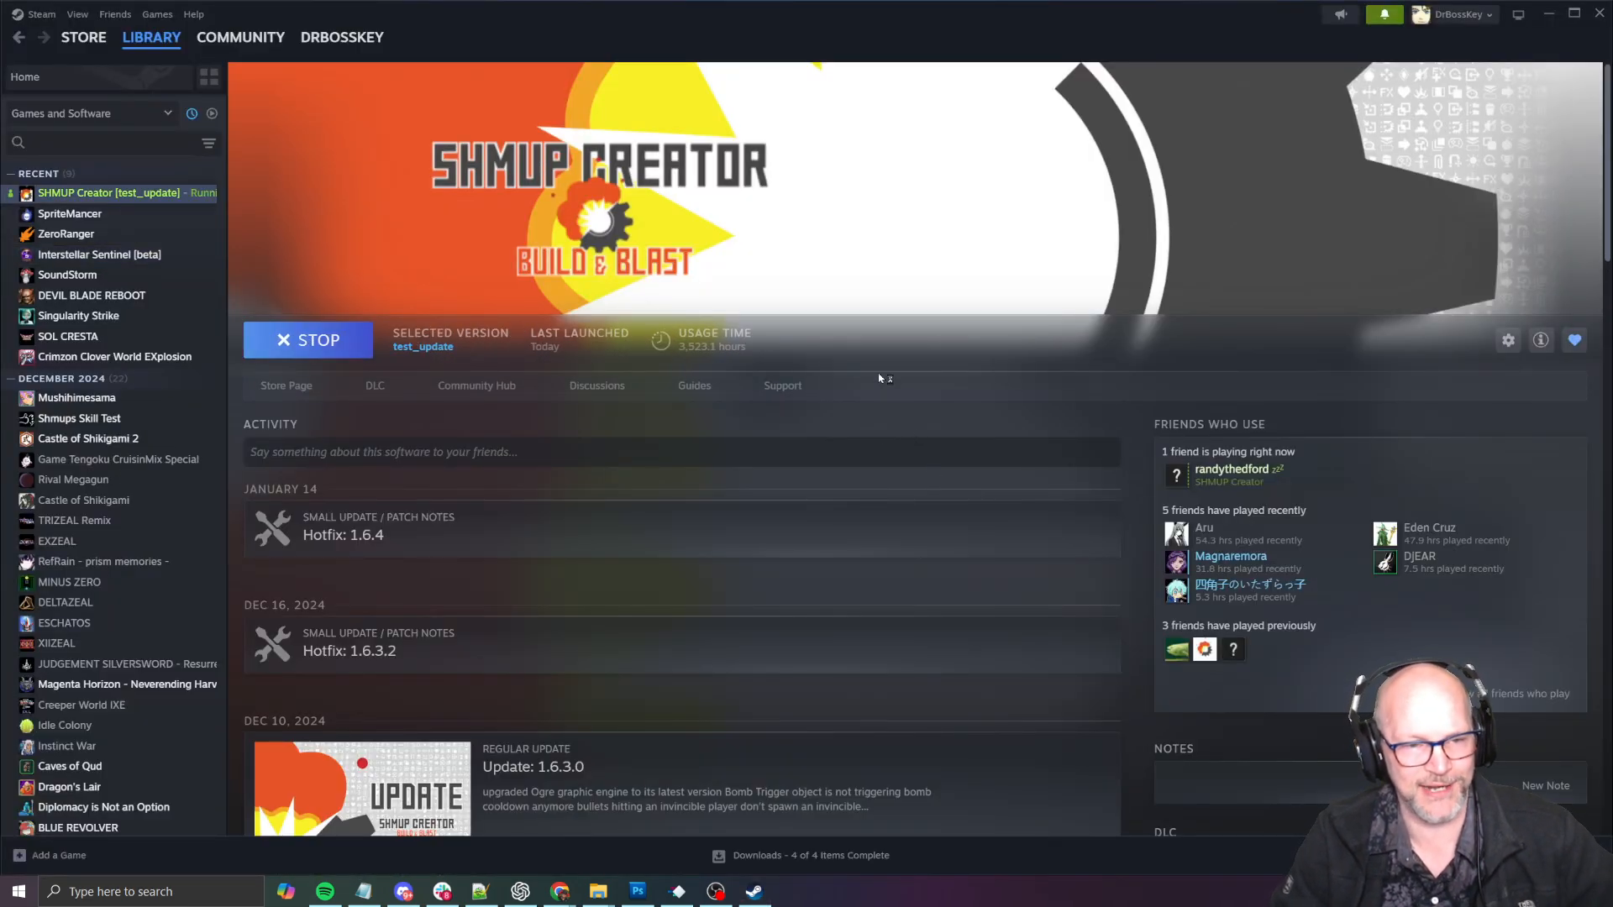
{"action": "scroll", "coordinate": [849, 393], "scroll_direction": "down", "scroll_amount": 3}
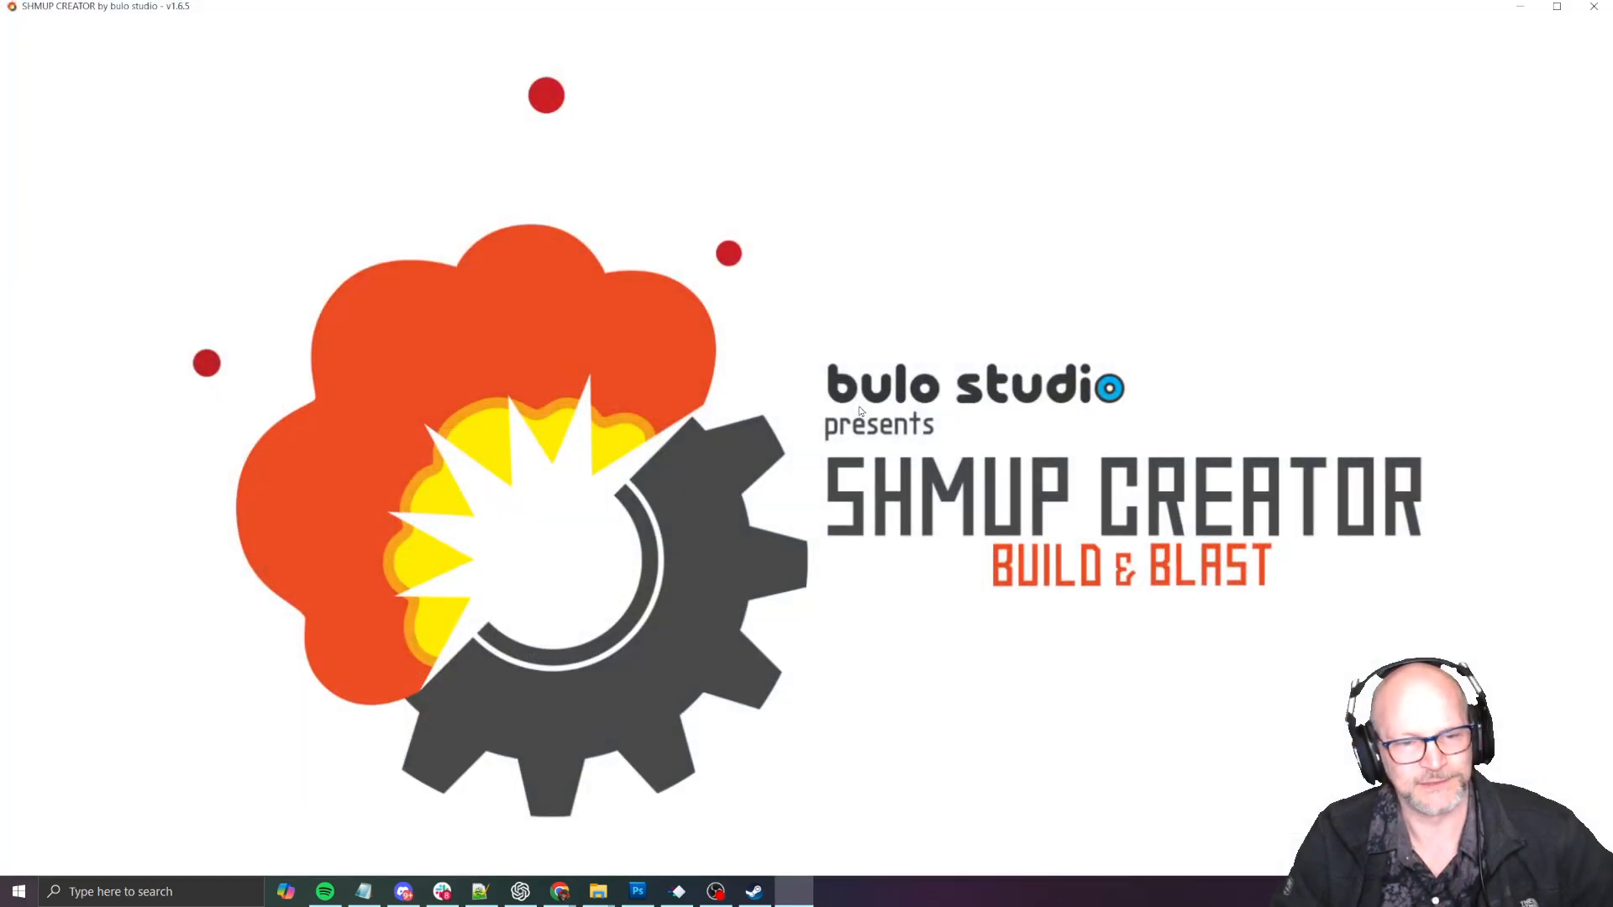
- Switch to Discord to view the beta channel of the SHMUP Creator server
{"action": "key", "text": "alt+Tab"}
{"action": "key", "text": "alt+Tab"}
{"action": "key", "text": "alt+Tab"}
{"action": "key", "text": "alt+Tab"}
{"action": "key", "text": "alt+Tab"}
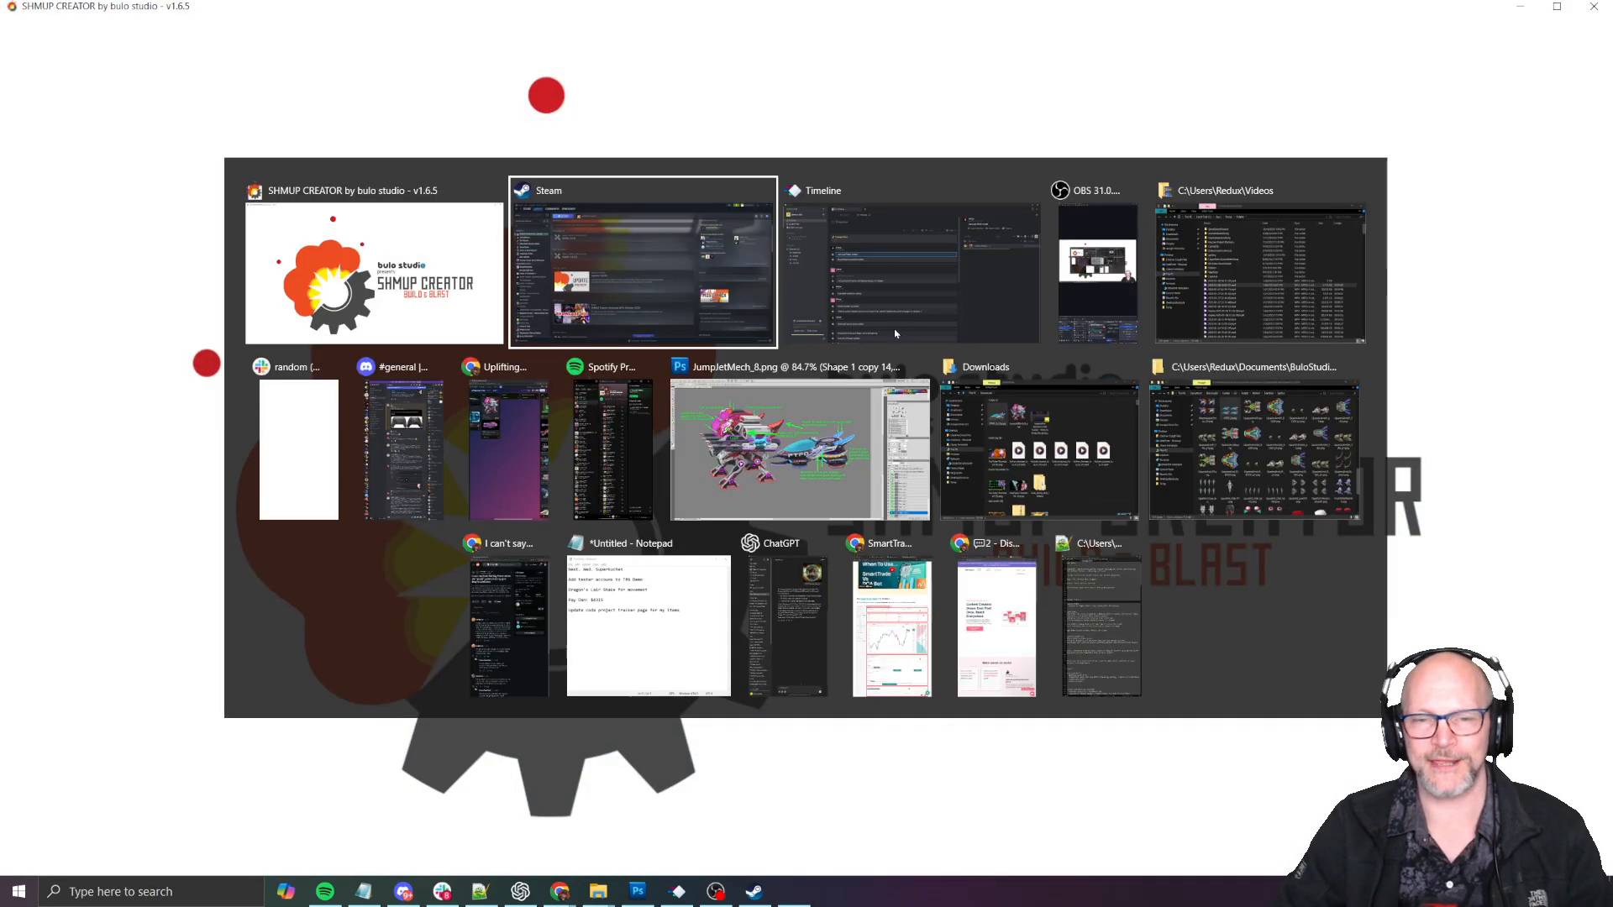
{"action": "key", "text": "alt+Tab"}
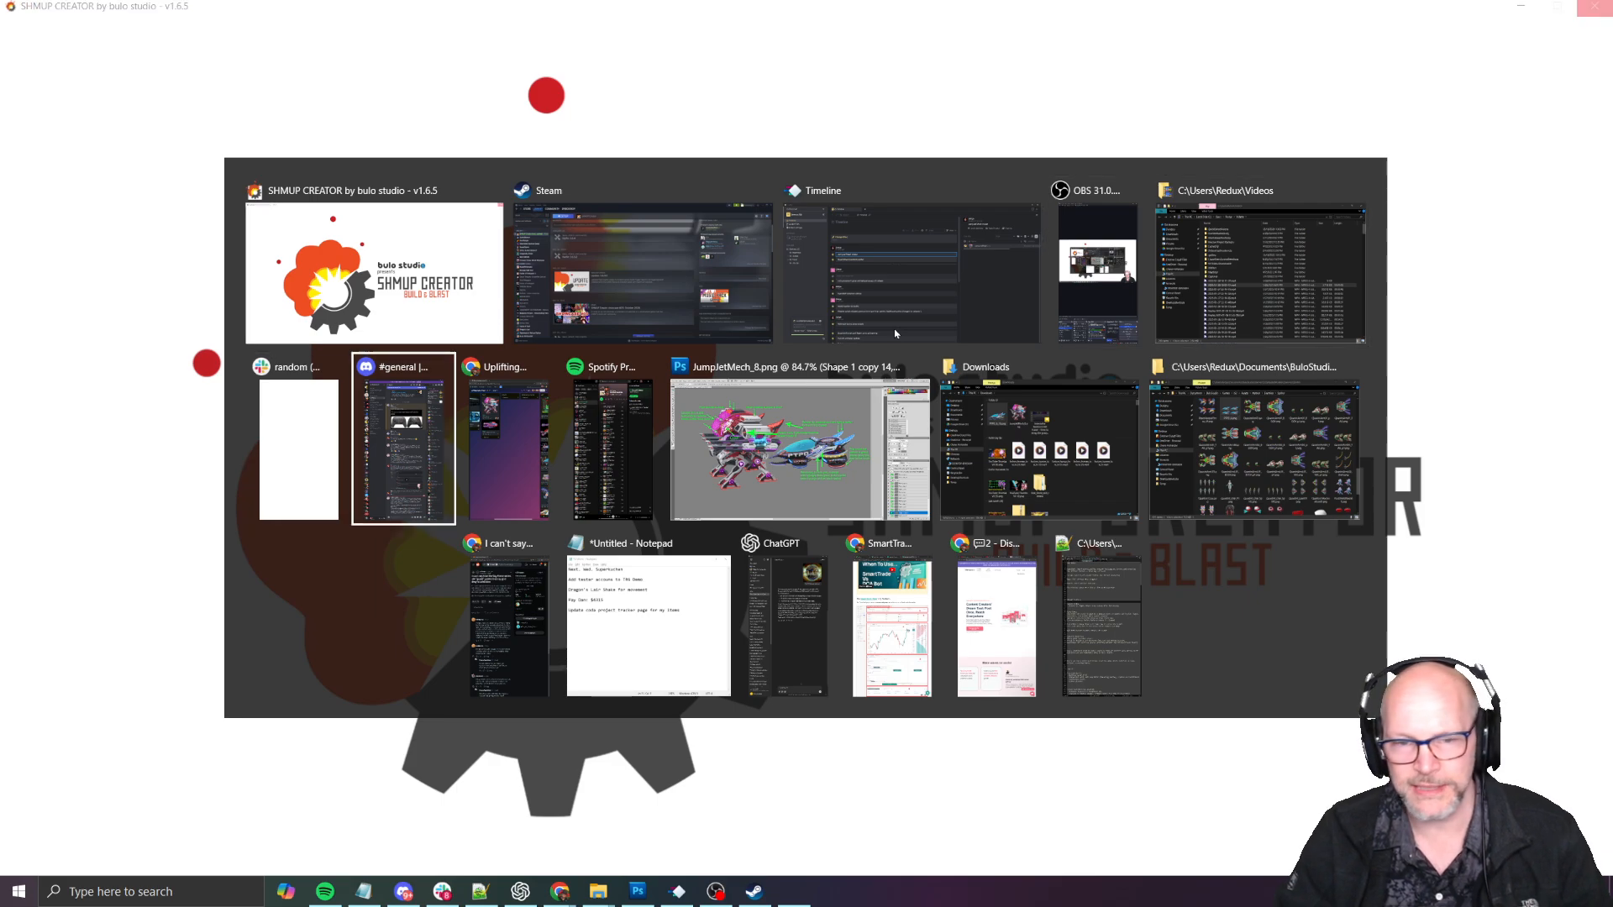
{"action": "key", "text": "alt+shift+Tab"}
{"action": "key", "text": "alt+shift+Tab"}
{"action": "key", "text": "alt+Tab"}
{"action": "key", "text": "alt+Tab"}
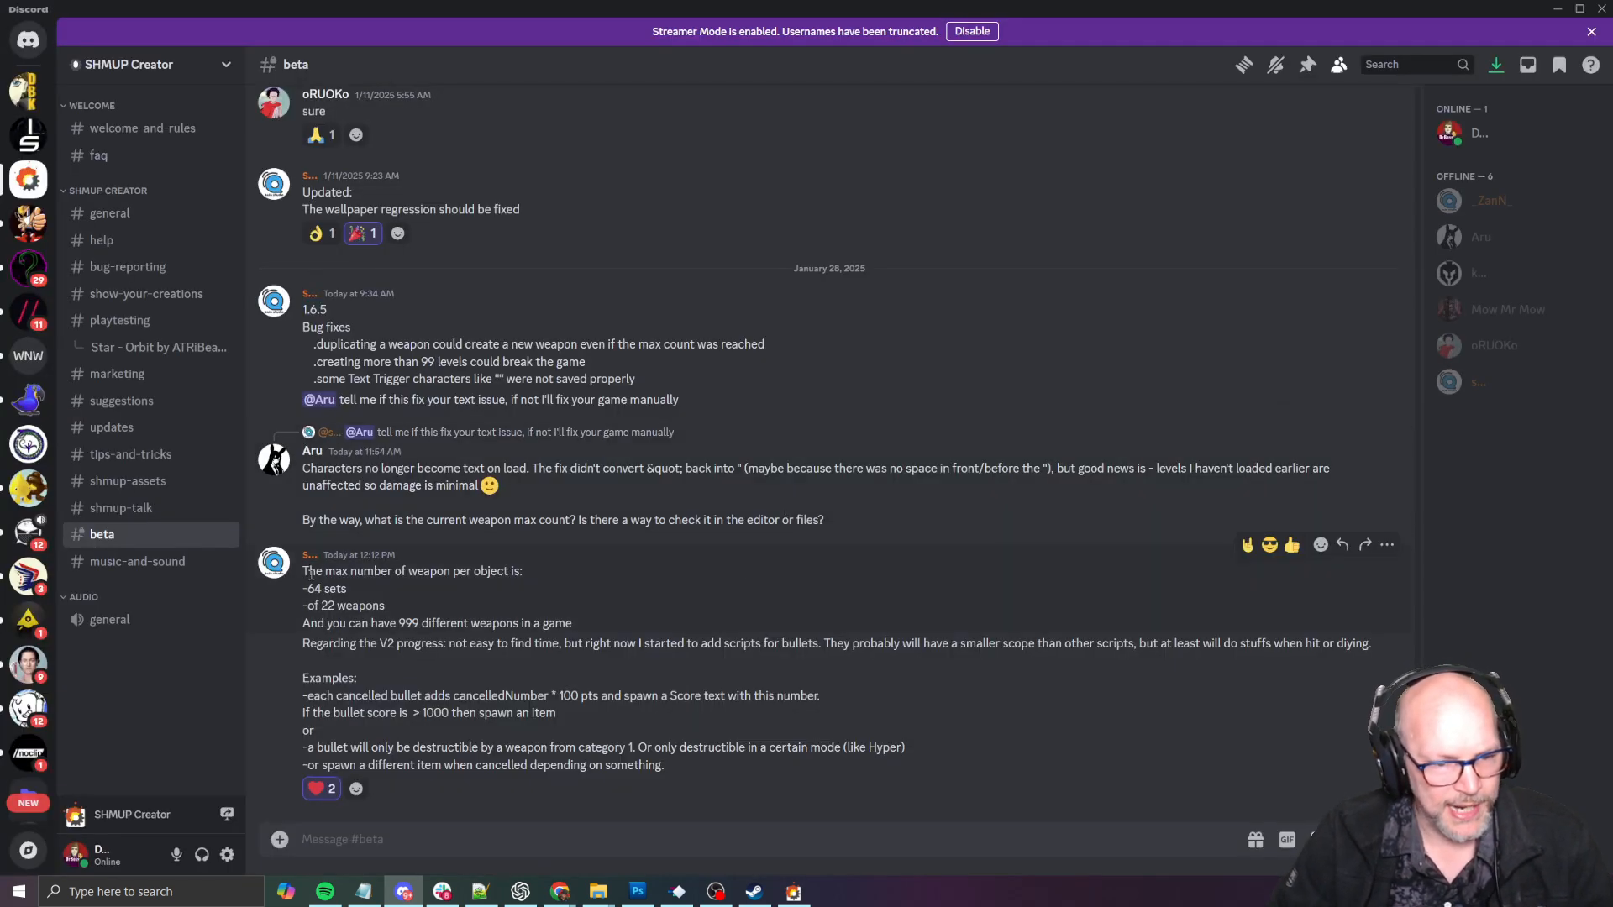
- Read the developer's beta channel message about the weapon limits per object and per game
{"action": "left_click_drag", "start_coordinate": [309, 573], "coordinate": [496, 589]}
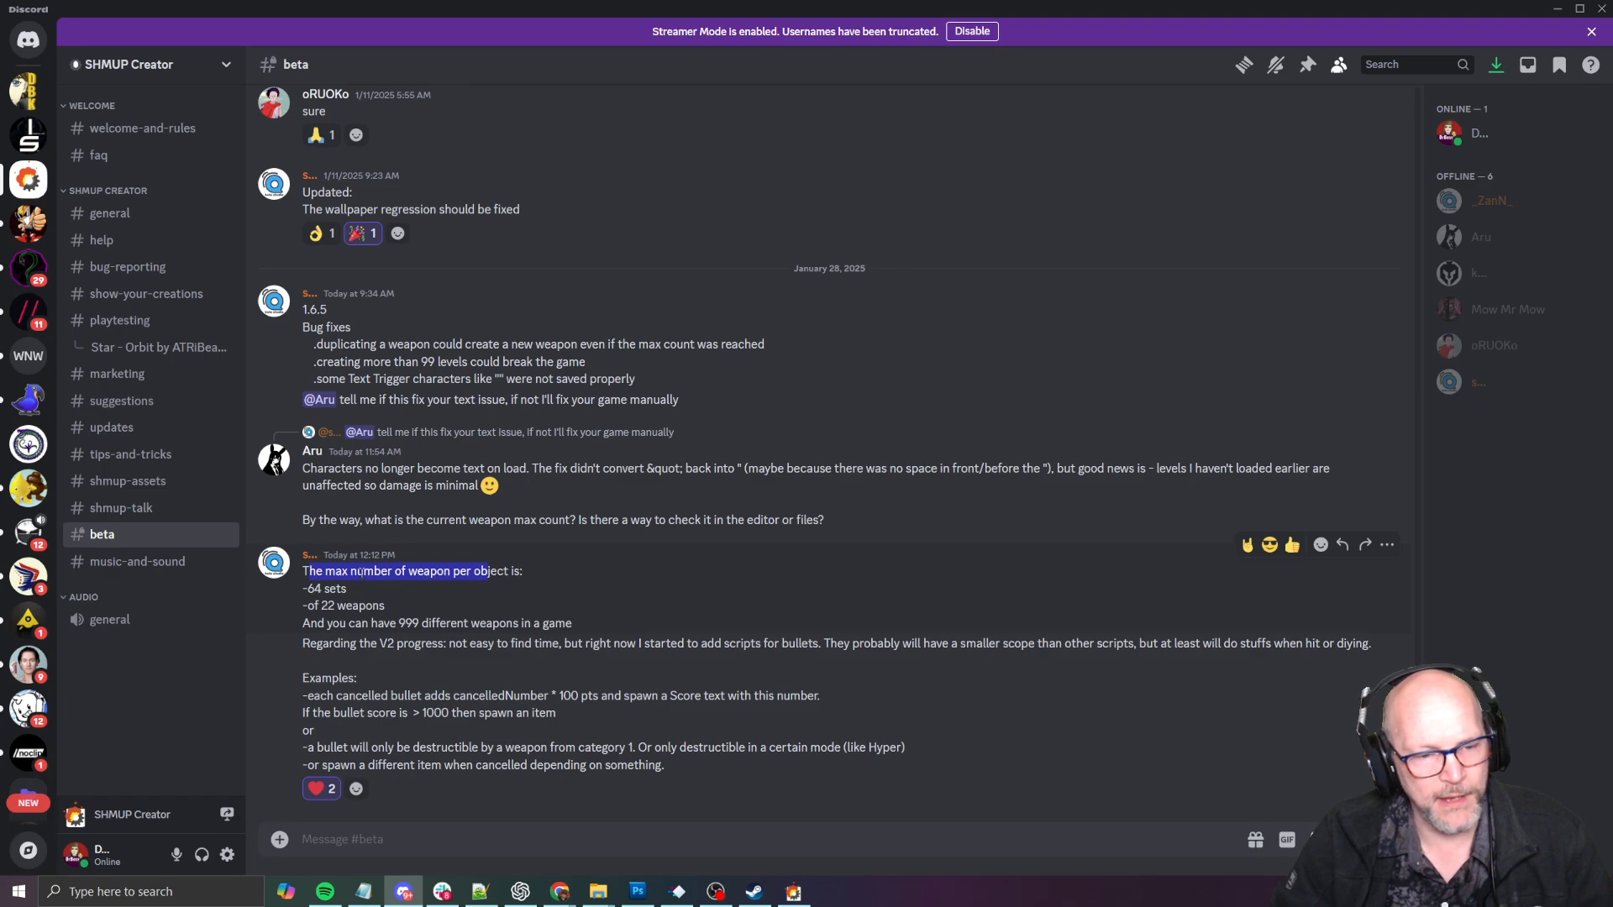
{"action": "left_click", "coordinate": [383, 587]}
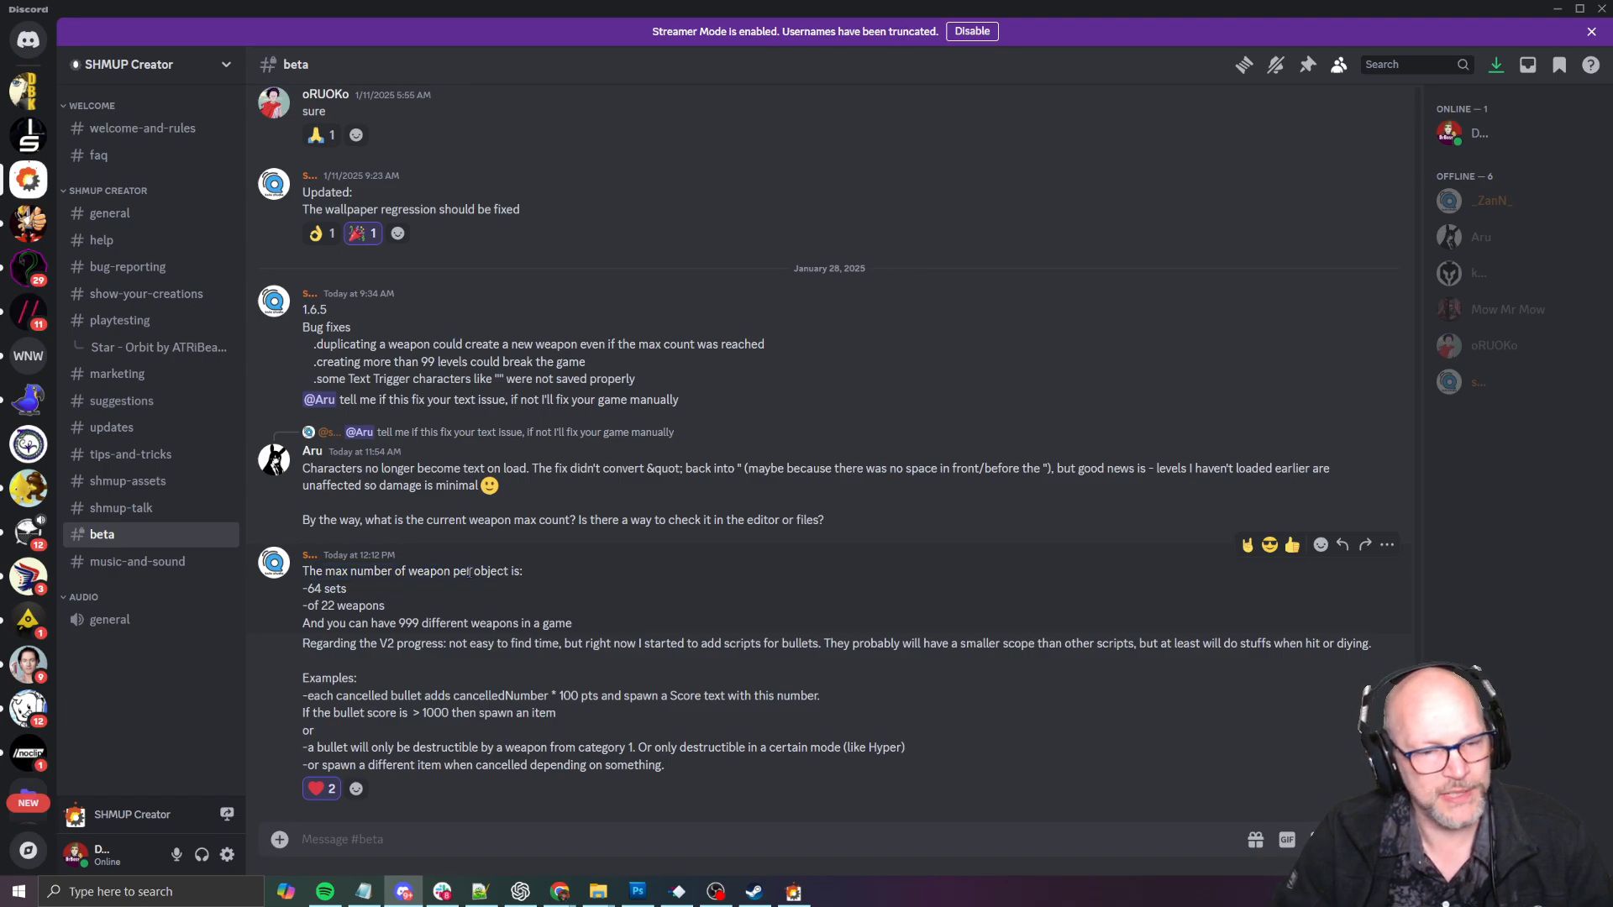
{"action": "left_click_drag", "start_coordinate": [326, 588], "coordinate": [622, 628]}
{"action": "left_click", "coordinate": [322, 608]}
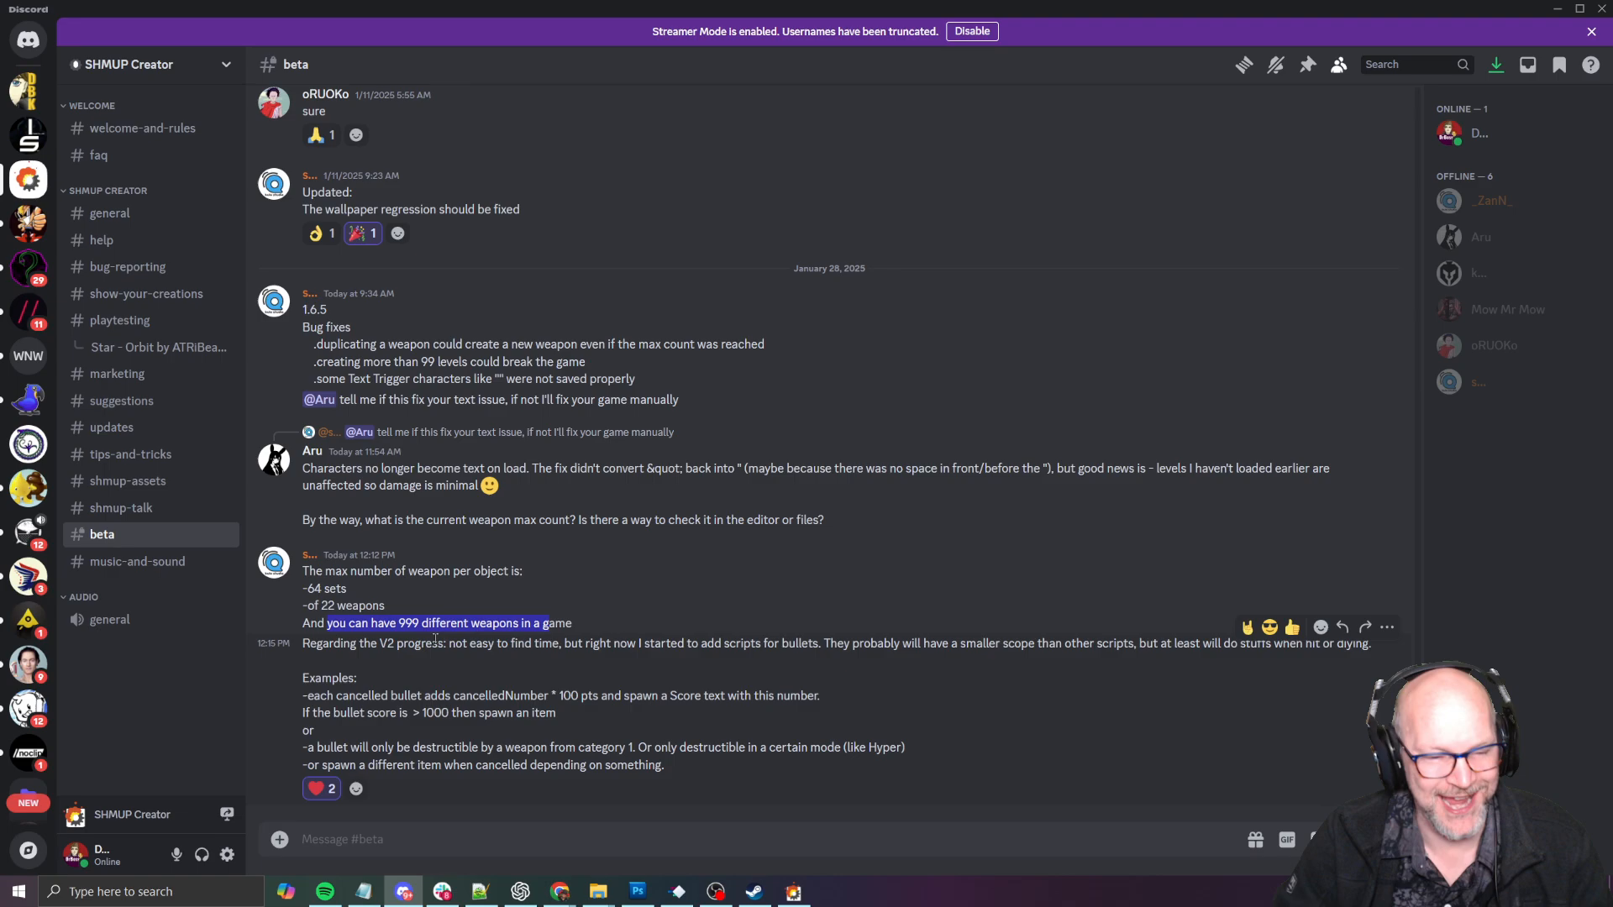
{"action": "left_click", "coordinate": [483, 647]}
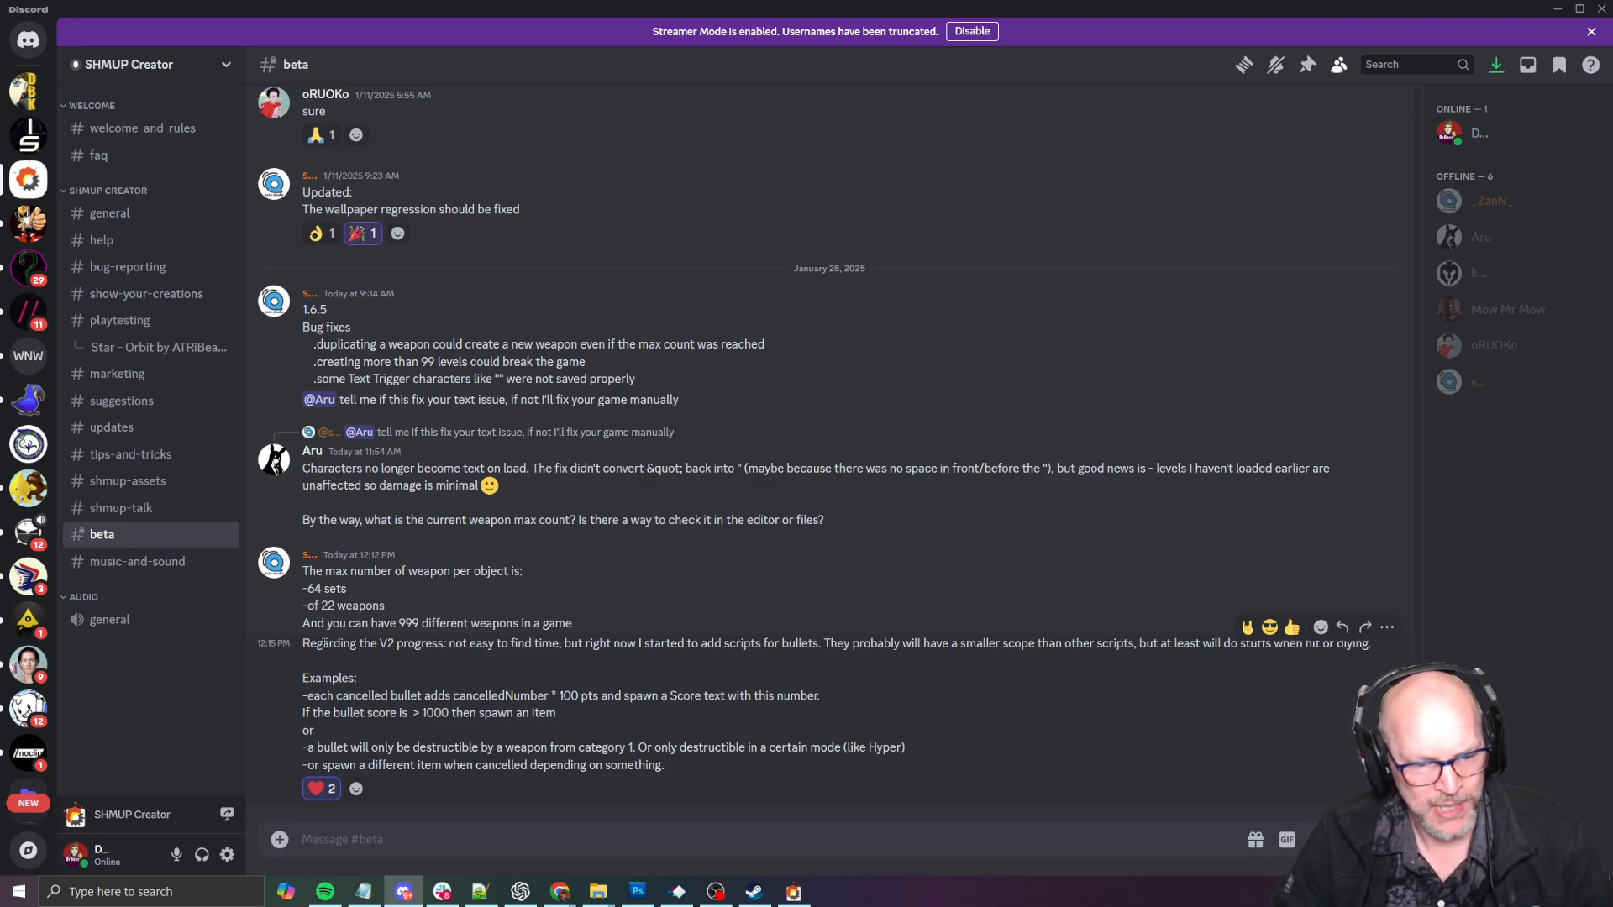
- Read the developer's message on V2 progress and its examples of bullet scripts
{"action": "left_click_drag", "start_coordinate": [324, 643], "coordinate": [479, 624]}
{"action": "left_click", "coordinate": [585, 644]}
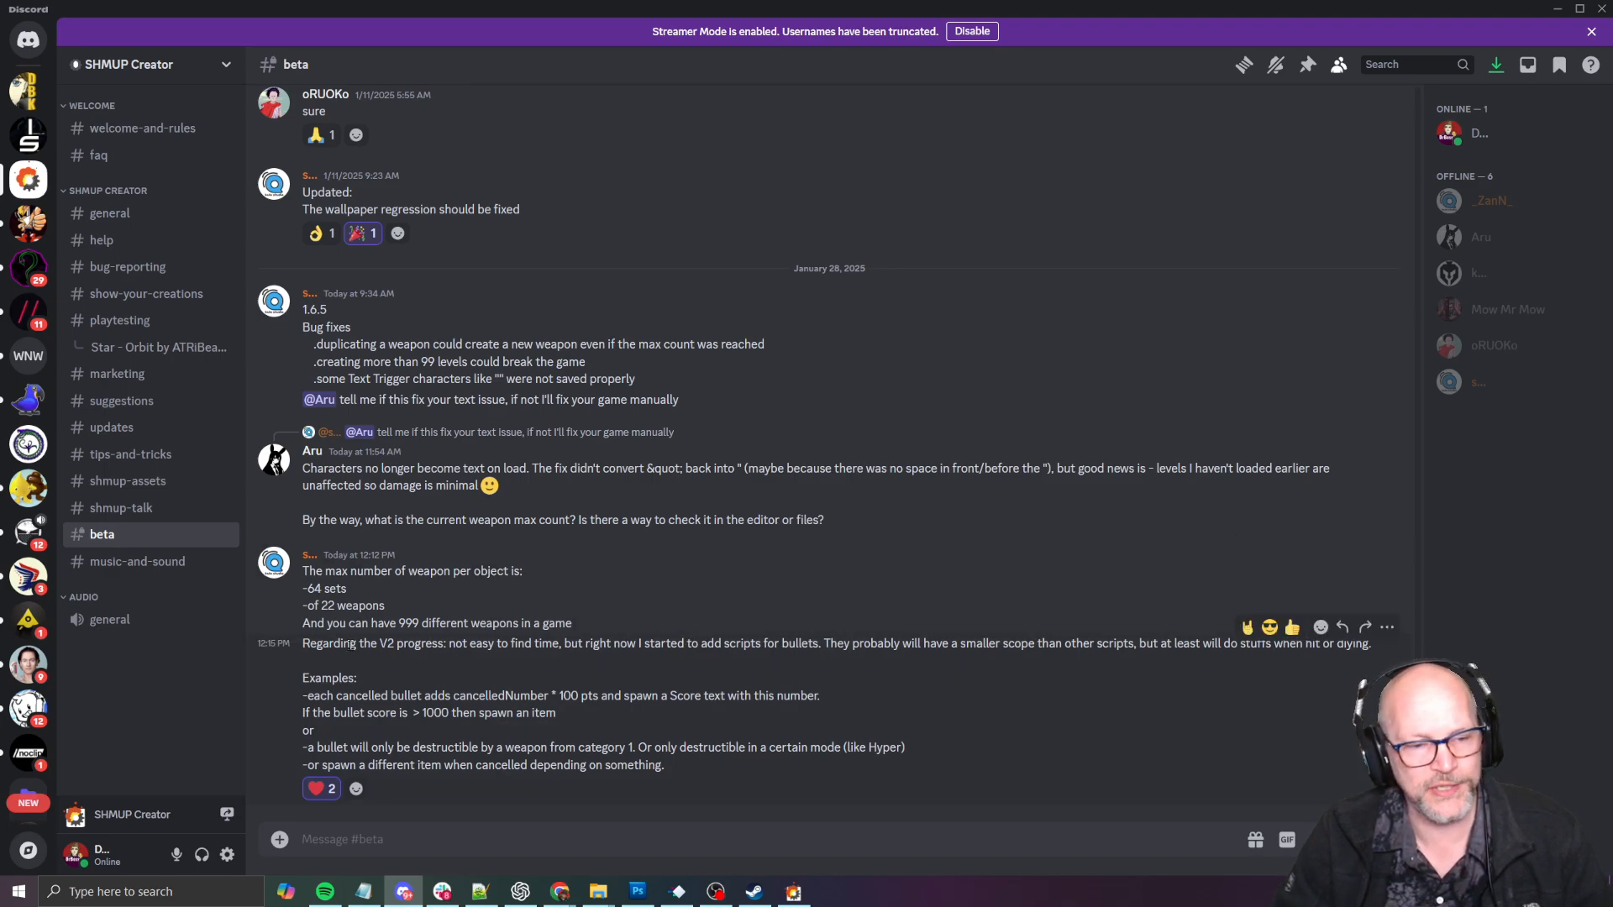
{"action": "left_click_drag", "start_coordinate": [302, 644], "coordinate": [1493, 643]}
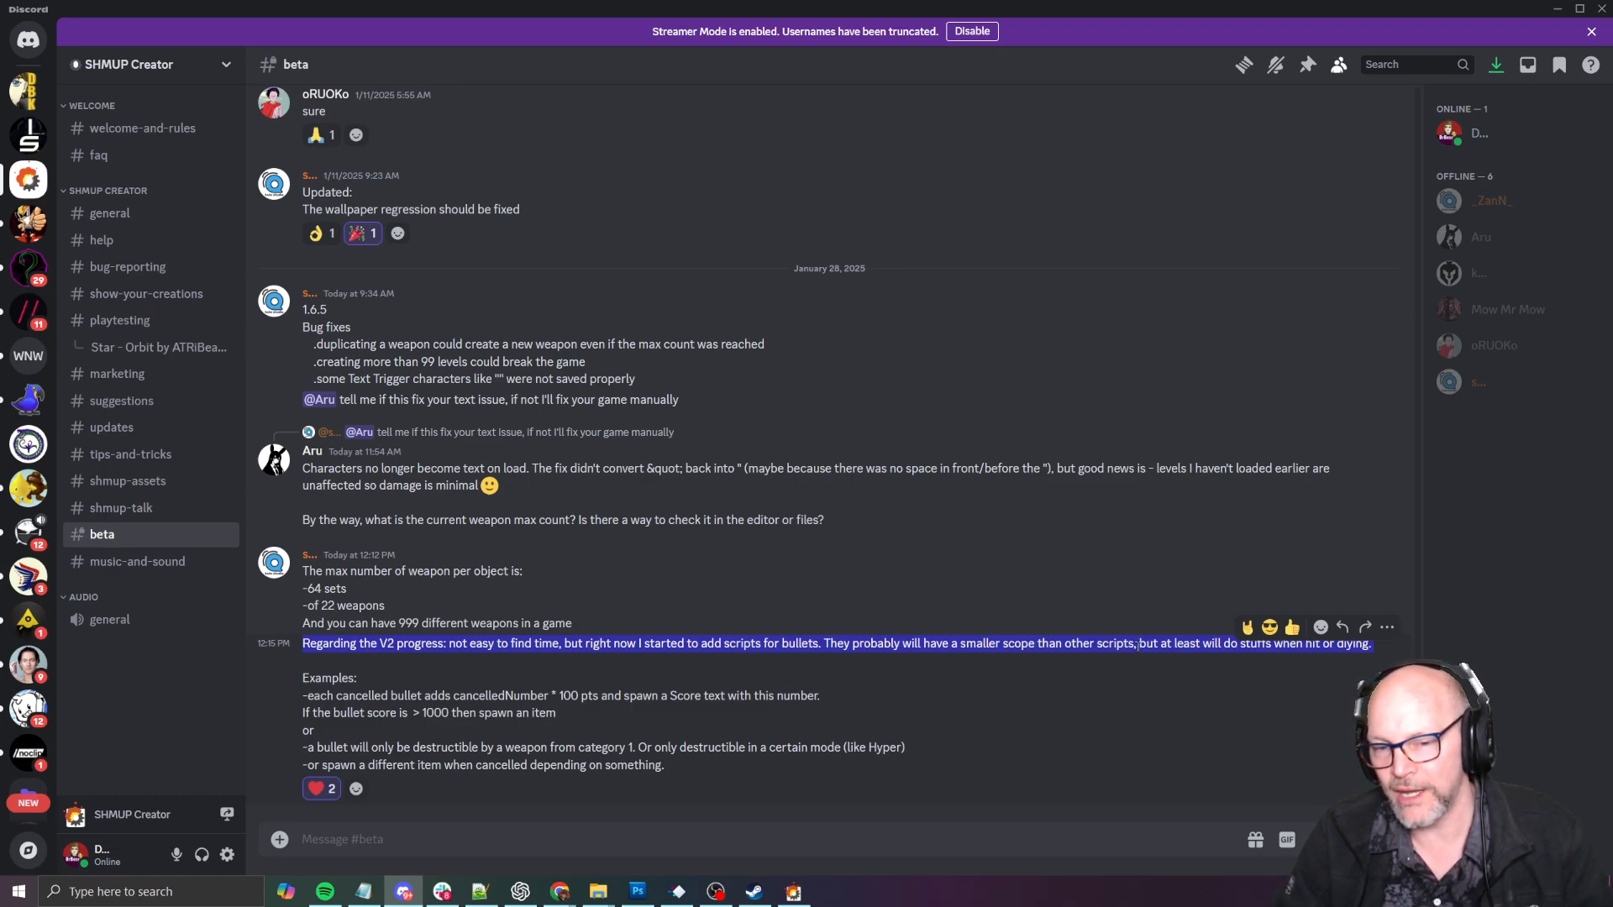
{"action": "left_click", "coordinate": [868, 647]}
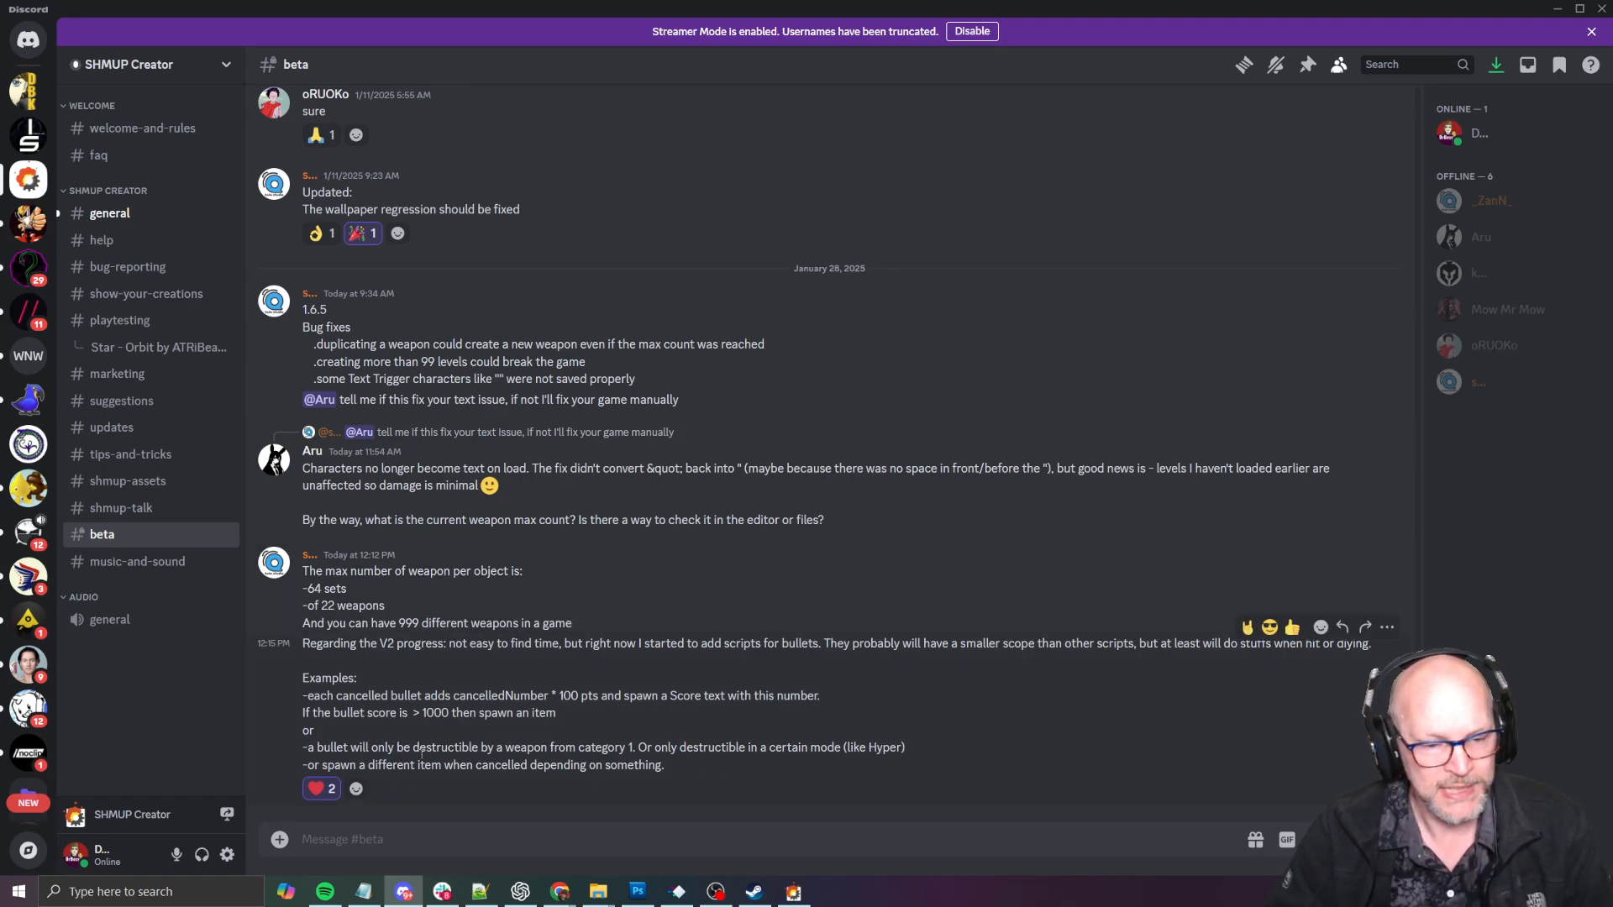
{"action": "left_click_drag", "start_coordinate": [302, 696], "coordinate": [544, 696]}
{"action": "left_click", "coordinate": [596, 697]}
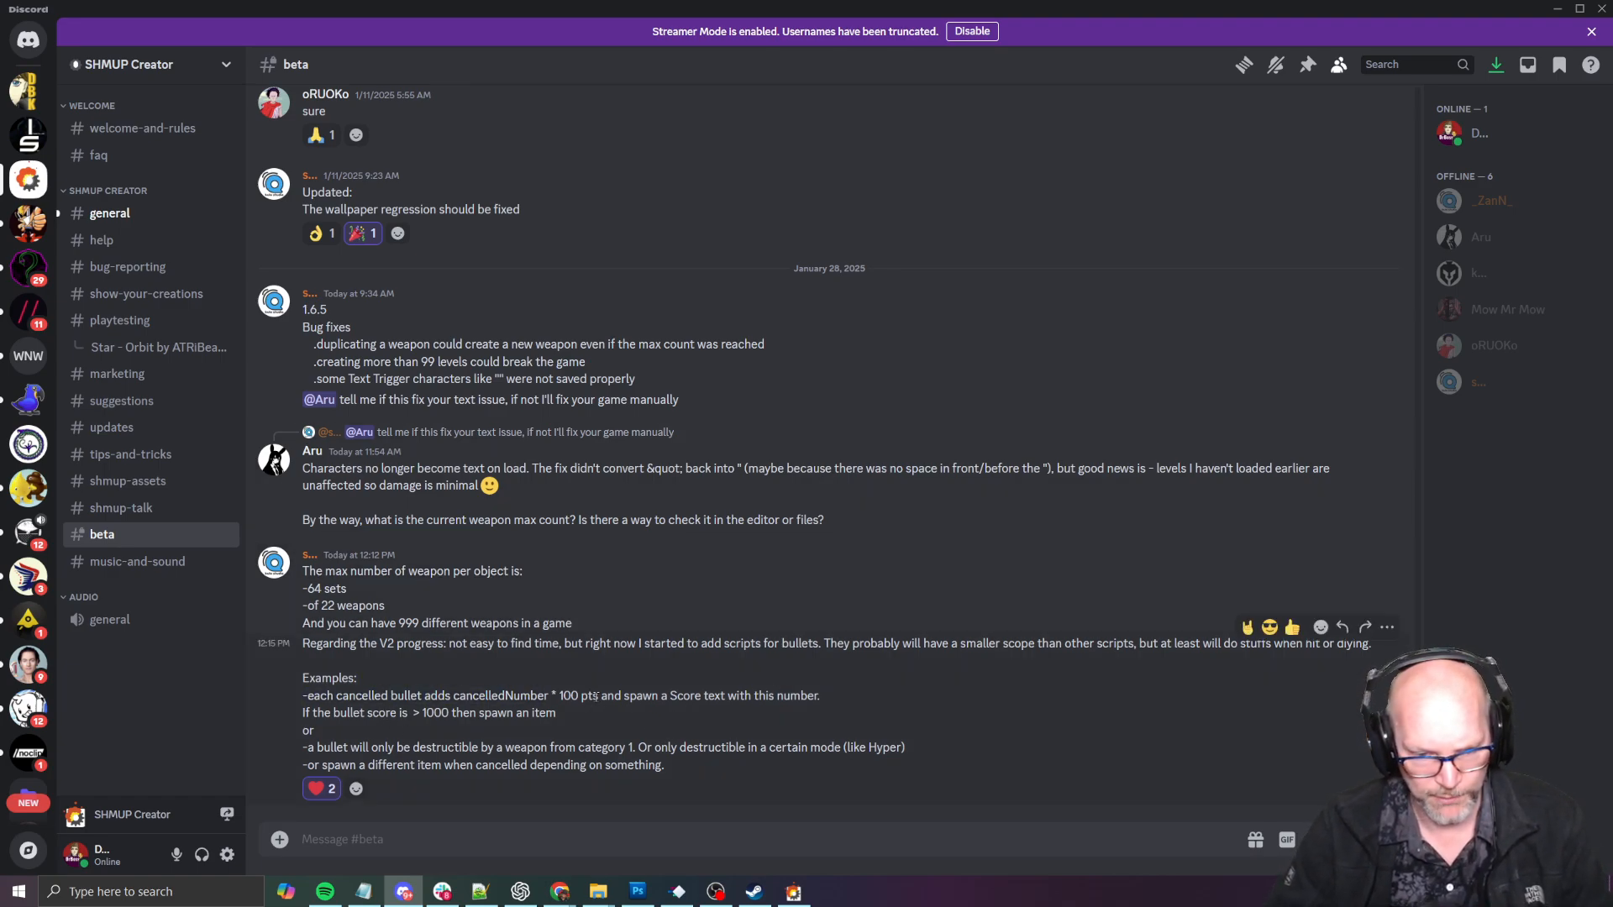
{"action": "left_click_drag", "start_coordinate": [625, 747], "coordinate": [314, 731]}
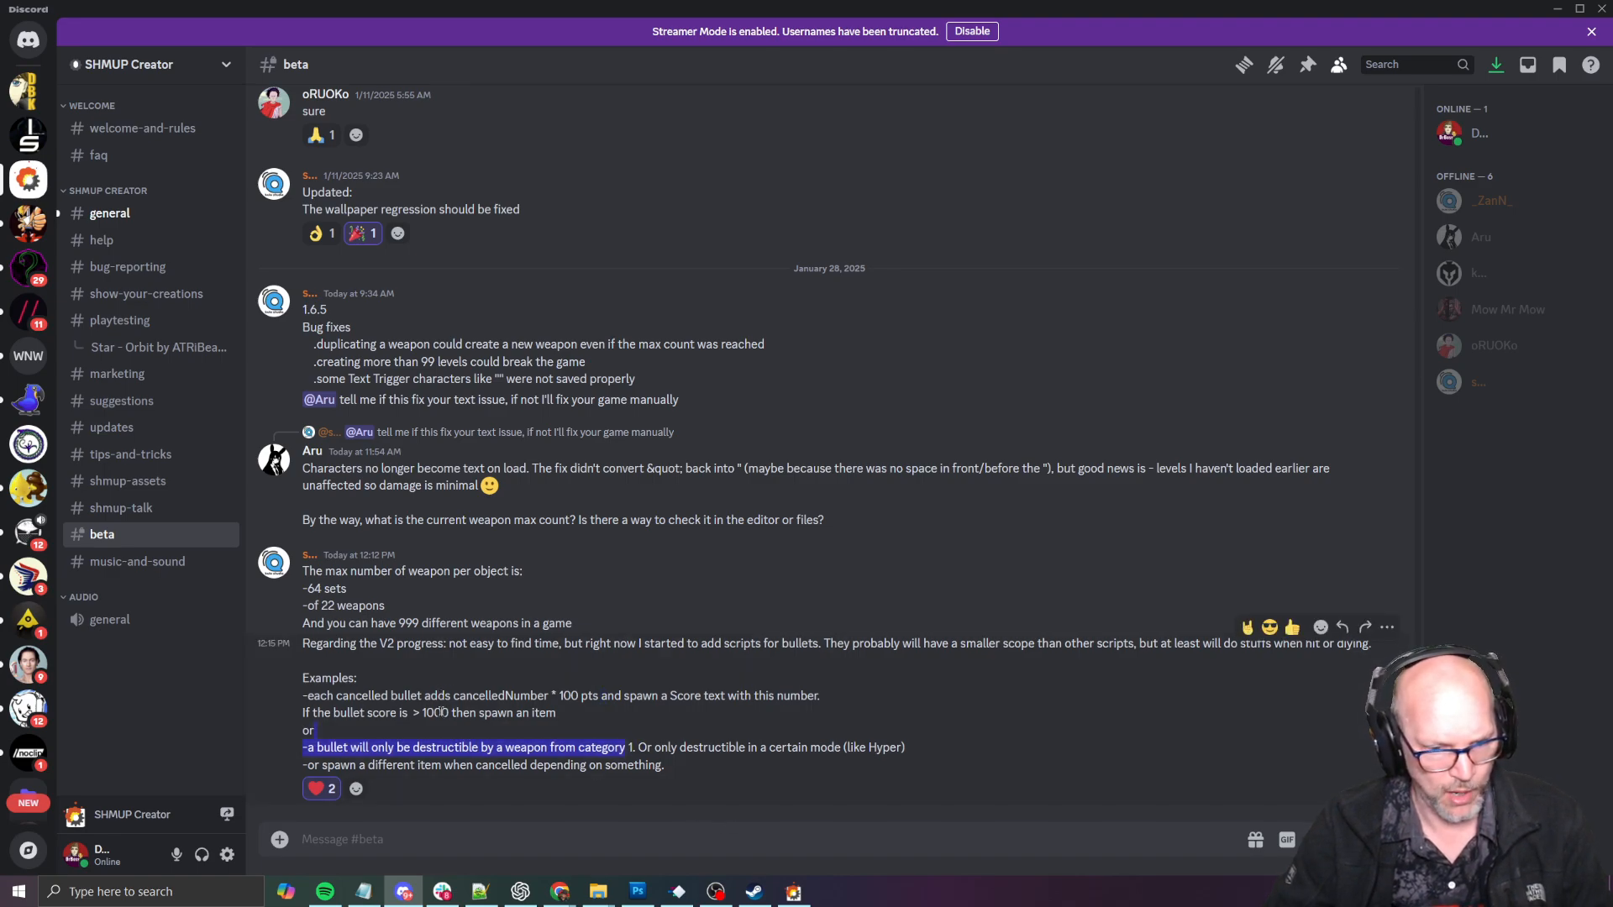
{"action": "left_click", "coordinate": [440, 713]}
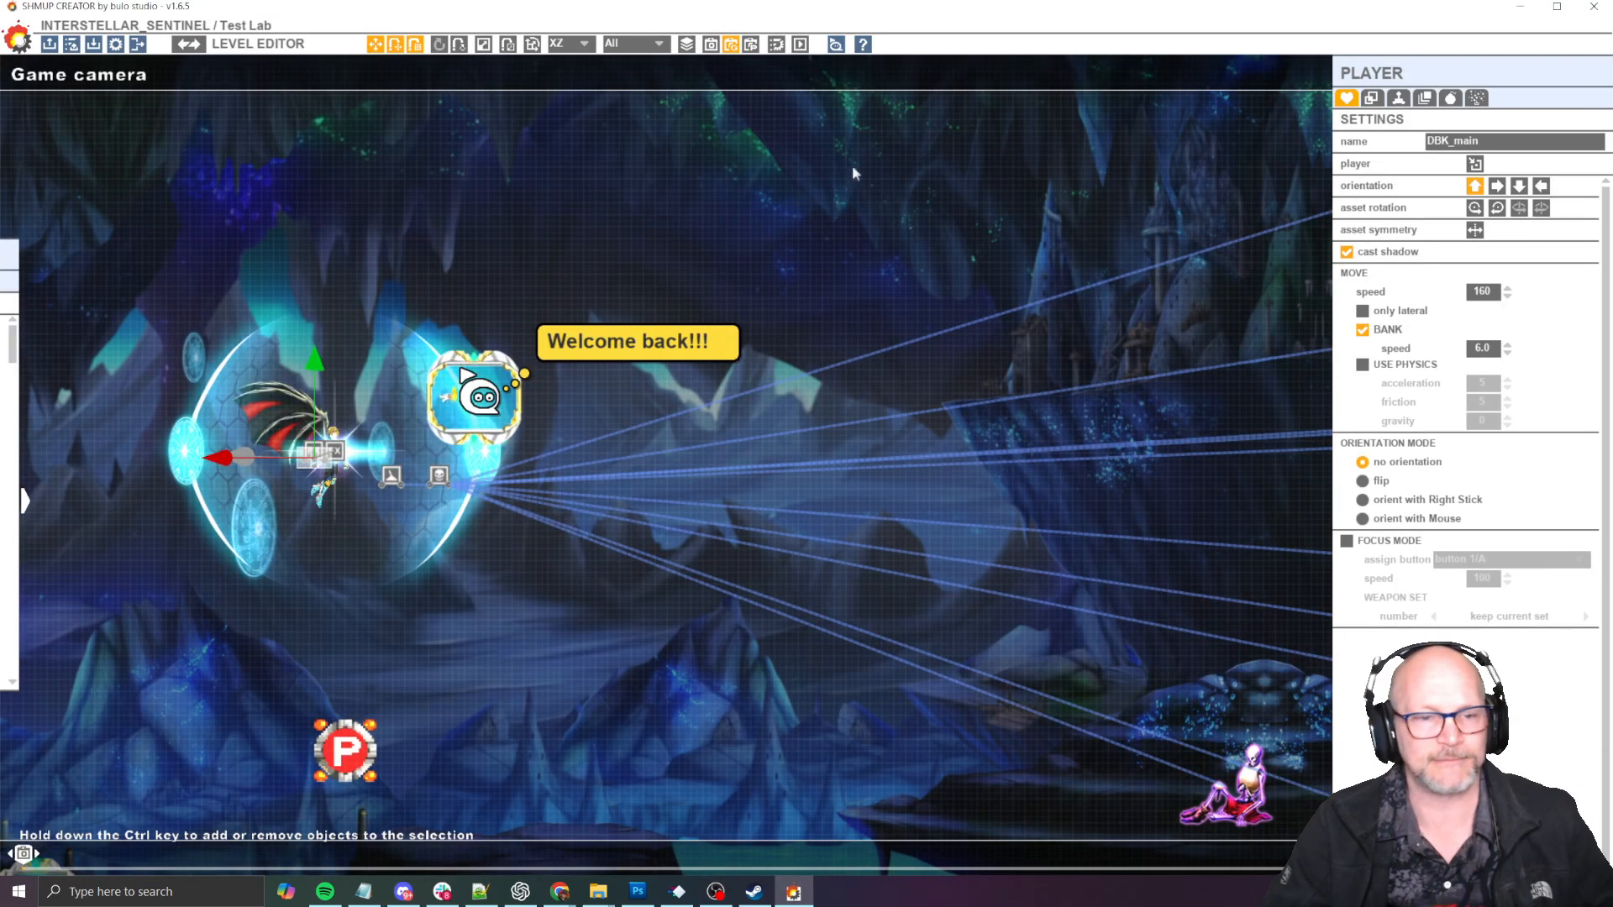
- Switch to SHMUP Creator, load the IS2 game and open its Test Lab Sandbox level
{"action": "left_click", "coordinate": [49, 47]}
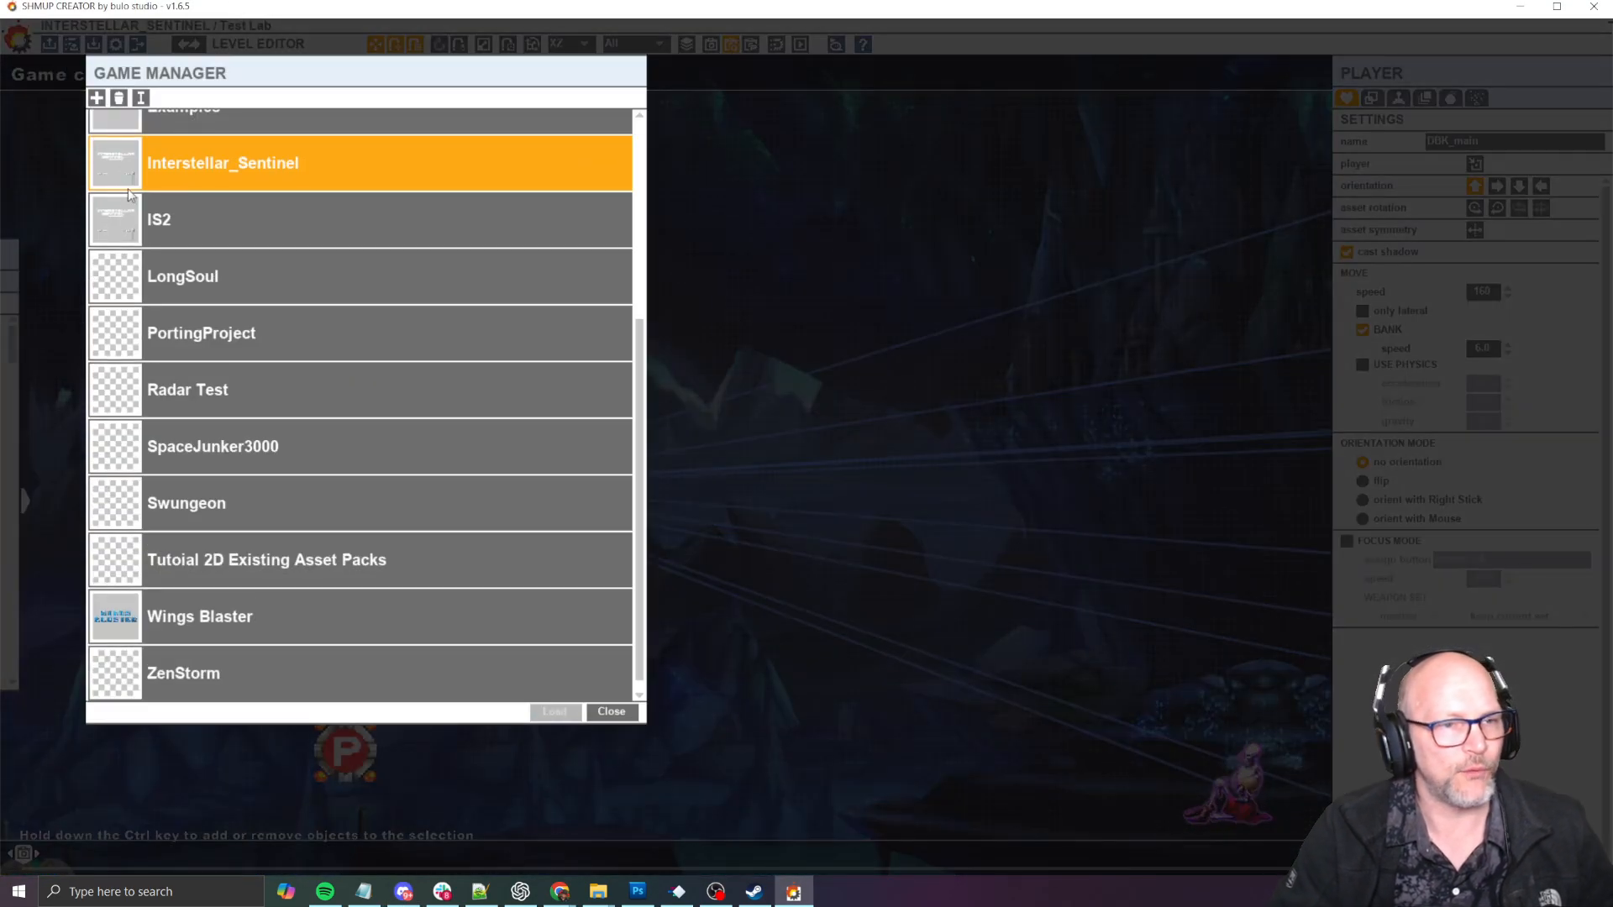
{"action": "left_click", "coordinate": [269, 234]}
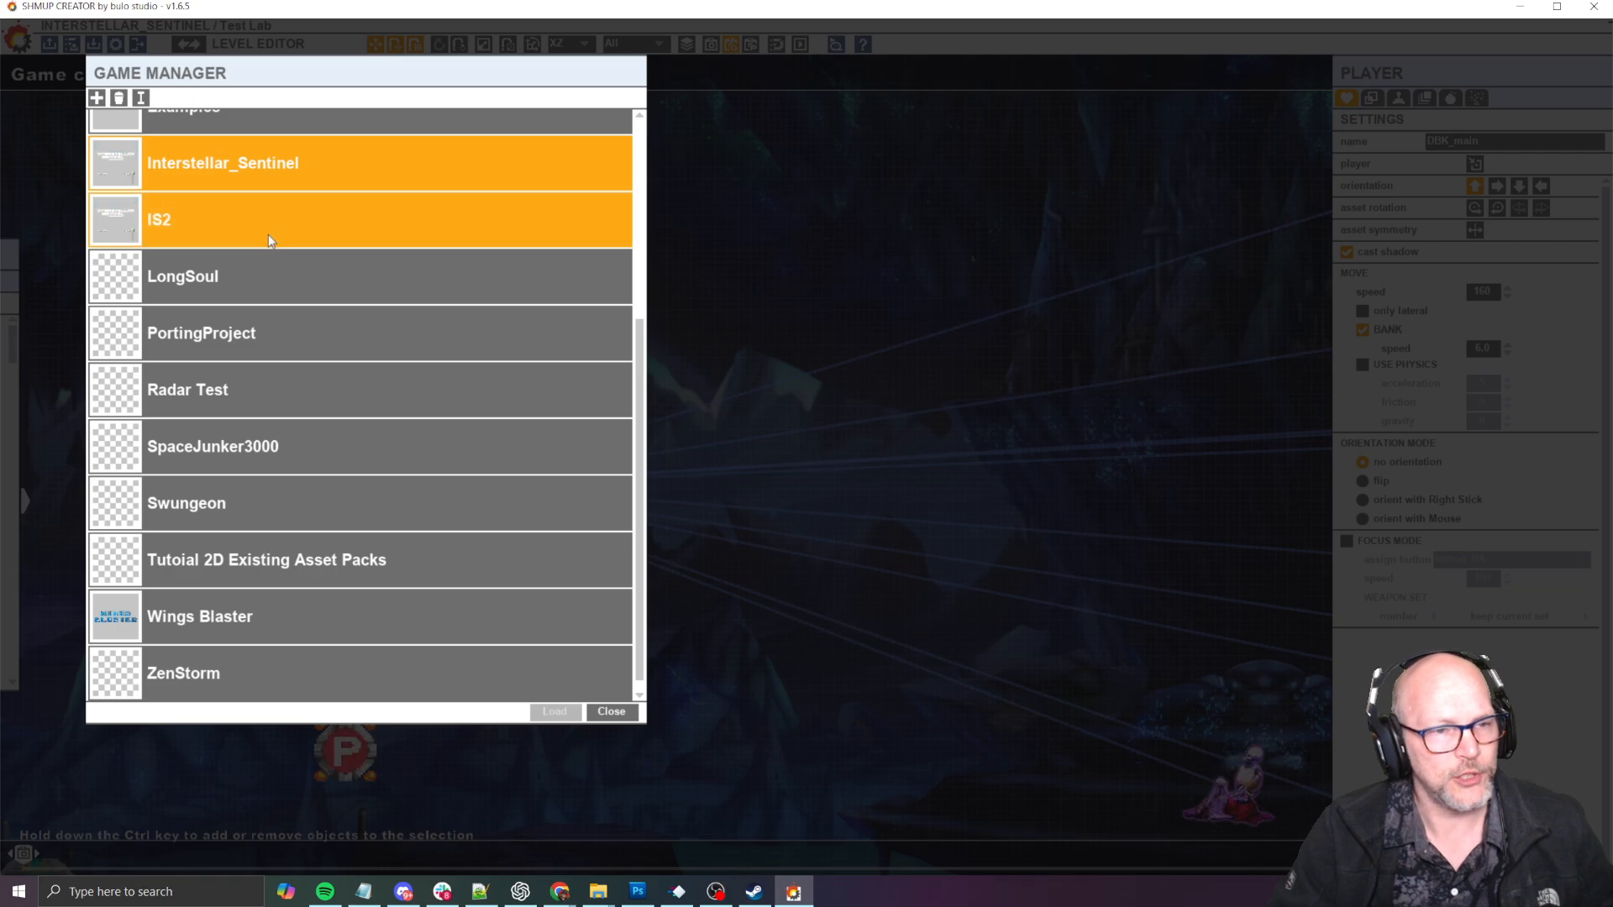
{"action": "left_click", "coordinate": [554, 711]}
{"action": "left_click", "coordinate": [824, 516]}
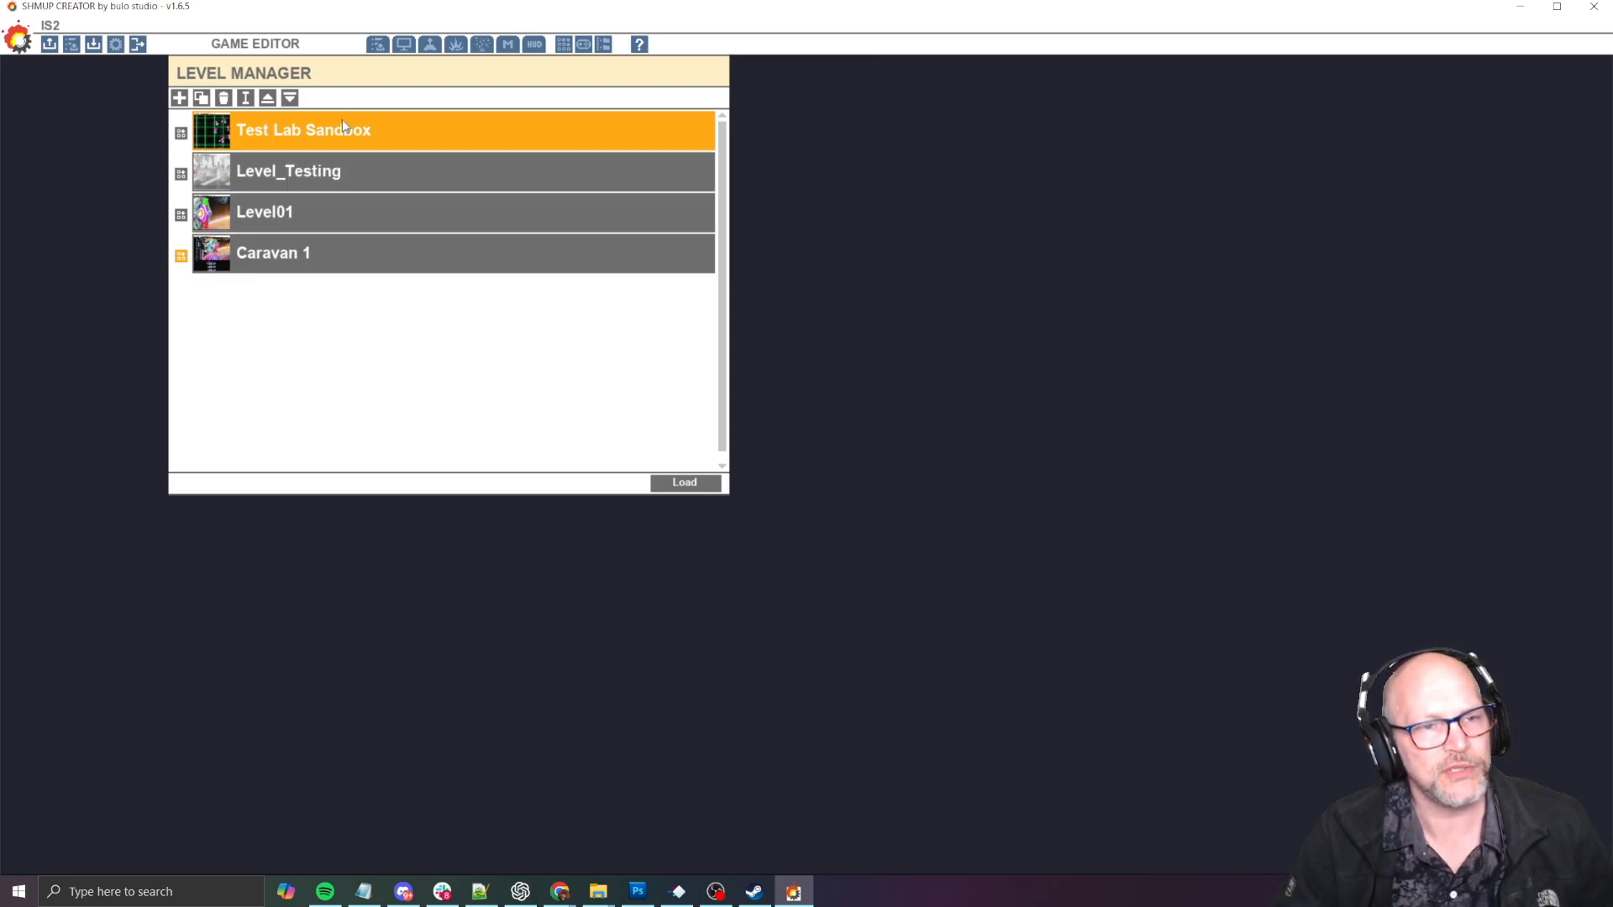
{"action": "left_click", "coordinate": [687, 484]}
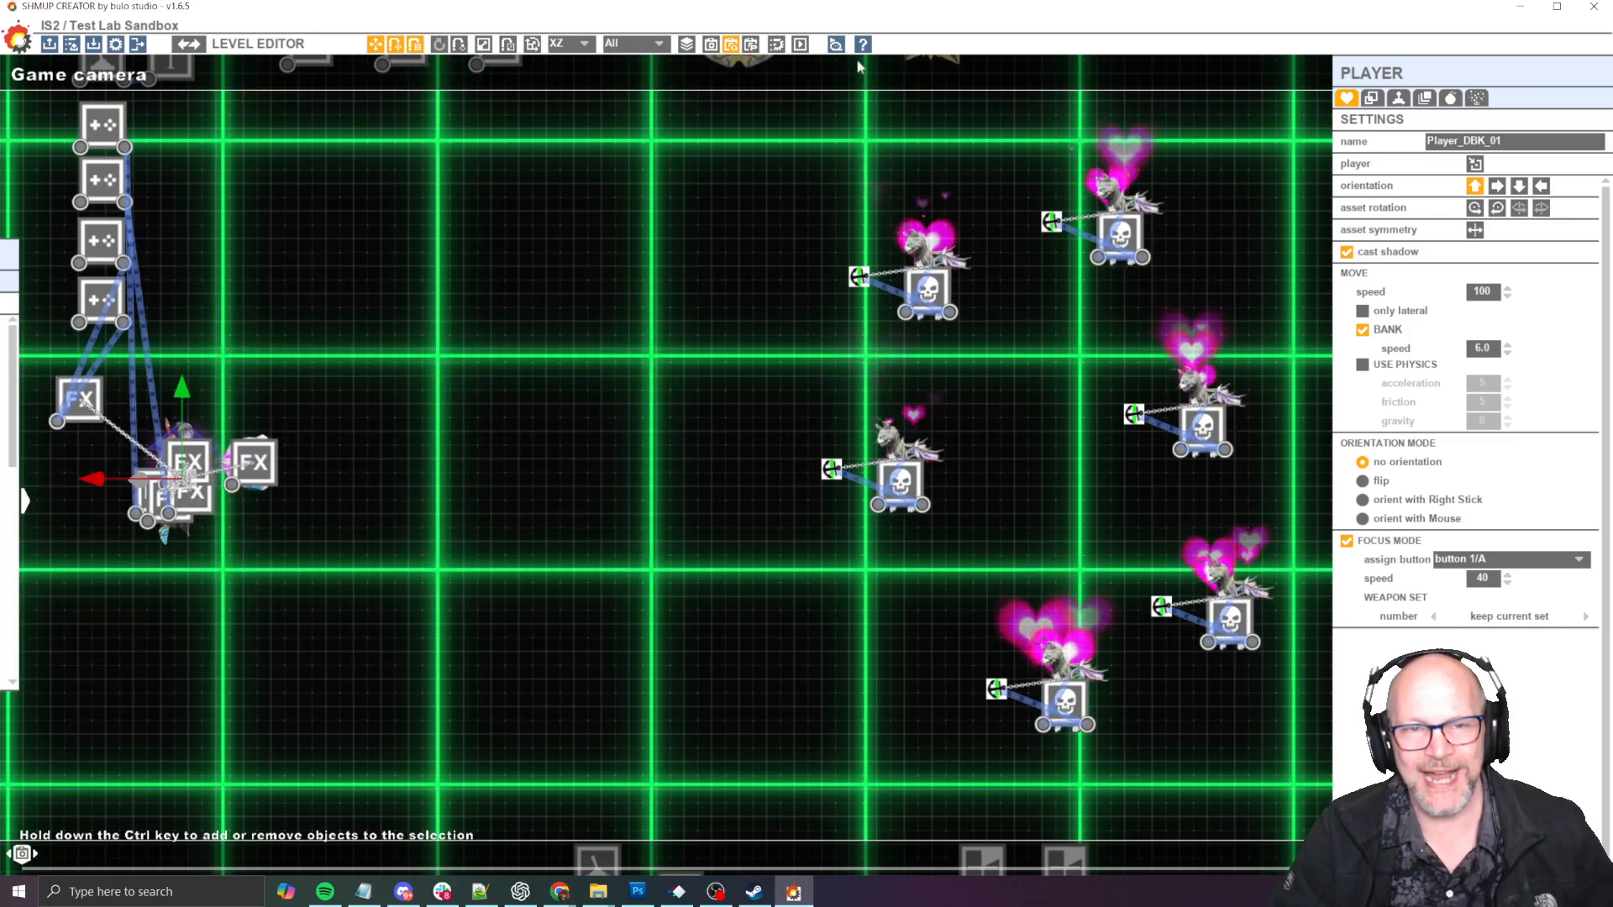
- Show the level in the top camera view and move the six flying enemies out of the camera frame, below the mech boss
{"action": "left_click", "coordinate": [751, 45]}
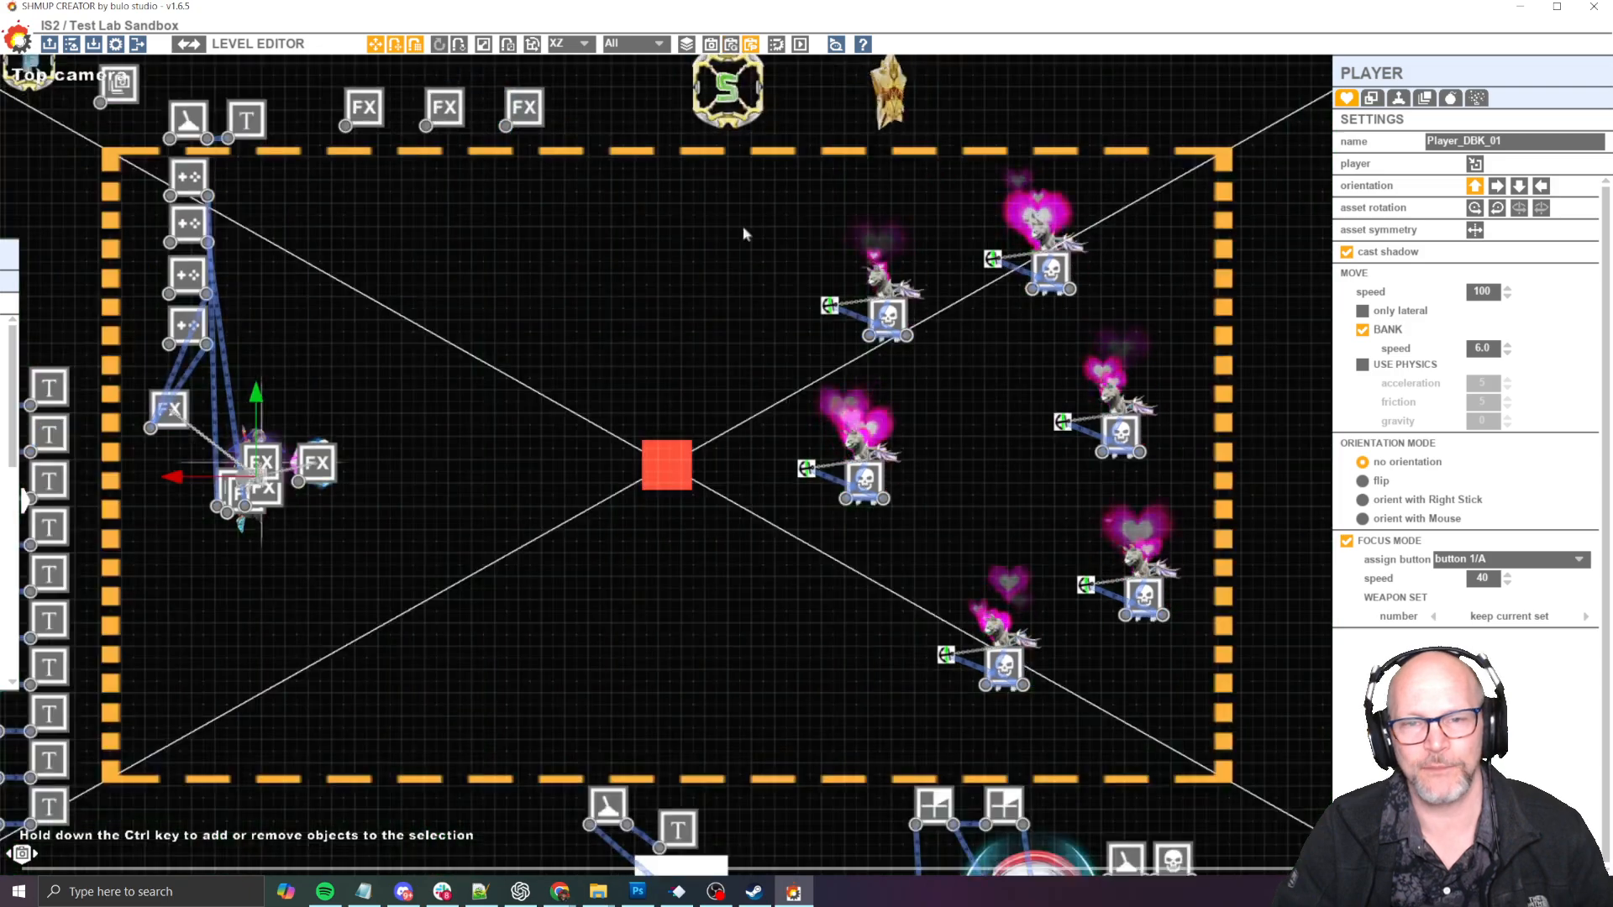
{"action": "scroll", "coordinate": [739, 361], "scroll_direction": "down", "scroll_amount": 9}
{"action": "middle_click_drag", "start_coordinate": [936, 434], "coordinate": [769, 404]}
{"action": "scroll", "coordinate": [694, 389], "scroll_direction": "up", "scroll_amount": 5}
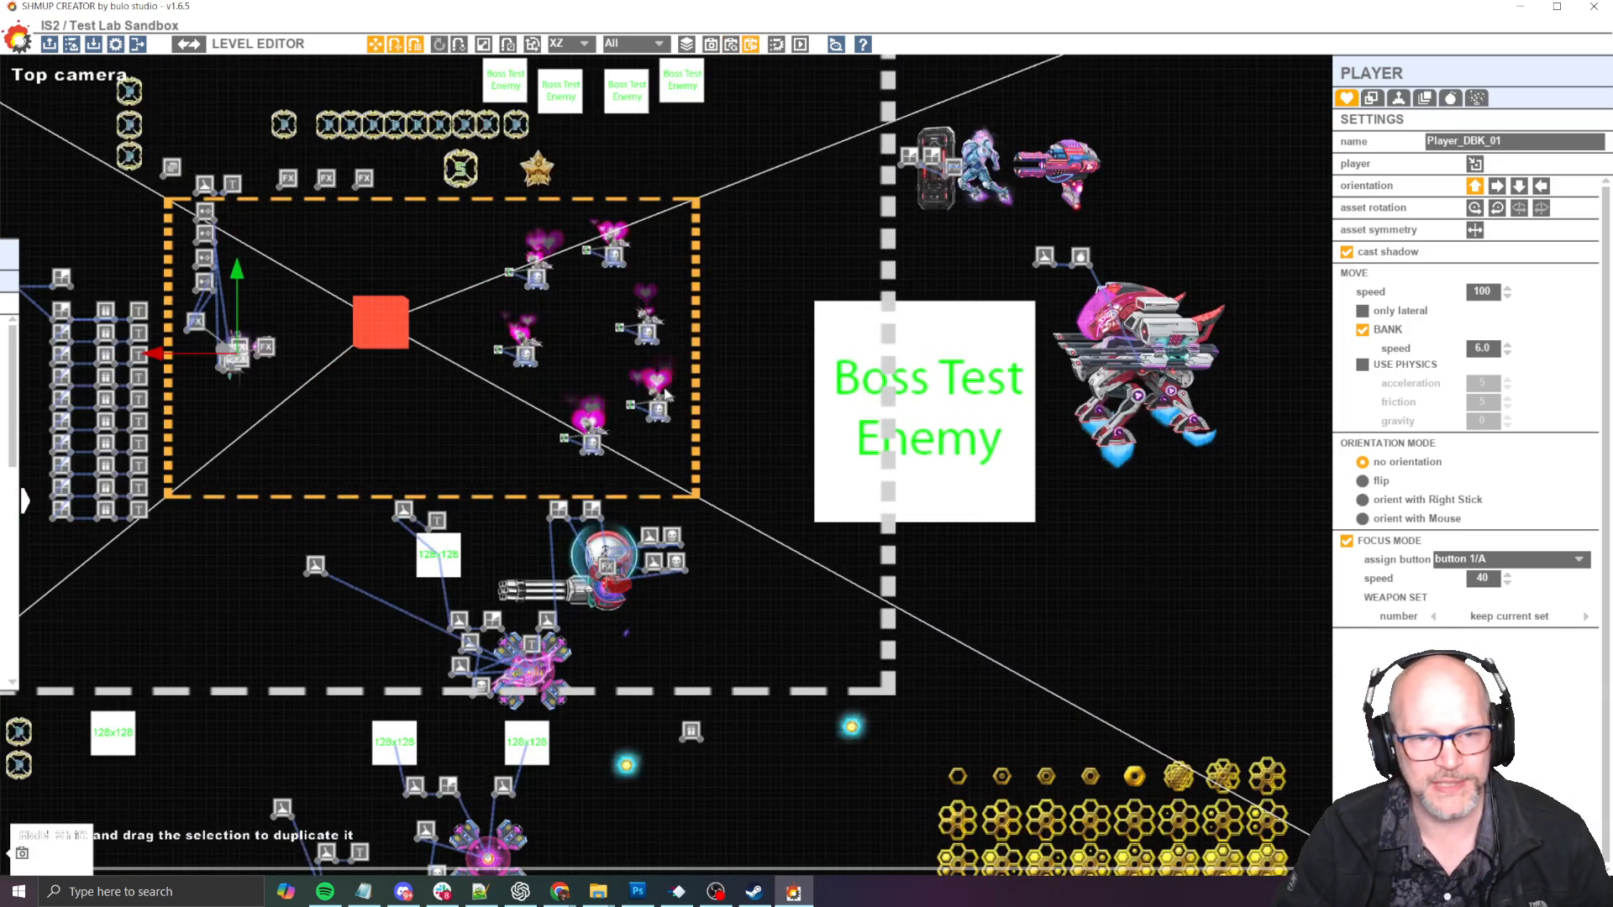
{"action": "scroll", "coordinate": [663, 393], "scroll_direction": "up", "scroll_amount": 1}
{"action": "left_click_drag", "start_coordinate": [442, 197], "coordinate": [732, 465]}
{"action": "scroll", "coordinate": [706, 427], "scroll_direction": "down", "scroll_amount": 2}
{"action": "middle_click_drag", "start_coordinate": [706, 427], "coordinate": [746, 395]}
{"action": "left_click_drag", "start_coordinate": [659, 329], "coordinate": [1209, 530]}
- Move the mech boss and its two linked trigger objects into the right half of the orange camera frame
{"action": "left_click_drag", "start_coordinate": [1038, 227], "coordinate": [1211, 395]}
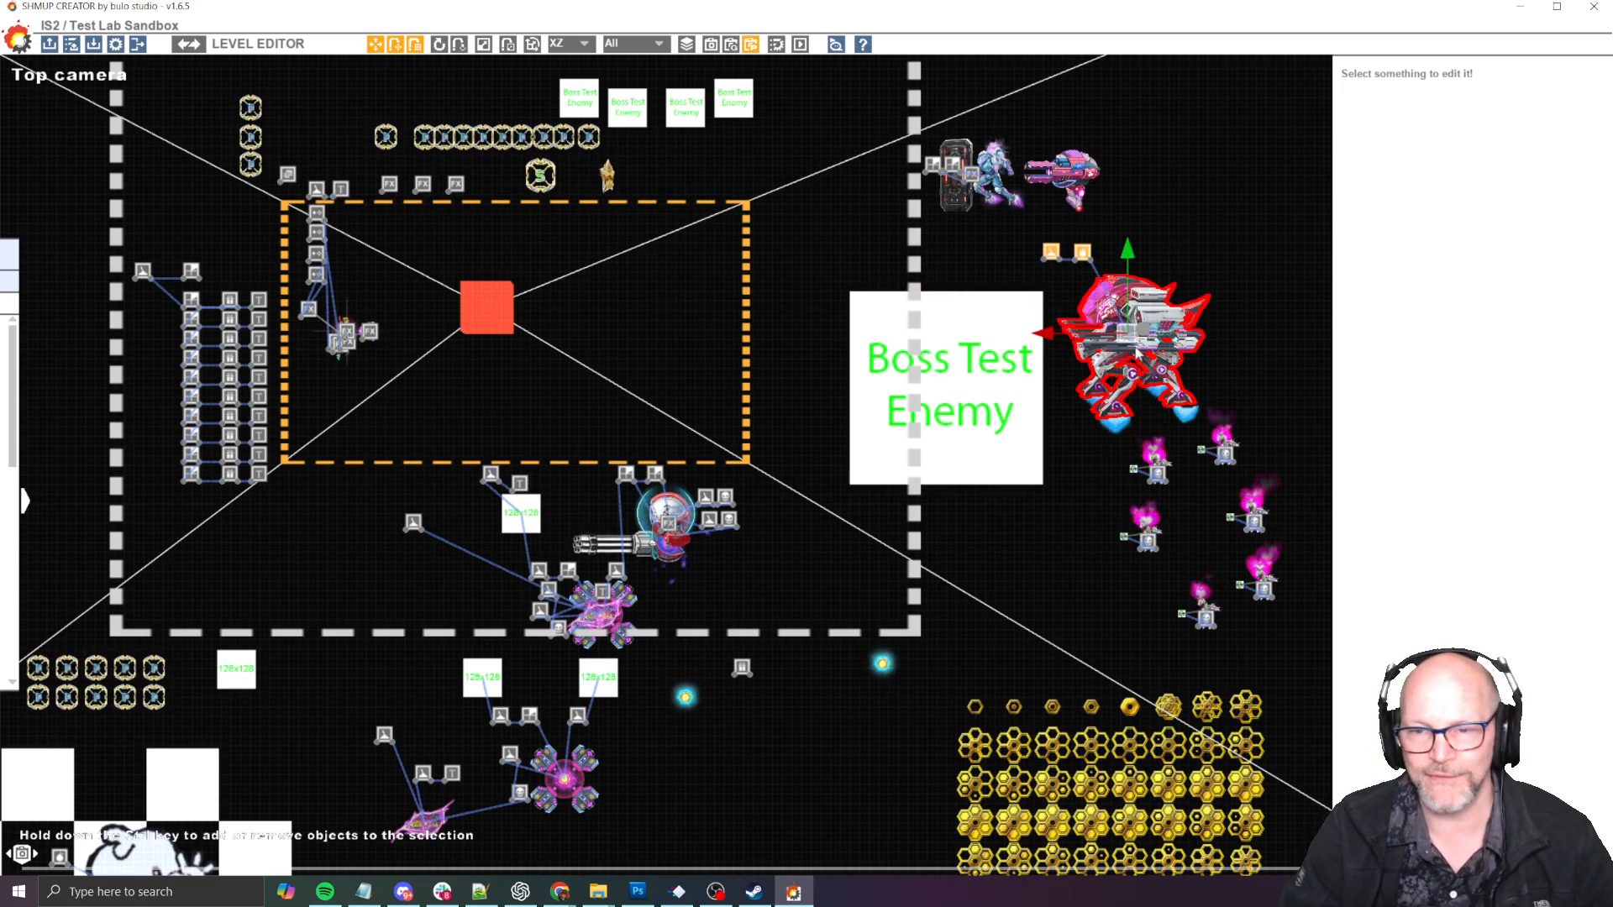
{"action": "left_click_drag", "start_coordinate": [1138, 352], "coordinate": [656, 345]}
{"action": "scroll", "coordinate": [656, 344], "scroll_direction": "up", "scroll_amount": 3}
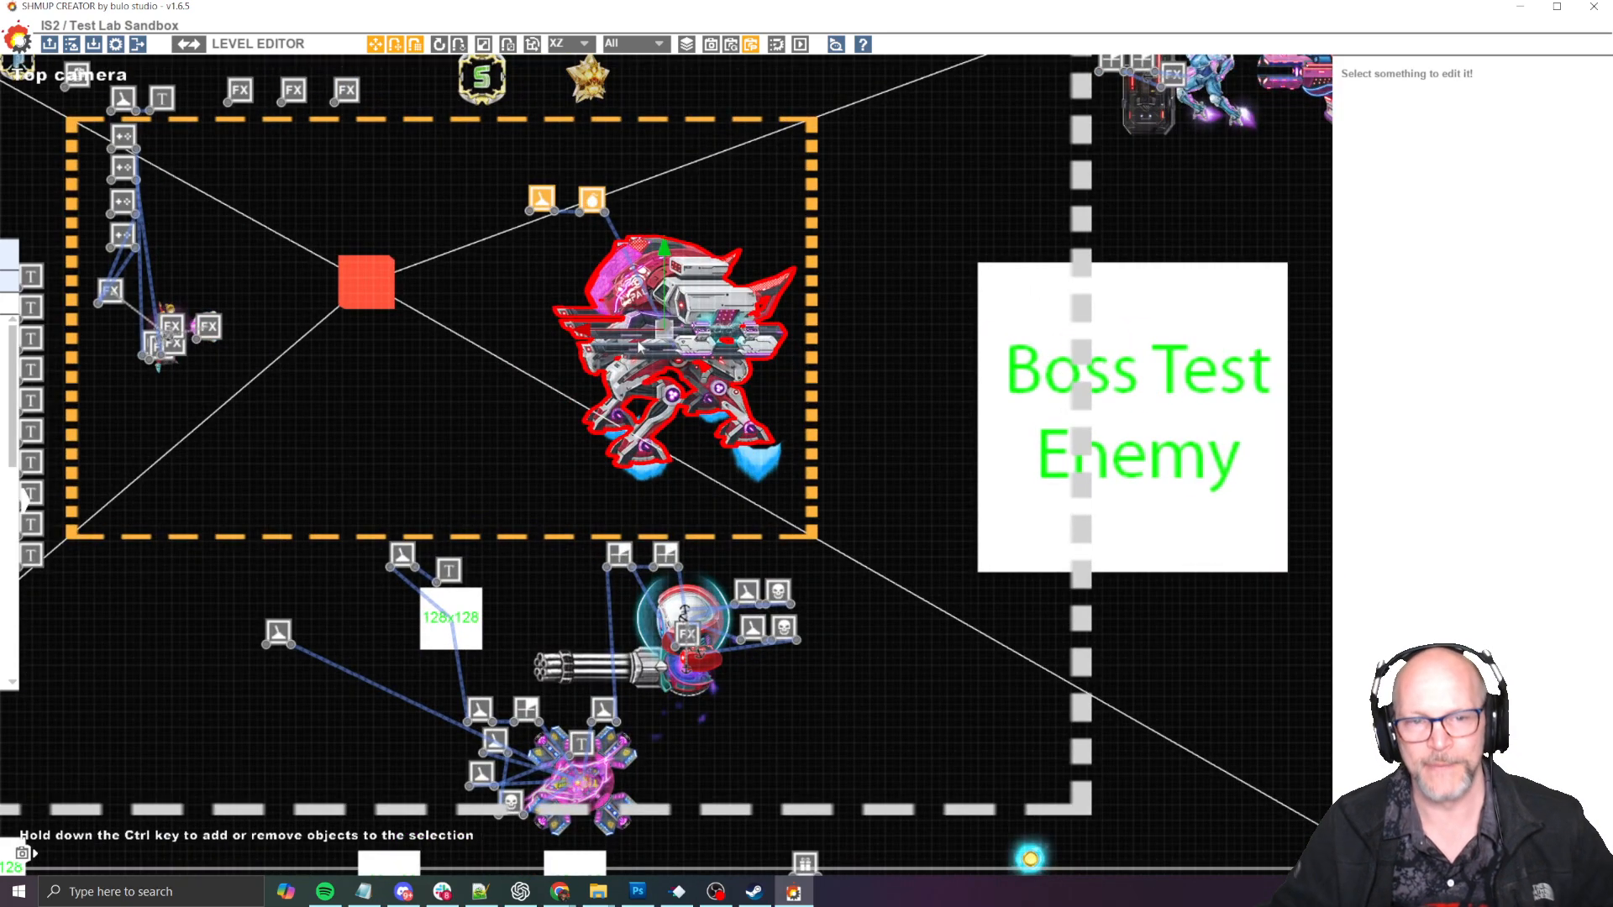
- Playtest the level against the mech boss to watch its attacks, then return to the level editor
{"action": "key", "text": "F5"}
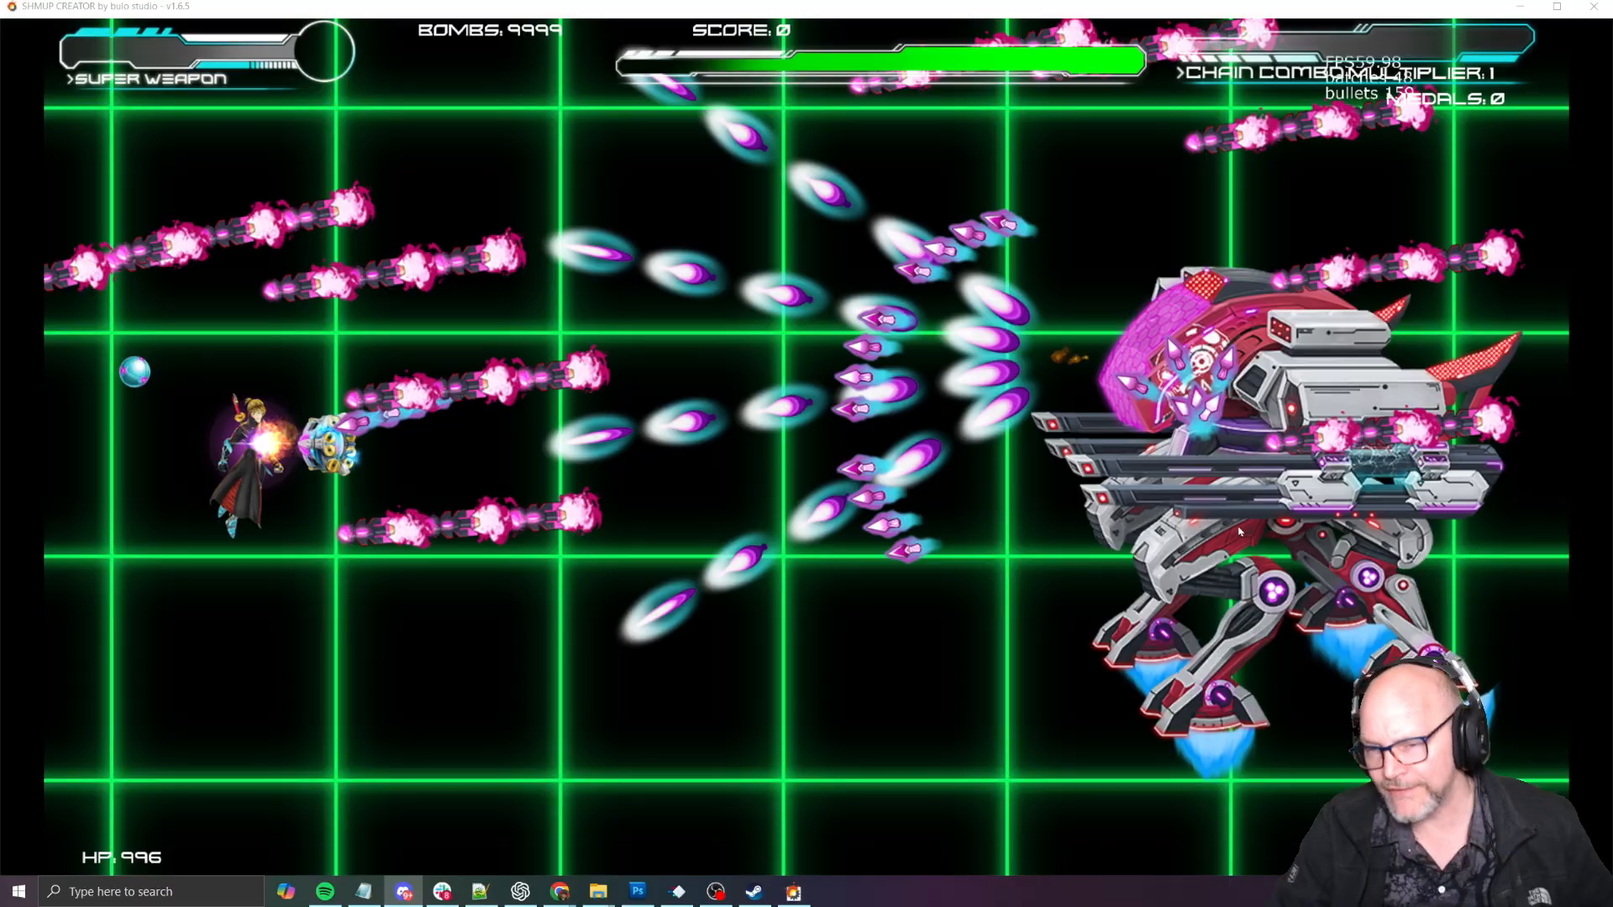
{"action": "left_click", "coordinate": [1211, 541]}
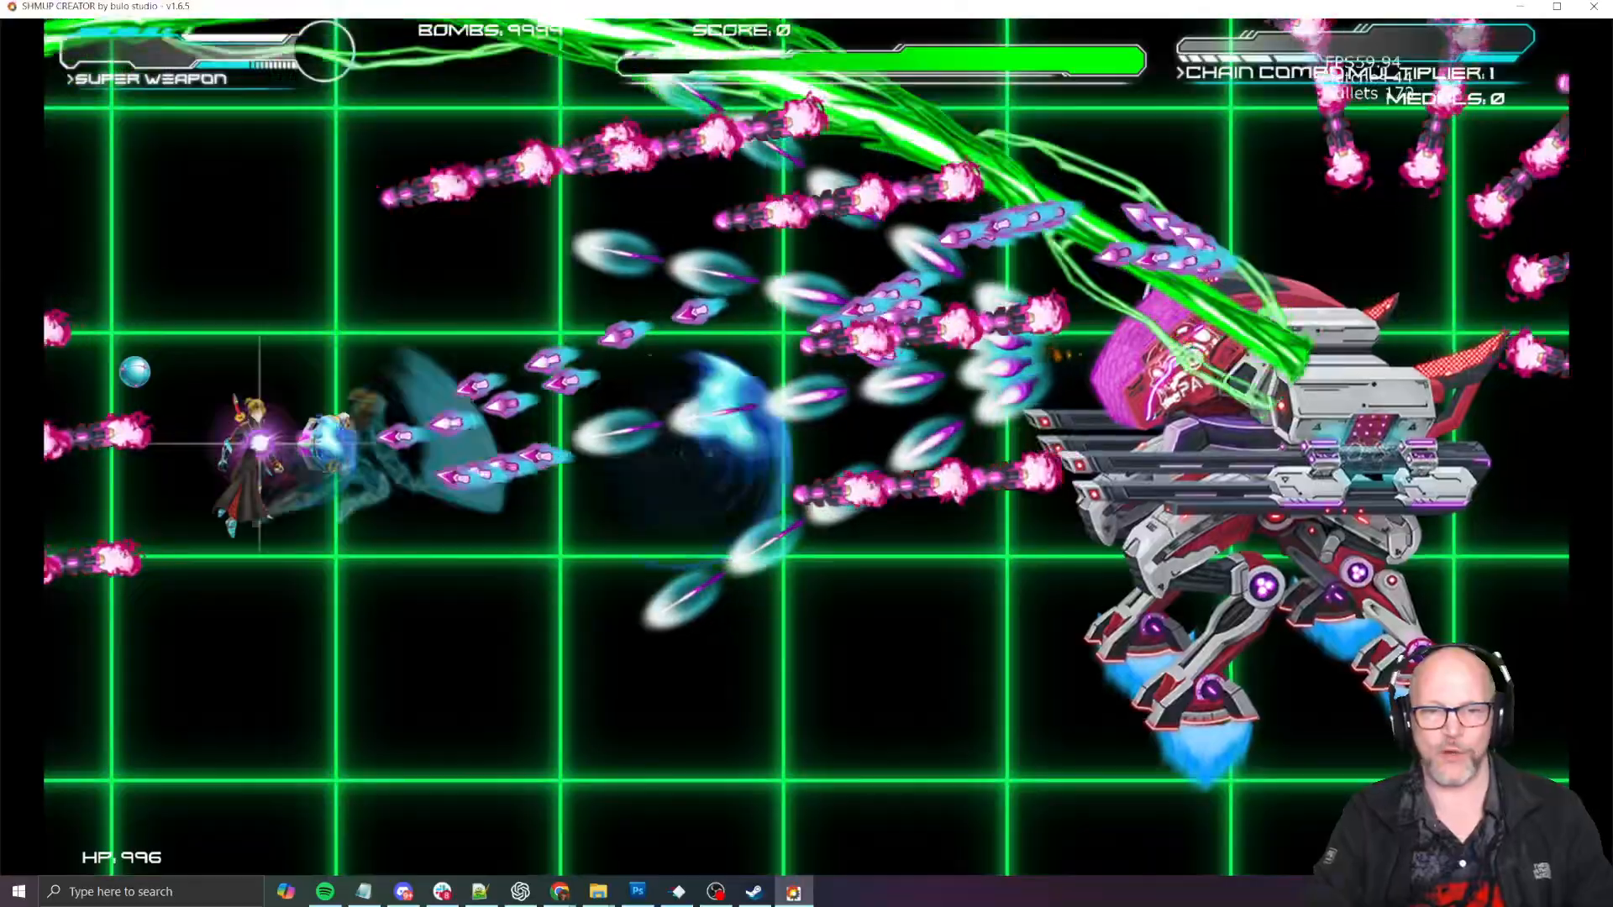
{"action": "key", "text": "Down"}
{"action": "key", "text": "Right"}
{"action": "key", "text": "Down"}
{"action": "key", "text": "Up"}
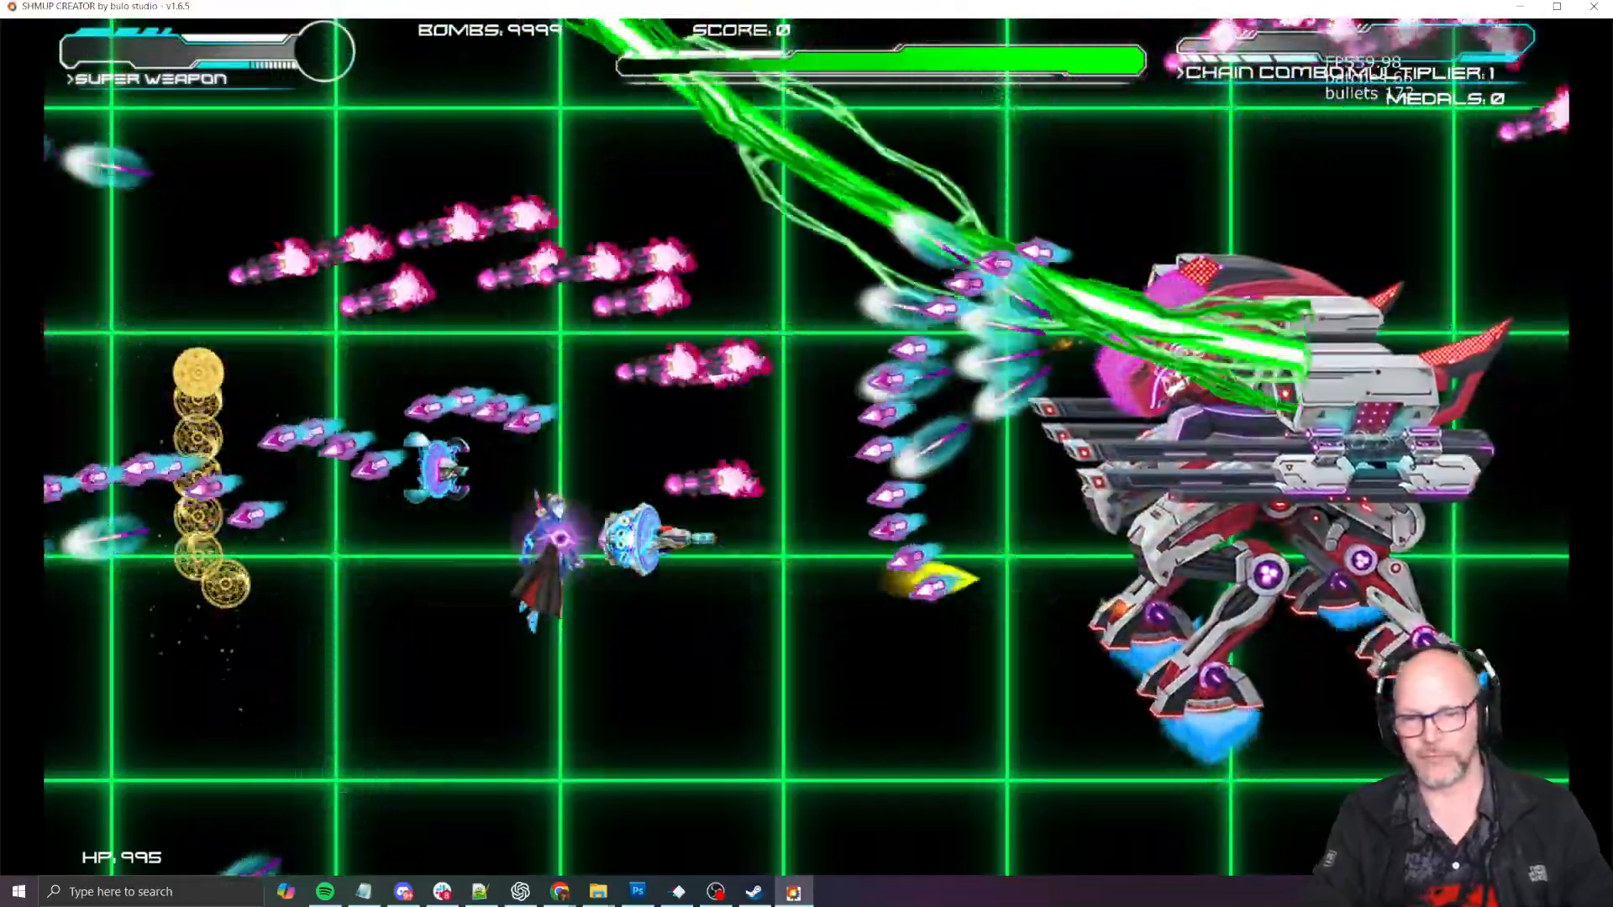
{"action": "key", "text": "Left"}
{"action": "key", "text": "Down"}
{"action": "key", "text": "Escape"}
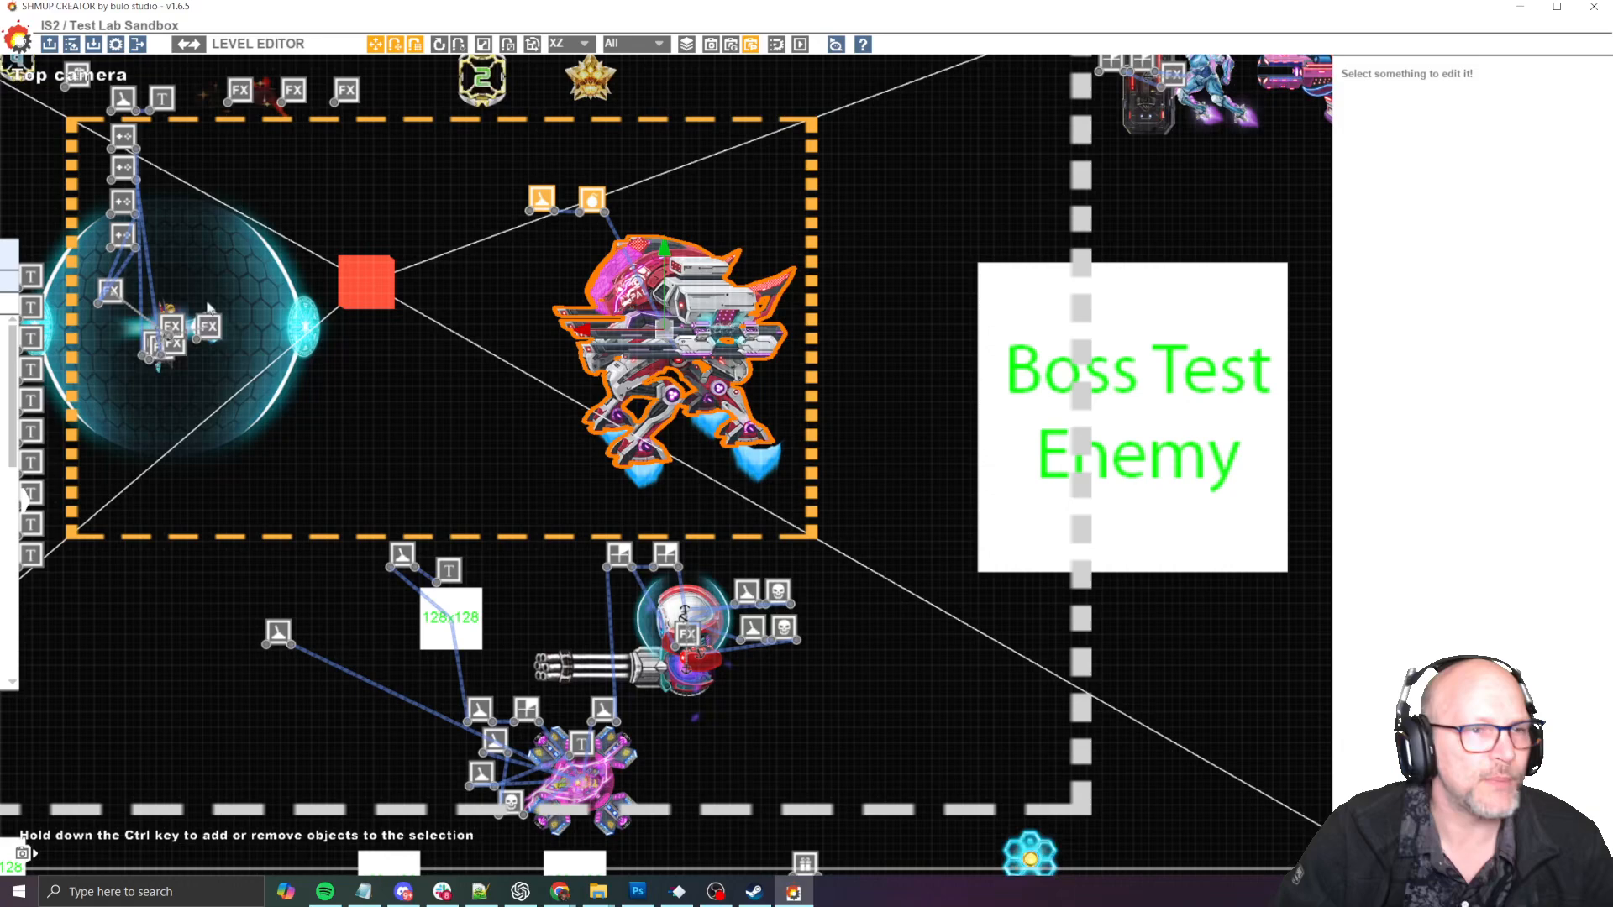
- Enable sound in the preferences and apply the change
{"action": "left_click", "coordinate": [119, 44]}
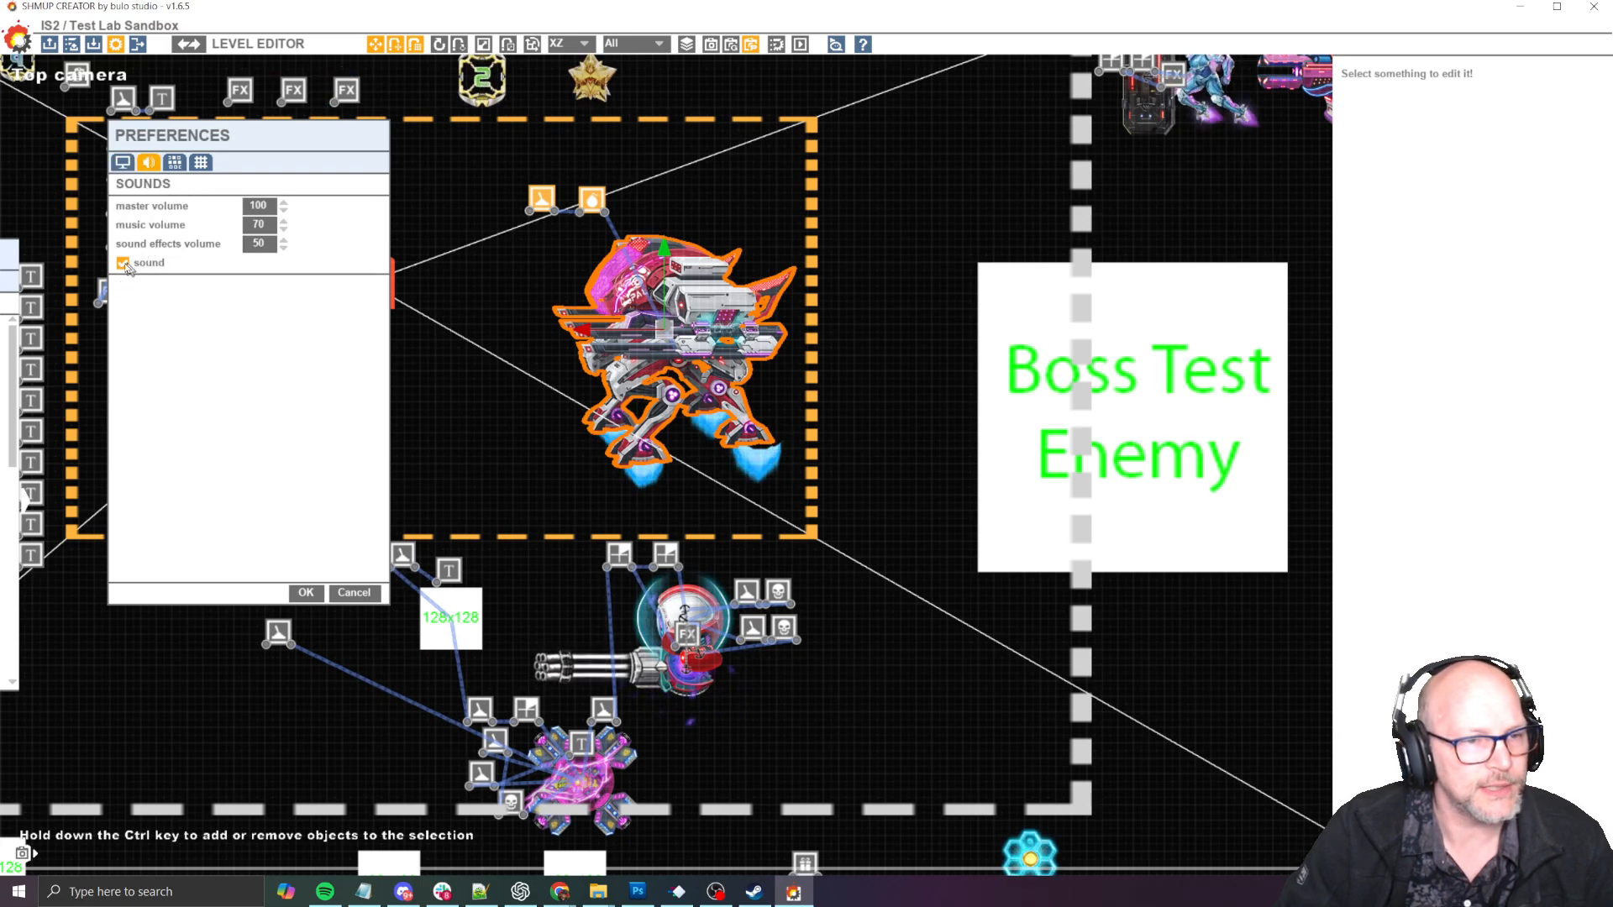
{"action": "left_click", "coordinate": [308, 600]}
{"action": "scroll", "coordinate": [491, 484], "scroll_direction": "up", "scroll_amount": 5}
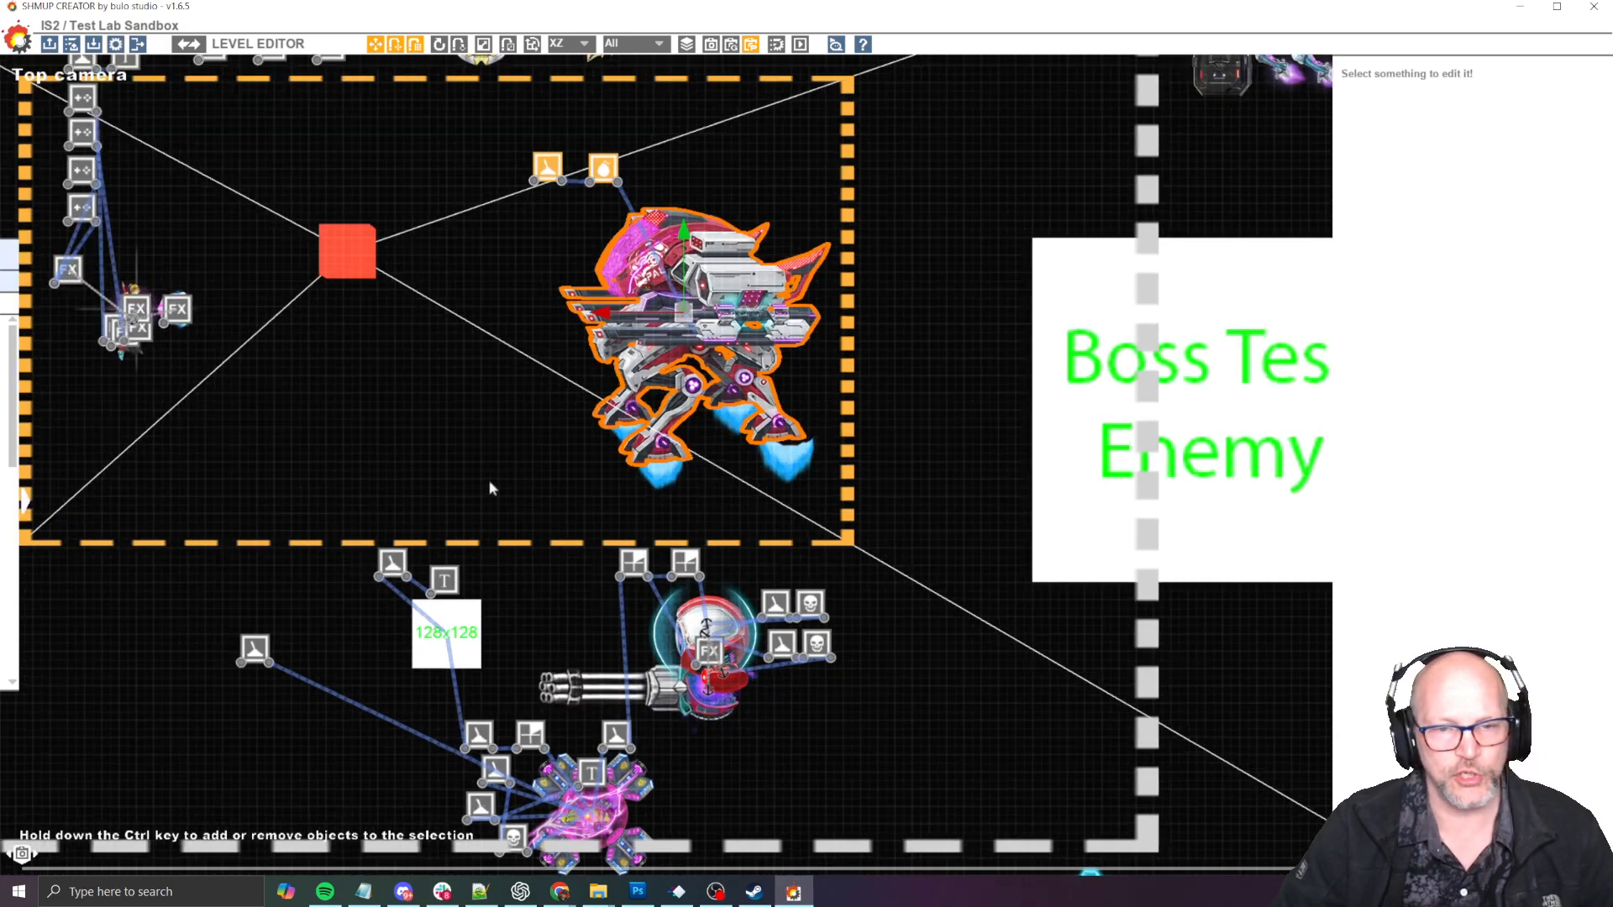
{"action": "middle_click_drag", "start_coordinate": [553, 467], "coordinate": [341, 624]}
{"action": "scroll", "coordinate": [242, 712], "scroll_direction": "down", "scroll_amount": 3}
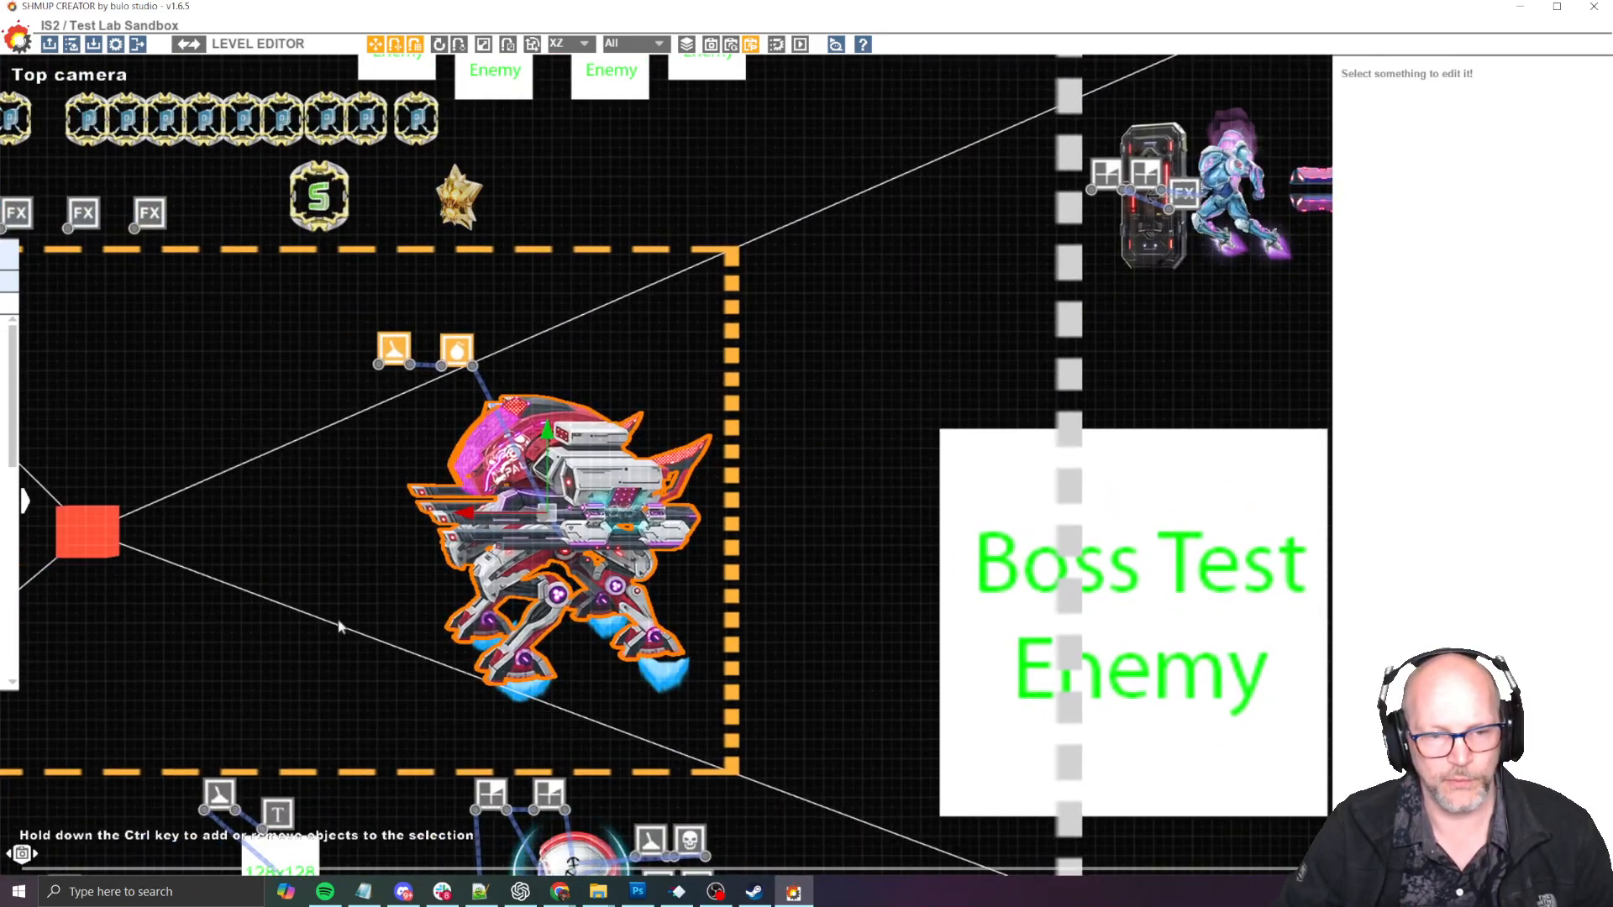
- Playtest the level against the mech boss with sound enabled, then return to the level editor
{"action": "key", "text": "F5"}
{"action": "key", "text": "Down"}
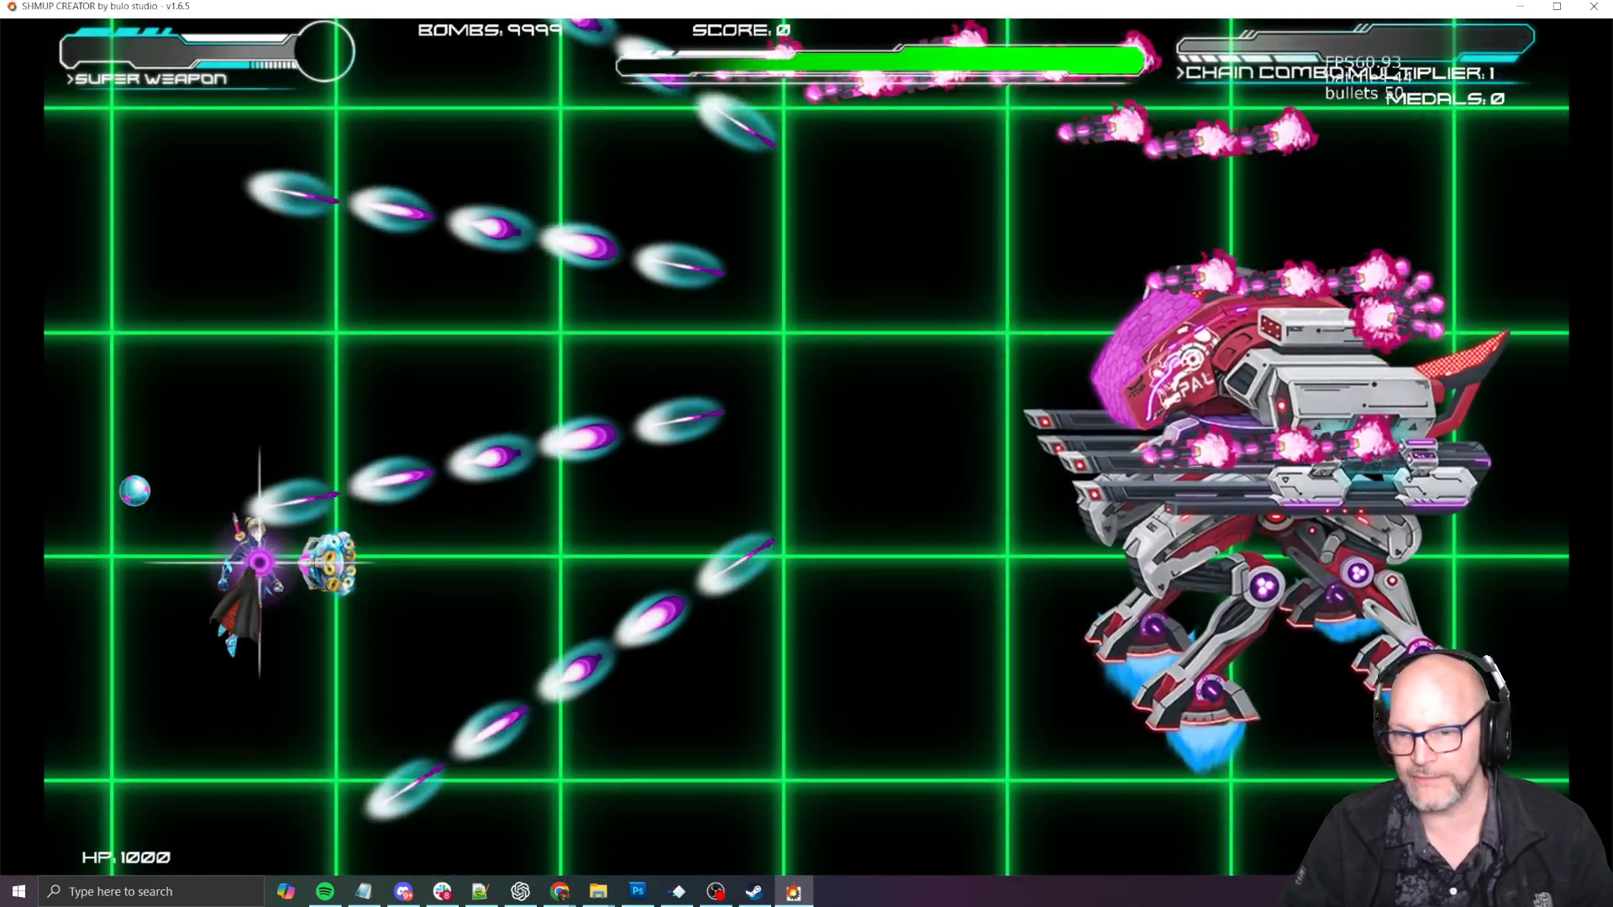
{"action": "key", "text": "Up"}
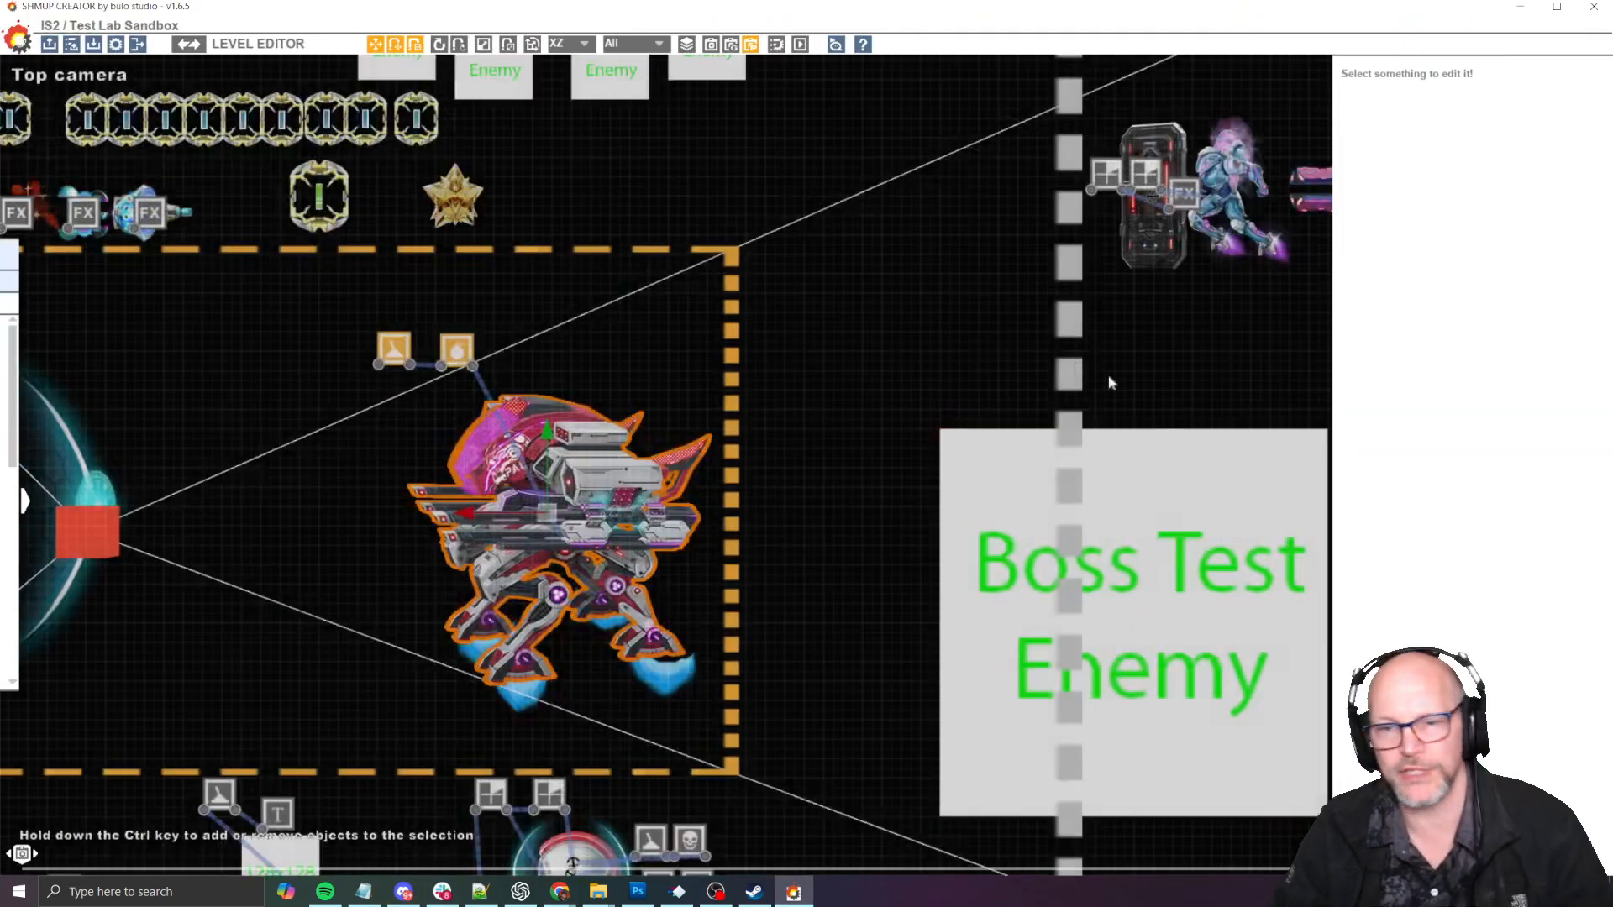
{"action": "key", "text": "Escape"}
- Select the JumpJetMech enemy and open its weapon management settings
{"action": "left_click", "coordinate": [393, 348]}
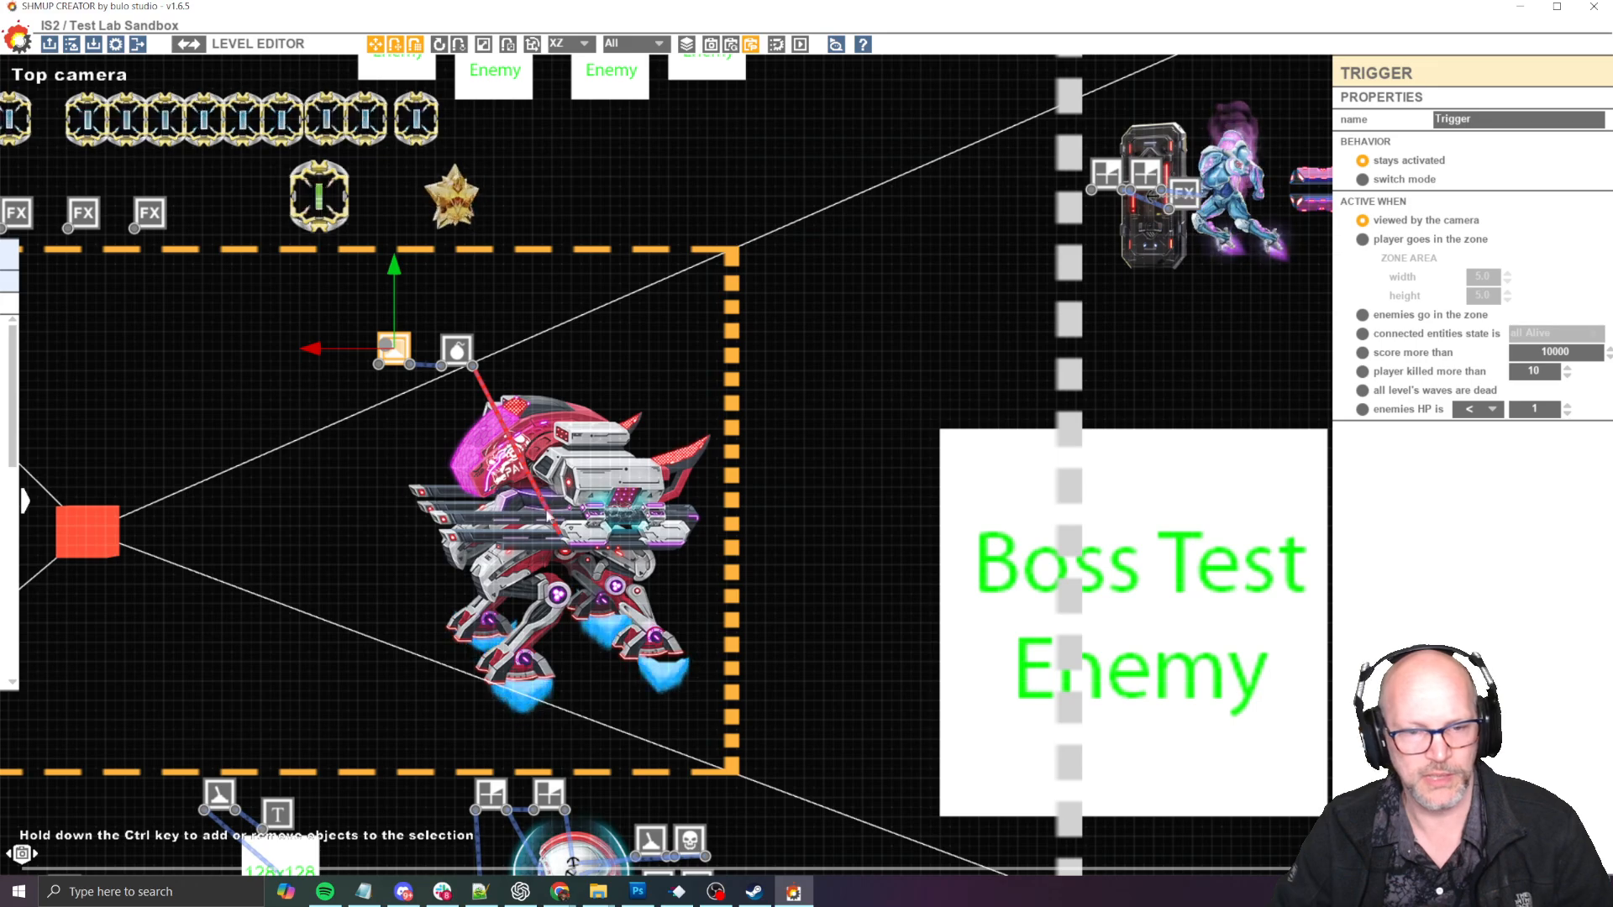
{"action": "left_click", "coordinate": [608, 460]}
{"action": "scroll", "coordinate": [390, 472], "scroll_direction": "up", "scroll_amount": 3}
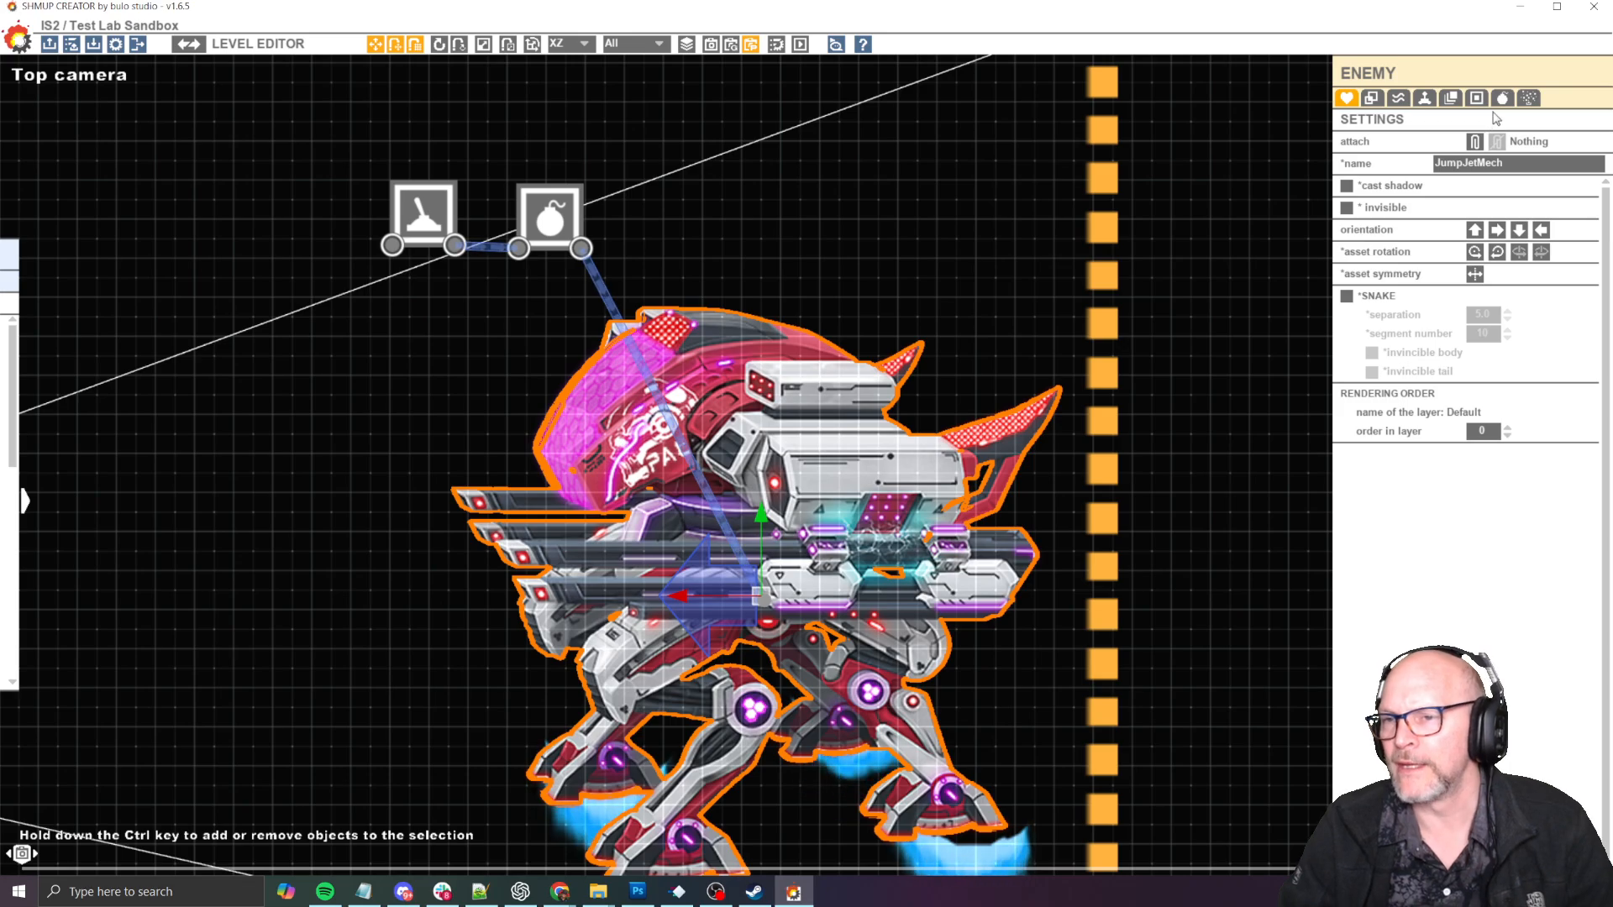
{"action": "middle_click_drag", "start_coordinate": [845, 378], "coordinate": [951, 258]}
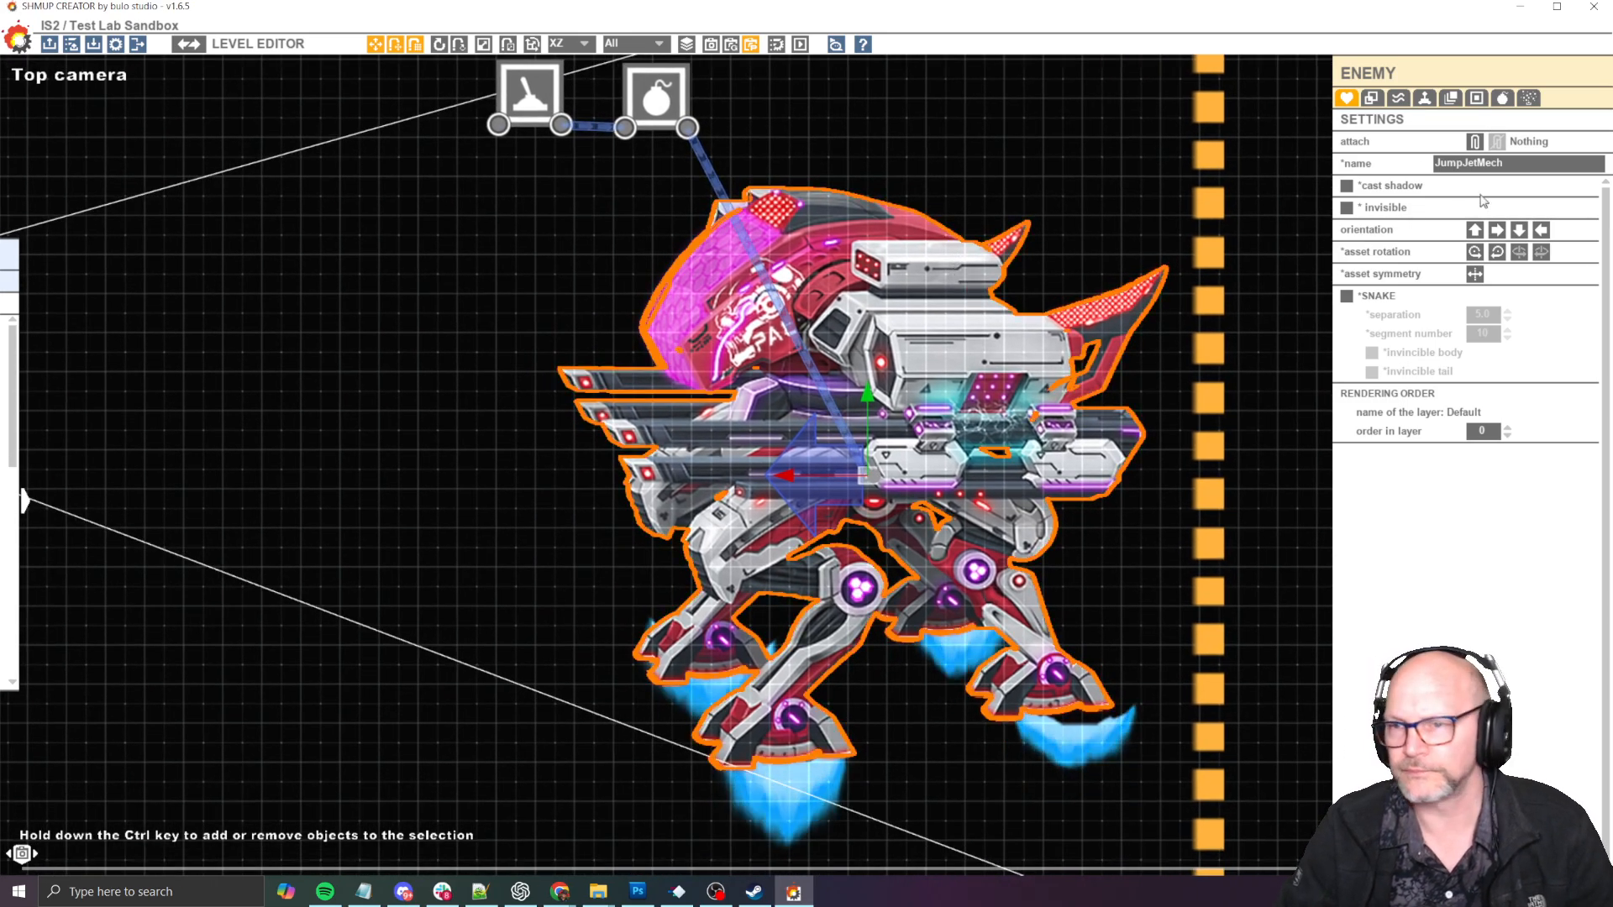
{"action": "left_click", "coordinate": [1503, 99]}
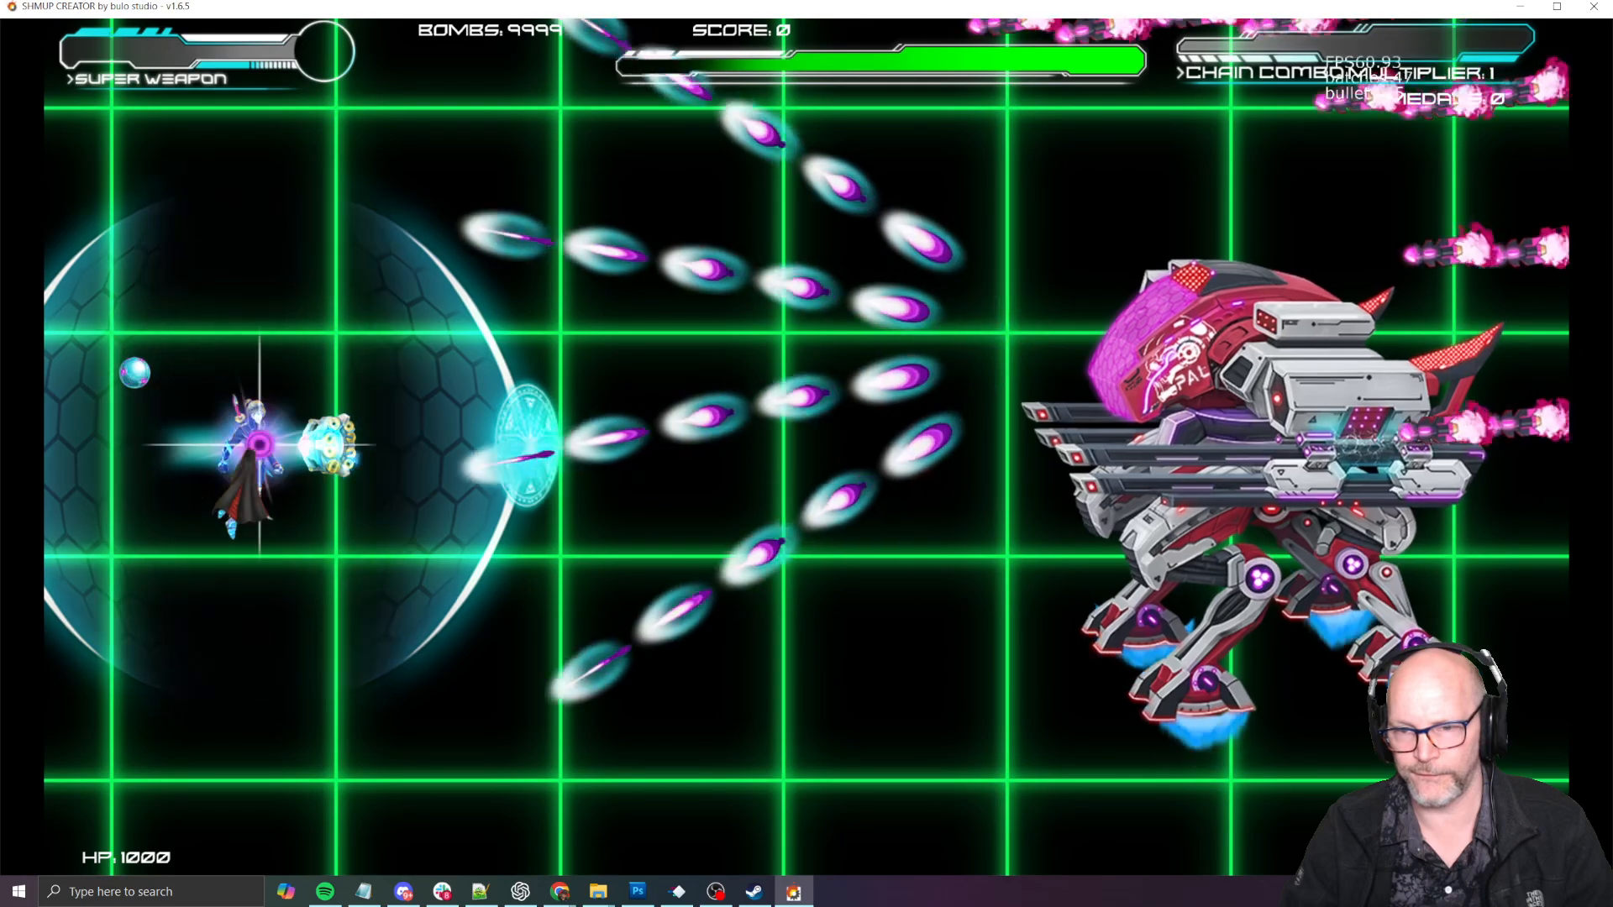
- Playtest the boss again to check where its shots originate, then go back to its weaponry settings
{"action": "key", "text": "Escape"}
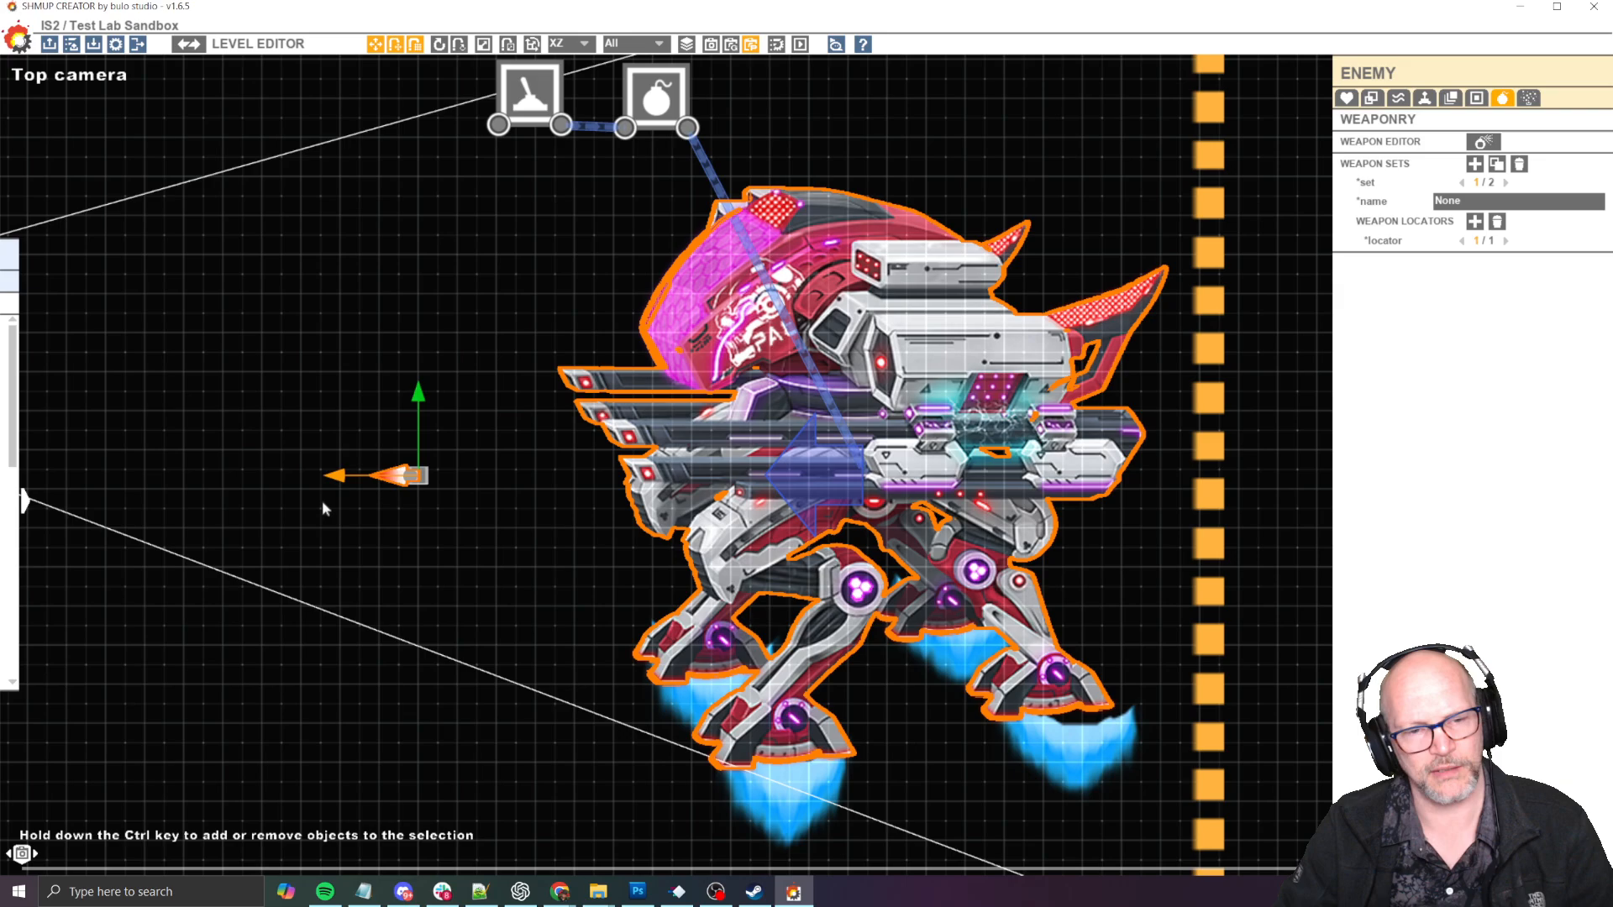
{"action": "key", "text": "F5"}
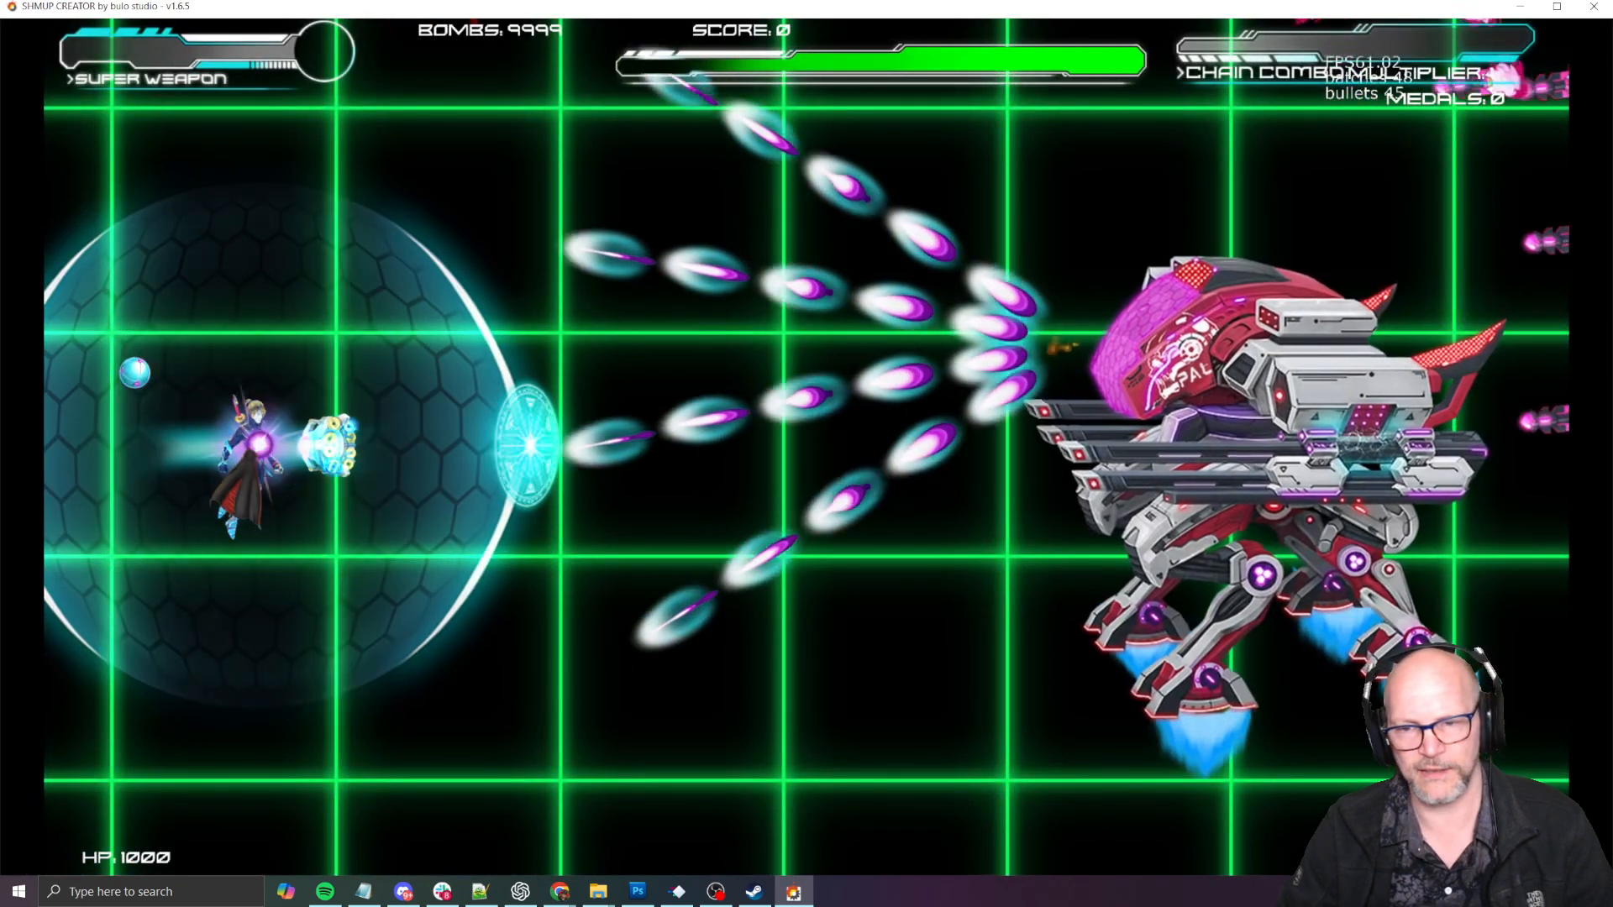
{"action": "key", "text": "Escape"}
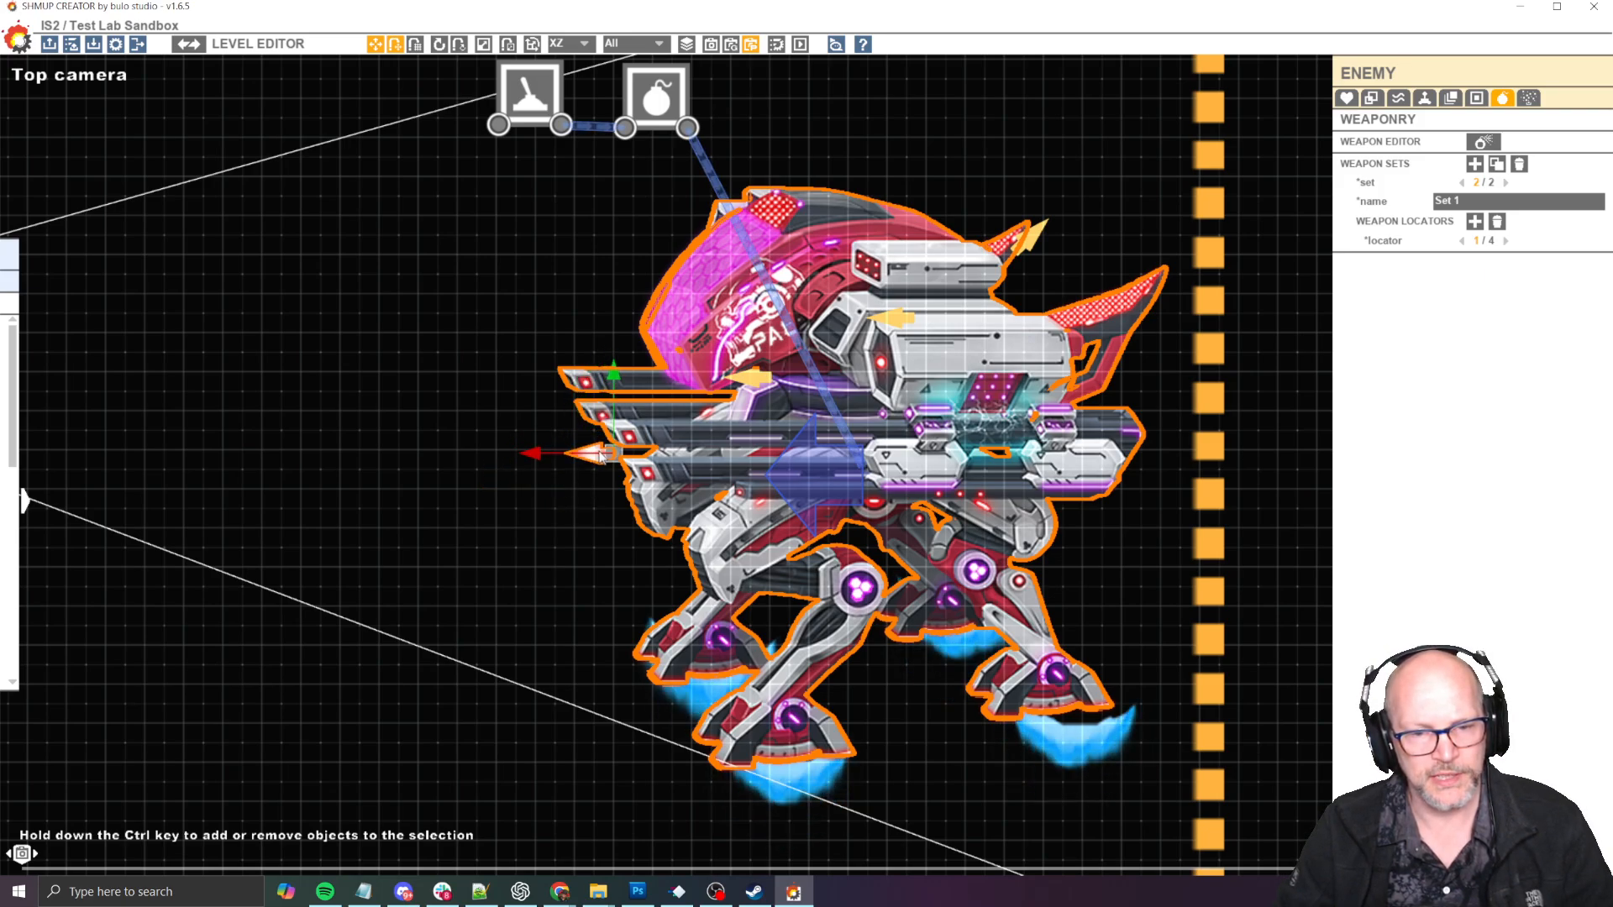
- Run two more playtests to check the firing positions of the boss's Set 1 weapon locators, returning to the editor after each
{"action": "key", "text": "space"}
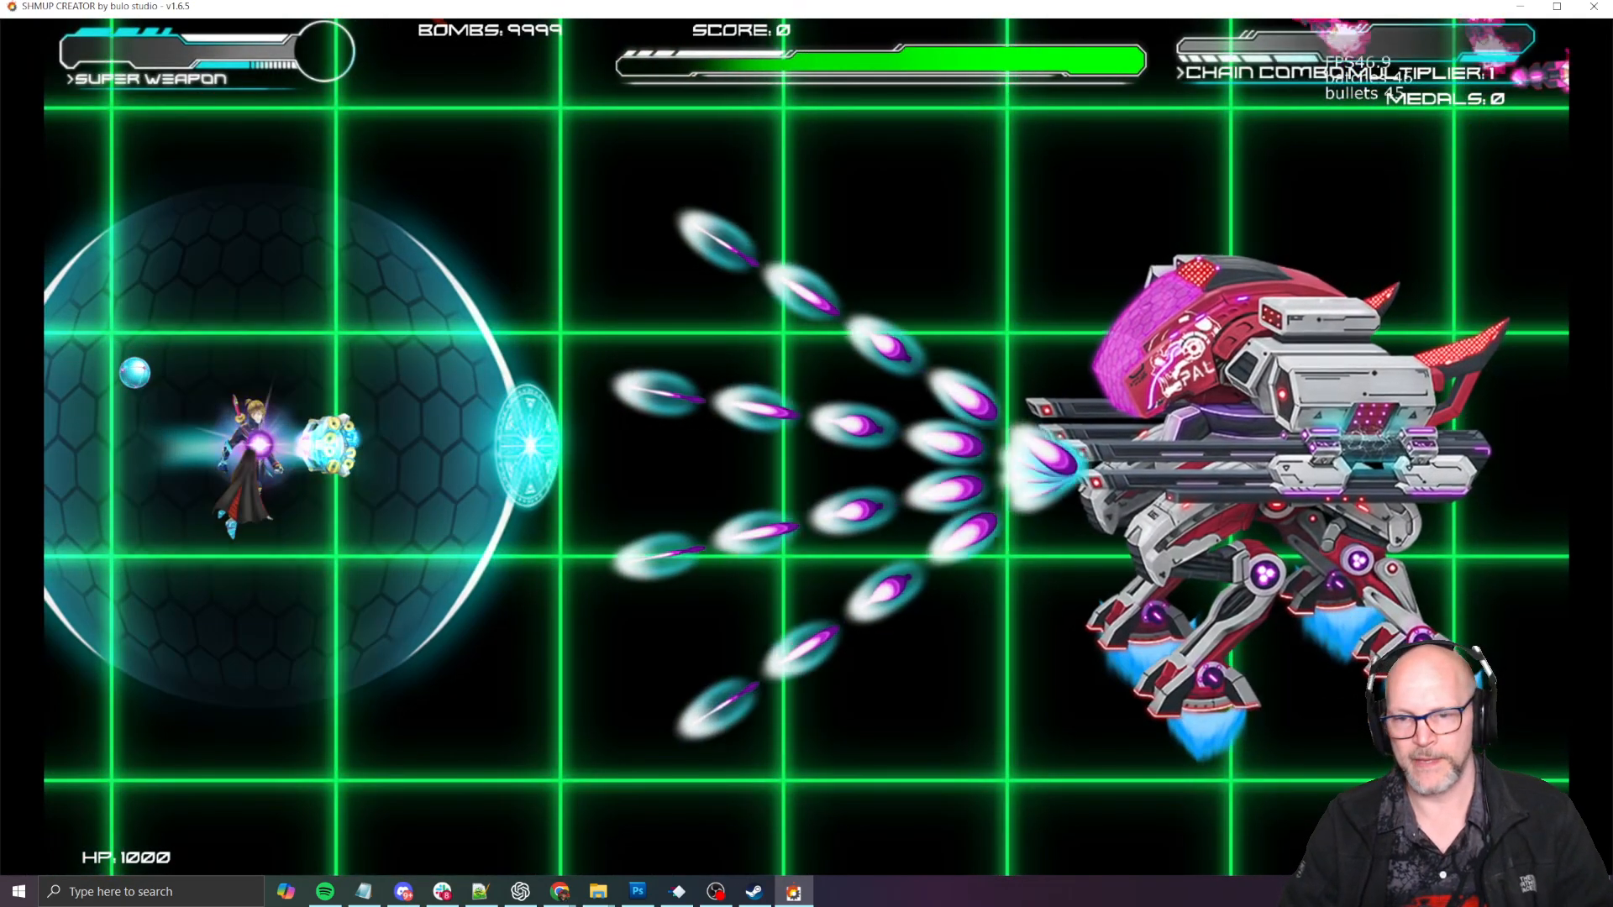
{"action": "key", "text": "Left"}
{"action": "key", "text": "Down"}
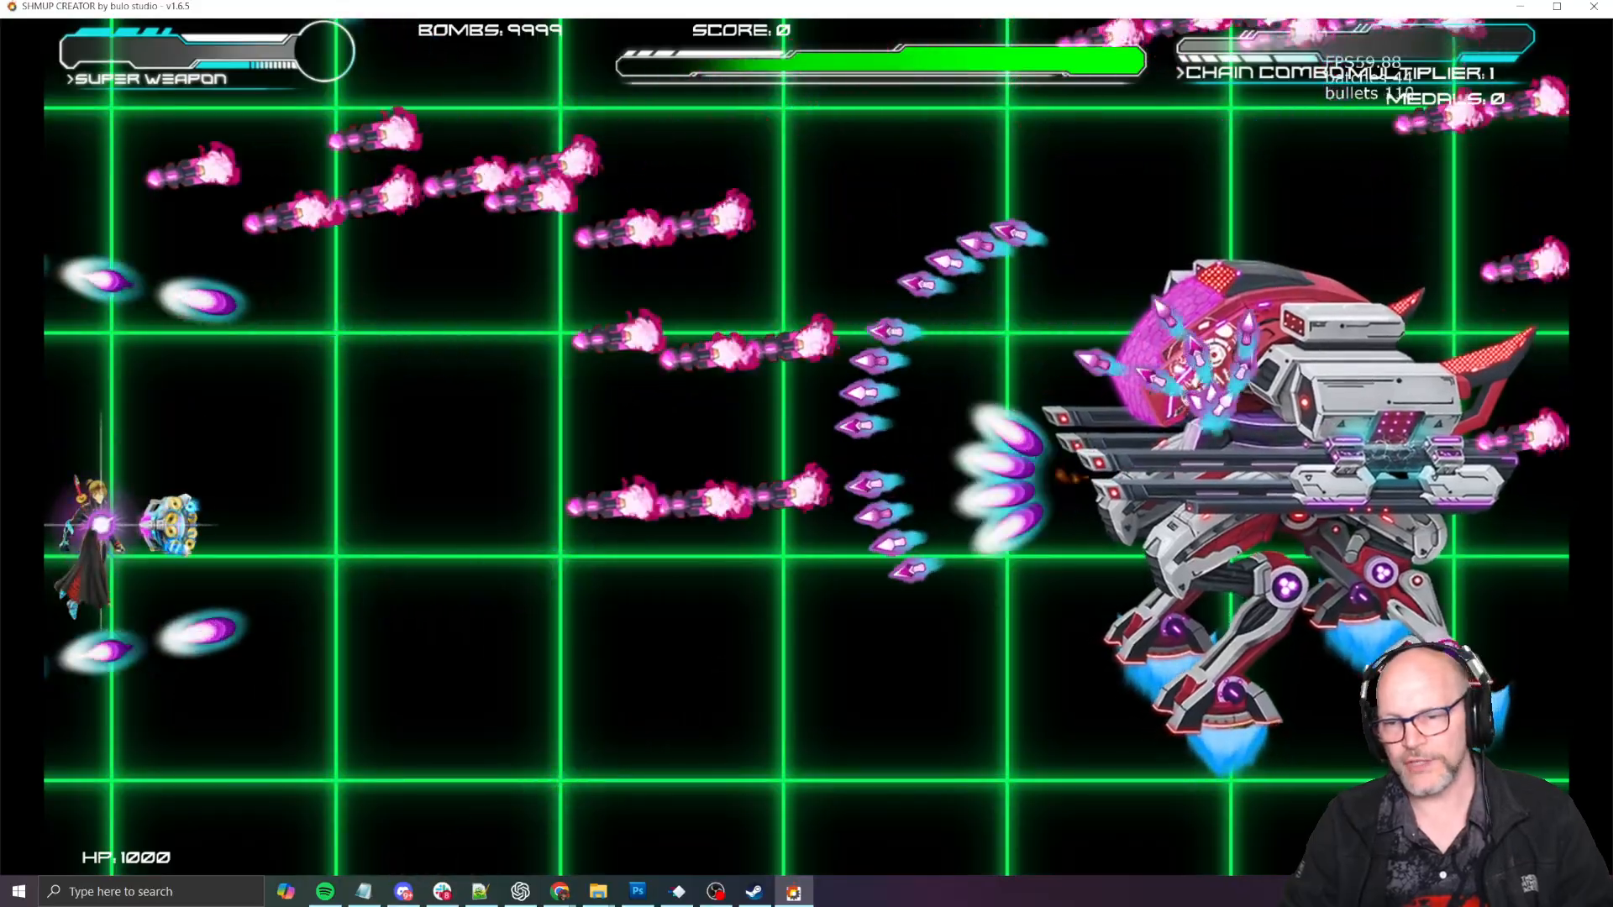
{"action": "key", "text": "Up"}
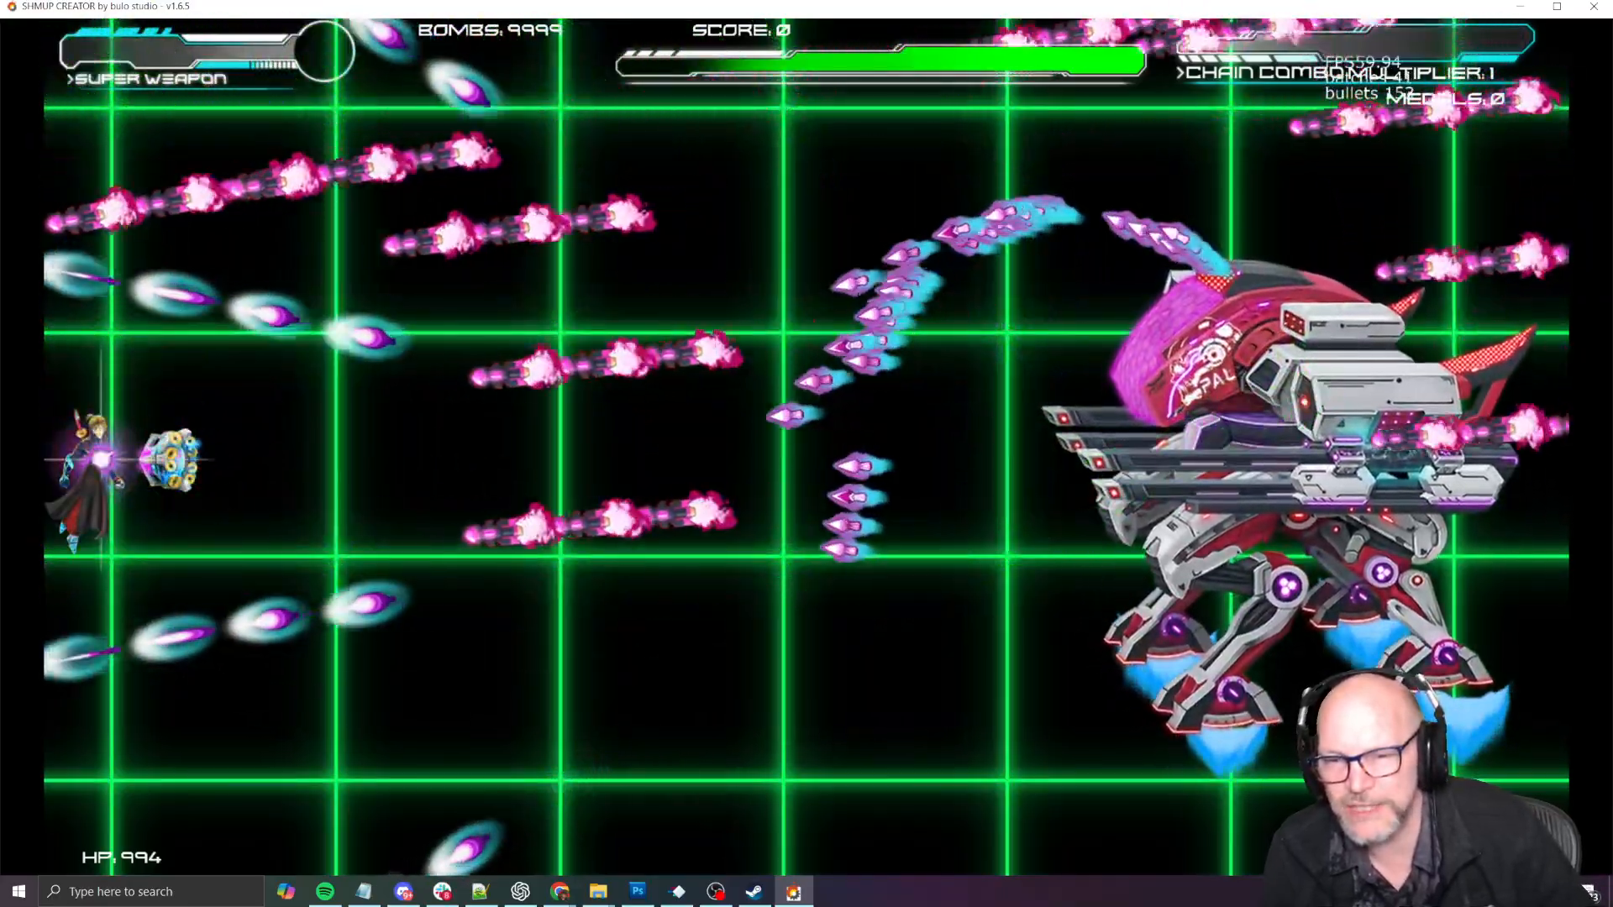
{"action": "key", "text": "Escape"}
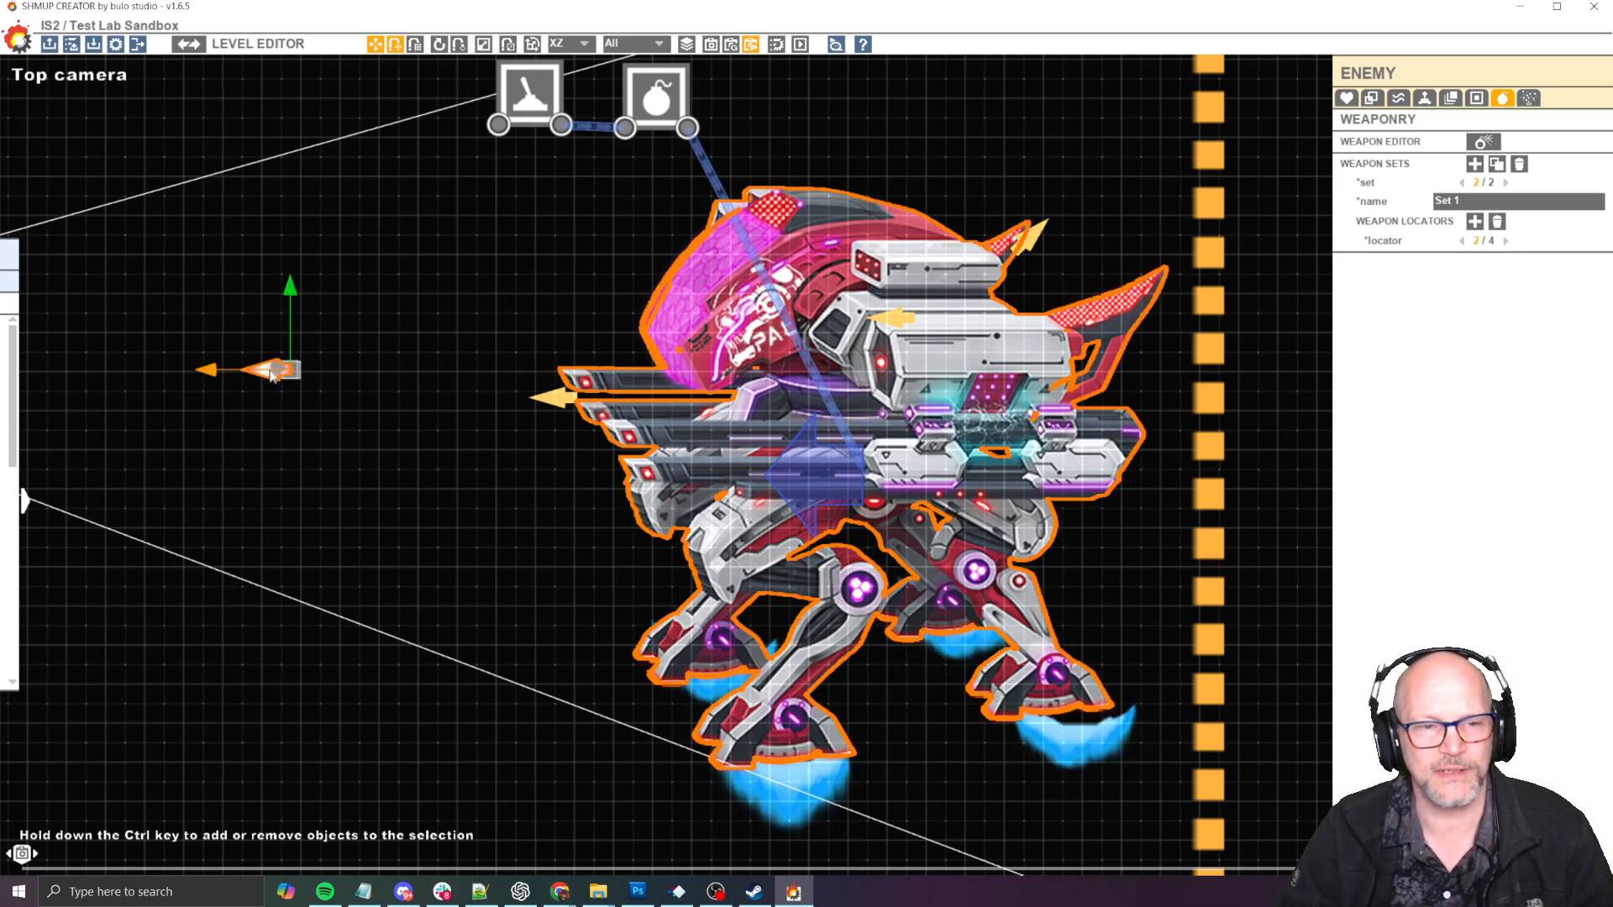
{"action": "key", "text": "space"}
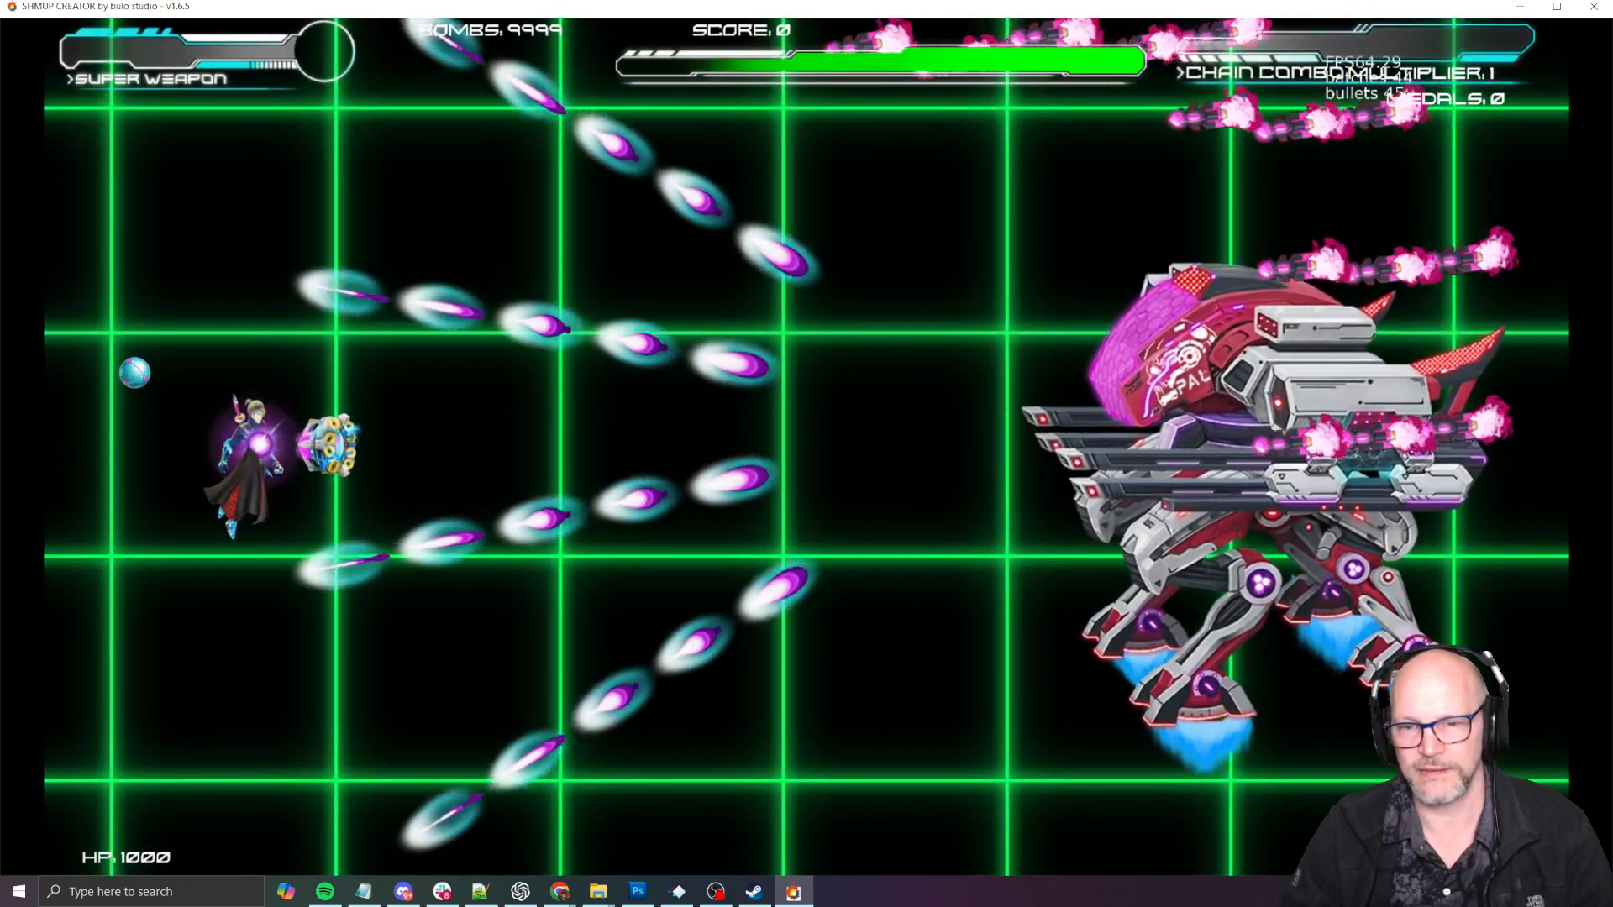
{"action": "key", "text": "Escape"}
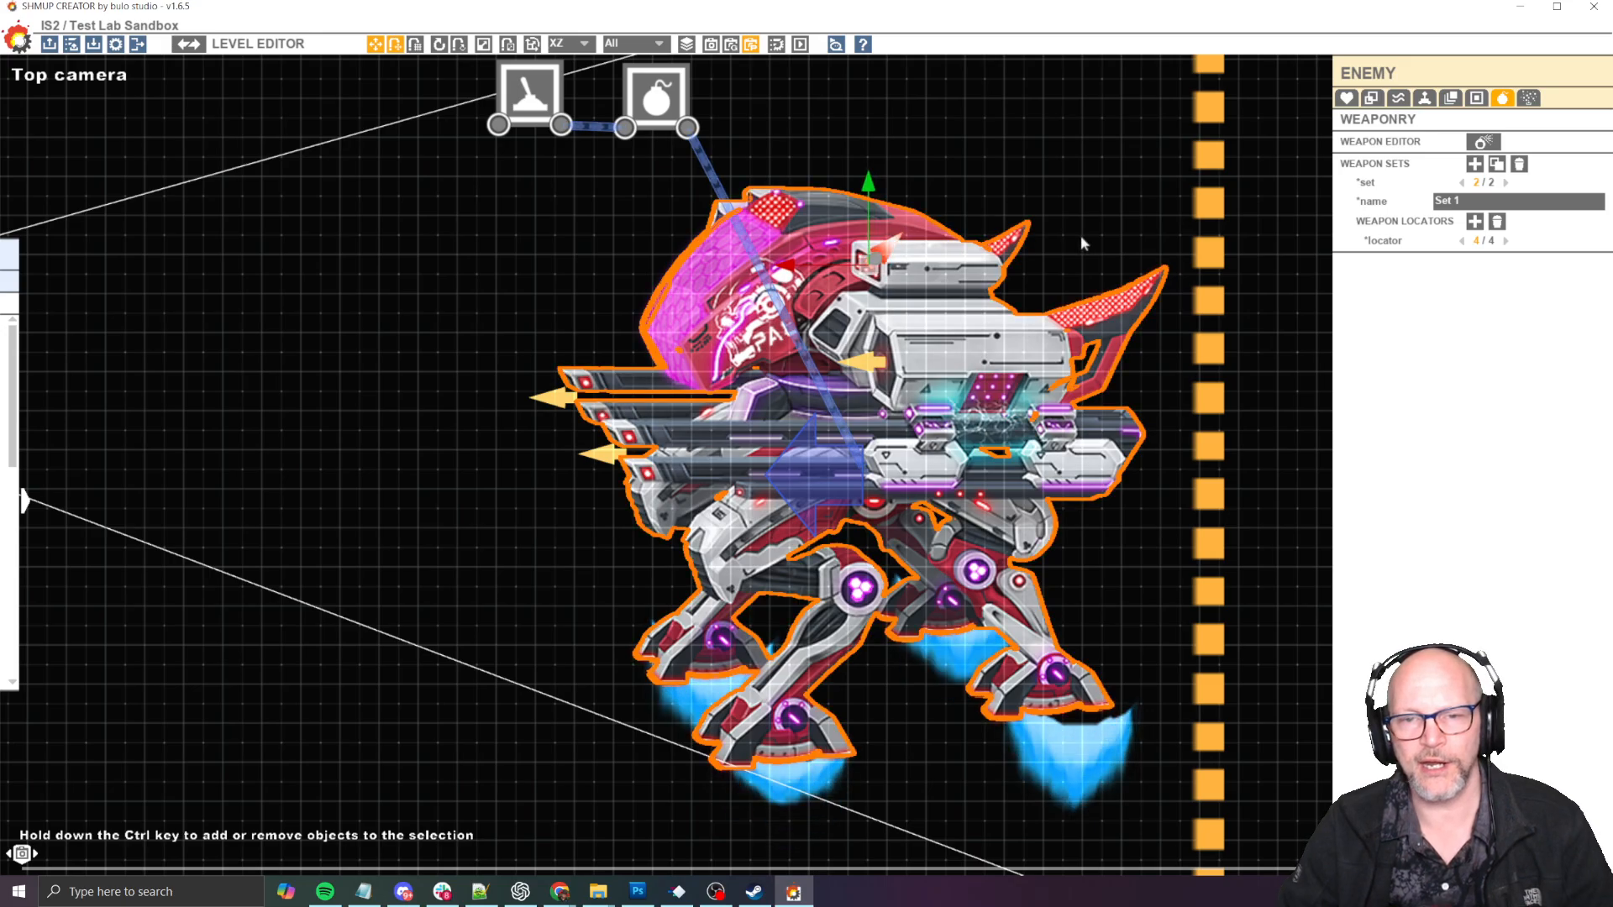
- Playtest the boss while dodging its needle spread, kunai, missiles and green plasma beam, then return to the level editor
{"action": "key", "text": "space"}
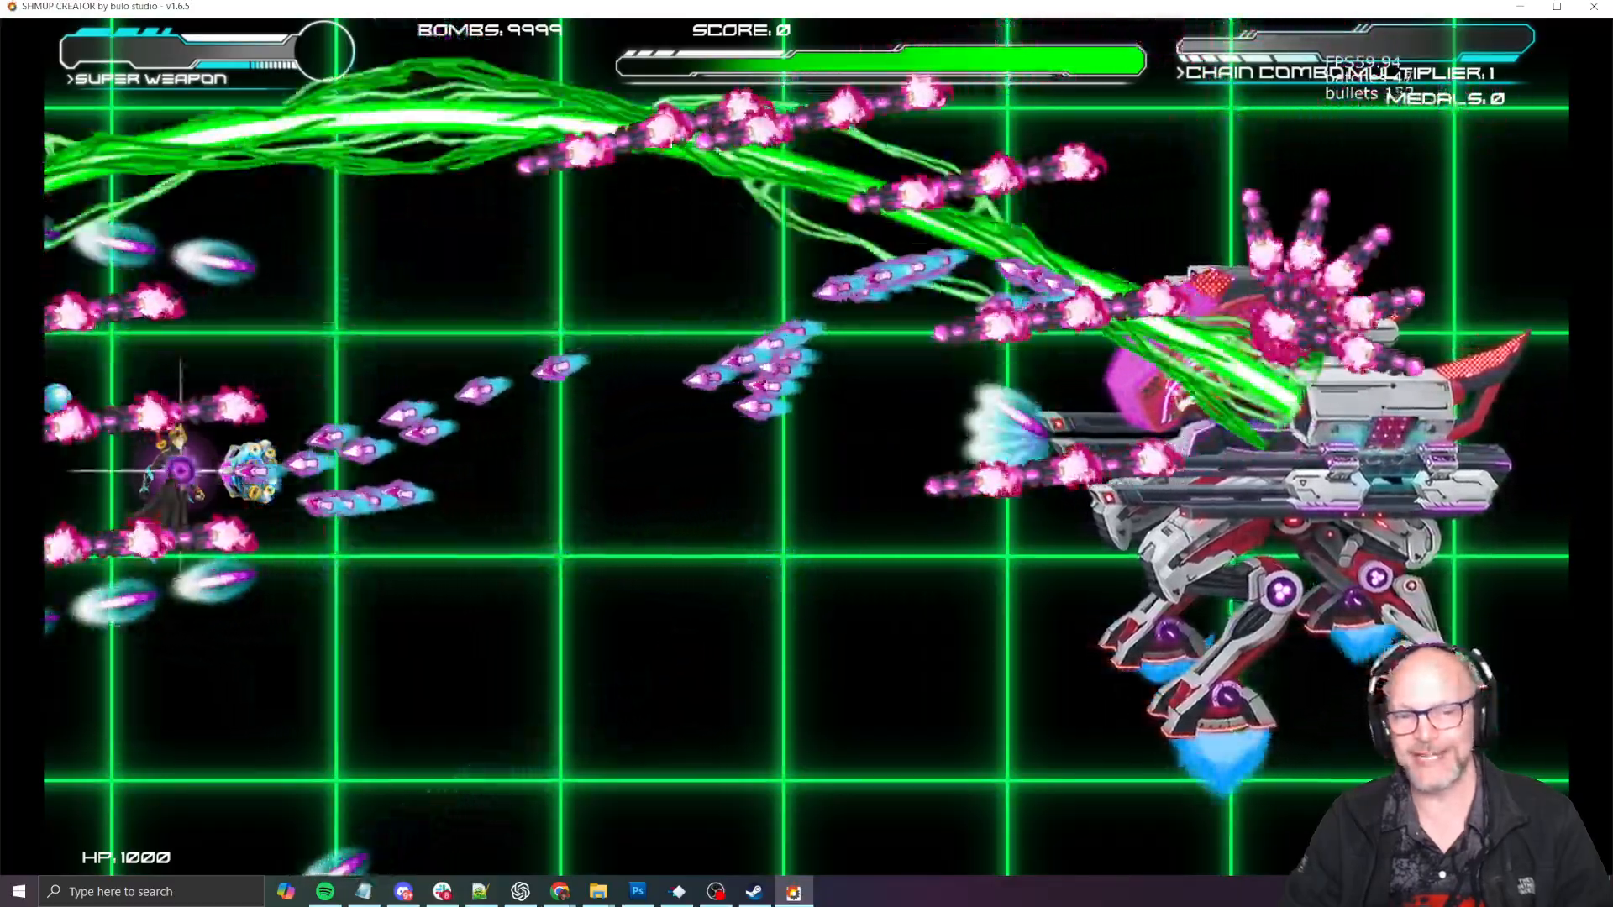
{"action": "key", "text": "Down"}
{"action": "key", "text": "Right"}
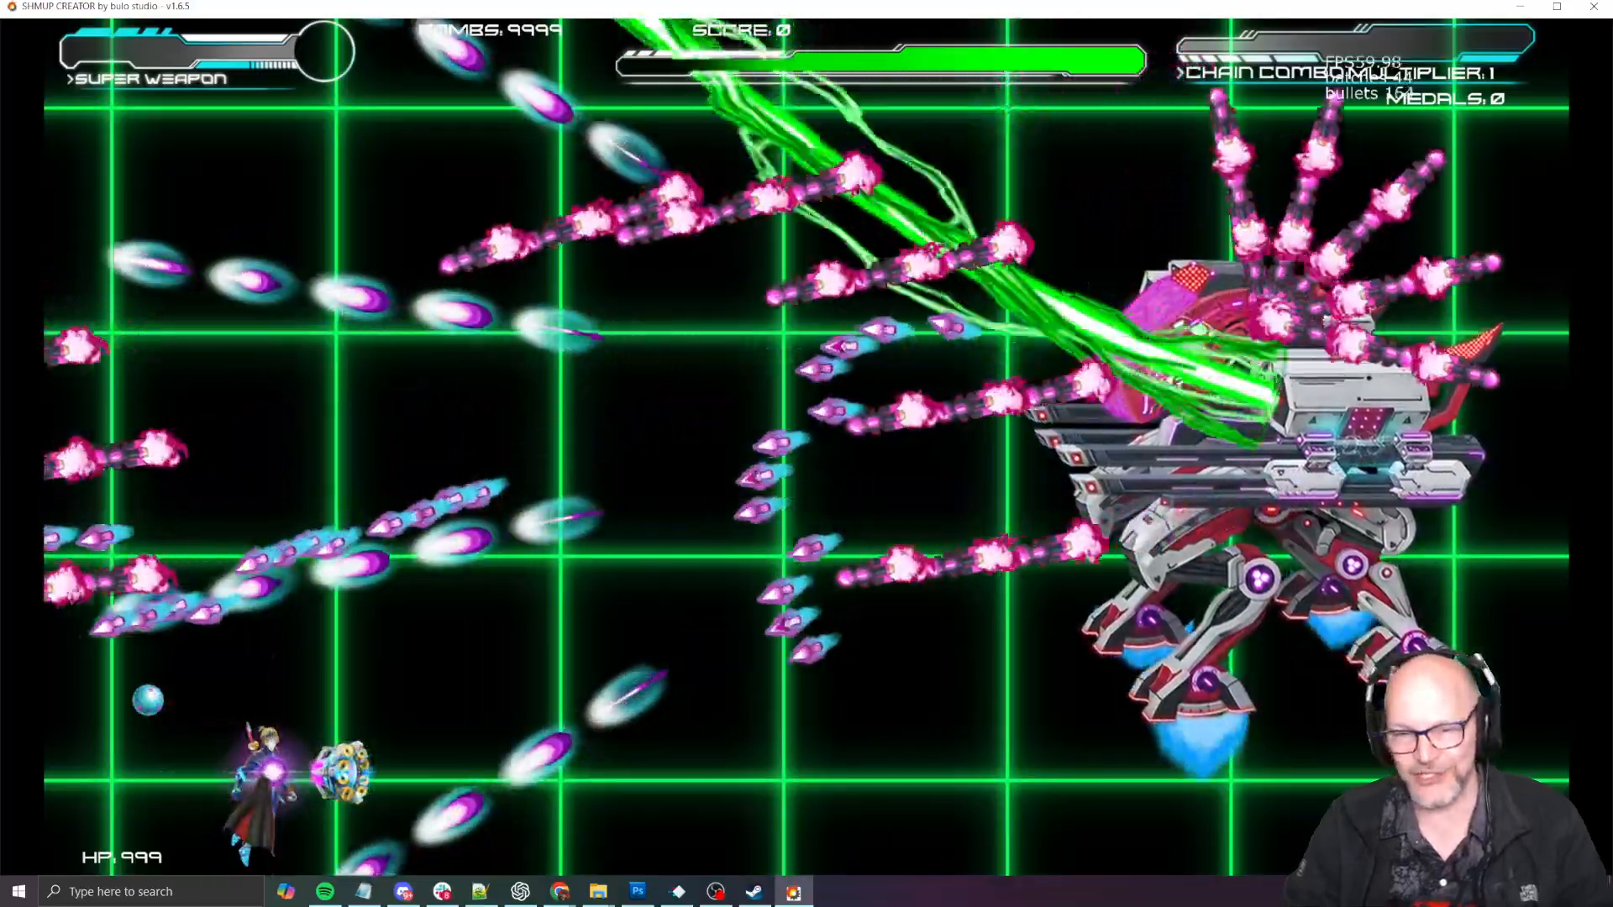
{"action": "key", "text": "Up"}
{"action": "key", "text": "Left"}
{"action": "key", "text": "Right"}
{"action": "key", "text": "Down"}
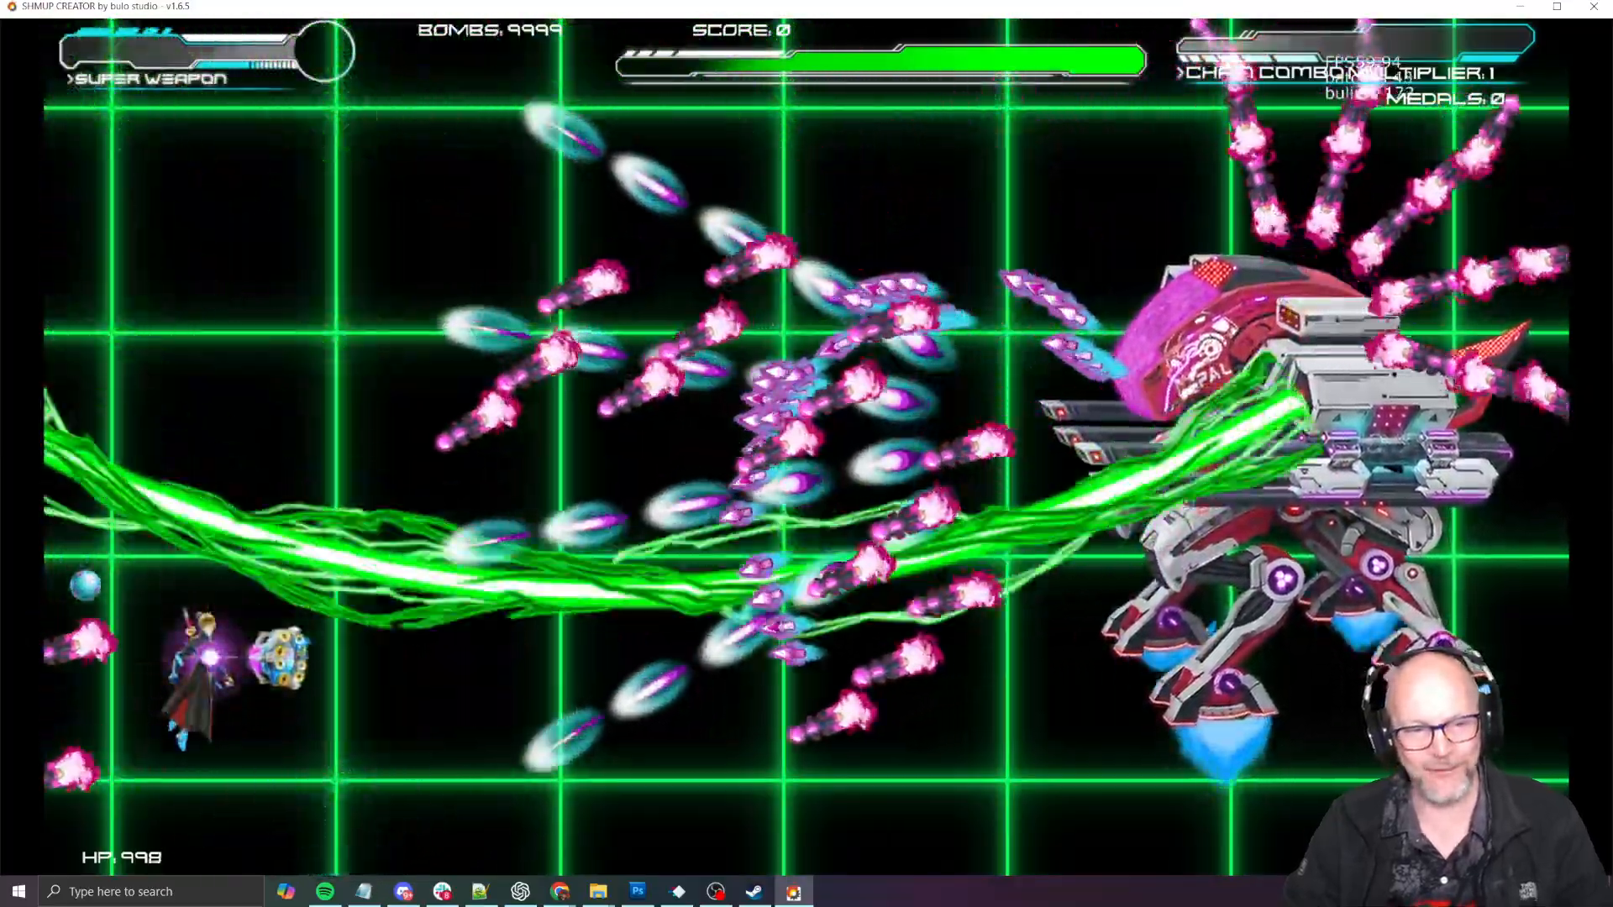
{"action": "key", "text": "Down"}
{"action": "key", "text": "Right"}
{"action": "key", "text": "Up"}
{"action": "key", "text": "Left"}
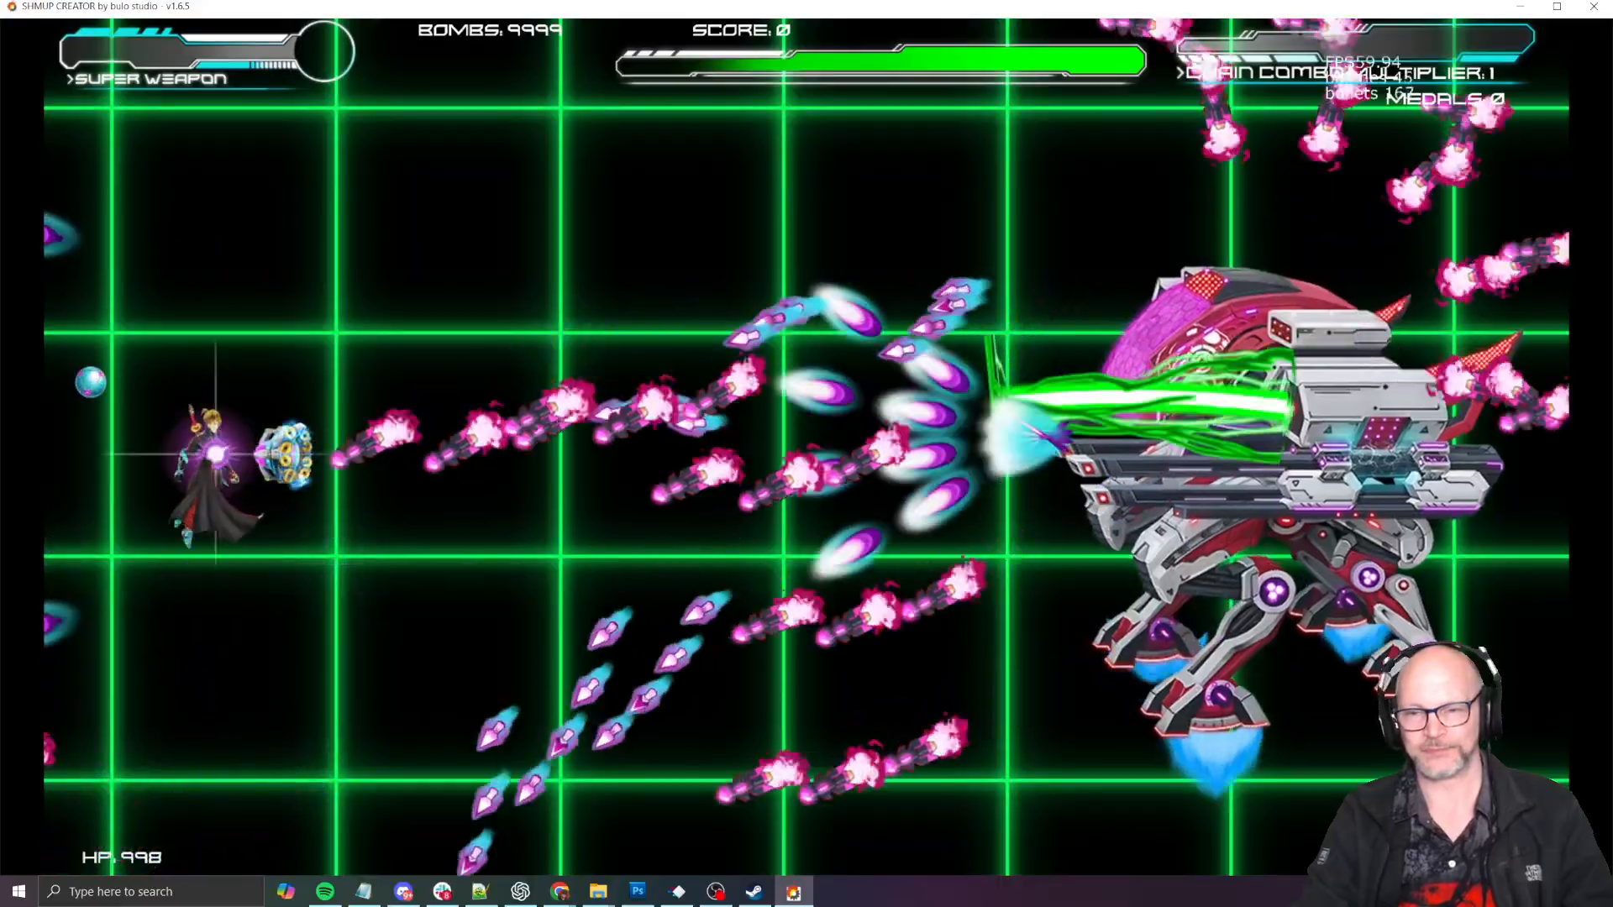
{"action": "key", "text": "Up"}
{"action": "key", "text": "Left"}
{"action": "key", "text": "Down"}
{"action": "key", "text": "Up"}
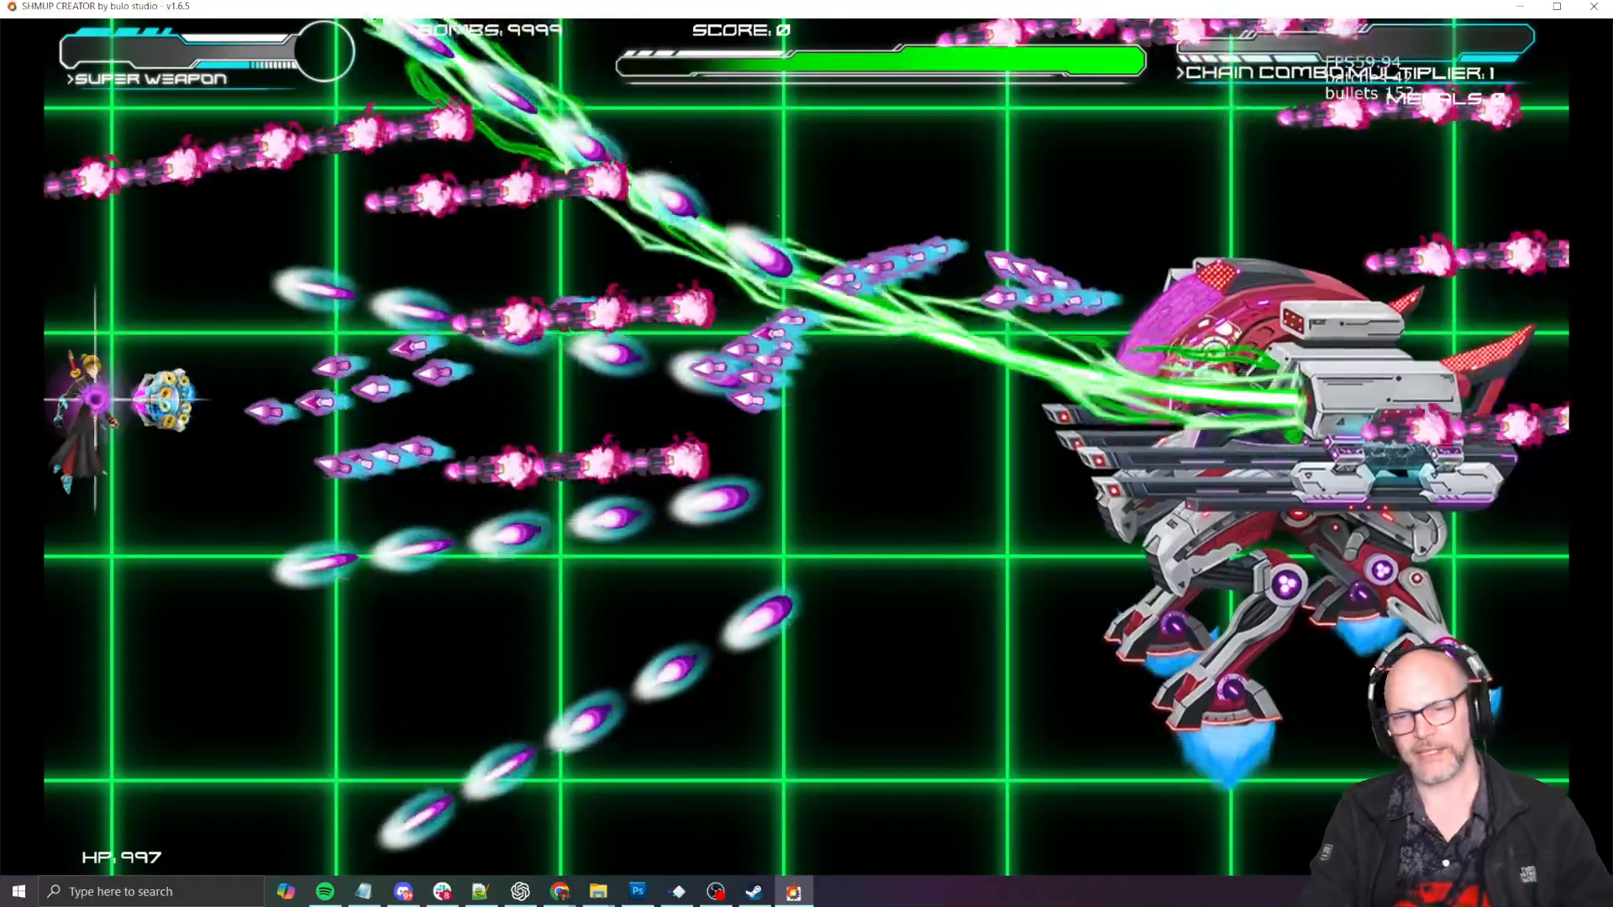
{"action": "key", "text": "Right"}
{"action": "key", "text": "Down"}
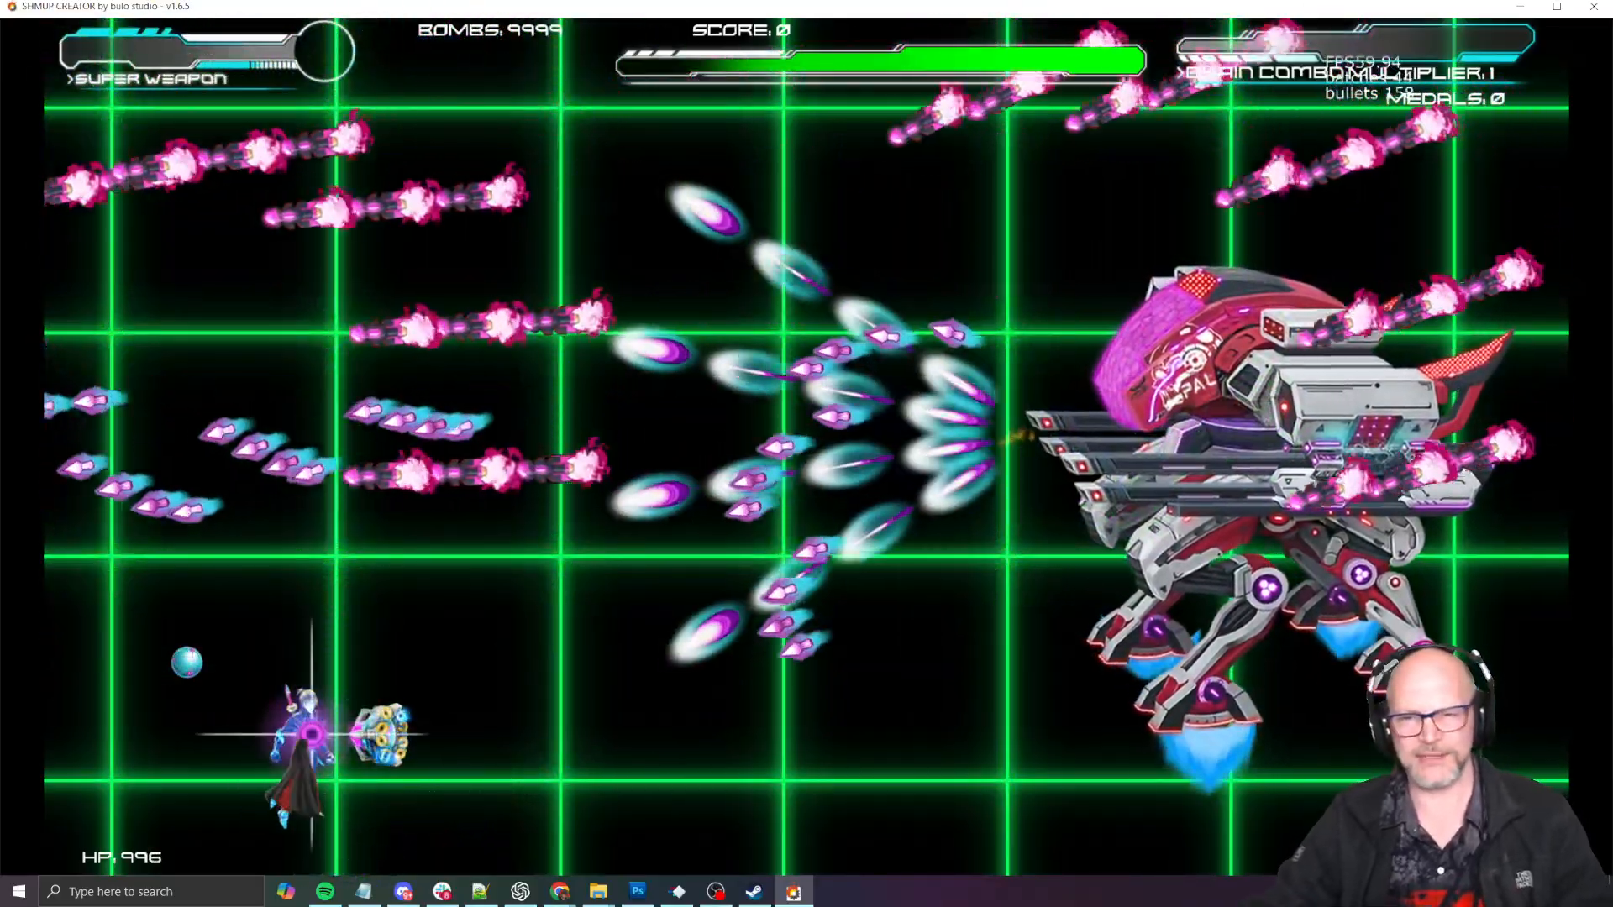
{"action": "key", "text": "Escape"}
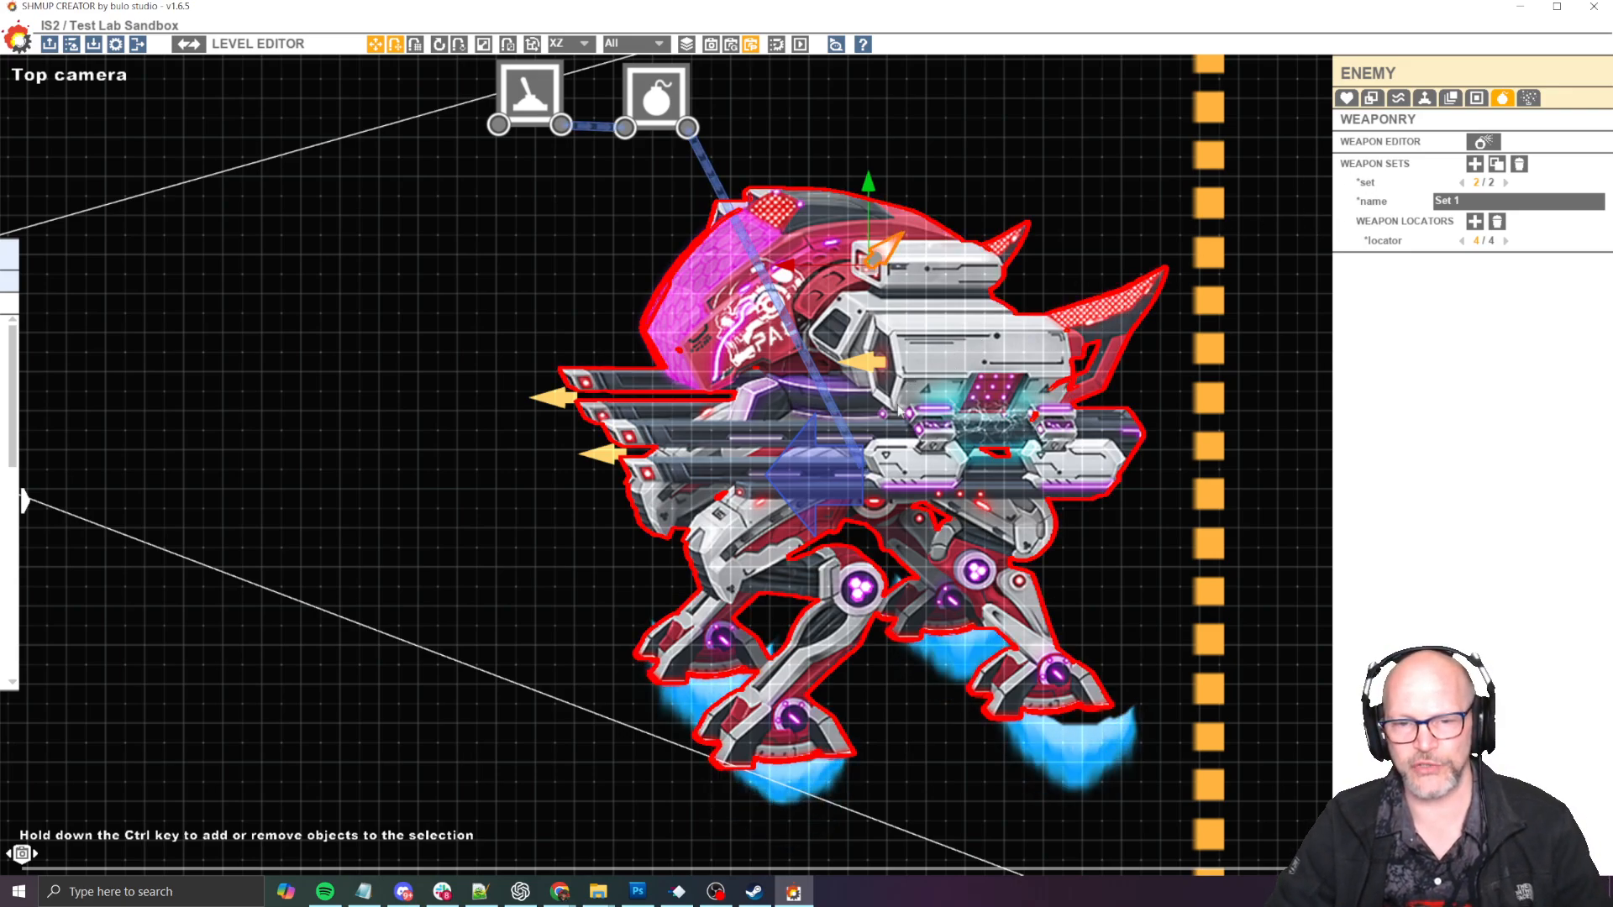
- Change the bullet skin of the E_JumpJetPlasmaBeam01 weapon to LaserPurple in the Weapon Editor
{"action": "left_click", "coordinate": [1483, 142]}
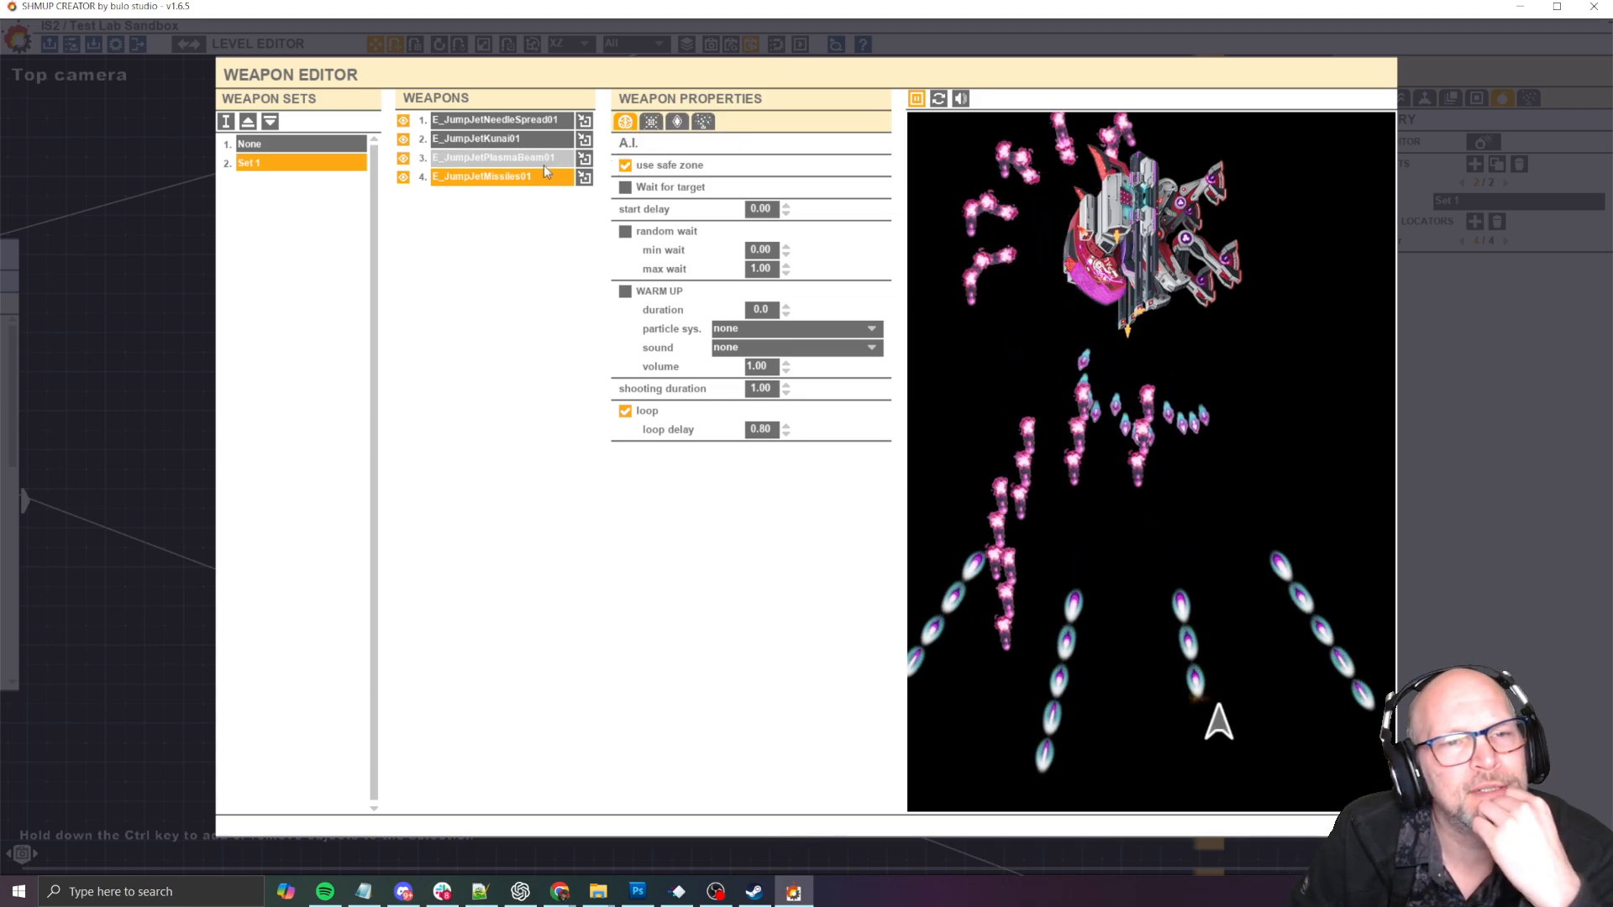
{"action": "left_click", "coordinate": [677, 123]}
{"action": "left_click", "coordinate": [779, 268]}
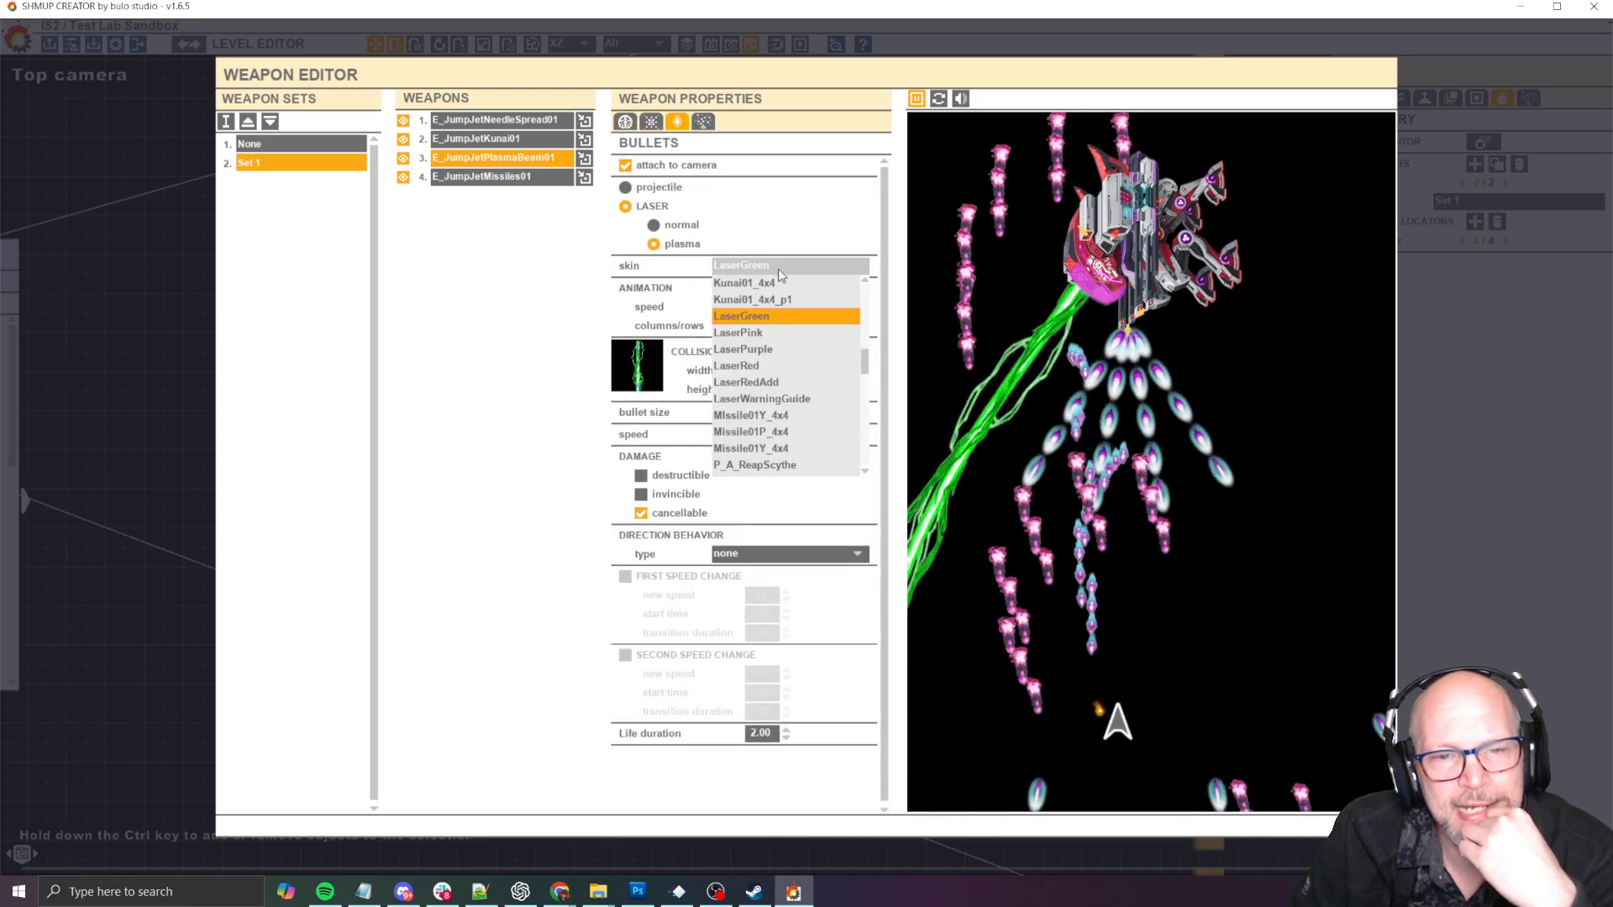
{"action": "left_click", "coordinate": [798, 349]}
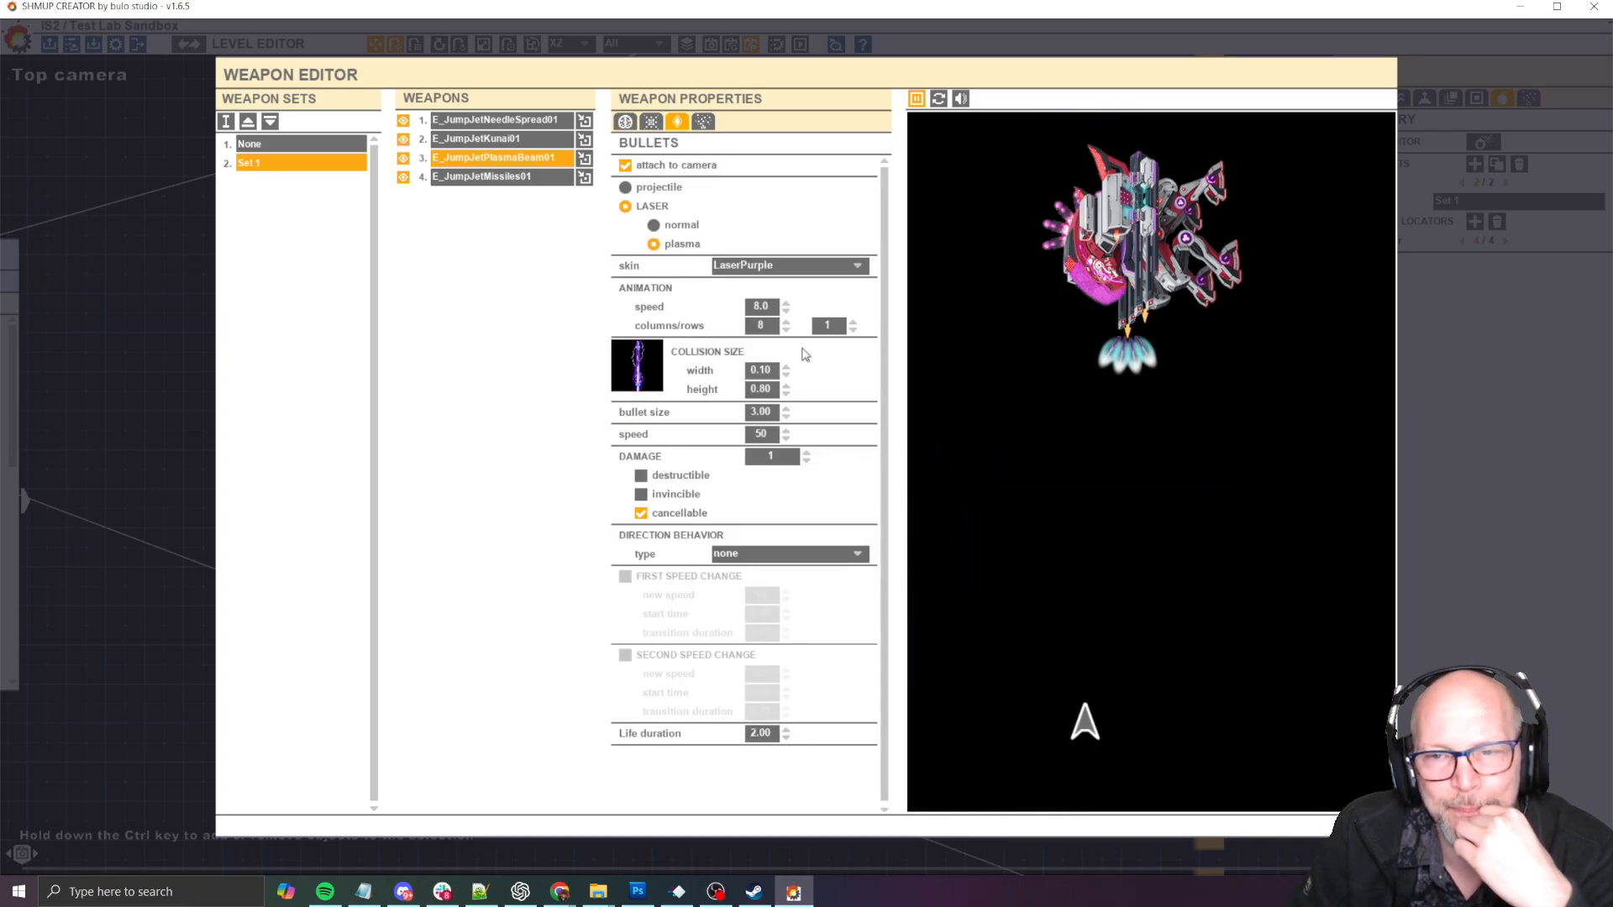
- Playtest the boss with the purple plasma beam, flying around to dodge its attacks, then return to the Weapon Editor
{"action": "key", "text": "F5"}
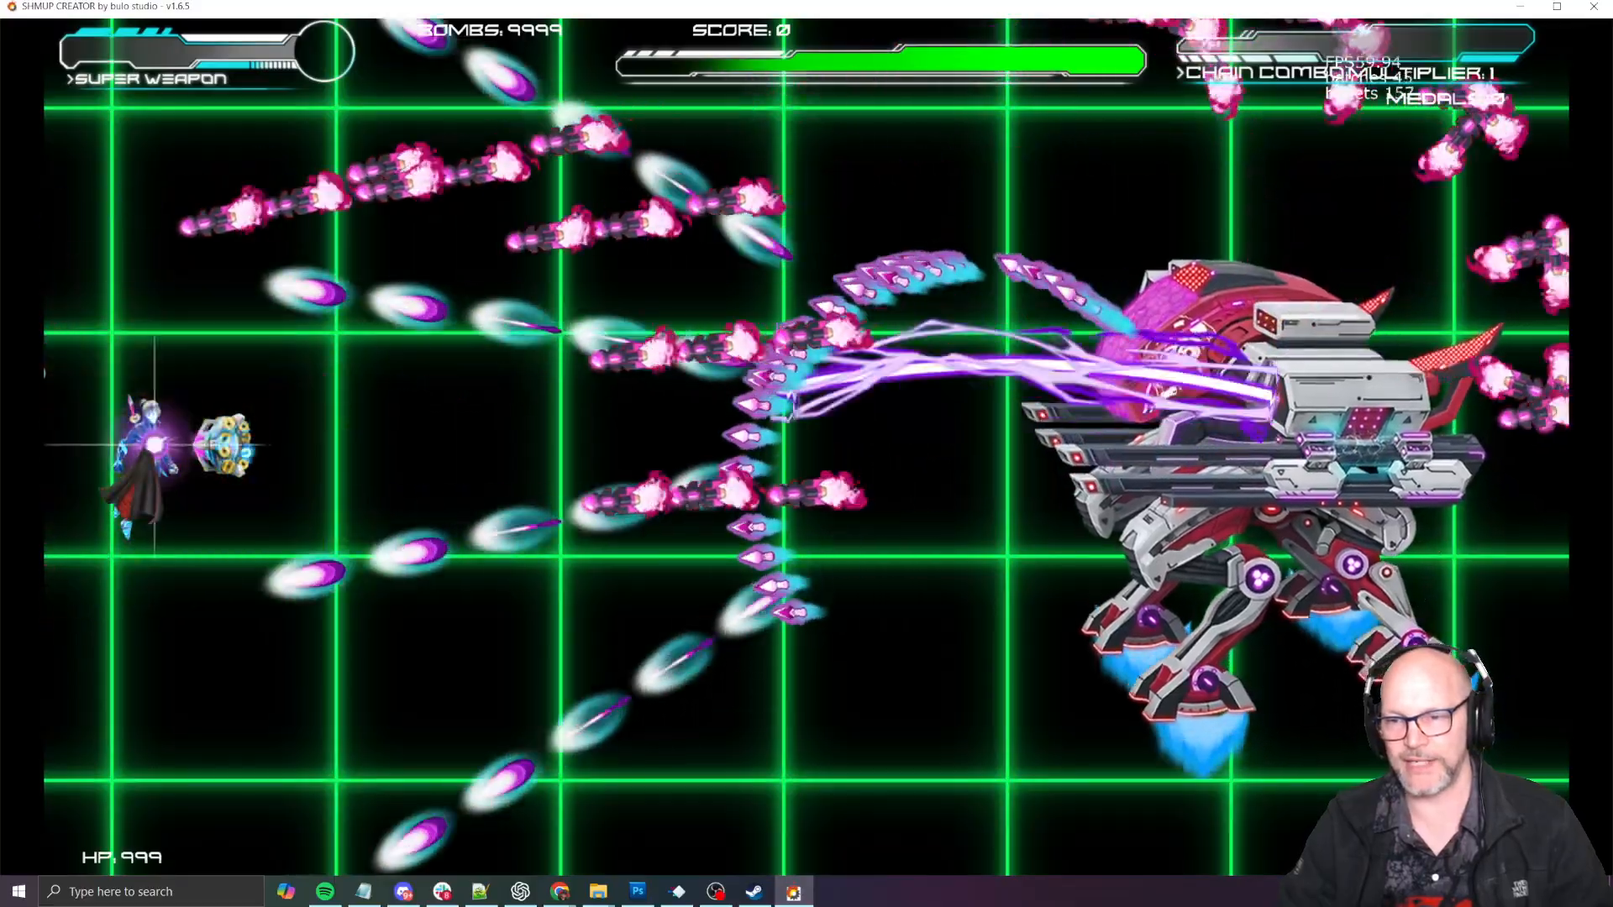
{"action": "key", "text": "Down"}
{"action": "key", "text": "Up"}
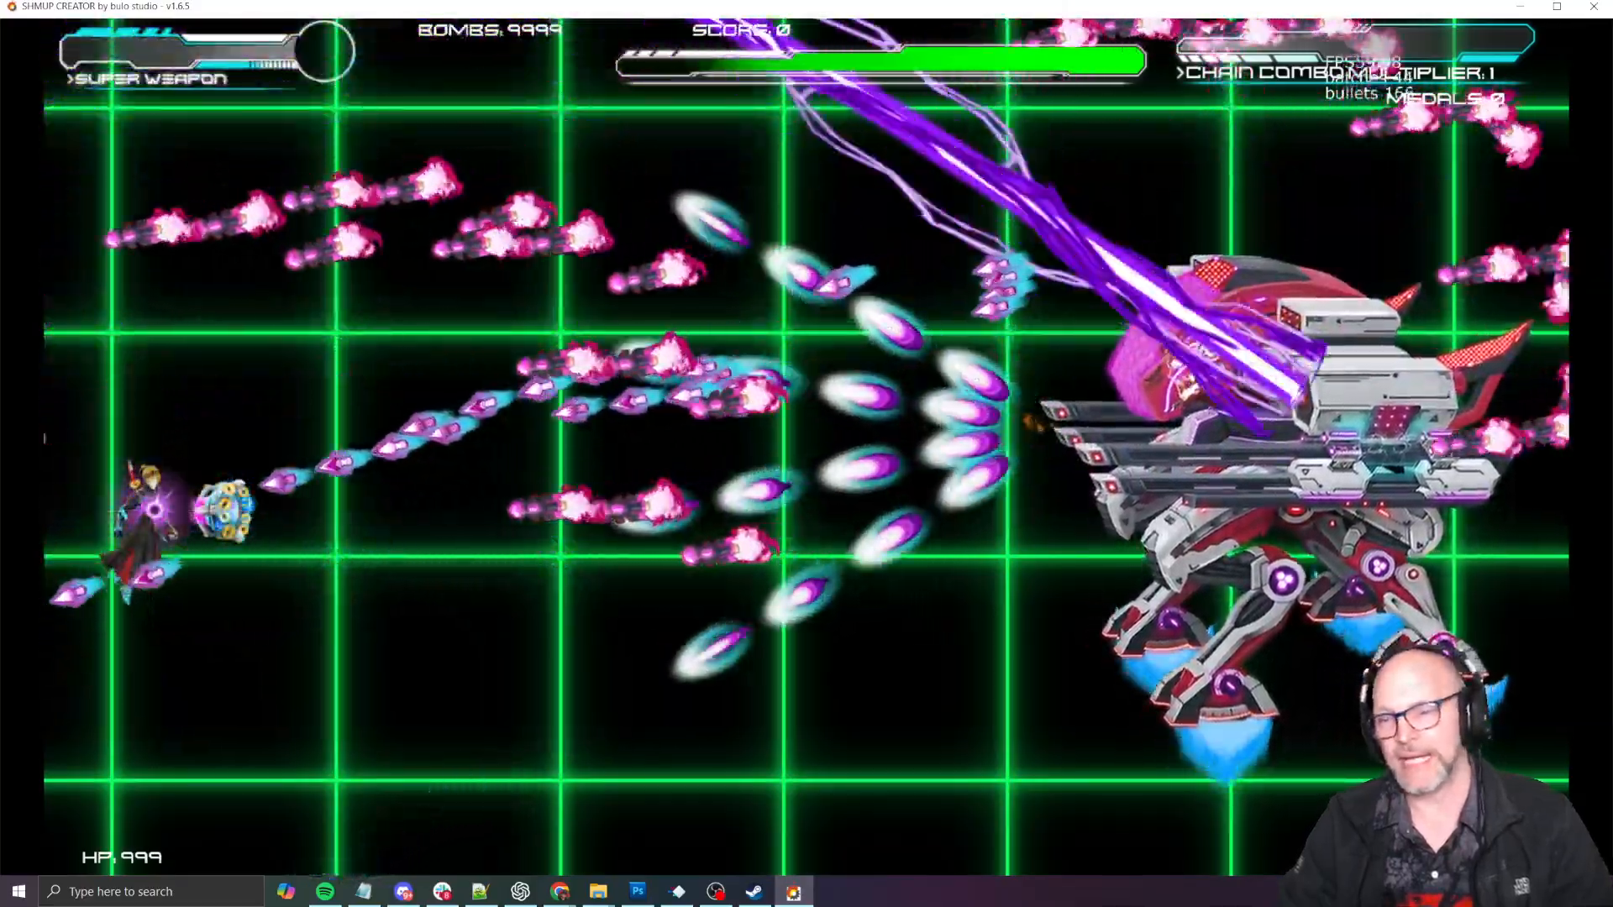
{"action": "key", "text": "Right"}
{"action": "key", "text": "Left"}
{"action": "key", "text": "Up"}
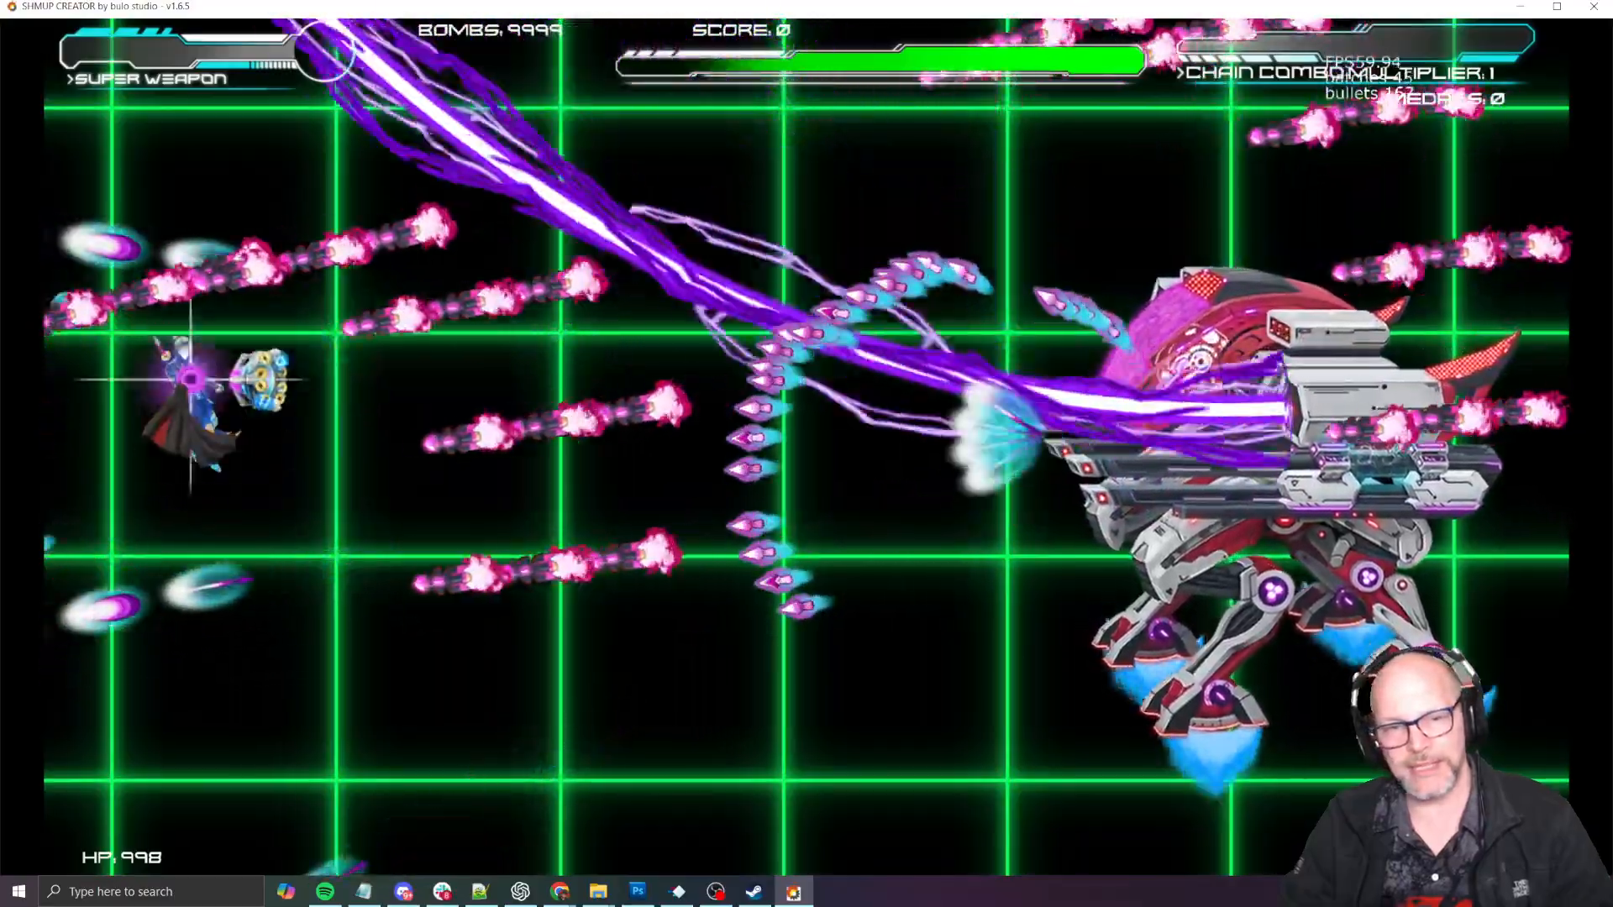
{"action": "key", "text": "Down"}
{"action": "key", "text": "Right"}
{"action": "key", "text": "Down"}
{"action": "key", "text": "Right"}
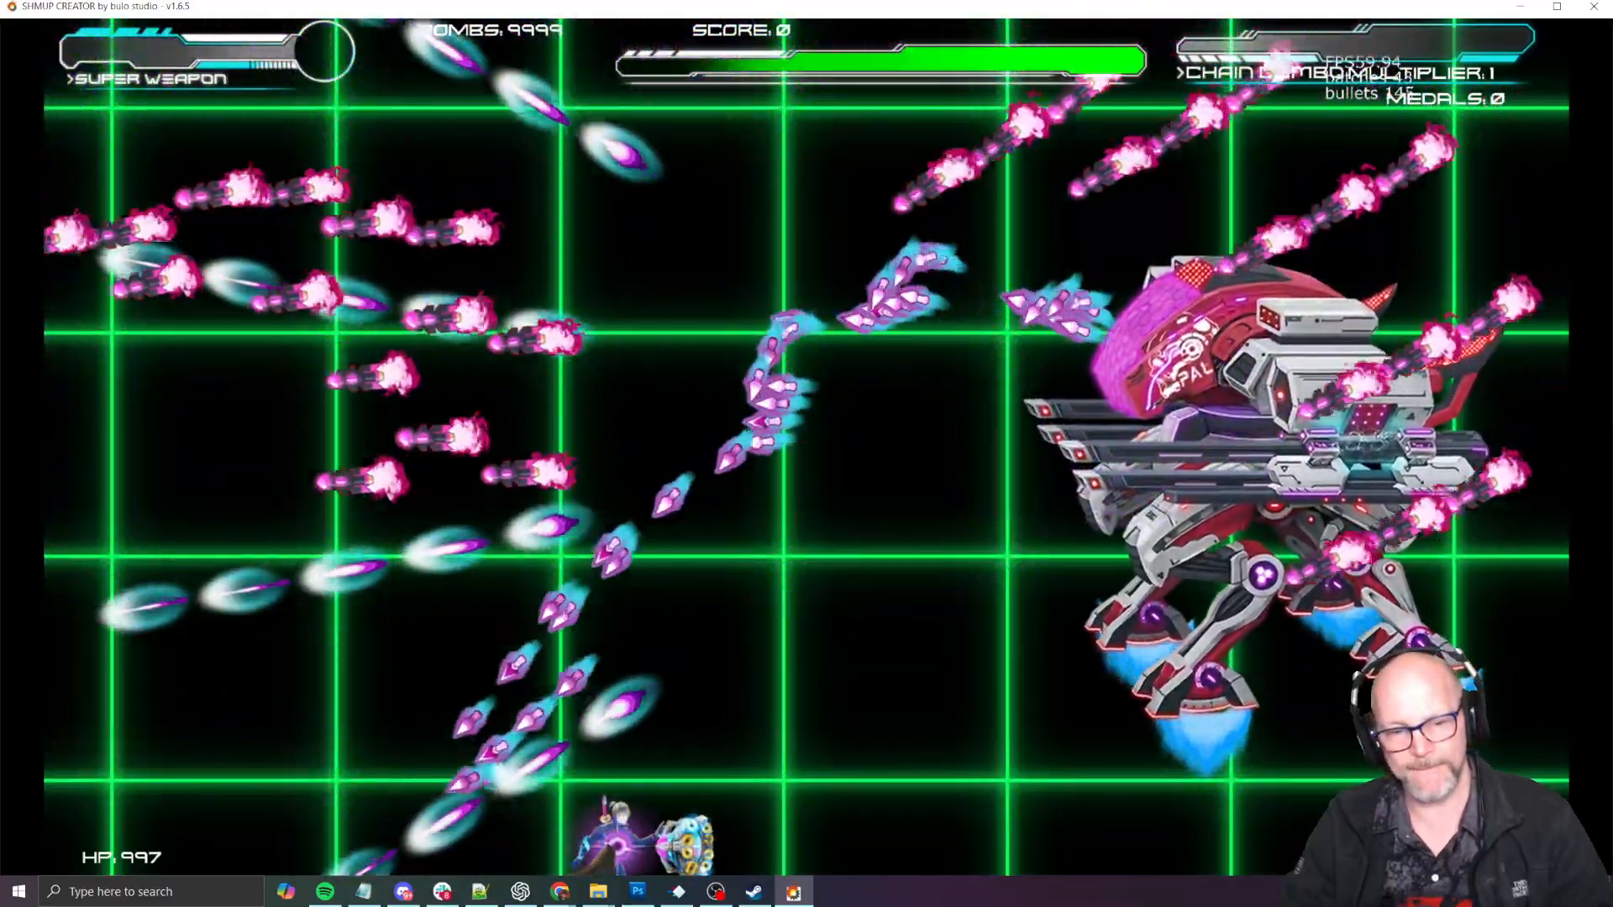
{"action": "key", "text": "Up"}
{"action": "key", "text": "Left"}
{"action": "key", "text": "Up"}
{"action": "key", "text": "Left"}
{"action": "key", "text": "Down"}
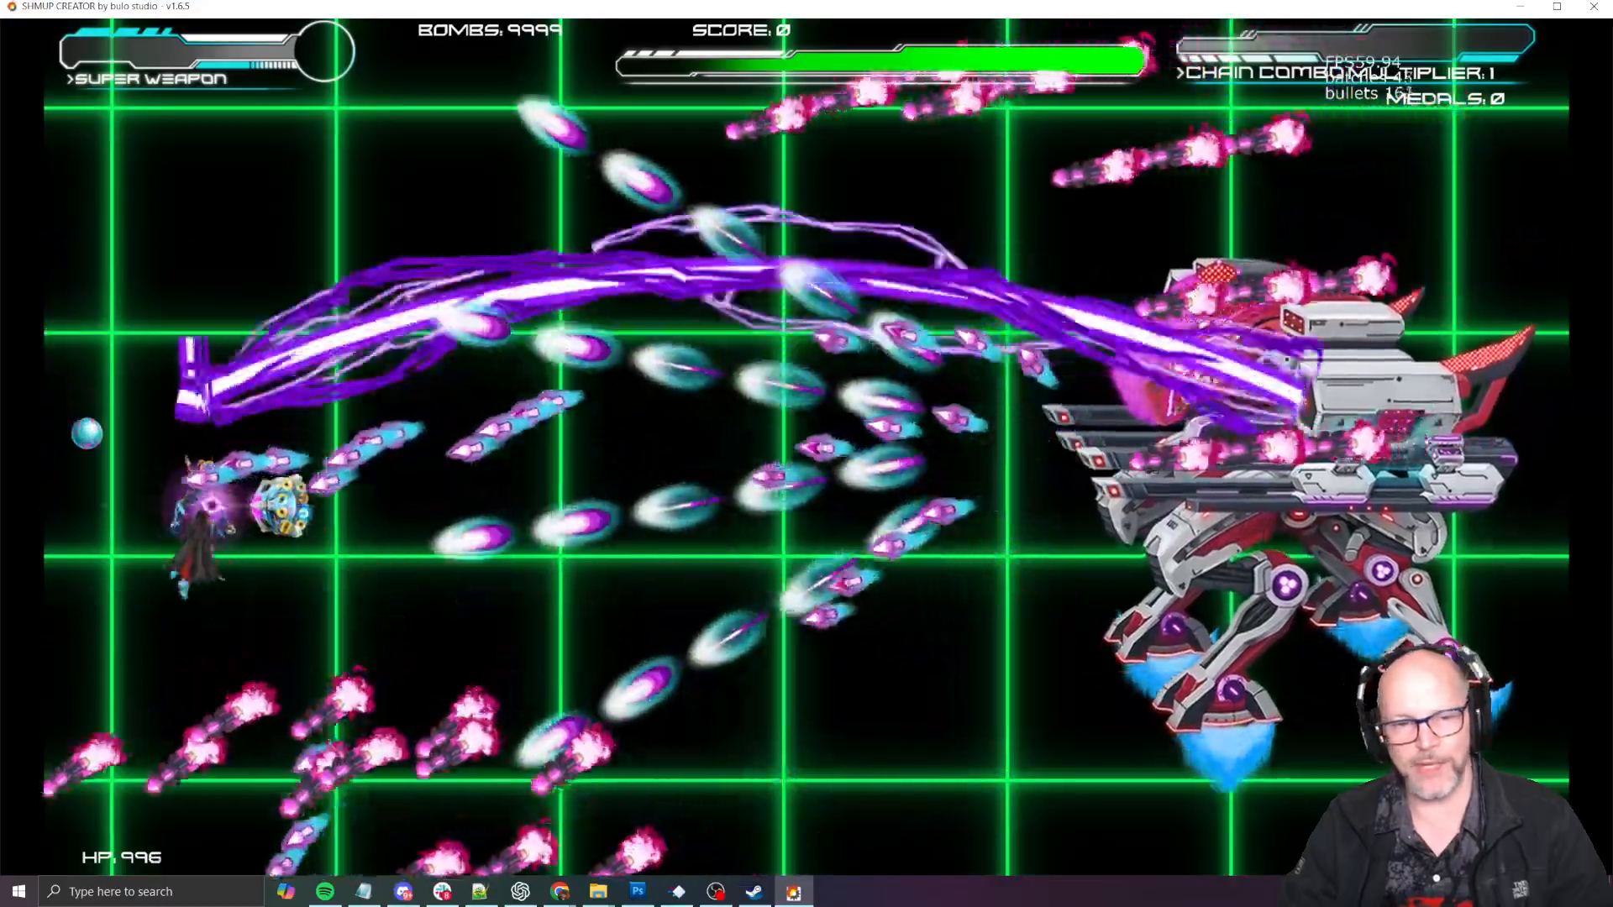
{"action": "key", "text": "Up"}
{"action": "key", "text": "Down"}
{"action": "key", "text": "Right"}
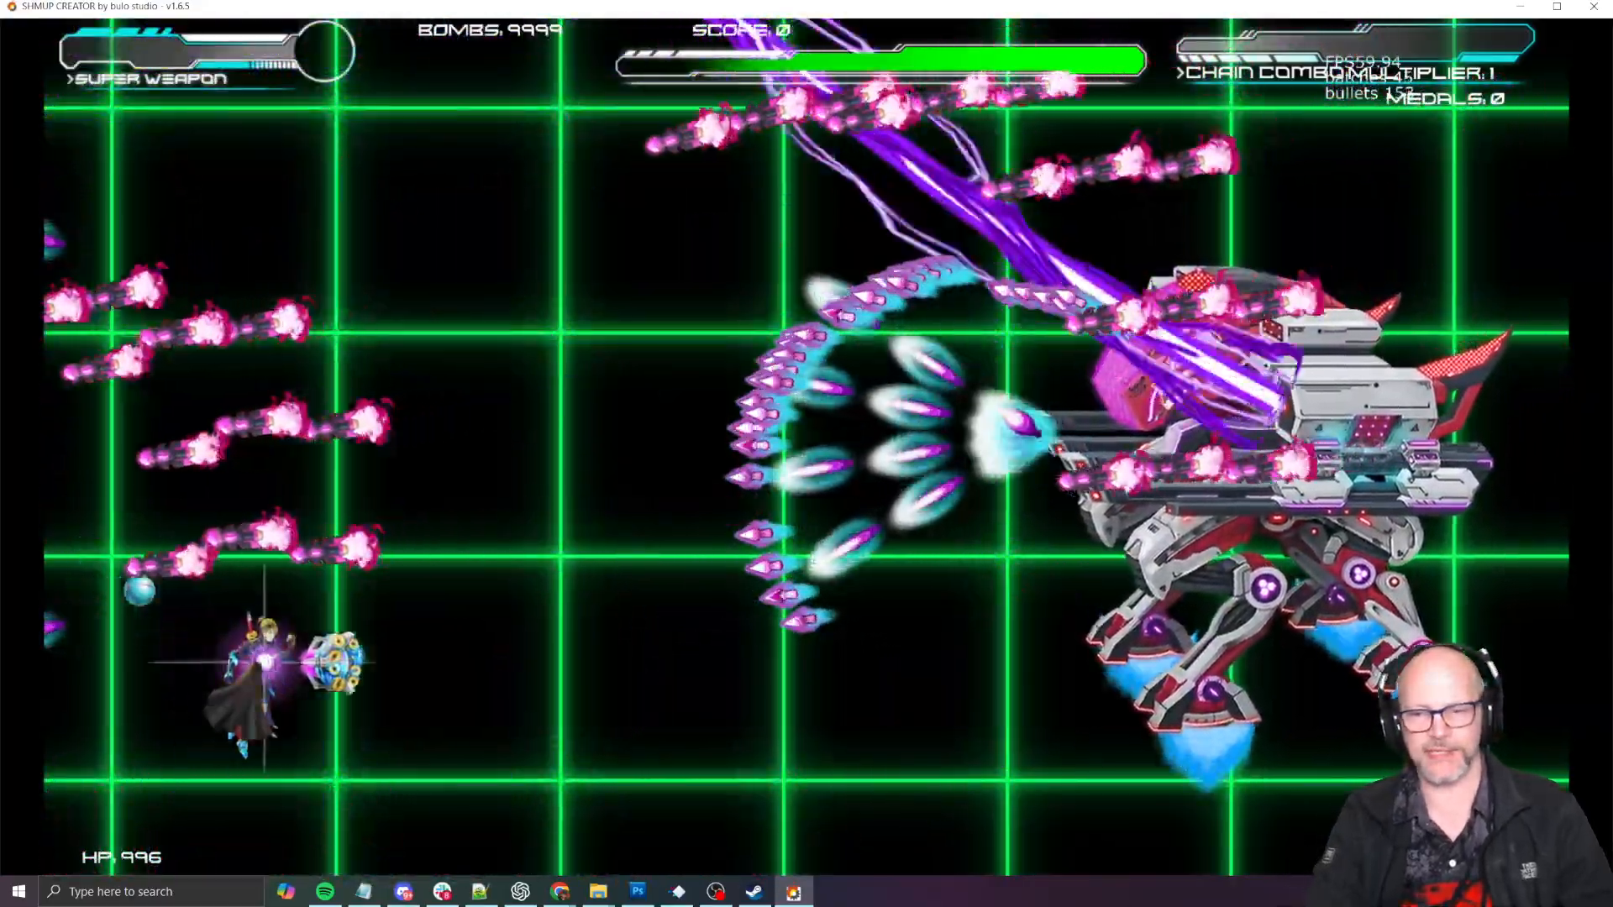
{"action": "key", "text": "Up"}
{"action": "key", "text": "space"}
{"action": "key", "text": "Left"}
{"action": "key", "text": "Down"}
{"action": "key", "text": "Right"}
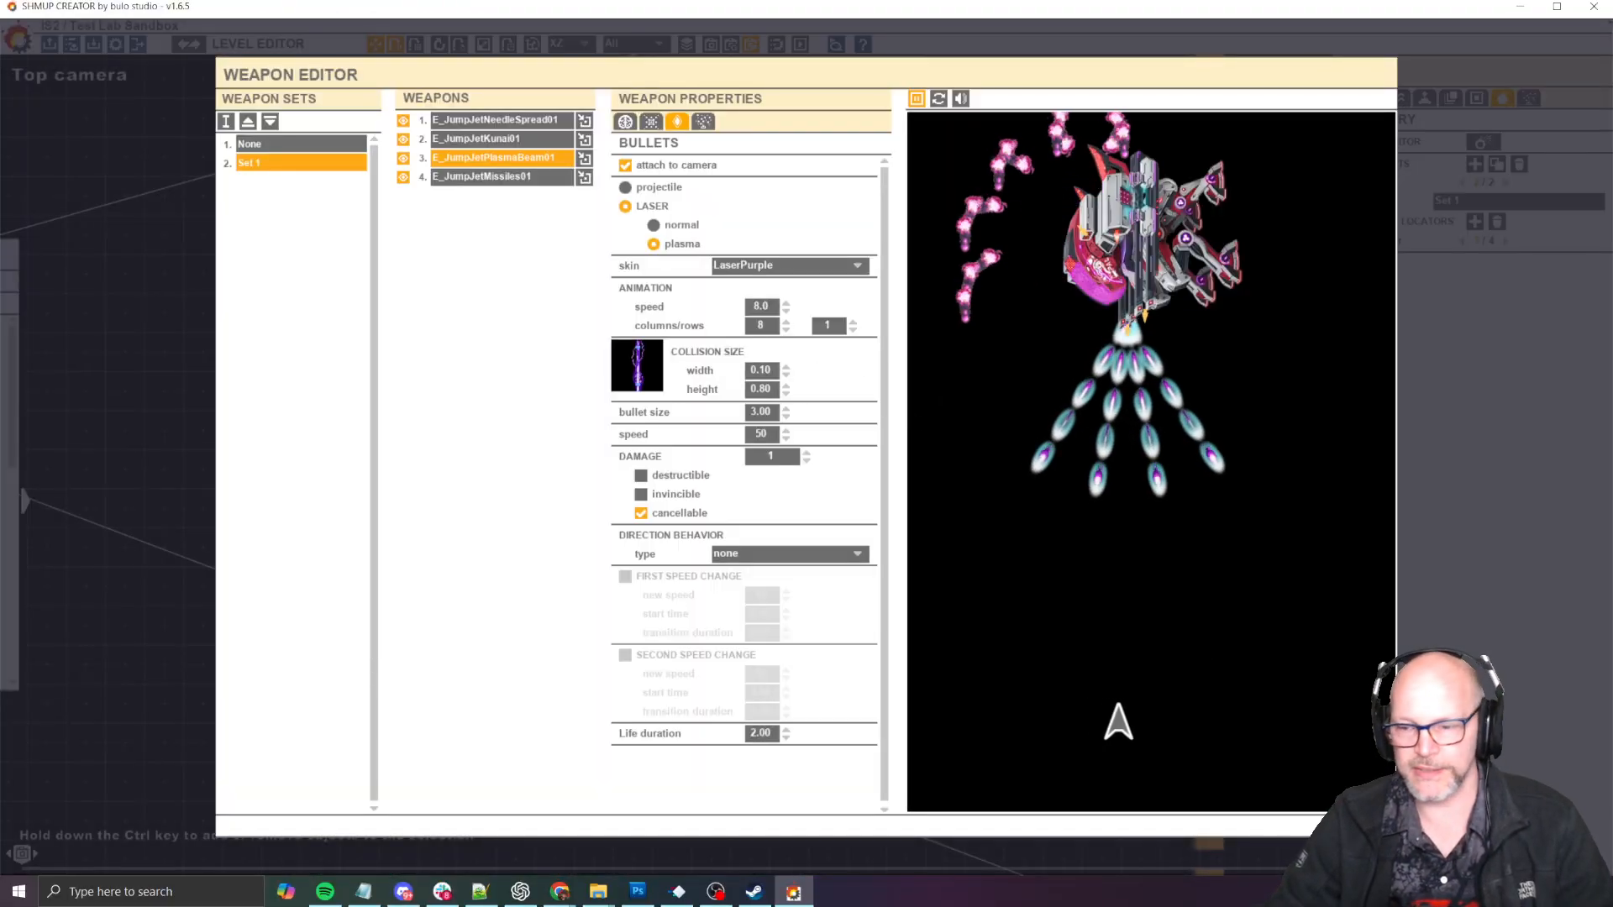
- Close the Weapon Editor and move the mech boss with its two linked trigger objects lower in the camera frame
{"action": "left_click", "coordinate": [1363, 826]}
{"action": "scroll", "coordinate": [1002, 429], "scroll_direction": "down", "scroll_amount": 5}
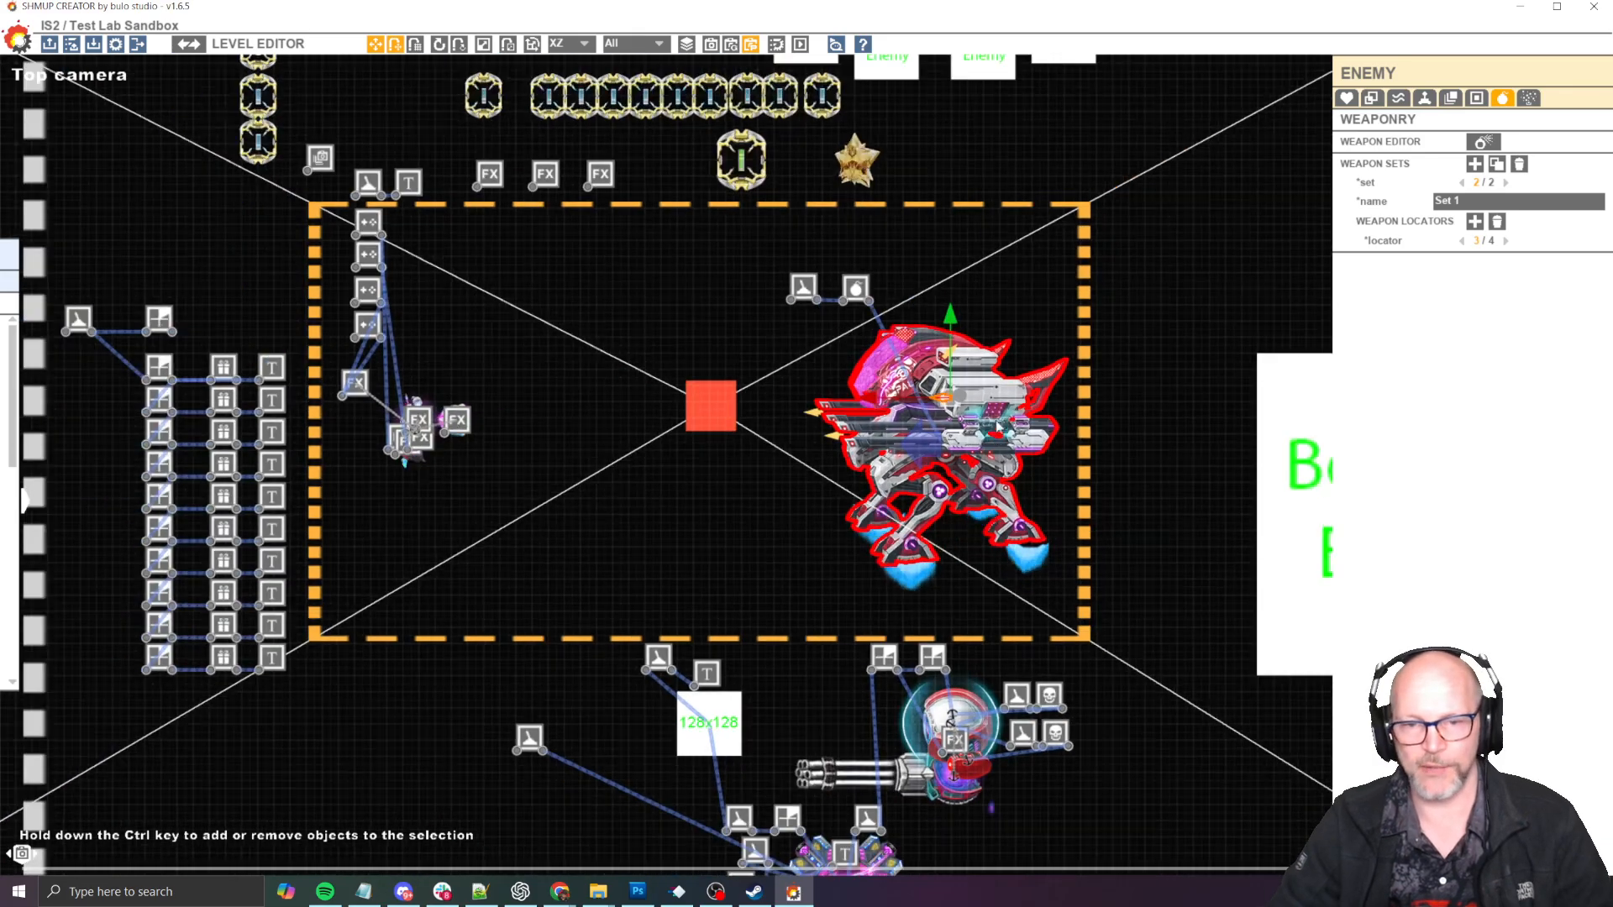
{"action": "left_click_drag", "start_coordinate": [760, 240], "coordinate": [1117, 605]}
{"action": "left_click_drag", "start_coordinate": [990, 426], "coordinate": [959, 517]}
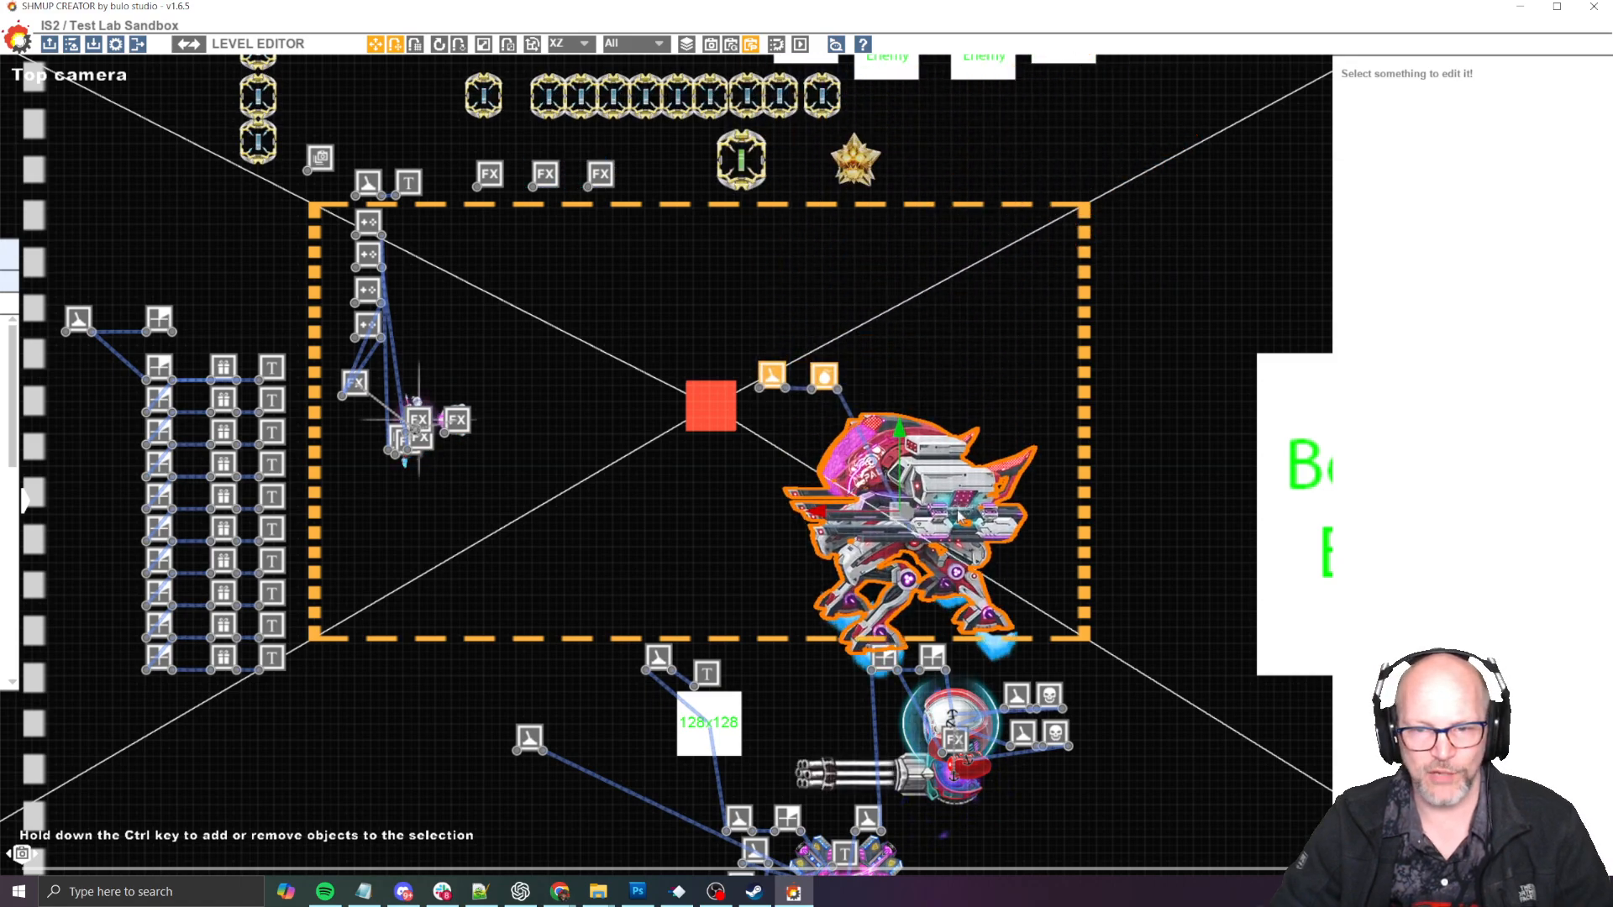
- Playtest the mech boss at its lowered position, dodging its needles, missiles and purple plasma beam, then return to the level editor
{"action": "key", "text": "F5"}
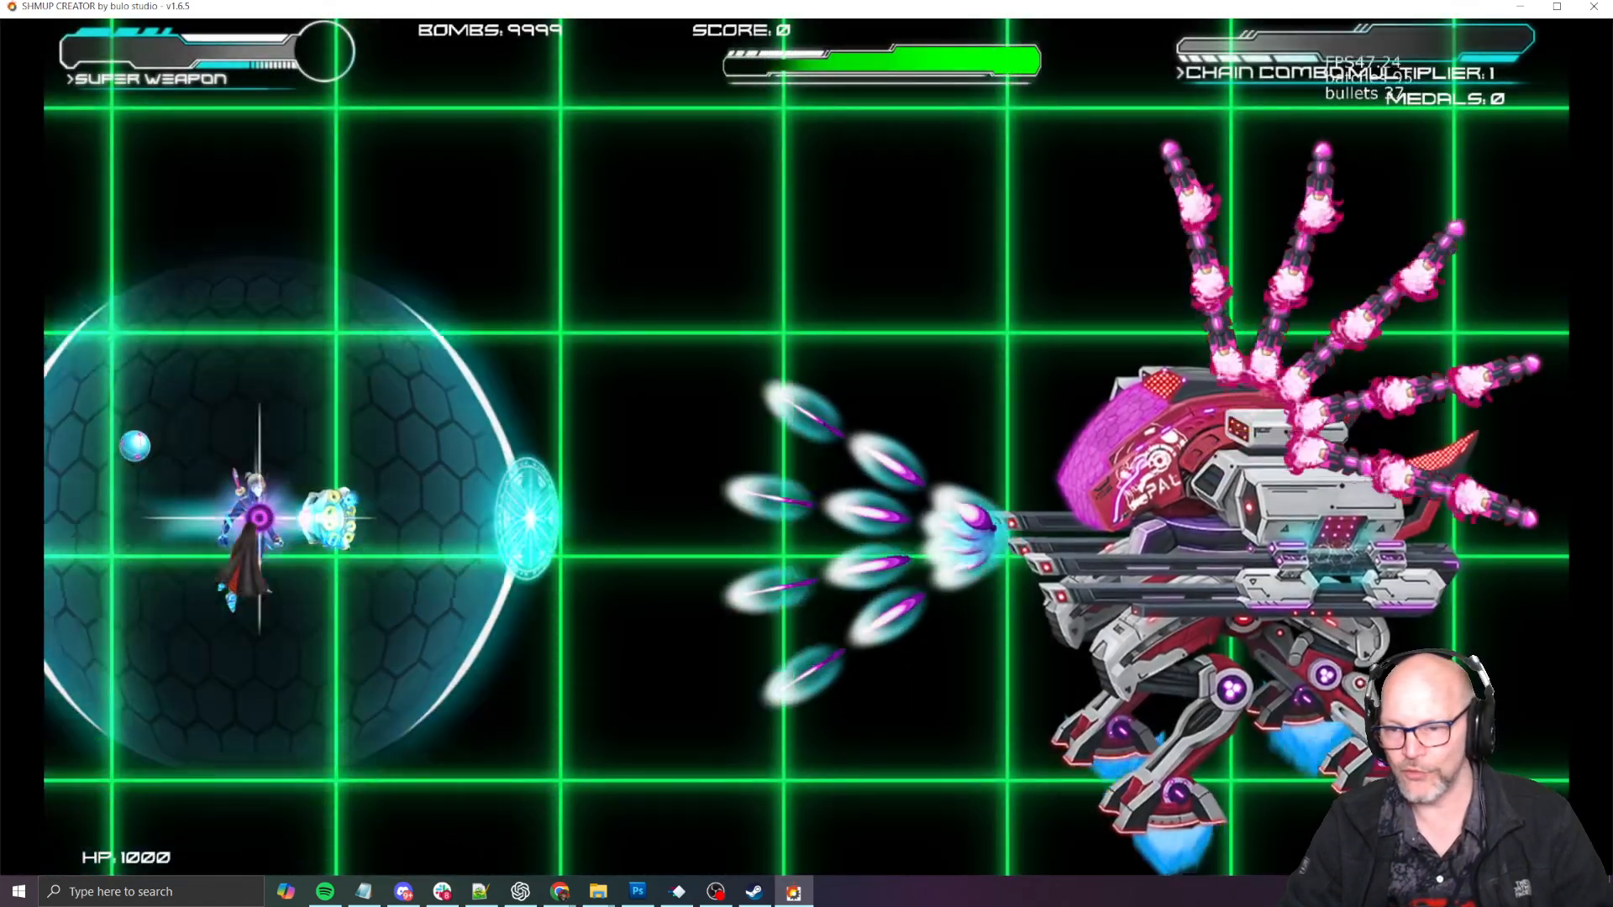
{"action": "key", "text": "Down"}
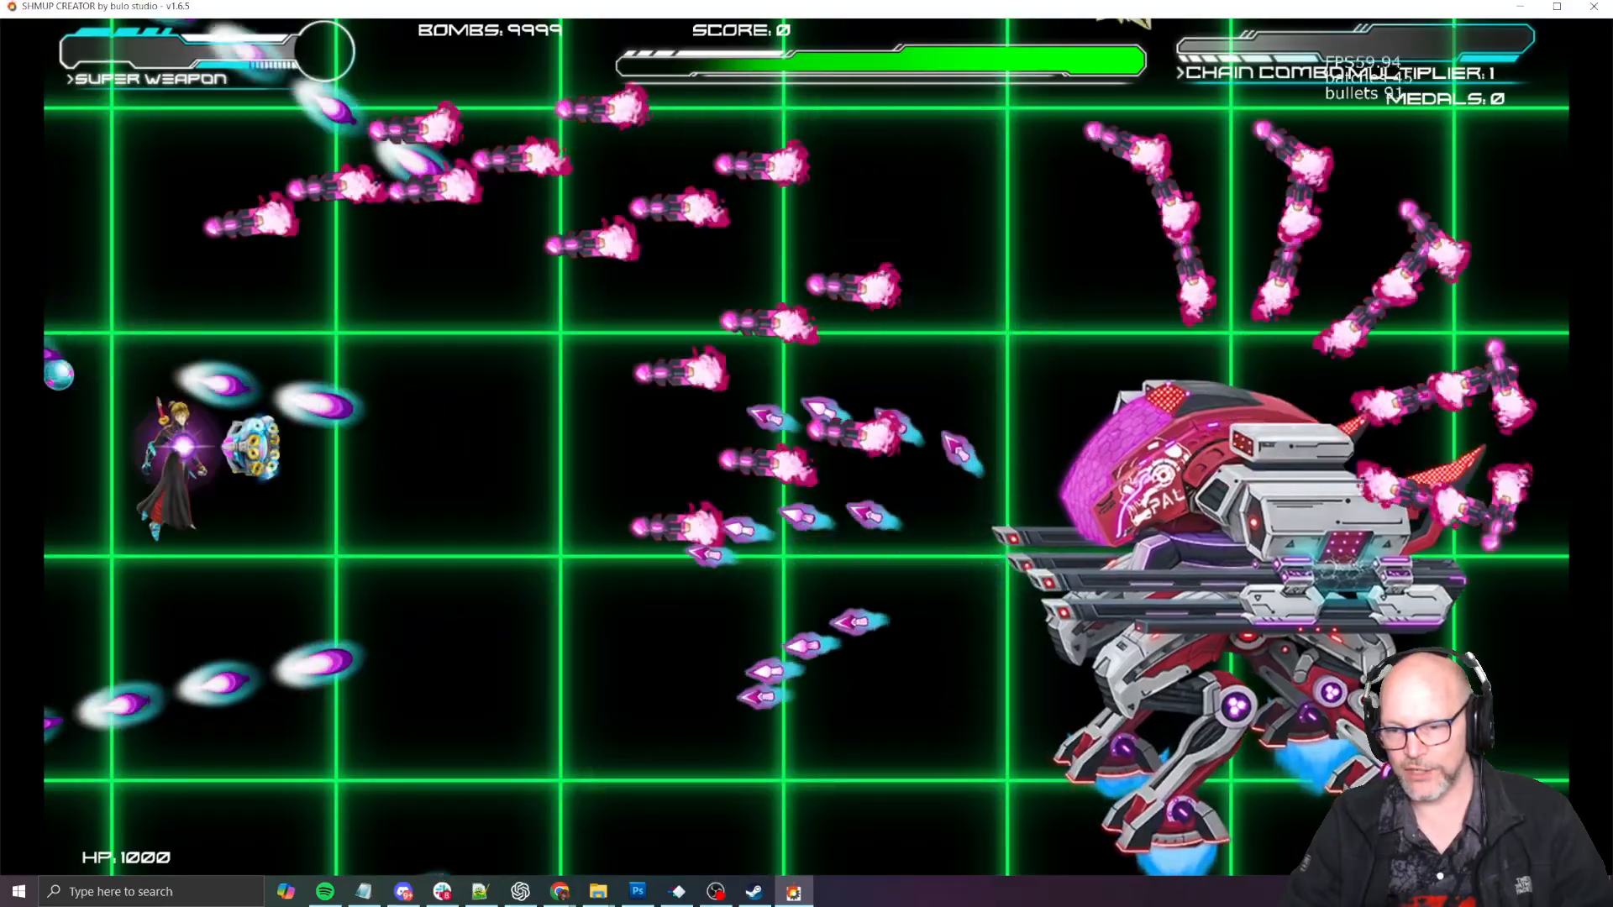
{"action": "key", "text": "Down"}
{"action": "key", "text": "Left"}
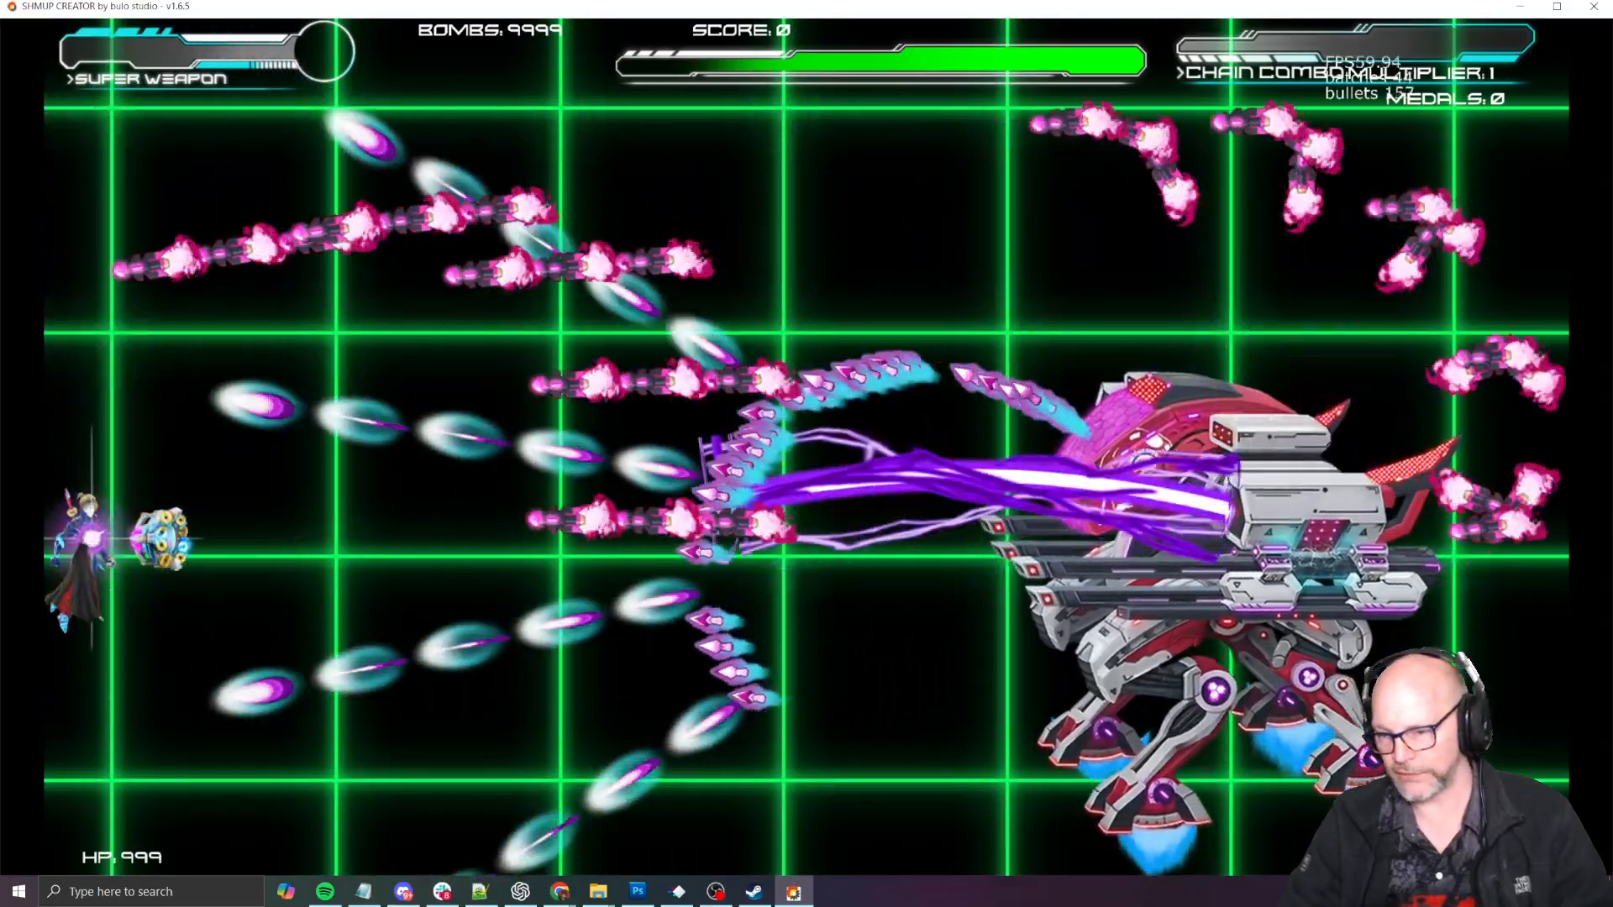
{"action": "key", "text": "Right"}
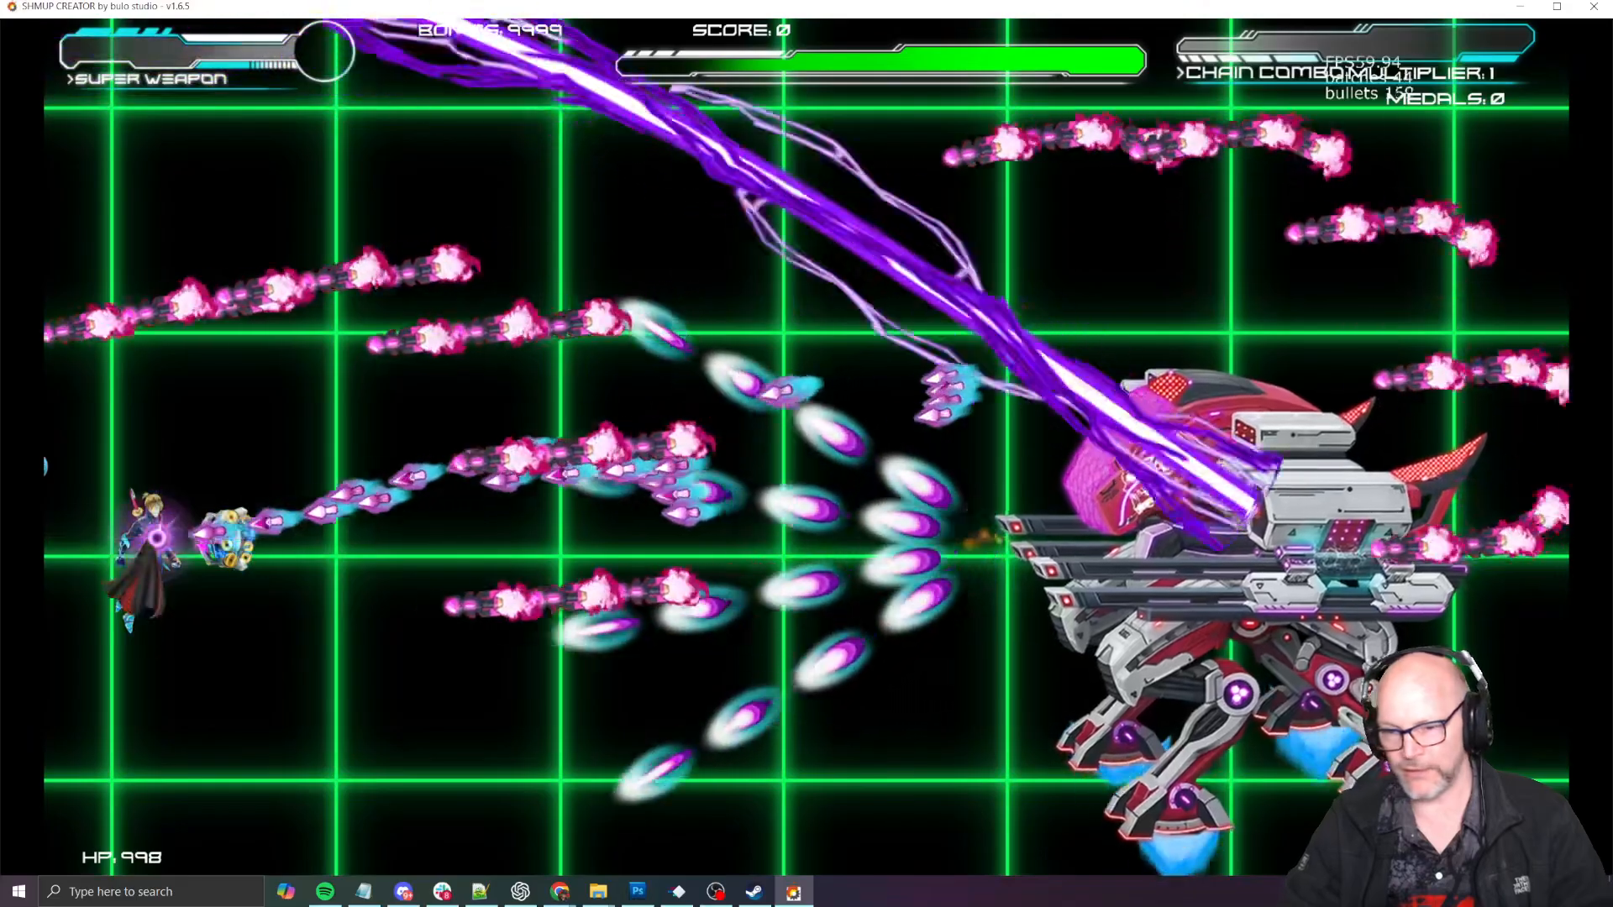
{"action": "key", "text": "Escape"}
- Check the boss's placement against the lower edge of the camera frame and save the game
{"action": "scroll", "coordinate": [1014, 631], "scroll_direction": "up", "scroll_amount": 5}
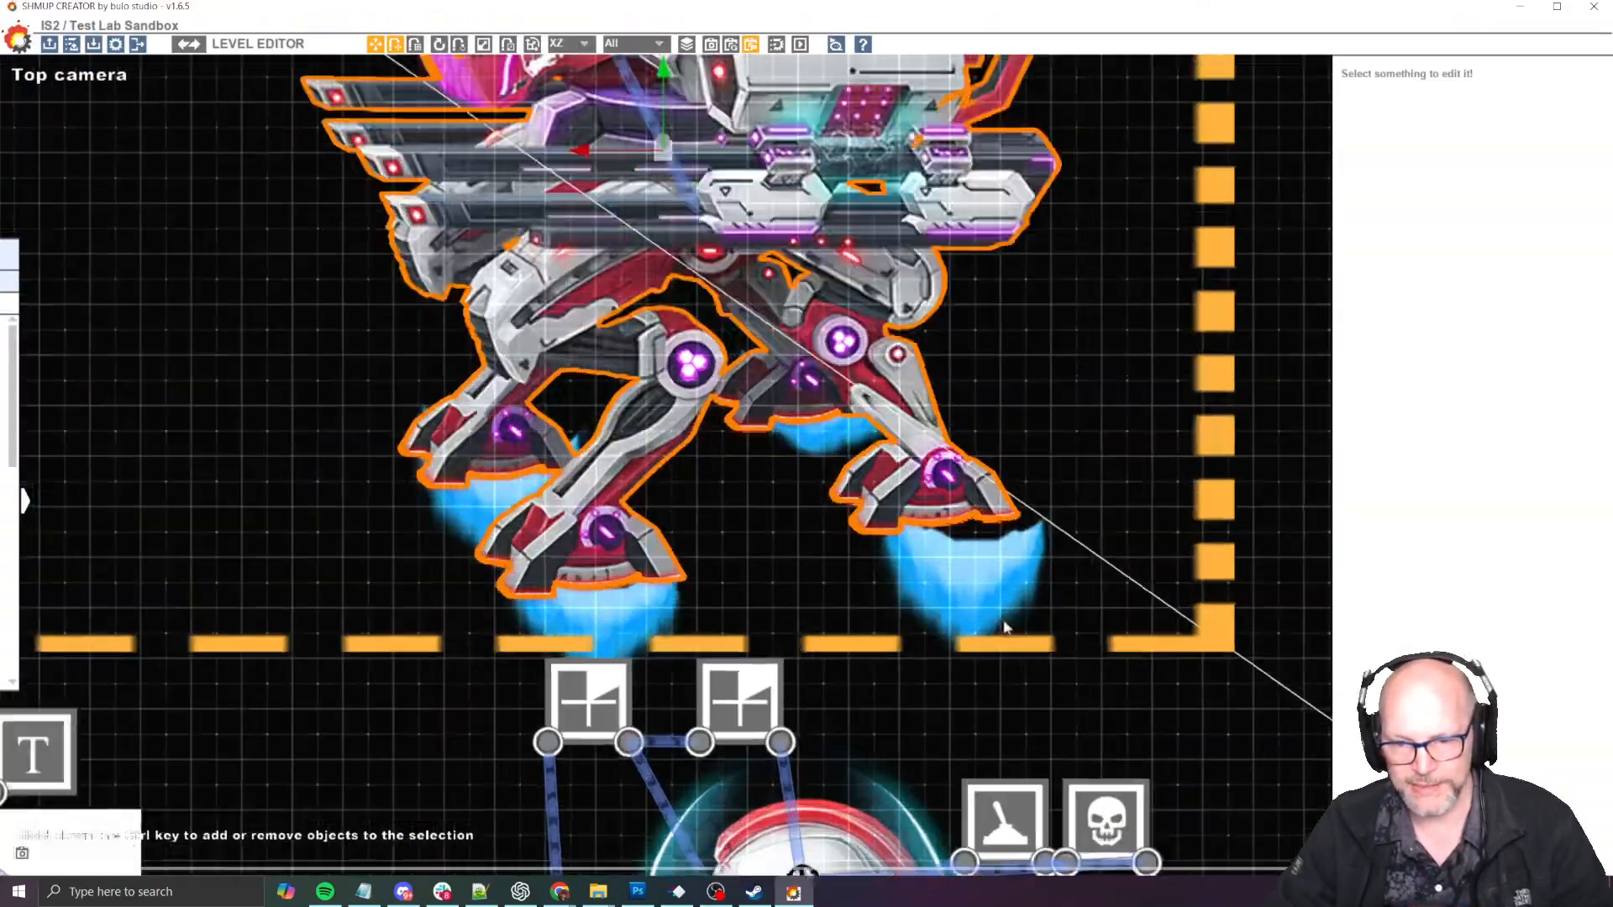
{"action": "left_click", "coordinate": [1014, 631]}
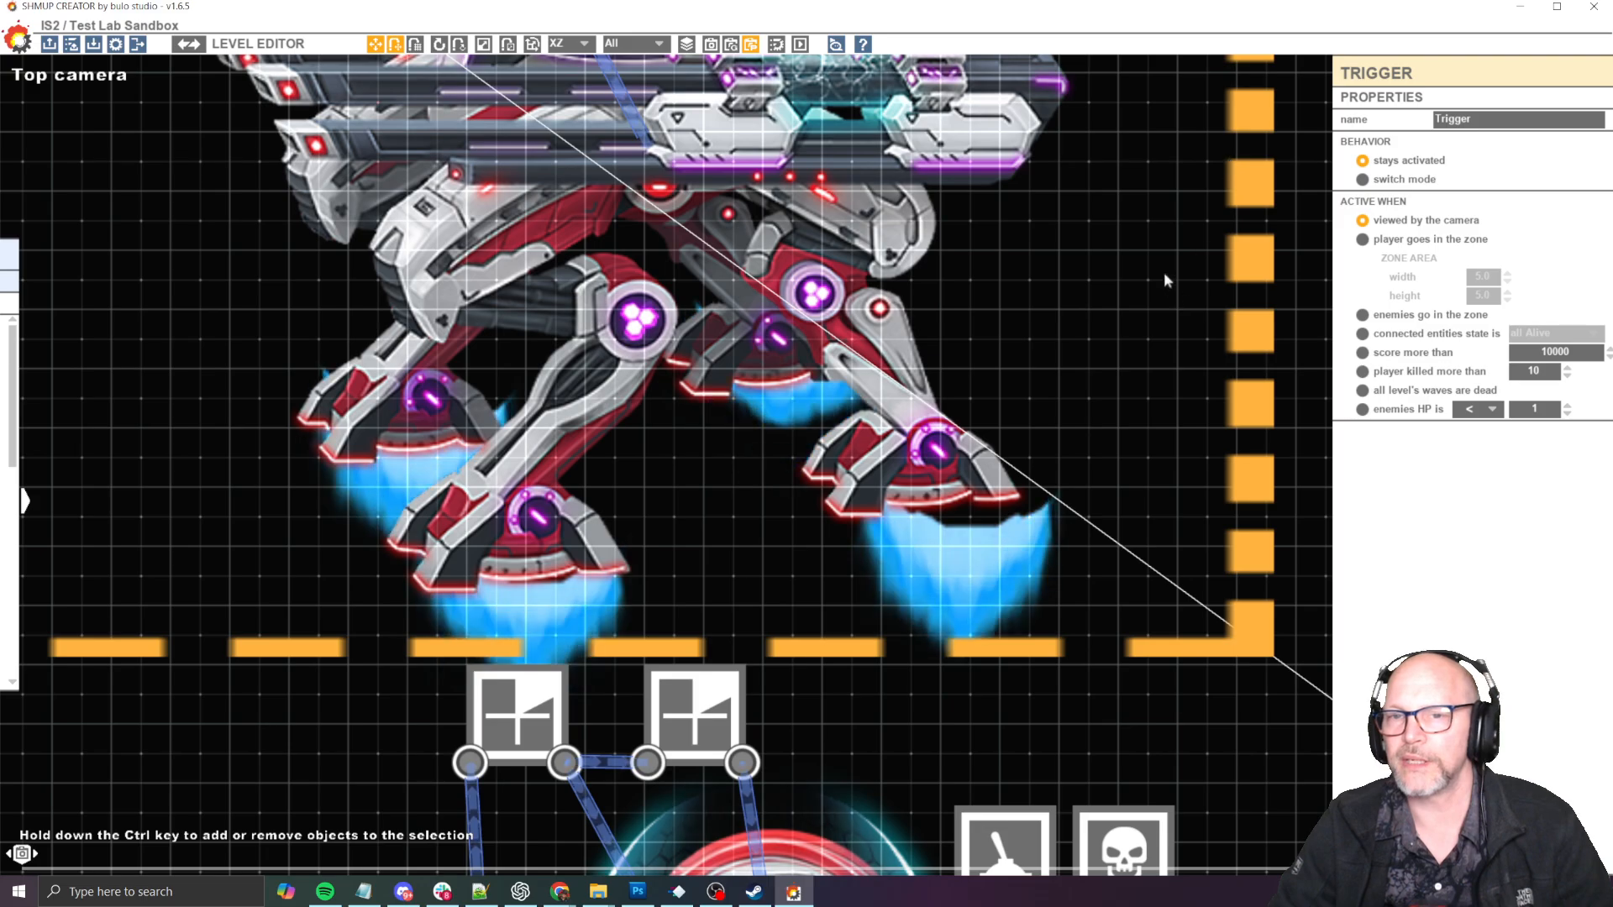
{"action": "scroll", "coordinate": [1163, 270], "scroll_direction": "down", "scroll_amount": 5}
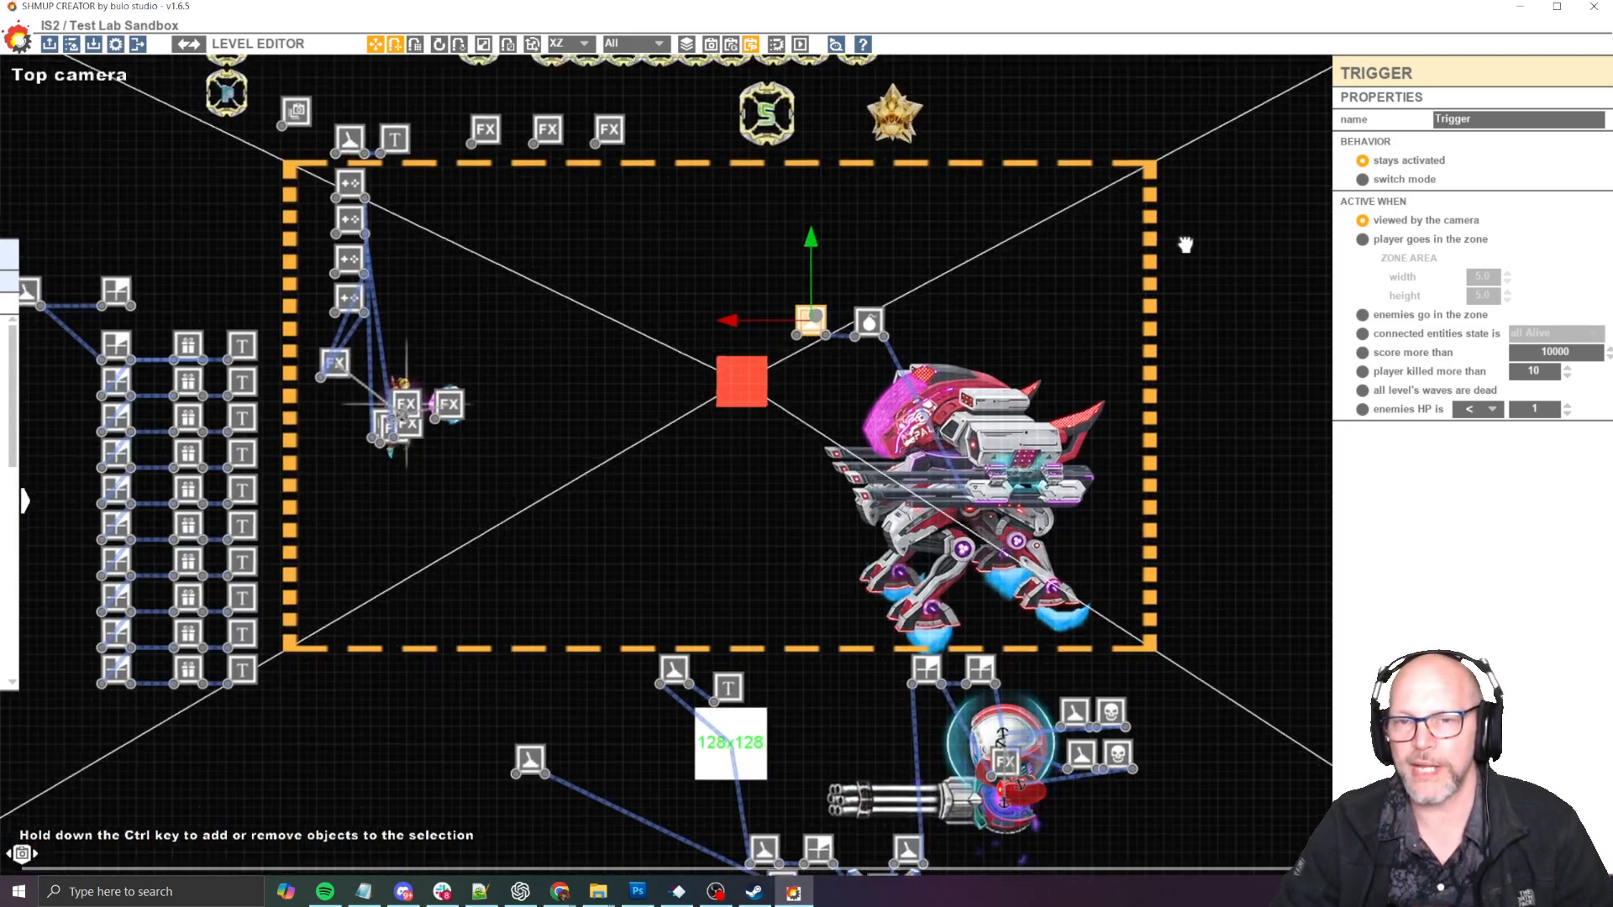
{"action": "middle_click_drag", "start_coordinate": [1185, 245], "coordinate": [1145, 378]}
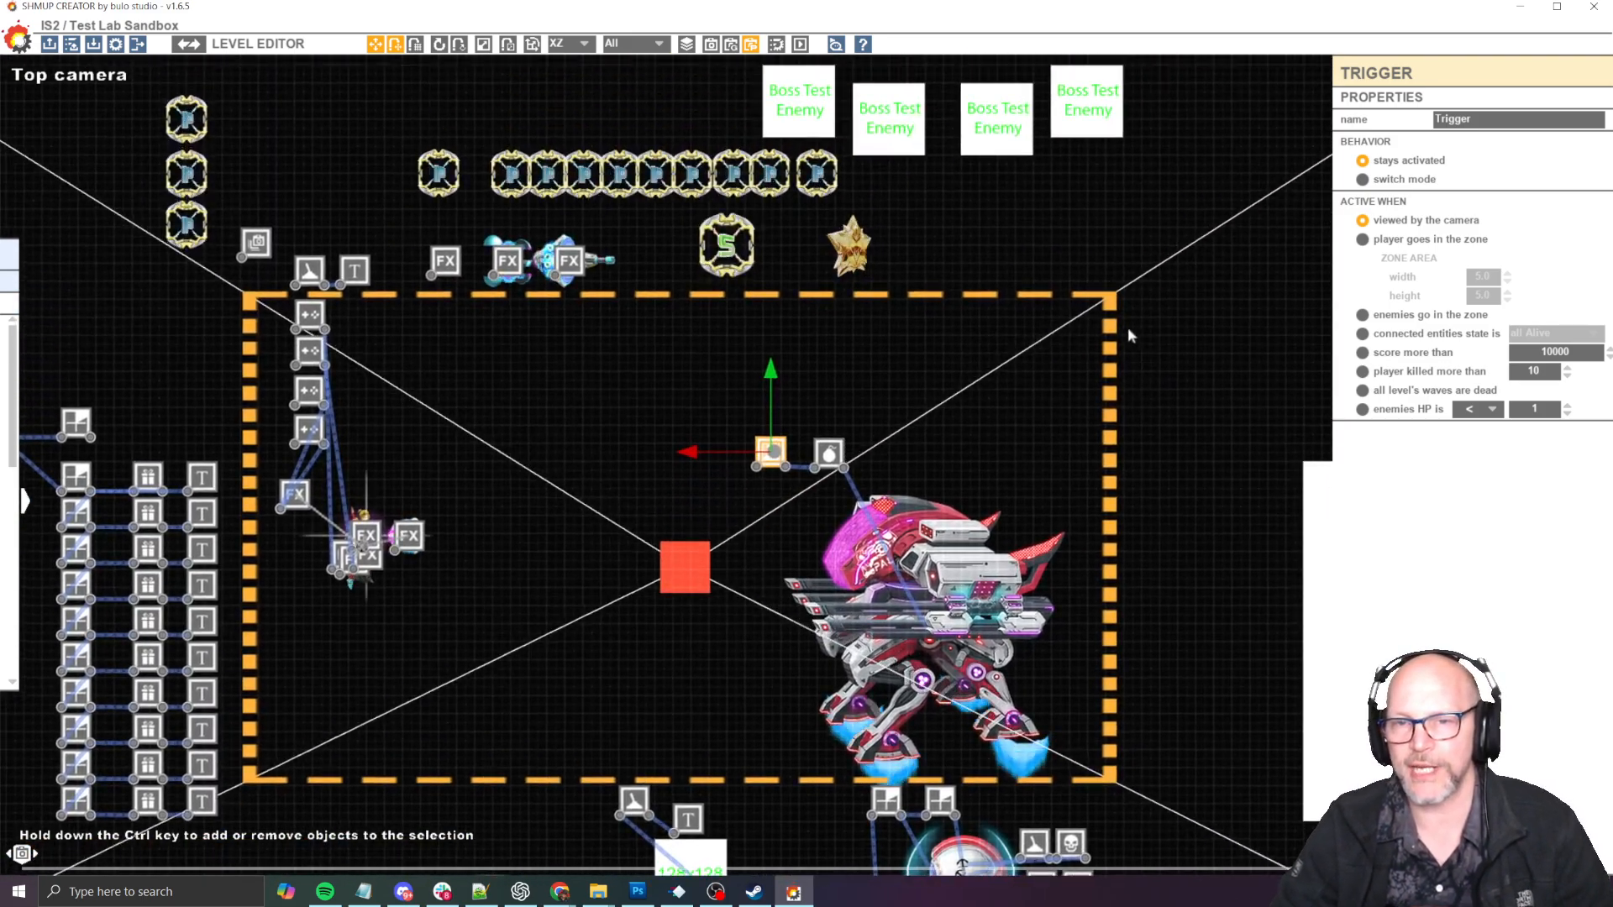
{"action": "middle_click_drag", "start_coordinate": [1154, 299], "coordinate": [1120, 243]}
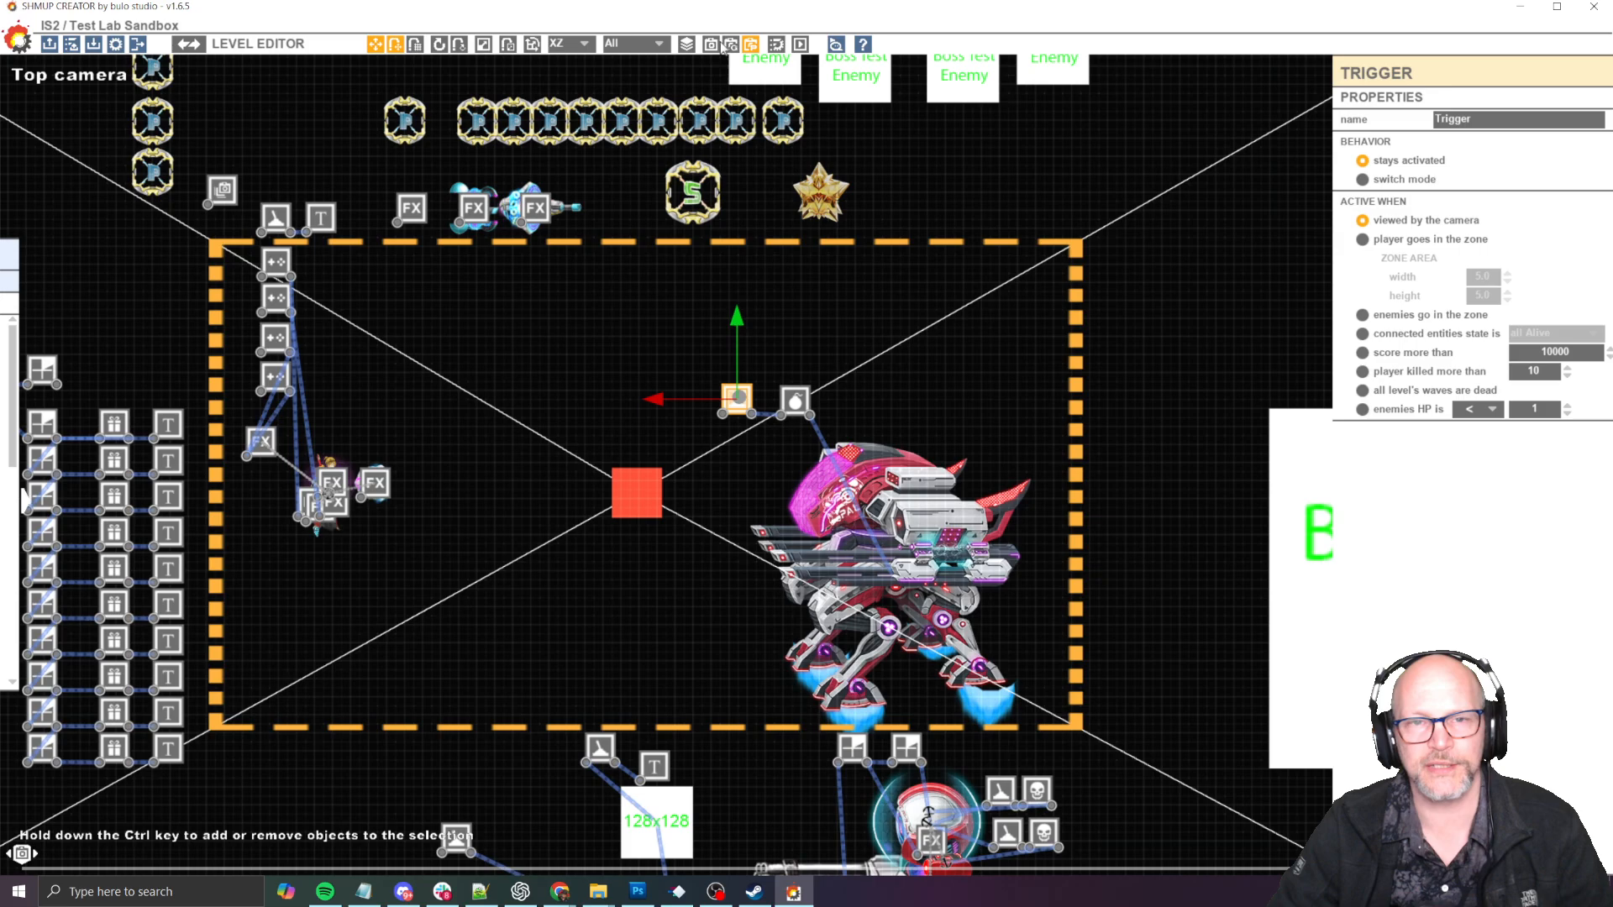
{"action": "middle_click_drag", "start_coordinate": [1106, 511], "coordinate": [1102, 351]}
{"action": "key", "text": "ctrl+s"}
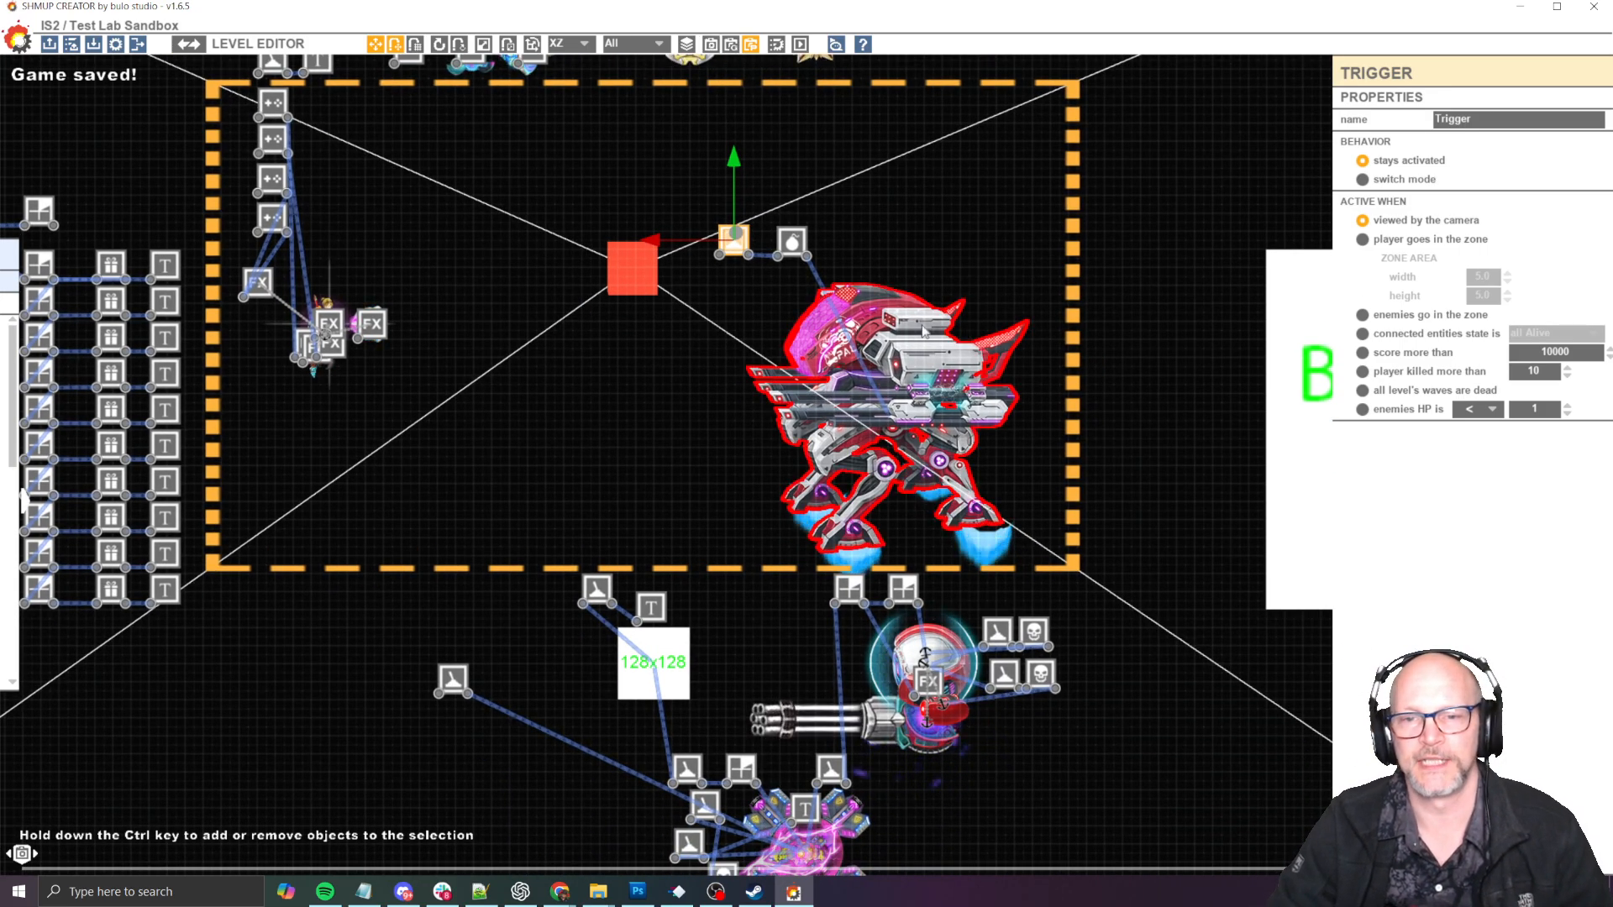
- Open the mech boss's particle locators and center the first JumpJetThrusterVertical locator under its rearmost foot
{"action": "left_click", "coordinate": [916, 366]}
{"action": "left_click", "coordinate": [1530, 99]}
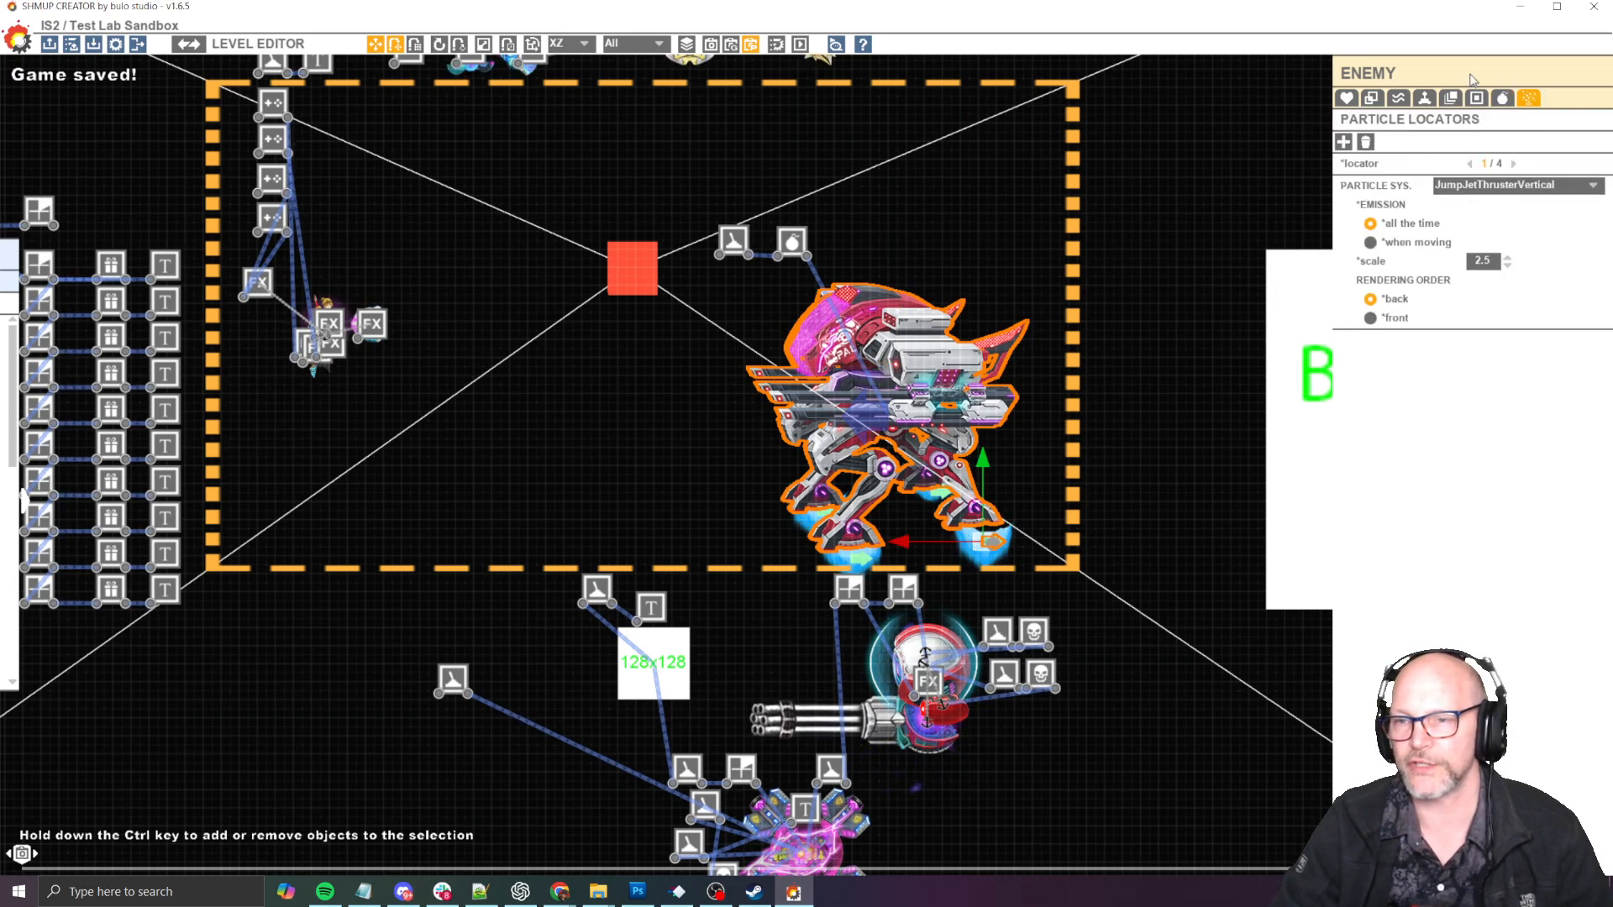
{"action": "scroll", "coordinate": [978, 530], "scroll_direction": "up", "scroll_amount": 5}
{"action": "left_click_drag", "start_coordinate": [946, 481], "coordinate": [883, 450]}
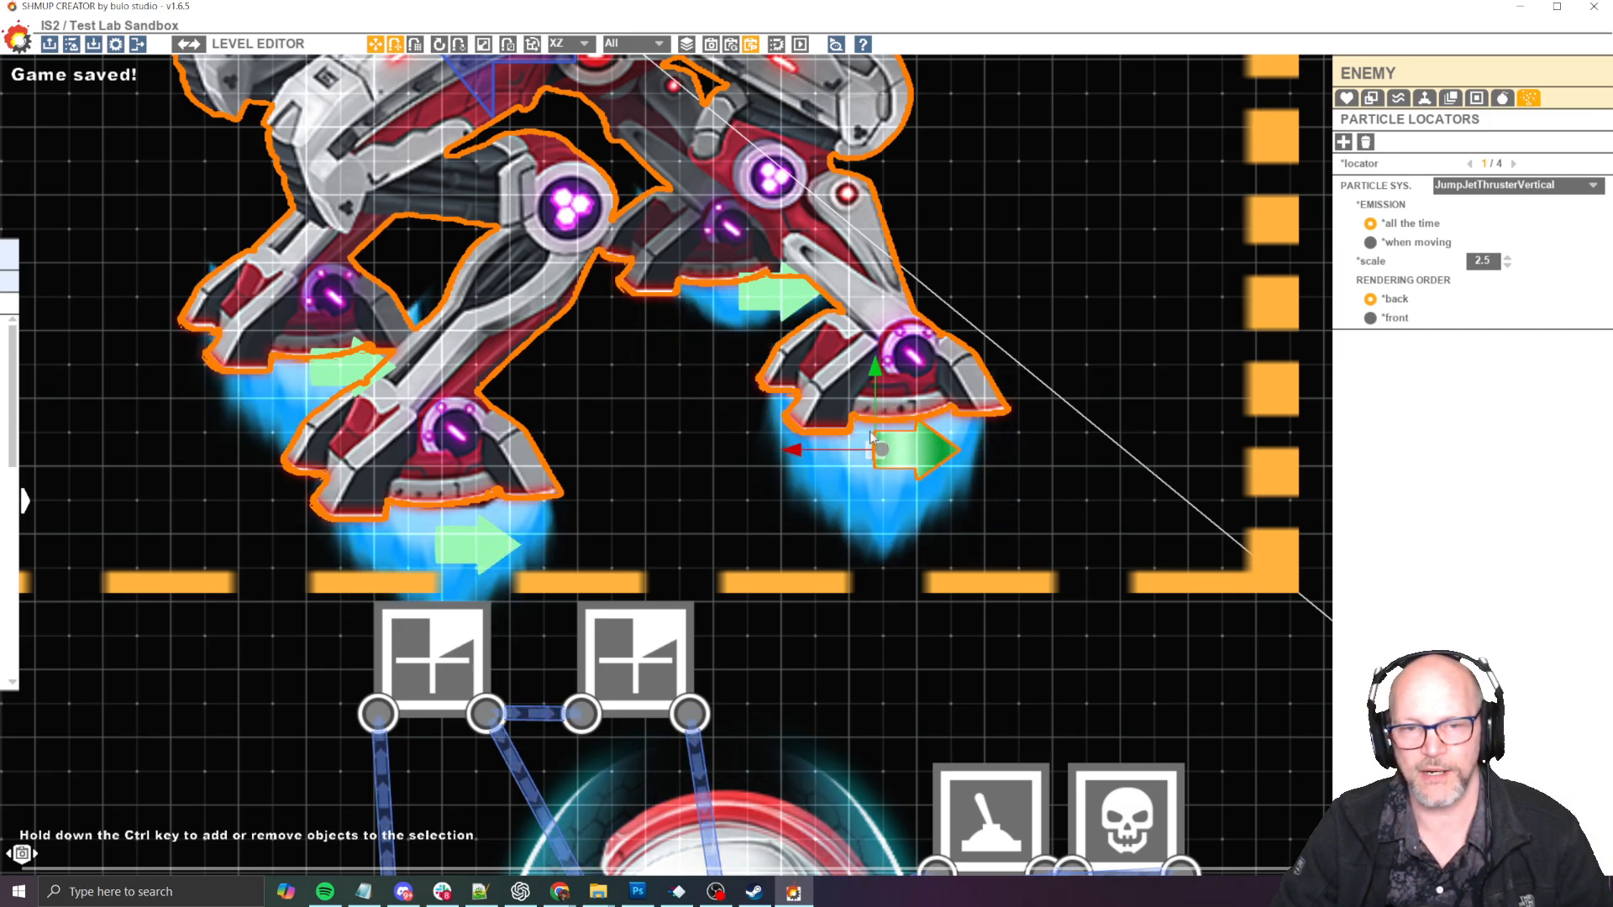
{"action": "scroll", "coordinate": [652, 389], "scroll_direction": "down", "scroll_amount": 3}
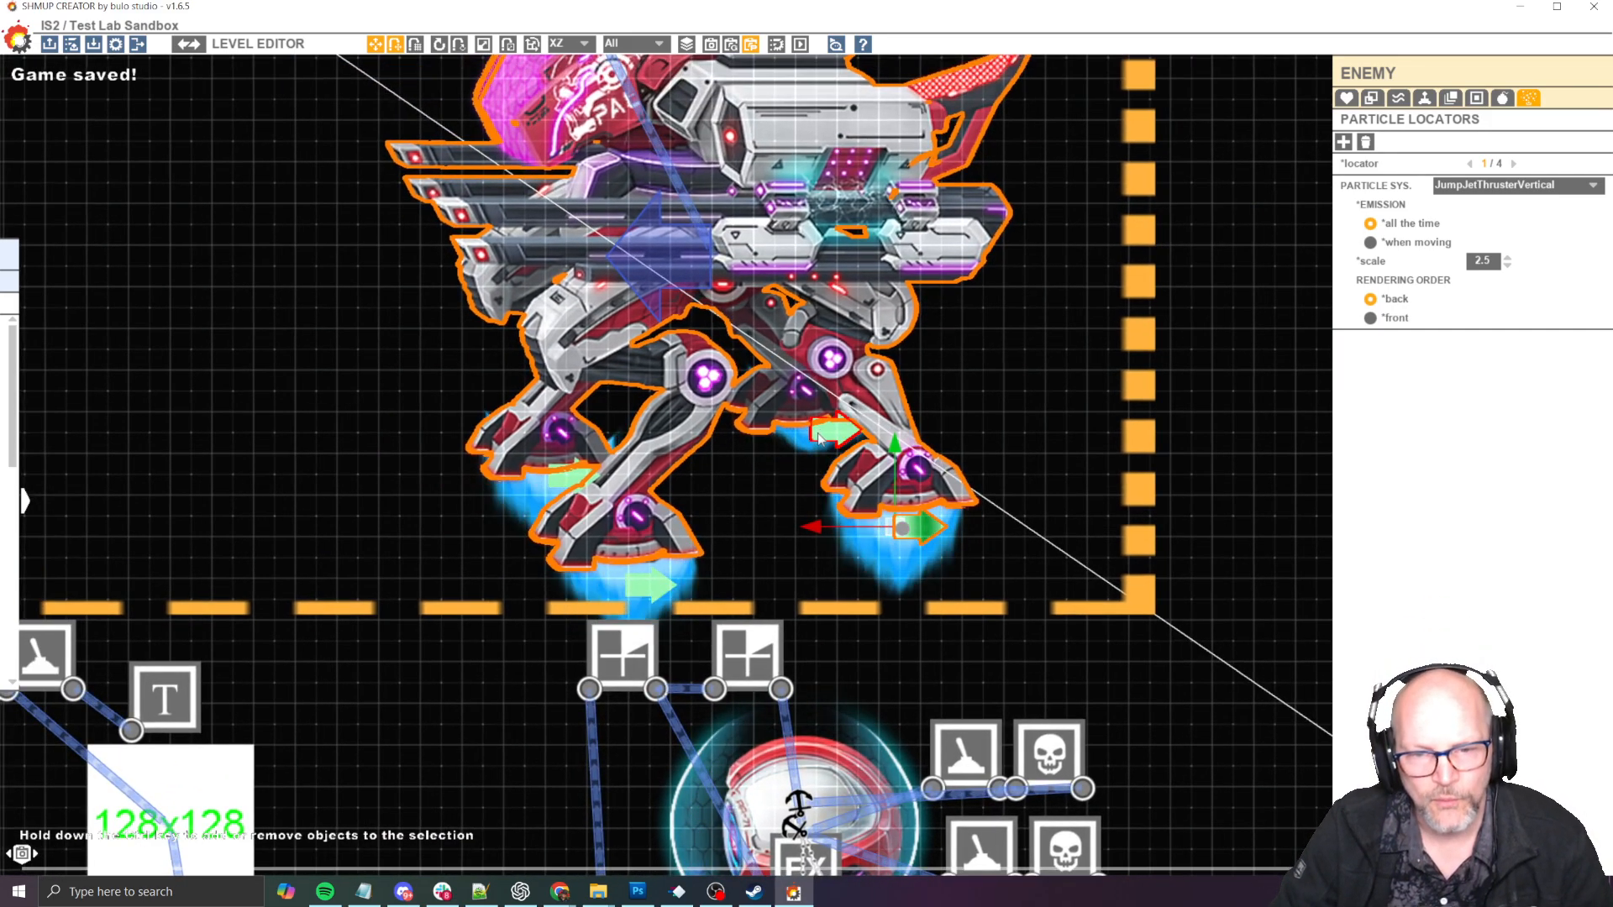
- Shift the fourth thruster locator toward the front so its flame sits under the far rear foot
{"action": "left_click", "coordinate": [799, 446]}
{"action": "left_click", "coordinate": [819, 399]}
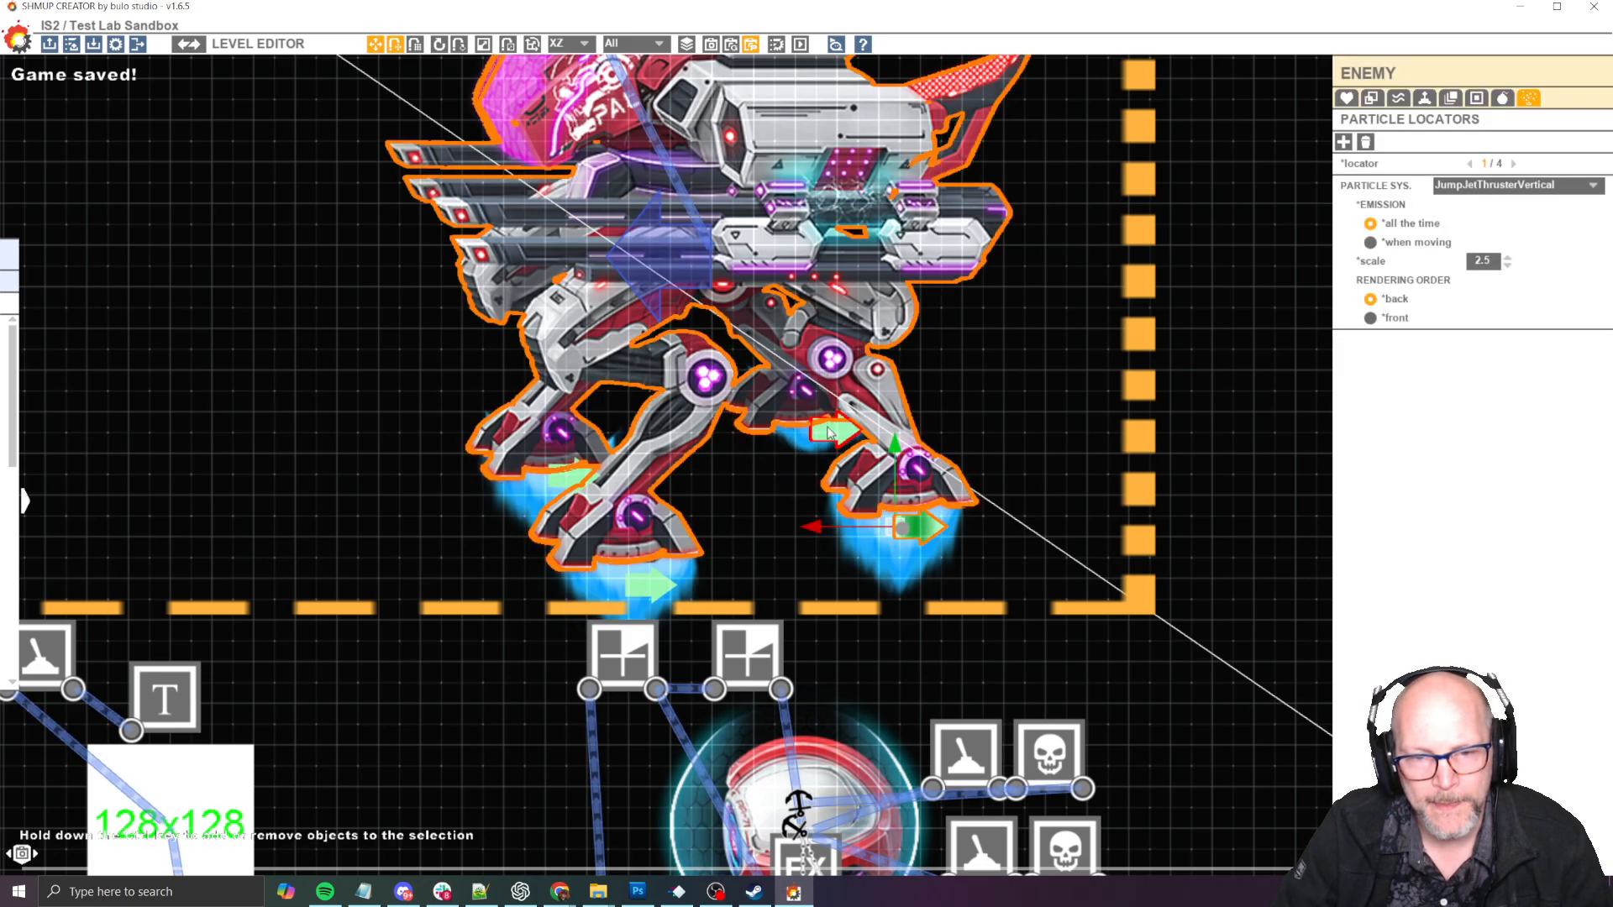
{"action": "mouse_move", "coordinate": [811, 446]}
{"action": "left_mouse_down"}
{"action": "mouse_move", "coordinate": [804, 459]}
{"action": "mouse_move", "coordinate": [803, 444]}
{"action": "left_mouse_up"}
{"action": "middle_click_drag", "start_coordinate": [703, 514], "coordinate": [910, 480]}
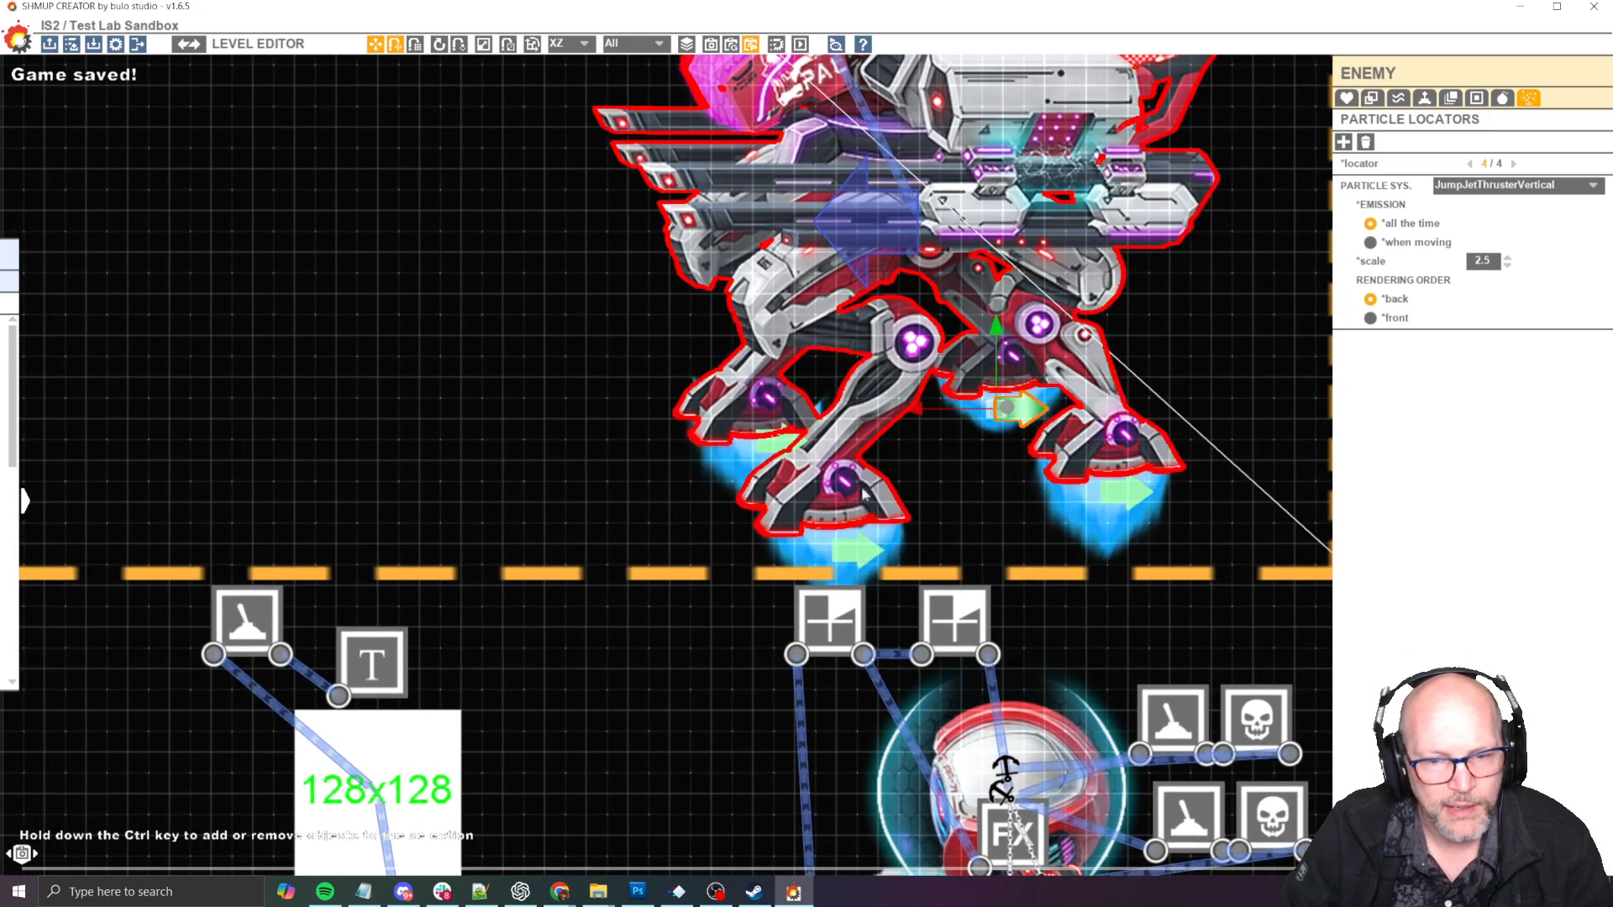
- Align the third and second thruster locators under the mech's two front feet
{"action": "mouse_move", "coordinate": [779, 454]}
{"action": "left_mouse_down"}
{"action": "mouse_move", "coordinate": [563, 416]}
{"action": "mouse_move", "coordinate": [756, 461]}
{"action": "left_mouse_up"}
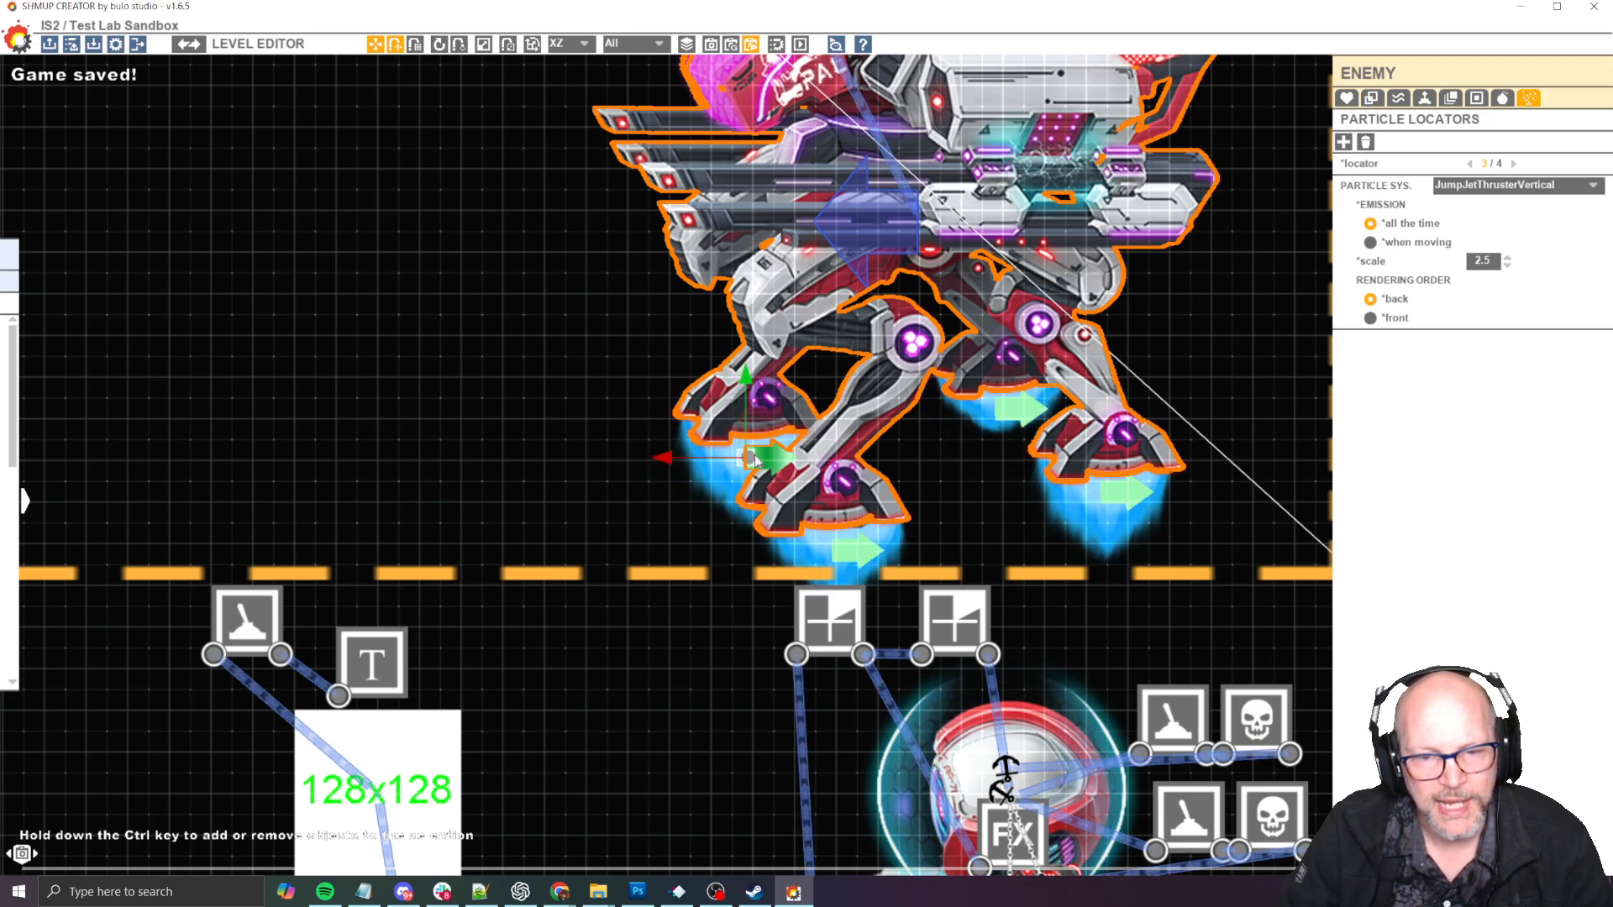
{"action": "left_click", "coordinate": [851, 560]}
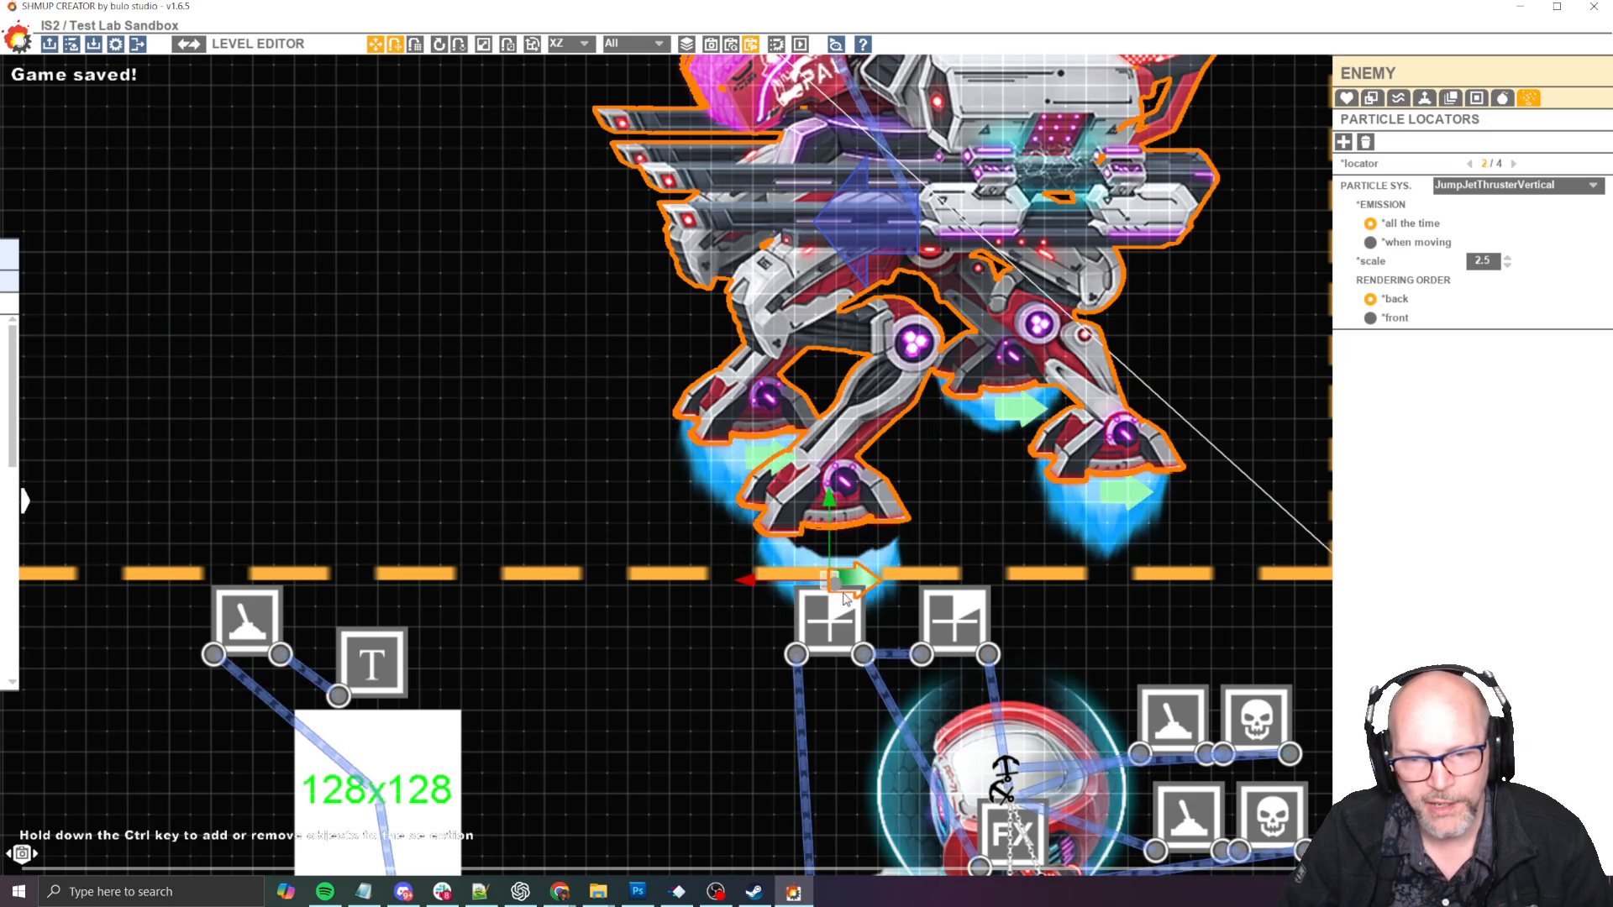
{"action": "left_click_drag", "start_coordinate": [847, 565], "coordinate": [841, 565]}
{"action": "scroll", "coordinate": [841, 564], "scroll_direction": "down", "scroll_amount": 5}
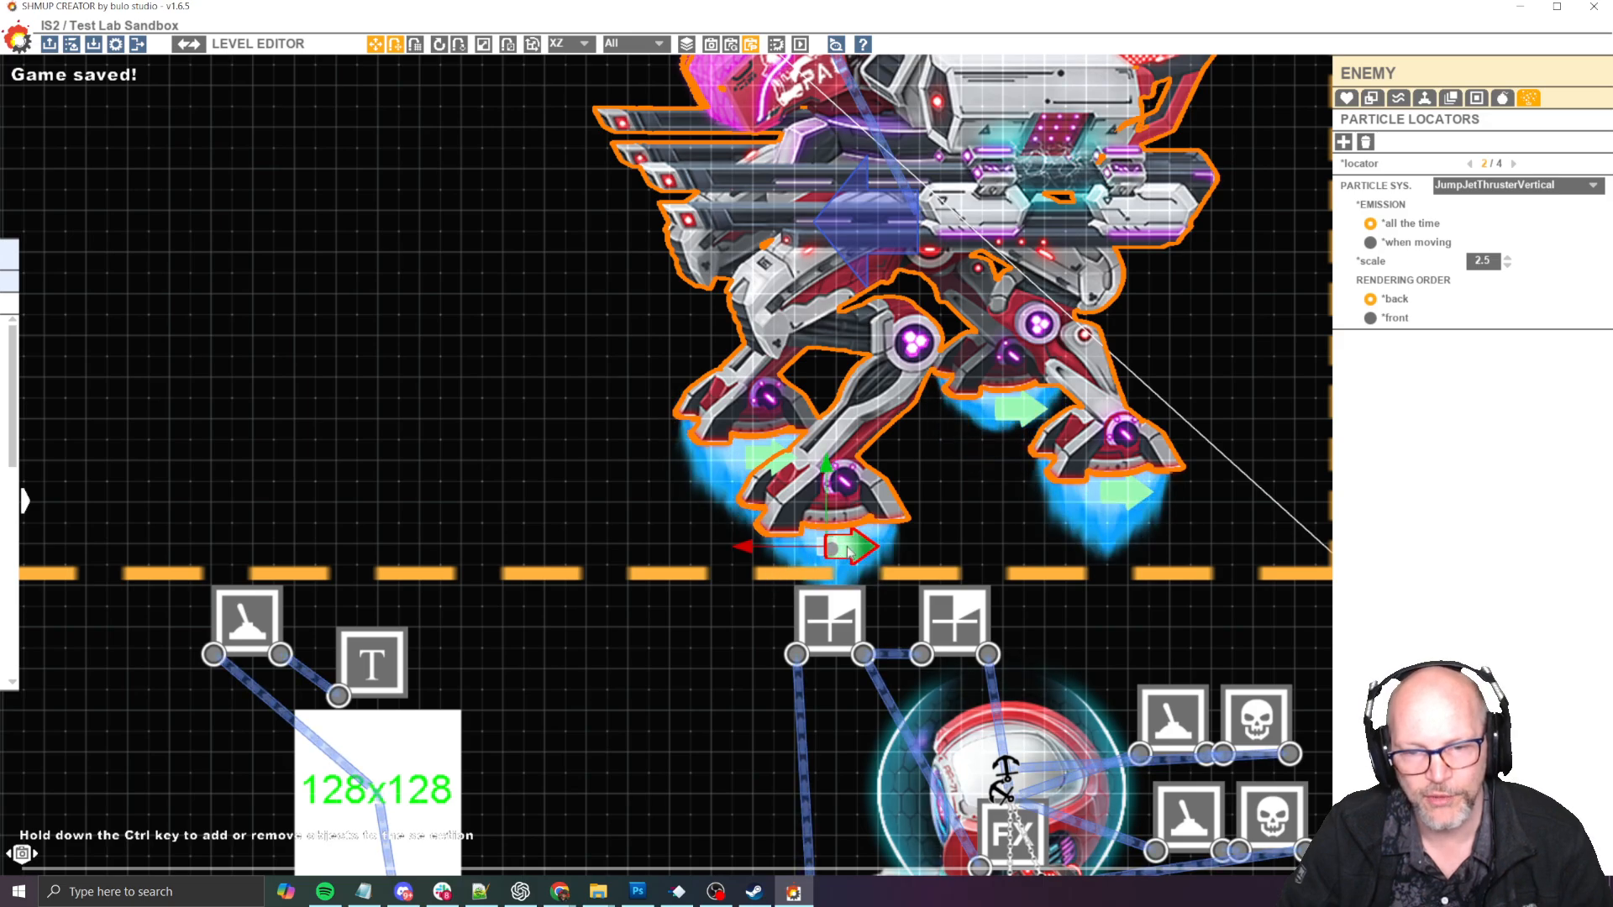
- Playtest the boss with the realigned foot thrusters, dodging its attacks, then return to the level editor
{"action": "left_click", "coordinate": [568, 411]}
{"action": "key", "text": "space"}
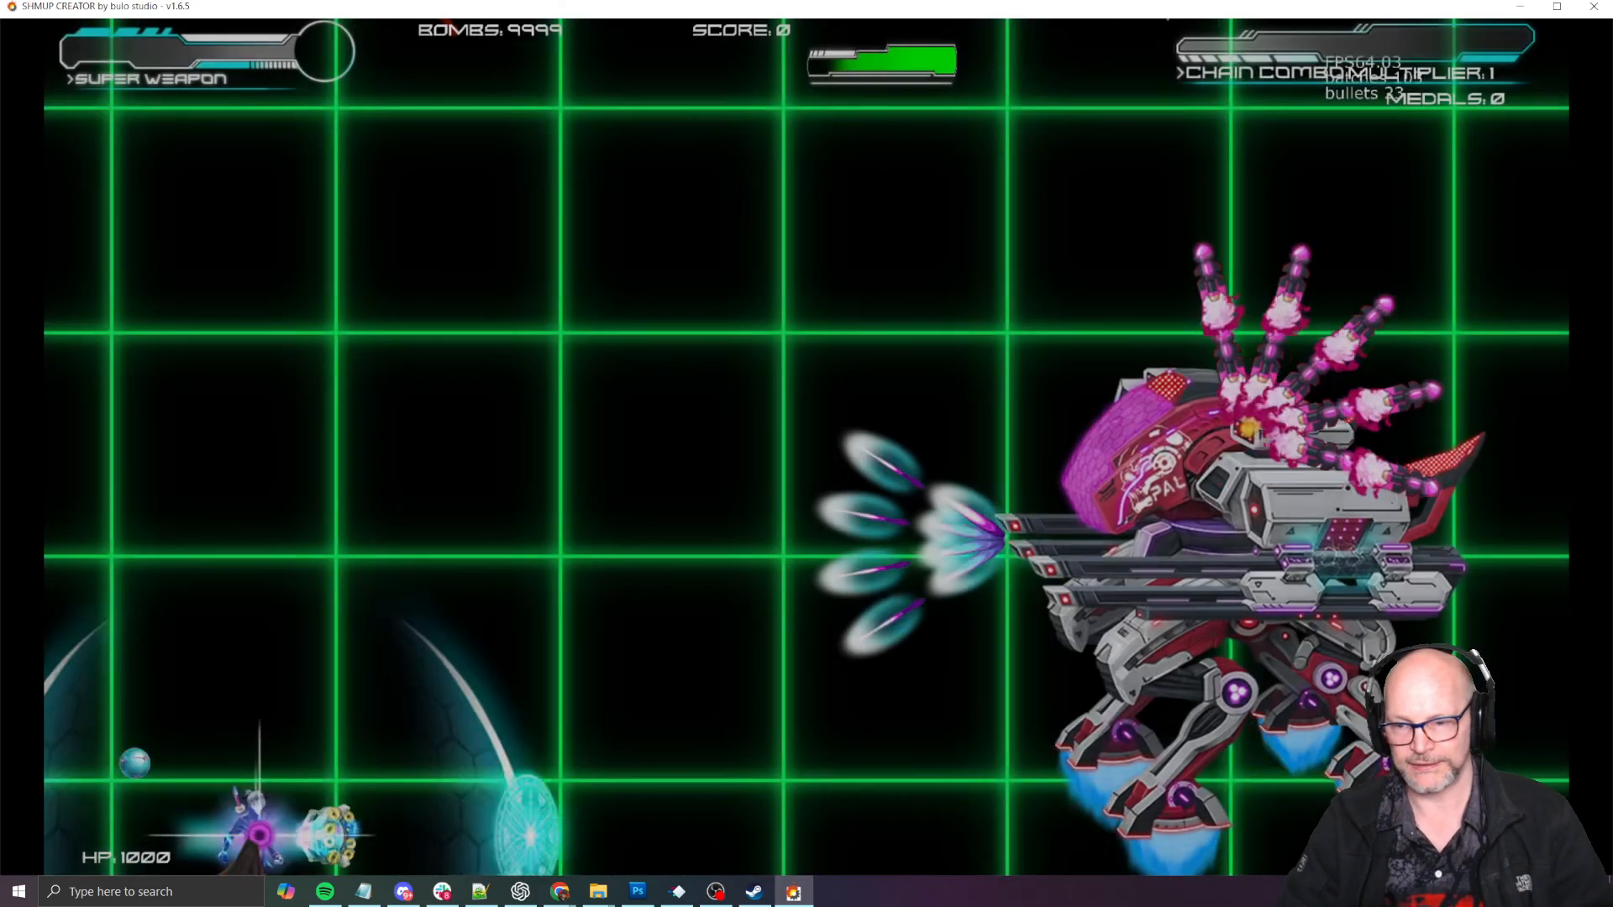
{"action": "key", "text": "Right"}
{"action": "key", "text": "Down"}
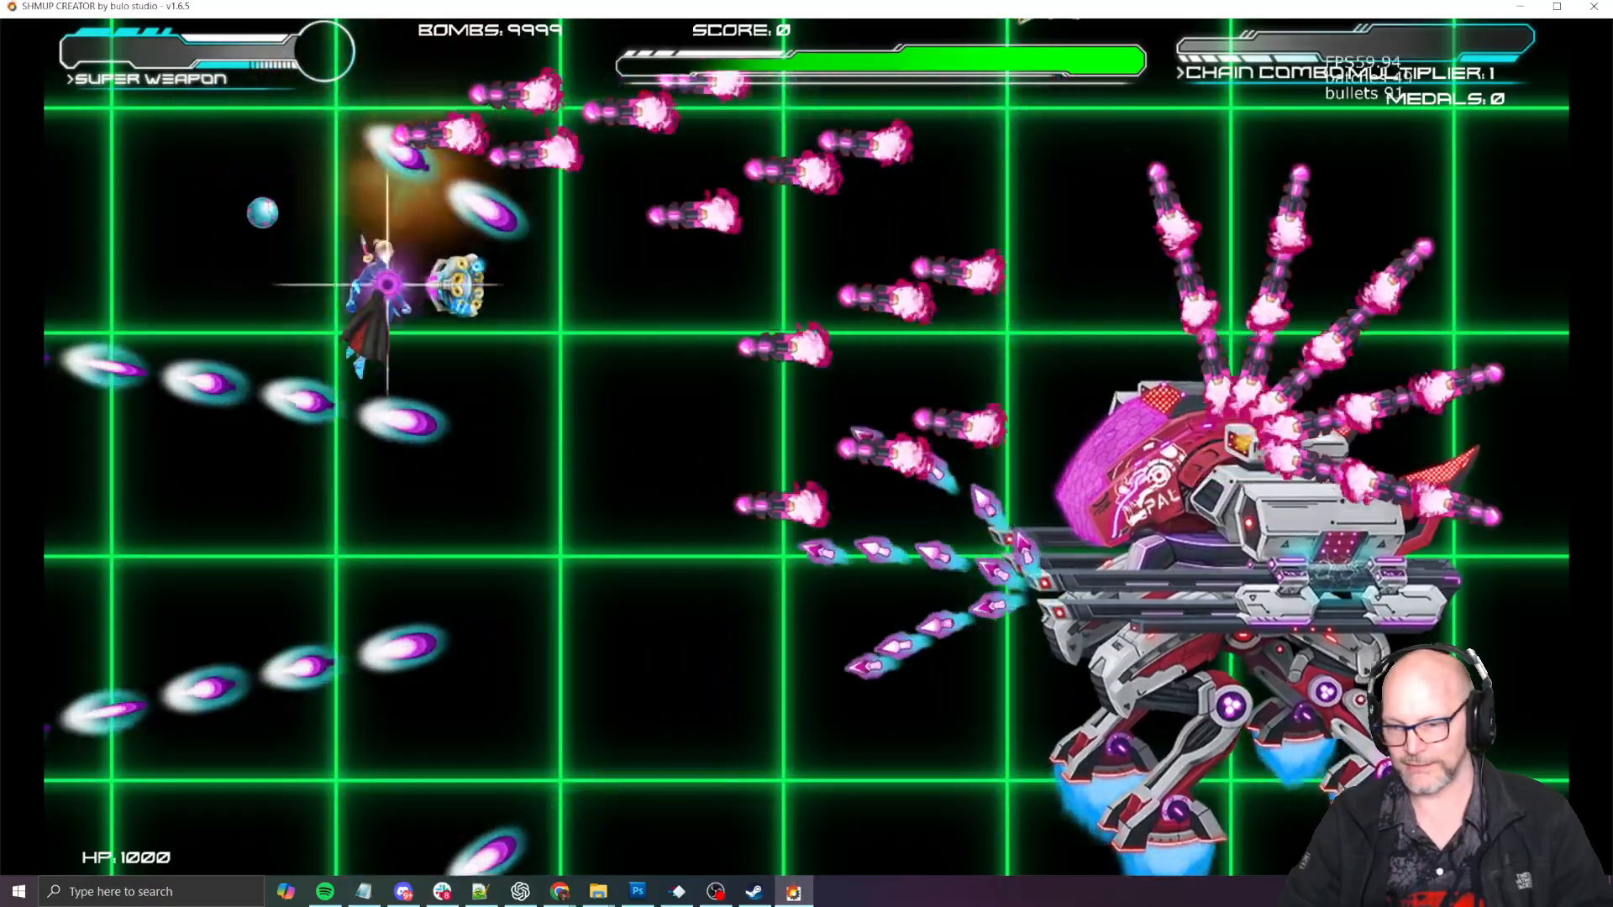
{"action": "key", "text": "Left"}
{"action": "key", "text": "Left"}
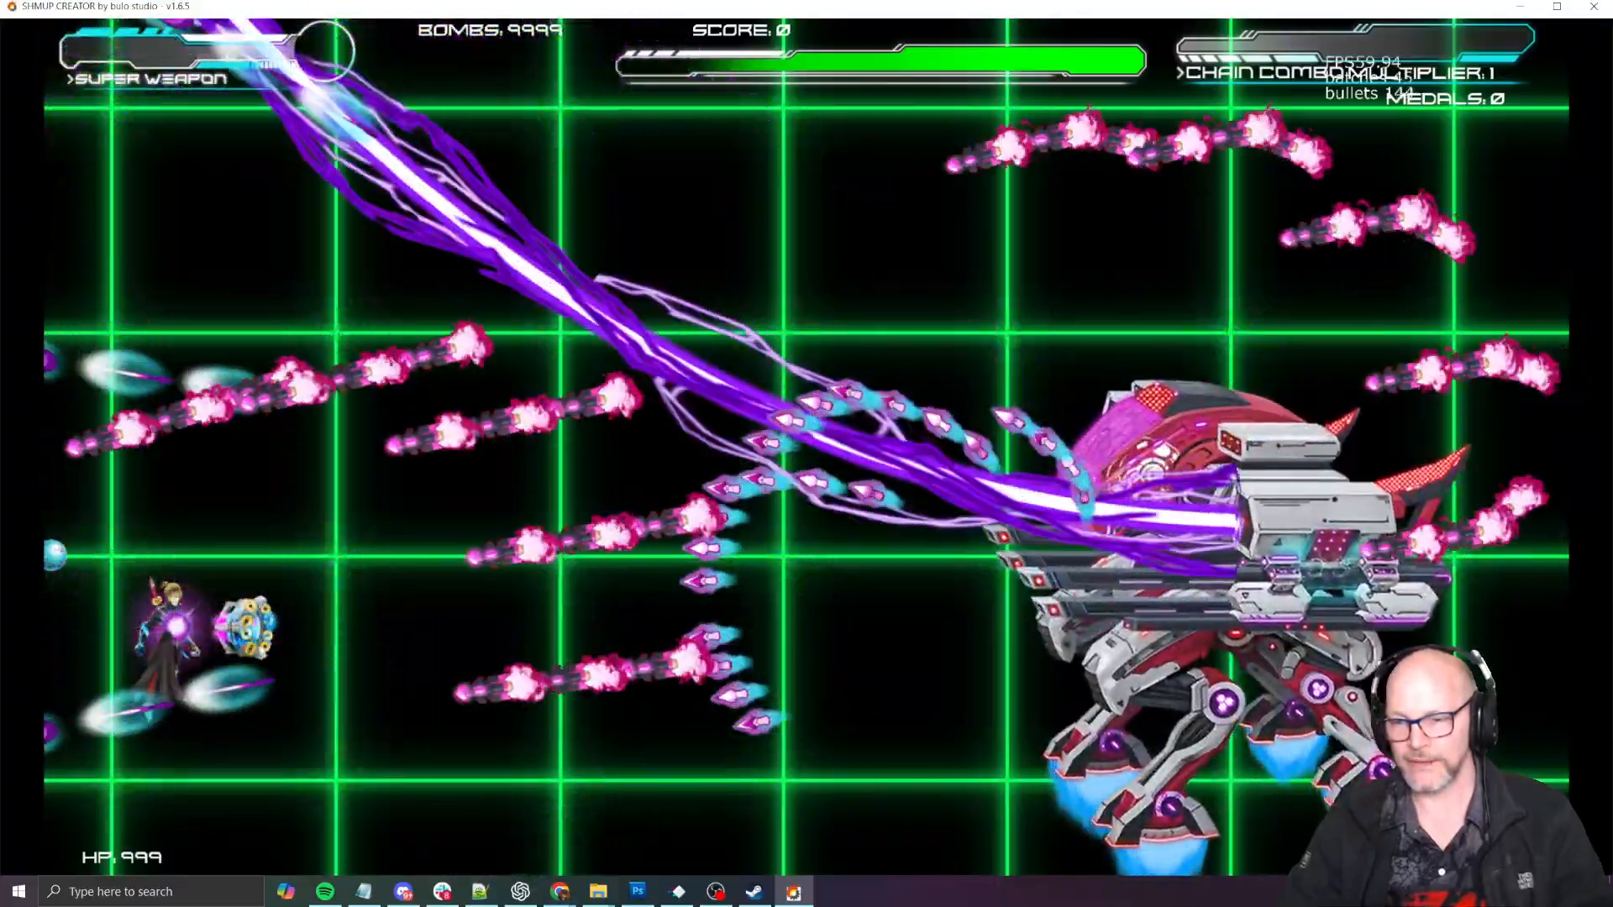
{"action": "key", "text": "Up"}
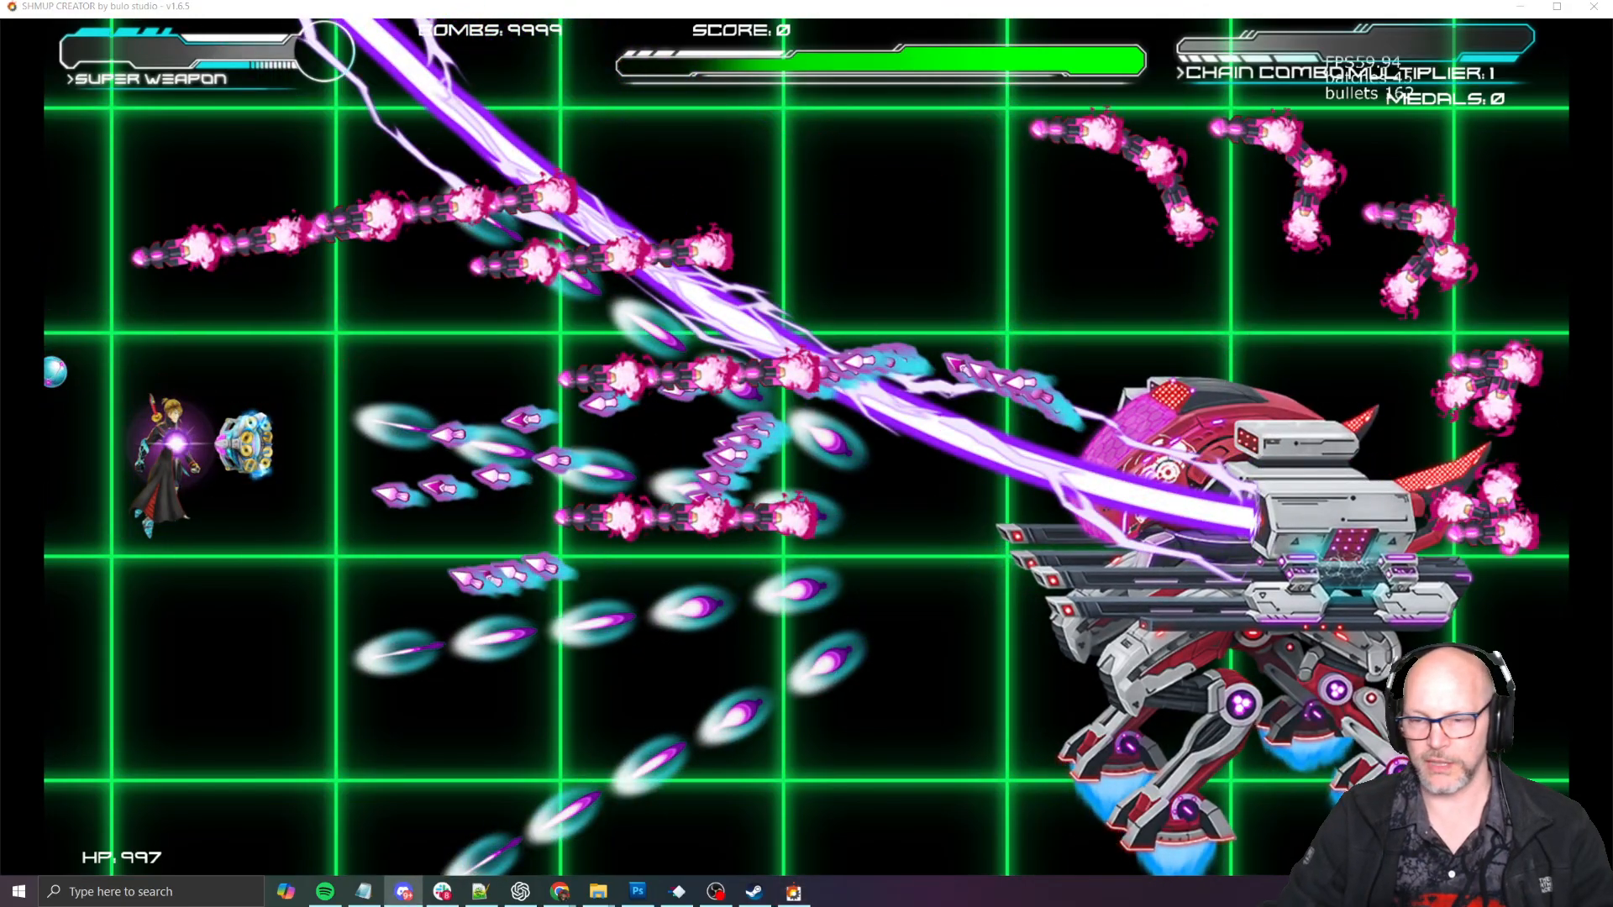
{"action": "key", "text": "Caps_Lock"}
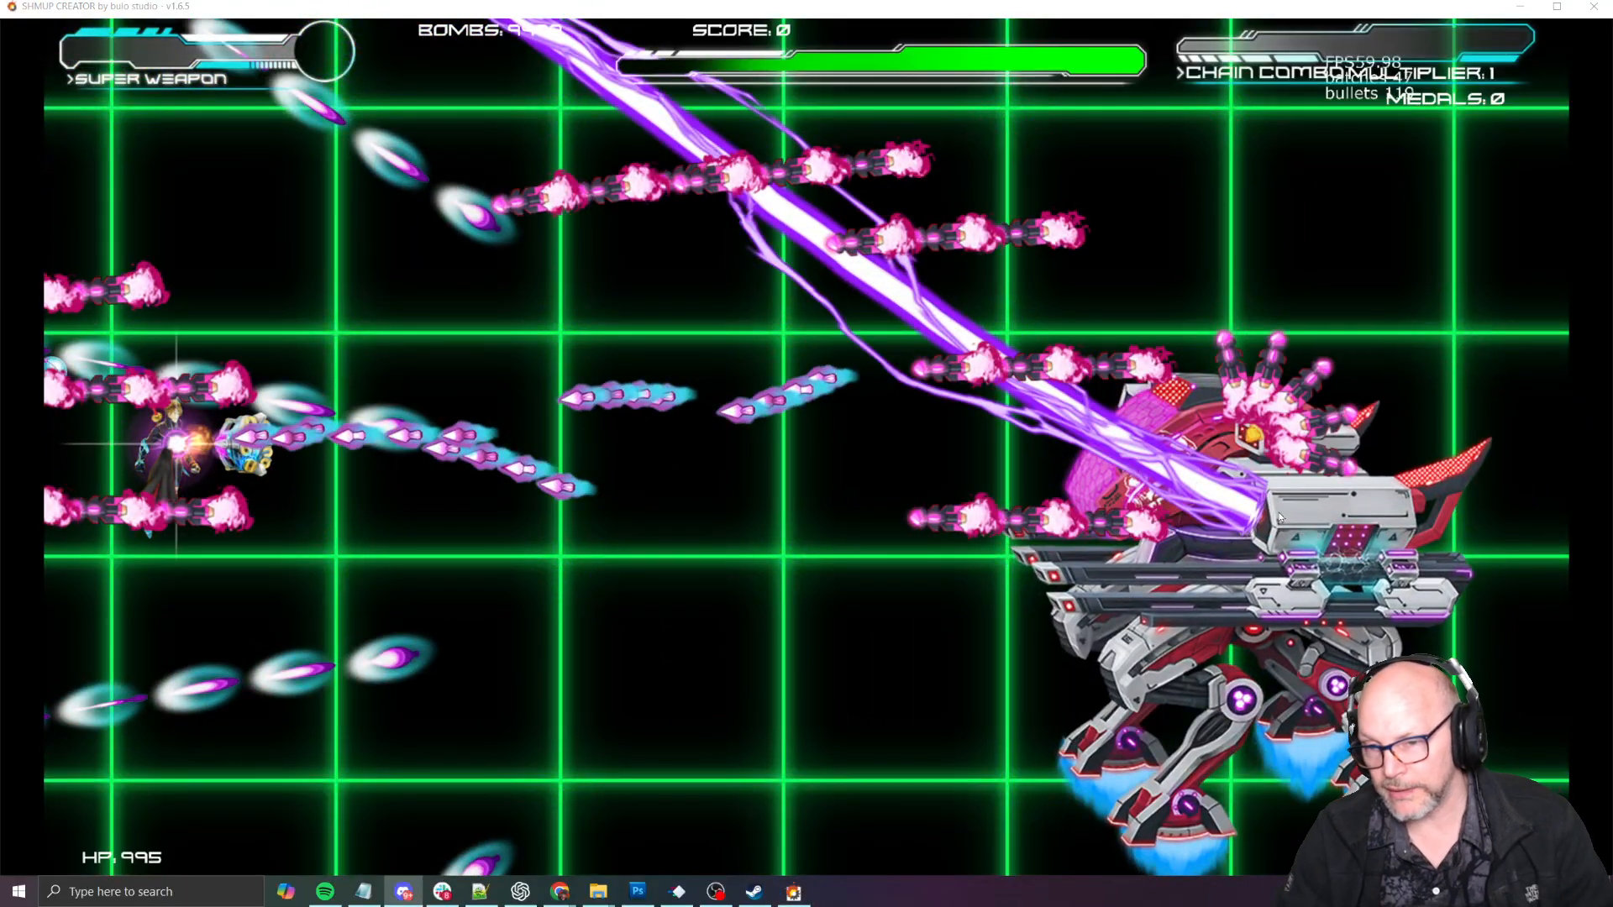
{"action": "key", "text": "Escape"}
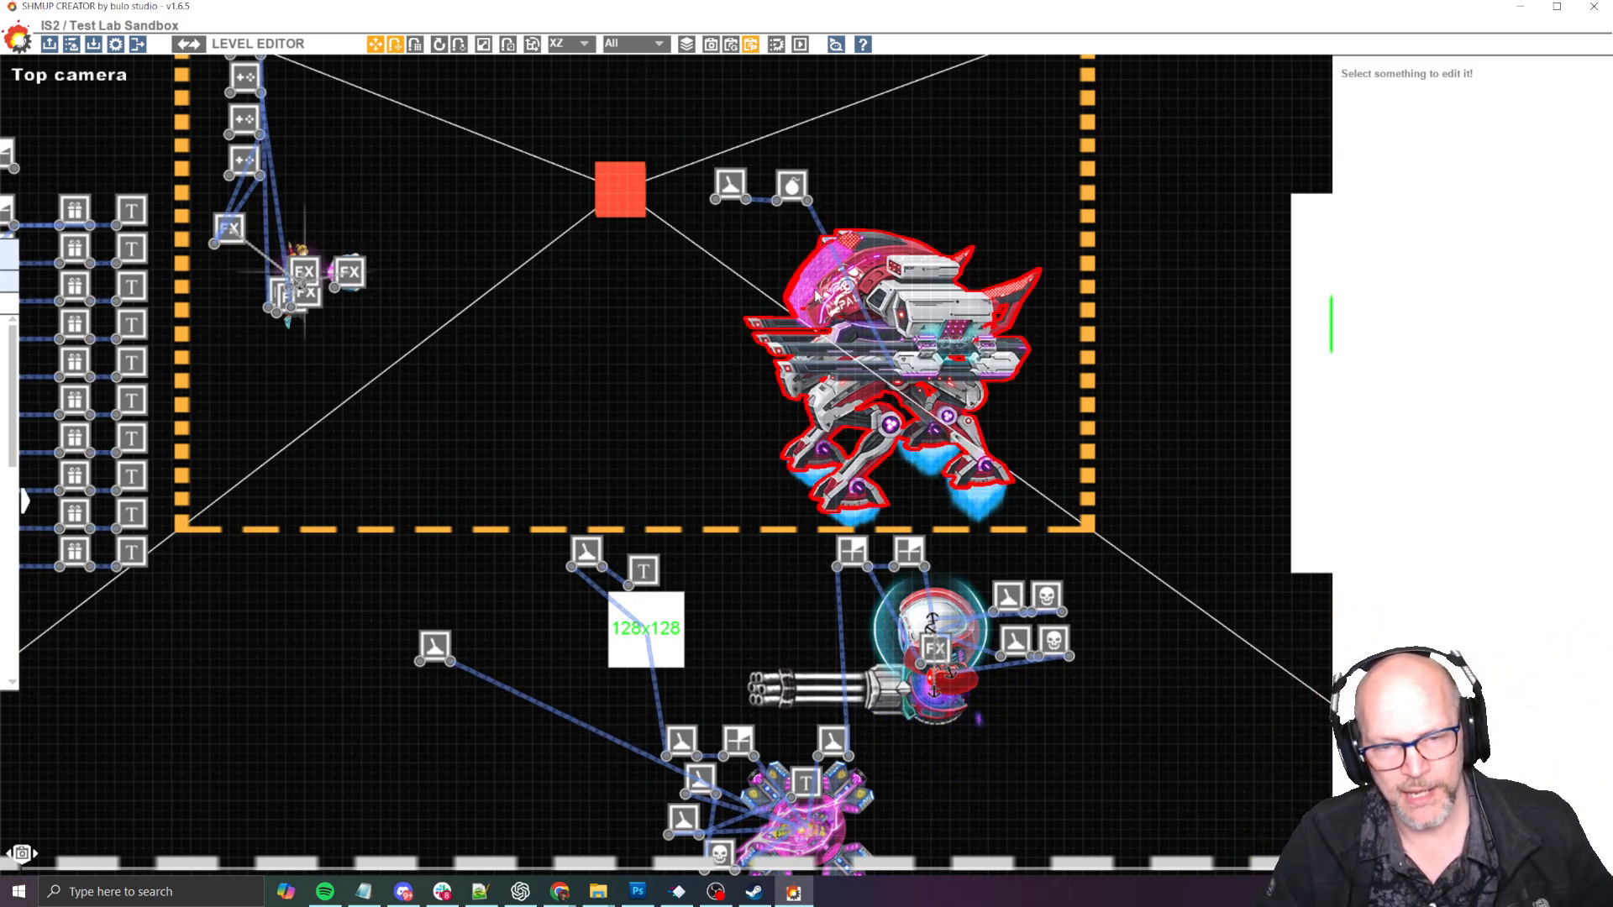
- Examine the mech's missile launcher and upper body up close, then briefly playtest its missile volleys and return to the editor
{"action": "scroll", "coordinate": [816, 296], "scroll_direction": "up", "scroll_amount": 3}
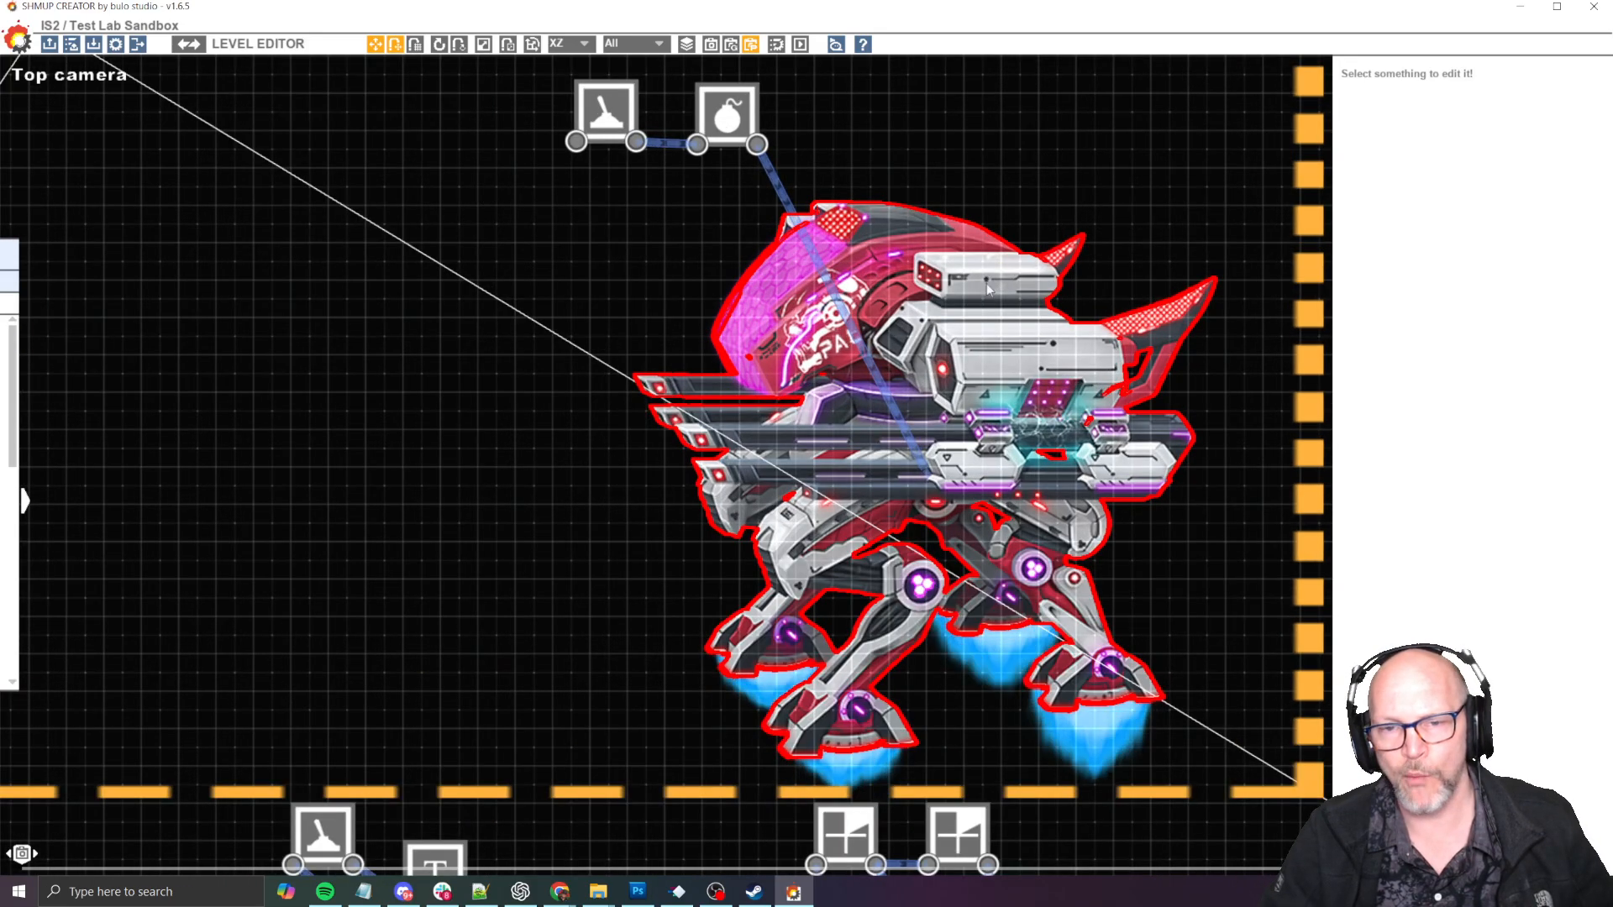
{"action": "scroll", "coordinate": [988, 288], "scroll_direction": "up", "scroll_amount": 1}
{"action": "scroll", "coordinate": [1034, 294], "scroll_direction": "down", "scroll_amount": 3}
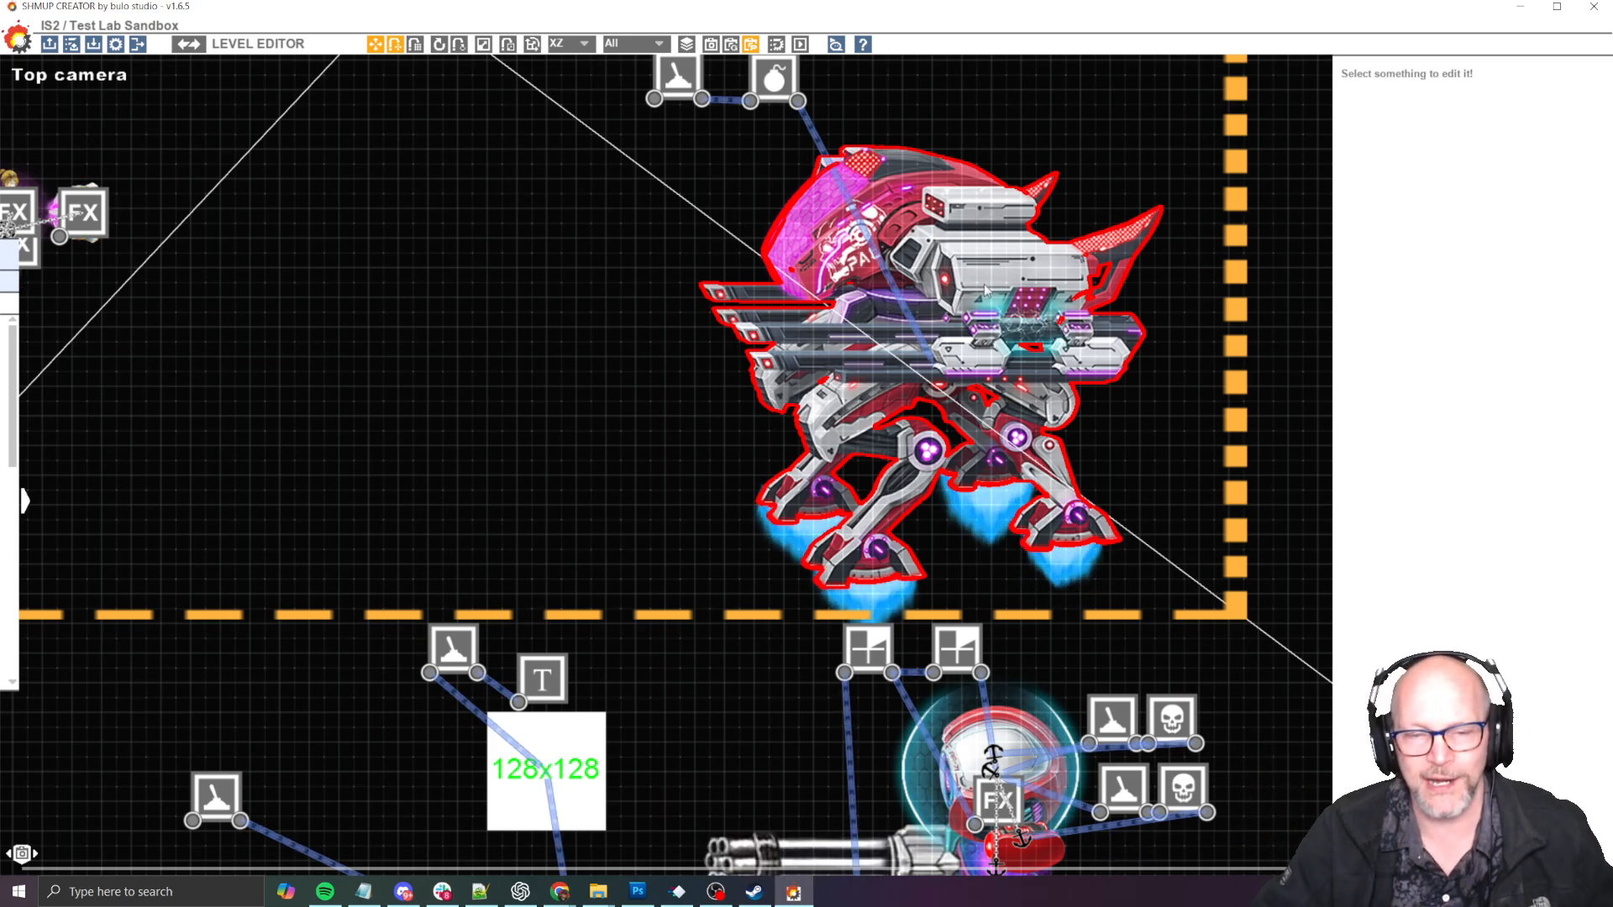
{"action": "middle_click_drag", "start_coordinate": [501, 486], "coordinate": [421, 576]}
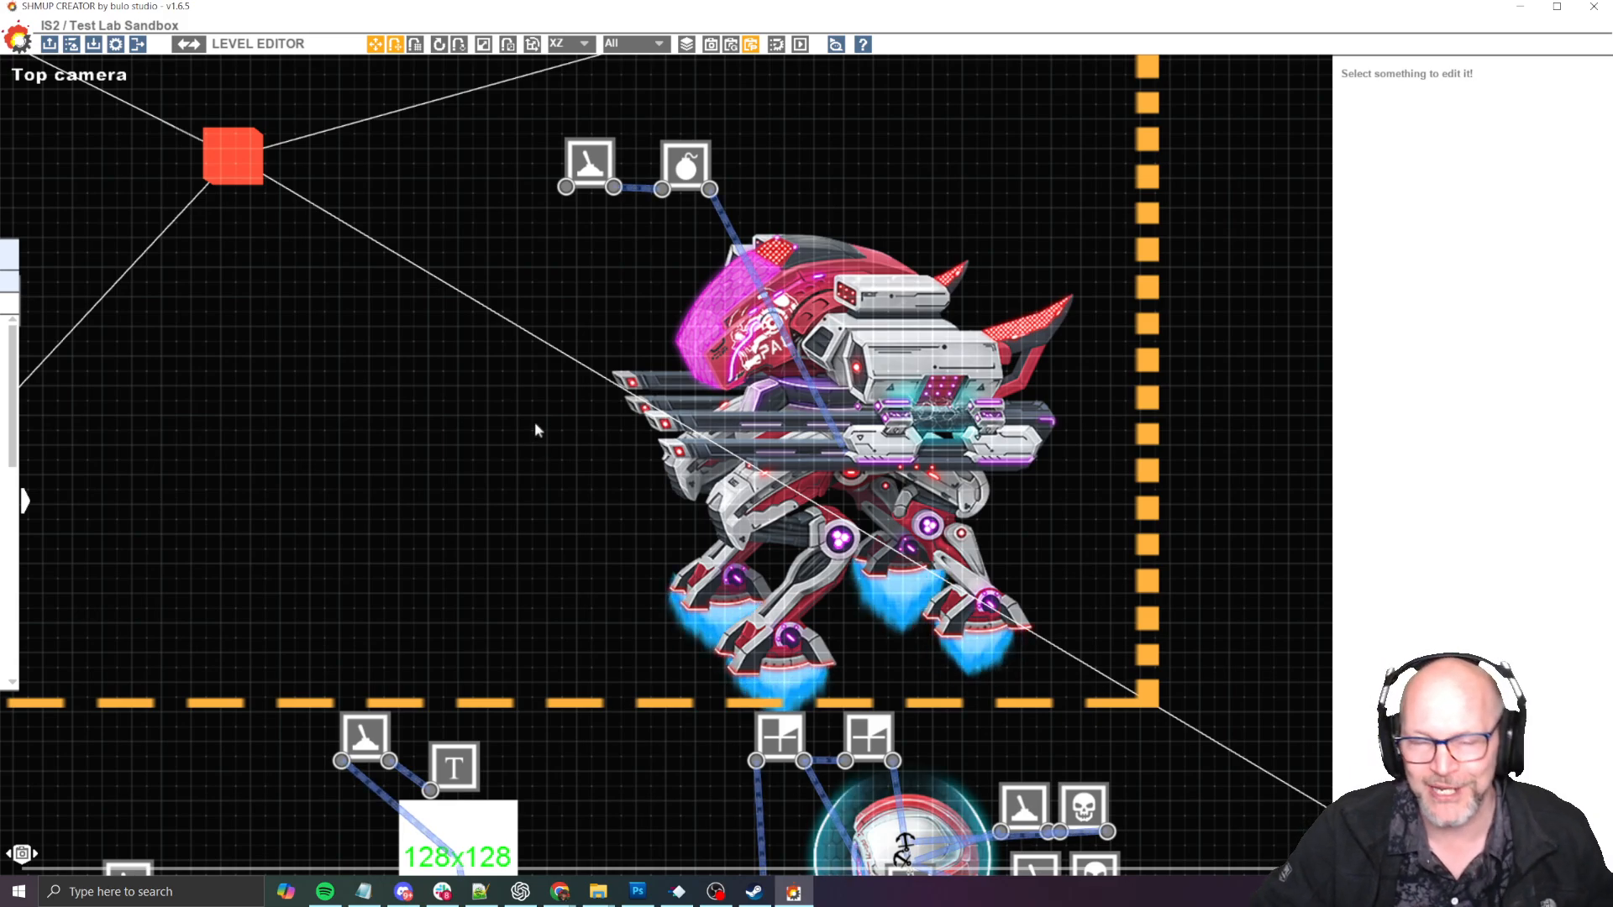
{"action": "scroll", "coordinate": [879, 257], "scroll_direction": "up", "scroll_amount": 5}
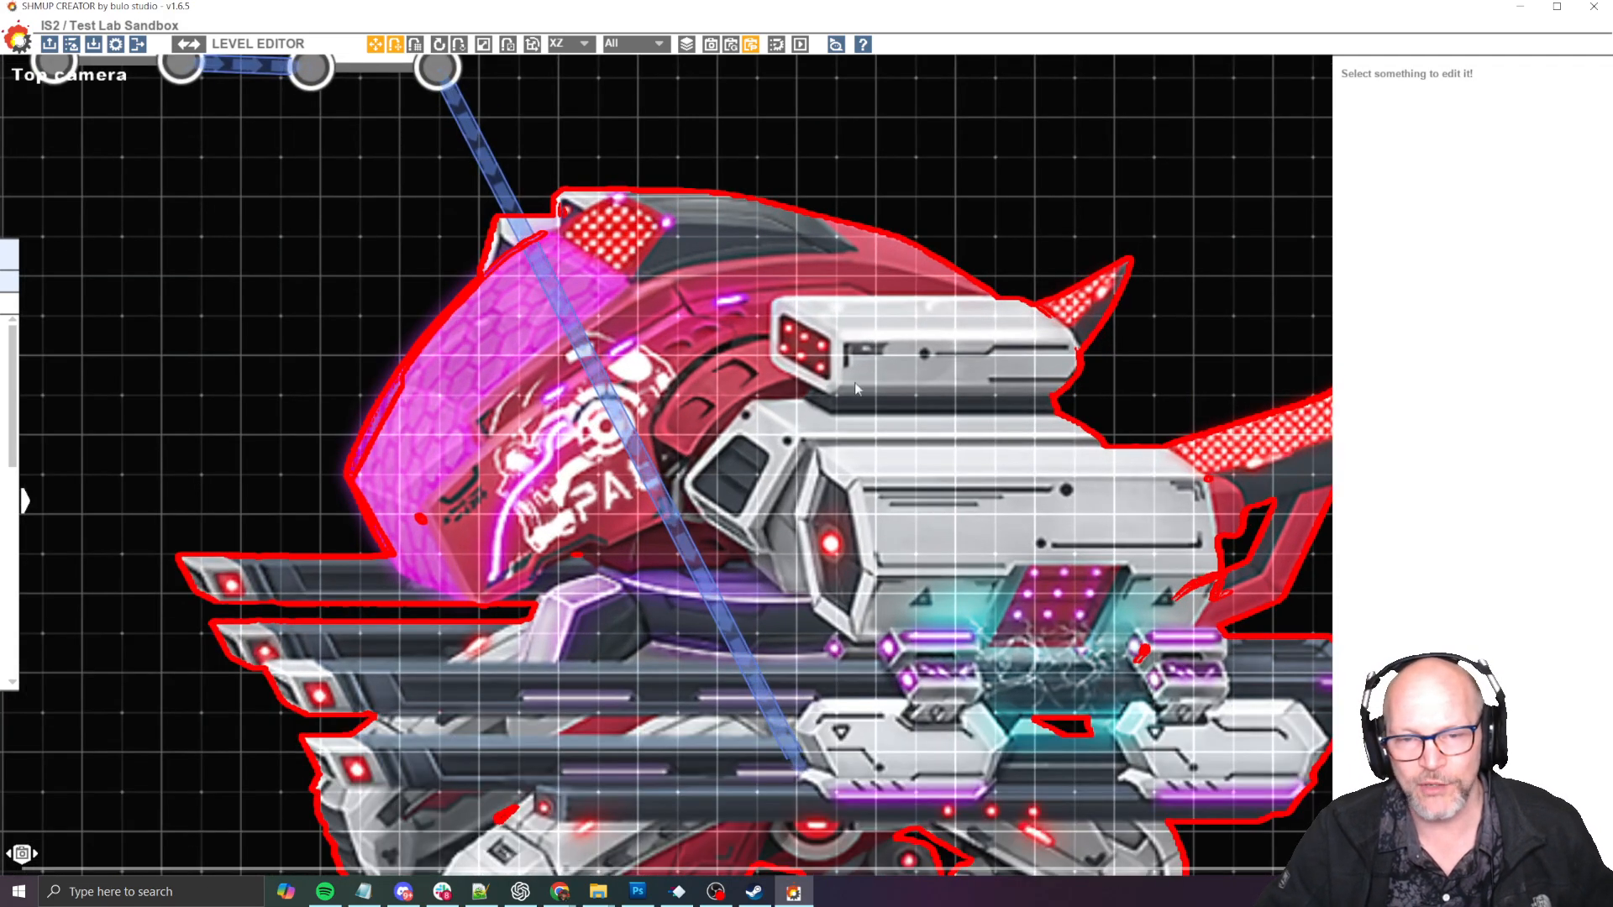
{"action": "key", "text": "space"}
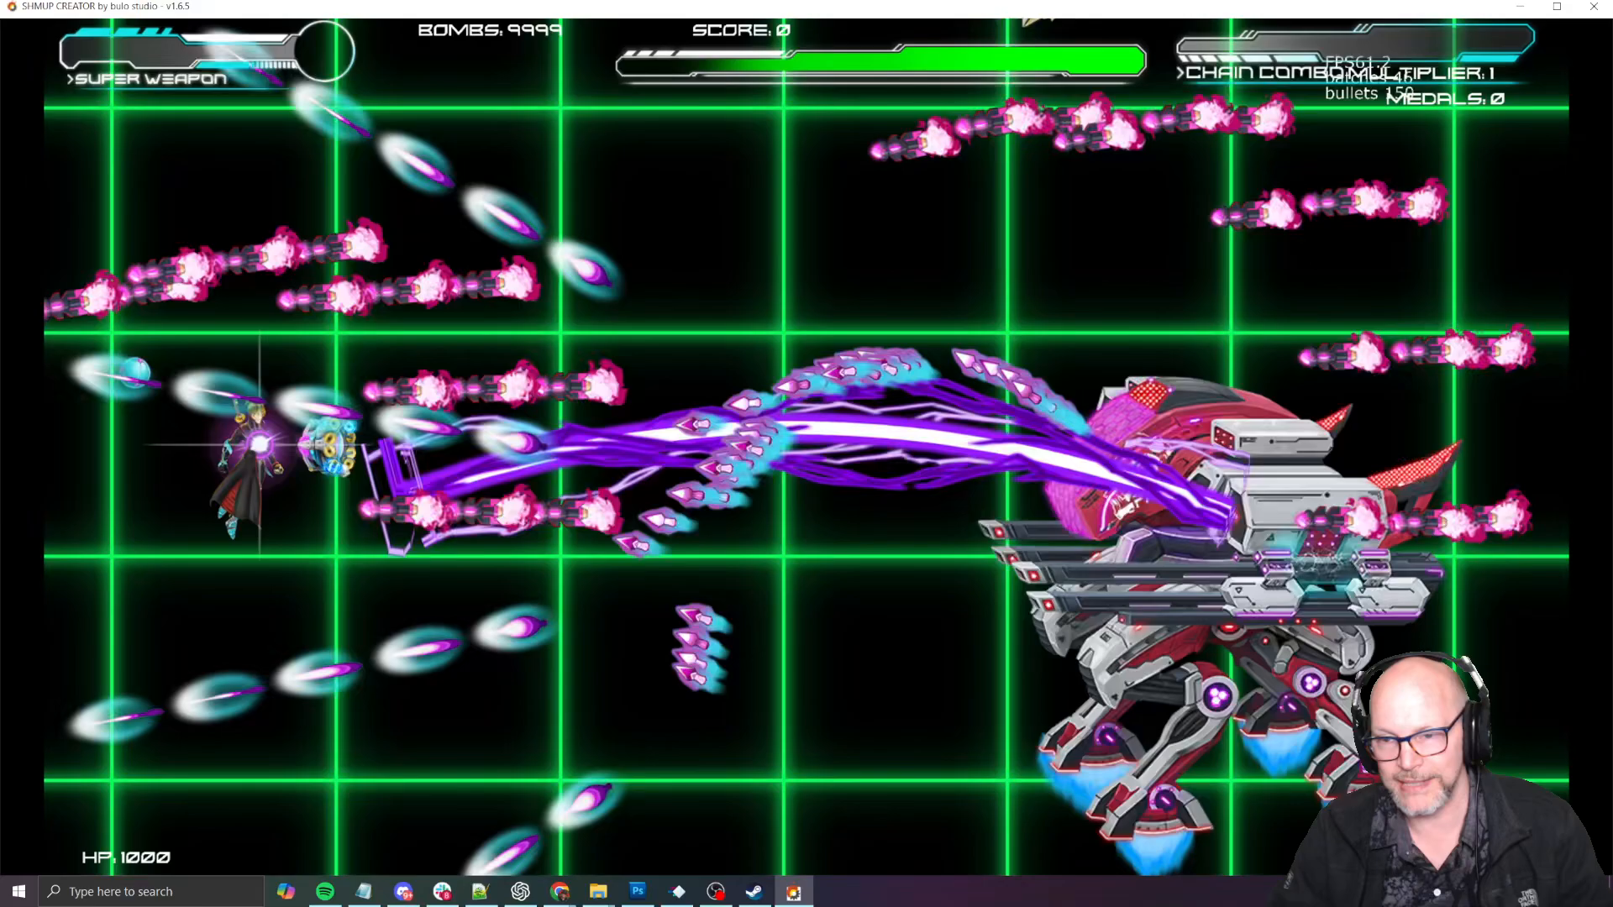
{"action": "key", "text": "Escape"}
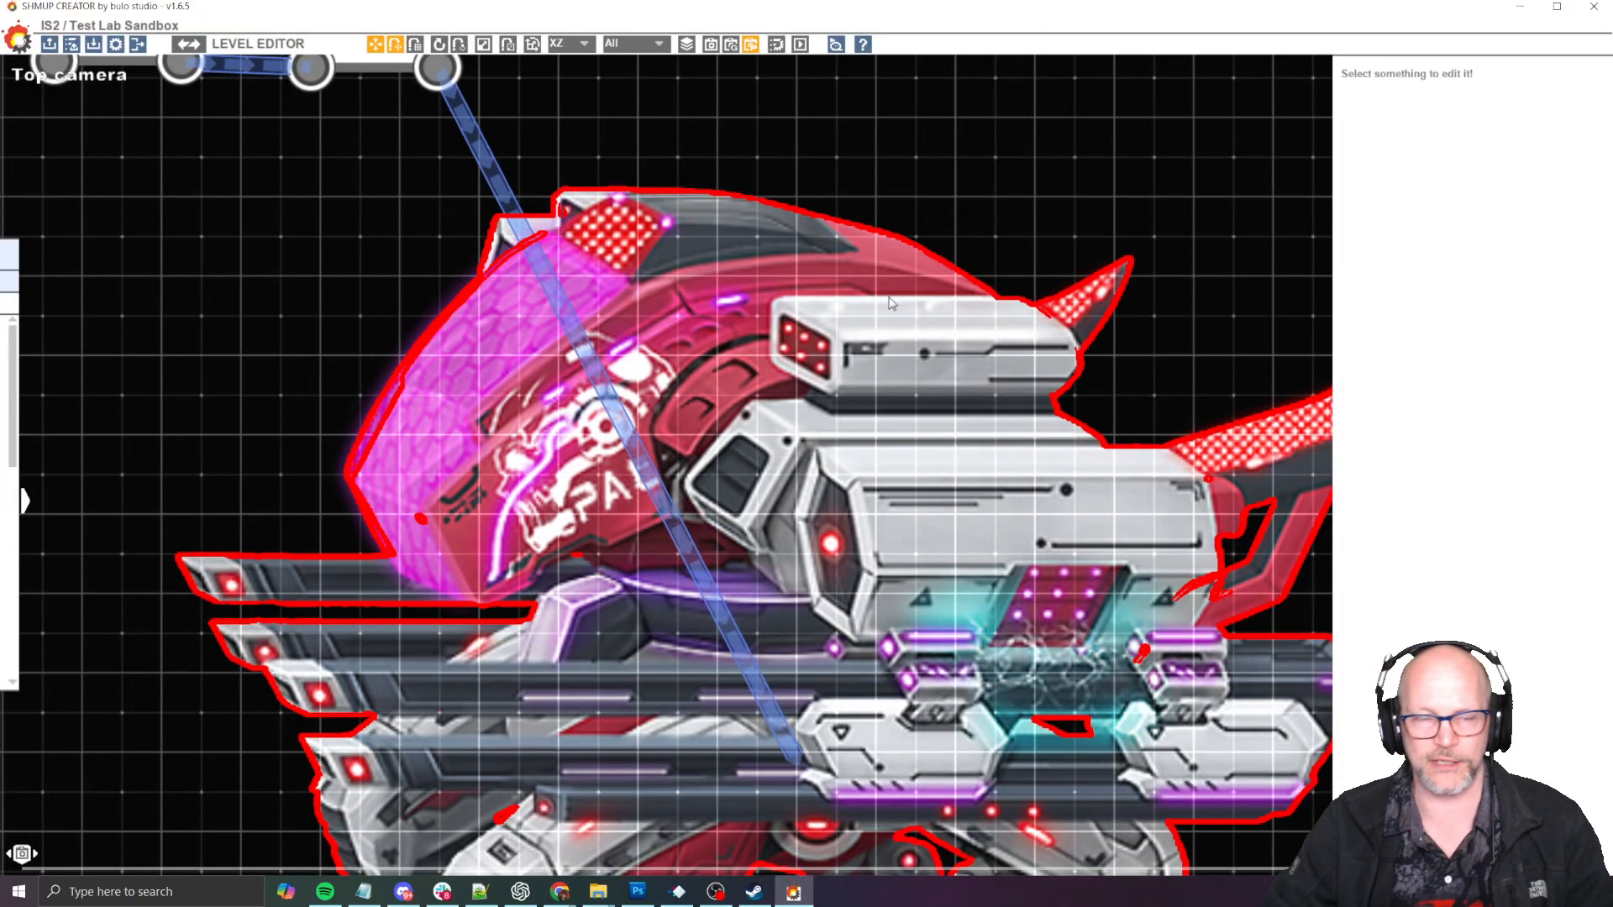
- Switch to the Trello board in Chrome and open the Jump Jet Mech card at its activity section
{"action": "key", "text": "alt+Tab"}
{"action": "key", "text": "alt+Tab"}
{"action": "key", "text": "alt+Tab"}
{"action": "key", "text": "alt+Tab"}
{"action": "key", "text": "alt+Tab"}
{"action": "key", "text": "alt+Tab"}
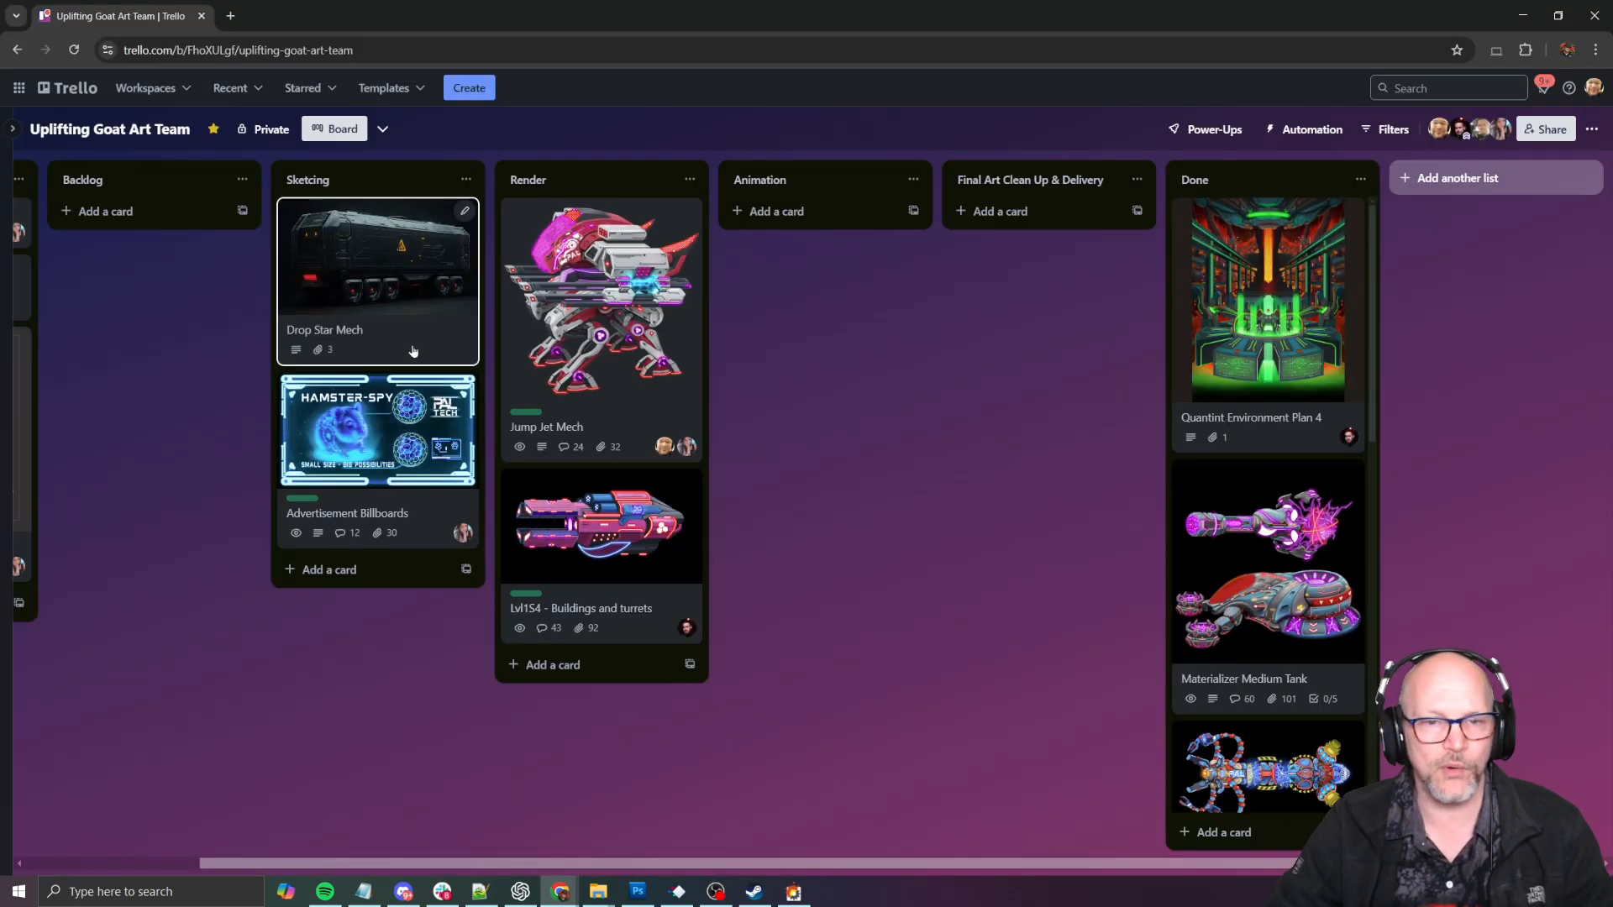
{"action": "left_click", "coordinate": [654, 301]}
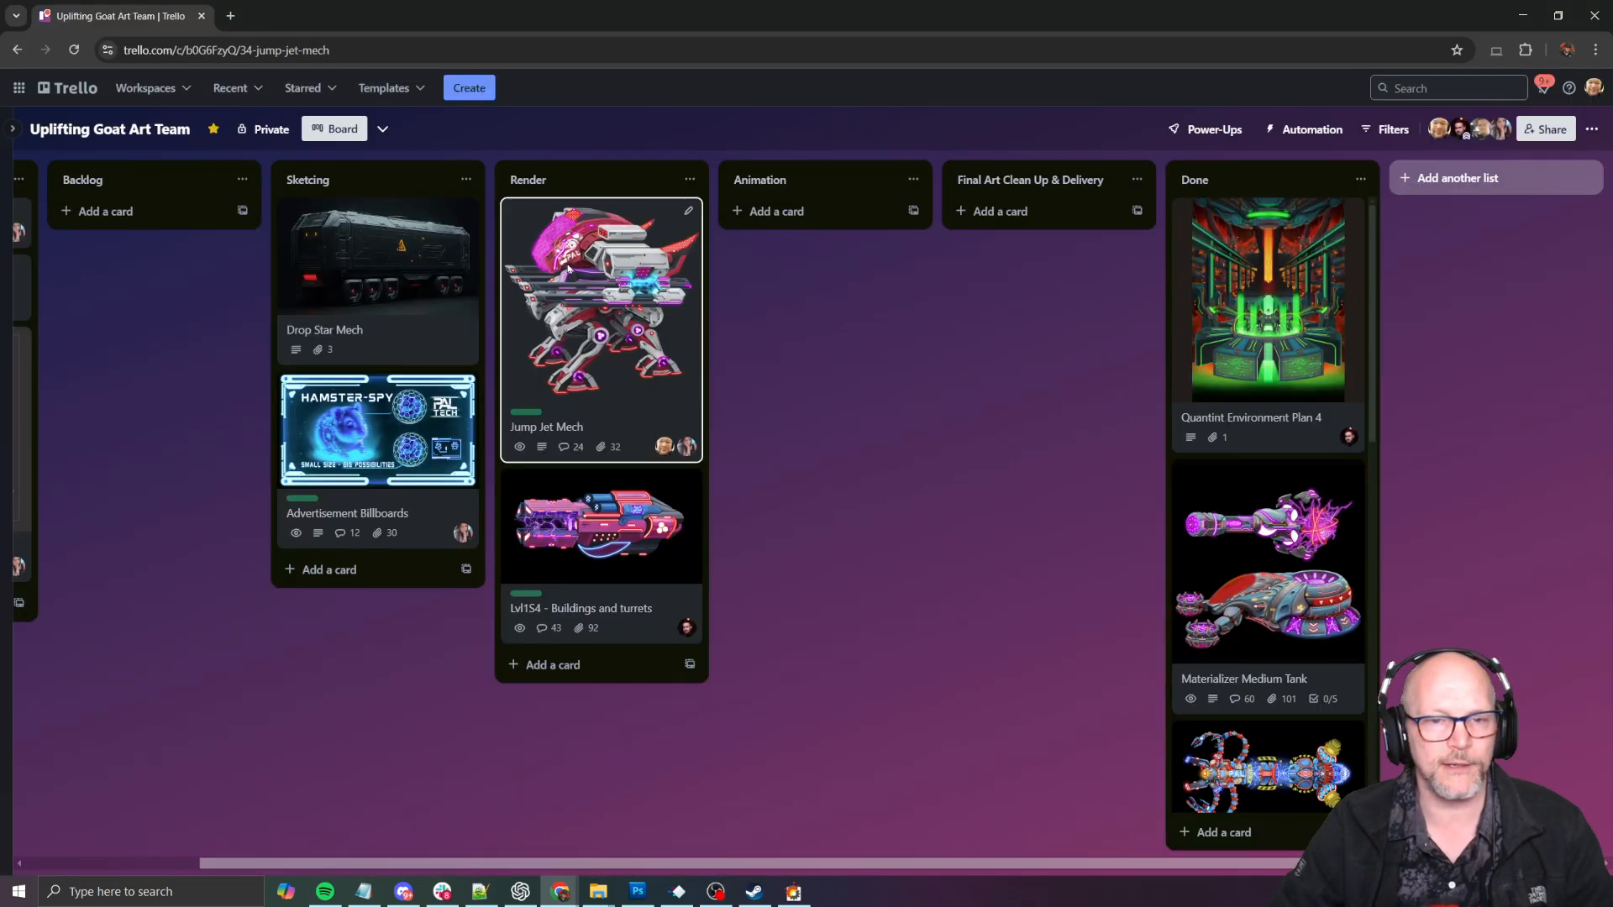
{"action": "scroll", "coordinate": [822, 462], "scroll_direction": "down", "scroll_amount": 6}
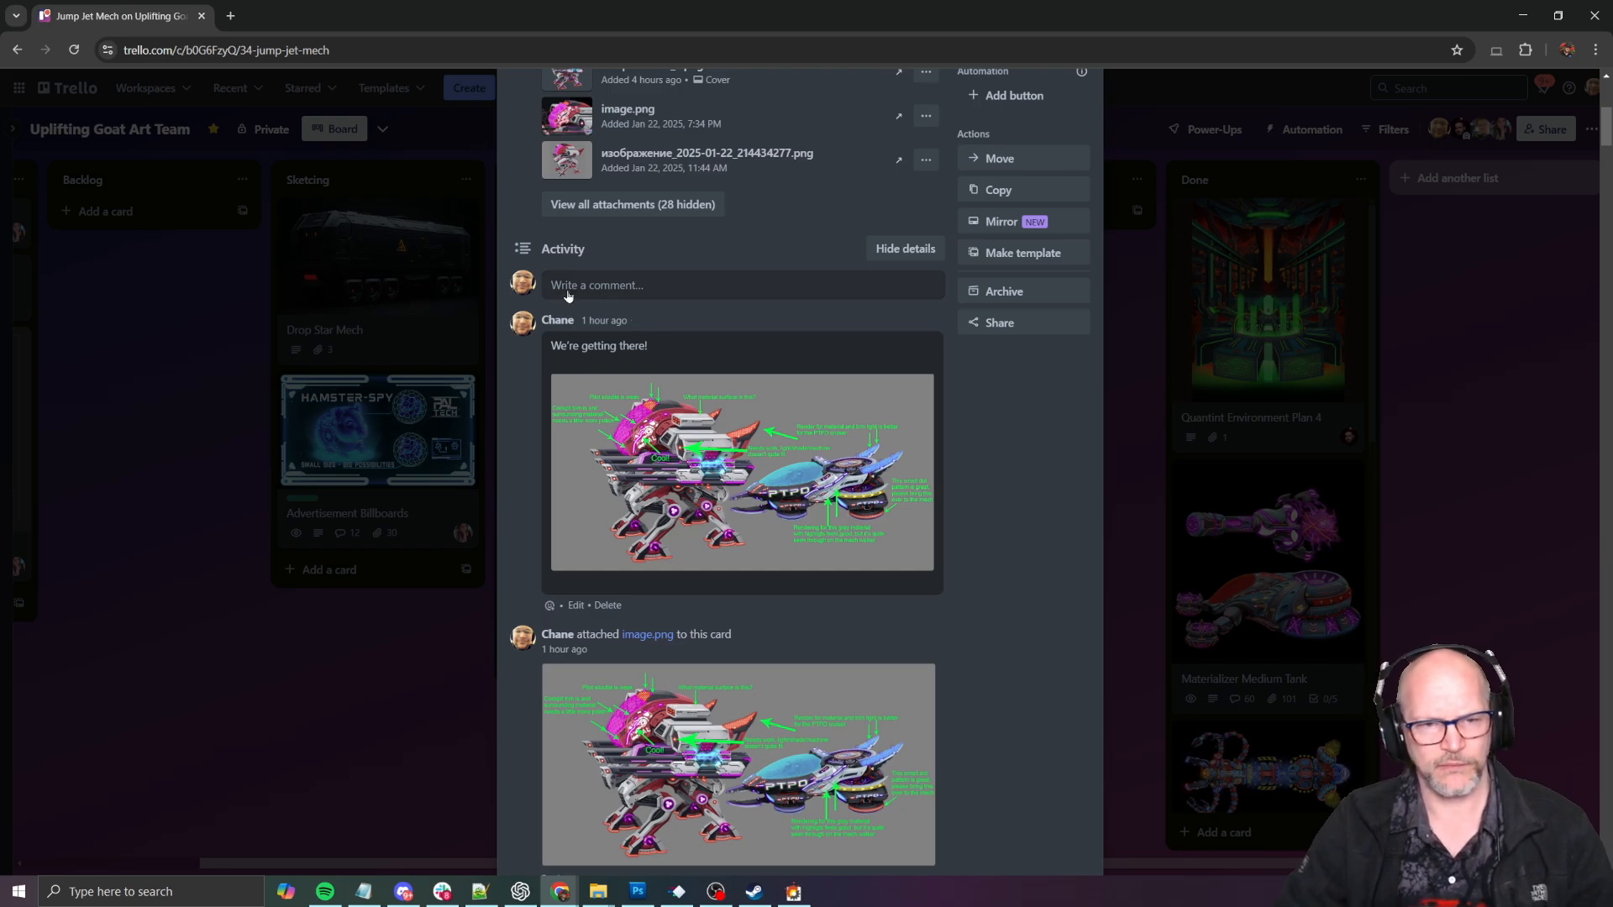
- Start a bulleted comment on the card reading "Missiles, let's update the missile launcher to have the missile"
{"action": "left_click", "coordinate": [568, 290]}
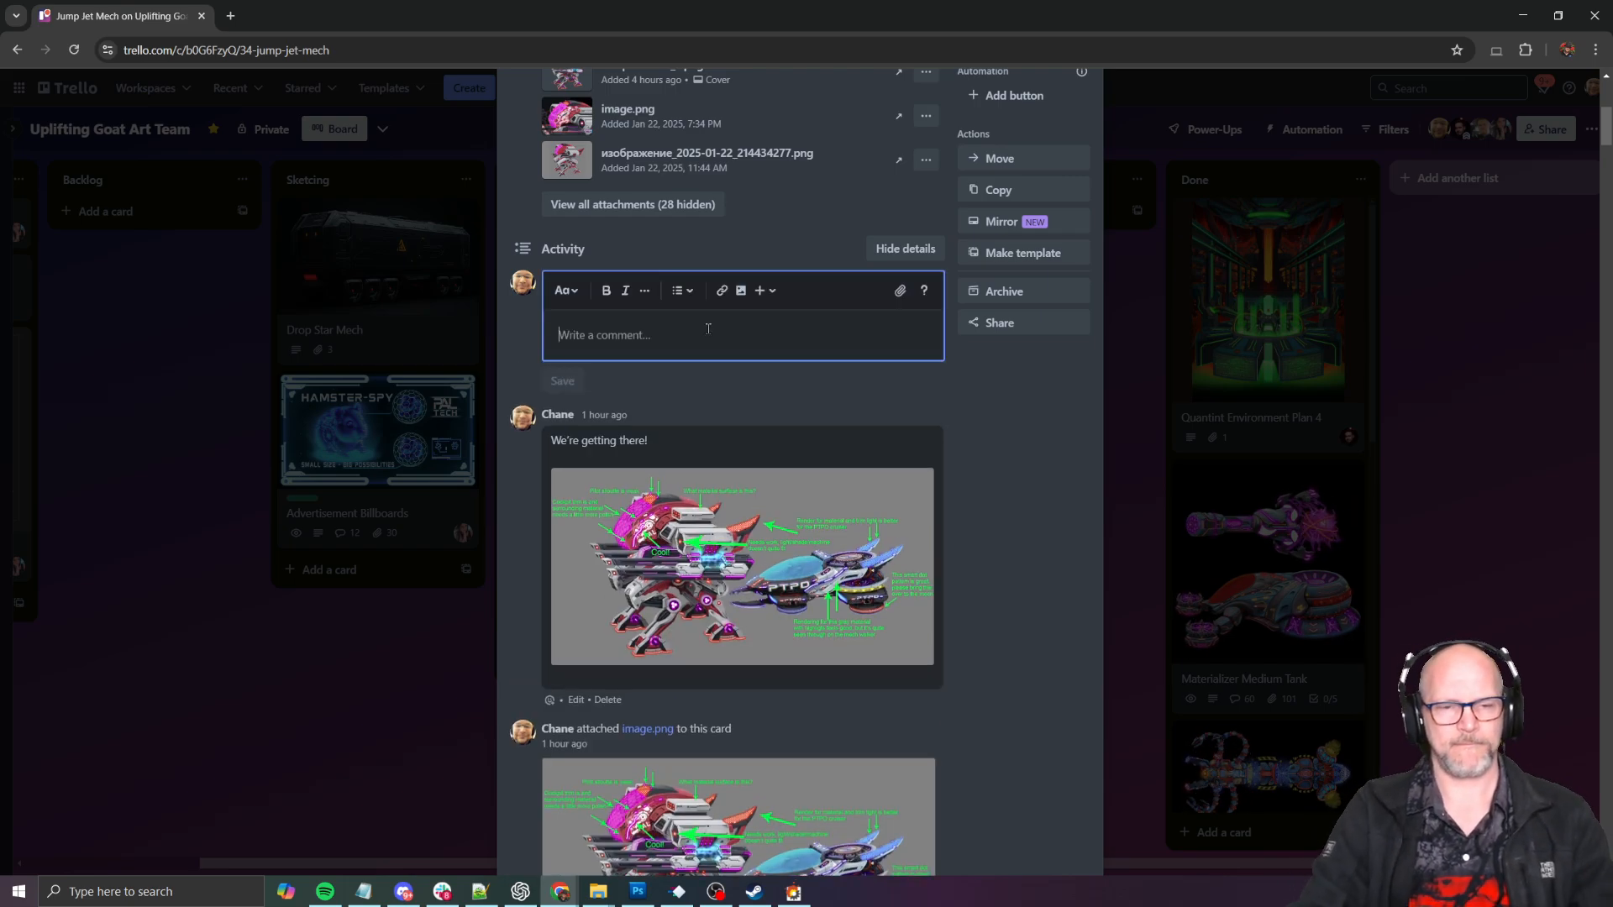
{"action": "key", "text": "Return"}
{"action": "left_click", "coordinate": [684, 291]}
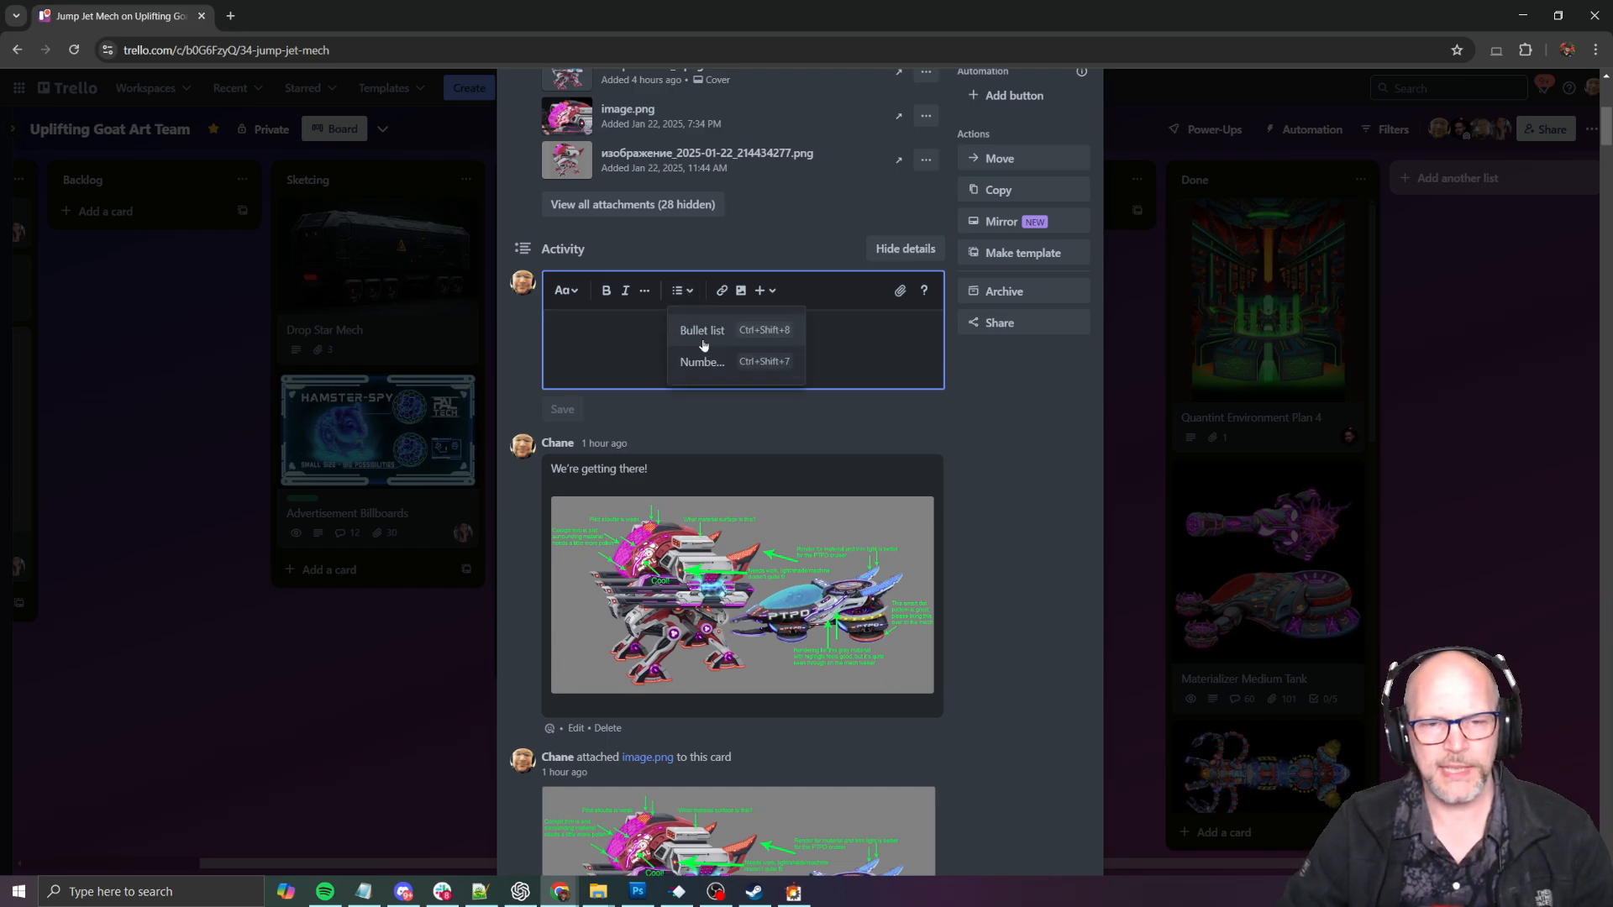
{"action": "left_click", "coordinate": [699, 331]}
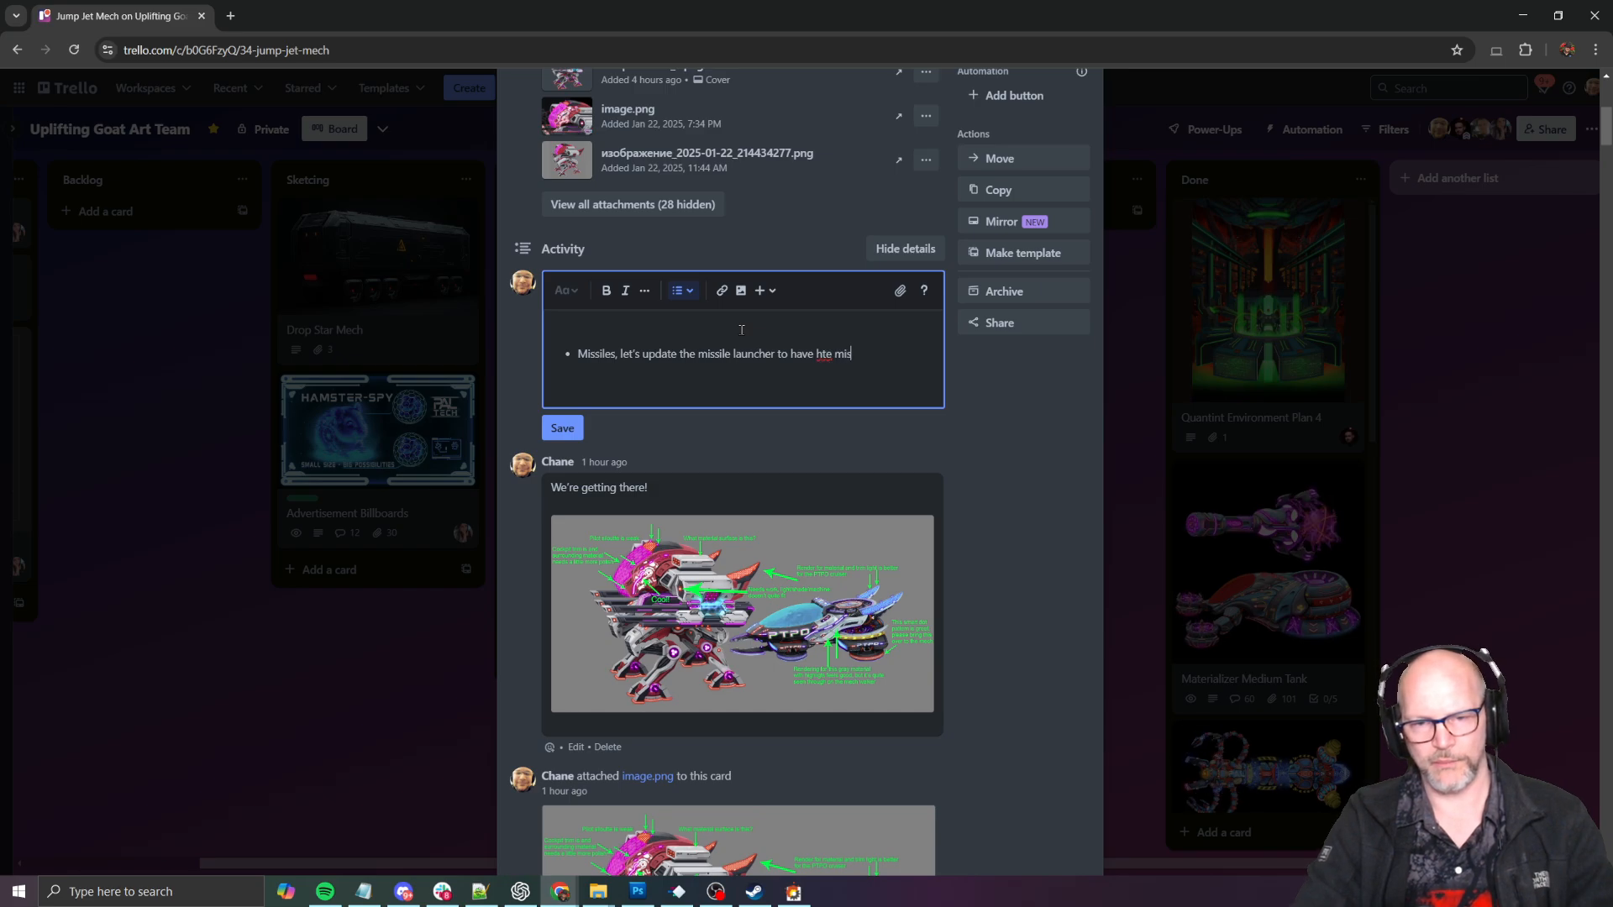
{"action": "type", "text": "the"}
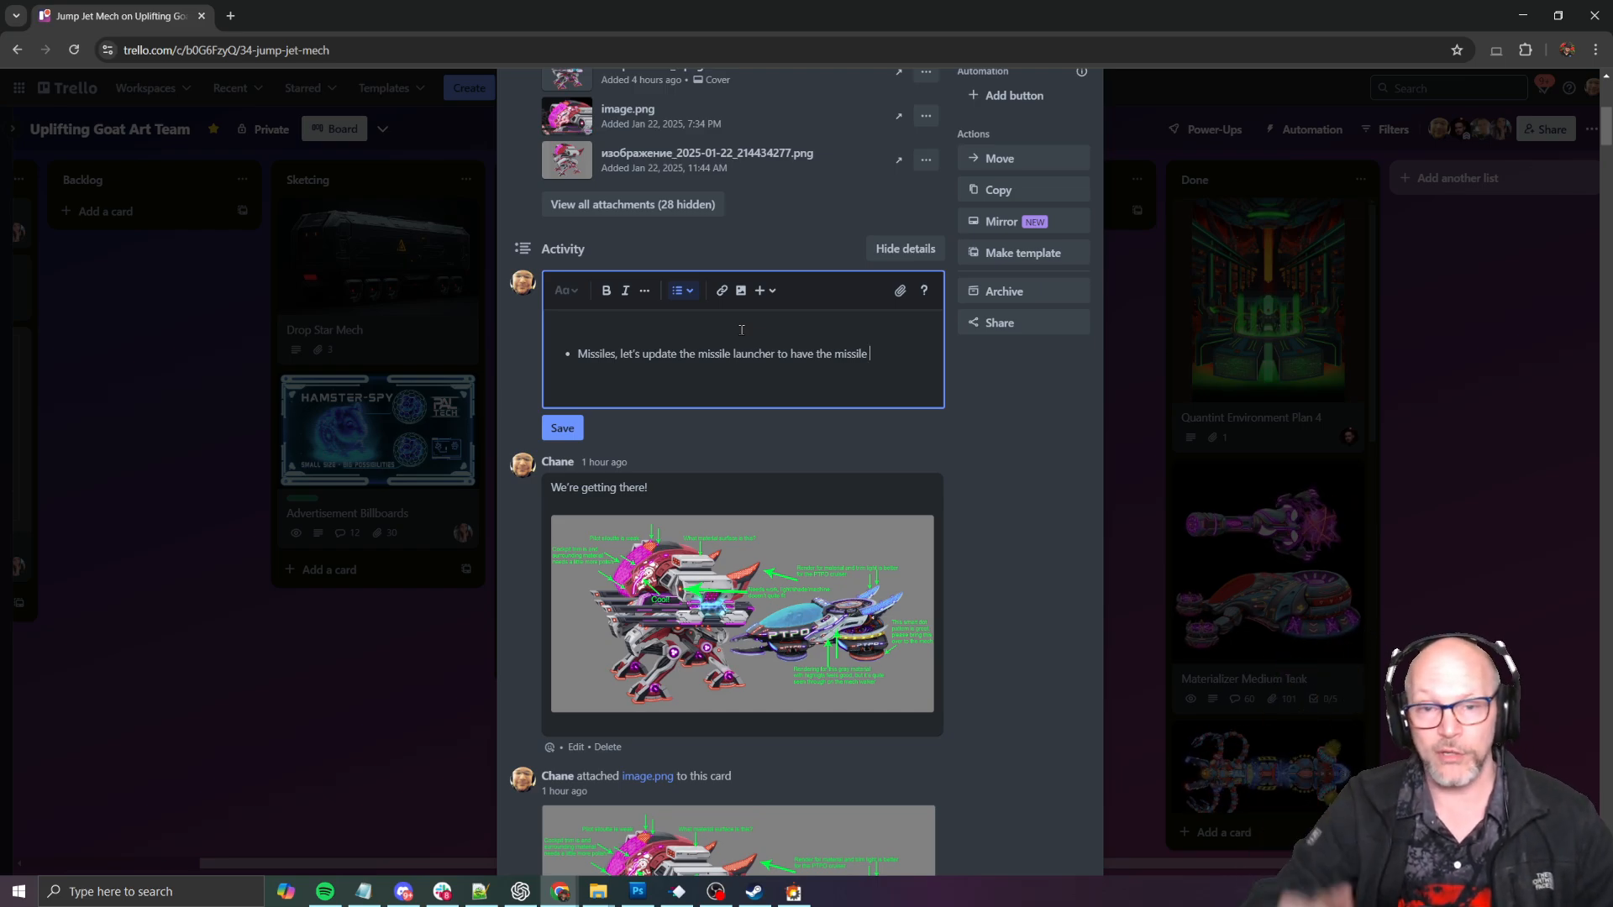
{"action": "key", "text": "Return"}
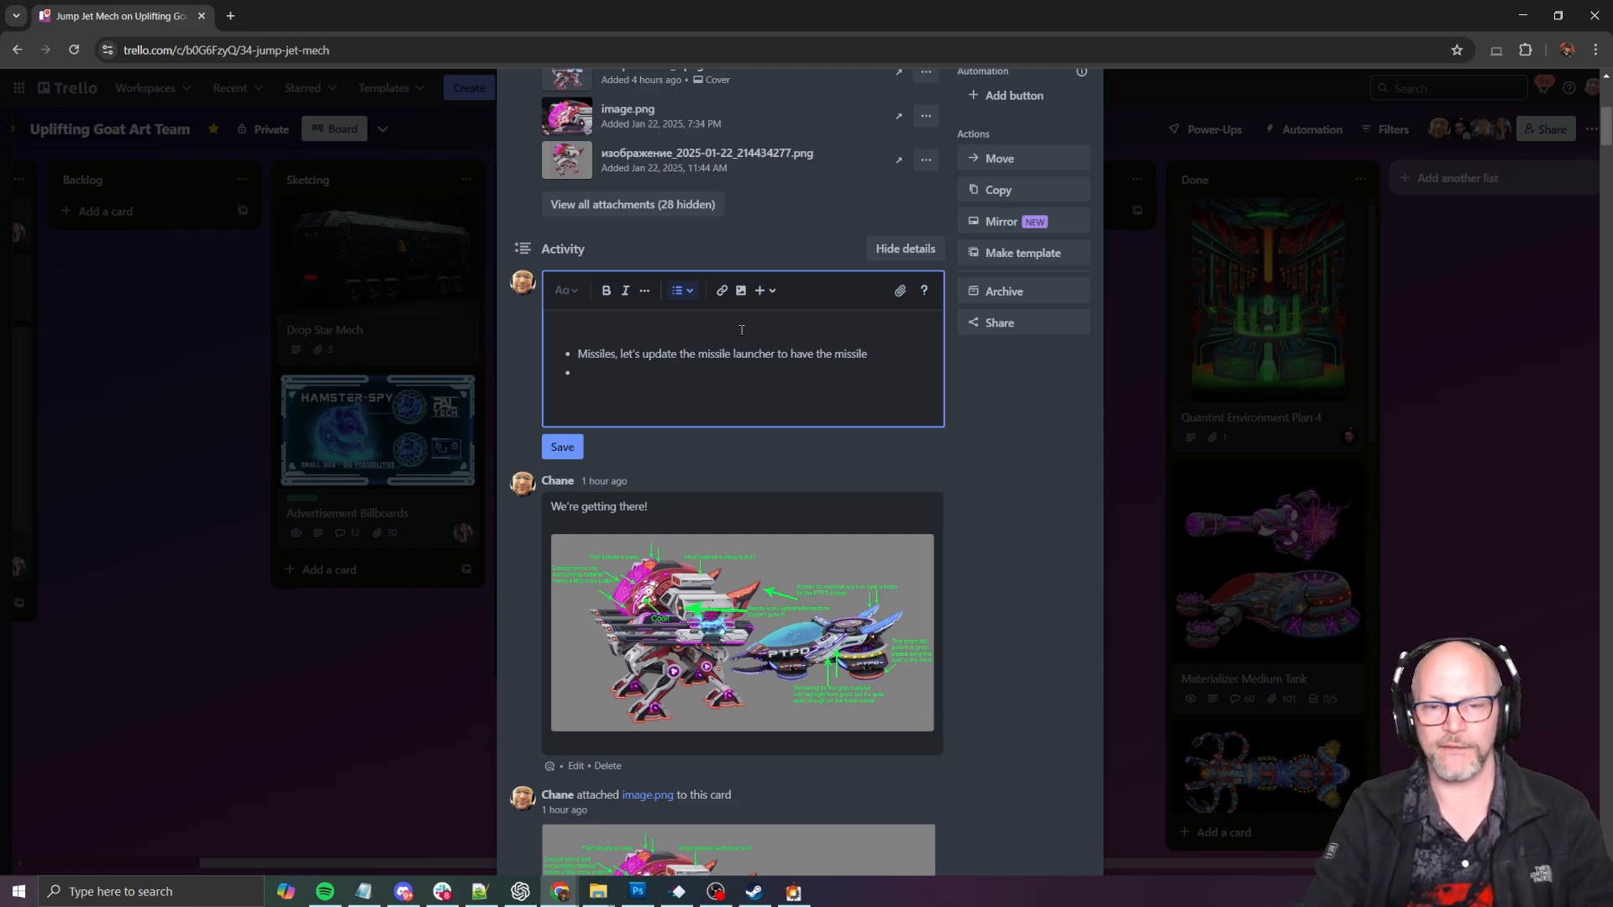
- Reword the end of the bullet so the launcher is updated "to include the missiles bullet art"
{"action": "key", "text": "ctrl+shift+Right"}
{"action": "type", "text": "include the"}
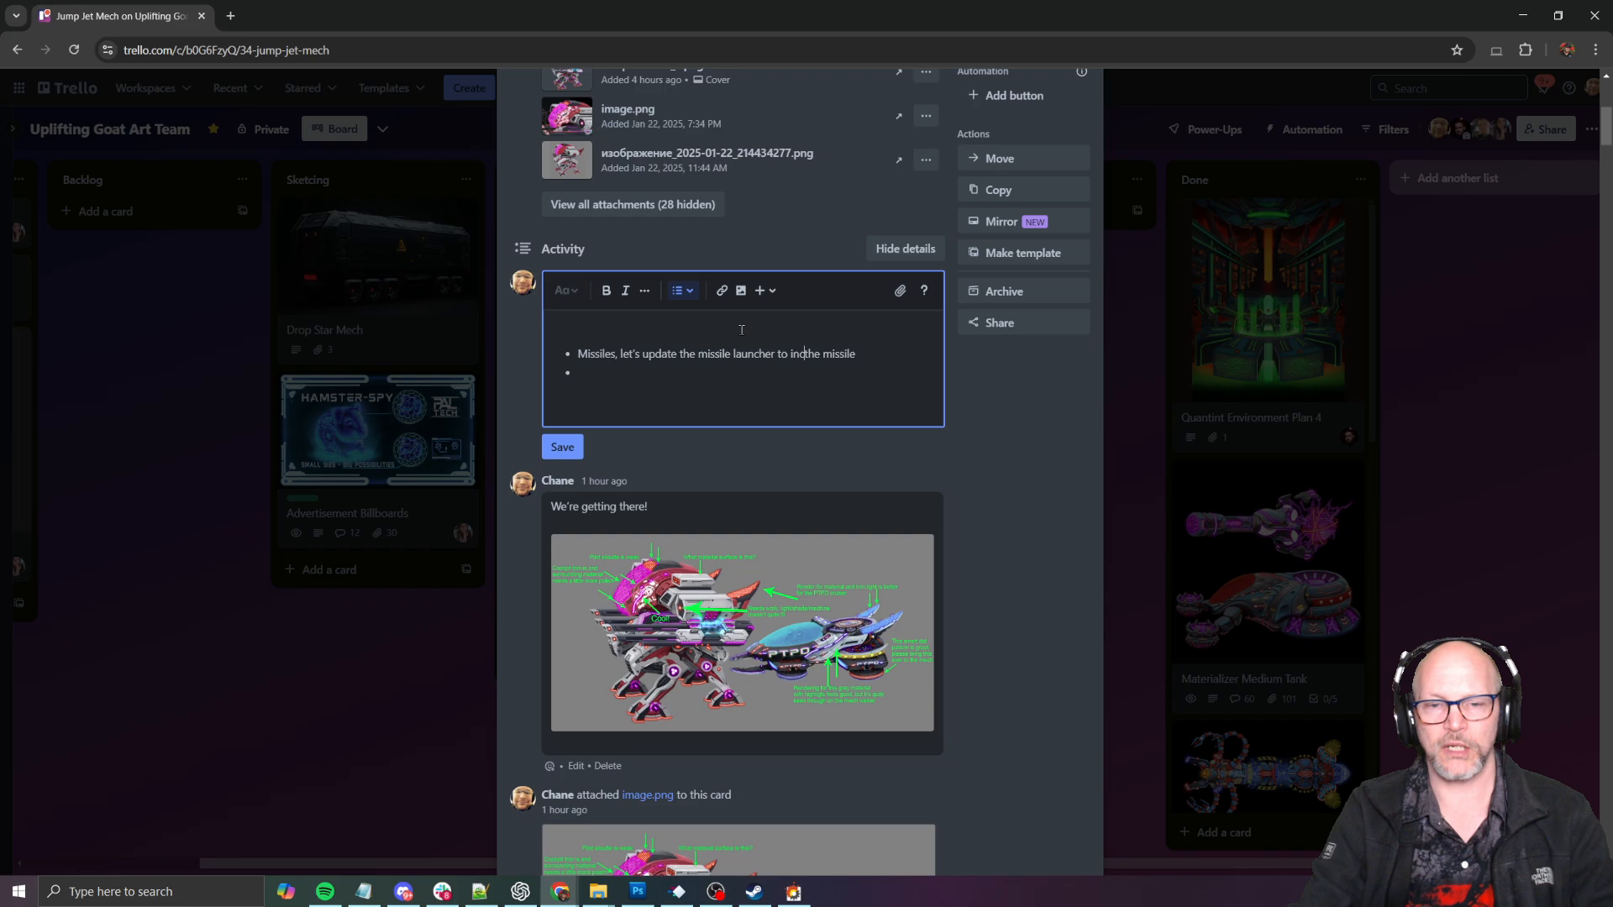
{"action": "key", "text": "ctrl+shift+Right"}
{"action": "key", "text": "BackSpace"}
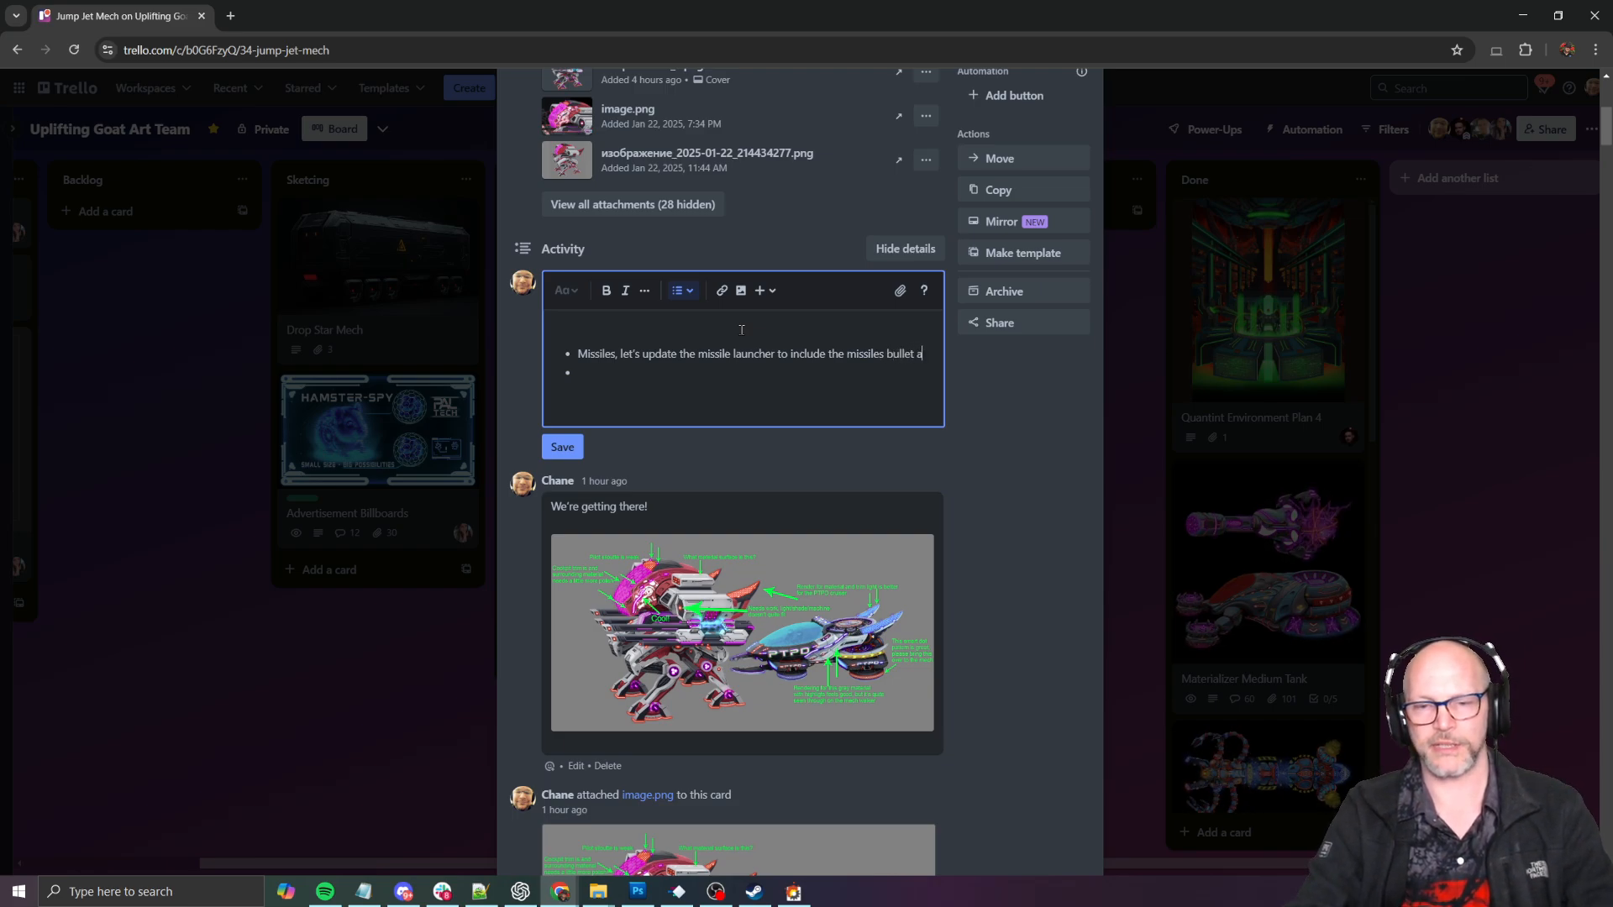
{"action": "type", "text": "rt"}
{"action": "key", "text": "Return"}
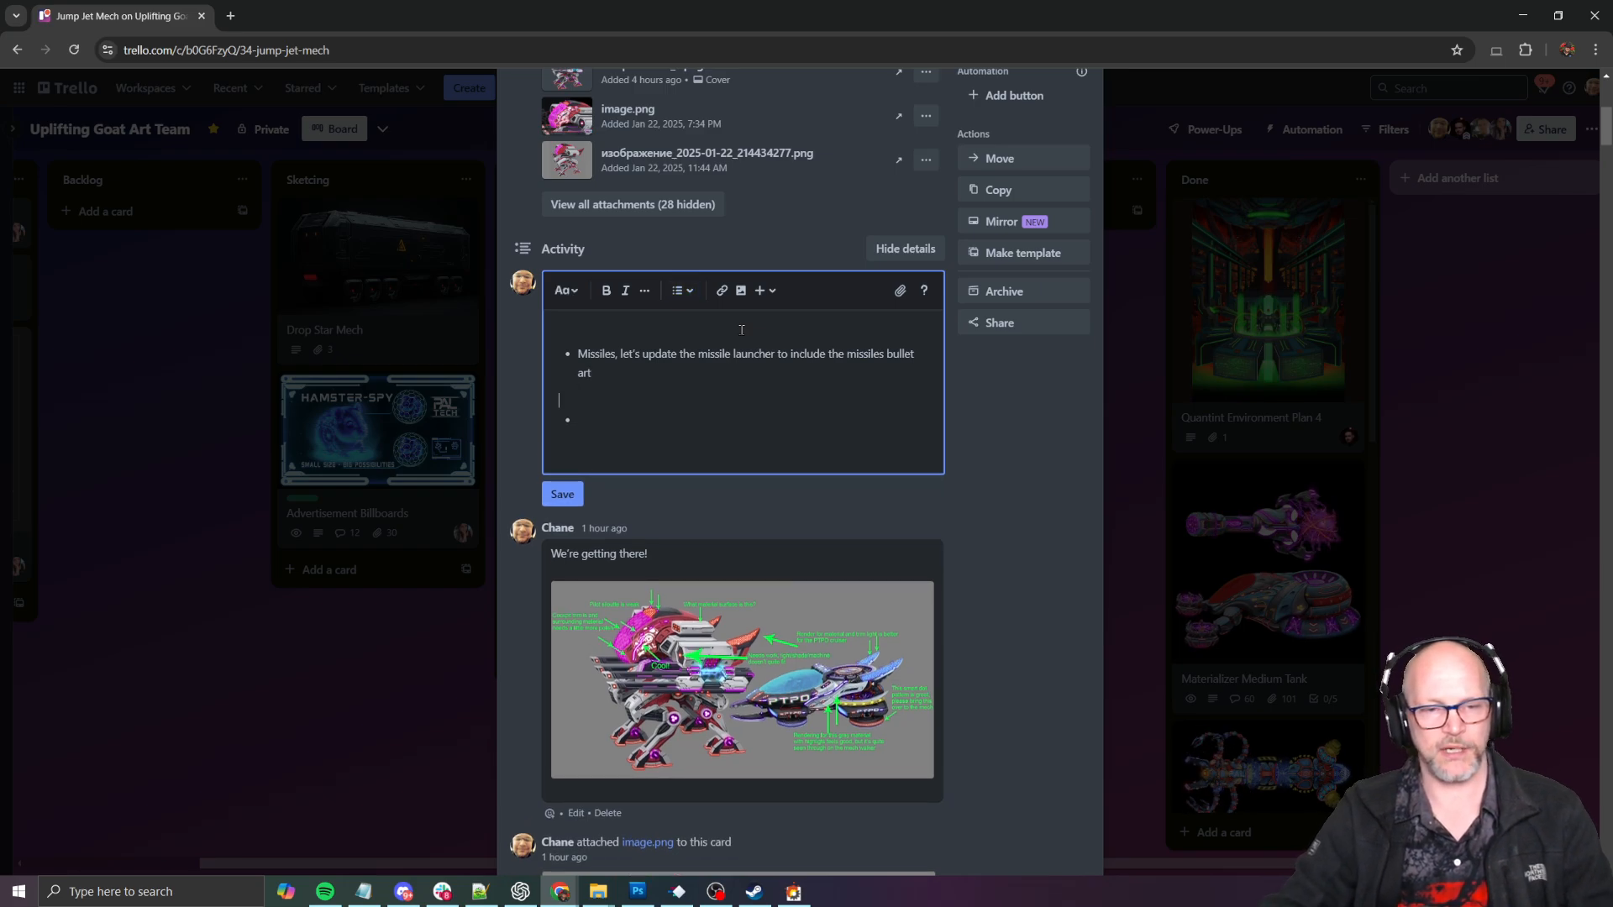
- Switch to SHMUP Creator, playtest the boss and capture a screenshot of the mech firing its missile volley, then return to the level editor
{"action": "key", "text": "alt+Tab"}
{"action": "scroll", "coordinate": [915, 426], "scroll_direction": "down", "scroll_amount": 3}
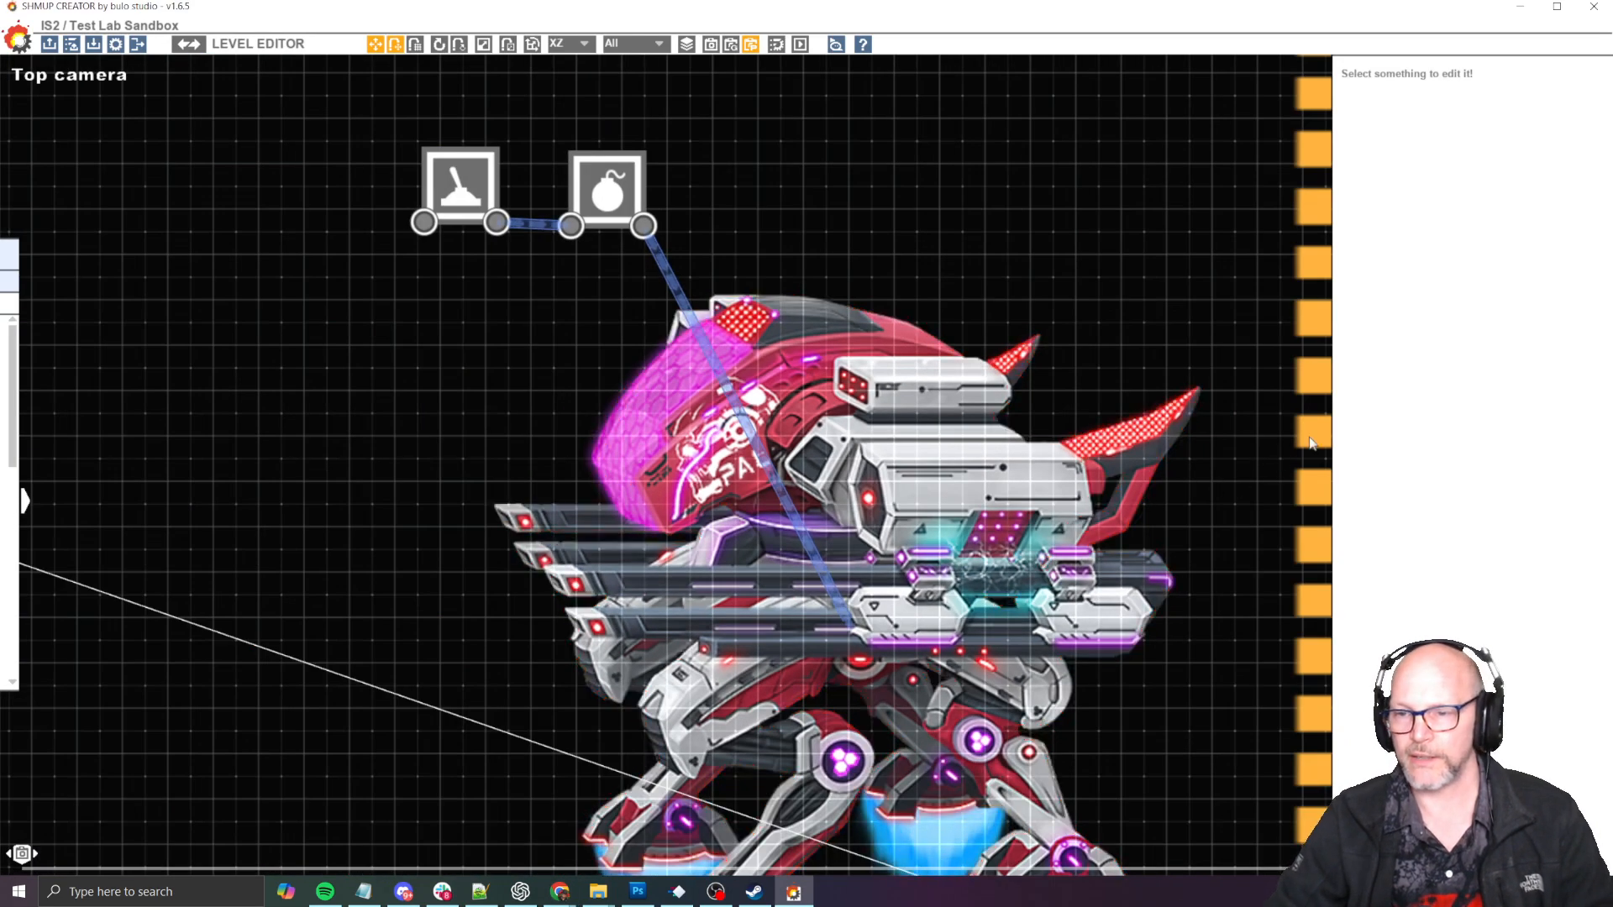
{"action": "key", "text": "F5"}
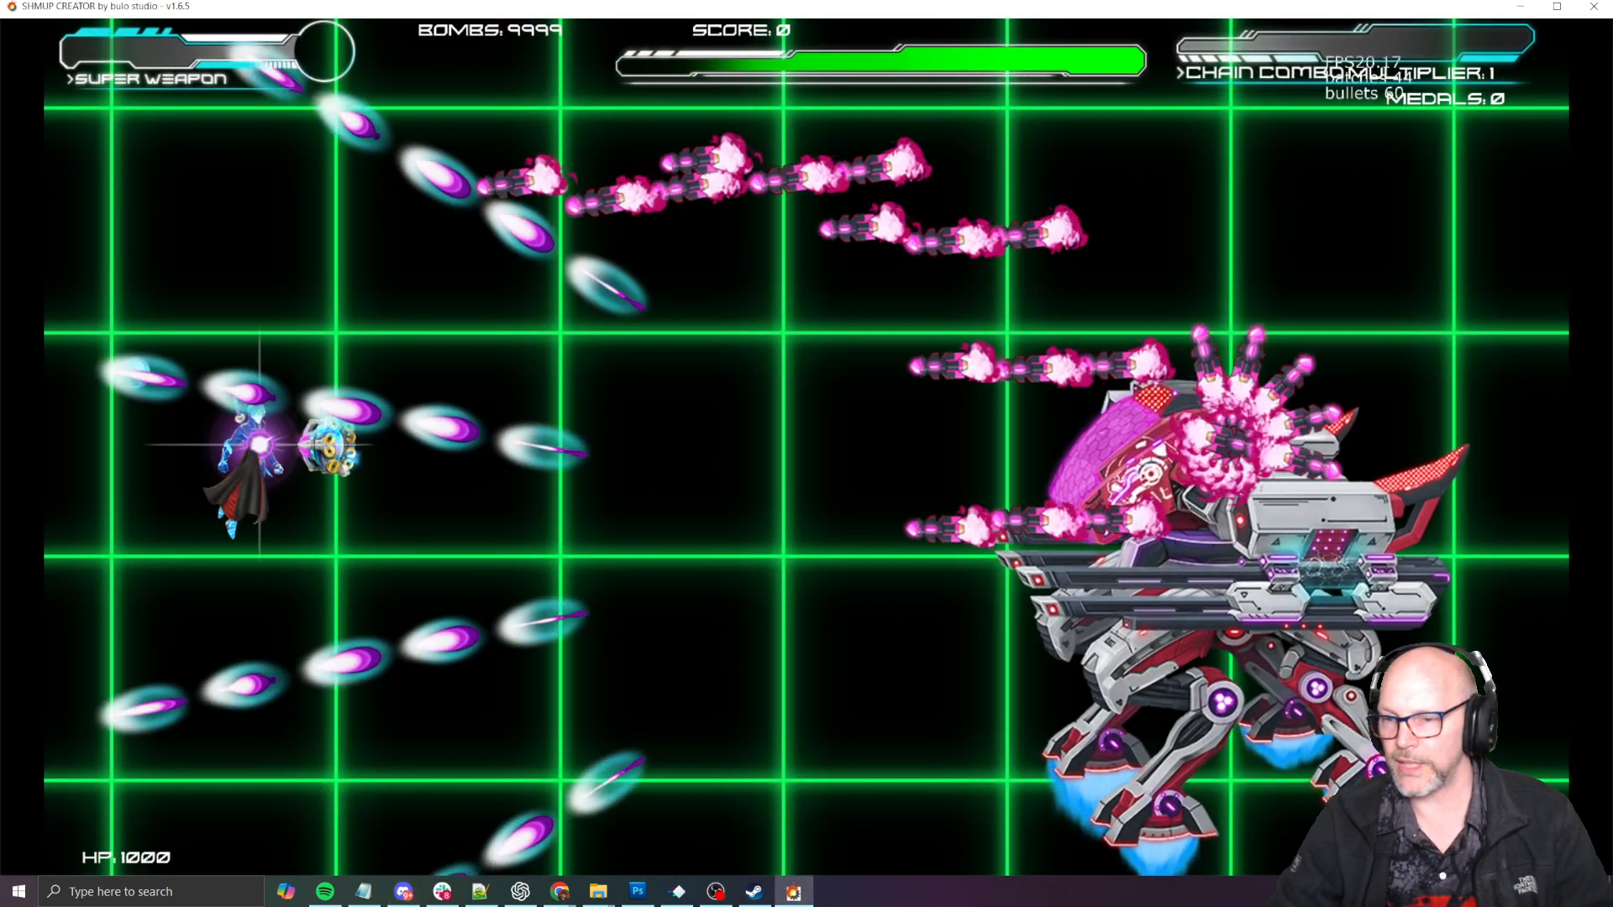
{"action": "key", "text": "super+shift+s"}
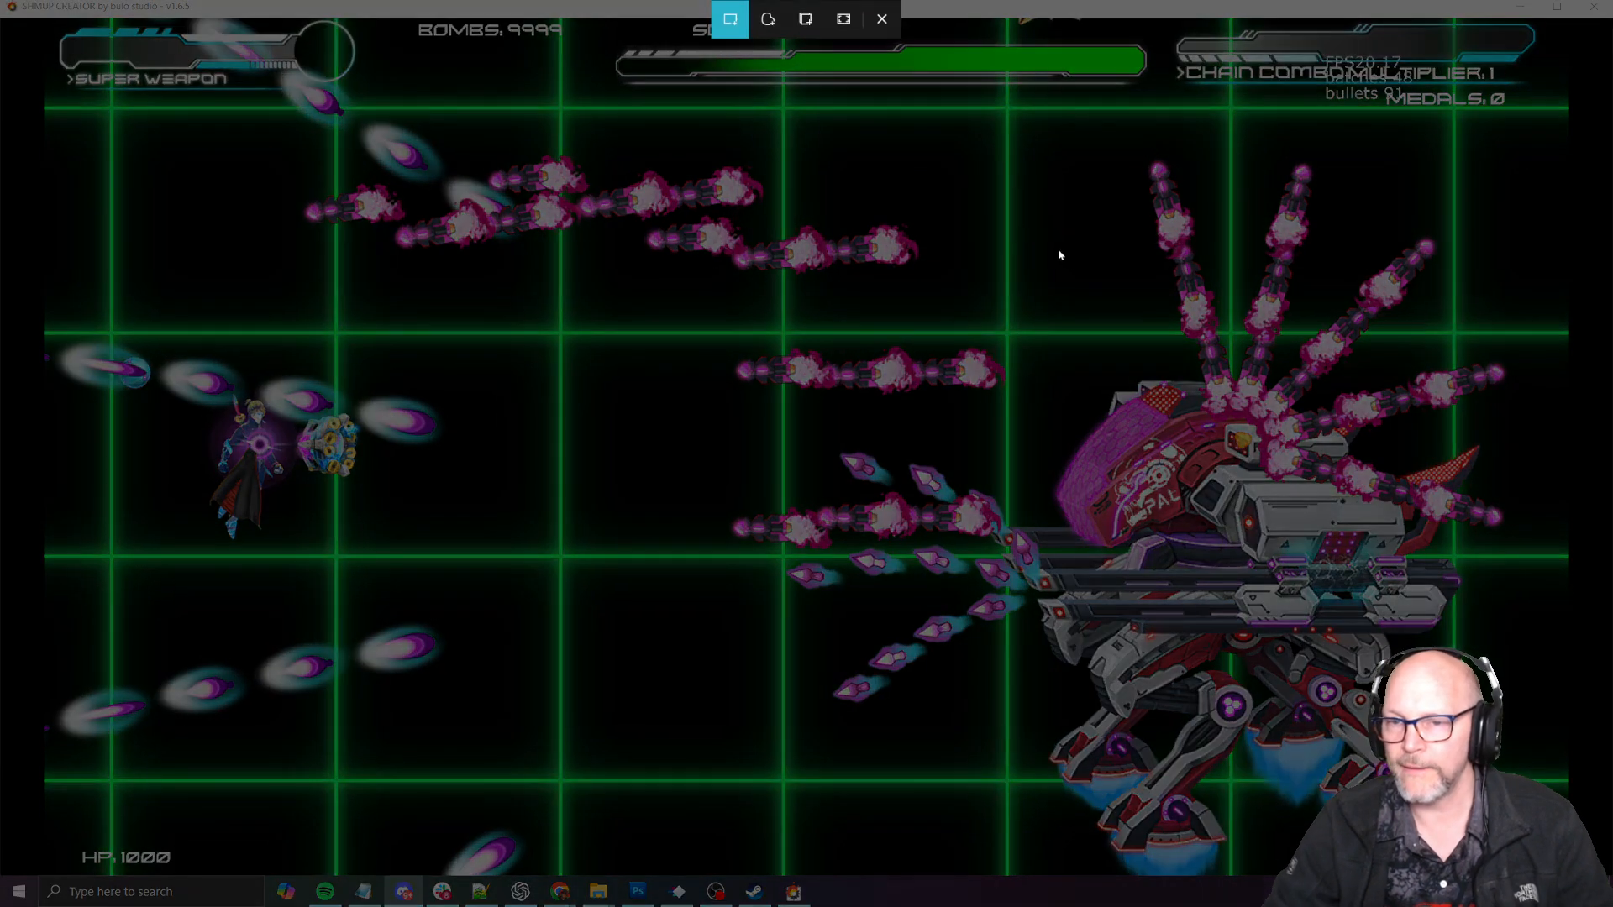
{"action": "left_click_drag", "start_coordinate": [1000, 136], "coordinate": [1557, 870]}
{"action": "key", "text": "Escape"}
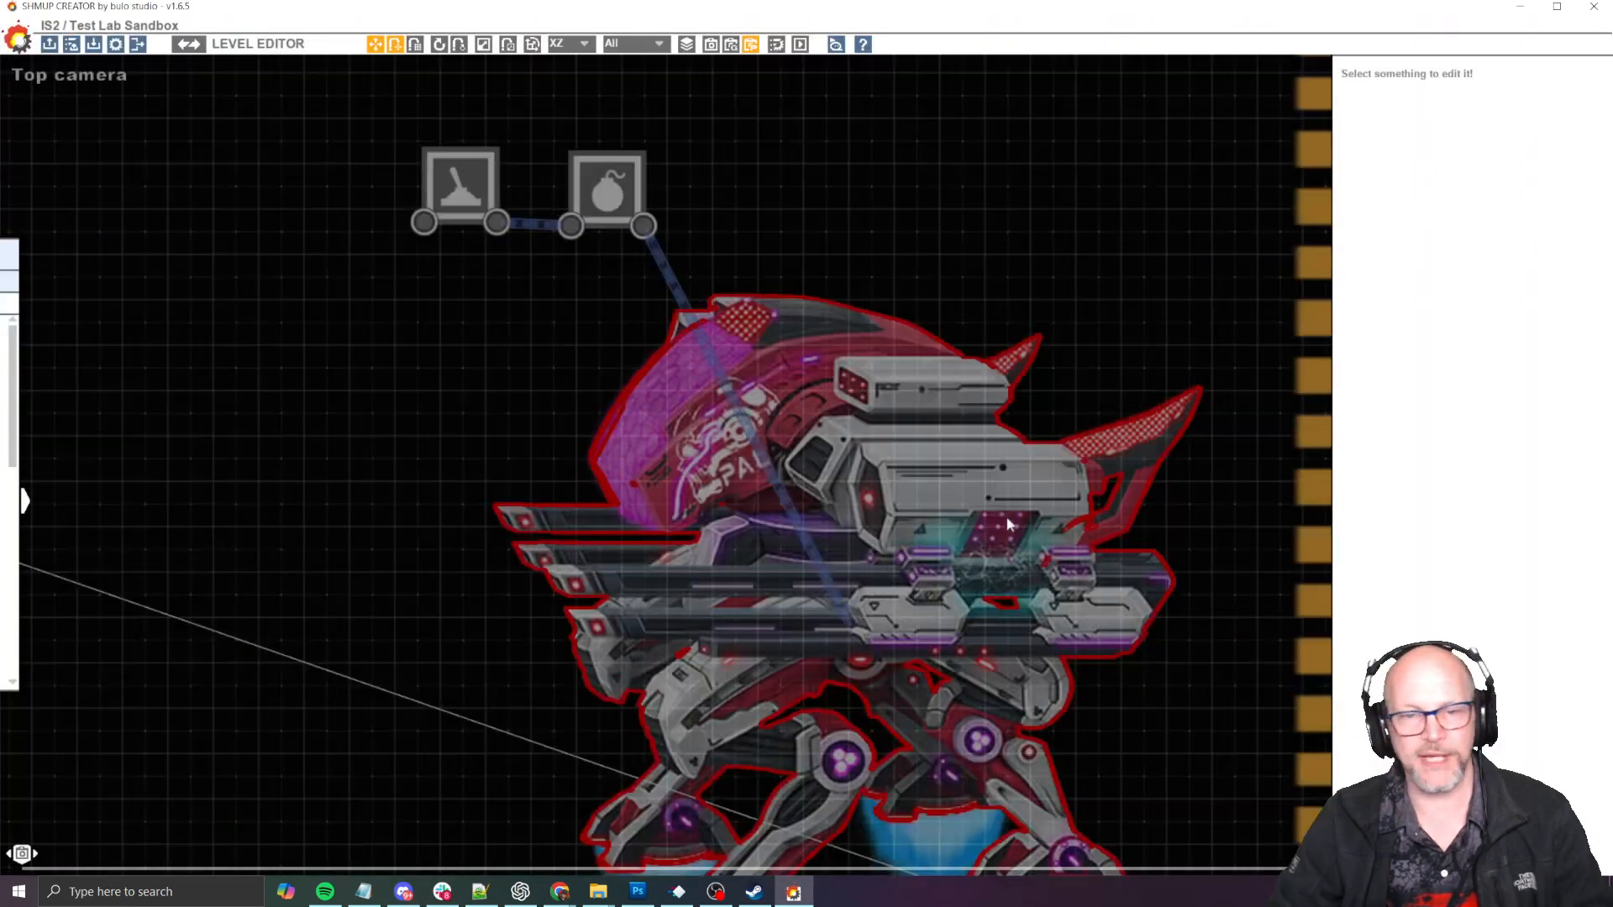
- Switch back to the Trello card, paste the missile screenshot beneath the bullet and save the comment, then reopen it for editing
{"action": "key", "text": "alt+Tab"}
{"action": "key", "text": "alt+Tab"}
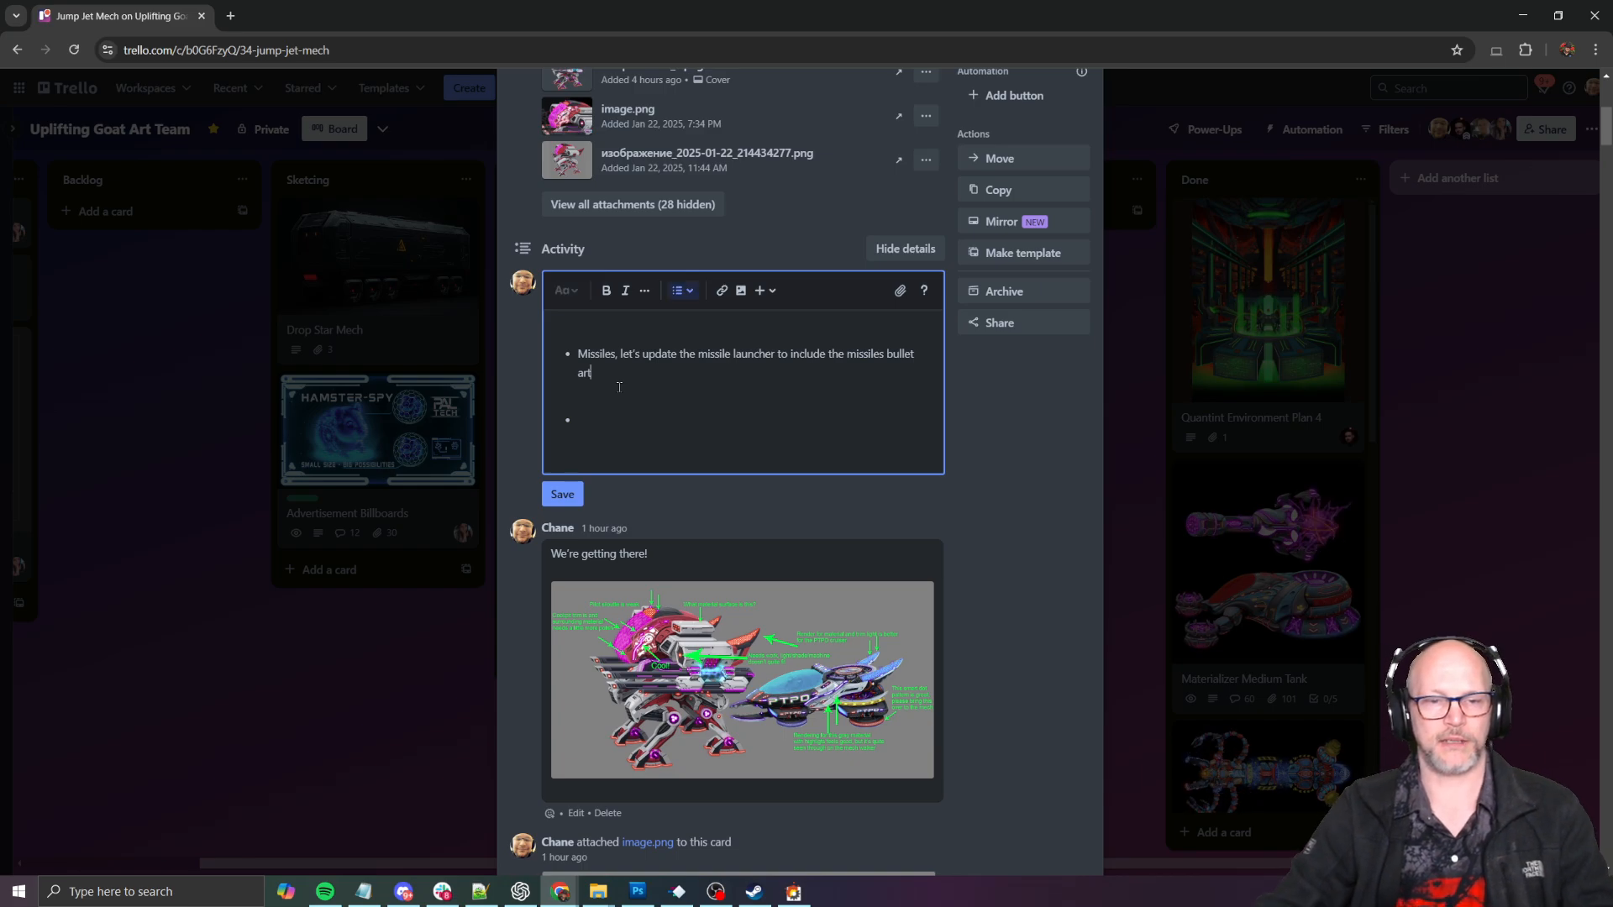
{"action": "key", "text": "Return"}
{"action": "key", "text": "ctrl+v"}
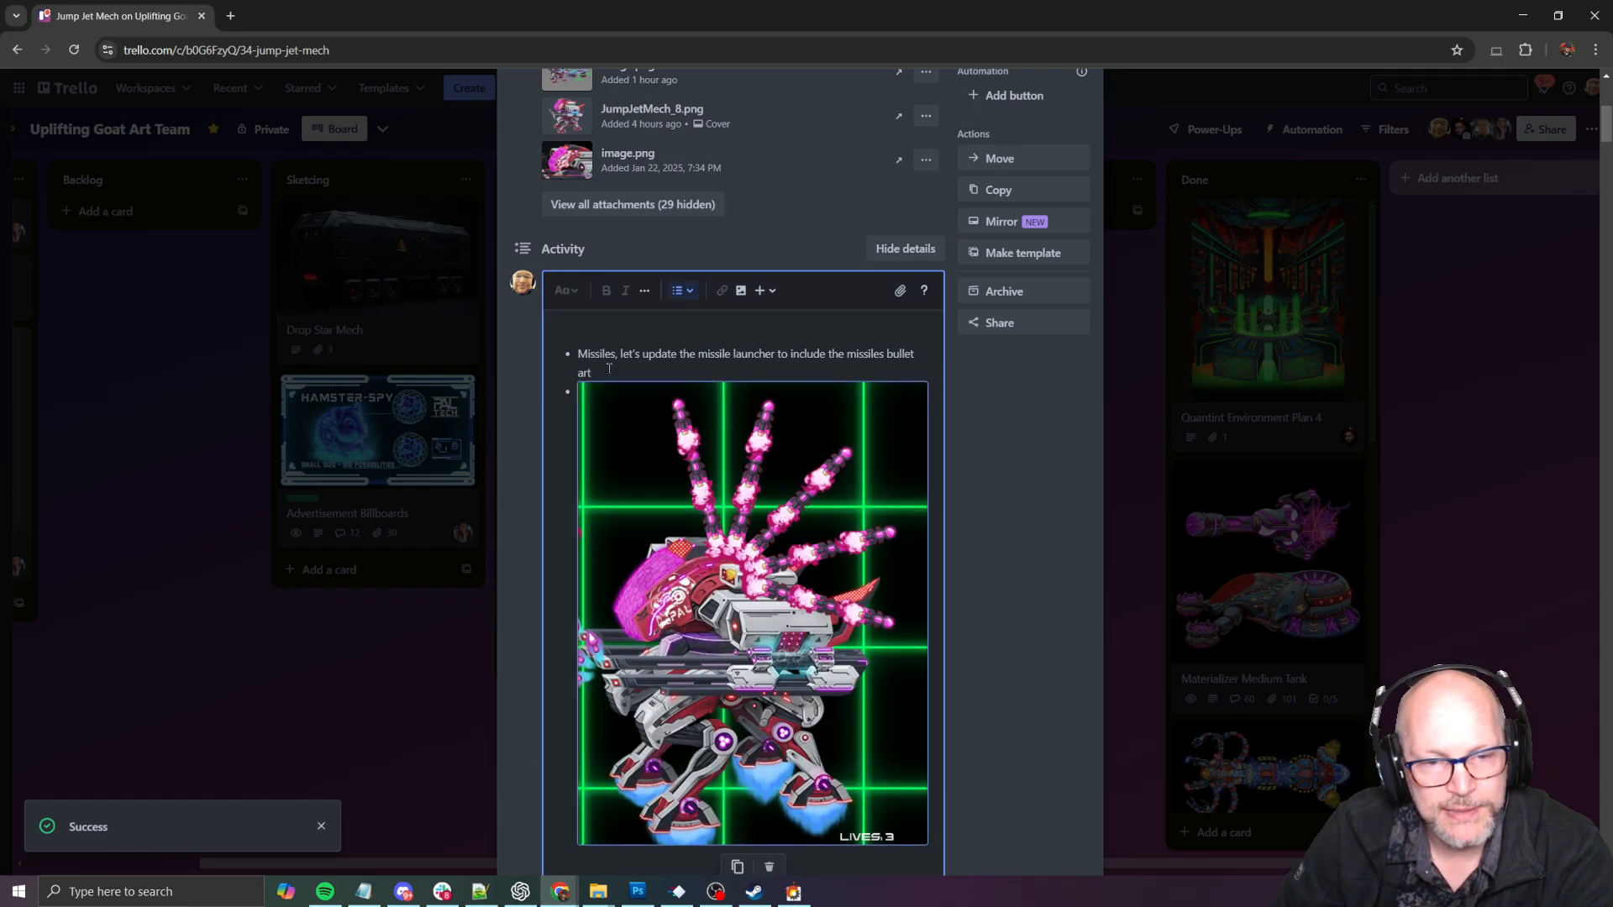
{"action": "left_click", "coordinate": [629, 374]}
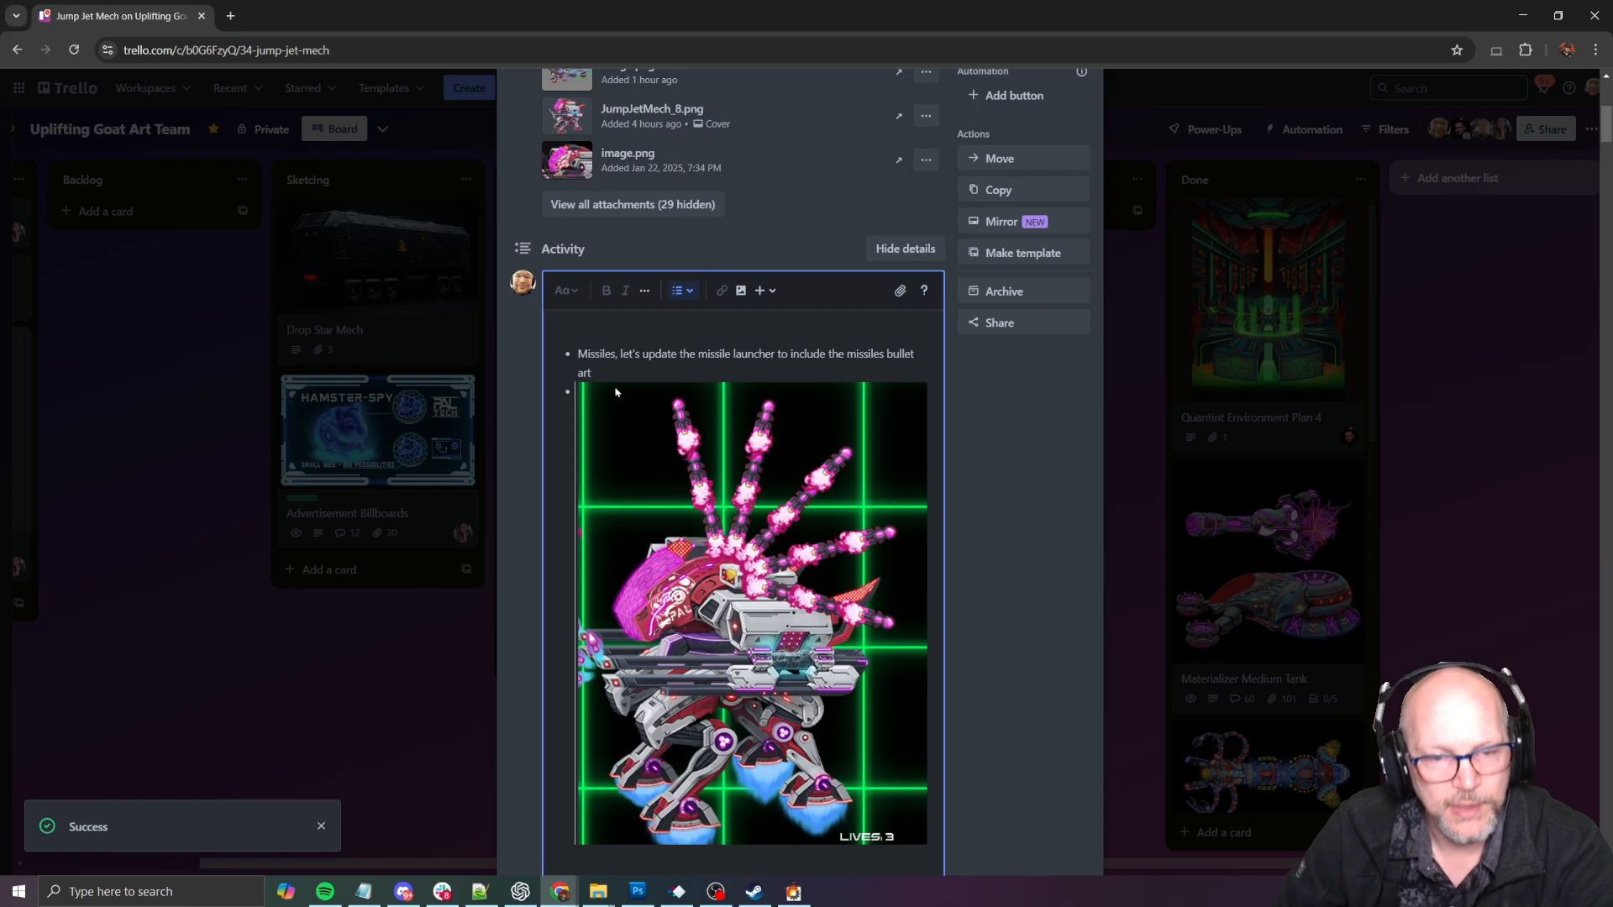
{"action": "key", "text": "BackSpace"}
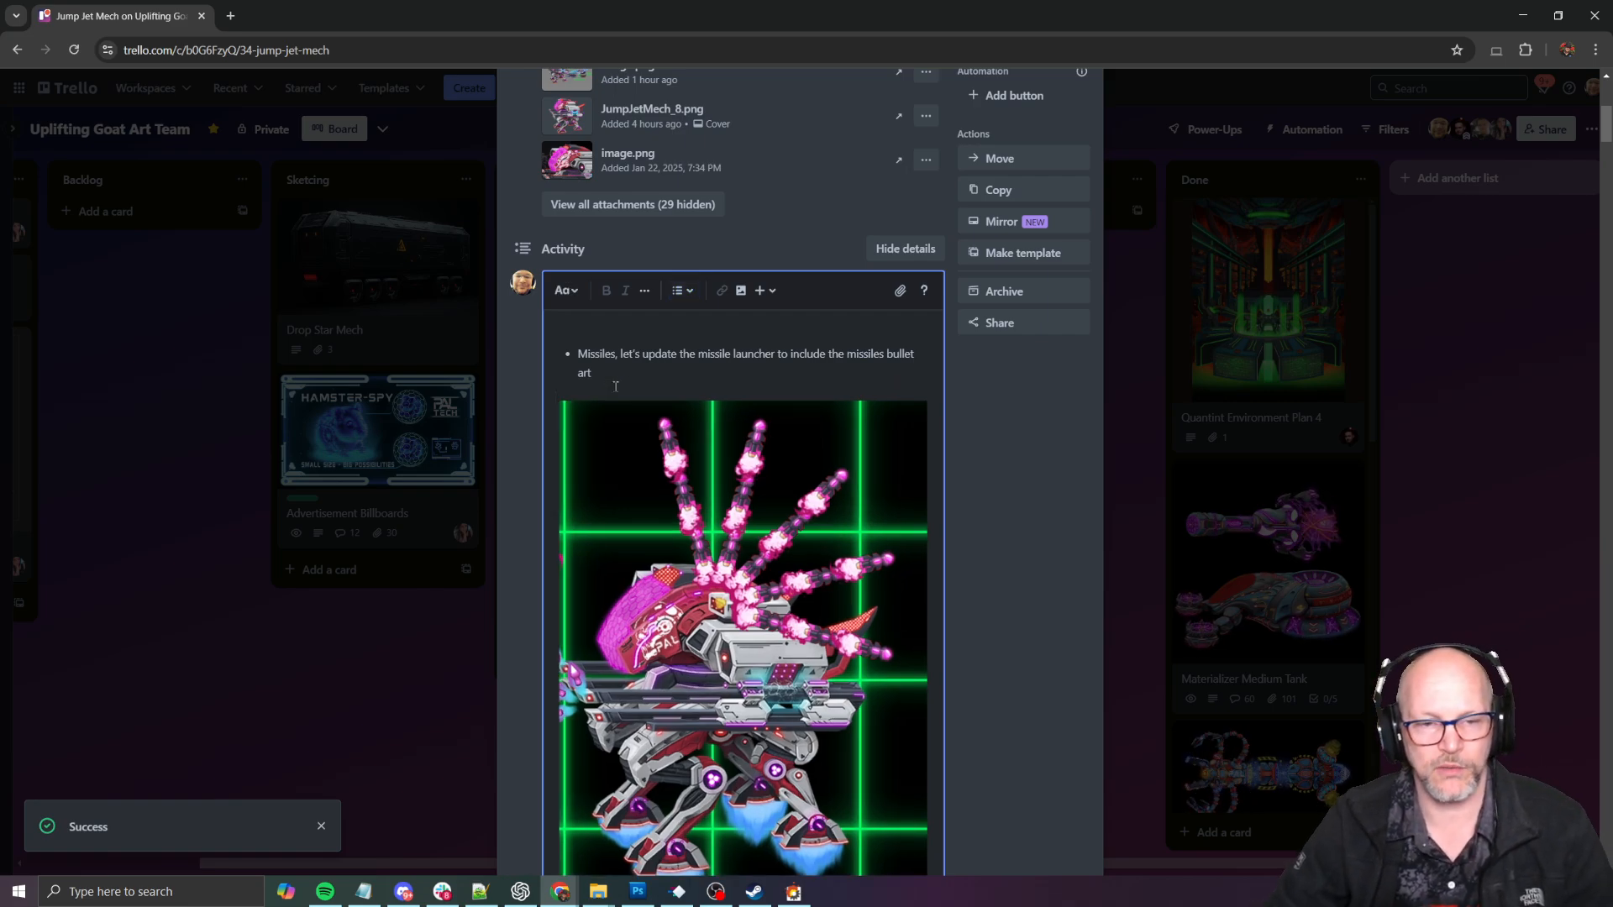
{"action": "key", "text": "ctrl+z"}
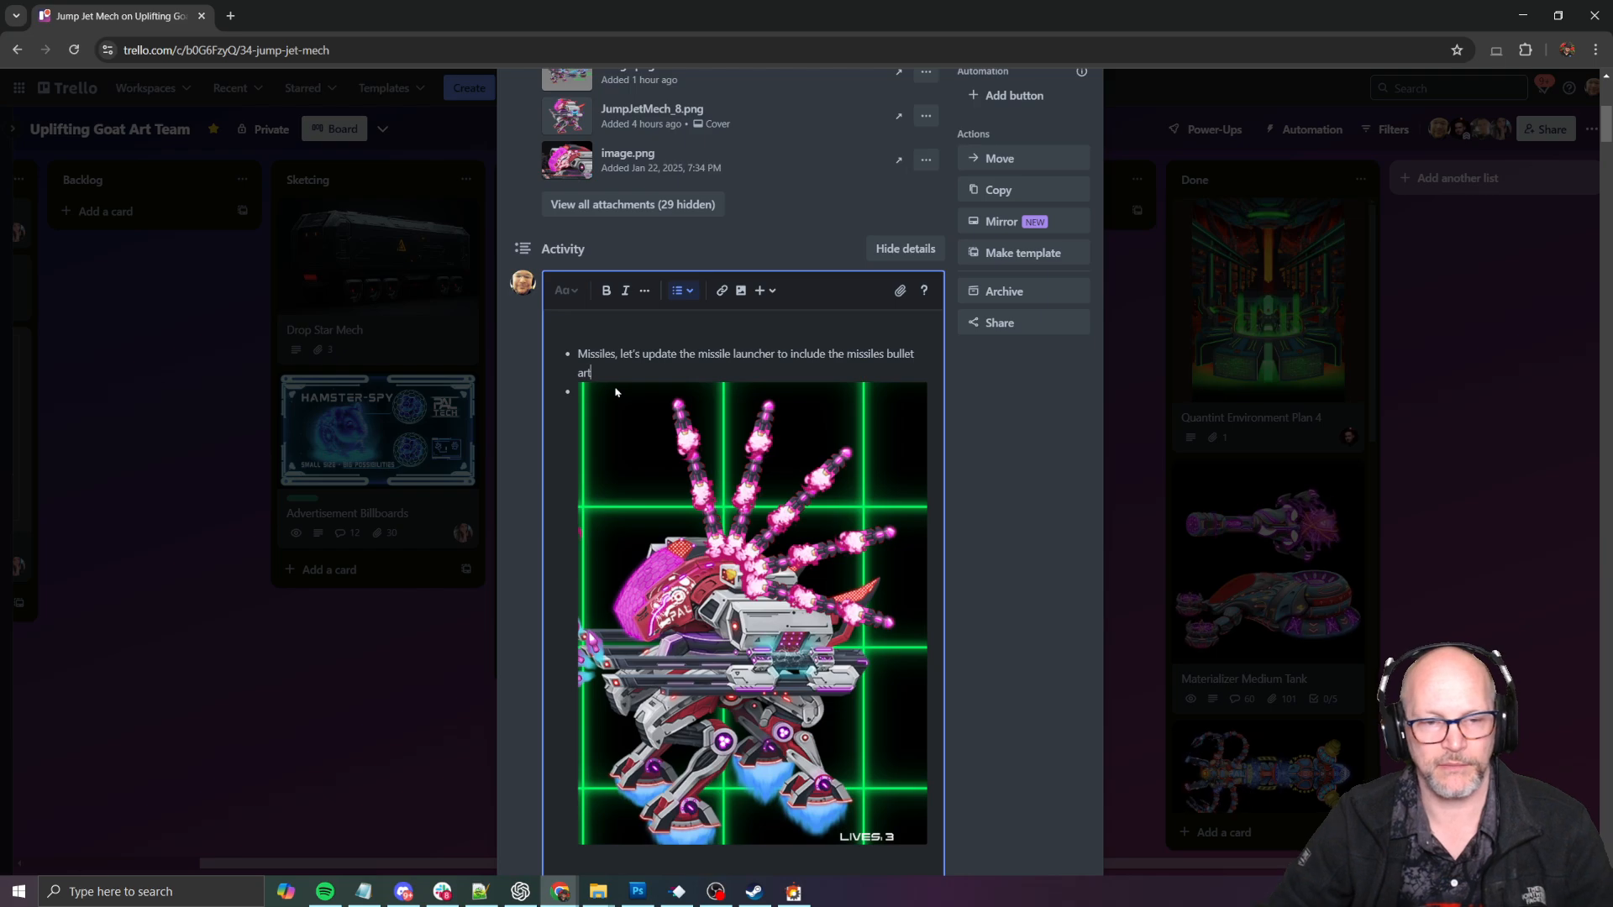
{"action": "scroll", "coordinate": [613, 694], "scroll_direction": "down", "scroll_amount": 2}
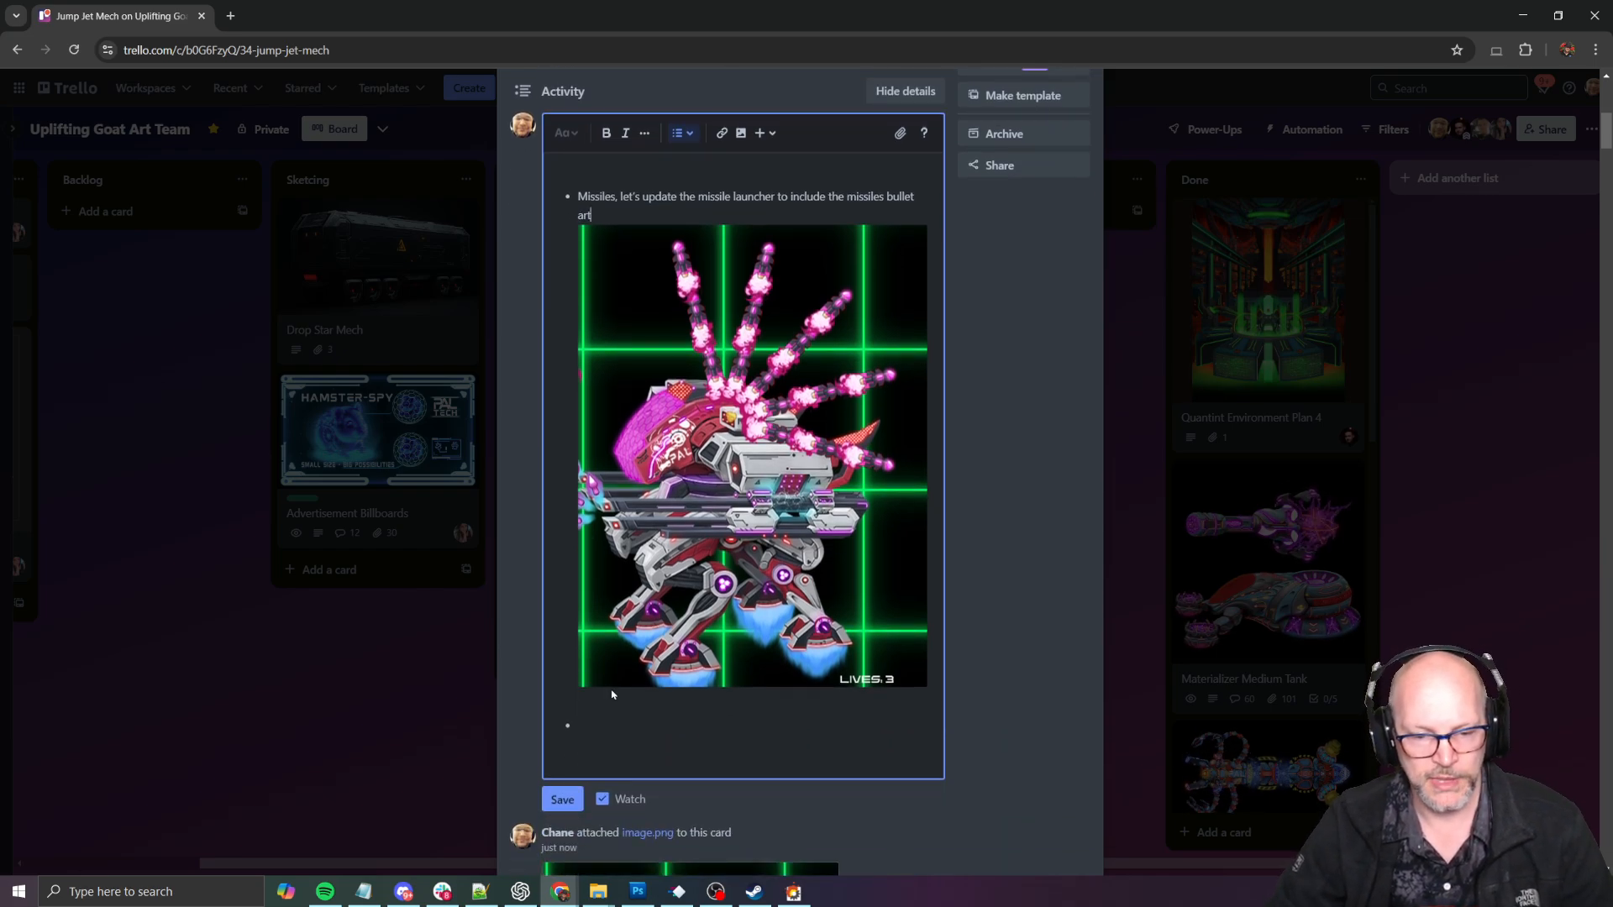
{"action": "left_click", "coordinate": [563, 799]}
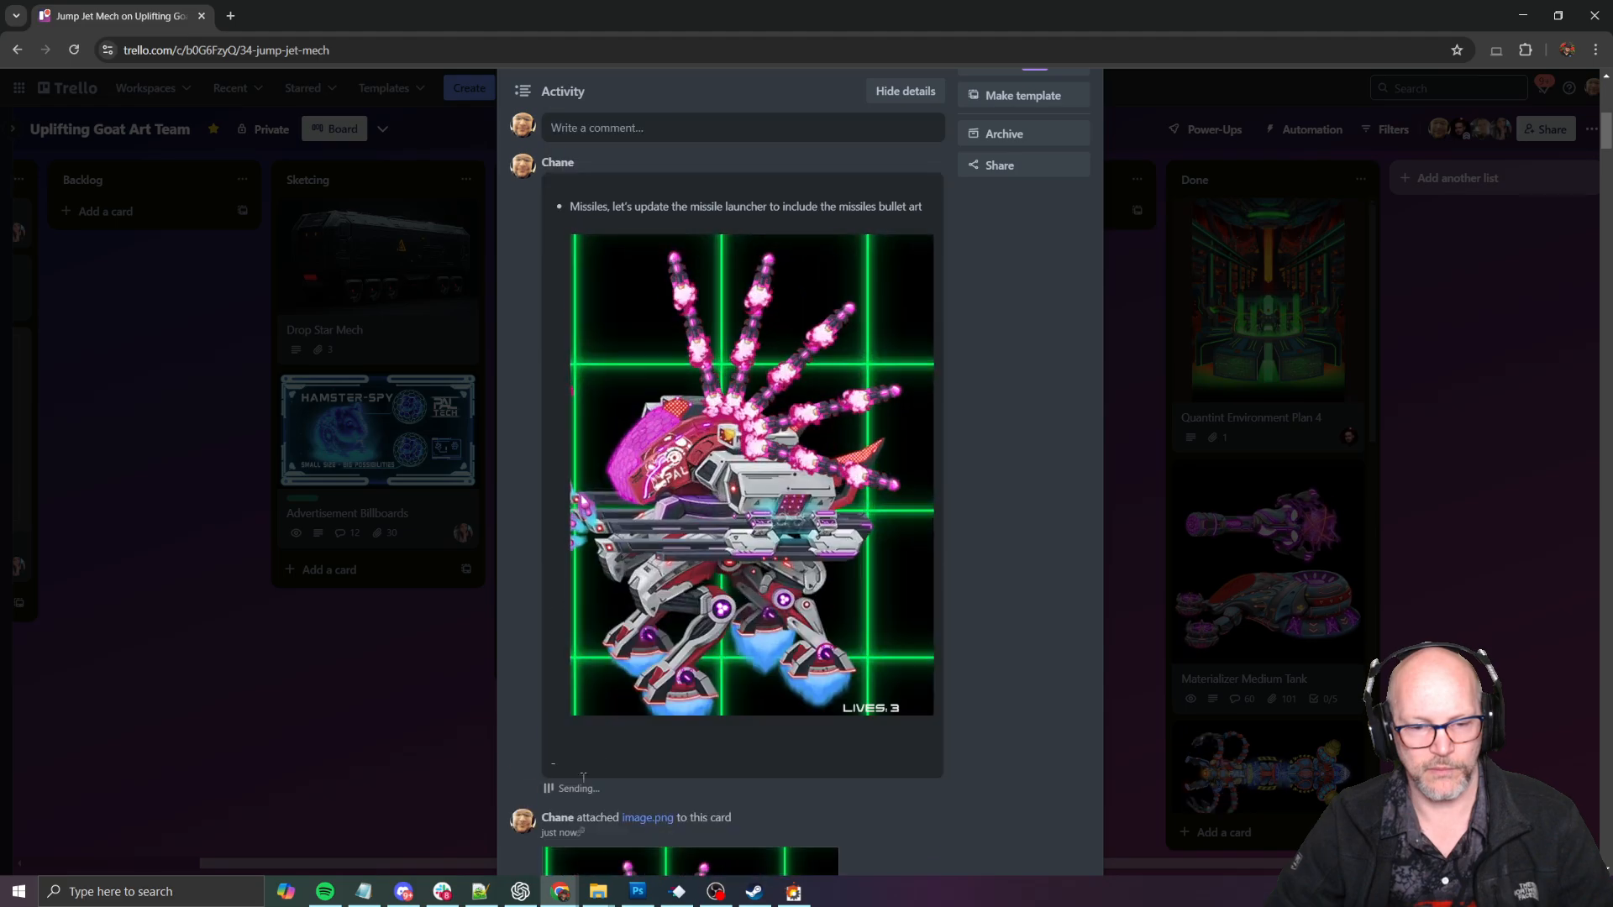
{"action": "scroll", "coordinate": [563, 506], "scroll_direction": "down", "scroll_amount": 4}
{"action": "left_click", "coordinate": [575, 475]}
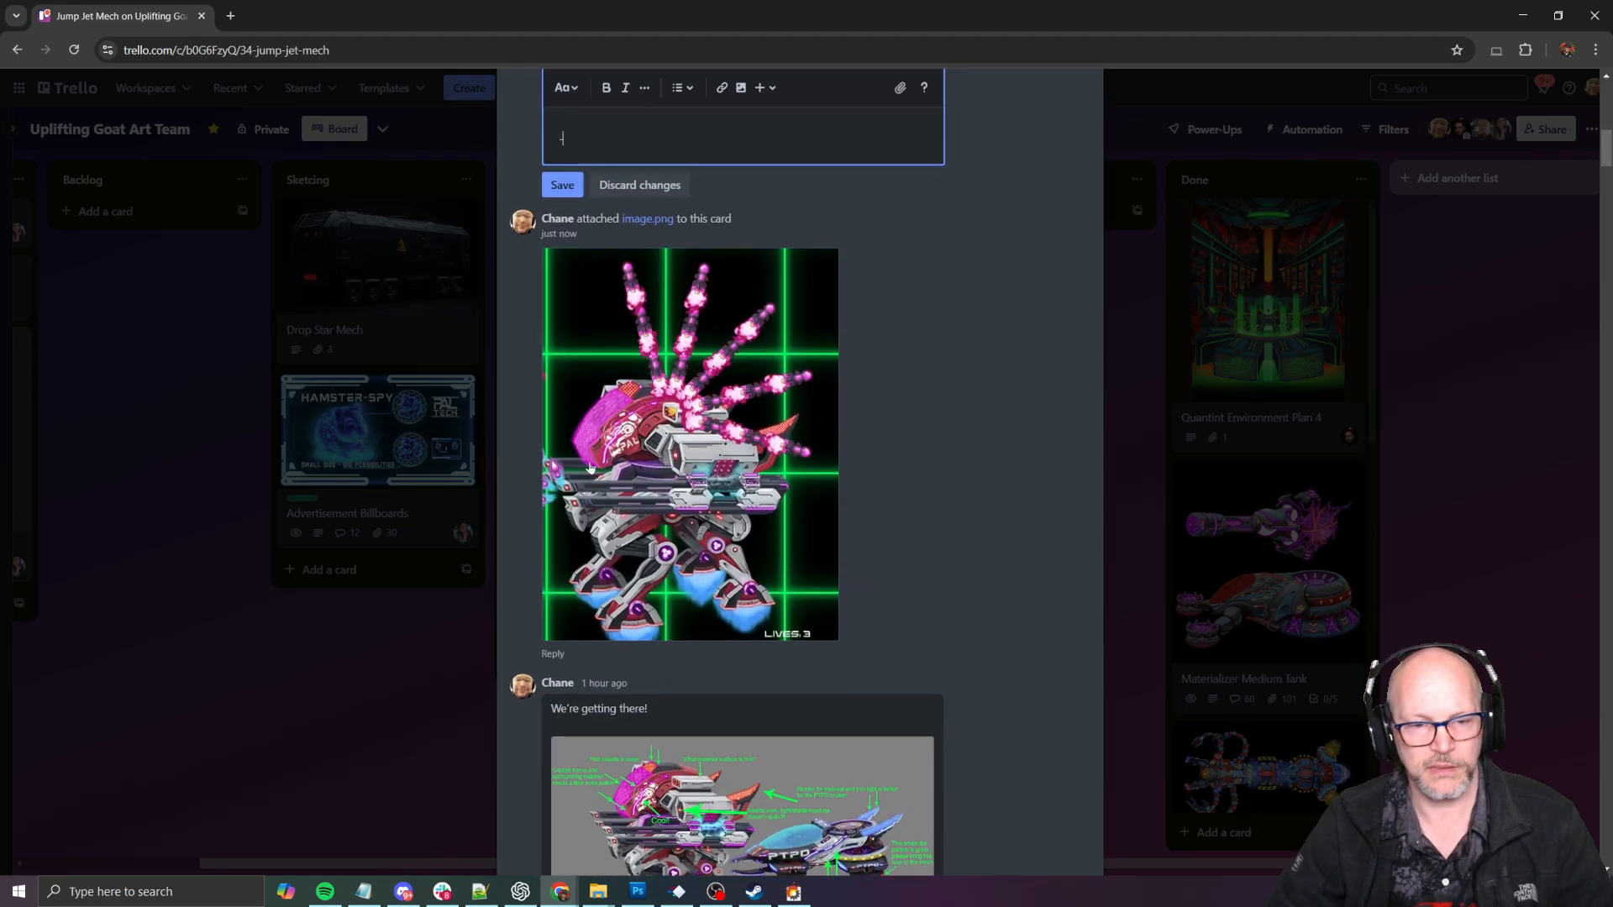
- Switch to SHMUP Creator and playtest the boss to examine its purple laser at the mech's upper body, then return to the level editor
{"action": "key", "text": "super+Tab"}
{"action": "key", "text": "alt+Tab"}
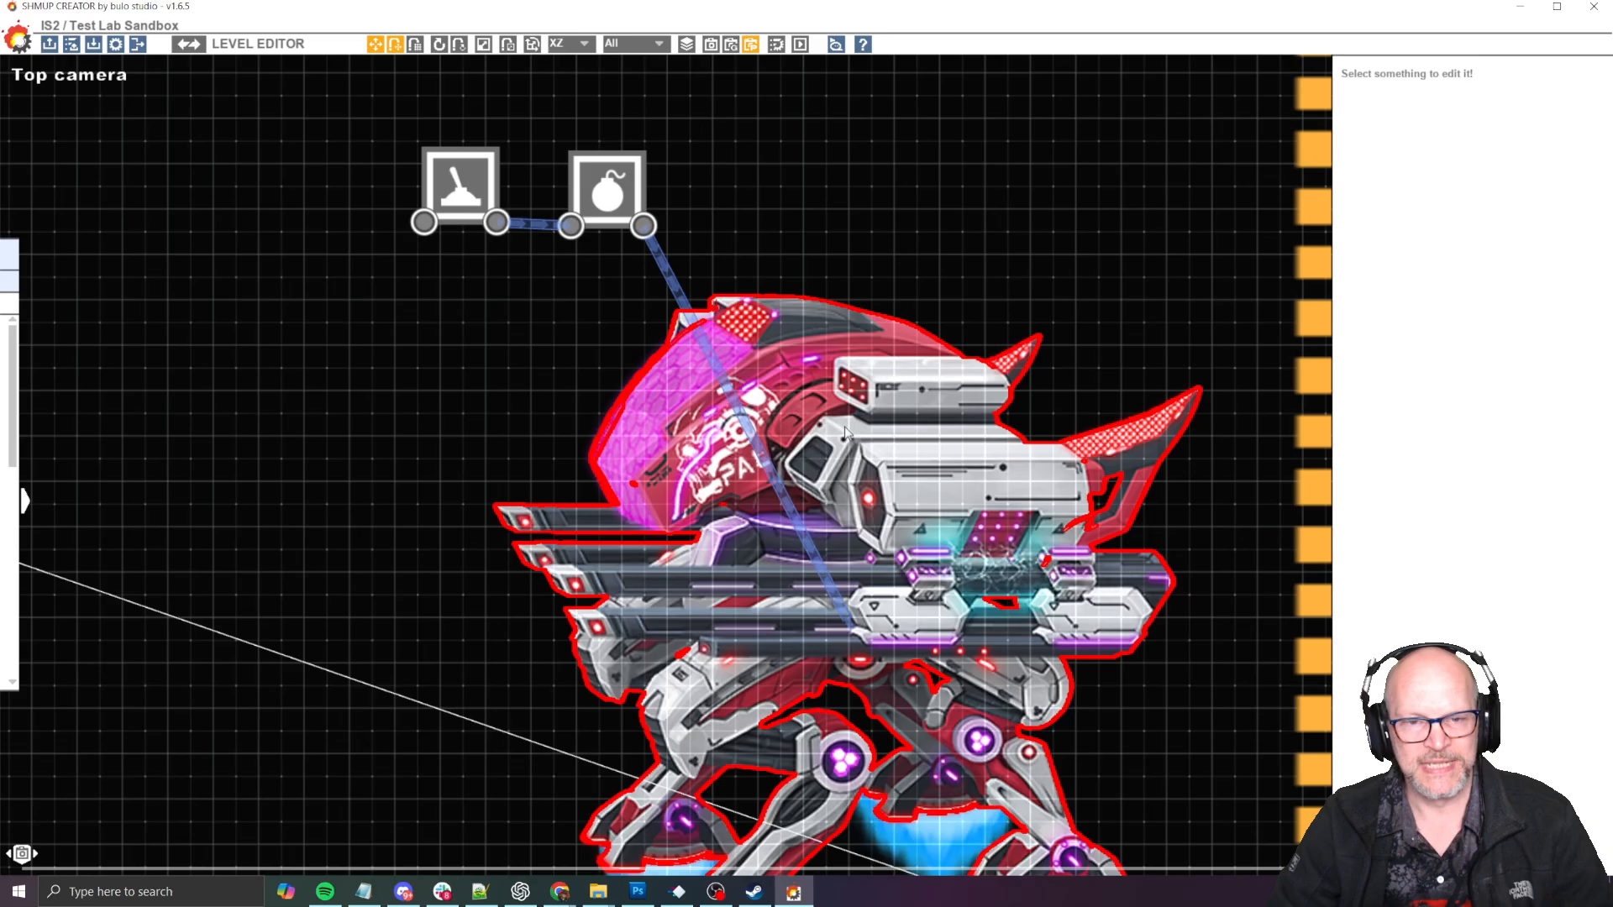
{"action": "scroll", "coordinate": [882, 463], "scroll_direction": "down", "scroll_amount": 5}
{"action": "middle_click_drag", "start_coordinate": [932, 523], "coordinate": [879, 412]}
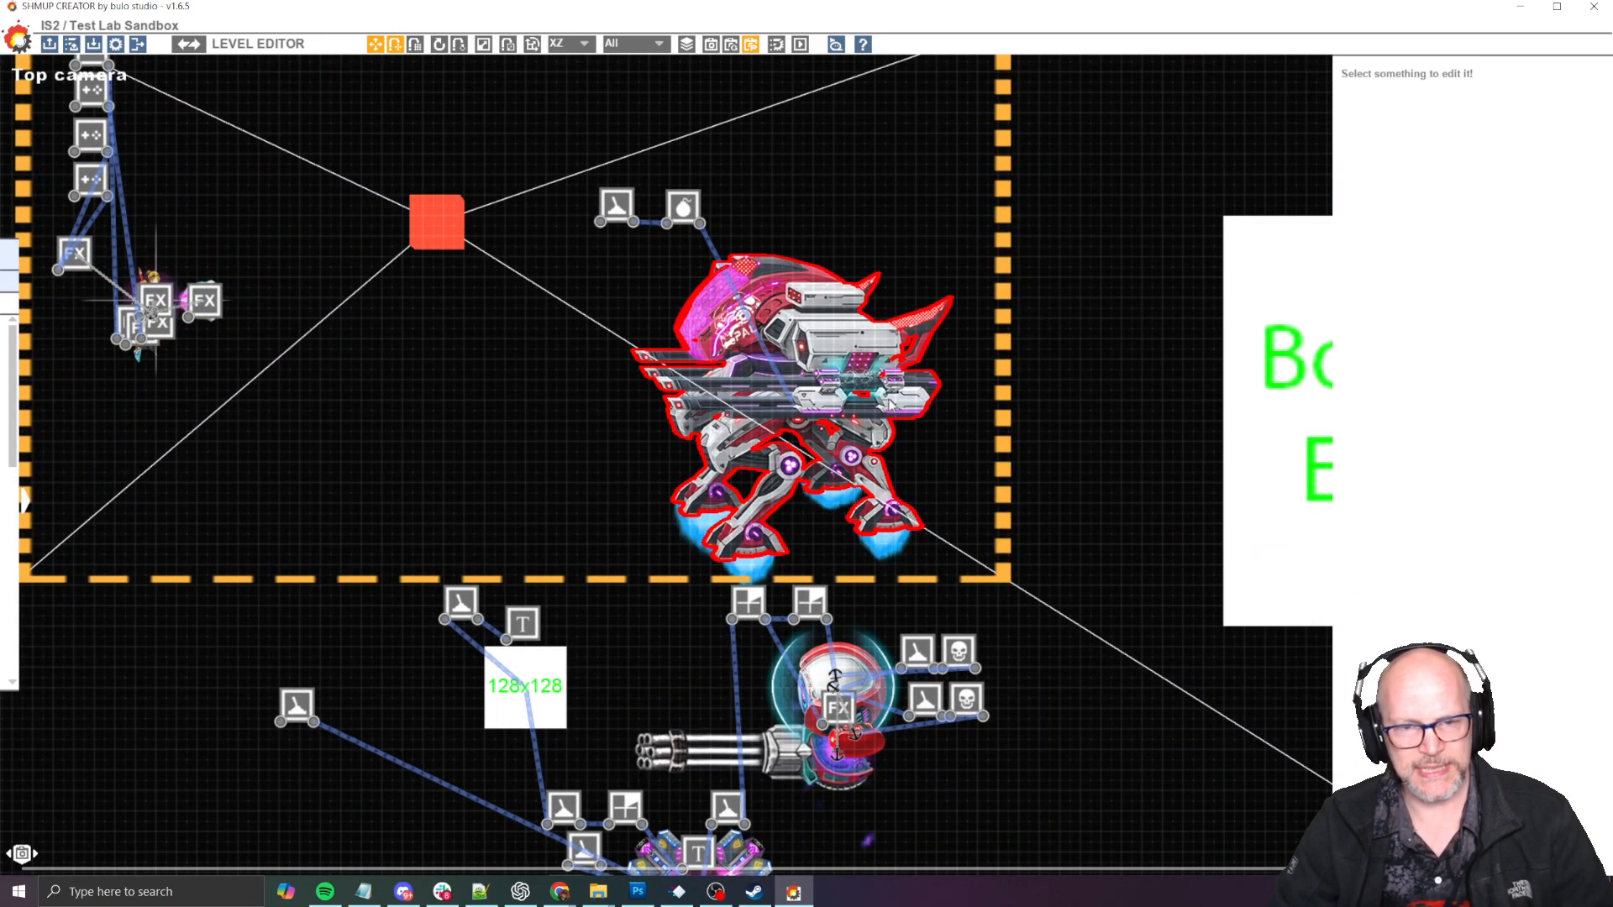
{"action": "key", "text": "F5"}
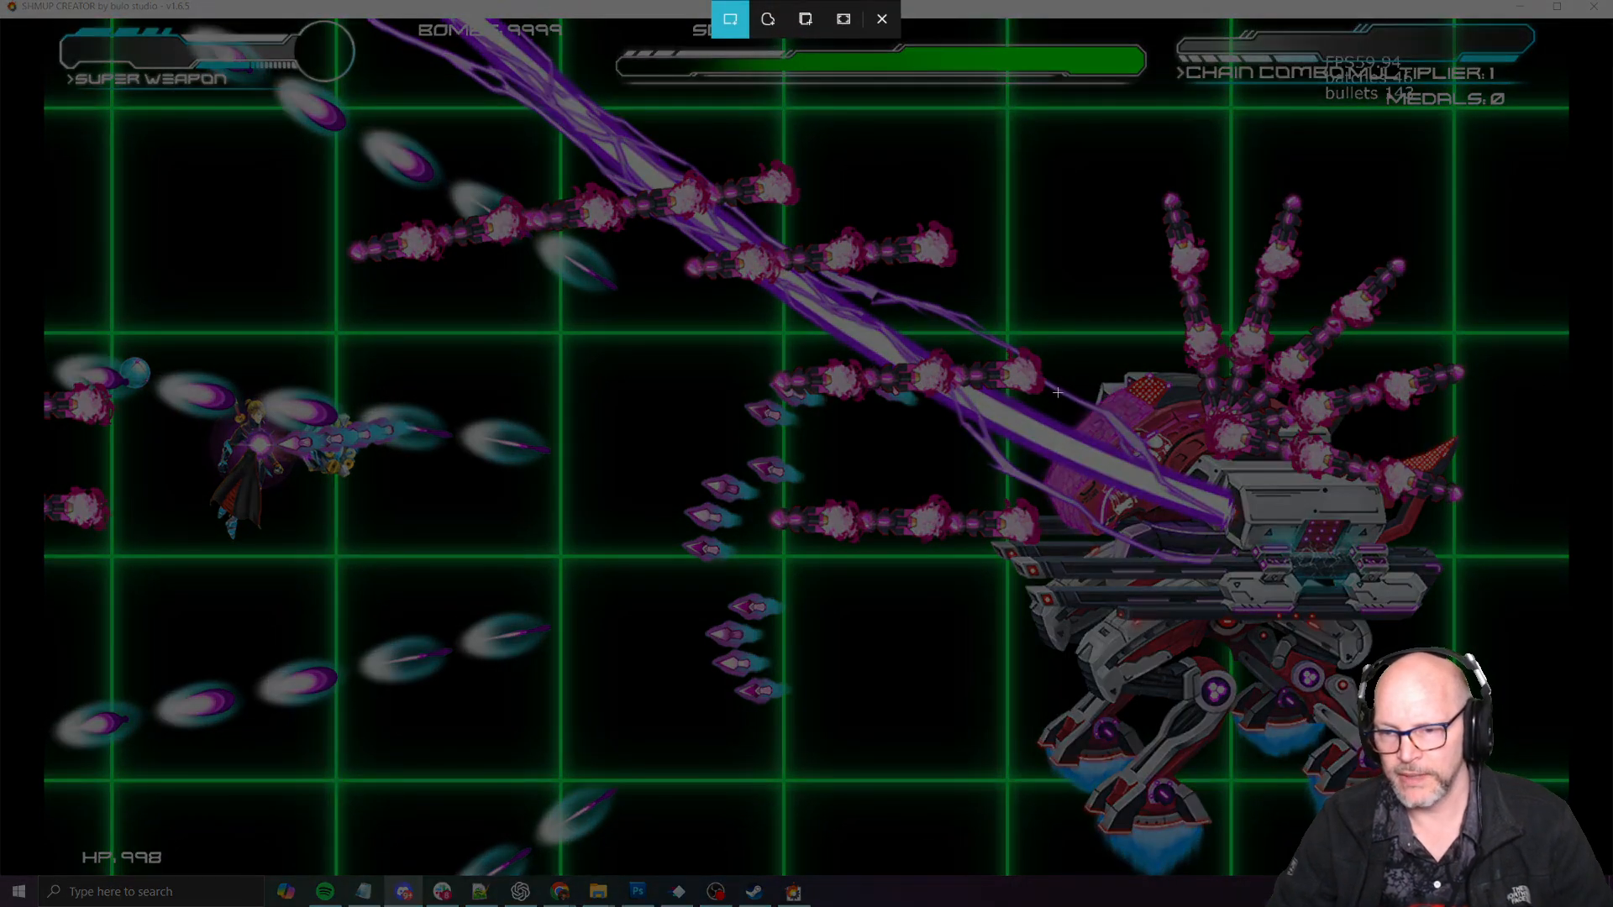
{"action": "left_click_drag", "start_coordinate": [1057, 393], "coordinate": [1424, 642]}
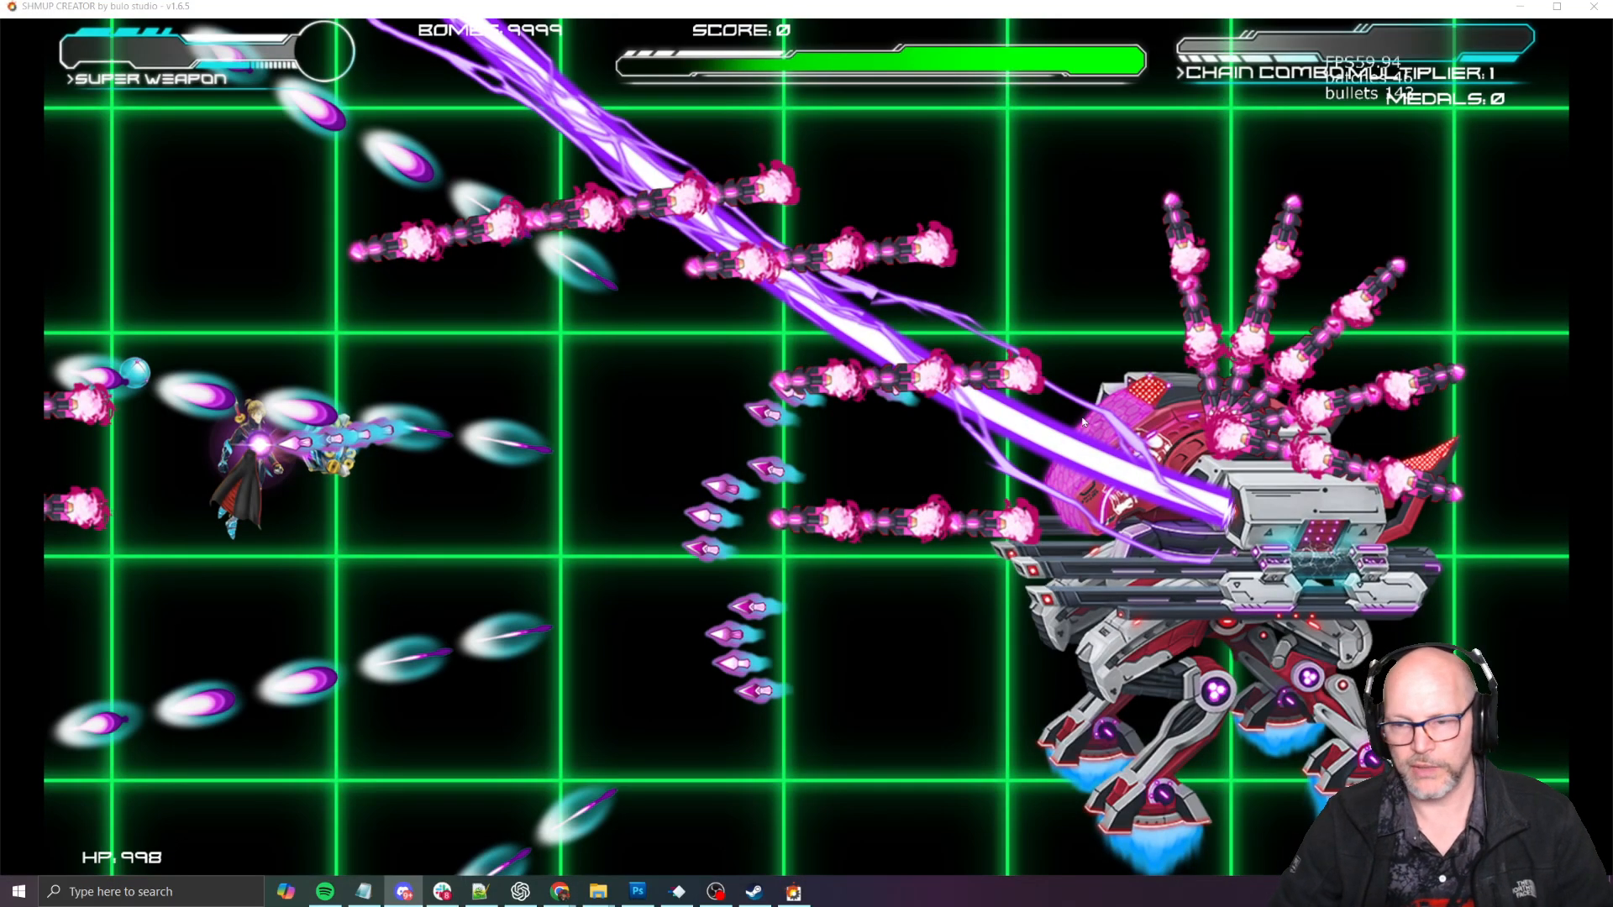
{"action": "key", "text": "Escape"}
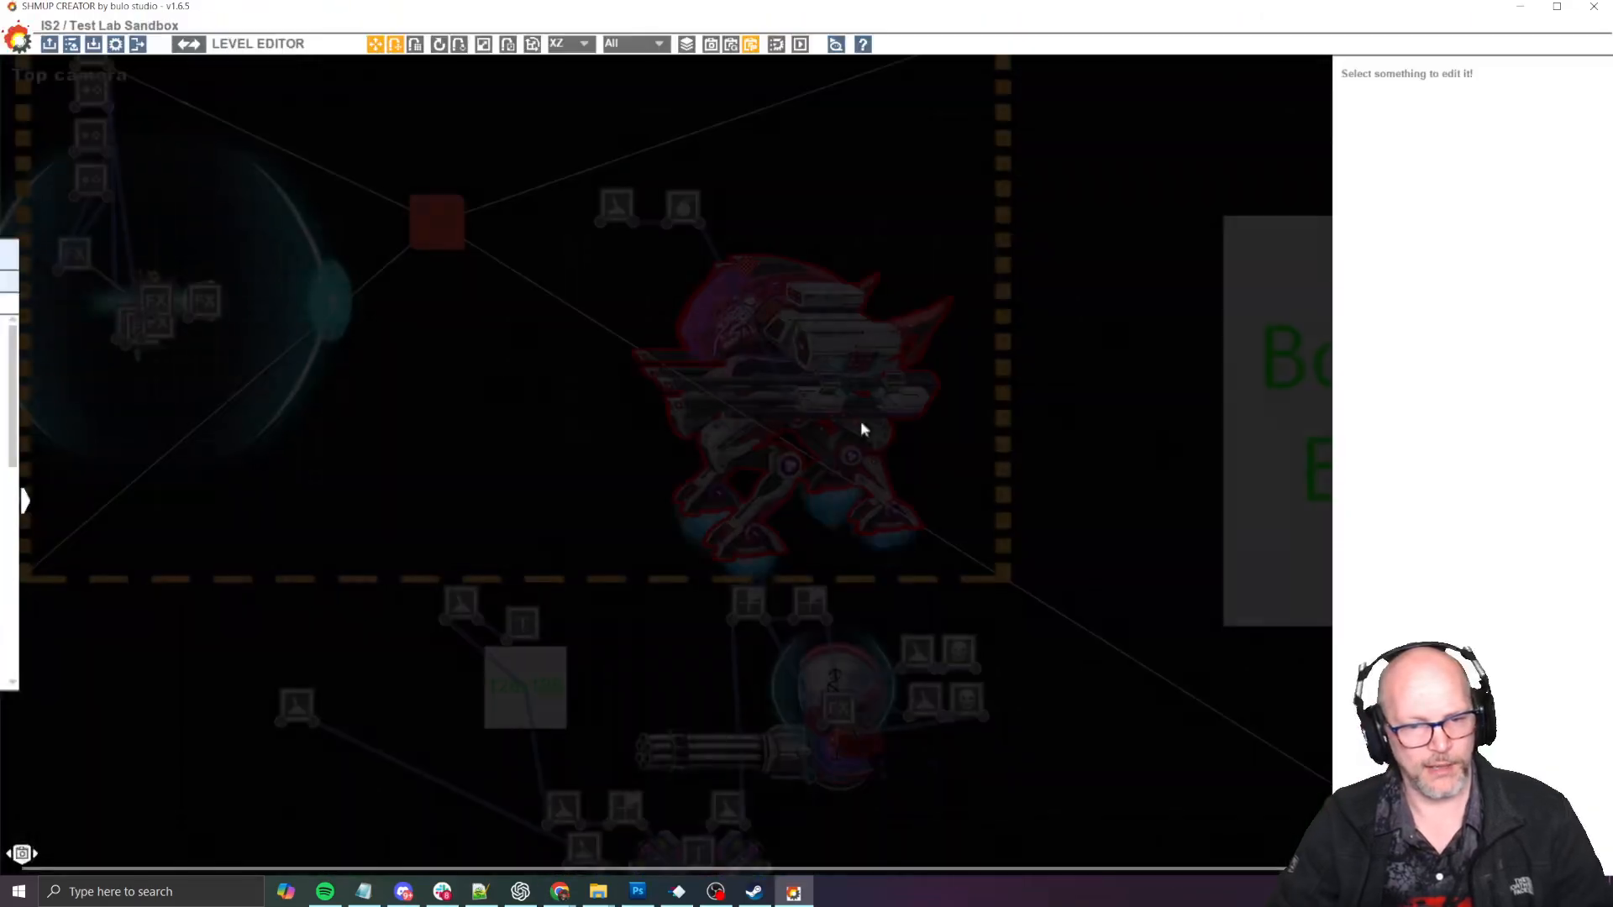
- On the Trello card, add a bullet mentioning the teammate with "let's do a pass on purple laser muzzle flash and laser end cap" and save
{"action": "key", "text": "alt+Tab"}
{"action": "key", "text": "alt+Tab"}
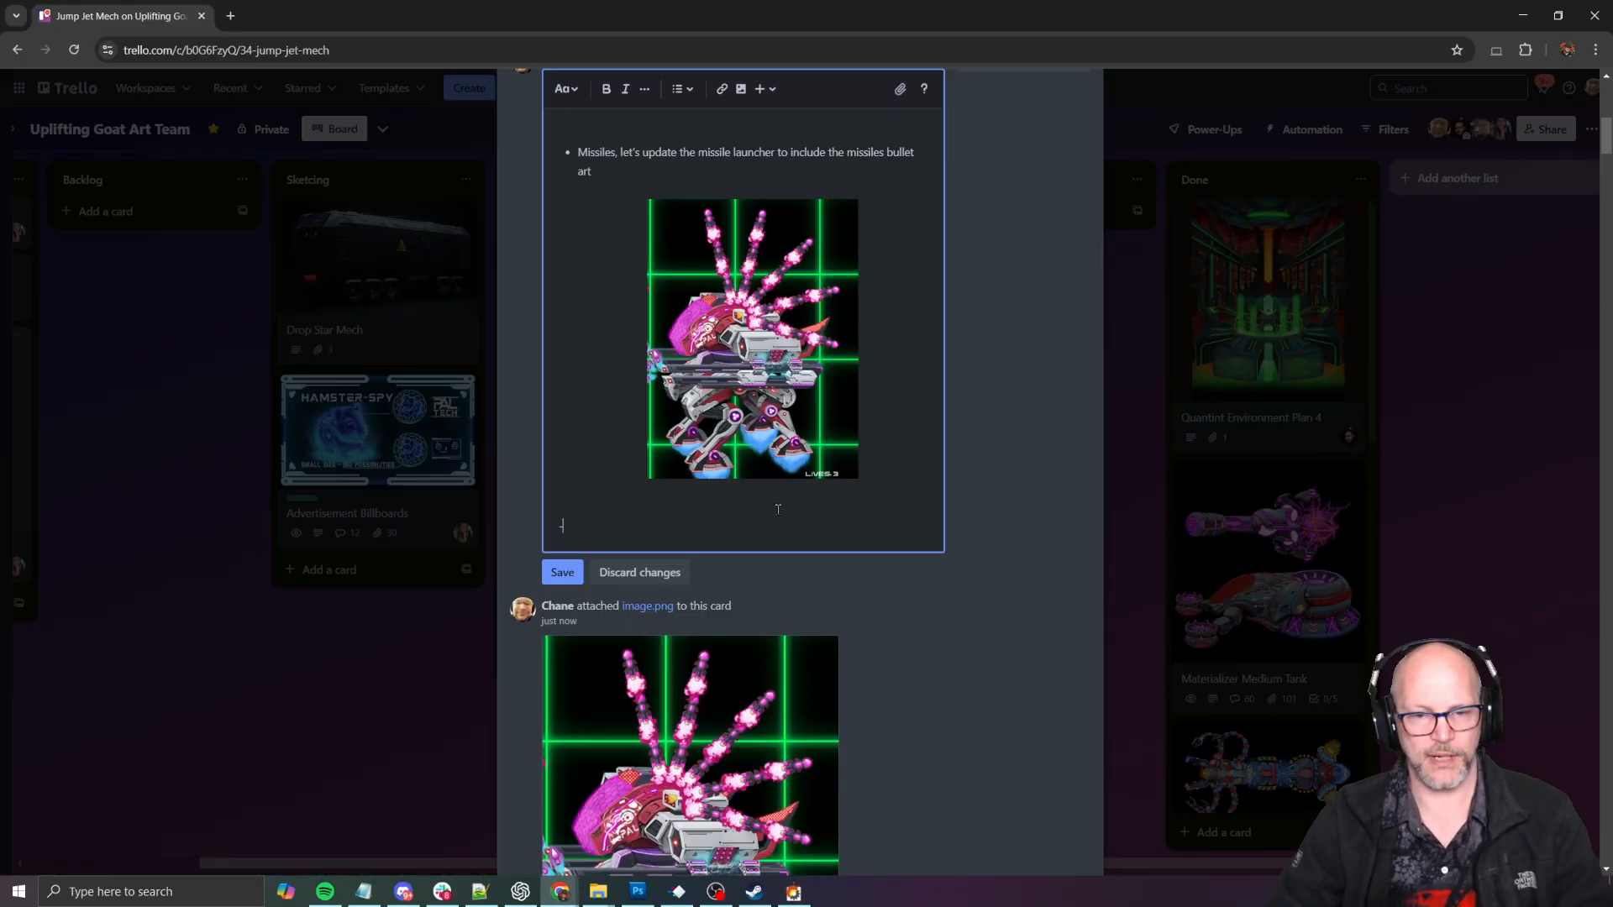
{"action": "type", "text": "-@"}
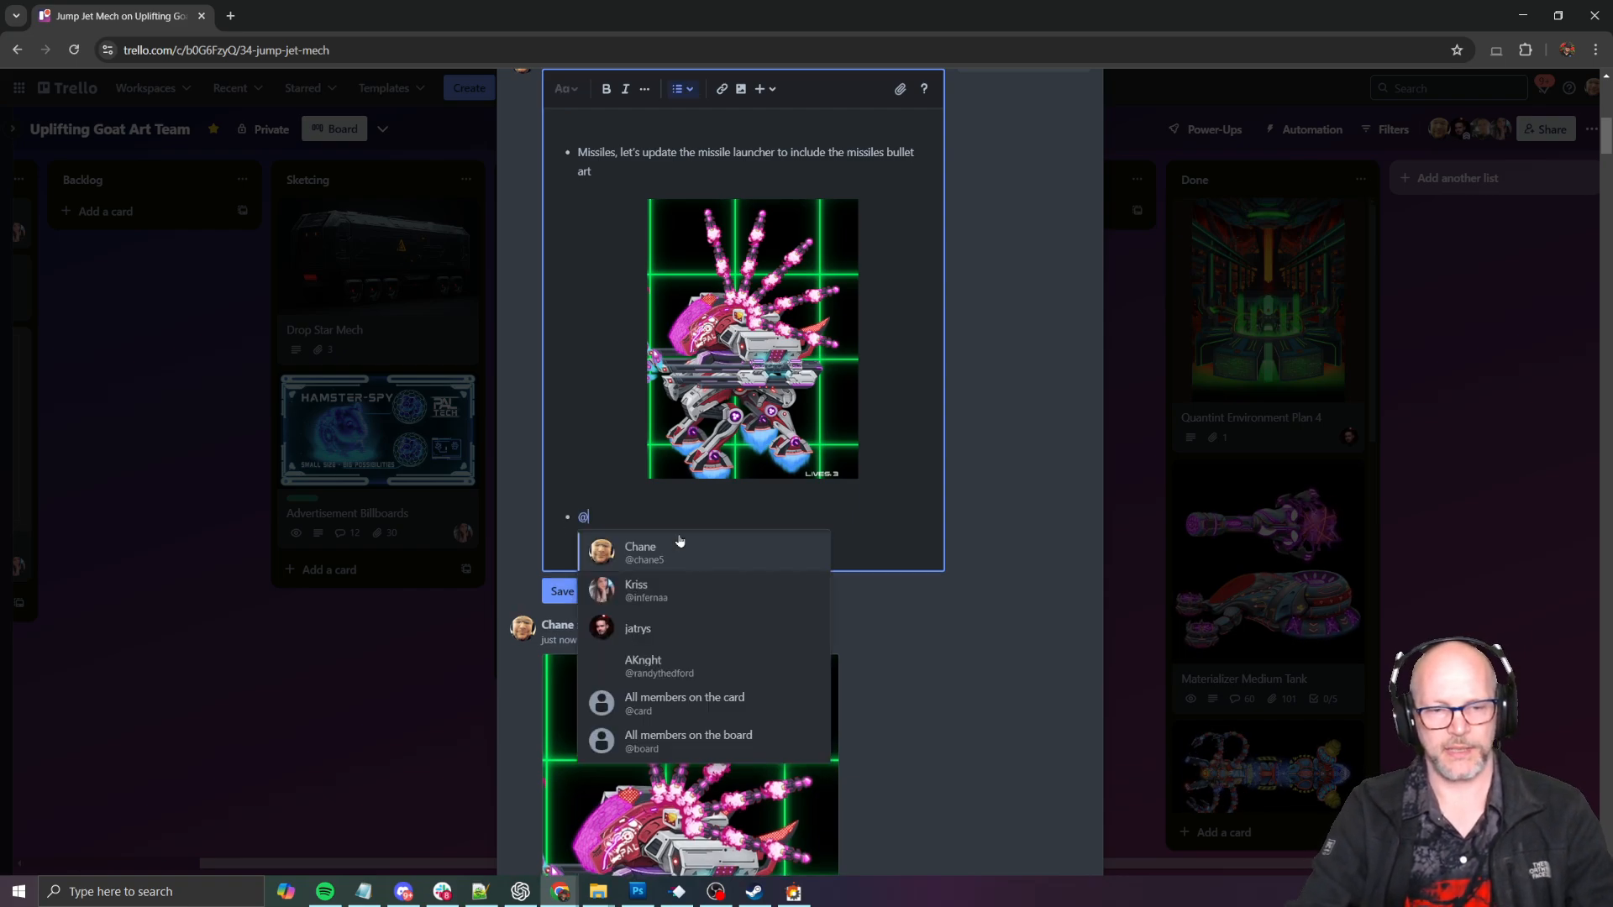
{"action": "type", "text": "ja"}
{"action": "key", "text": "Return"}
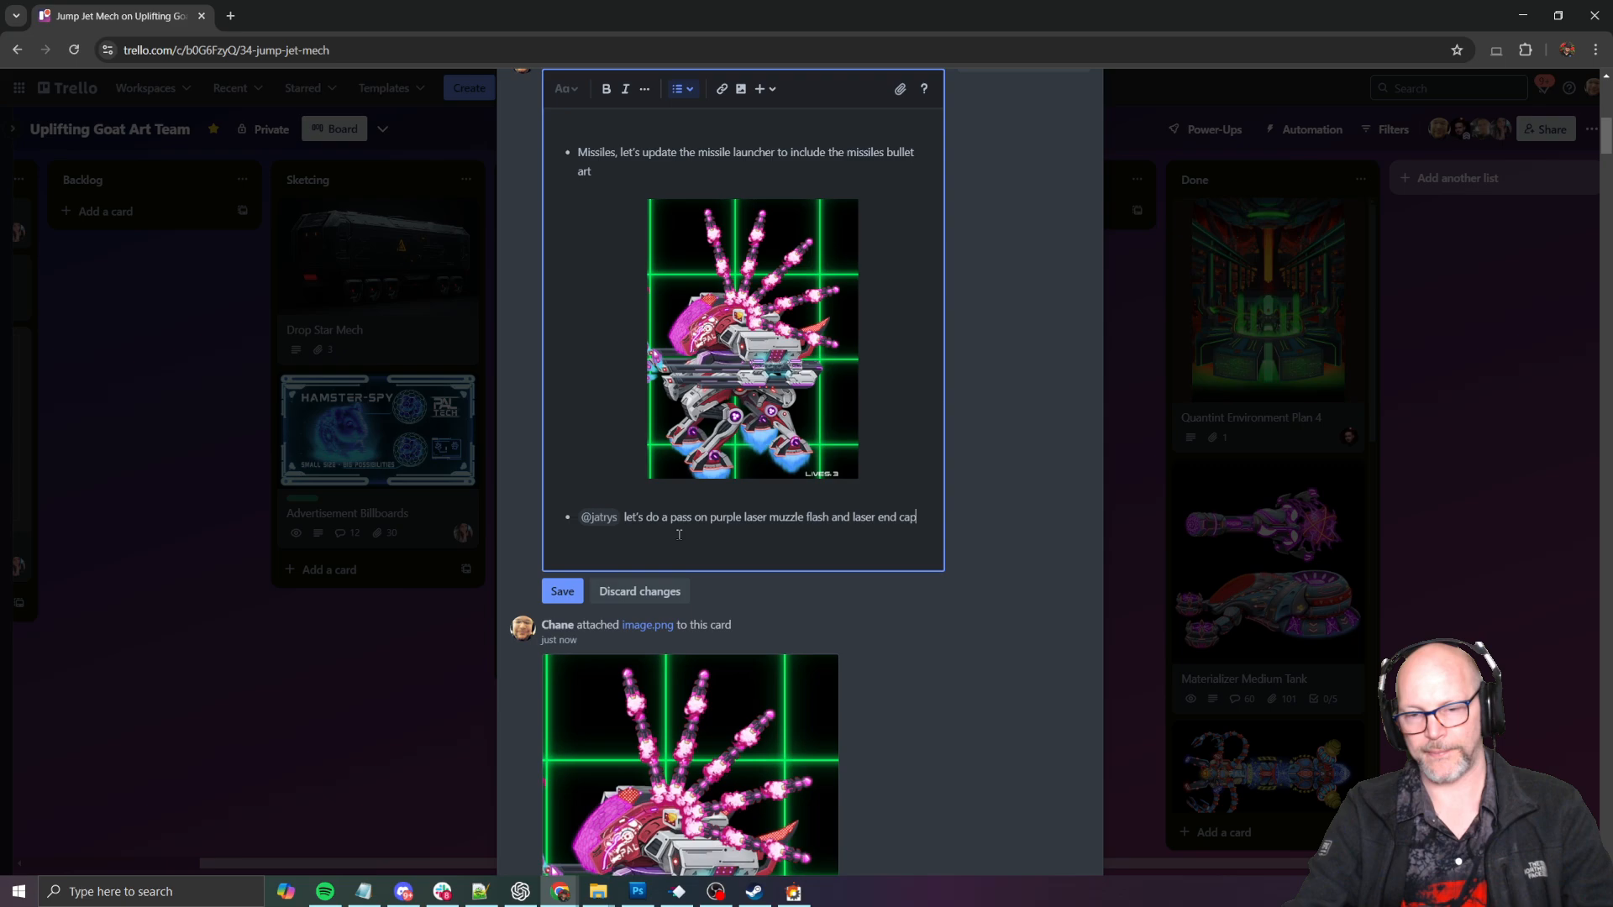
{"action": "key", "text": "Return"}
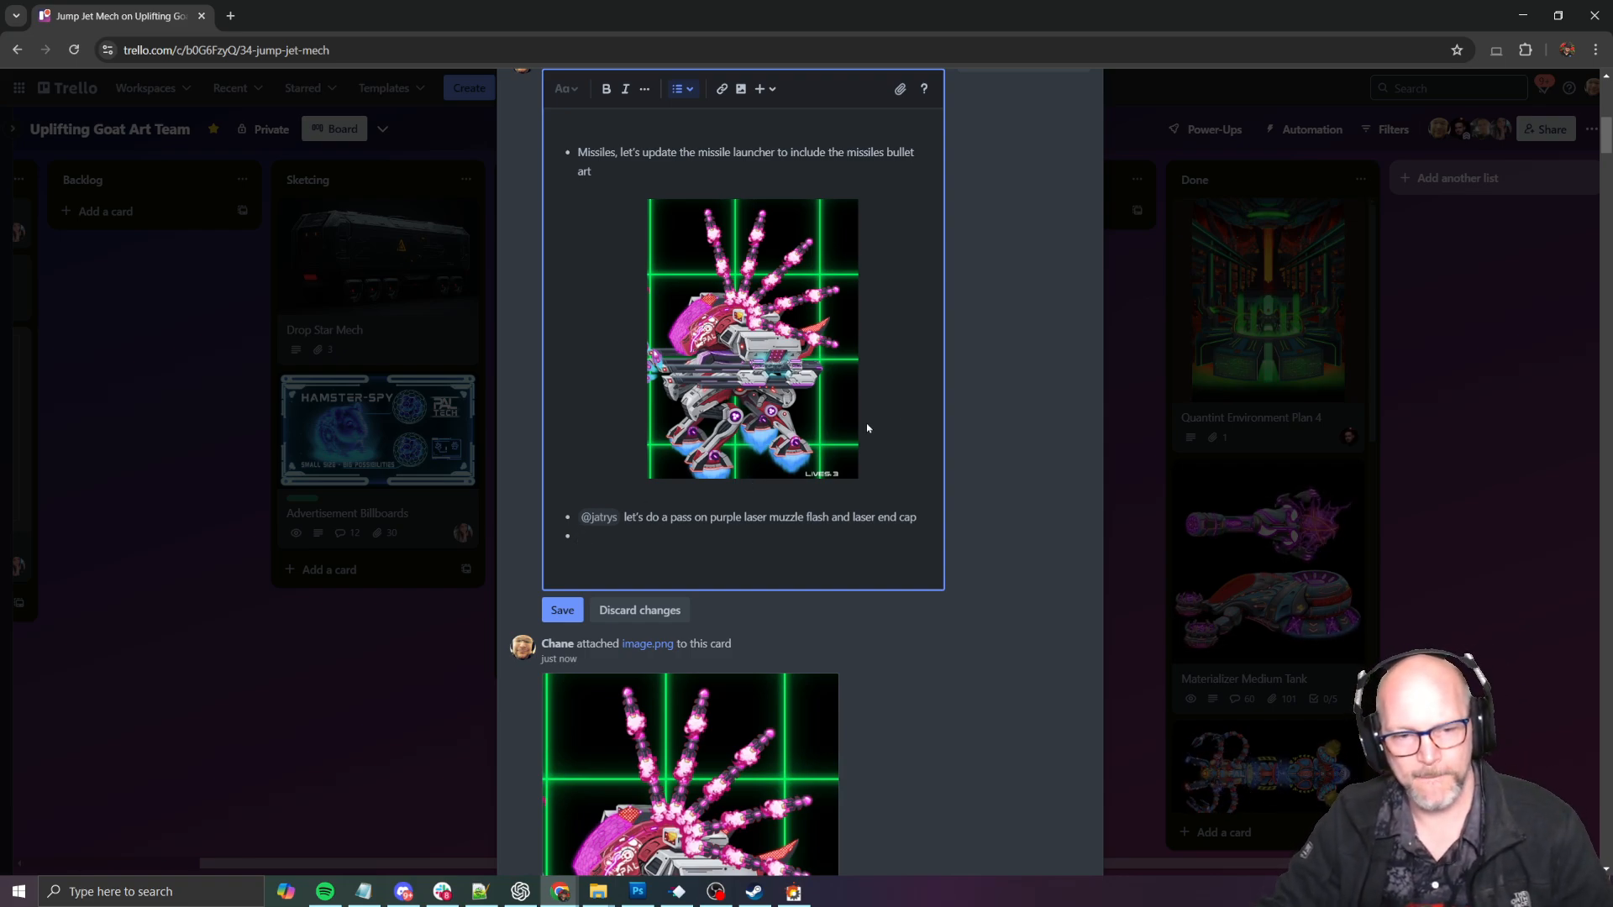
{"action": "left_click", "coordinate": [563, 610]}
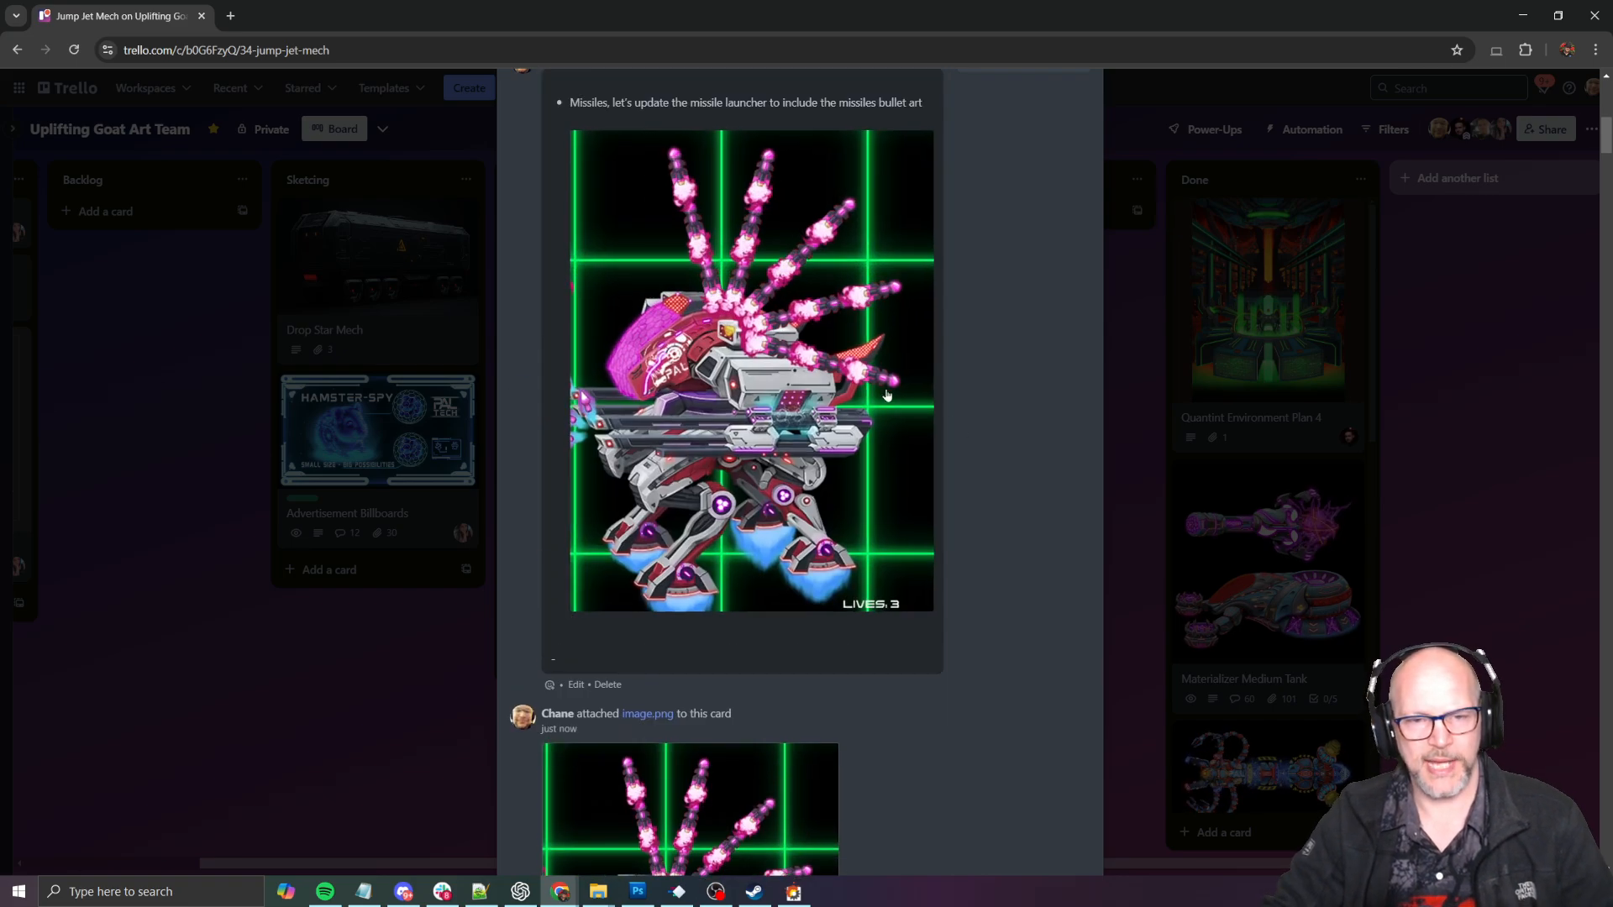
- Switch to SHMUP Creator and open the mech's Set 1 weapons in the Weapon Editor at E_JumpJetPlasmaBeam01
{"action": "key", "text": "alt+Tab"}
{"action": "left_click", "coordinate": [903, 376]}
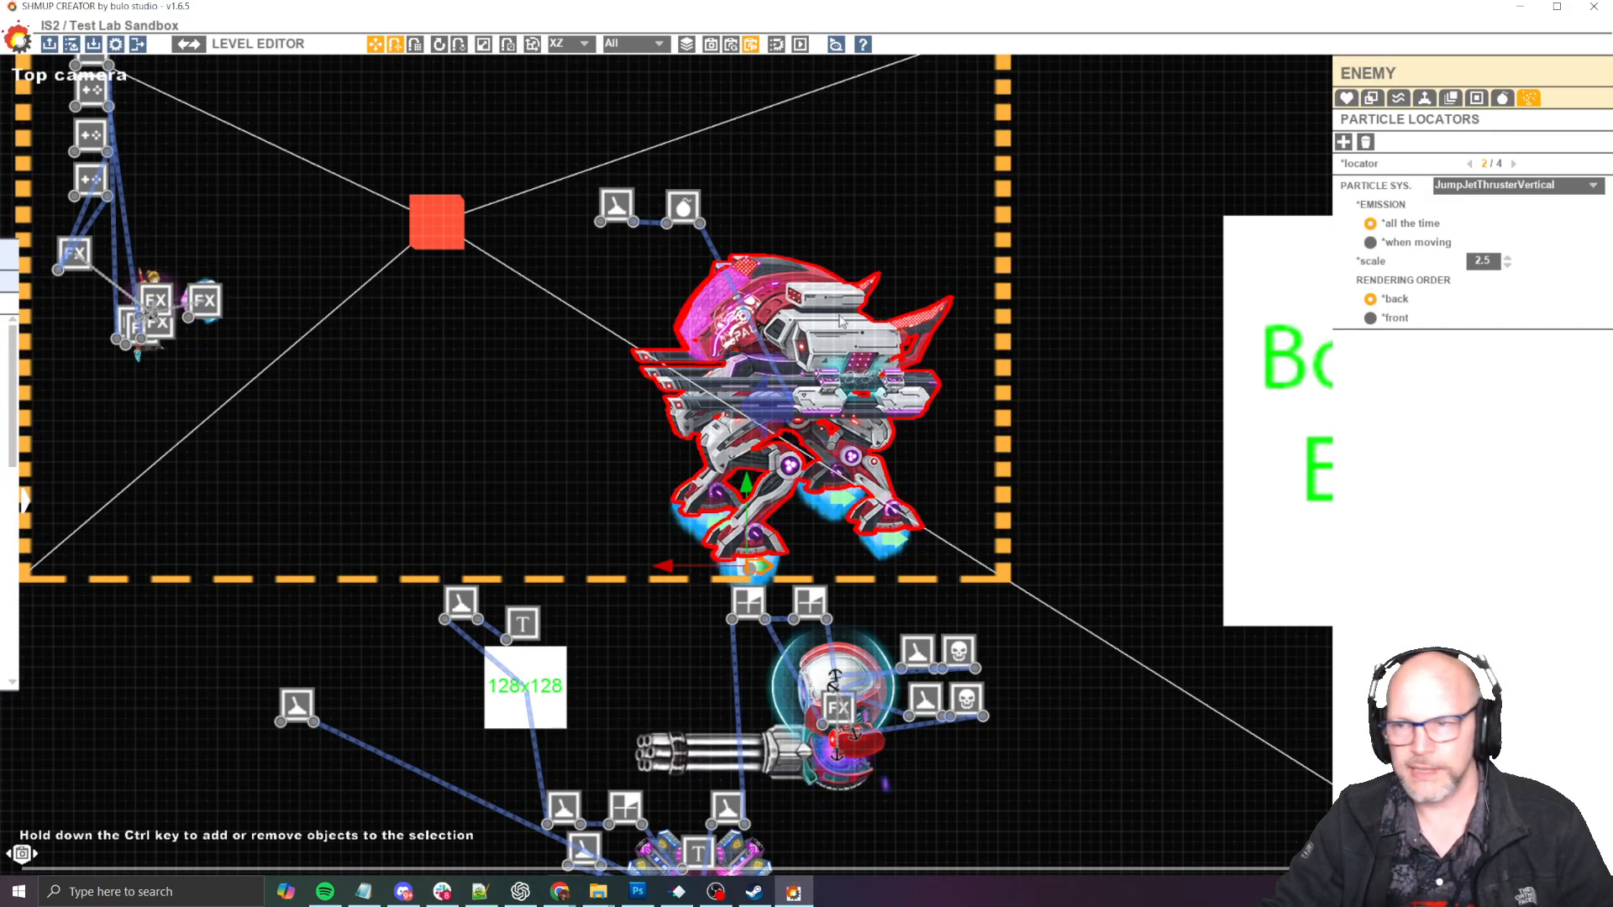
{"action": "left_click", "coordinate": [1502, 98]}
{"action": "left_click", "coordinate": [1481, 142]}
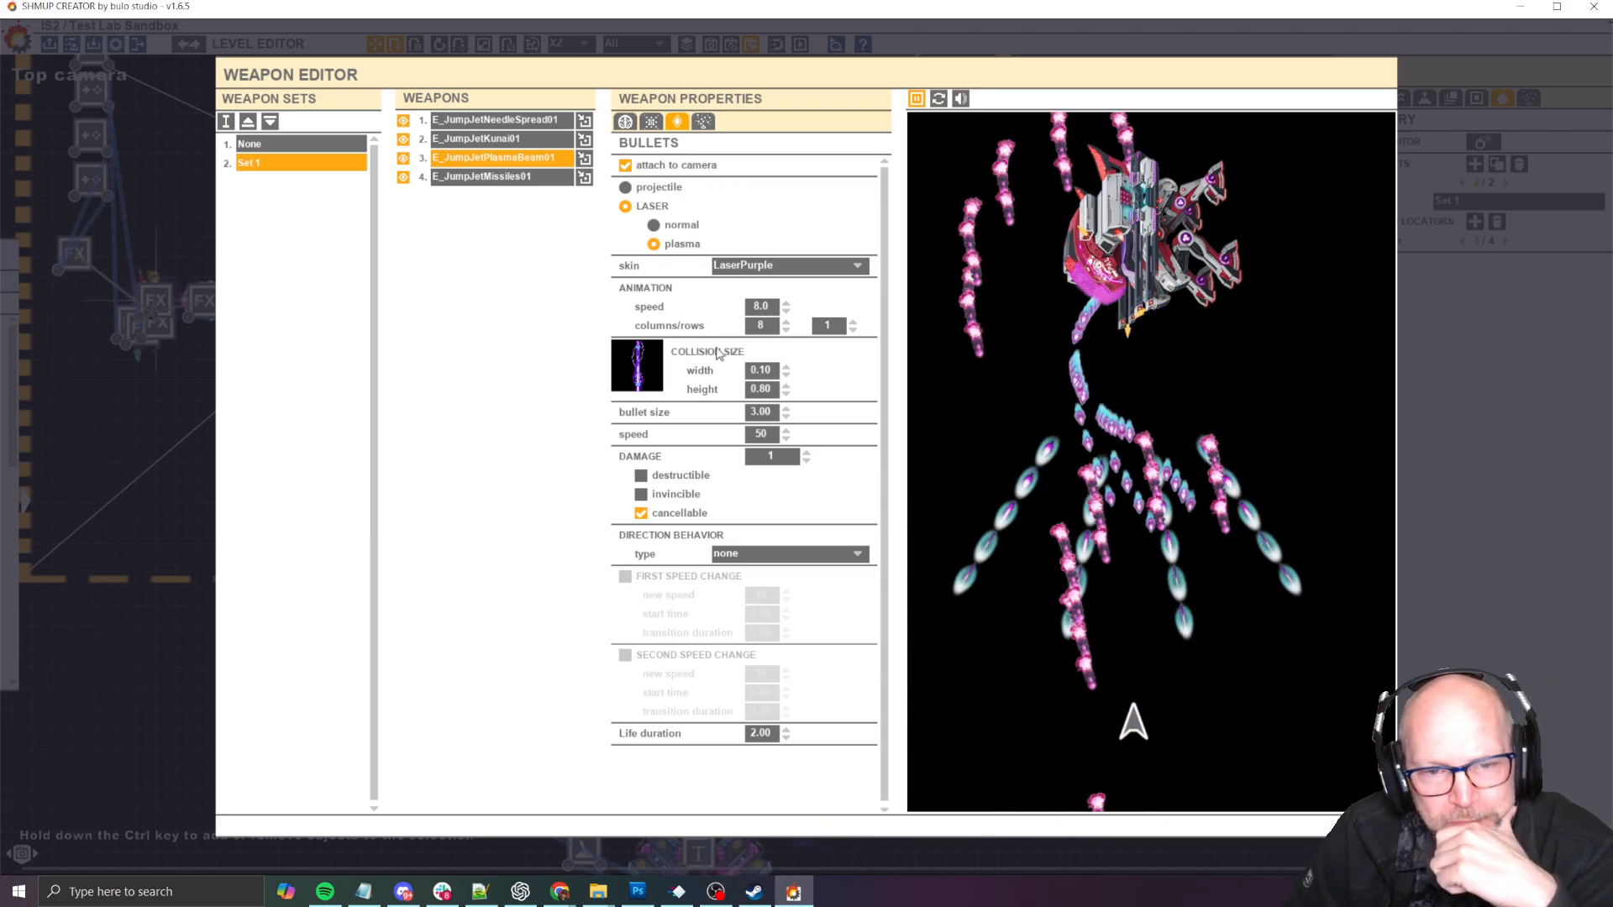
- Open the plasma beam's visual and sound effects and set the laser particle system's start to Laser_Purple_Start
{"action": "left_click", "coordinate": [704, 123]}
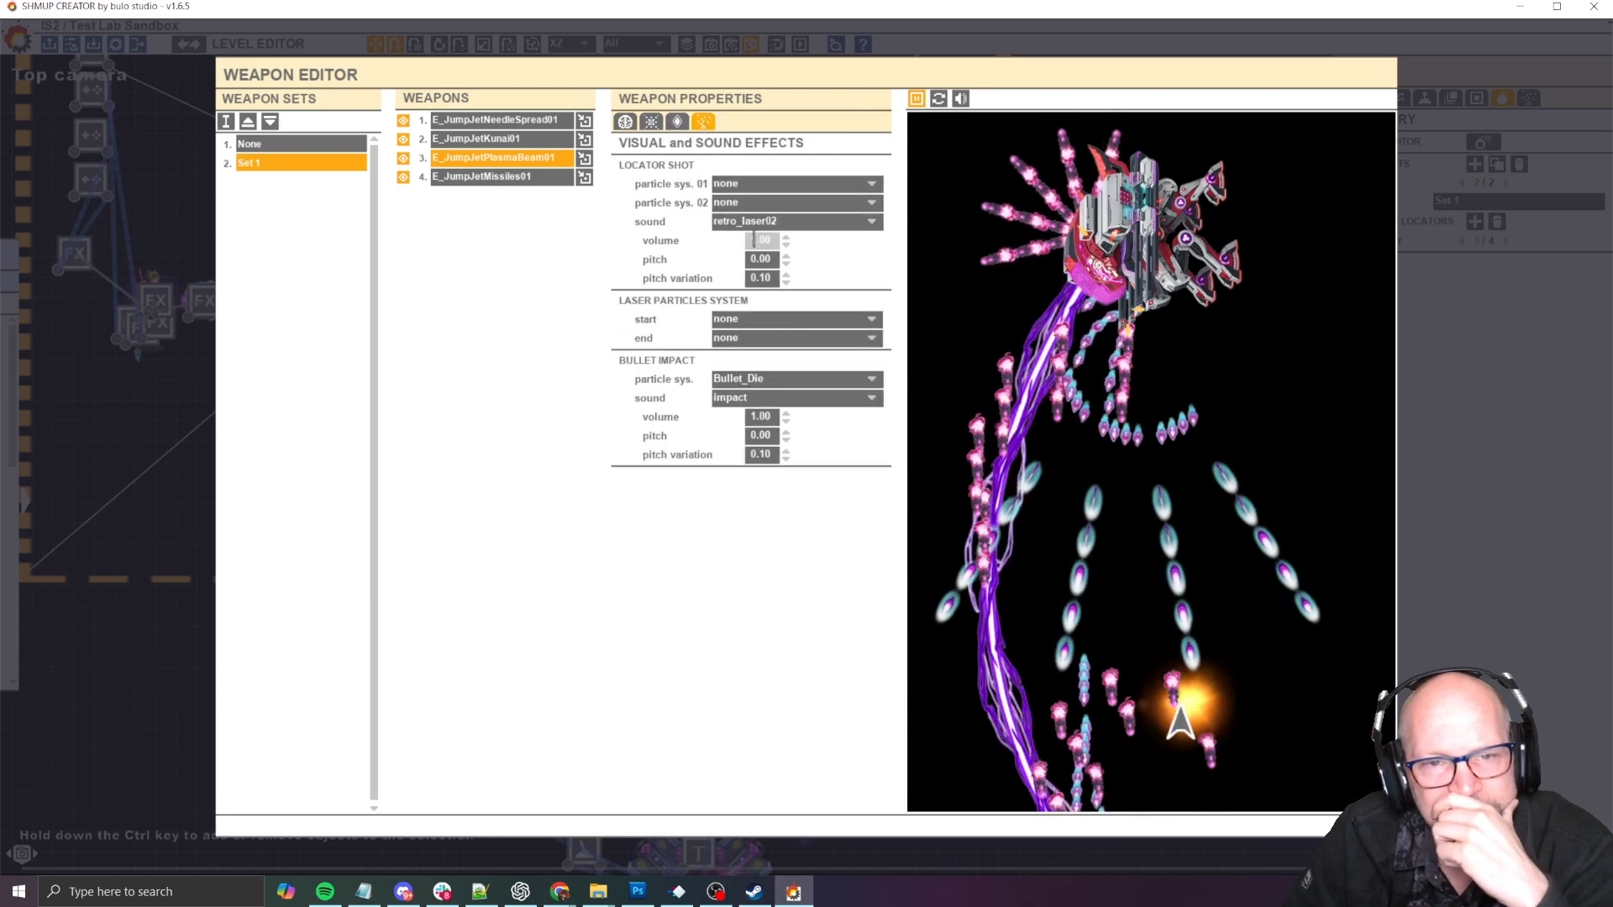
{"action": "left_click", "coordinate": [788, 337]}
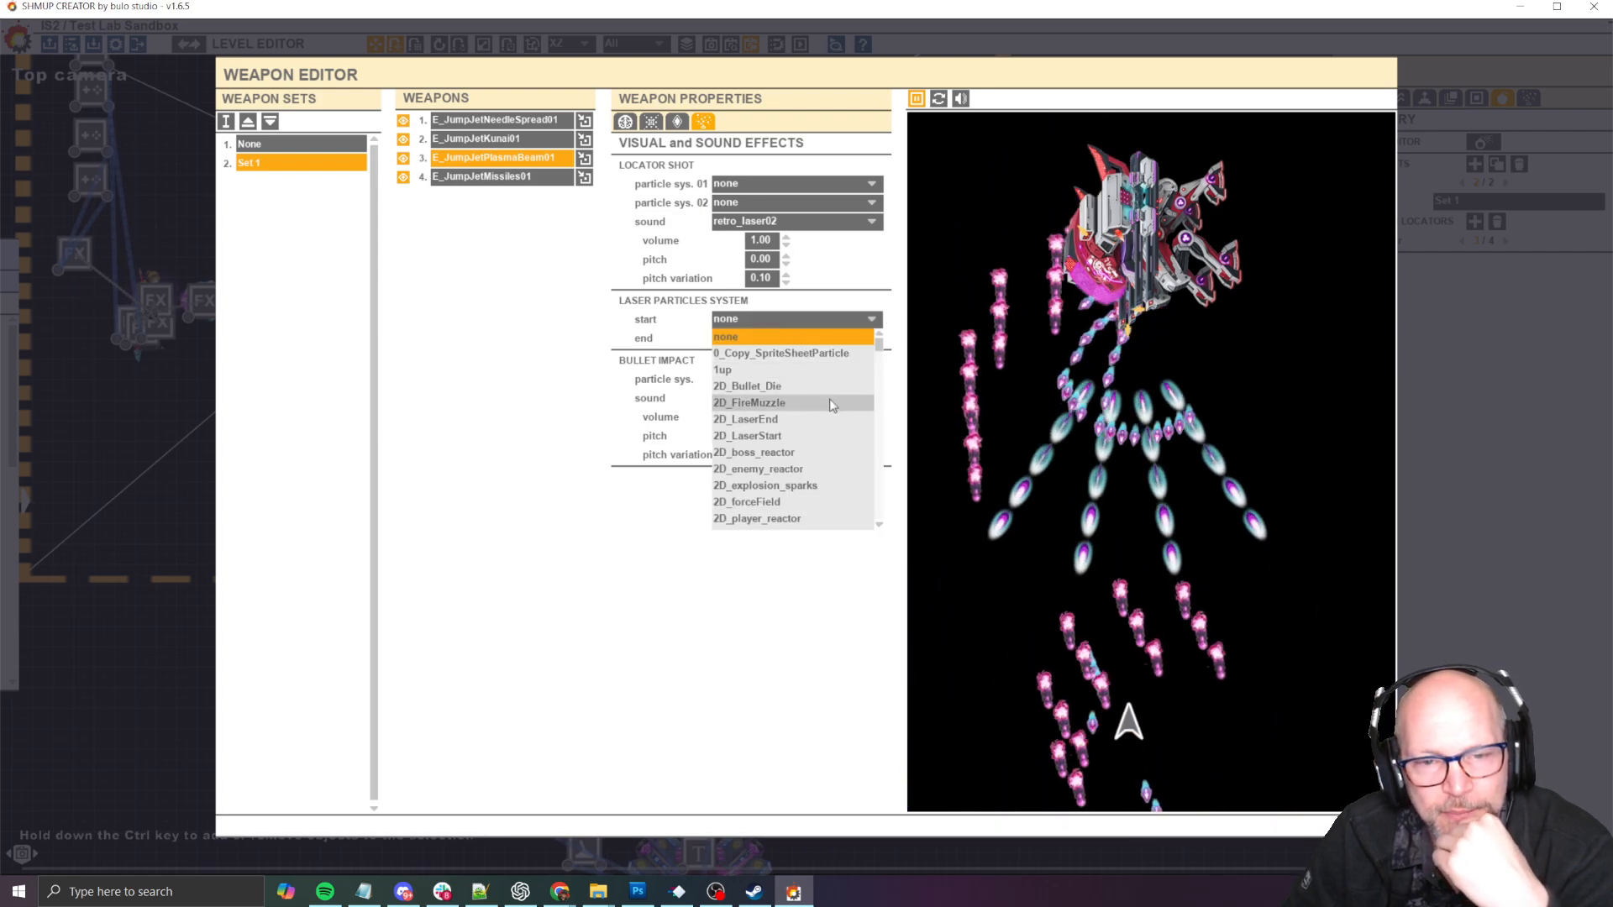
{"action": "scroll", "coordinate": [823, 395], "scroll_direction": "down", "scroll_amount": 5}
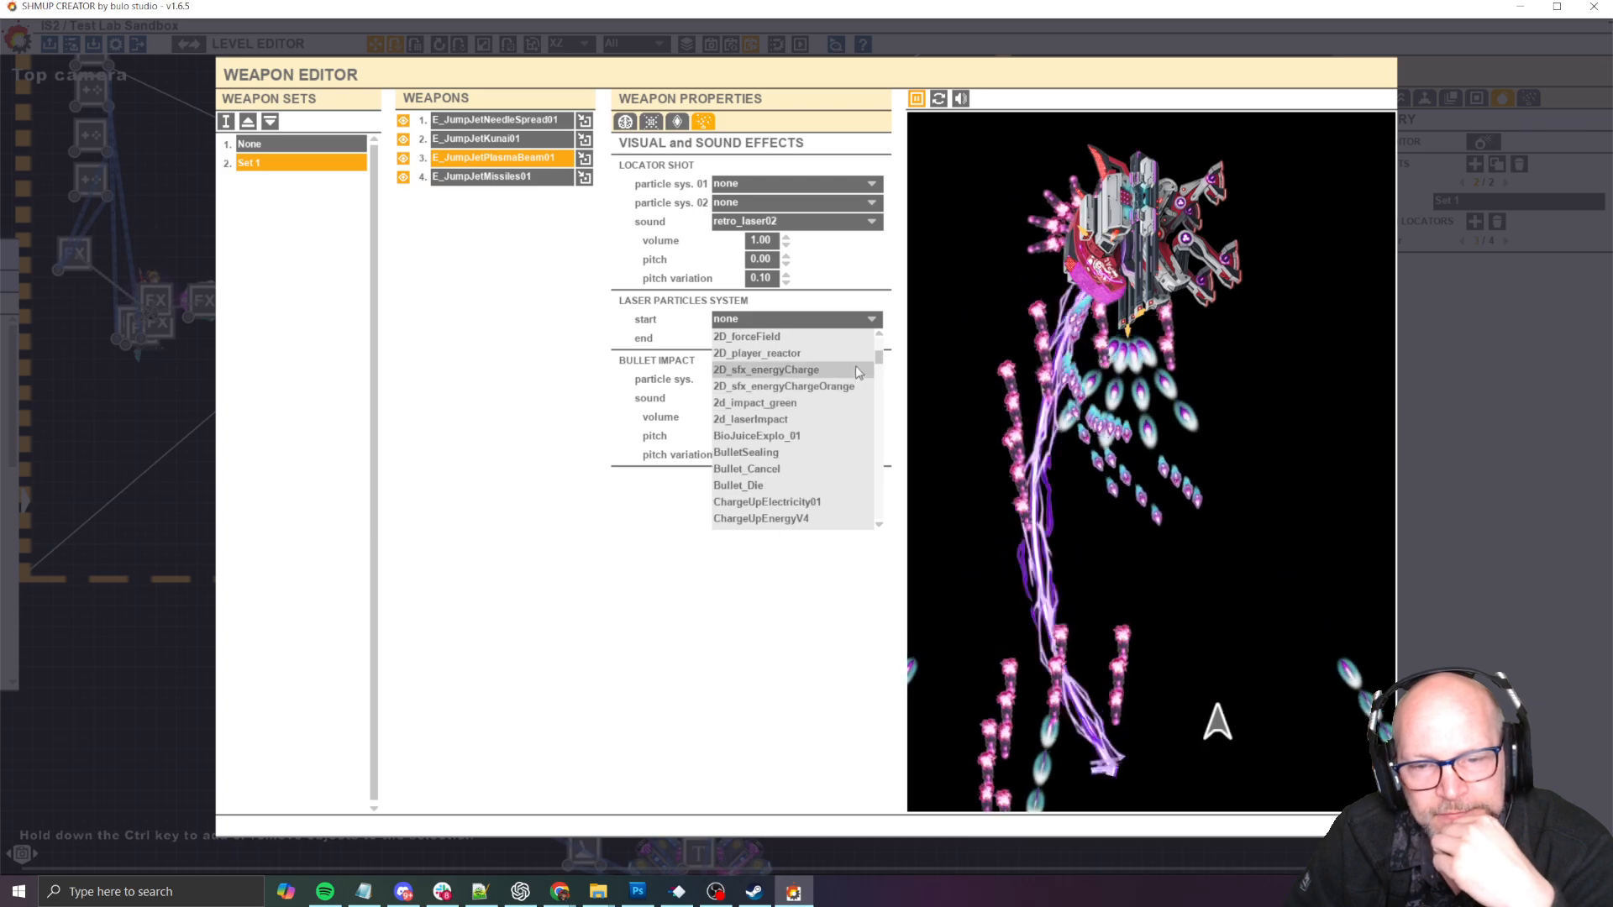
{"action": "left_click_drag", "start_coordinate": [877, 360], "coordinate": [892, 398]}
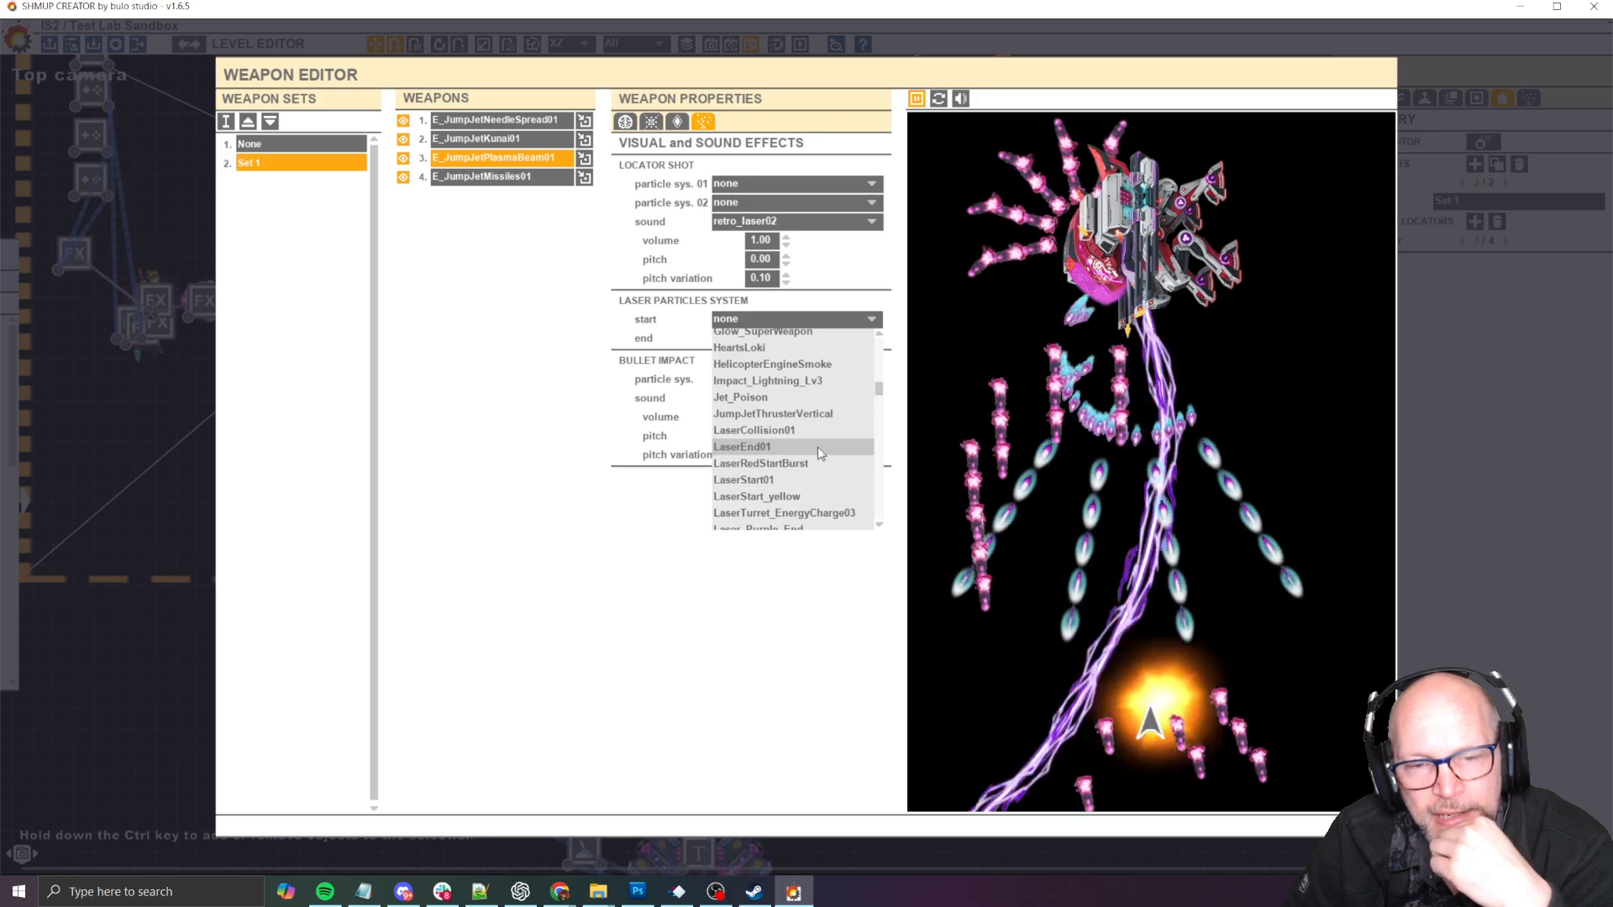
{"action": "scroll", "coordinate": [818, 445], "scroll_direction": "down", "scroll_amount": 2}
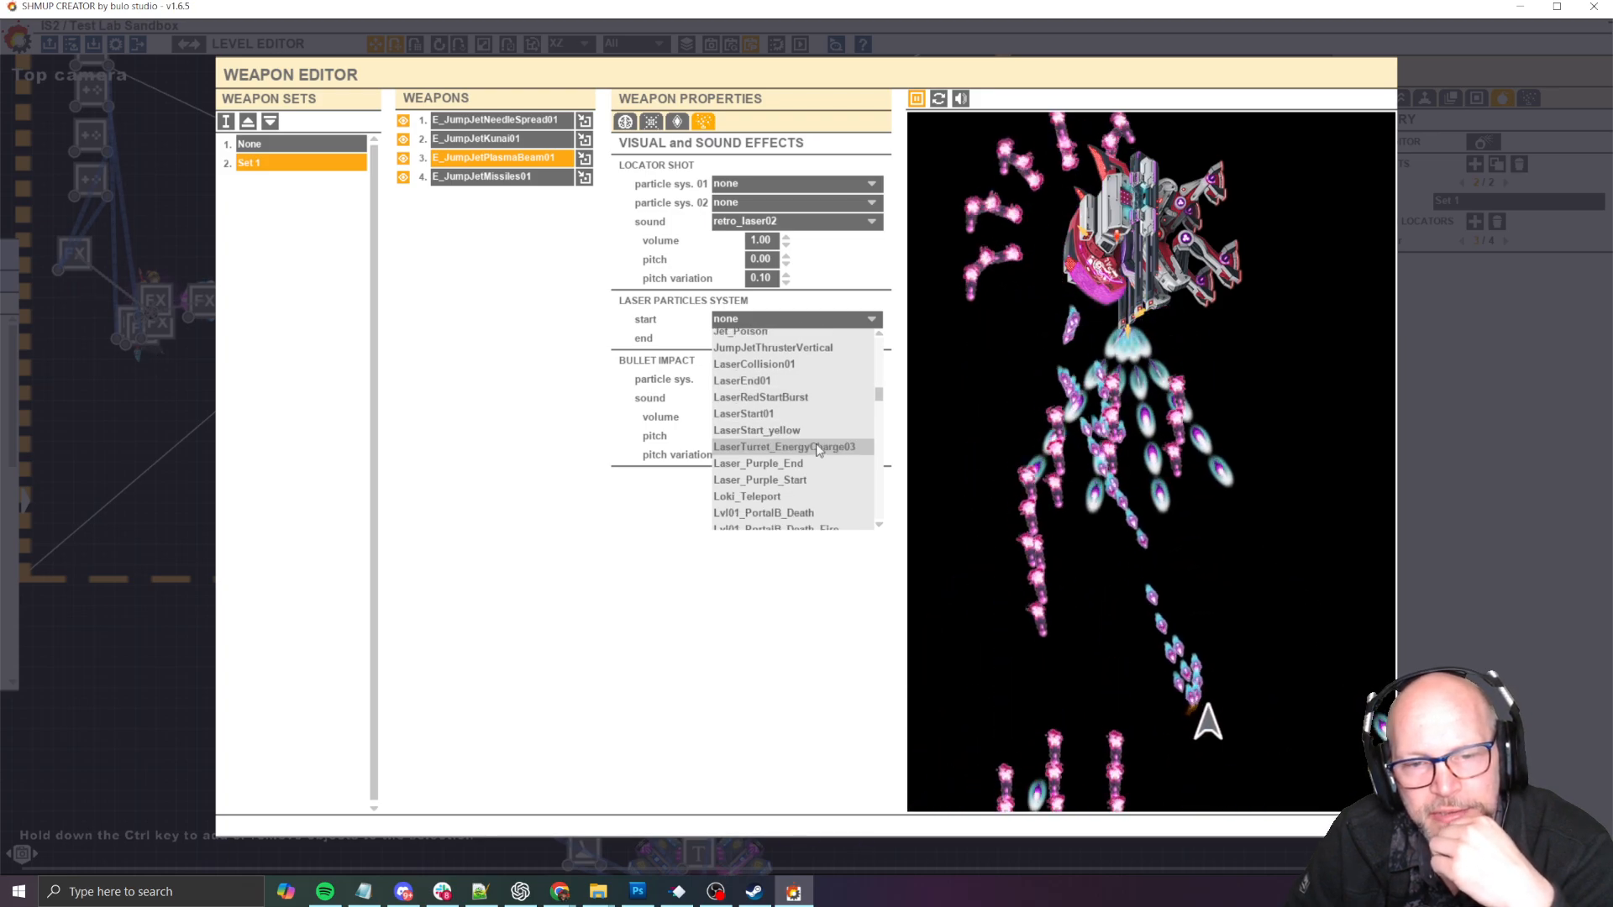
{"action": "left_click", "coordinate": [815, 443]}
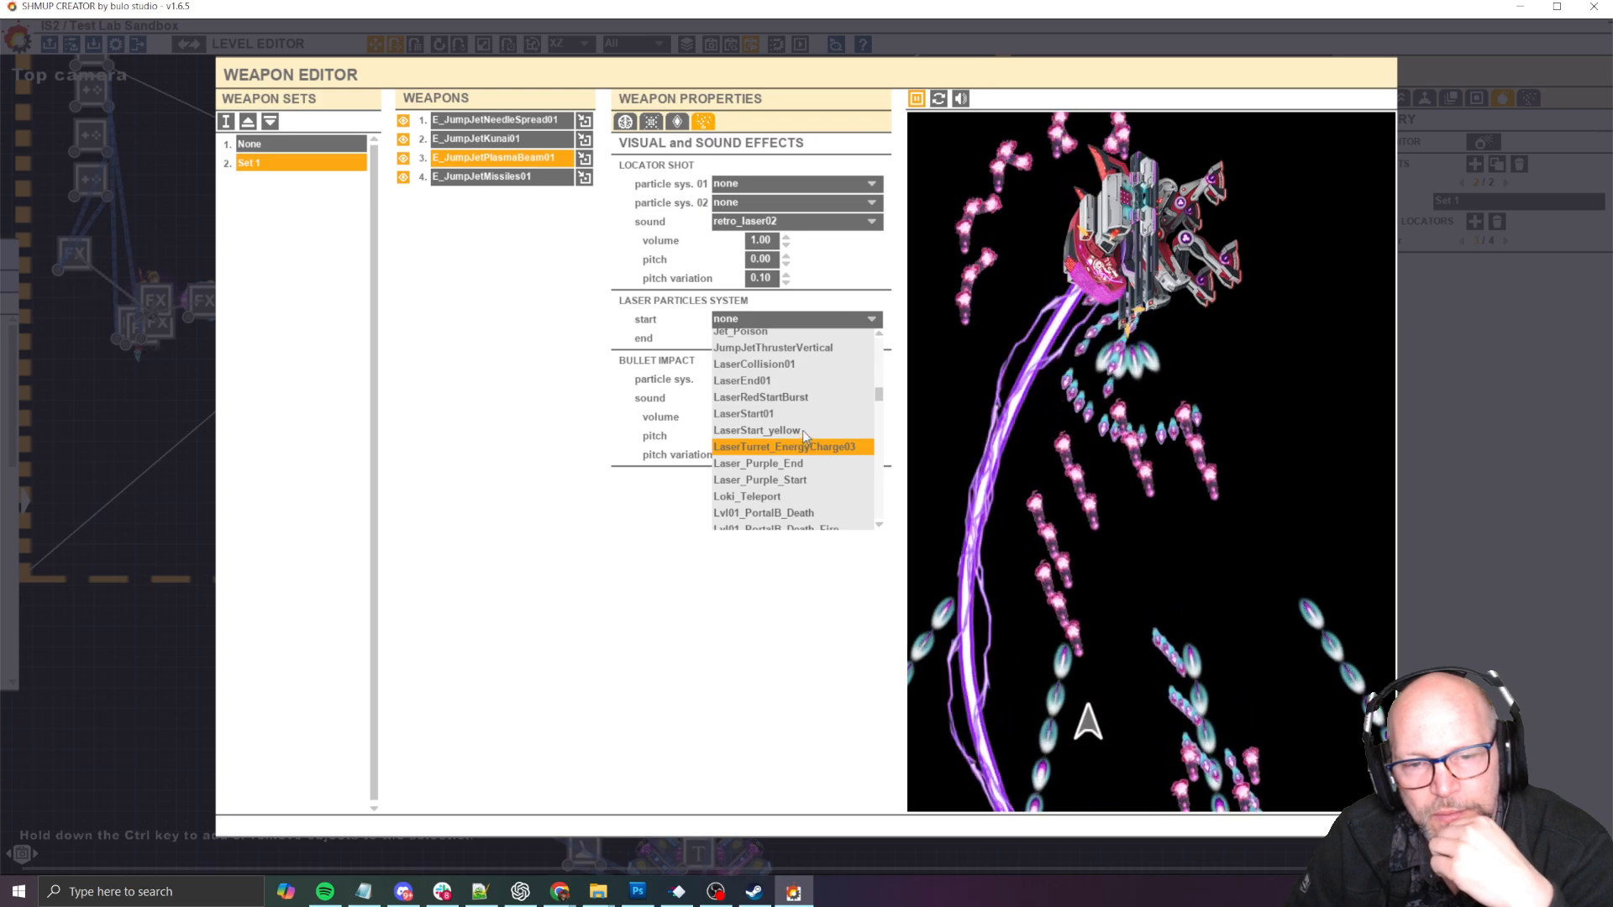
{"action": "left_click", "coordinate": [803, 431]}
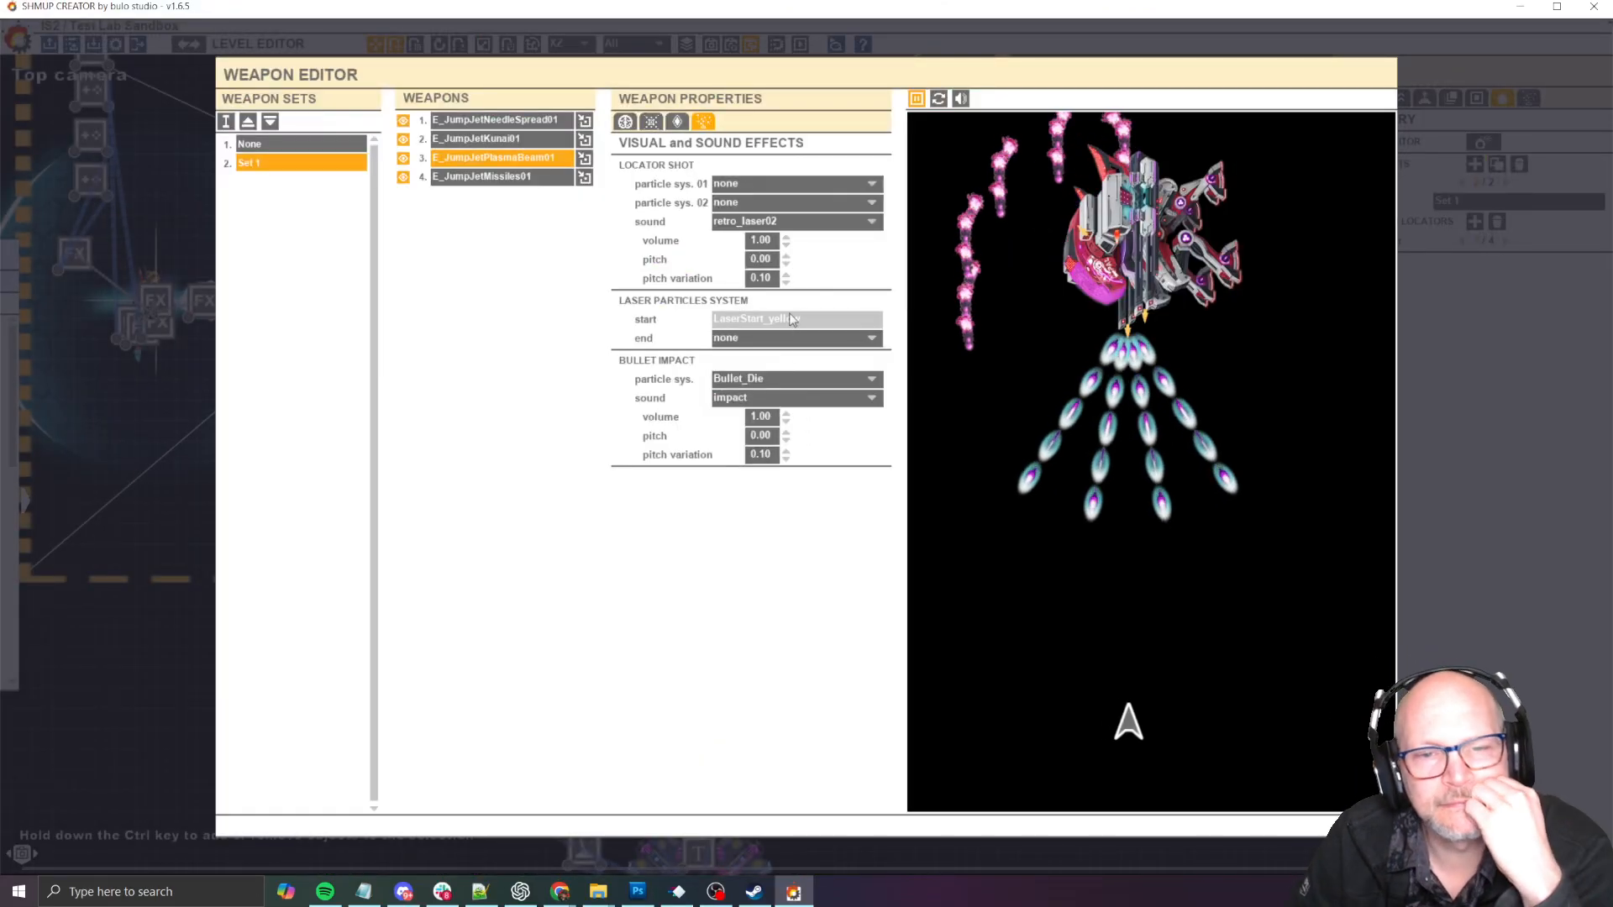
{"action": "left_click", "coordinate": [861, 319]}
{"action": "left_click", "coordinate": [798, 387]}
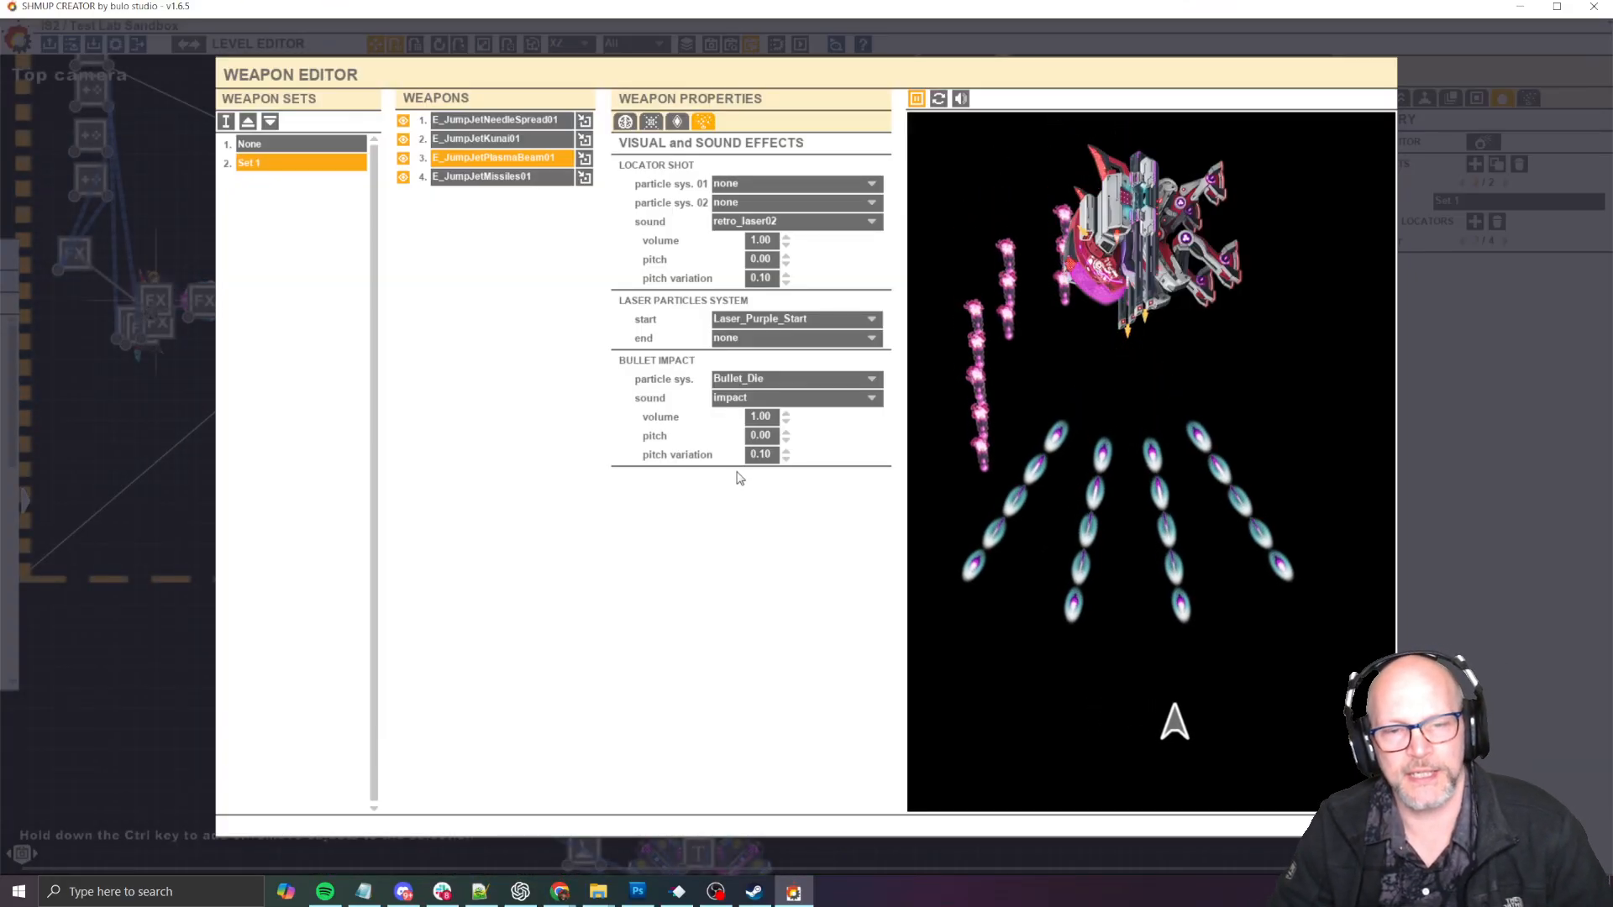
- Switch to the Trello card, edit the comment and insert "(let's do the circular emission" after "muzzle flash" in the laser bullet
{"action": "key", "text": "alt+Tab"}
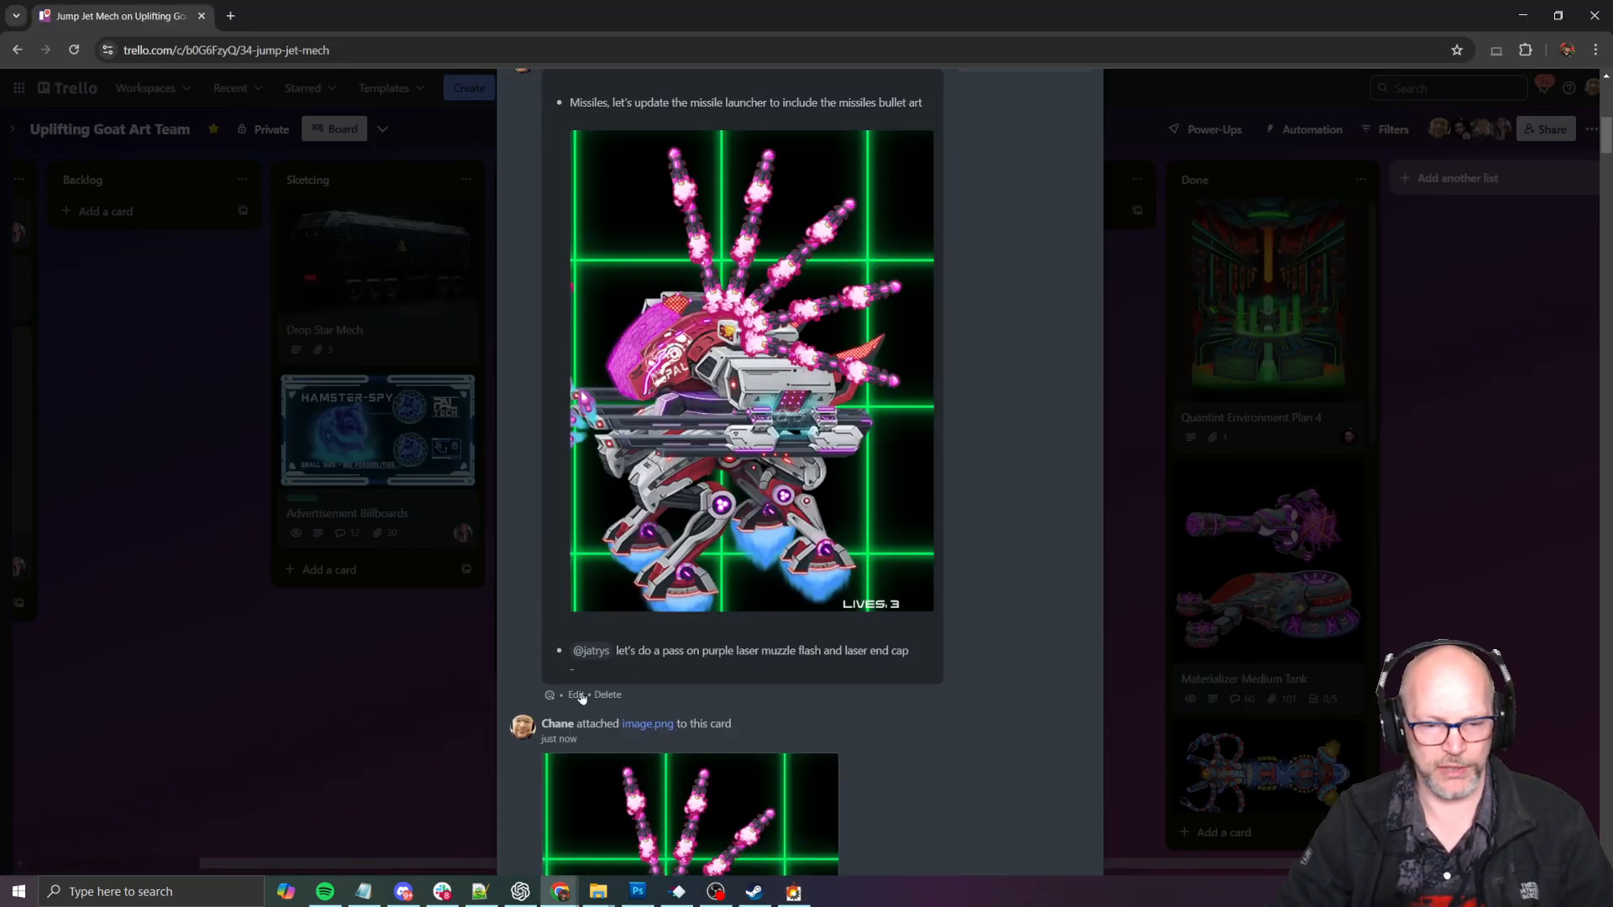
{"action": "left_click", "coordinate": [577, 695]}
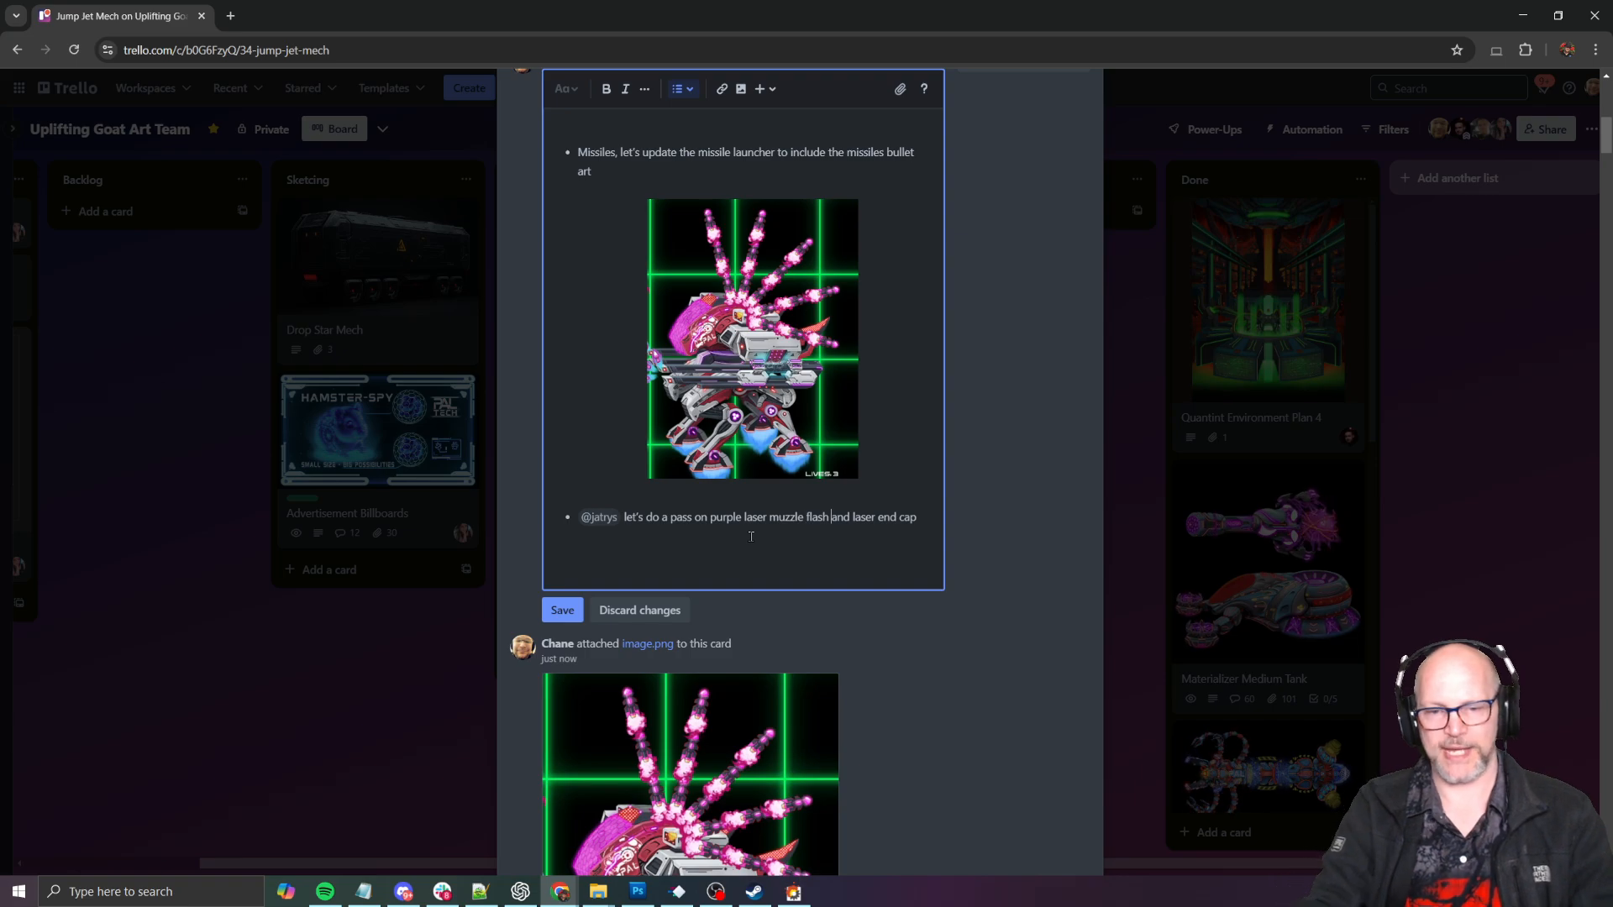
{"action": "type", "text": "(let' s"}
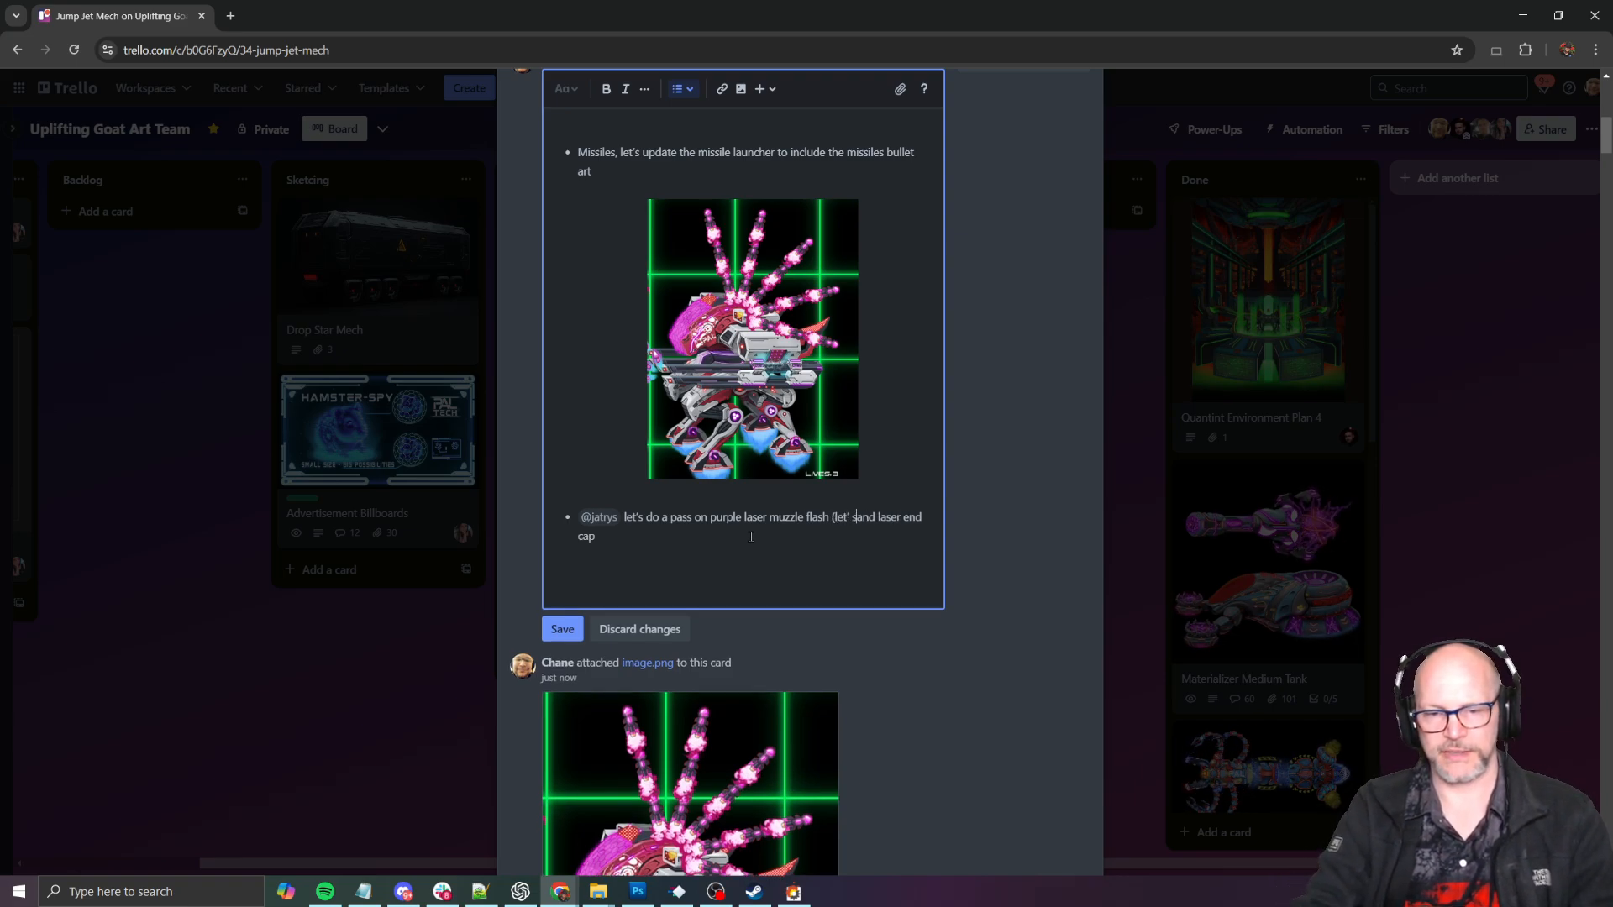
{"action": "key", "text": "BackSpace"}
{"action": "key", "text": "BackSpace"}
{"action": "type", "text": "s"}
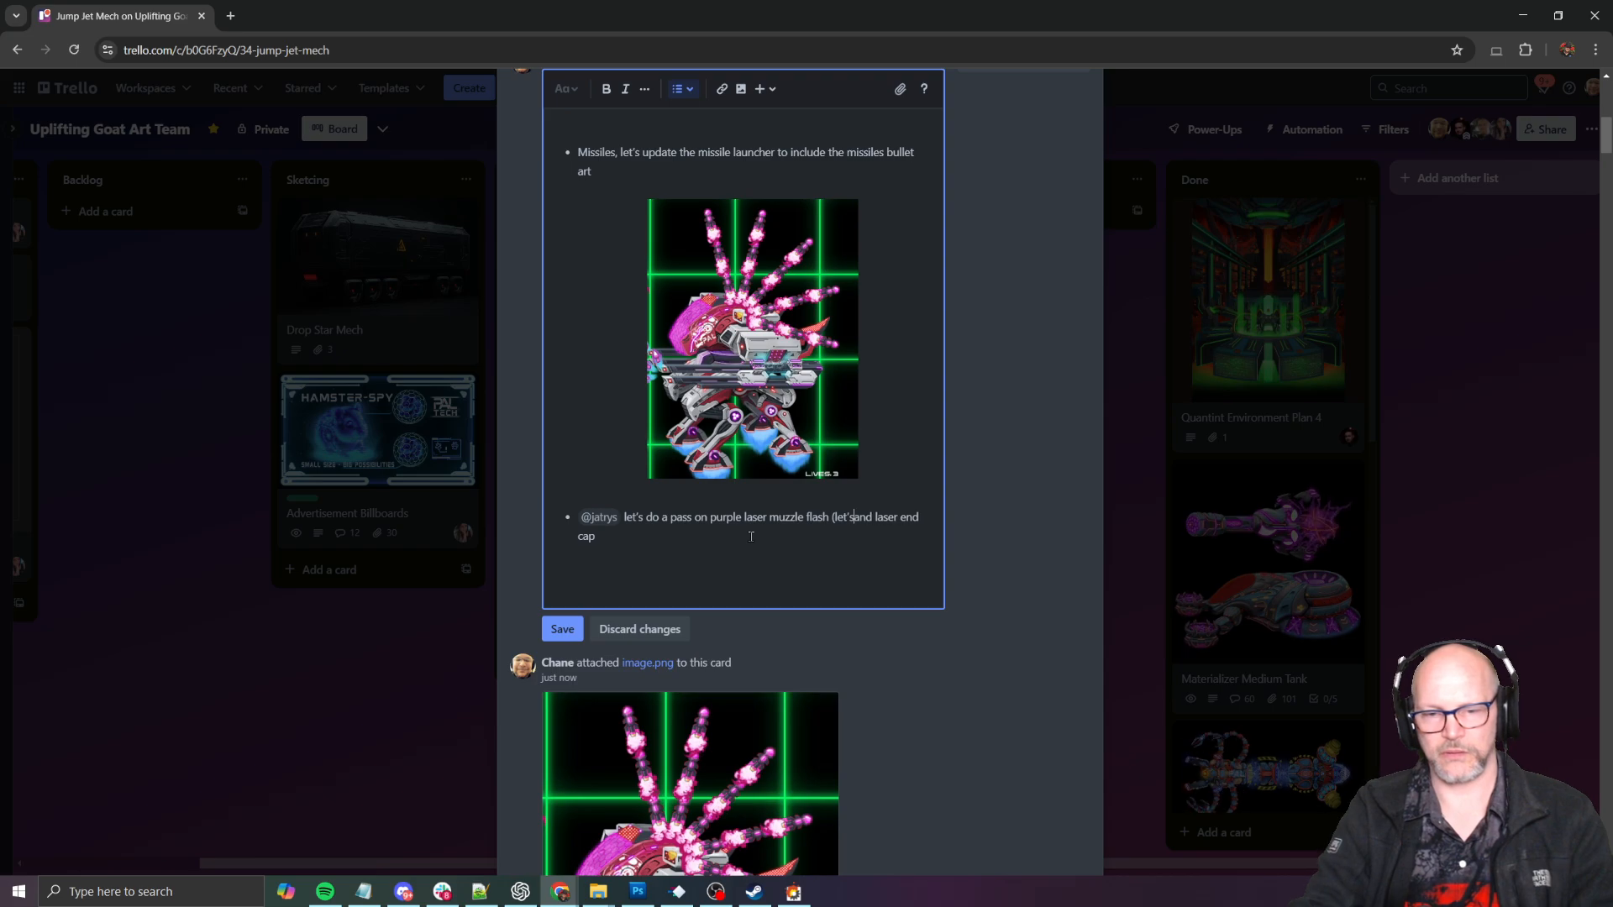
{"action": "type", "text": "do teh"}
{"action": "key", "text": "BackSpace"}
{"action": "key", "text": "BackSpace"}
{"action": "key", "text": "BackSpace"}
{"action": "key", "text": "BackSpace"}
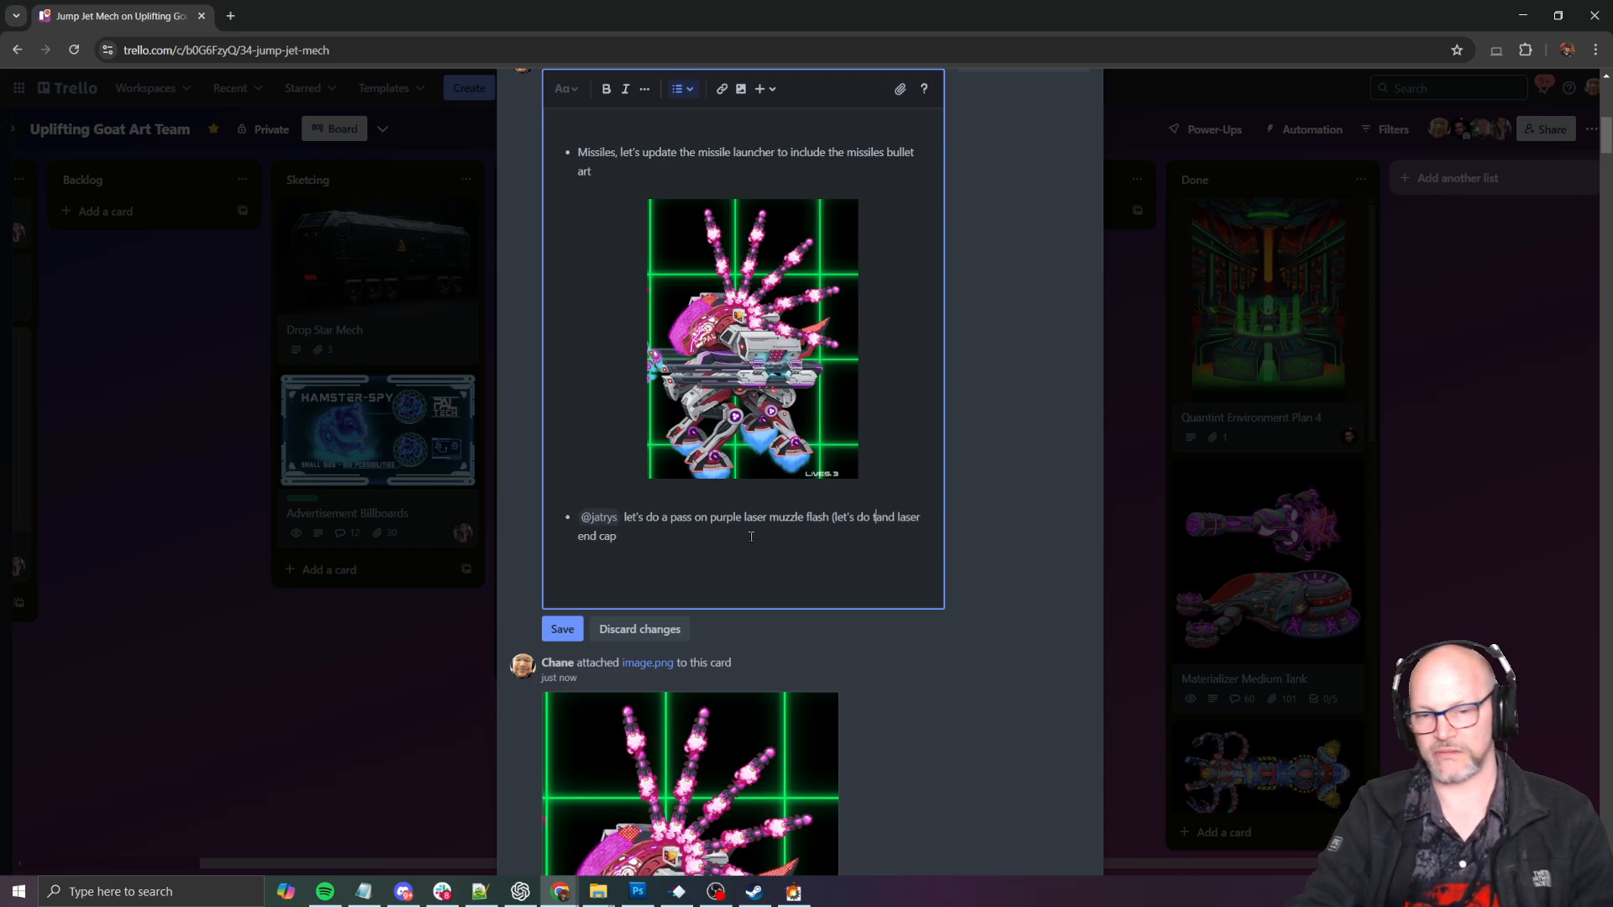
{"action": "type", "text": "the circular "}
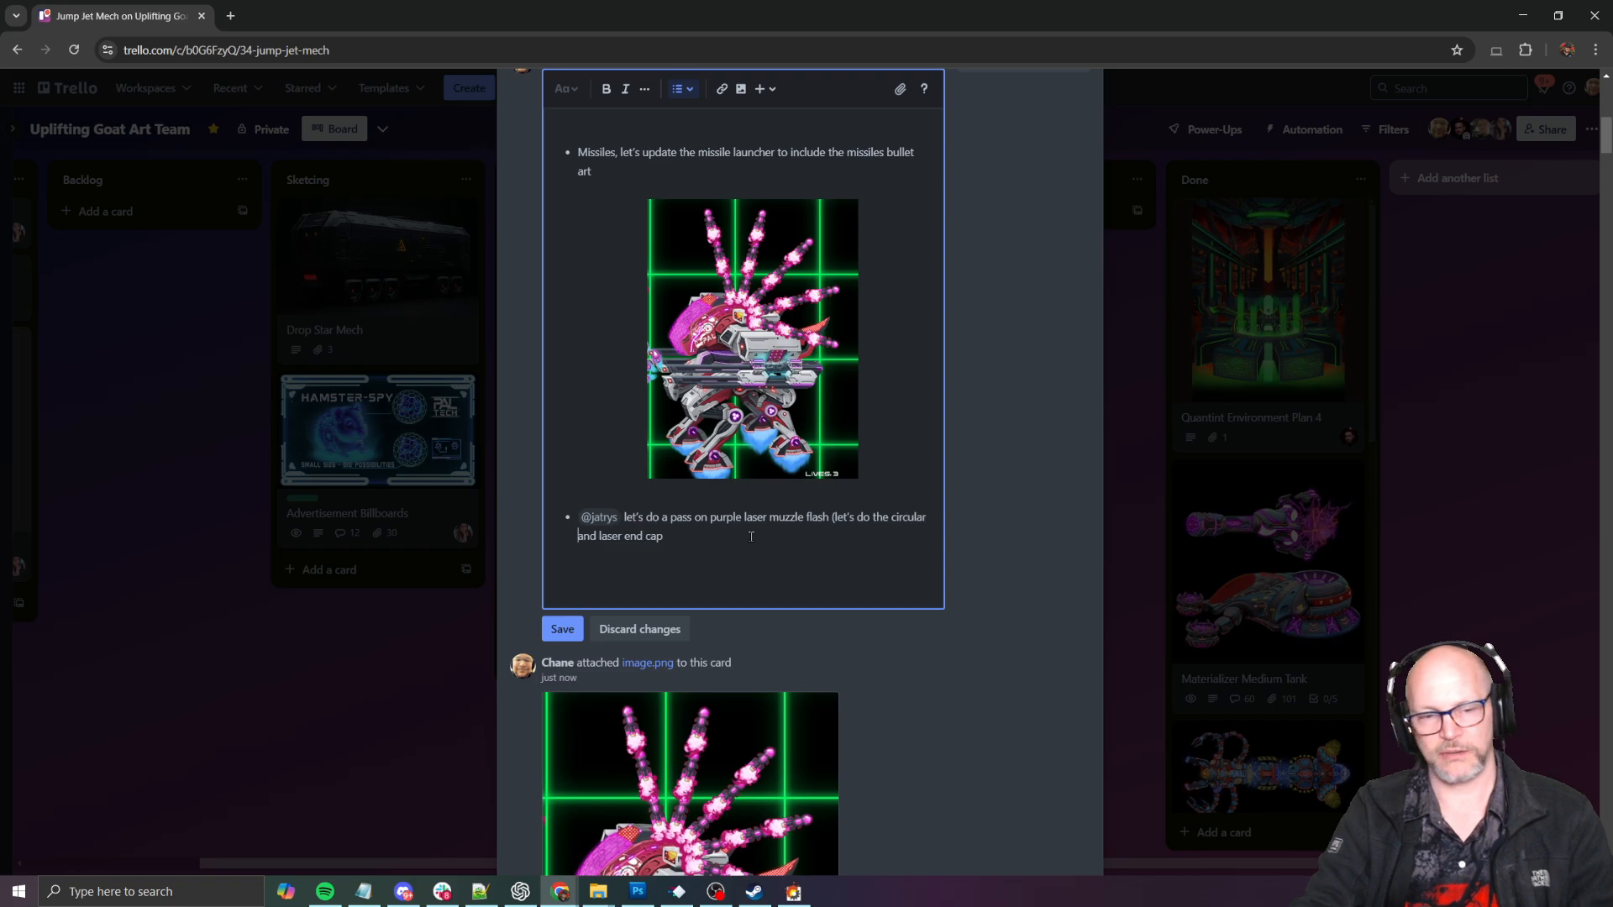
{"action": "type", "text": "em"}
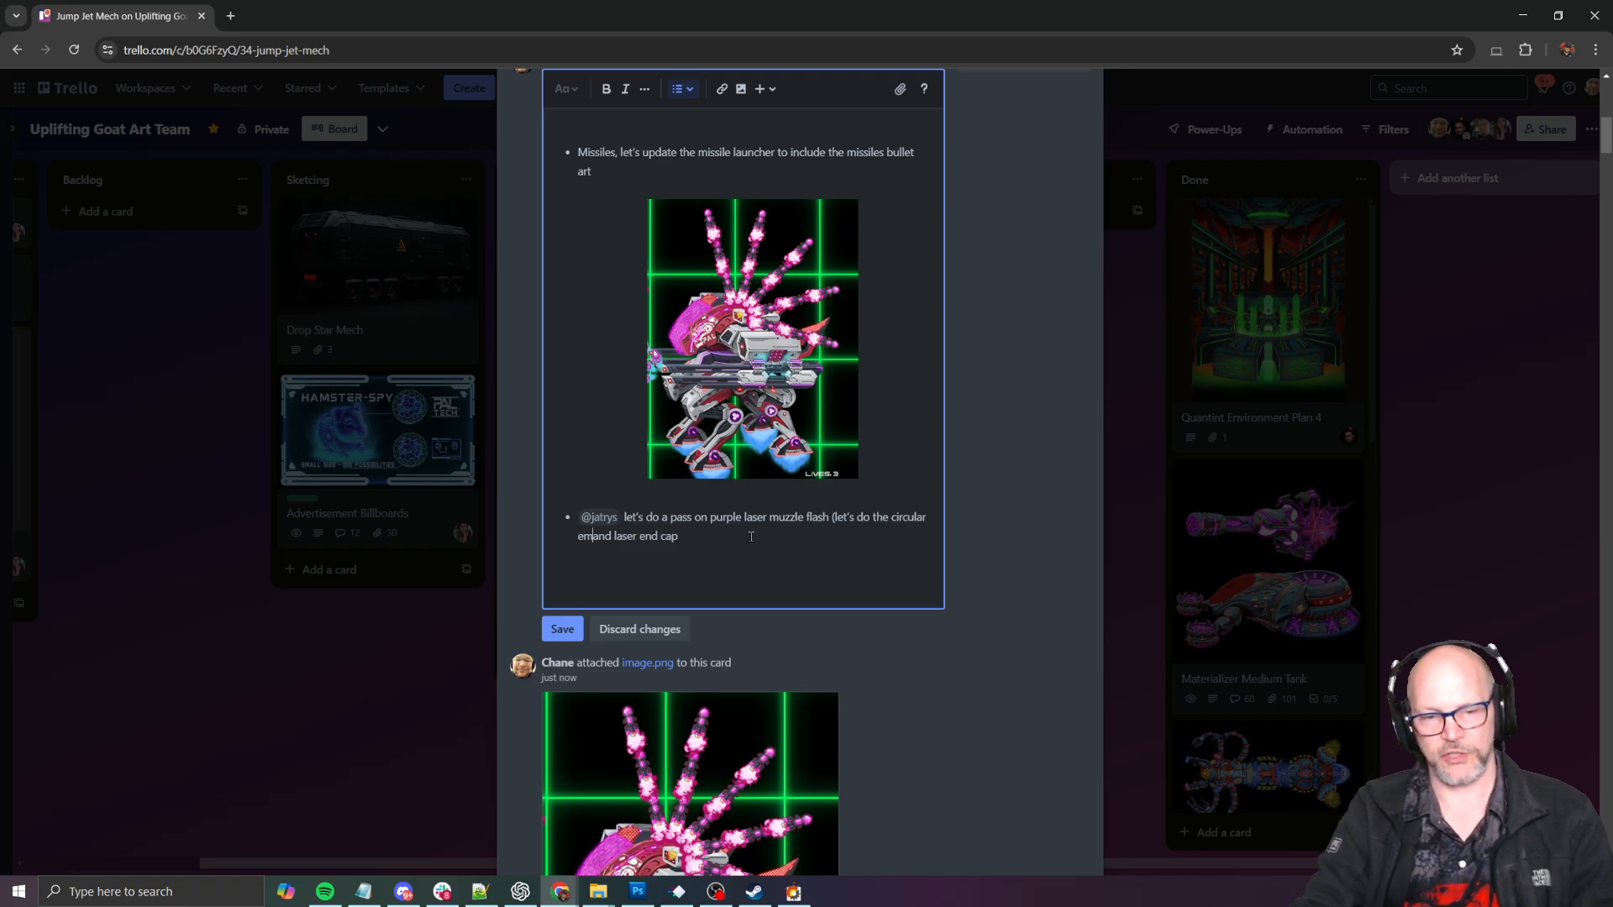
{"action": "type", "text": "ission"}
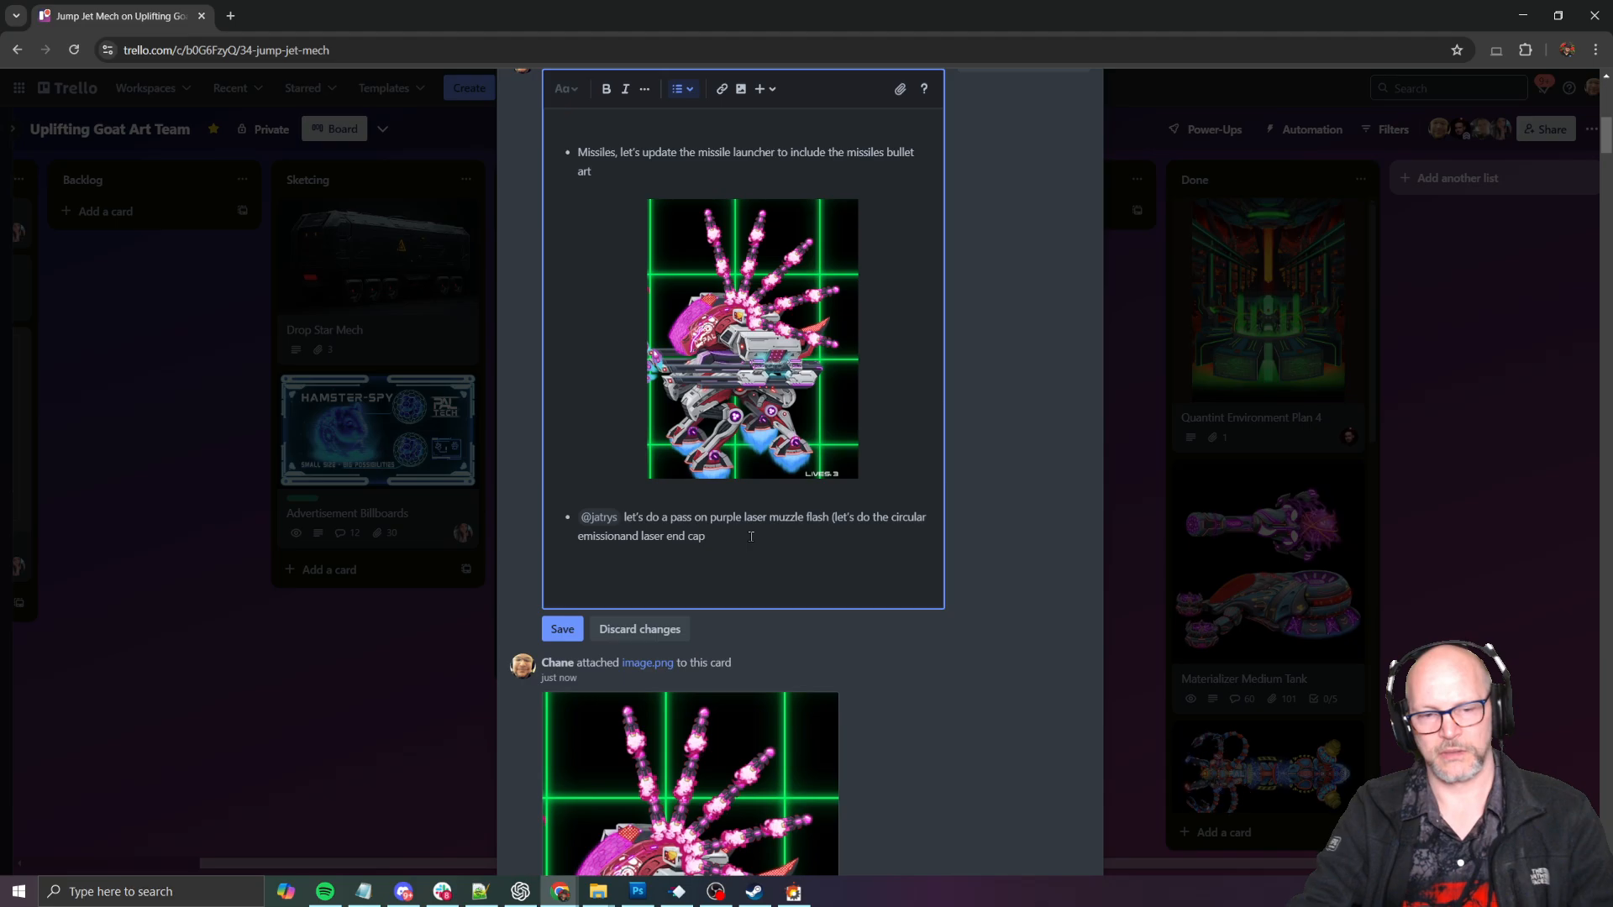
- Switch to SHMUP Creator and set the plasma beam's laser particle system end to Laser_Purple_End
{"action": "key", "text": "alt+Tab"}
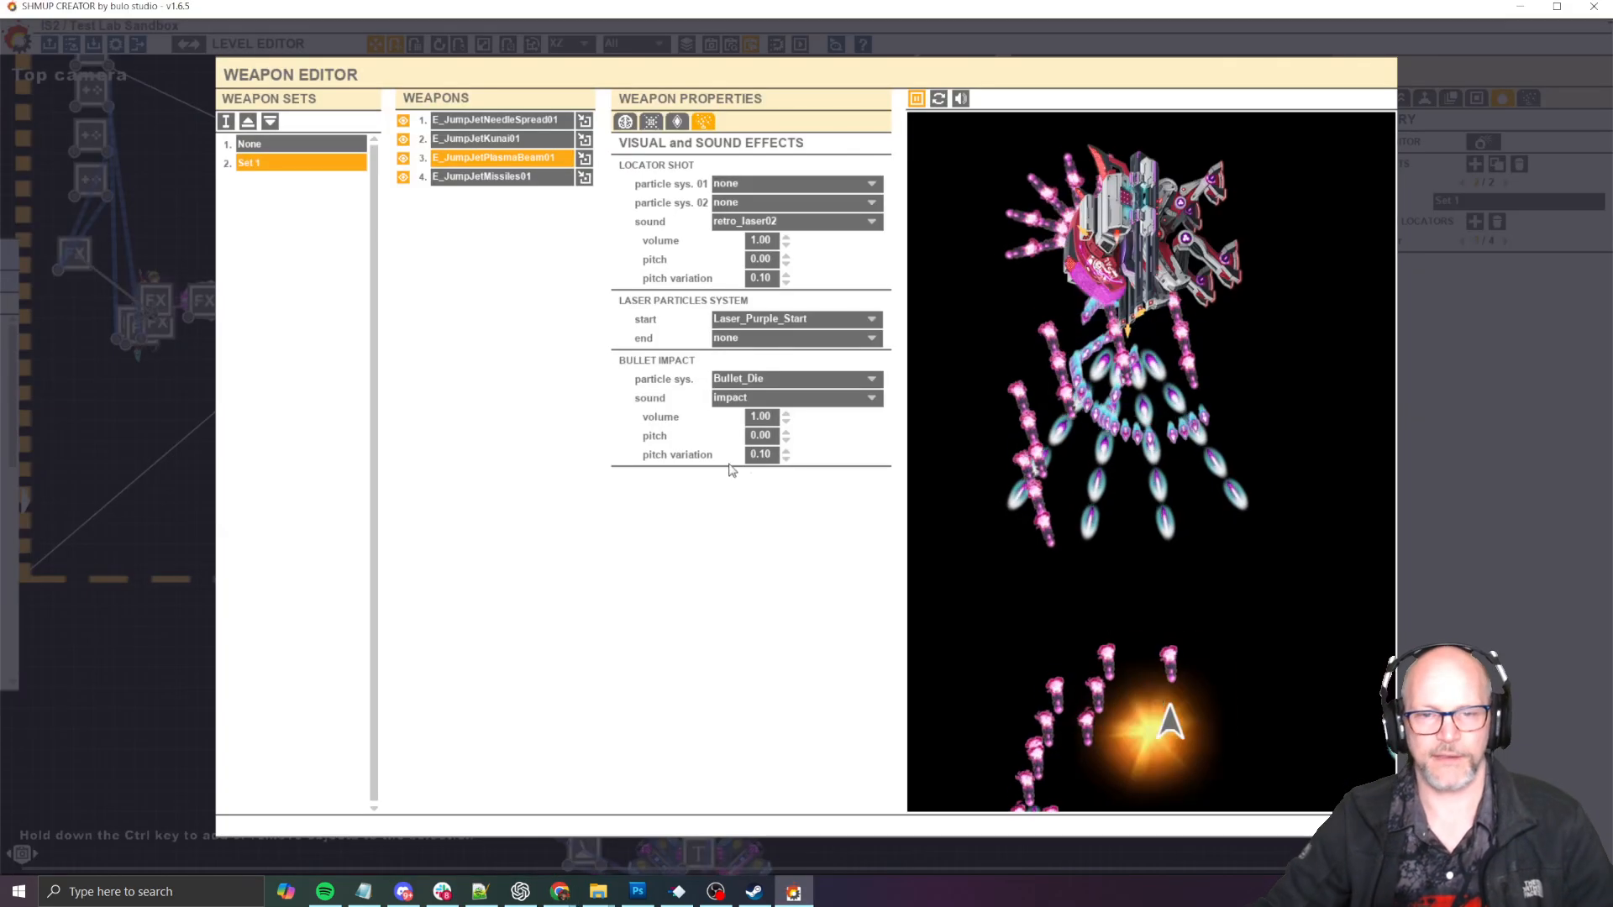
{"action": "left_click", "coordinate": [822, 338]}
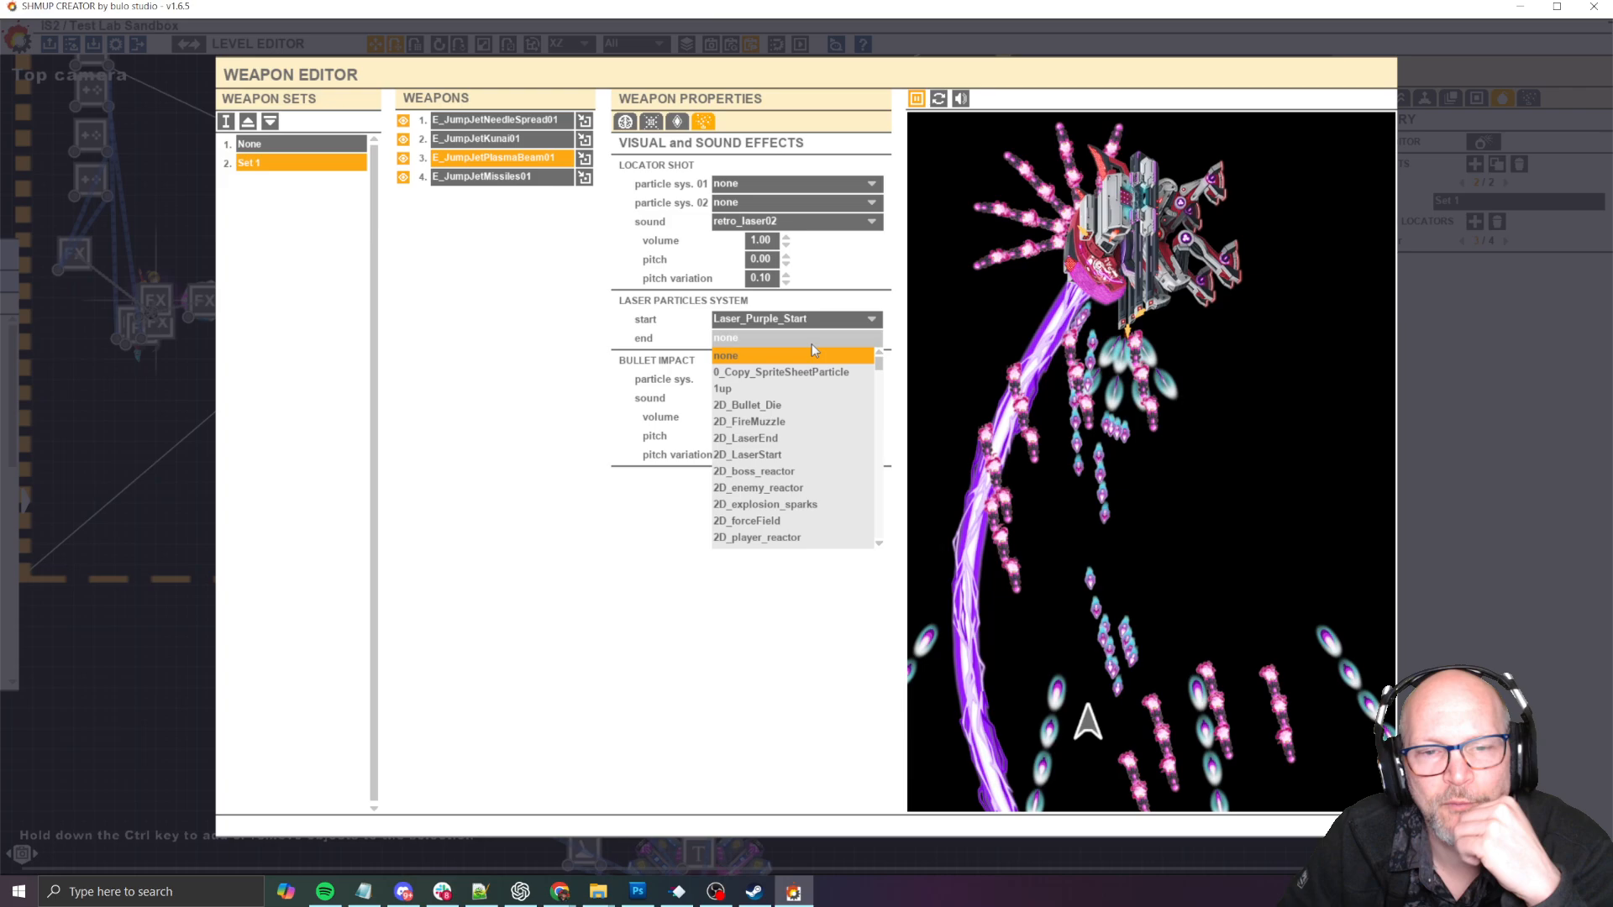
{"action": "scroll", "coordinate": [811, 420], "scroll_direction": "down", "scroll_amount": 2}
{"action": "scroll", "coordinate": [815, 435], "scroll_direction": "down", "scroll_amount": 10}
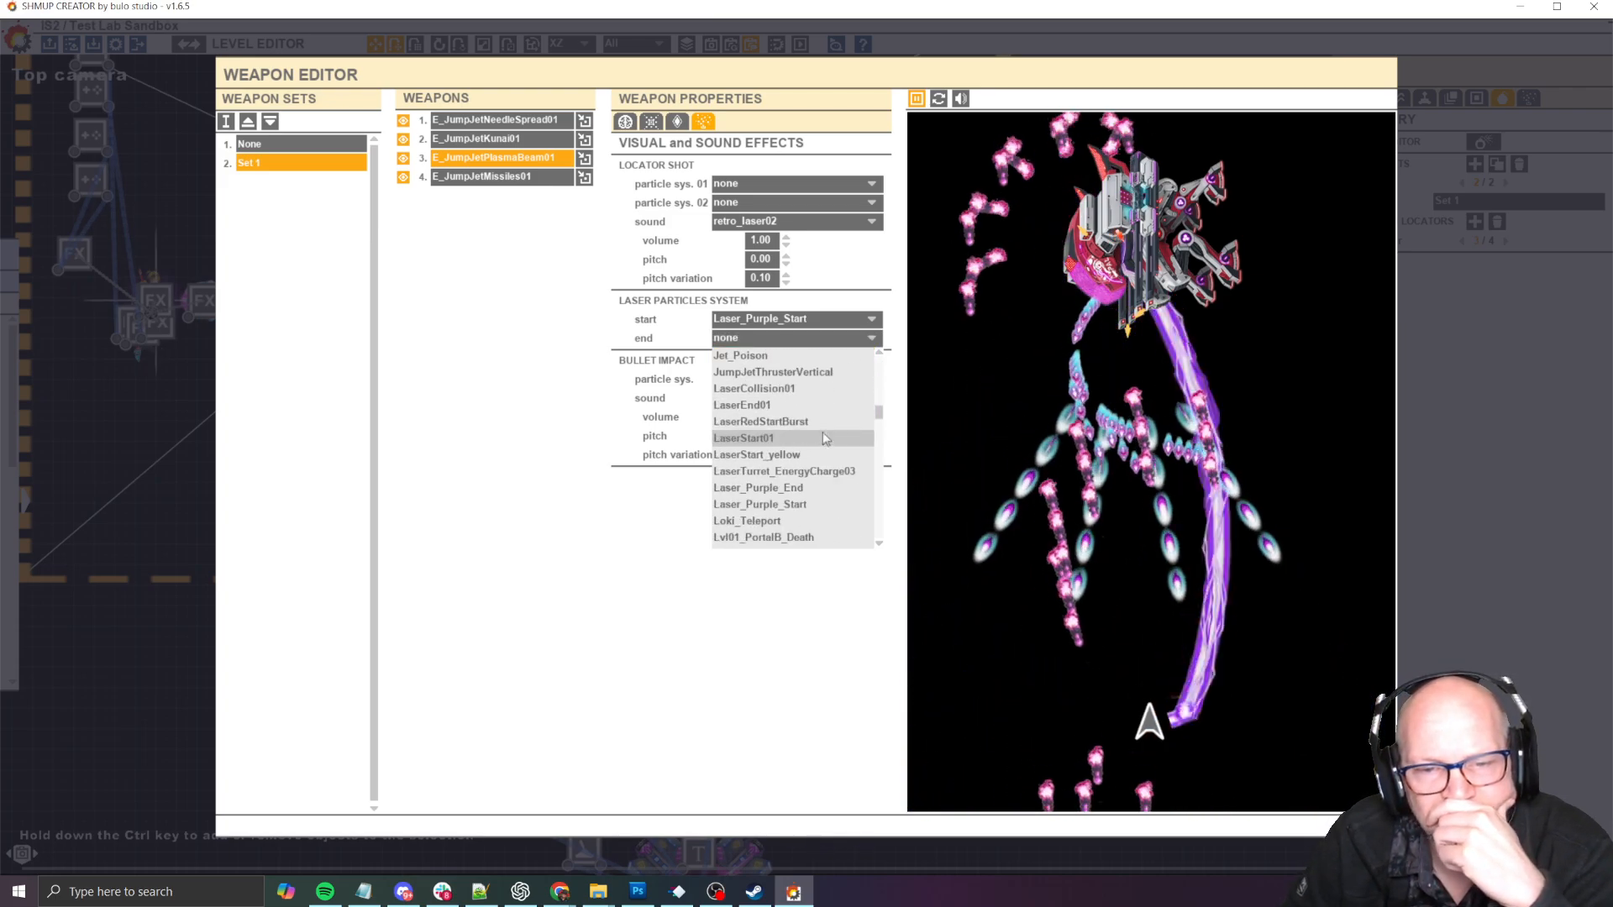
{"action": "scroll", "coordinate": [827, 453], "scroll_direction": "down", "scroll_amount": 1}
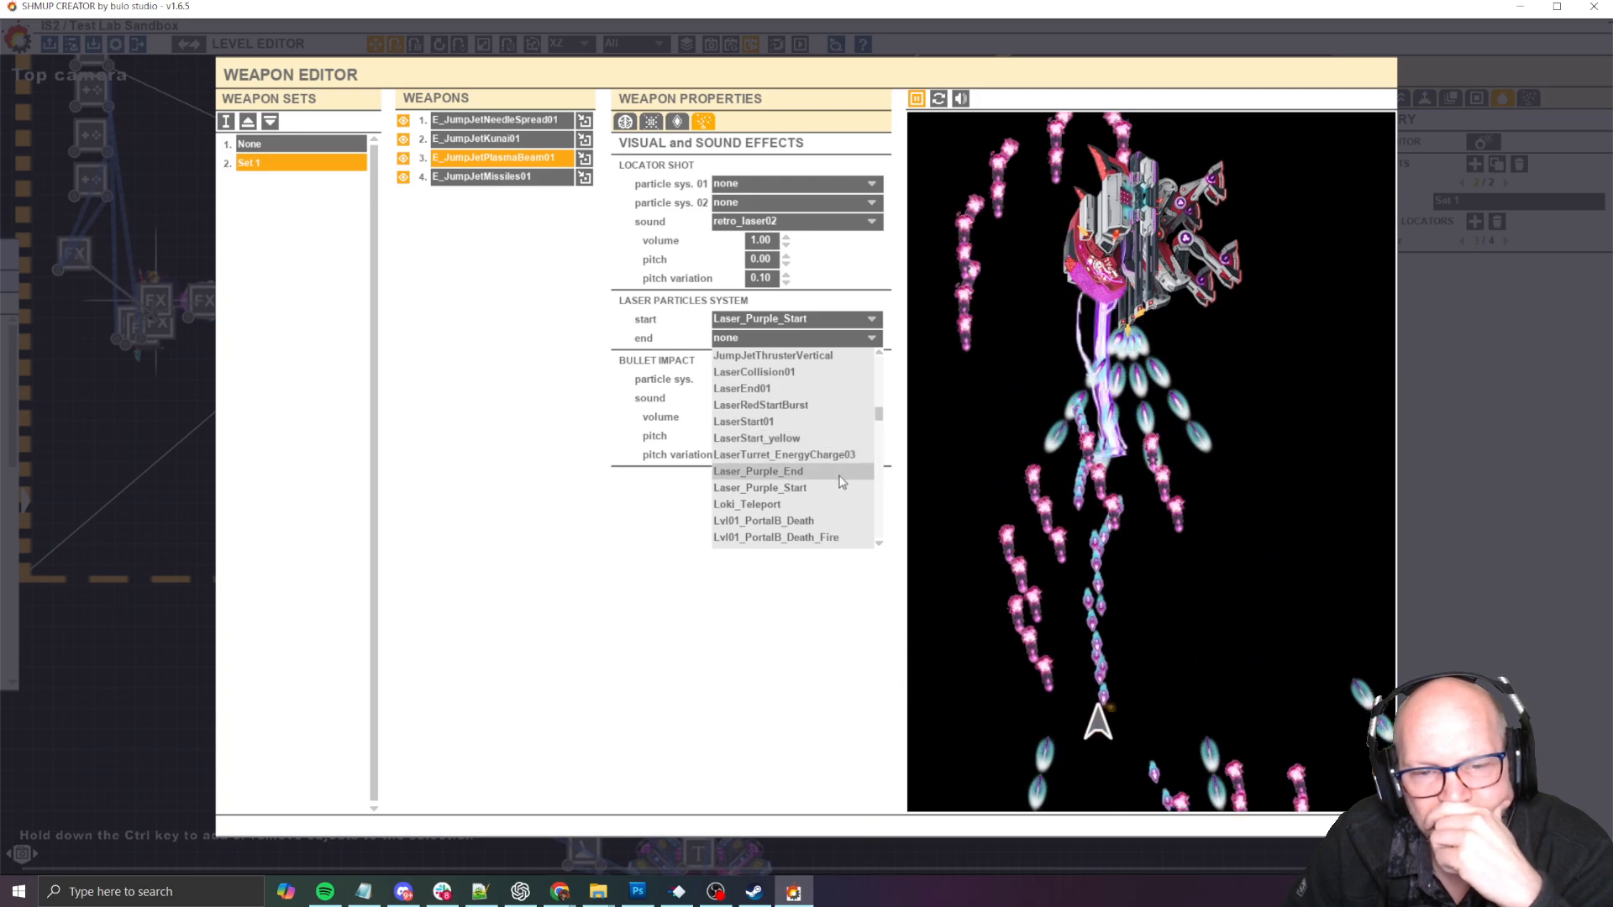
{"action": "left_click", "coordinate": [840, 474]}
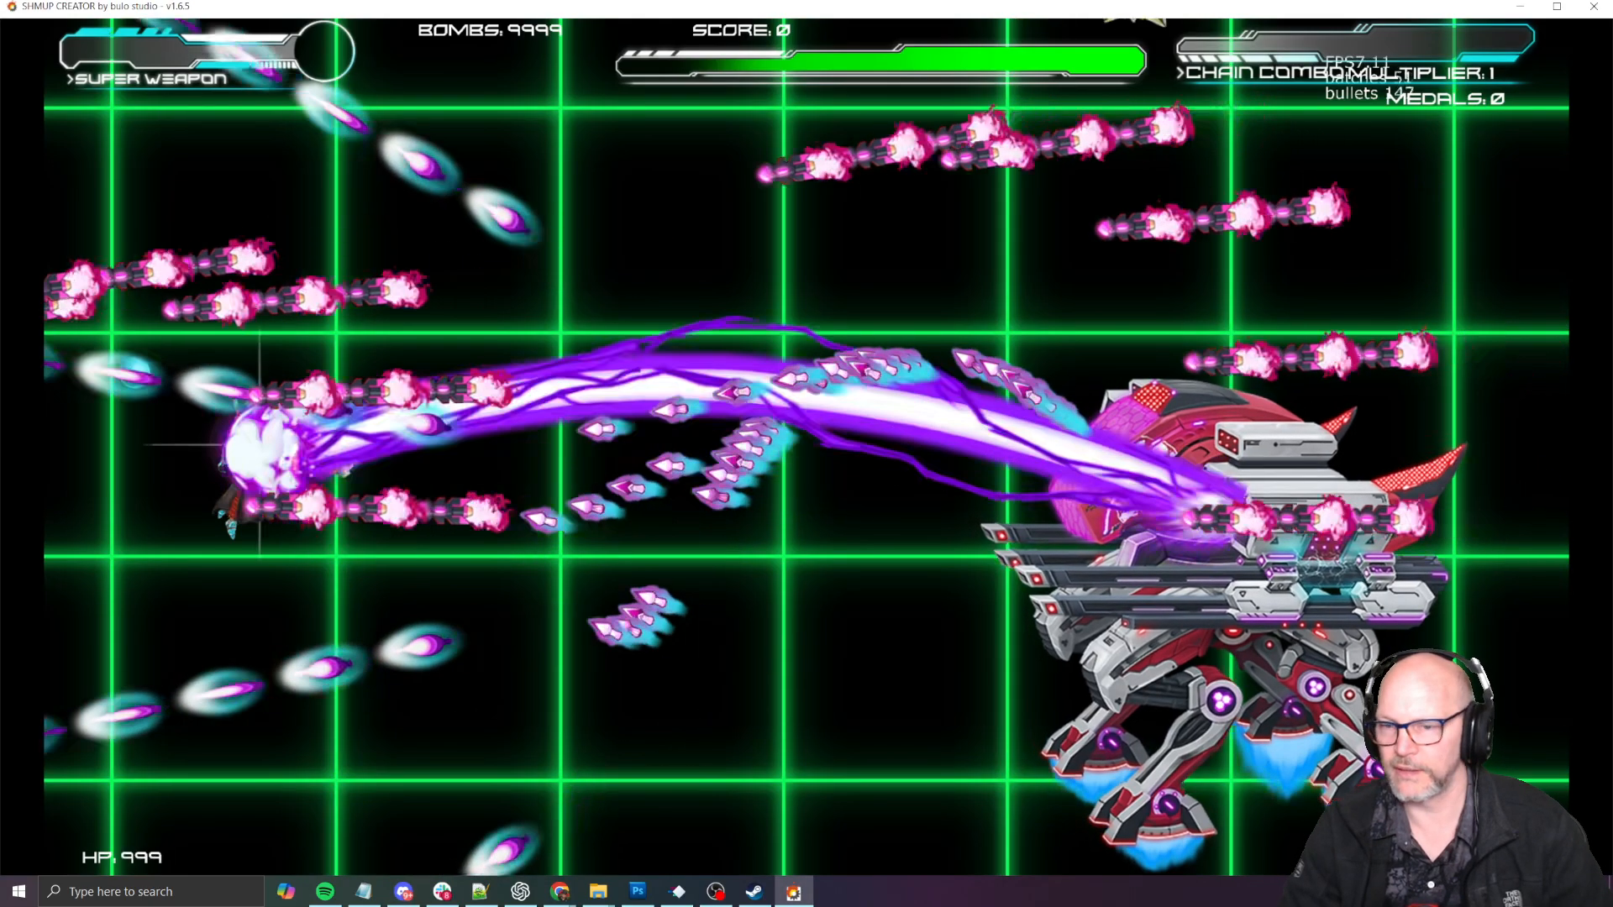
- Playtest the boss, moving the player around to examine the plasma beam's start and end effects, and return to the Weapon Editor
{"action": "key", "text": "Down"}
{"action": "key", "text": "Down"}
{"action": "key", "text": "Right"}
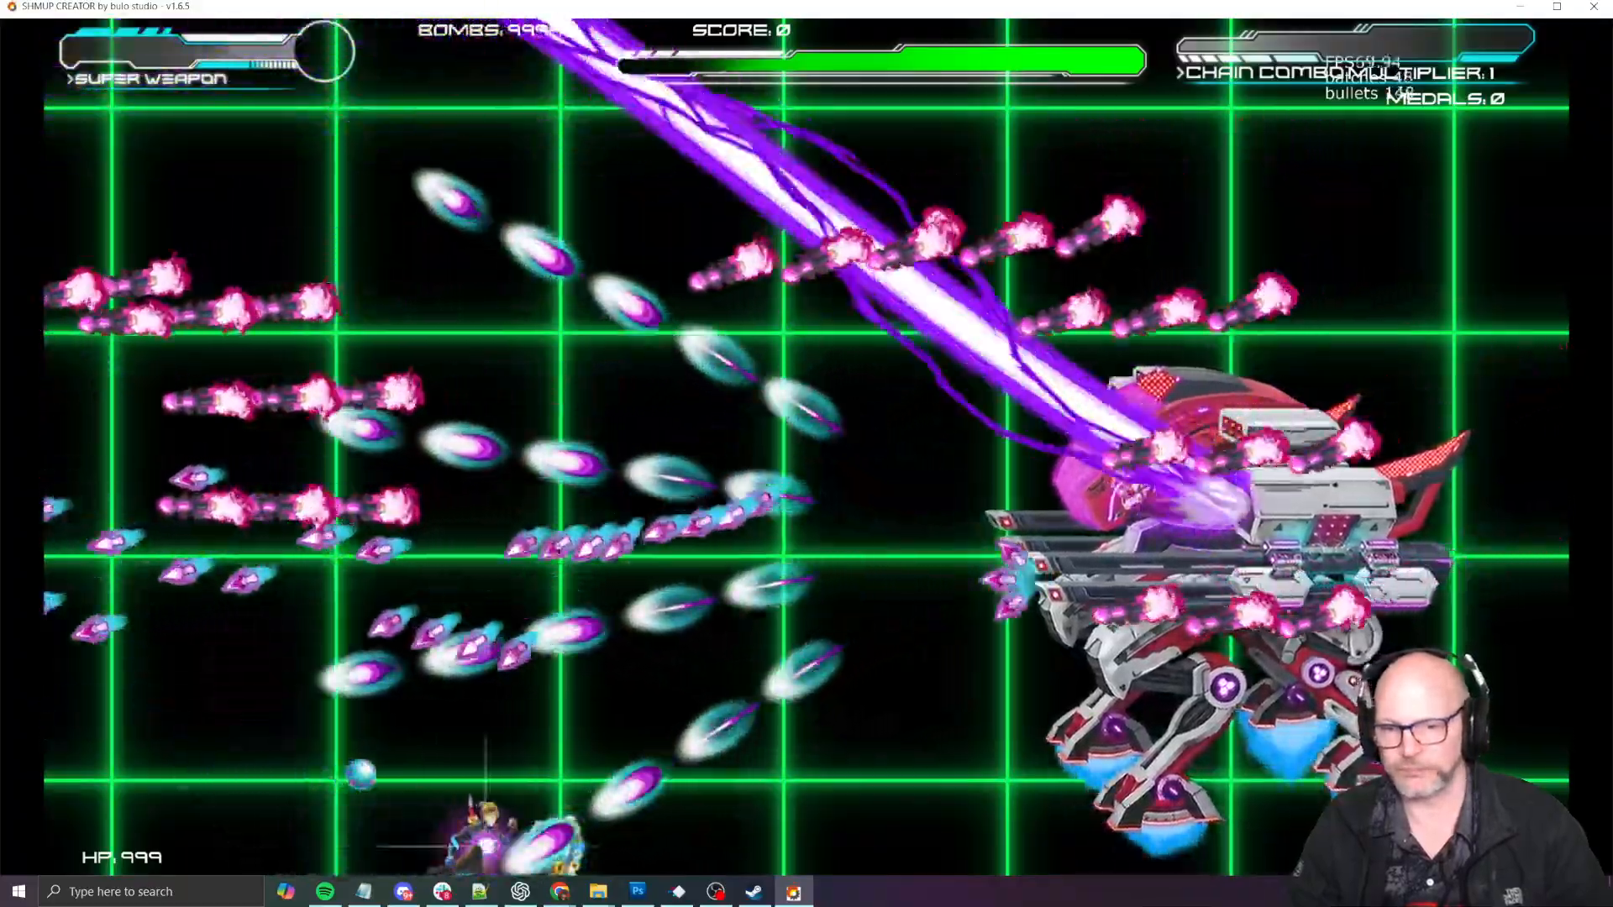
{"action": "key", "text": "Left"}
{"action": "key", "text": "Up"}
{"action": "key", "text": "Up"}
{"action": "key", "text": "Right"}
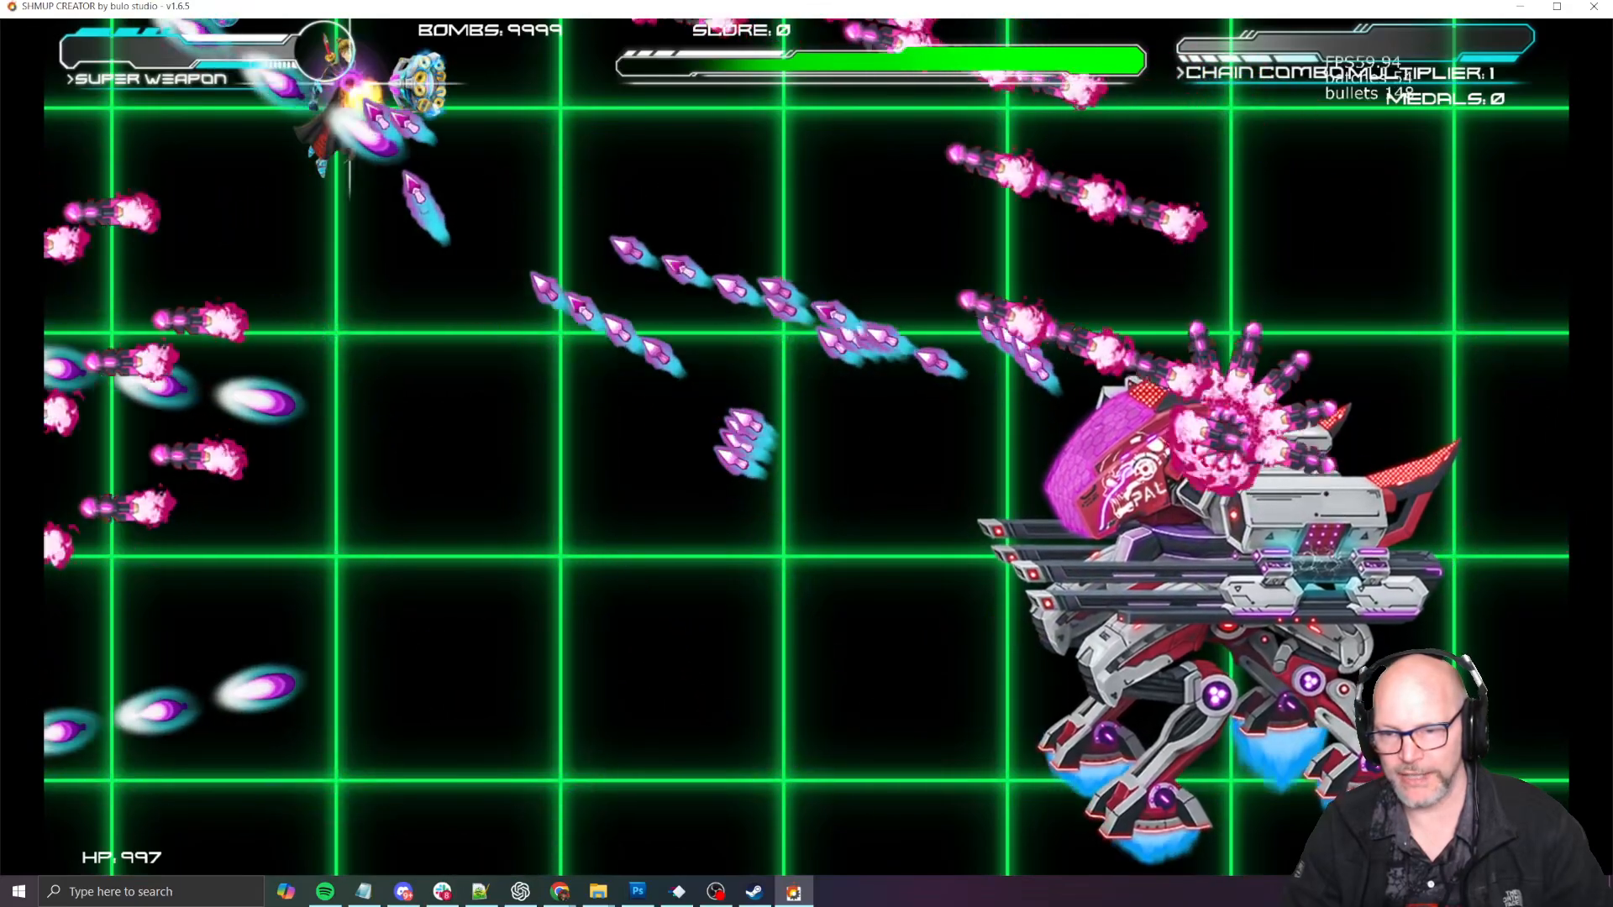
{"action": "key", "text": "Right"}
{"action": "key", "text": "alt+Tab"}
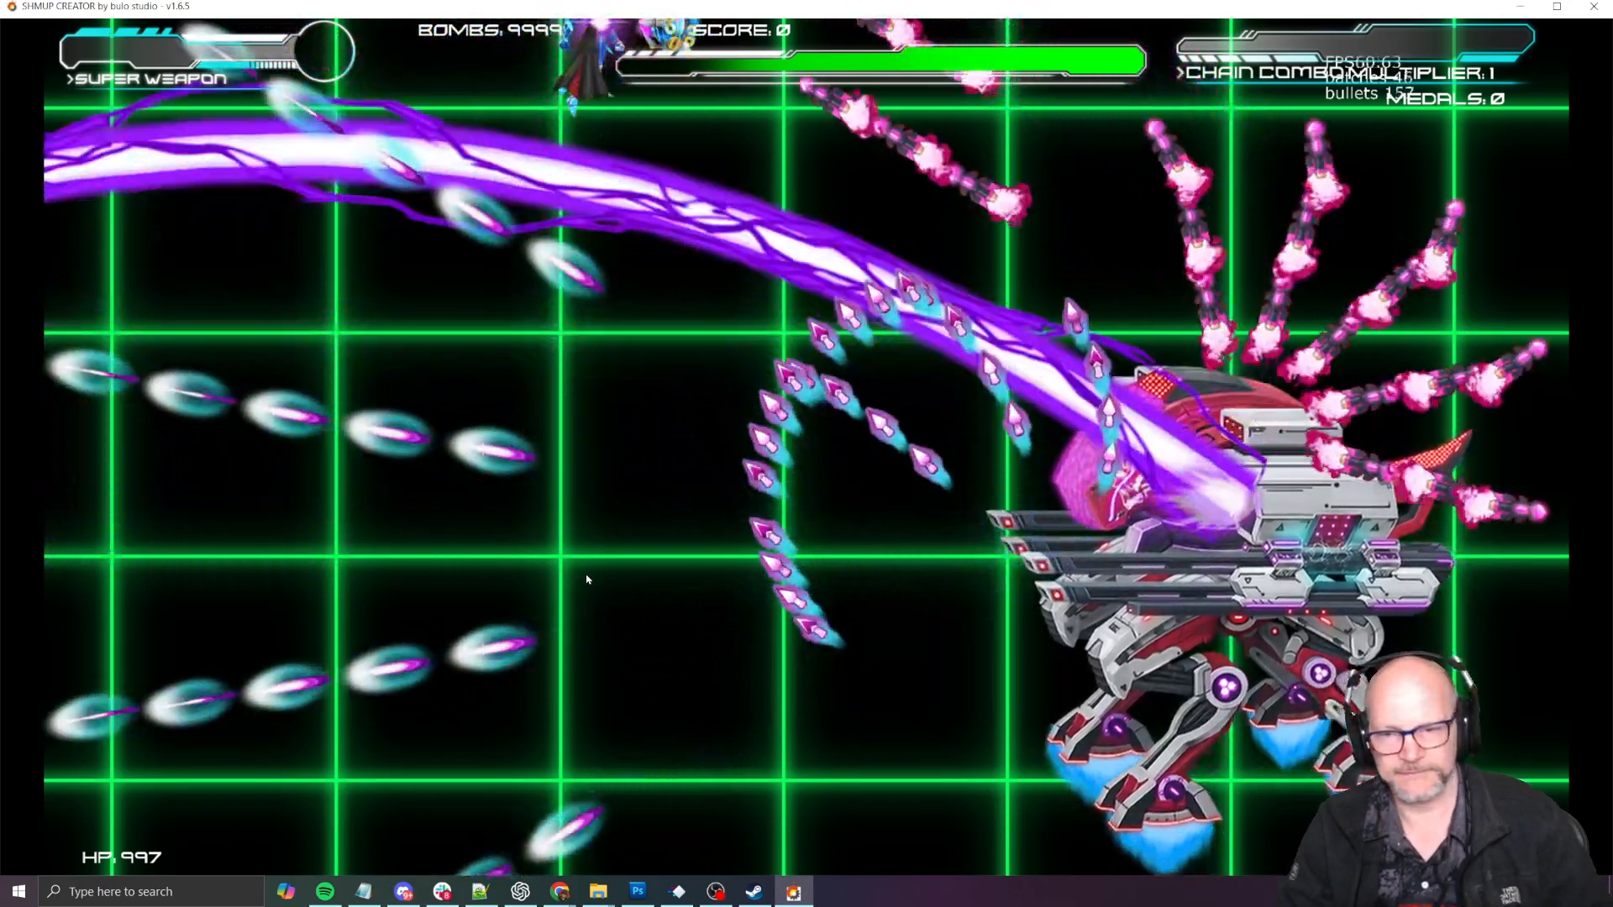
{"action": "key", "text": "Escape"}
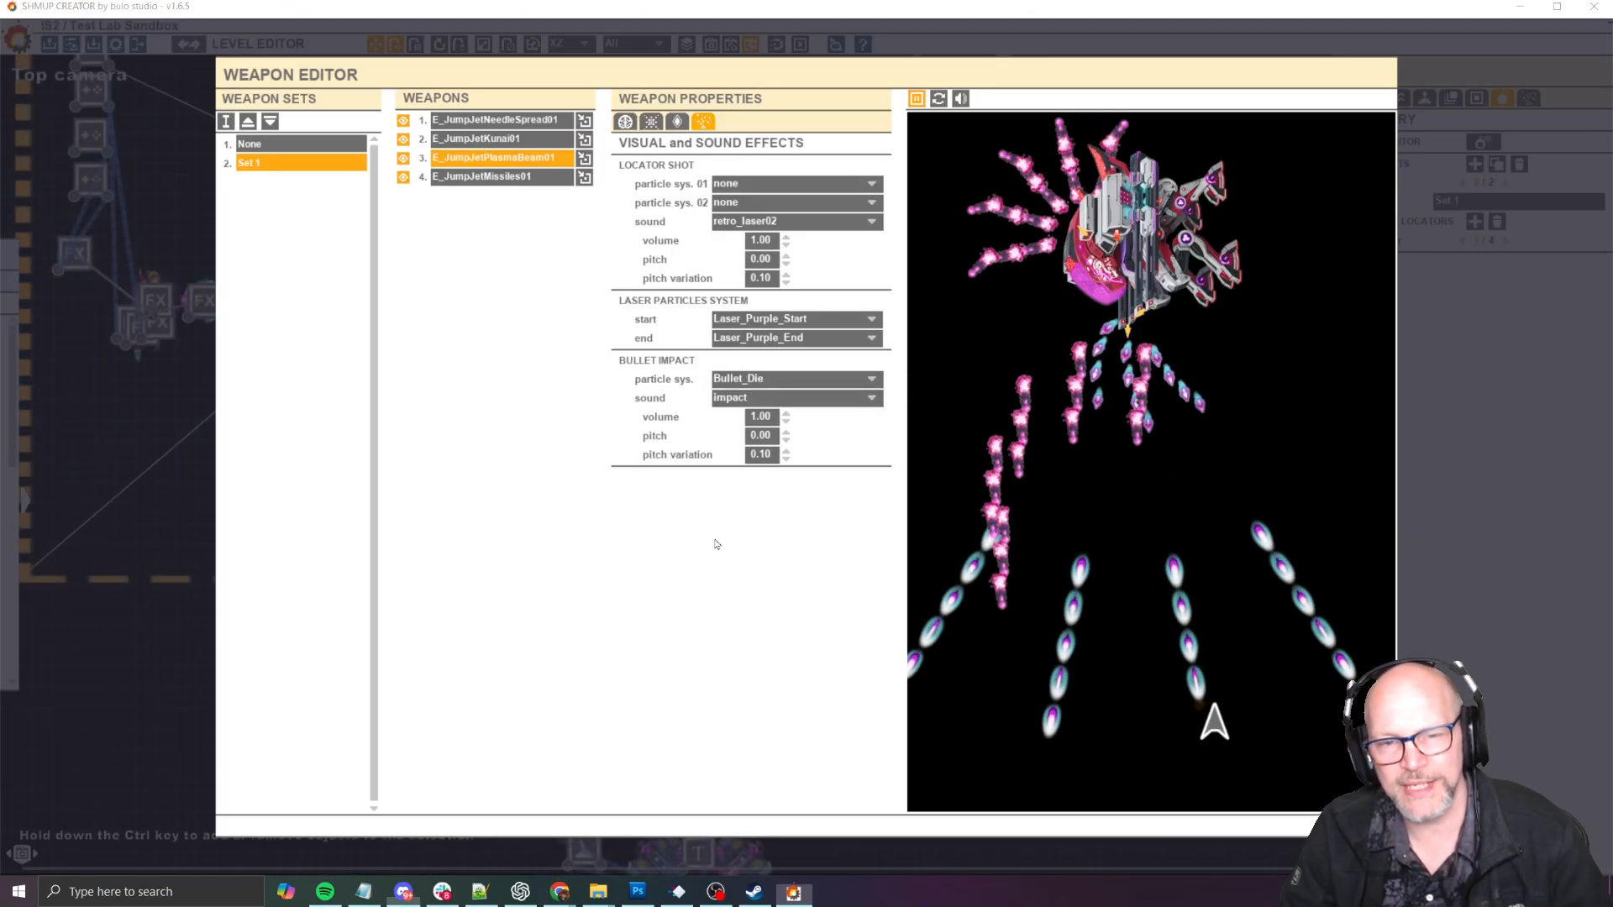
- Switch to the Trello comment and replace "do the" in the laser bullet with "modify the burst to better fit the rotation of the plasma laser"
{"action": "key", "text": "alt+Tab"}
{"action": "key", "text": "alt+Tab"}
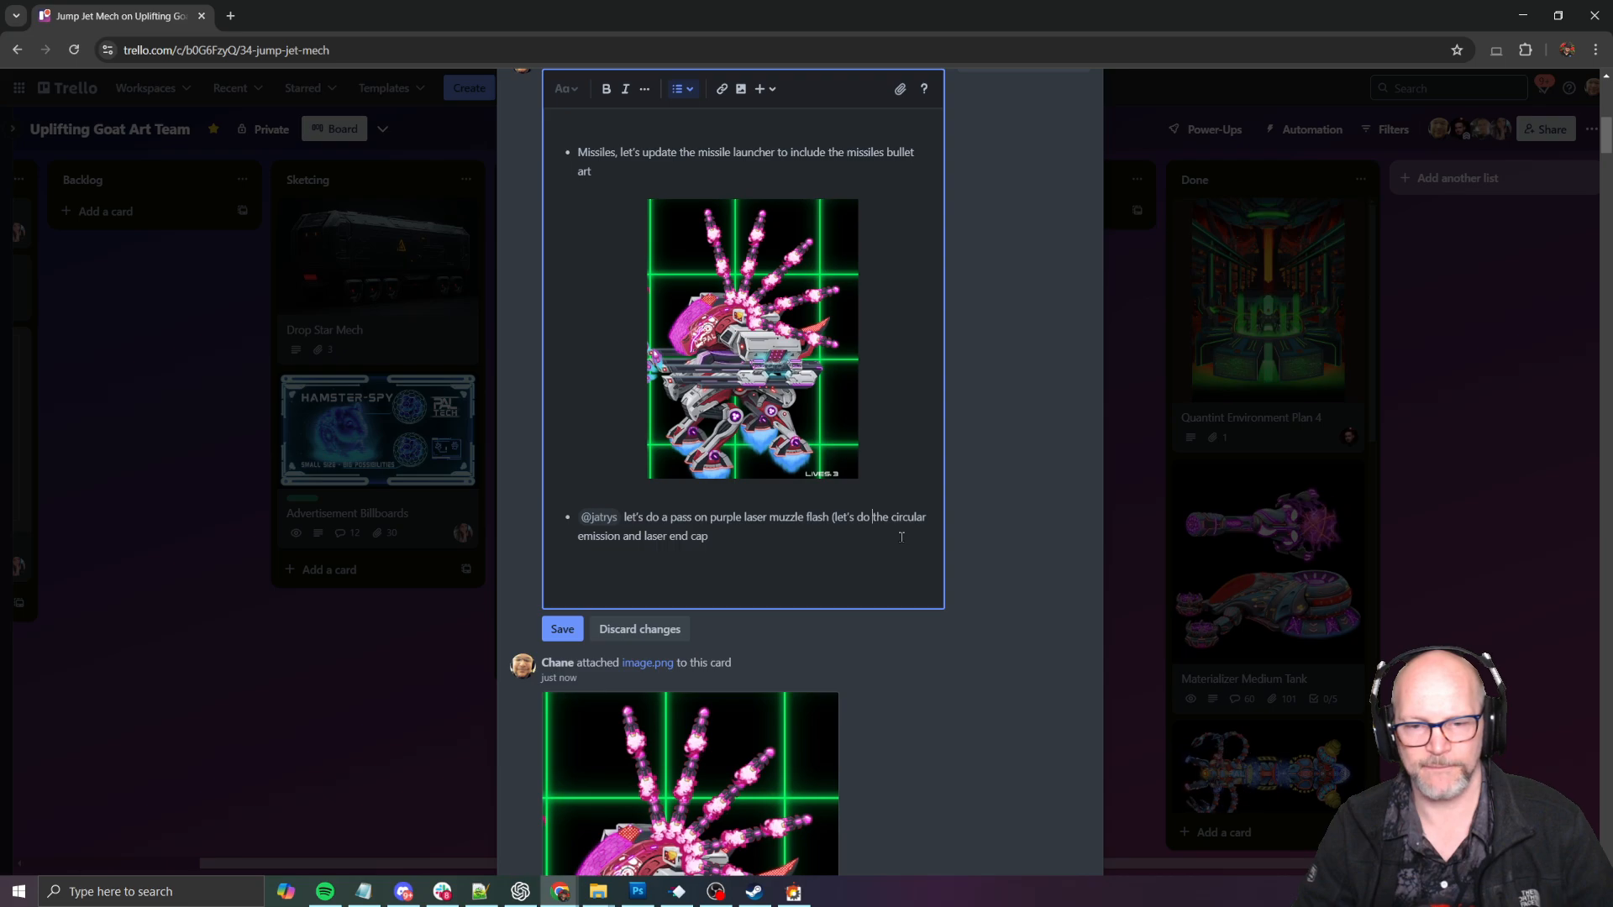
{"action": "key", "text": "ctrl+shift+Right"}
{"action": "key", "text": "BackSpace"}
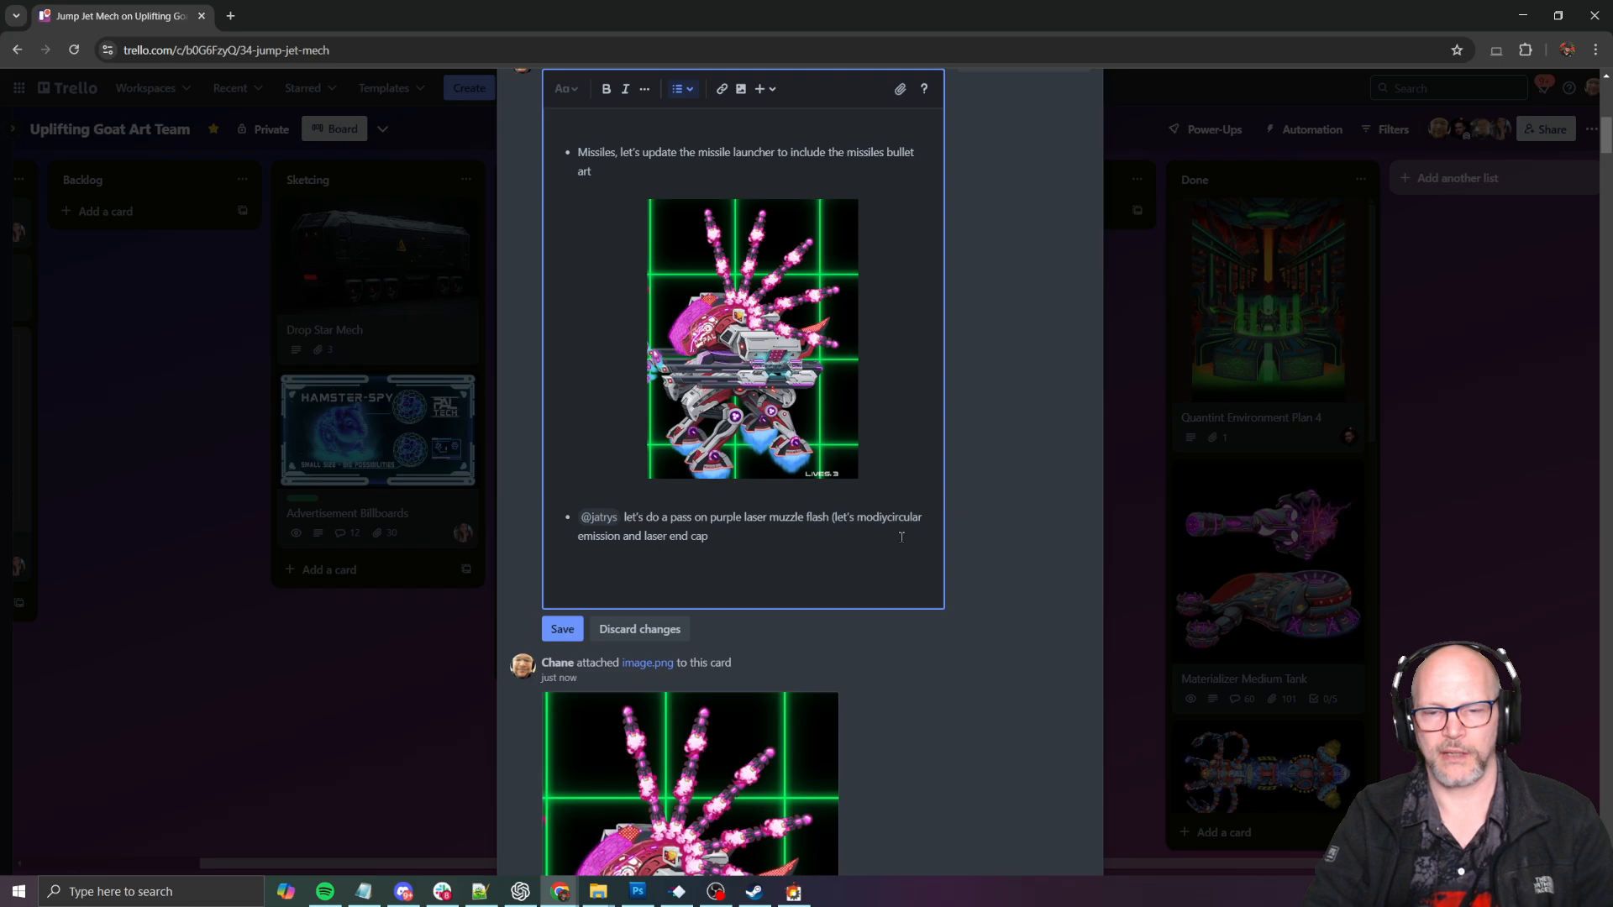
{"action": "type", "text": "modify the burst to "}
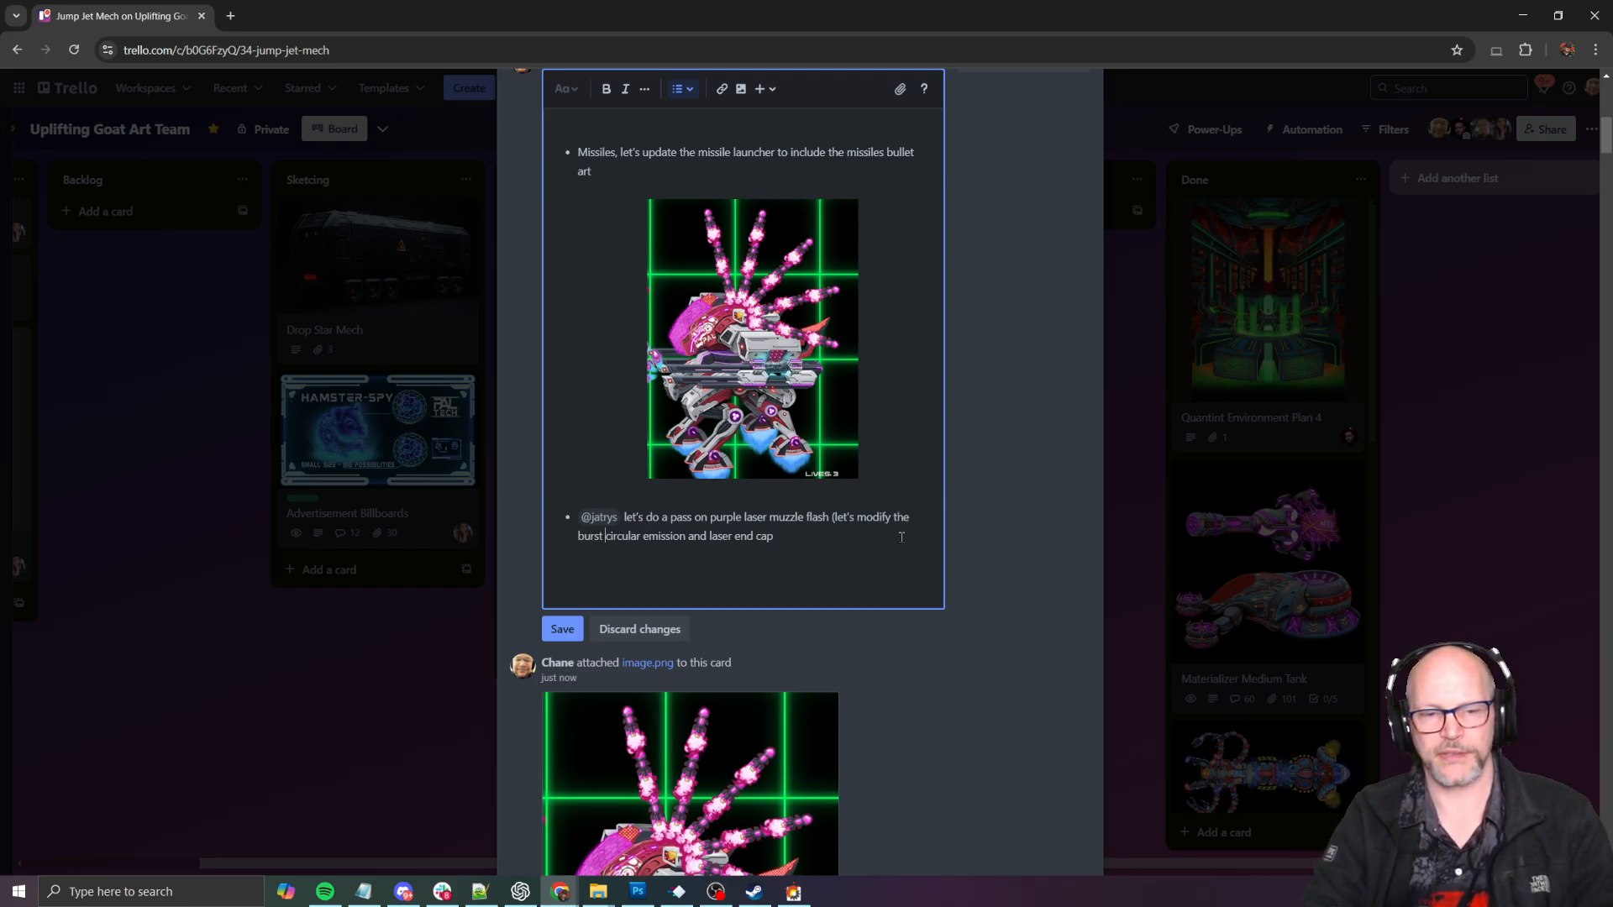
{"action": "type", "text": "better "}
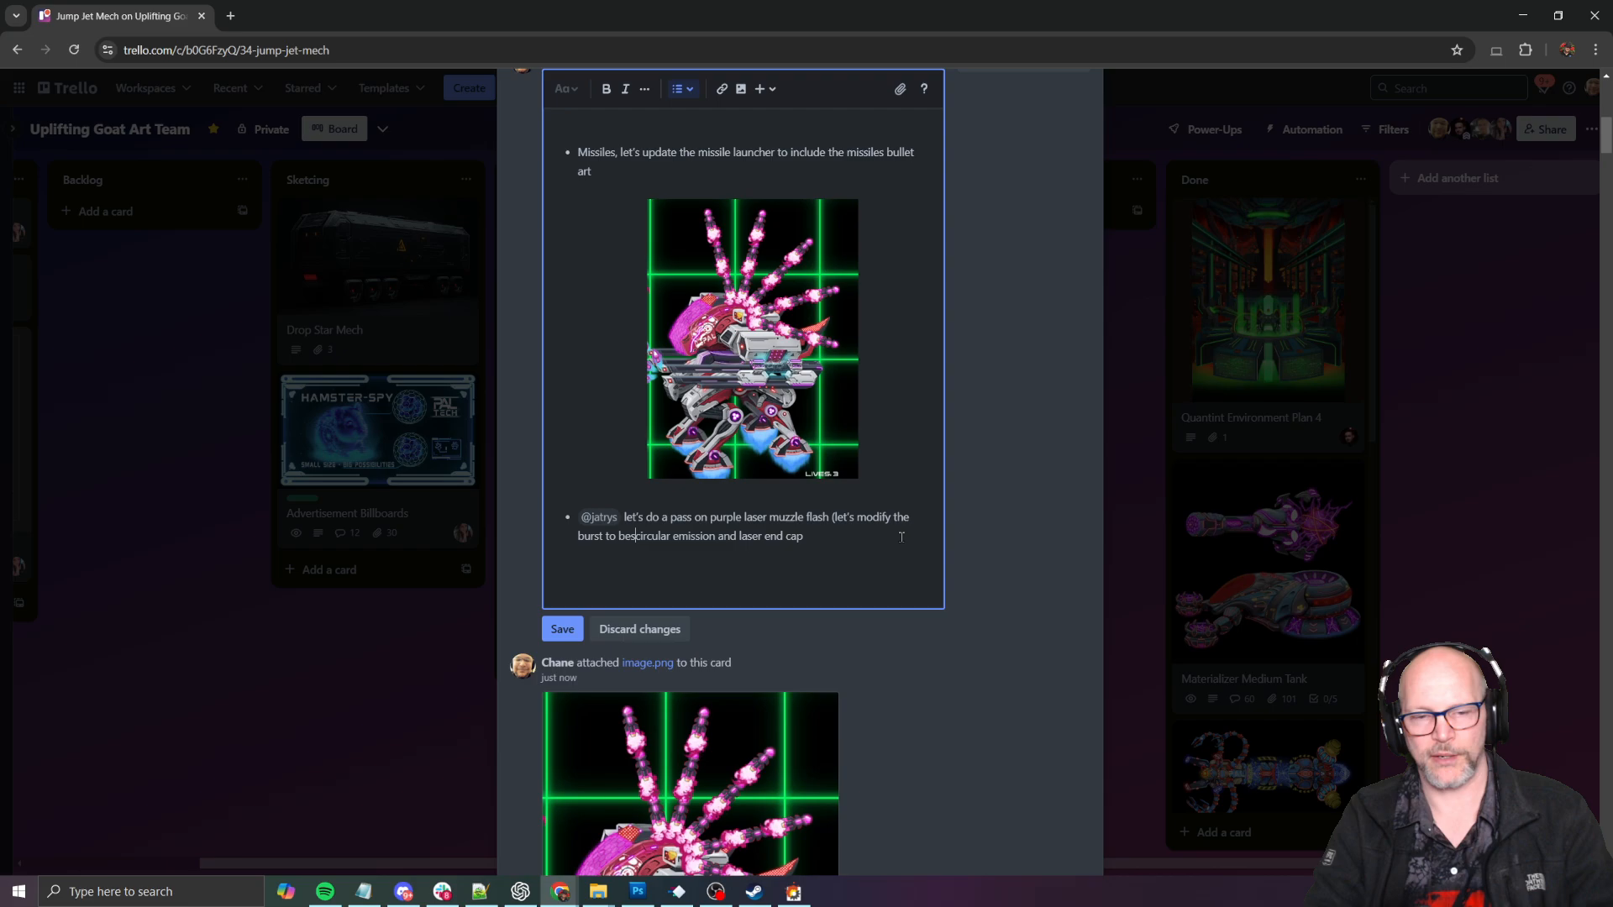
{"action": "type", "text": "fit the "}
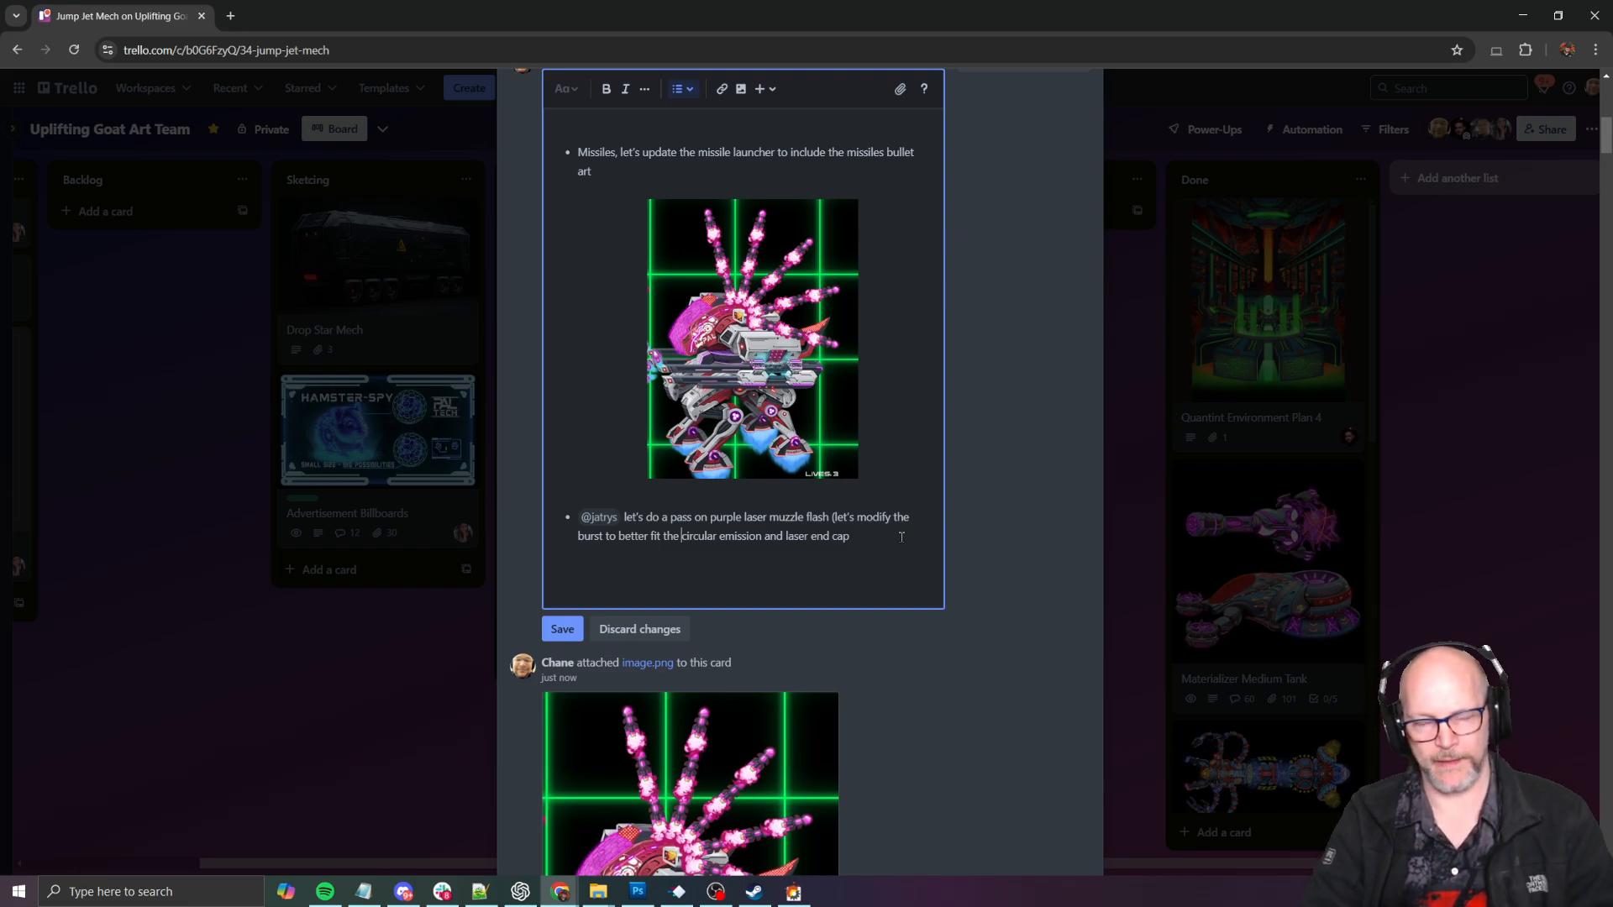
{"action": "type", "text": "rotation of th"}
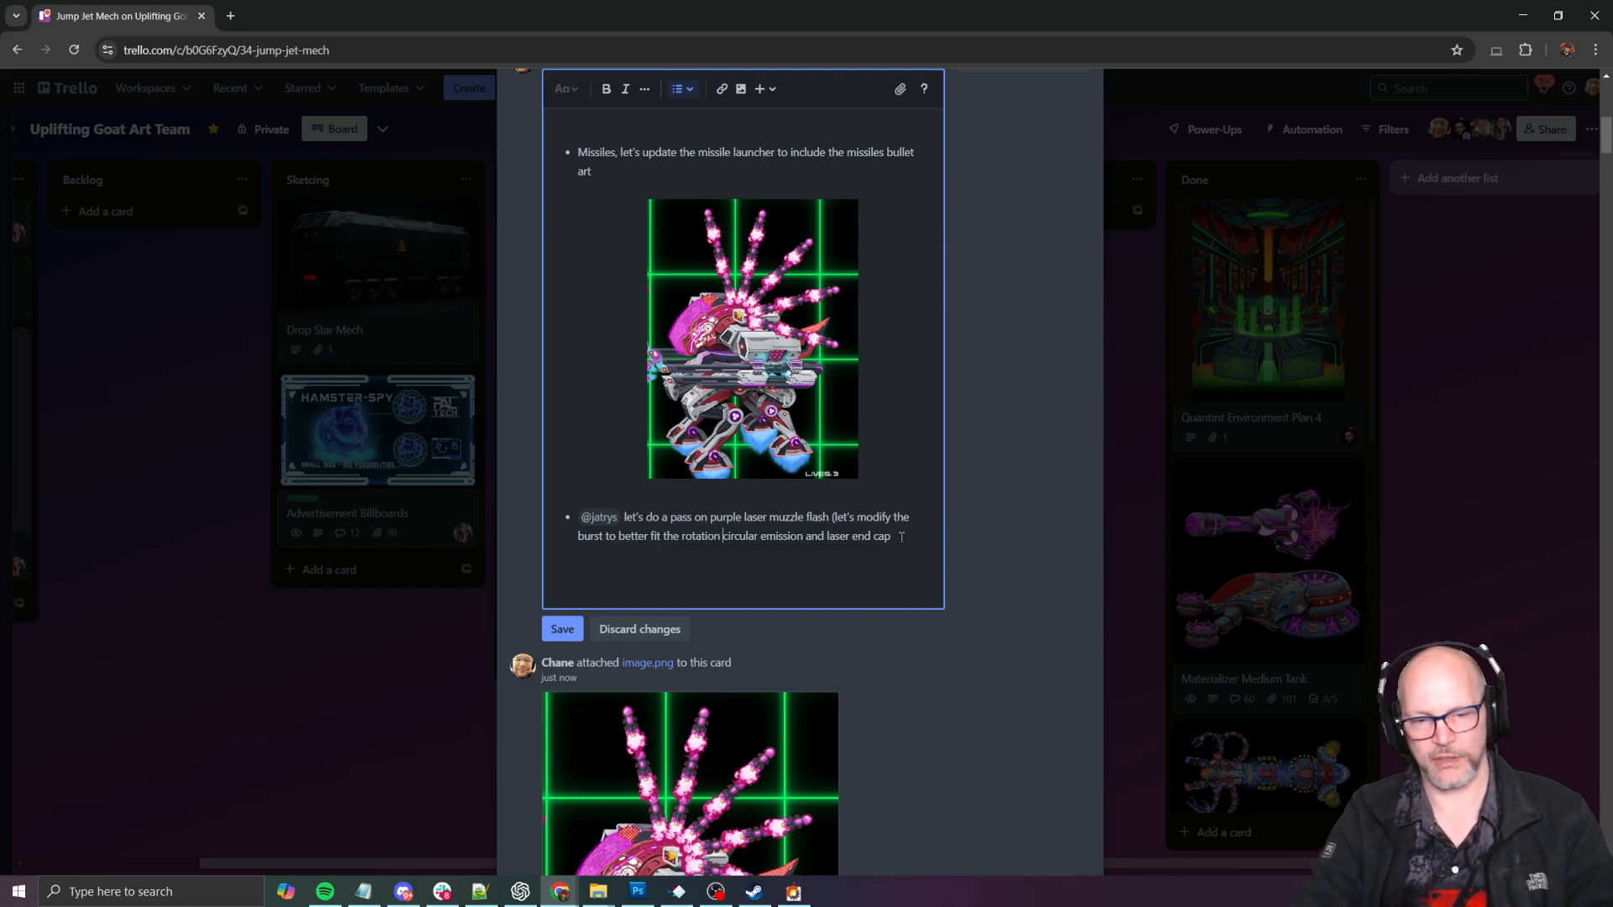
{"action": "type", "text": "e plasma "}
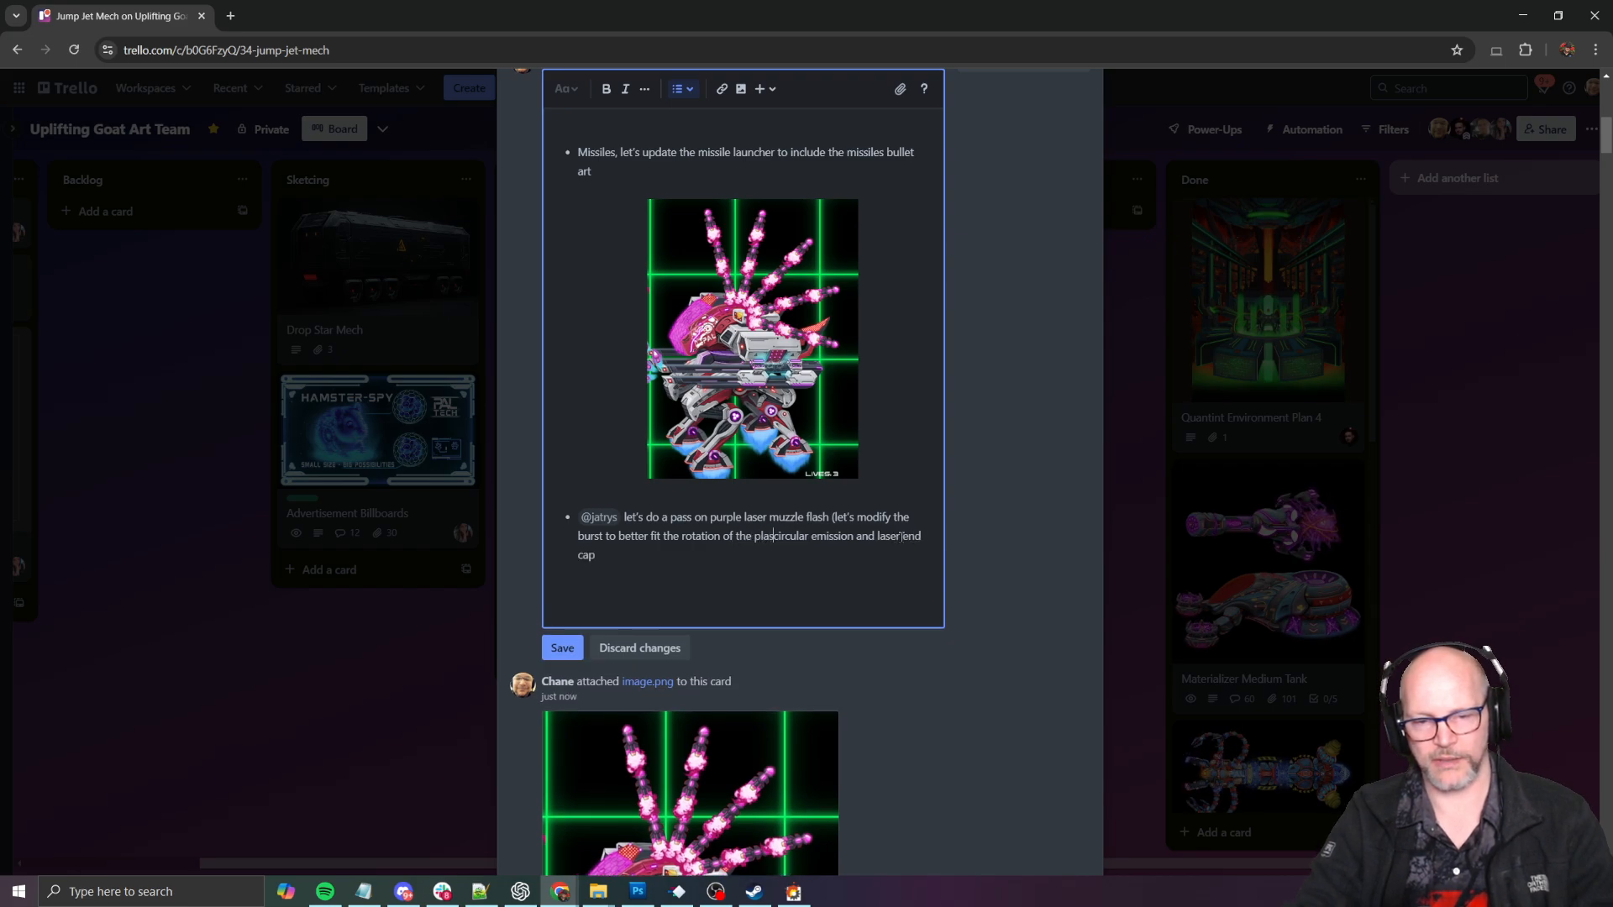
{"action": "type", "text": "laser"}
- Delete the leftover "circular emission and laser end cap" from the end of the laser bullet and save the comment
{"action": "key", "text": "ctrl+shift+End"}
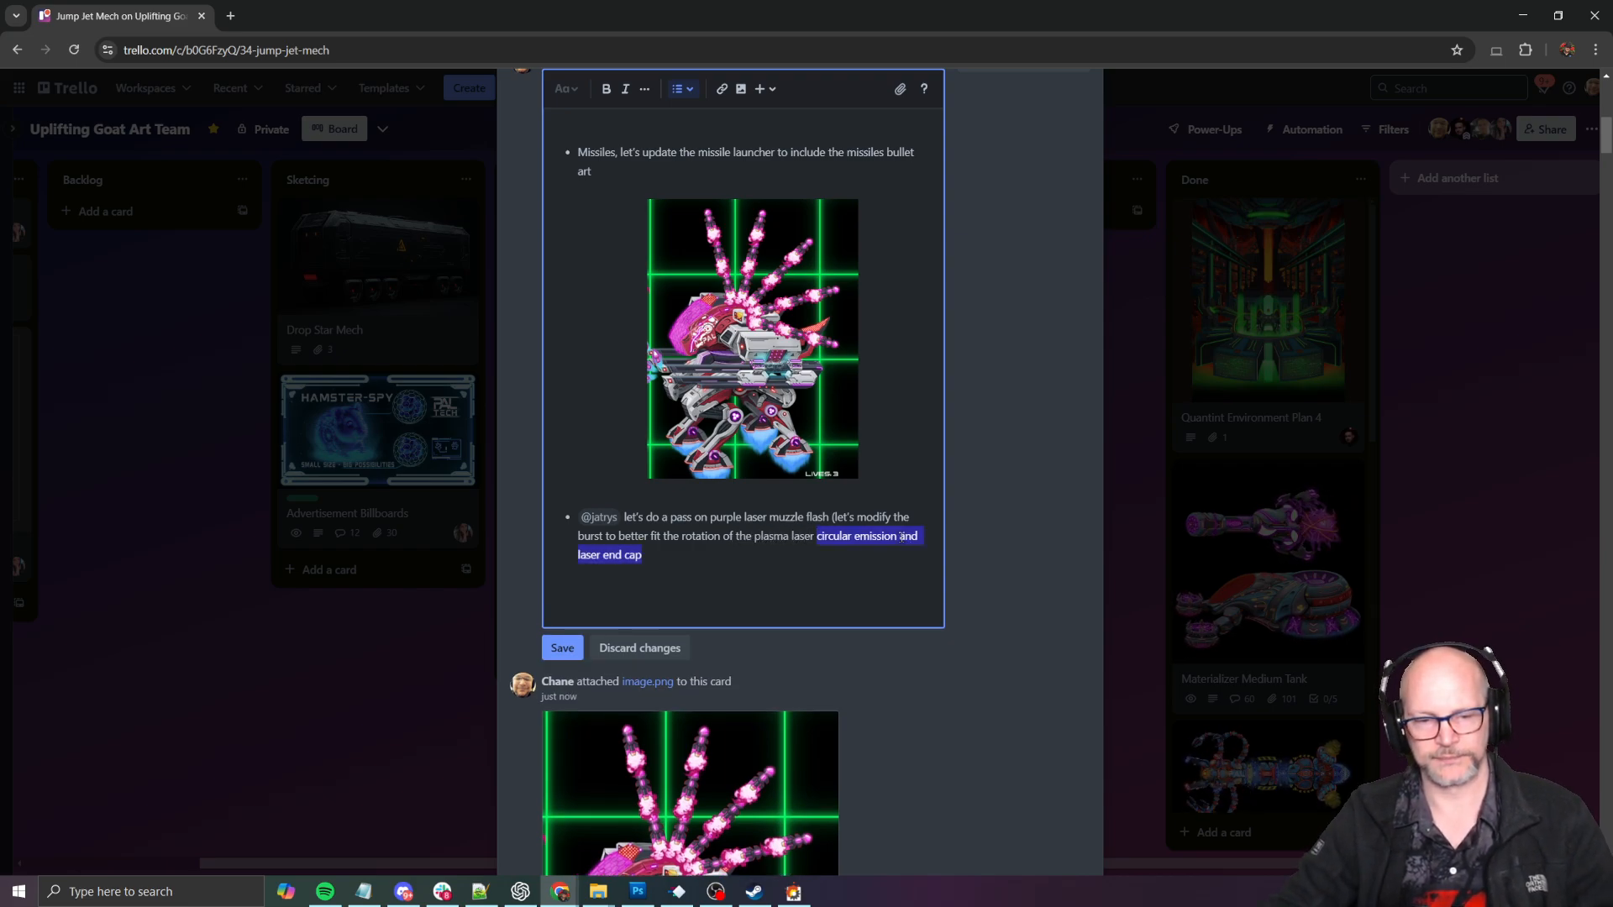
{"action": "key", "text": "BackSpace"}
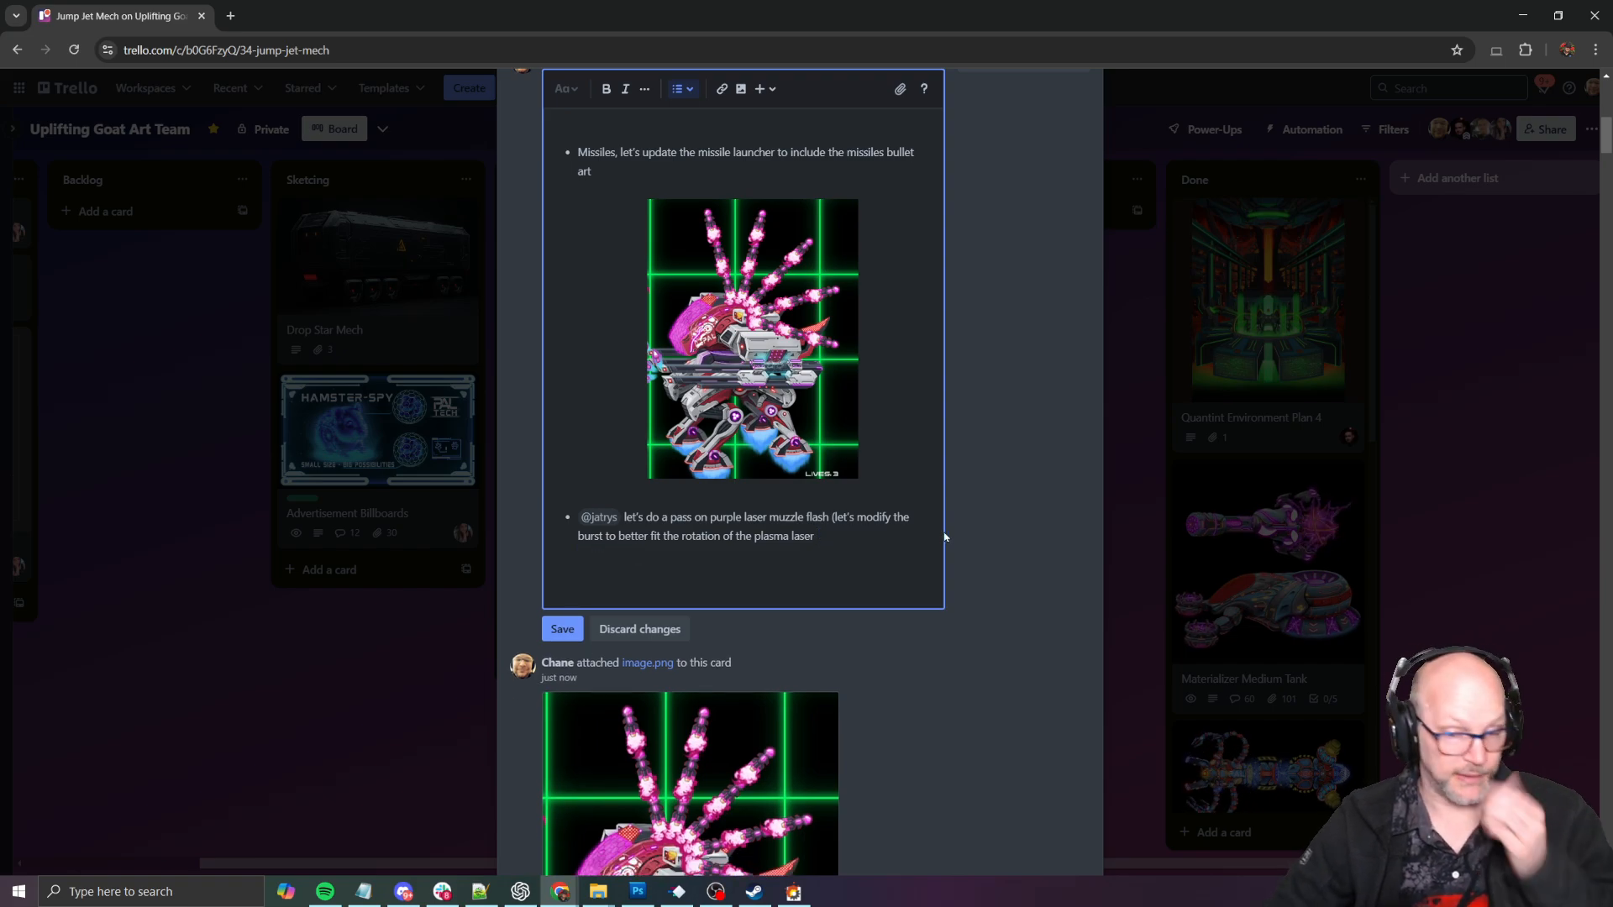
{"action": "left_click", "coordinate": [560, 630]}
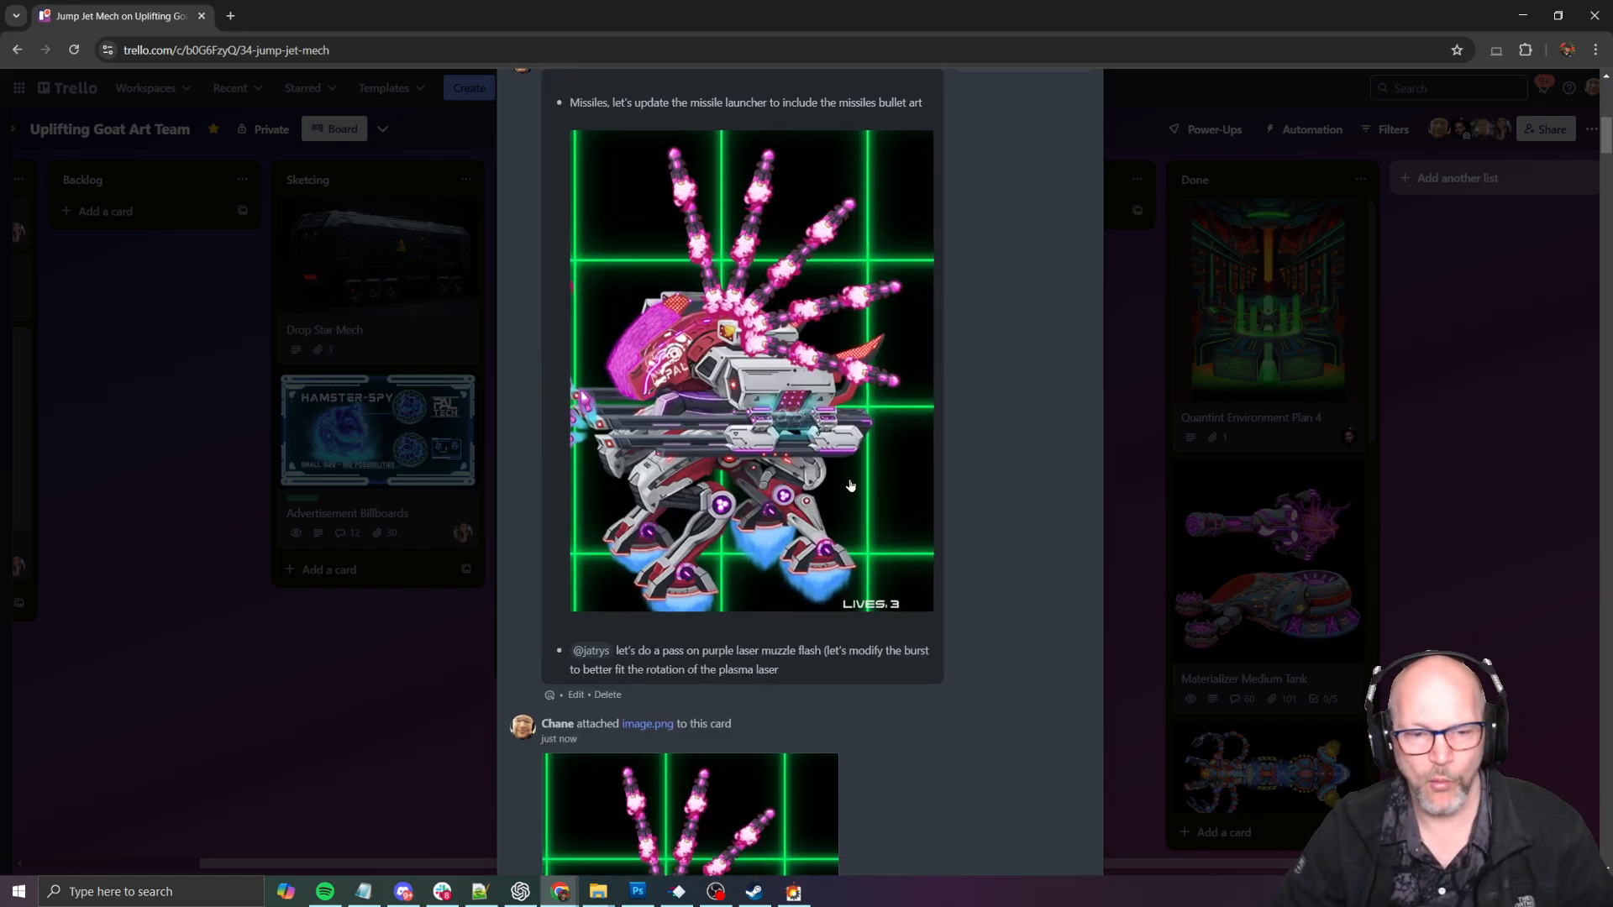
- Switch to SHMUP Creator, playtest the JumpJet mech boss with its weapons once more, and save the level
{"action": "key", "text": "alt+Tab"}
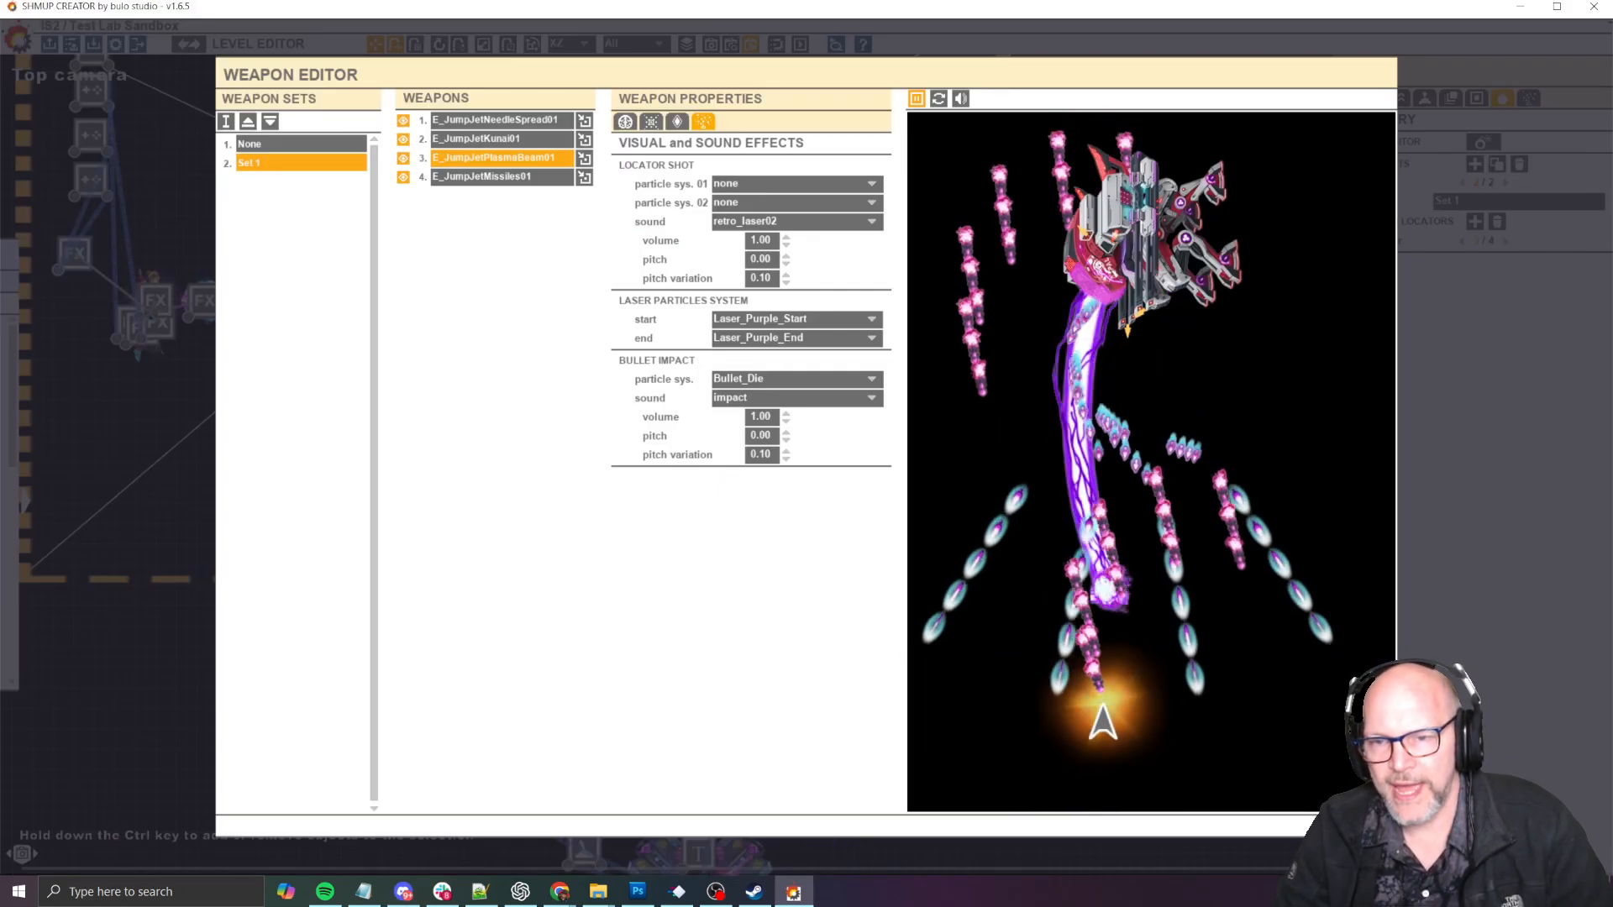
{"action": "key", "text": "Escape"}
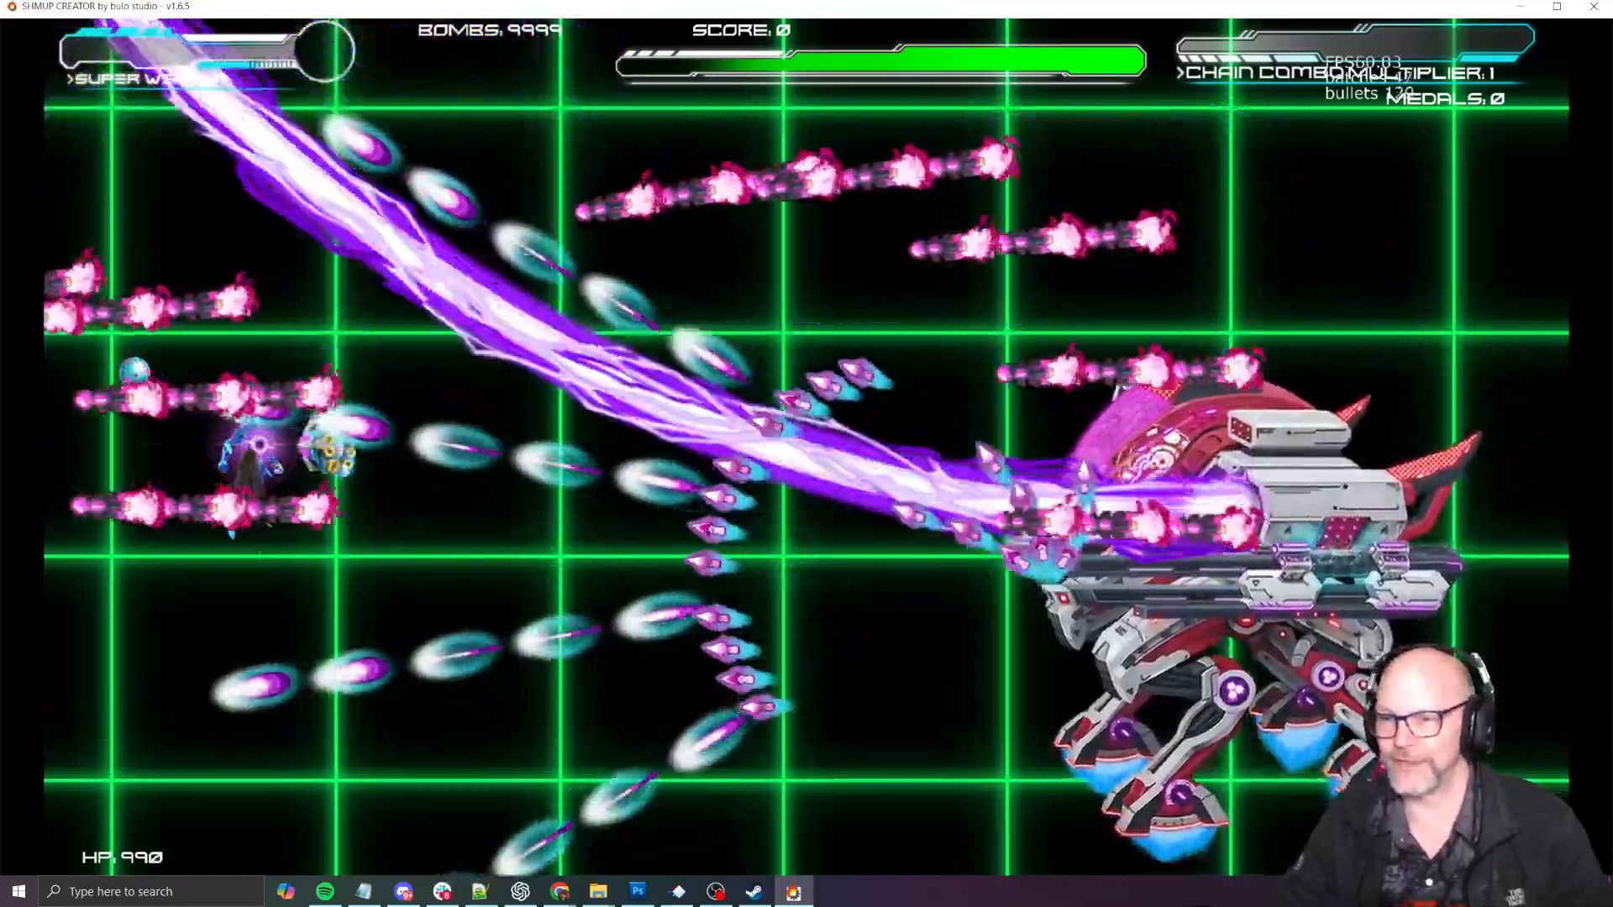
{"action": "key", "text": "Escape"}
{"action": "left_click", "coordinate": [1061, 369]}
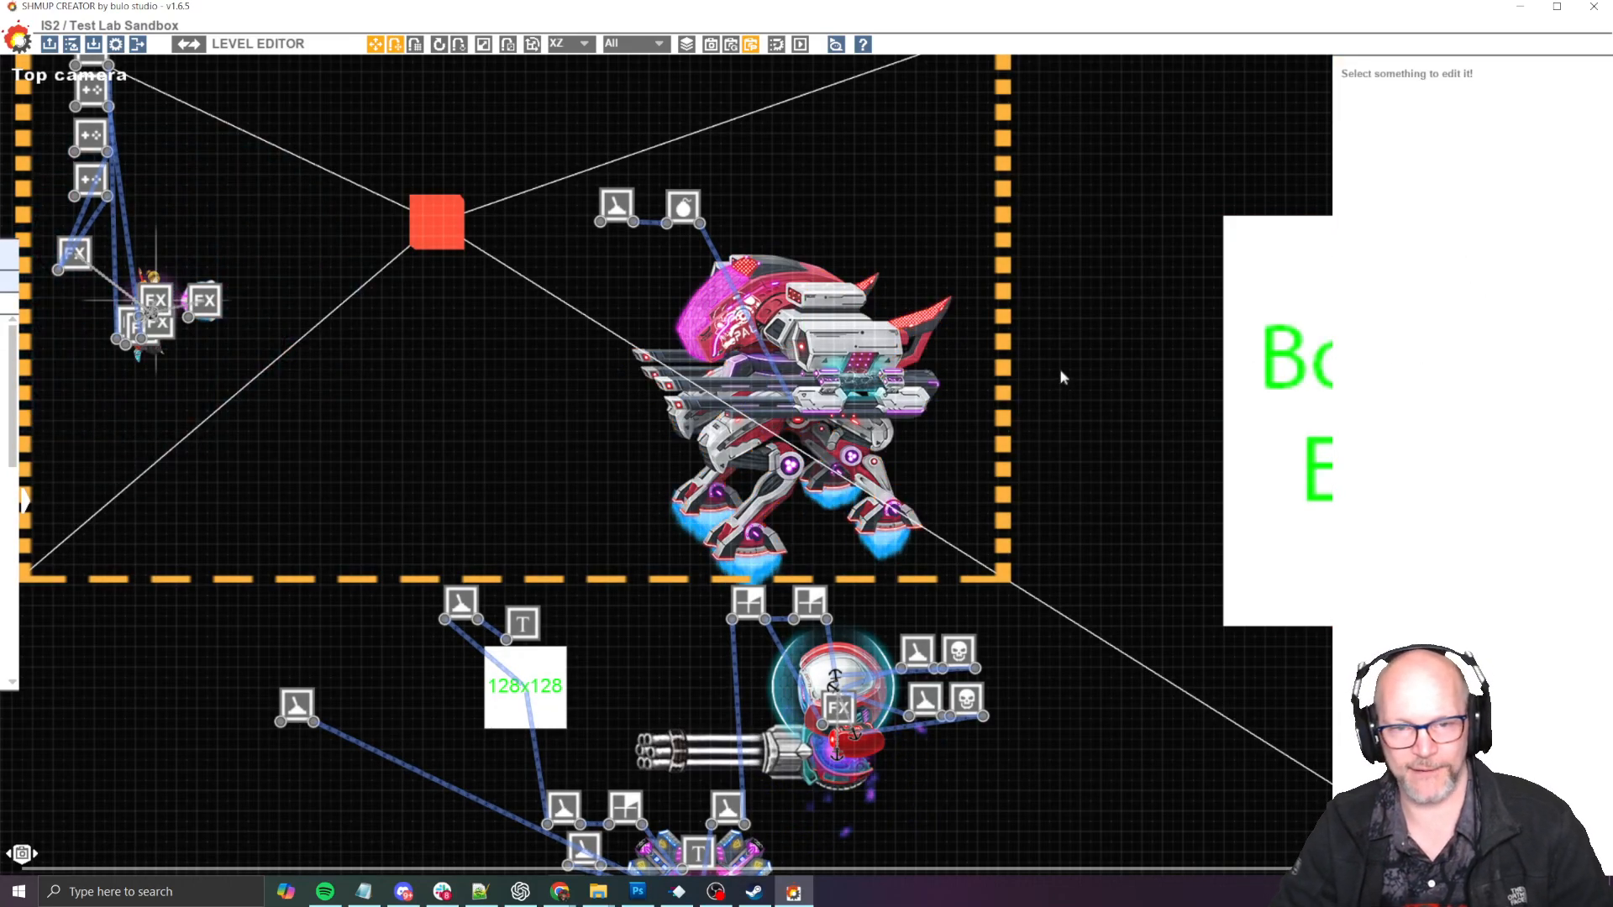
{"action": "key", "text": "ctrl+s"}
- Switch to the JumpJetMech paintover in Photoshop and examine the feedback notes around the mech's cockpit and guns
{"action": "key", "text": "alt+Tab"}
{"action": "key", "text": "alt+Tab"}
{"action": "key", "text": "alt+Tab"}
{"action": "key", "text": "alt+Tab"}
{"action": "key", "text": "alt+Tab"}
{"action": "key", "text": "alt+Tab"}
{"action": "key", "text": "alt+Tab"}
{"action": "key", "text": "alt+Tab"}
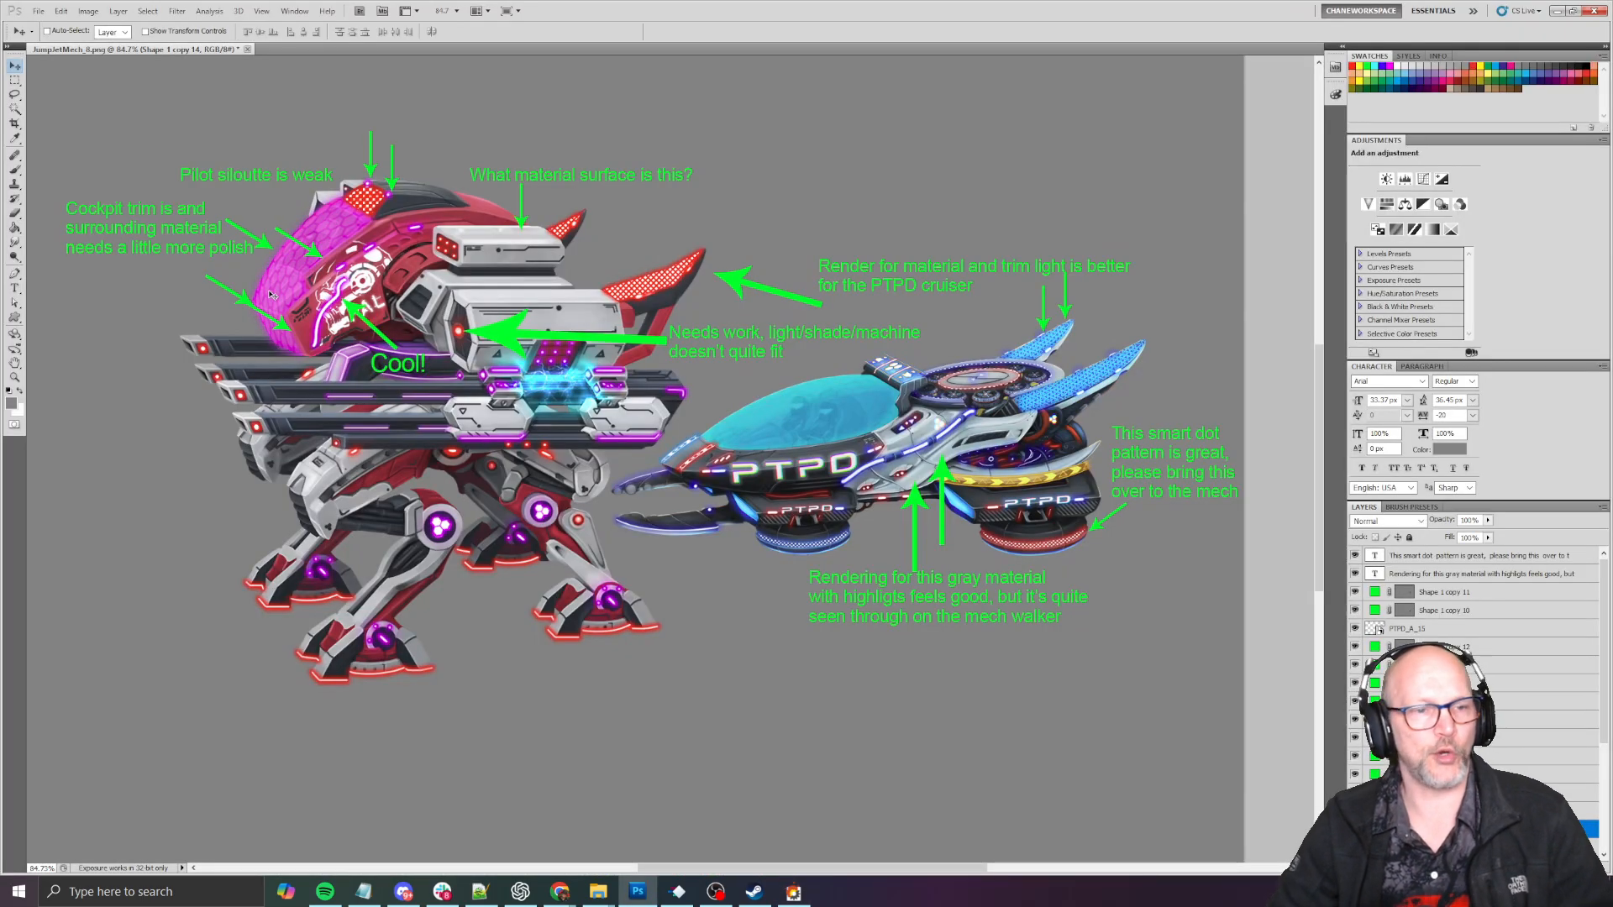
{"action": "left_click_drag", "start_coordinate": [255, 266], "coordinate": [299, 330]}
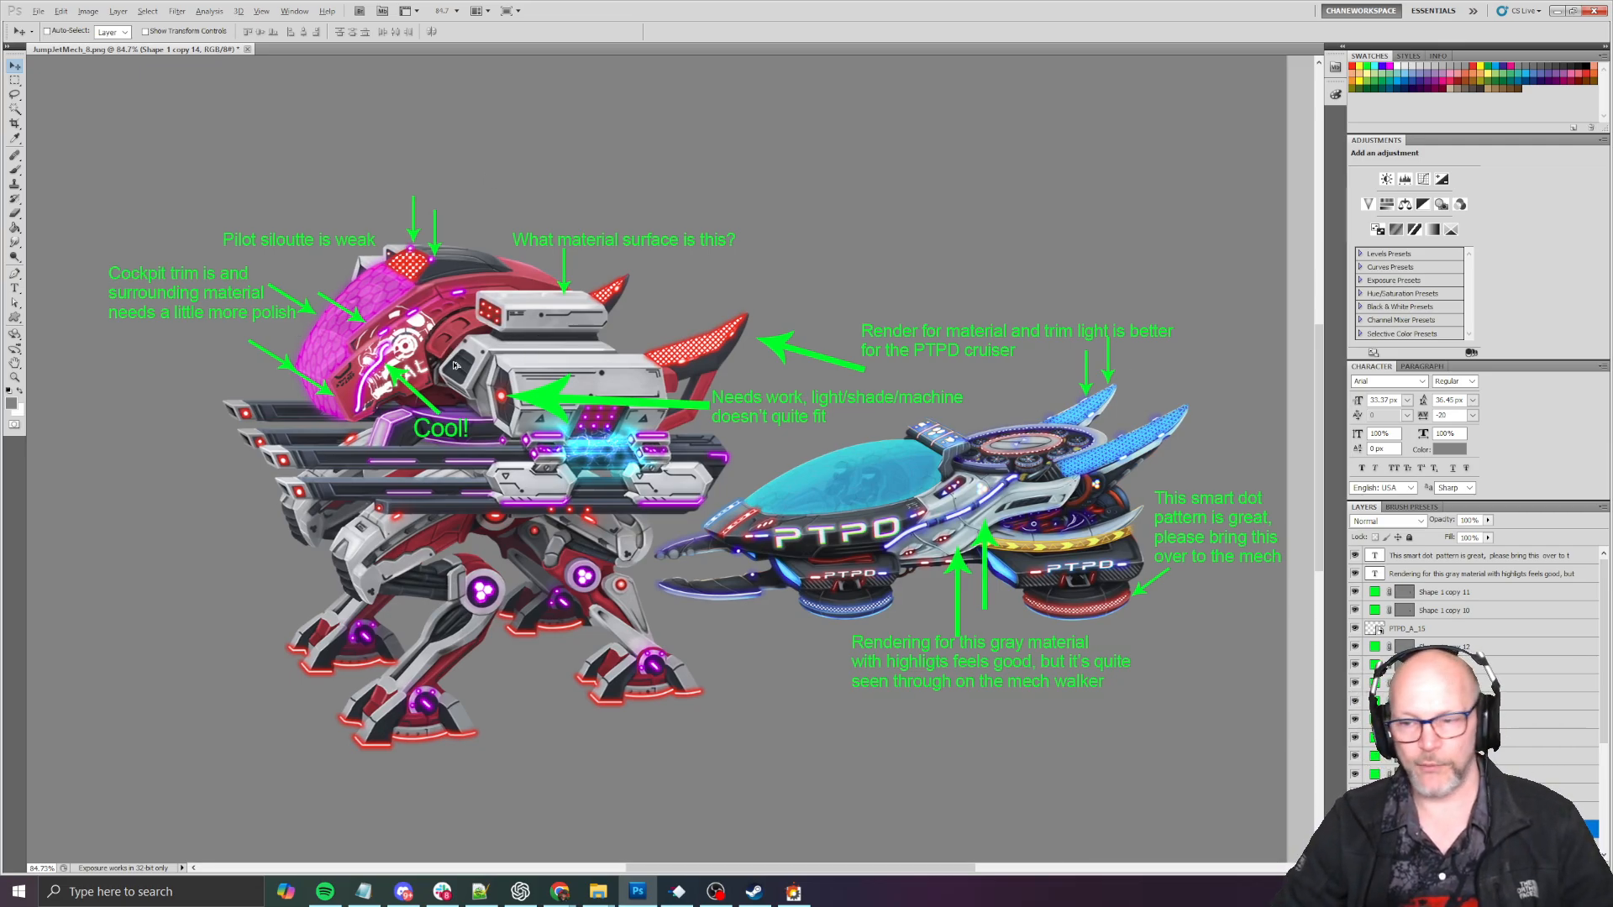
{"action": "scroll", "coordinate": [371, 452], "scroll_direction": "up", "scroll_amount": 9, "text": "alt"}
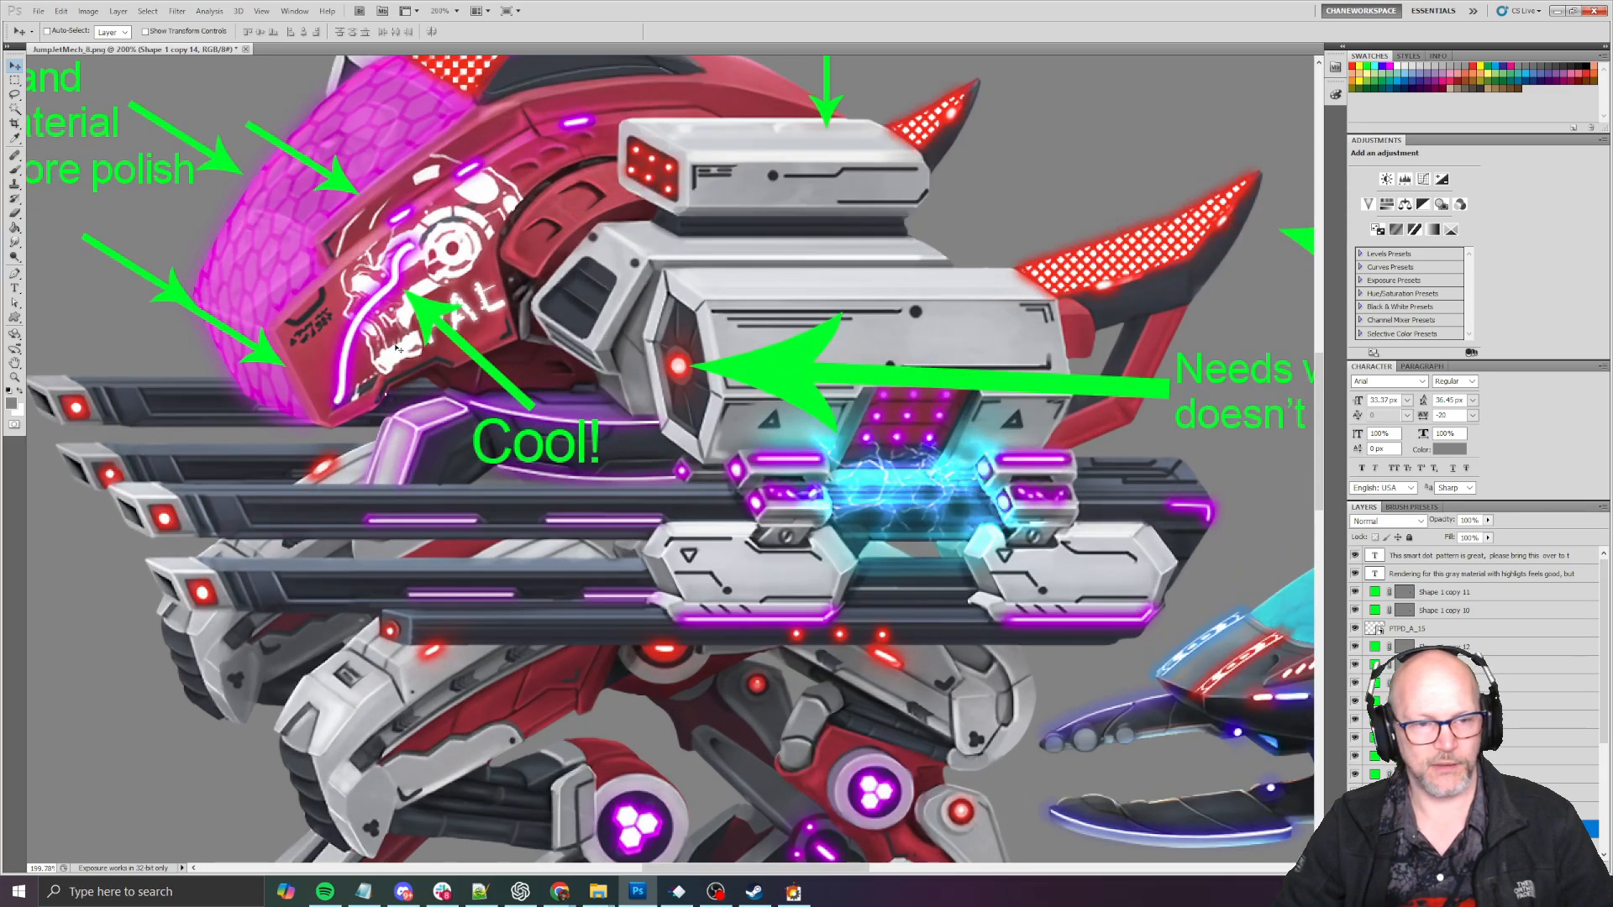
{"action": "left_click_drag", "start_coordinate": [364, 134], "coordinate": [706, 451]}
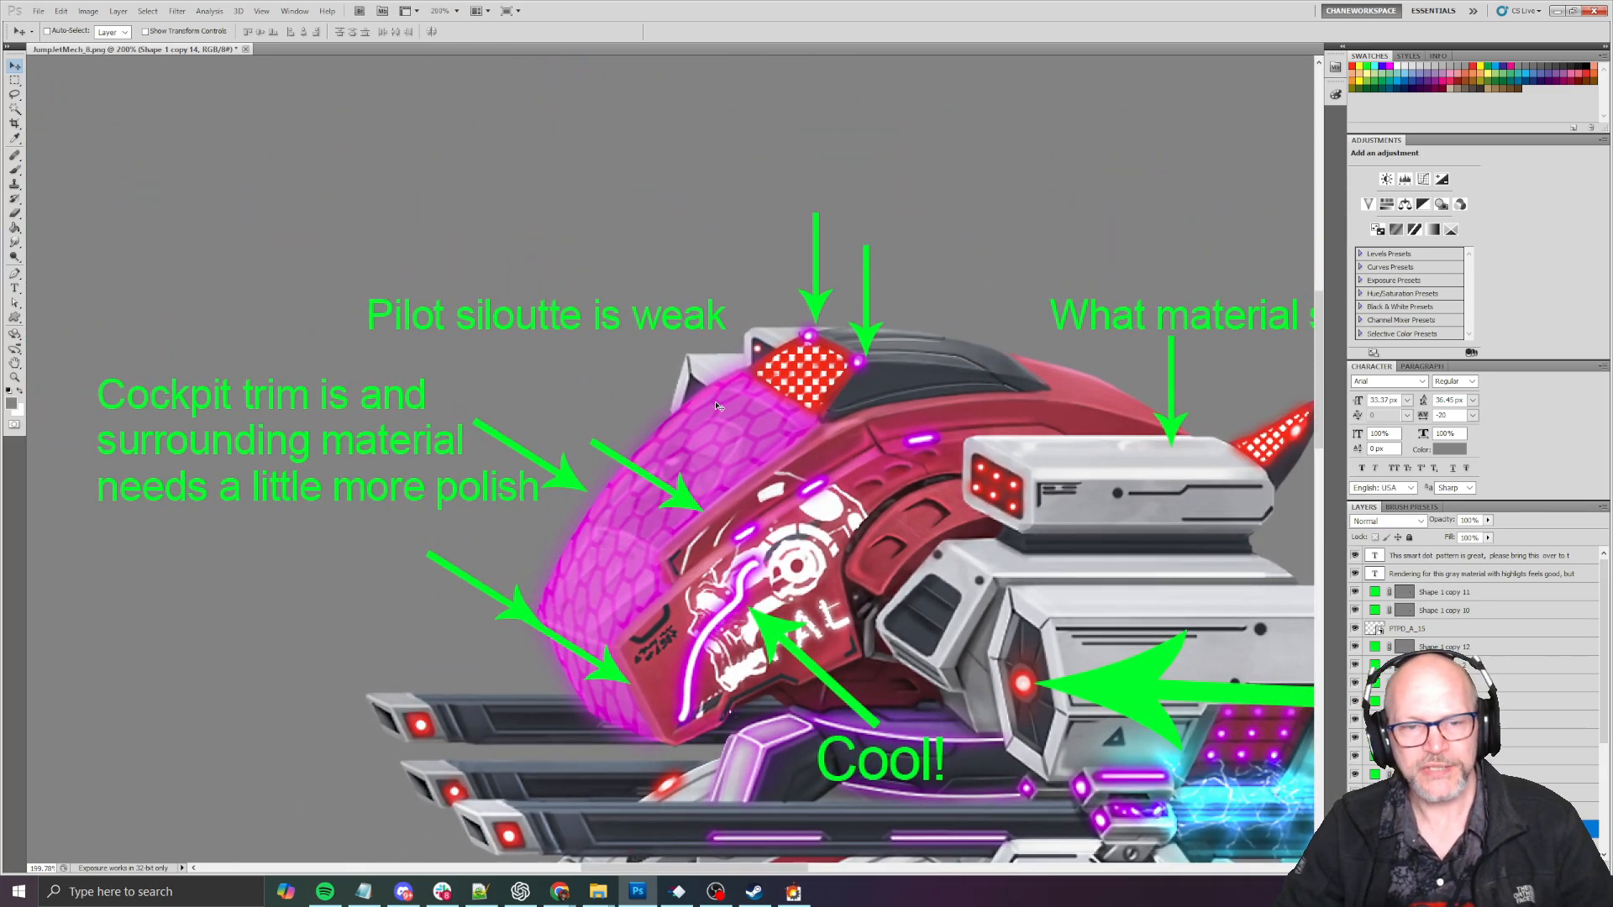
- Compare the PTPD cruiser's material rendering, trim lights, canopy and dot patterns with those of the mech
{"action": "left_click_drag", "start_coordinate": [1032, 513], "coordinate": [652, 249]}
{"action": "scroll", "coordinate": [694, 376], "scroll_direction": "down", "scroll_amount": 2, "text": "alt"}
{"action": "scroll", "coordinate": [694, 376], "scroll_direction": "down", "scroll_amount": 3, "text": "alt"}
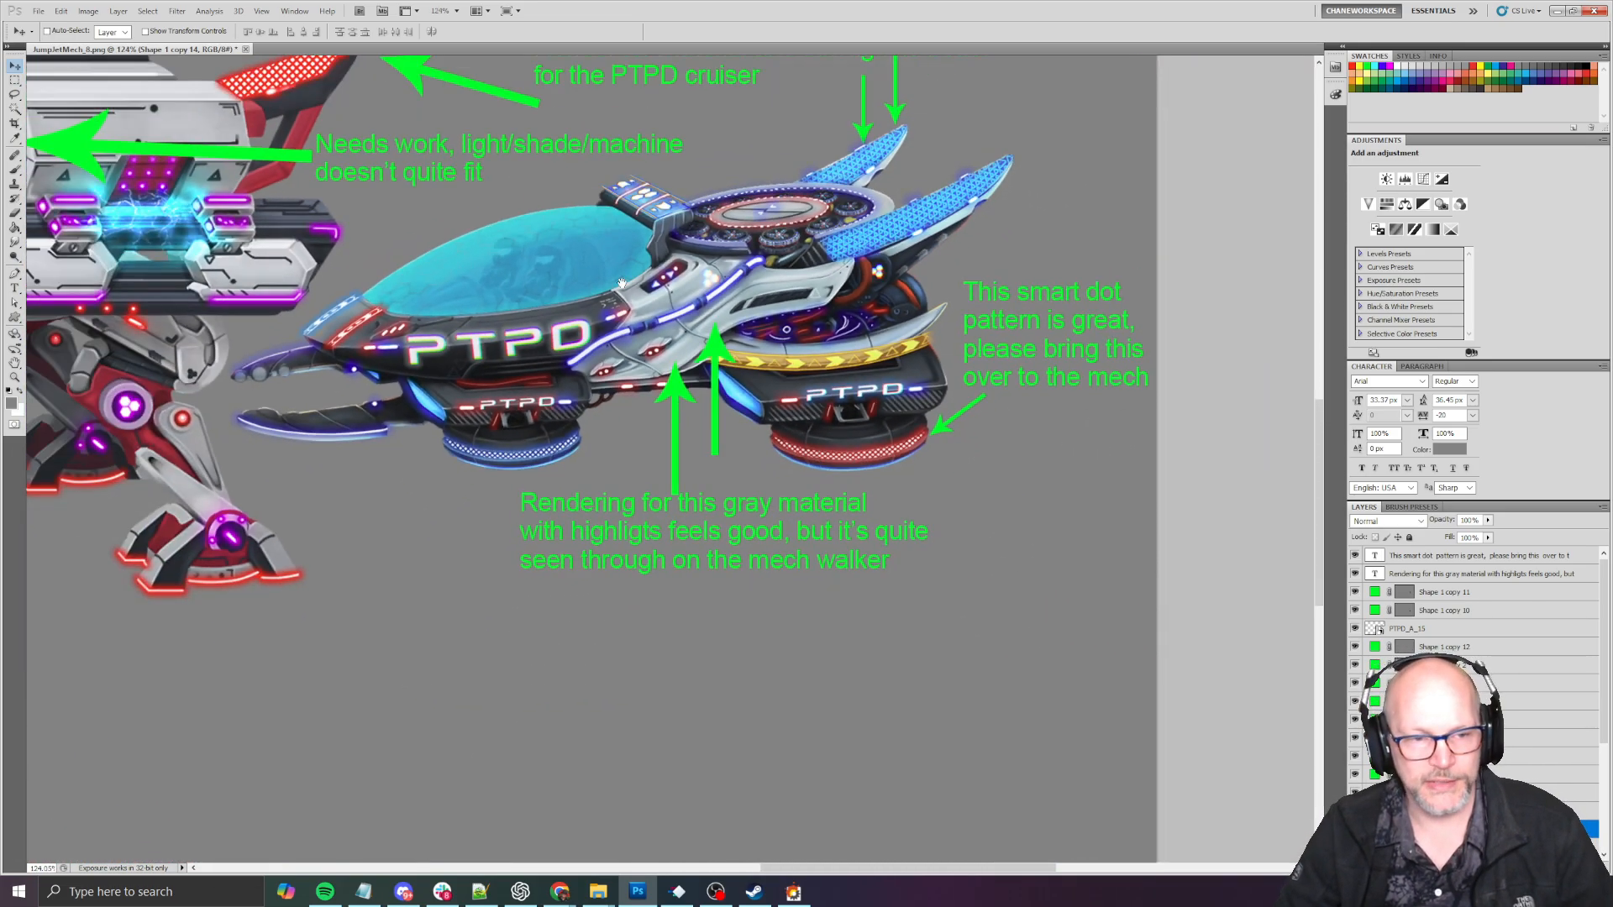
{"action": "left_click_drag", "start_coordinate": [562, 386], "coordinate": [612, 554]}
{"action": "scroll", "coordinate": [612, 556], "scroll_direction": "up", "scroll_amount": 2, "text": "alt"}
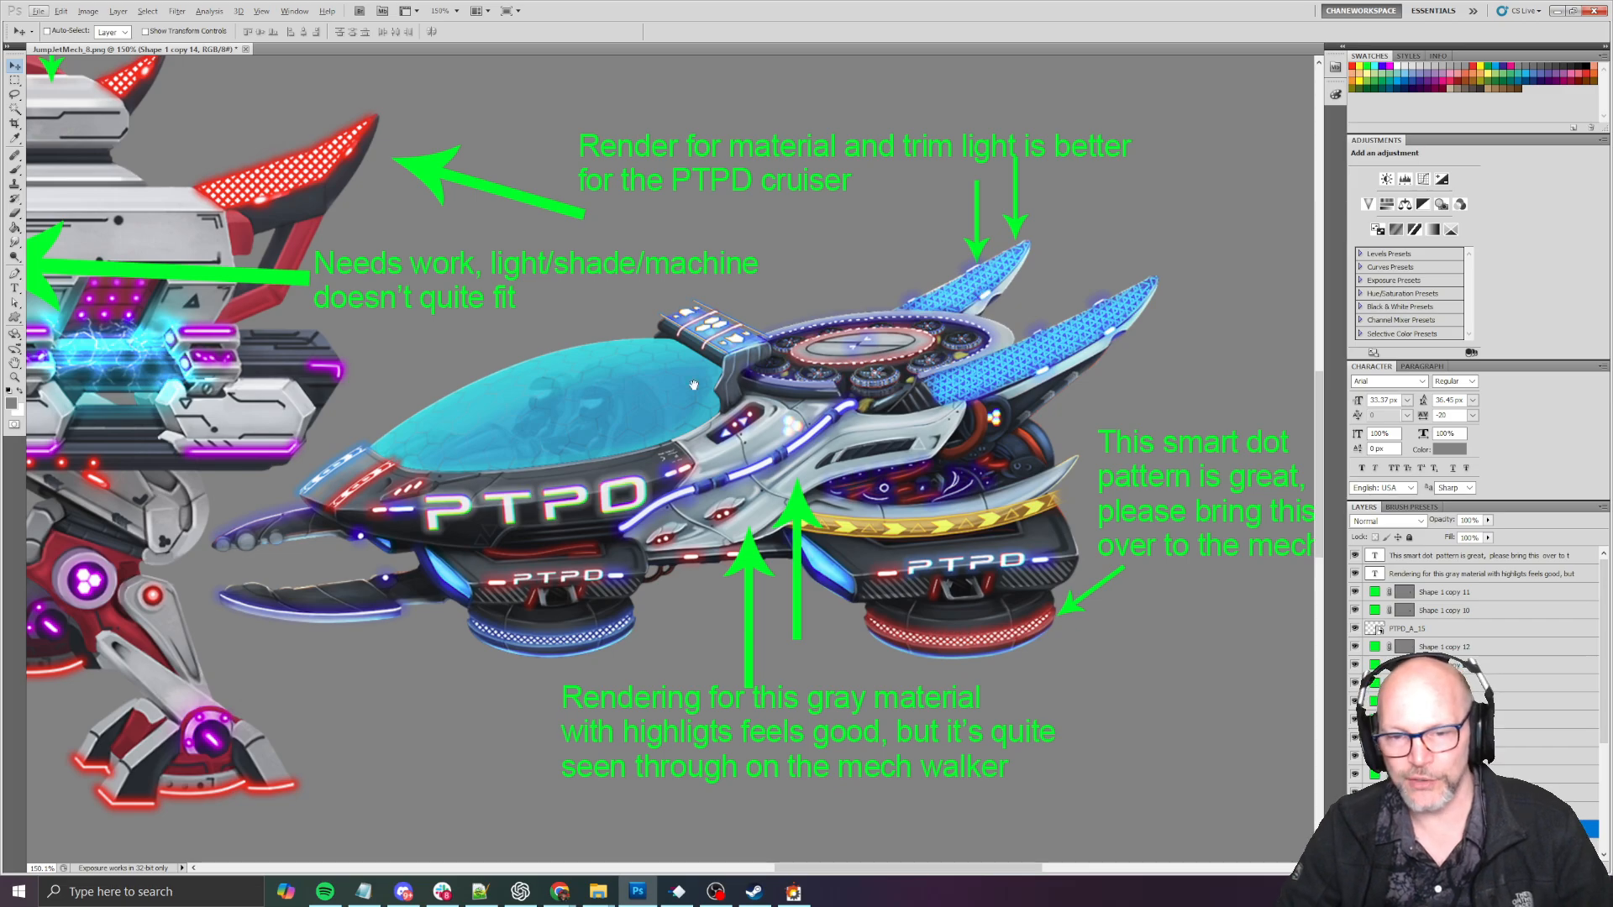
{"action": "left_click_drag", "start_coordinate": [727, 412], "coordinate": [769, 462]}
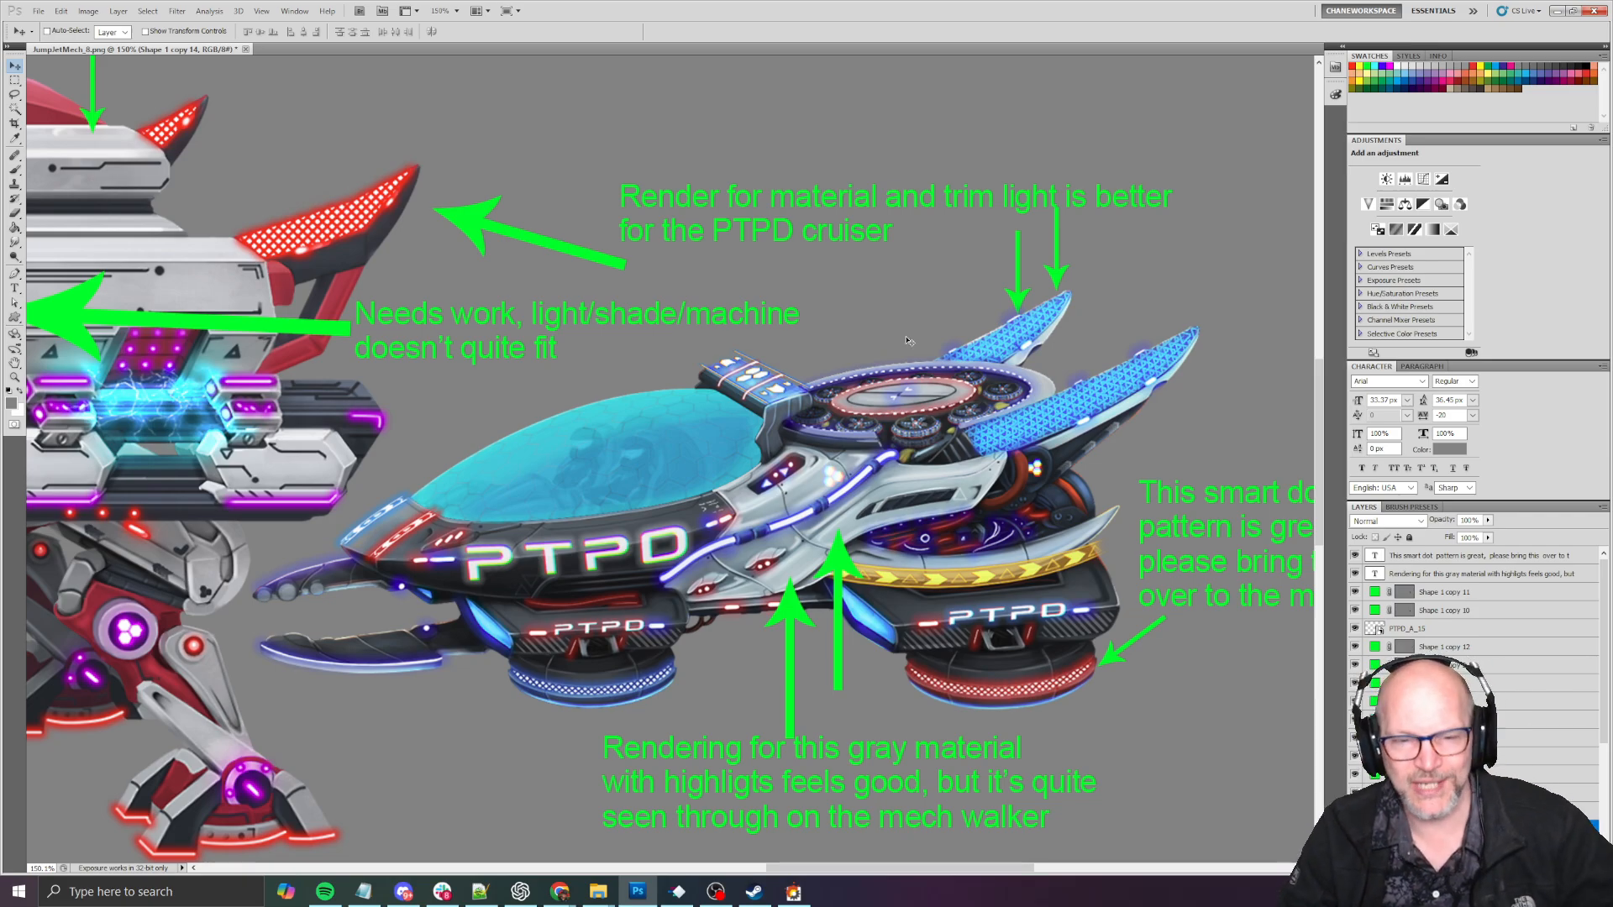
{"action": "left_click_drag", "start_coordinate": [502, 431], "coordinate": [1157, 494]}
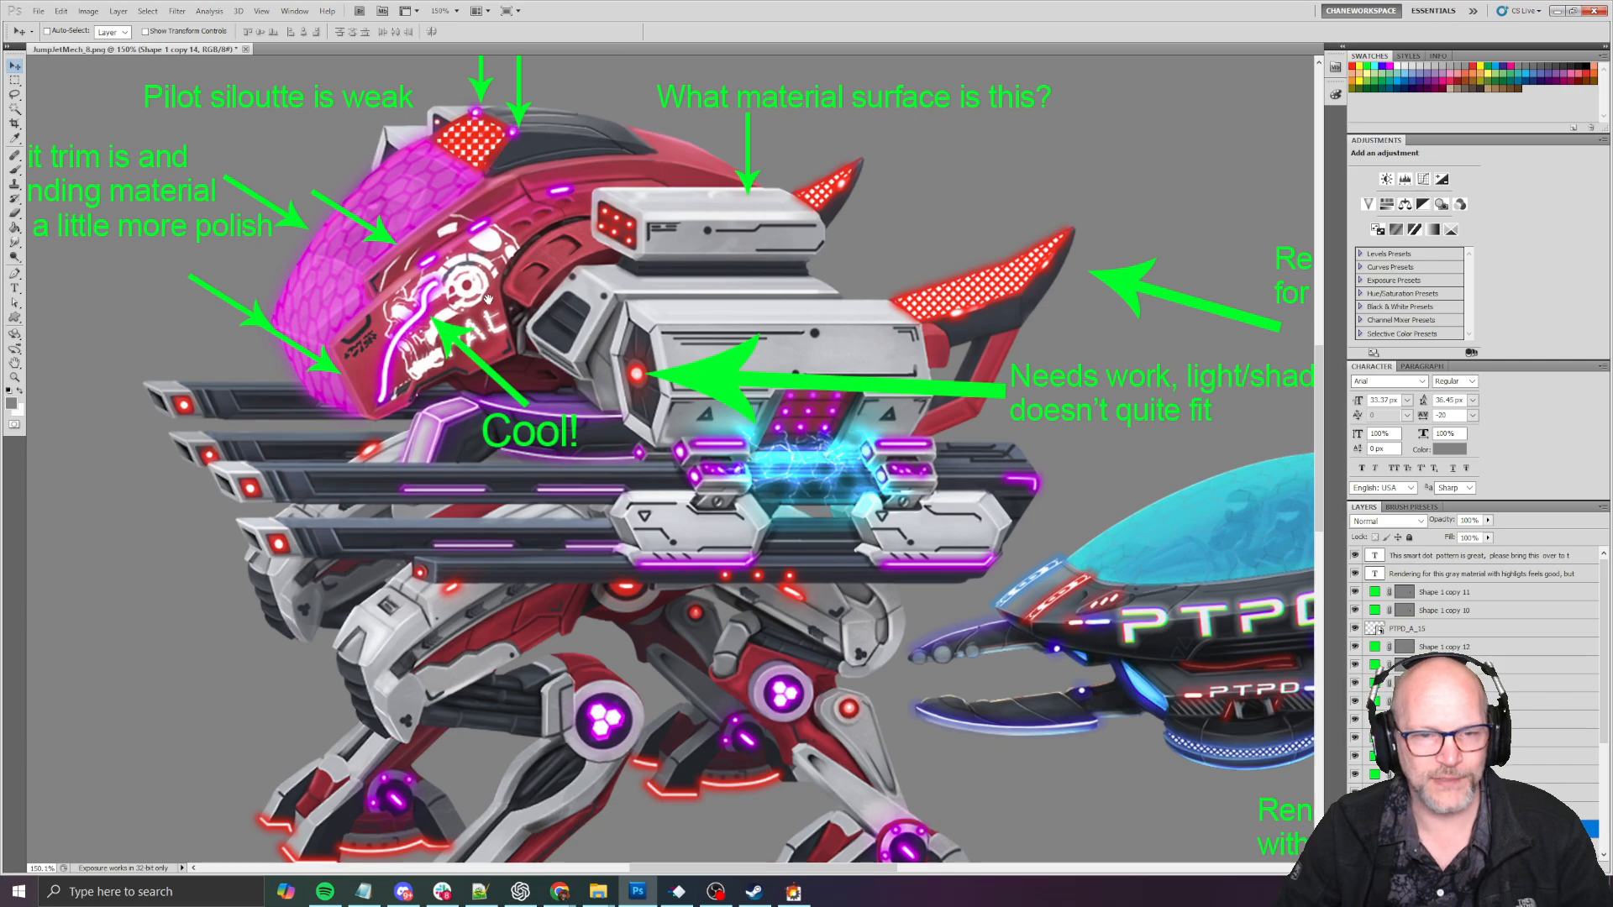
{"action": "left_click_drag", "start_coordinate": [1039, 542], "coordinate": [530, 408]}
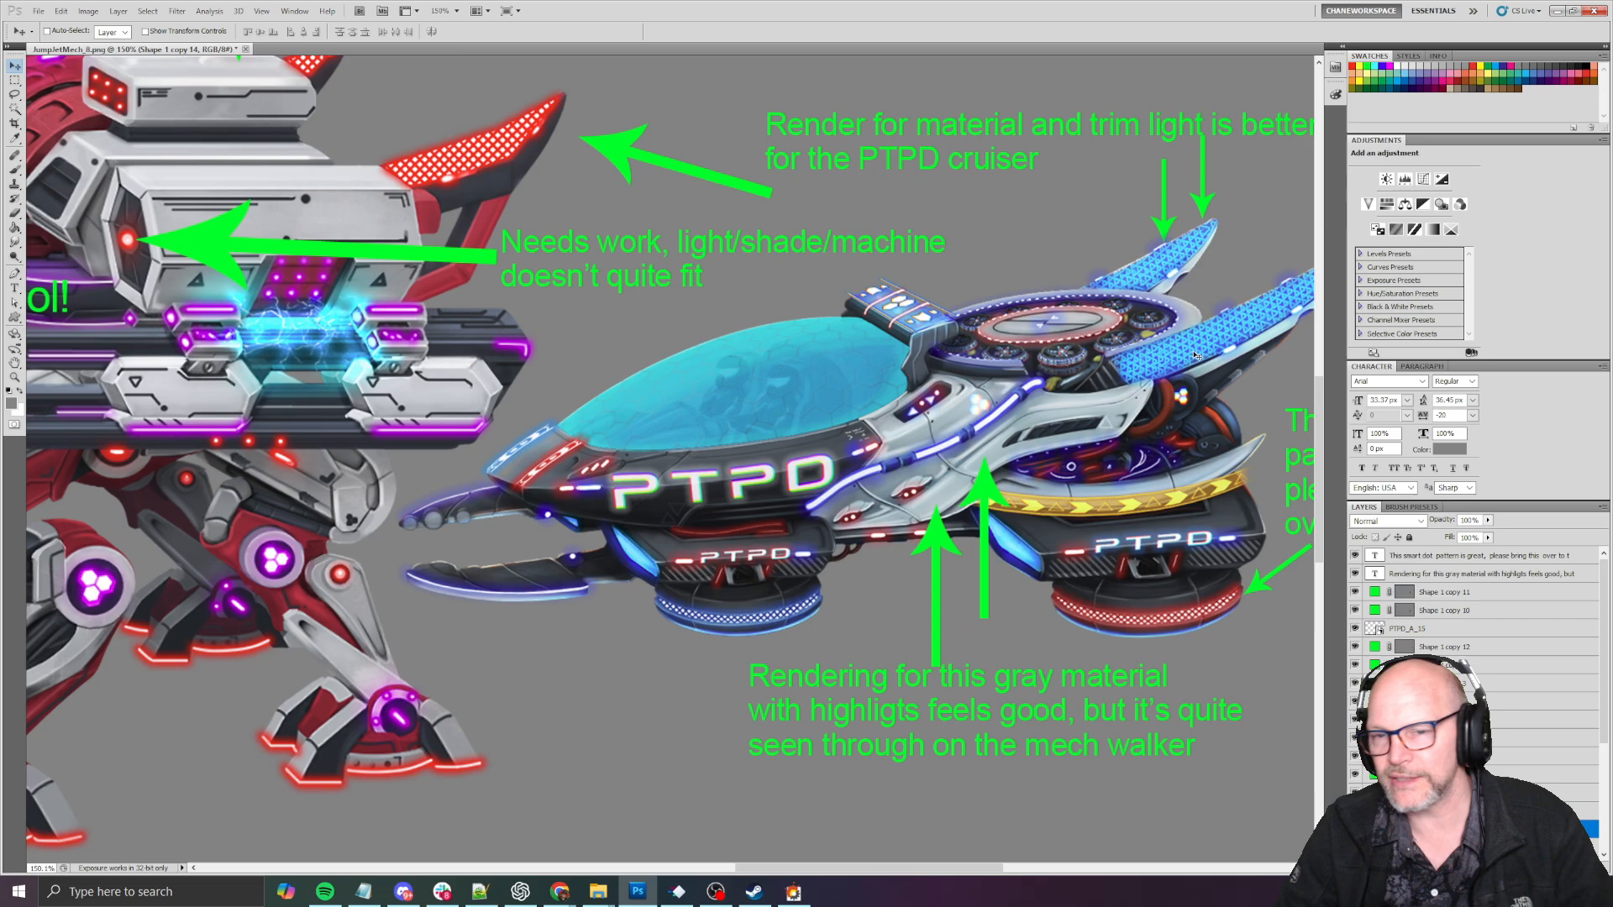
{"action": "left_click_drag", "start_coordinate": [1219, 388], "coordinate": [1066, 429]}
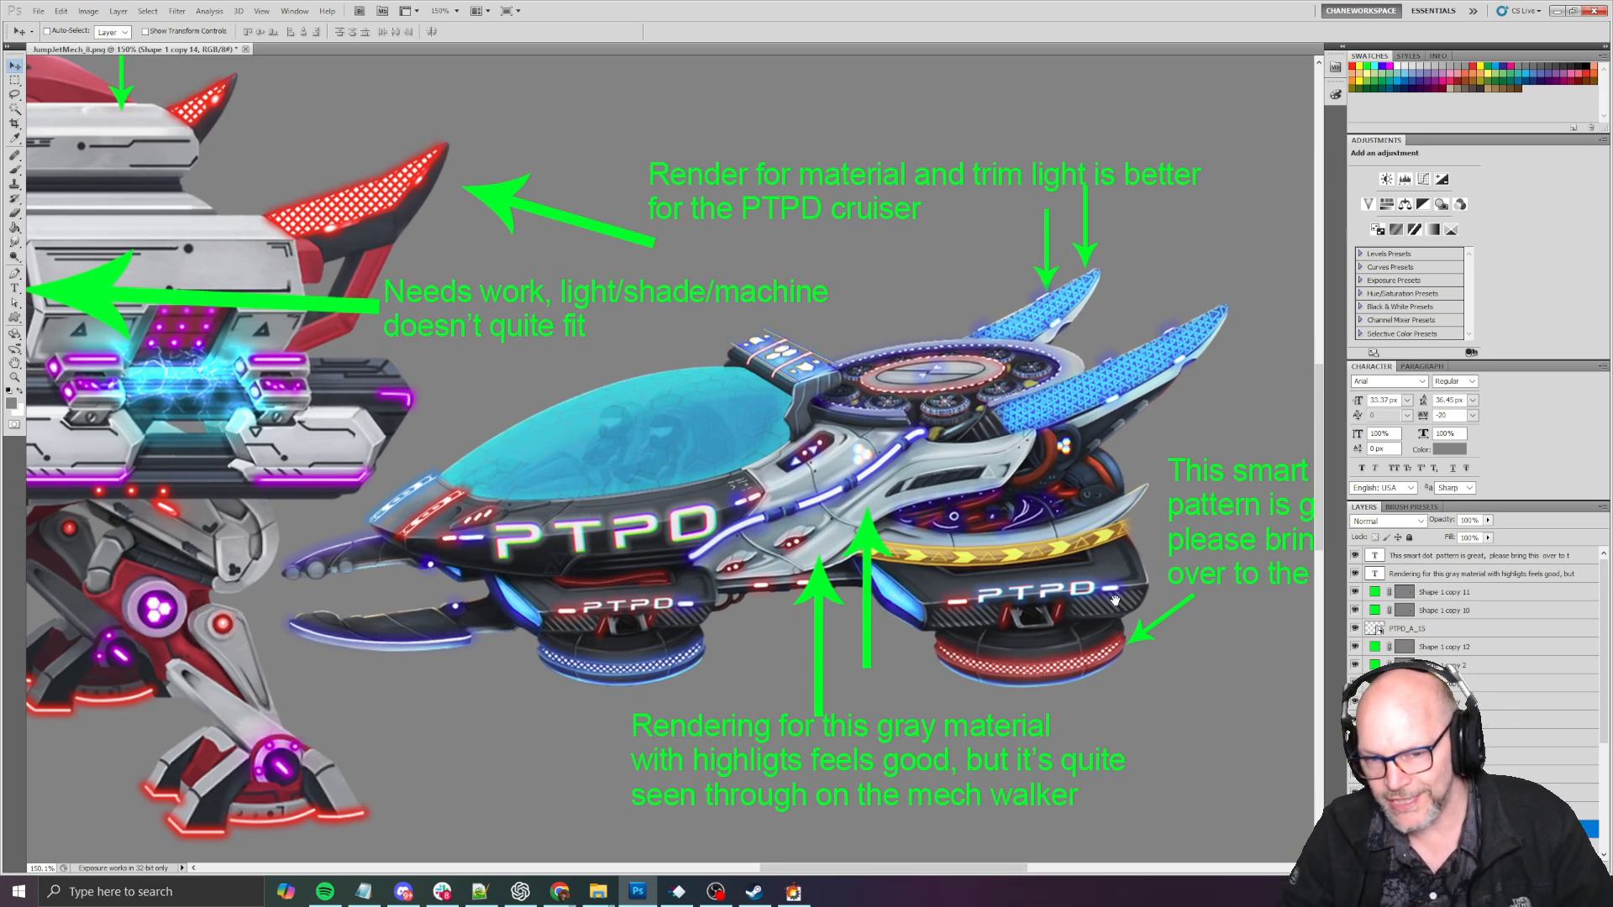
{"action": "left_click_drag", "start_coordinate": [1115, 599], "coordinate": [1036, 585]}
{"action": "mouse_move", "coordinate": [684, 337]}
{"action": "left_mouse_down"}
{"action": "mouse_move", "coordinate": [807, 437]}
{"action": "mouse_move", "coordinate": [848, 395]}
{"action": "mouse_move", "coordinate": [887, 407]}
{"action": "mouse_move", "coordinate": [789, 339]}
{"action": "left_mouse_up"}
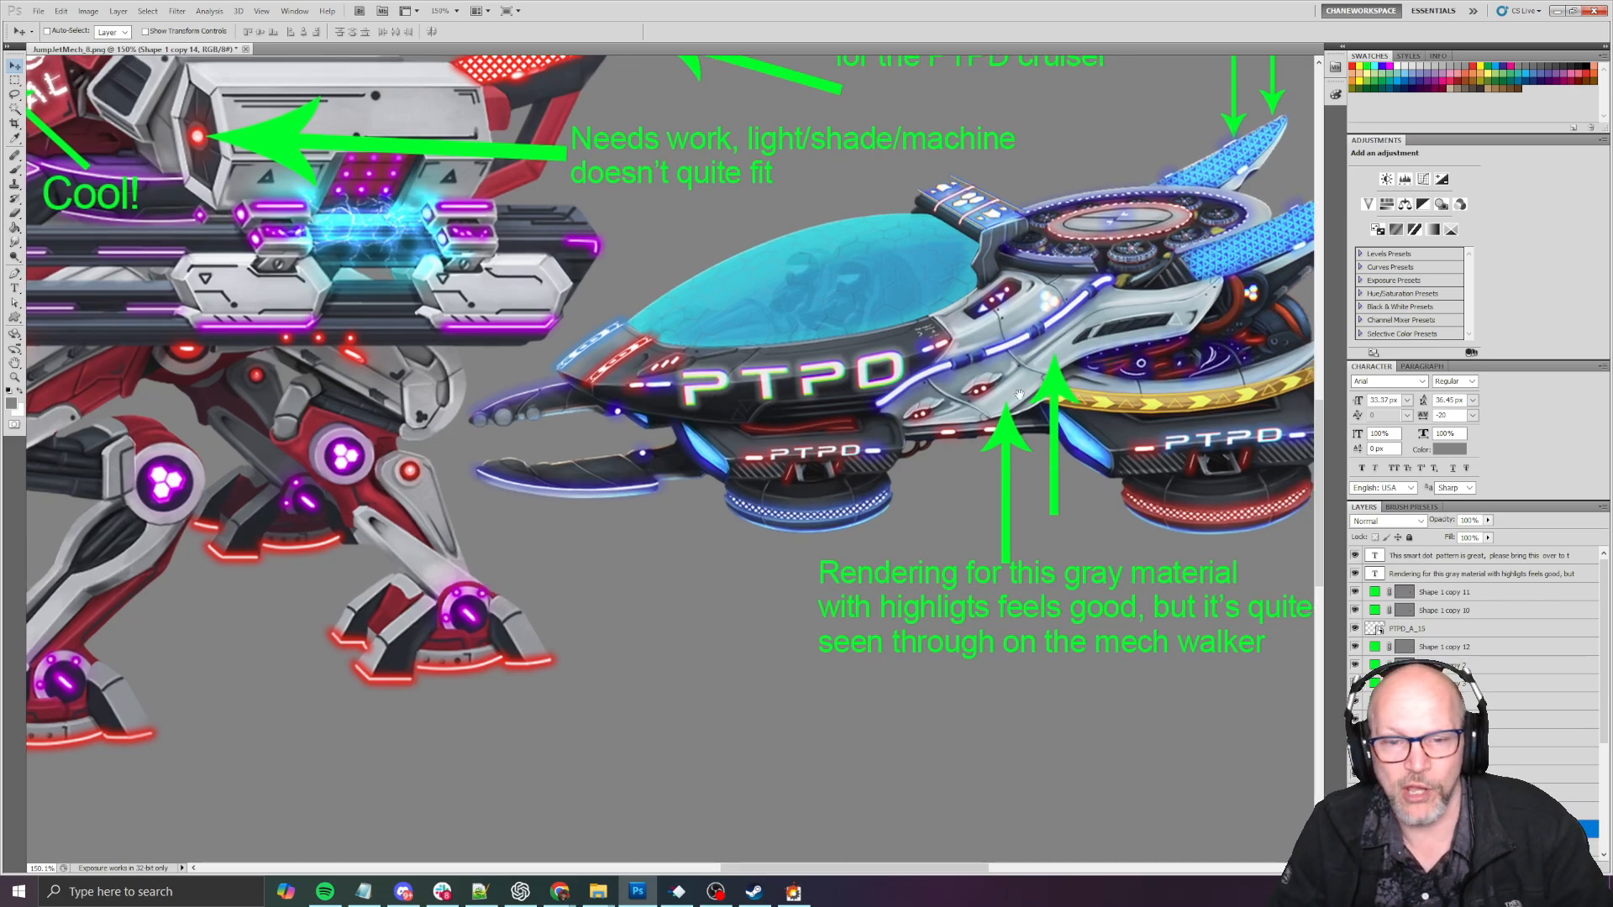
{"action": "left_click_drag", "start_coordinate": [1019, 394], "coordinate": [902, 404]}
- Examine the mech's pink cockpit glass, its trim and the surrounding red armour up close
{"action": "left_click_drag", "start_coordinate": [681, 303], "coordinate": [1041, 540]}
{"action": "left_click_drag", "start_coordinate": [857, 519], "coordinate": [701, 376]}
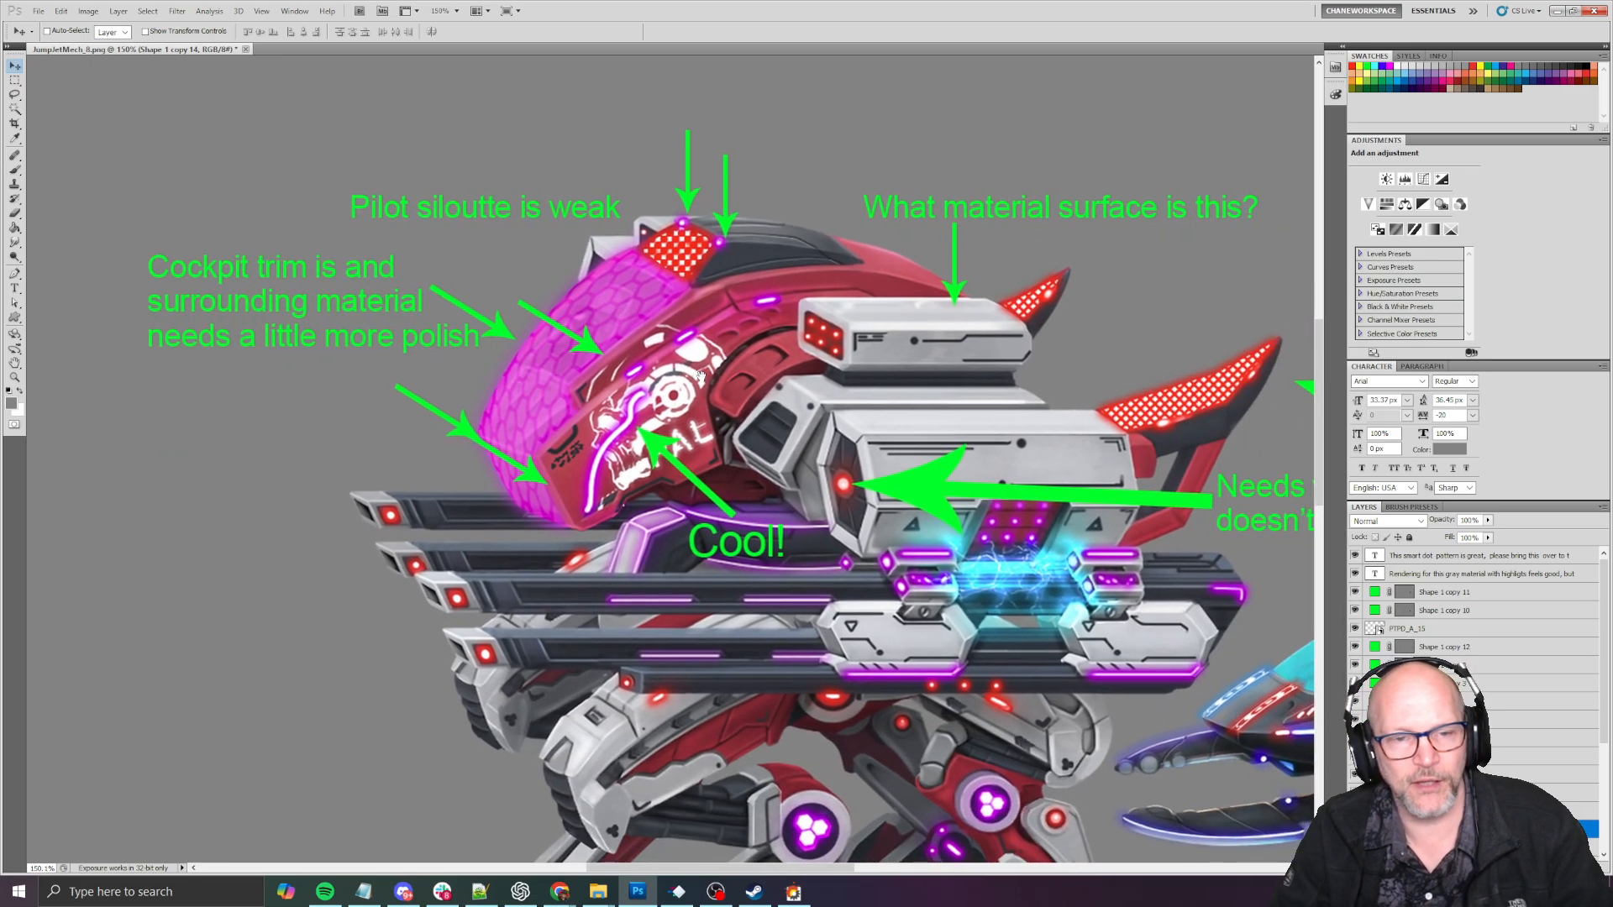
{"action": "scroll", "coordinate": [570, 314], "scroll_direction": "up", "scroll_amount": 10, "text": "alt"}
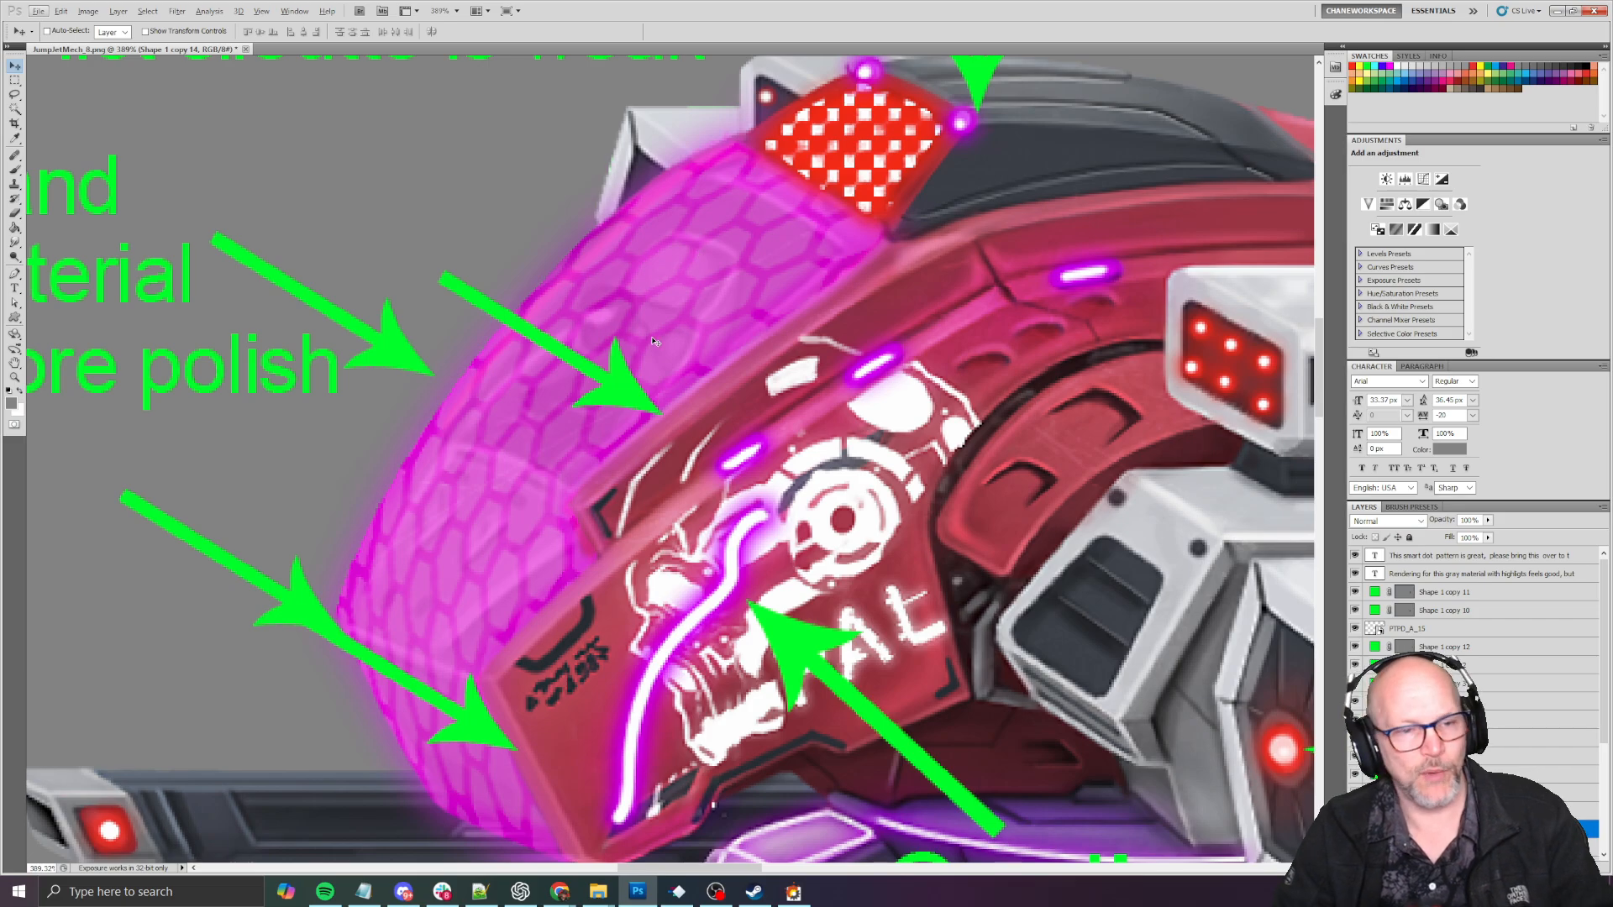
{"action": "scroll", "coordinate": [654, 341], "scroll_direction": "down", "scroll_amount": 7, "text": "alt"}
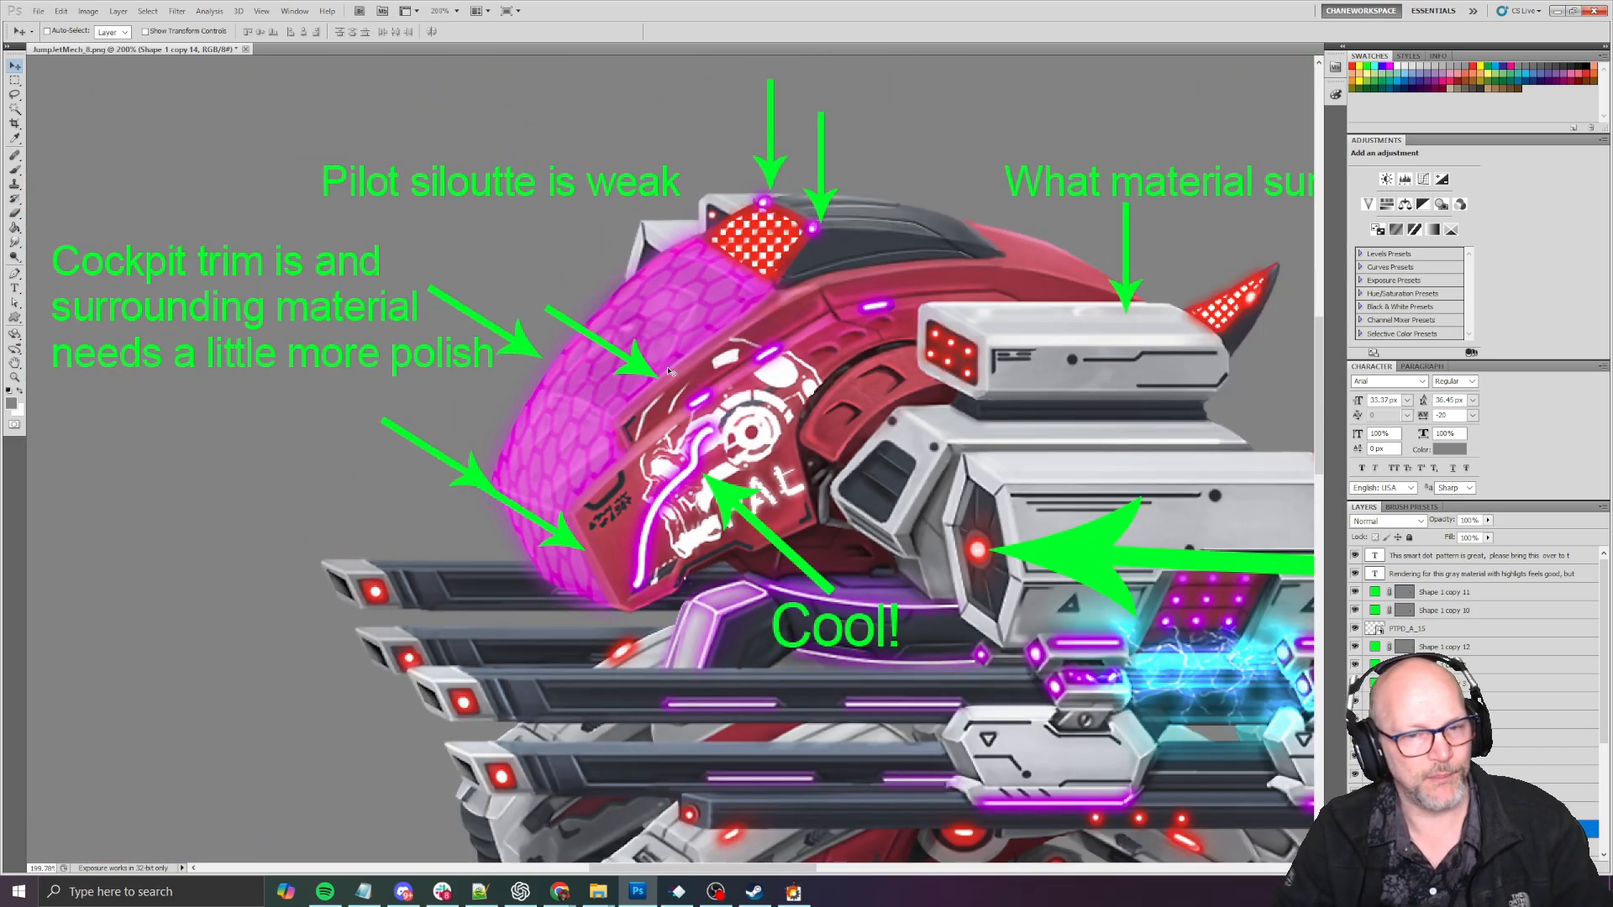
{"action": "scroll", "coordinate": [670, 371], "scroll_direction": "down", "scroll_amount": 3, "text": "alt"}
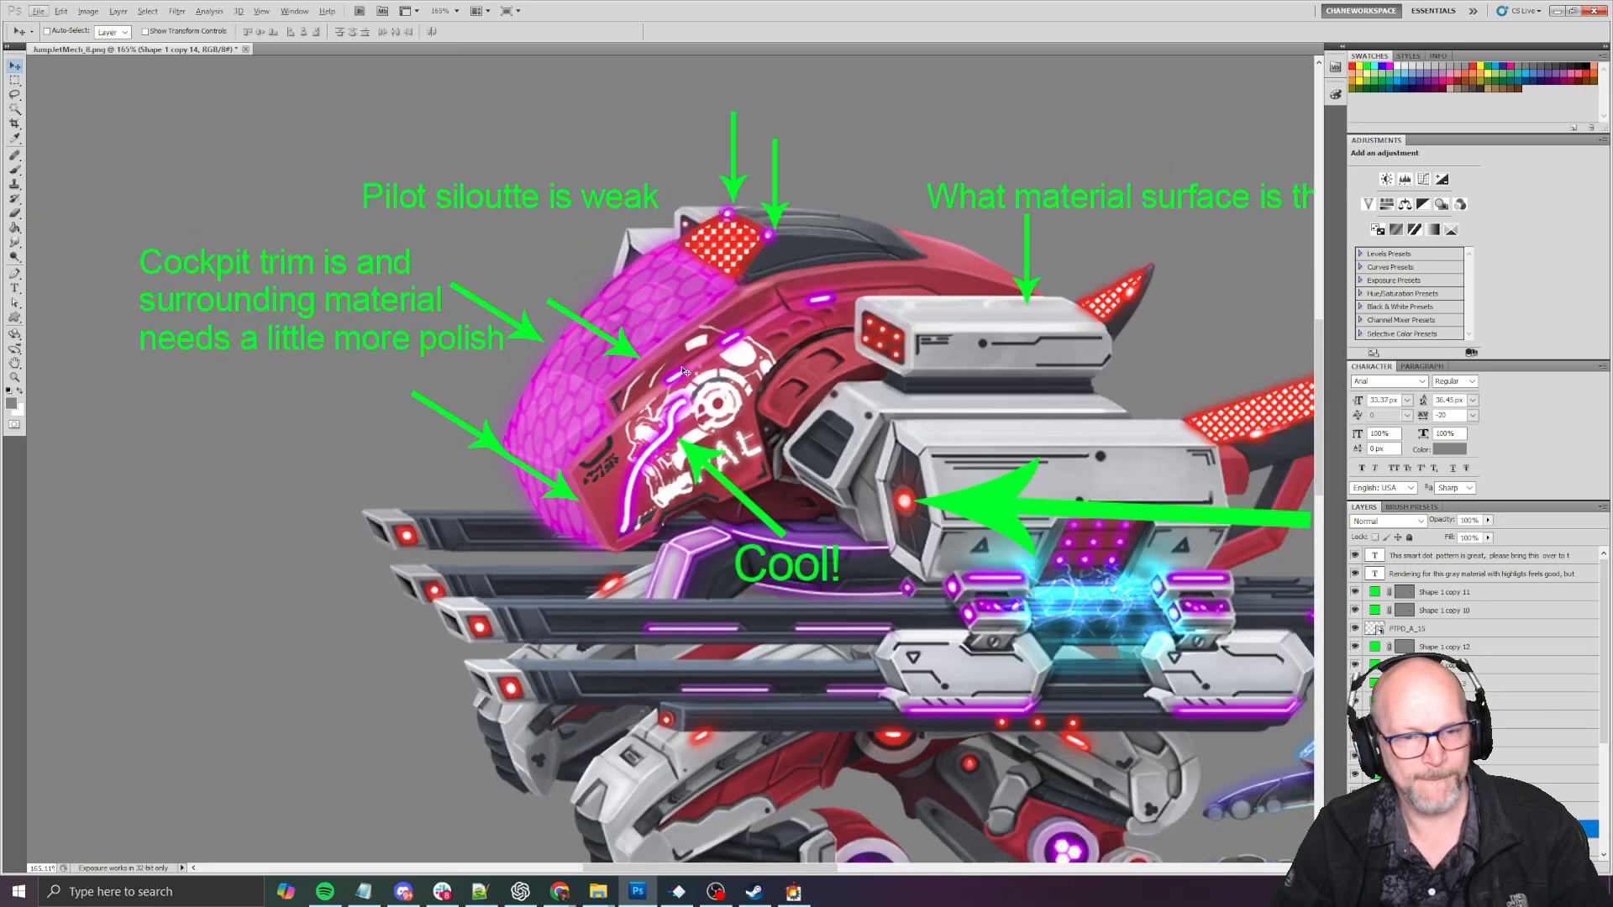
{"action": "left_click_drag", "start_coordinate": [460, 442], "coordinate": [447, 416]}
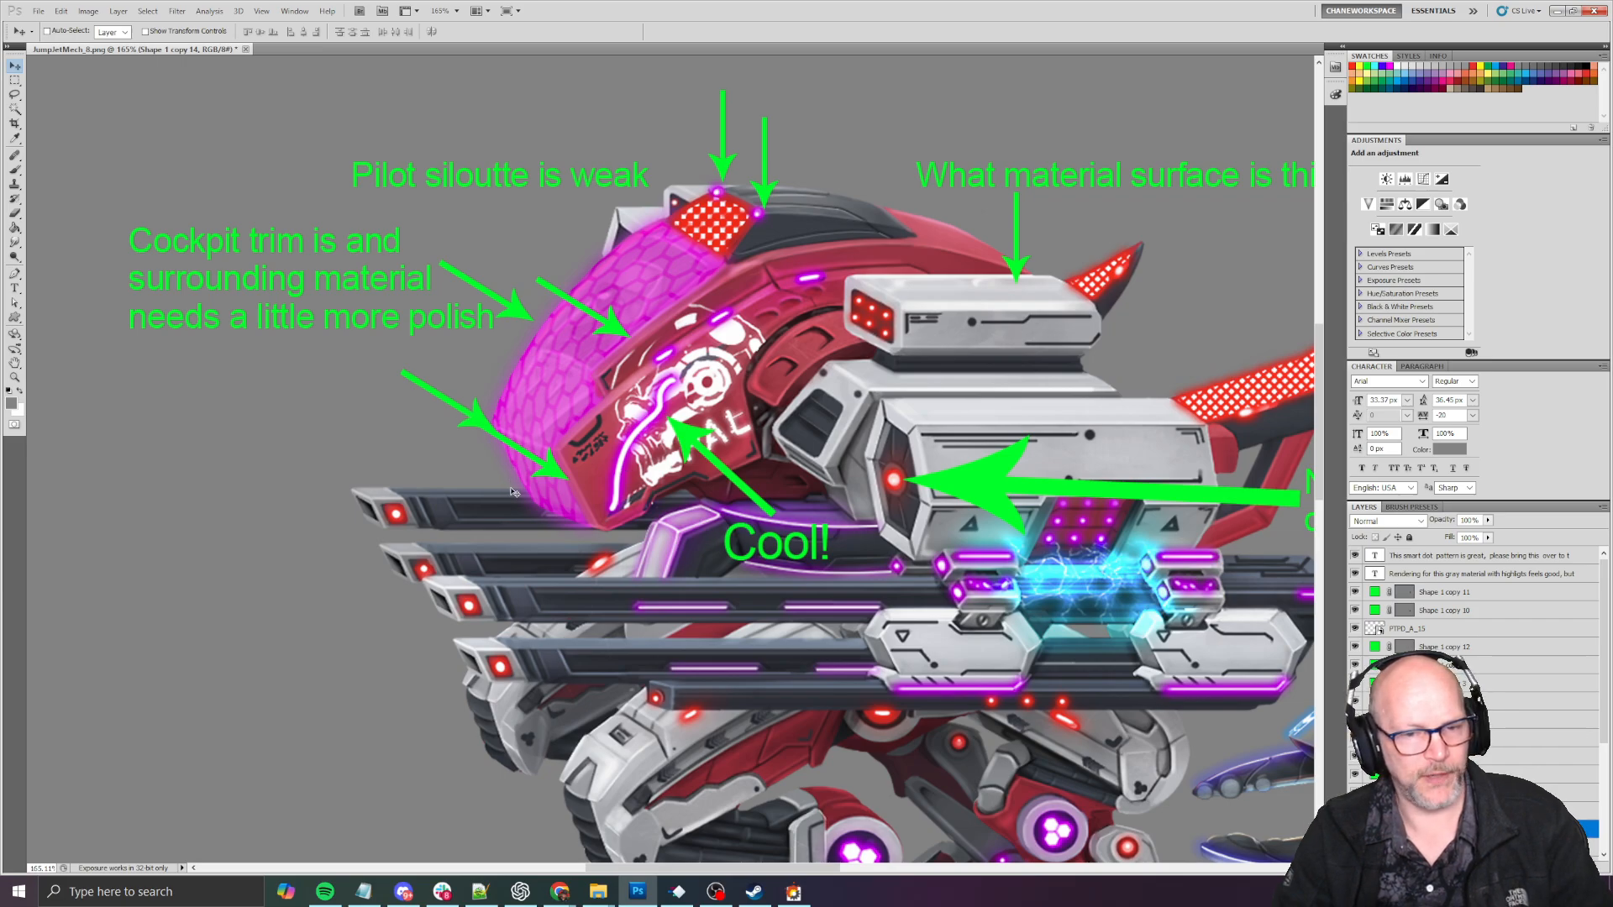
{"action": "scroll", "coordinate": [513, 491], "scroll_direction": "up", "scroll_amount": 3, "text": "alt"}
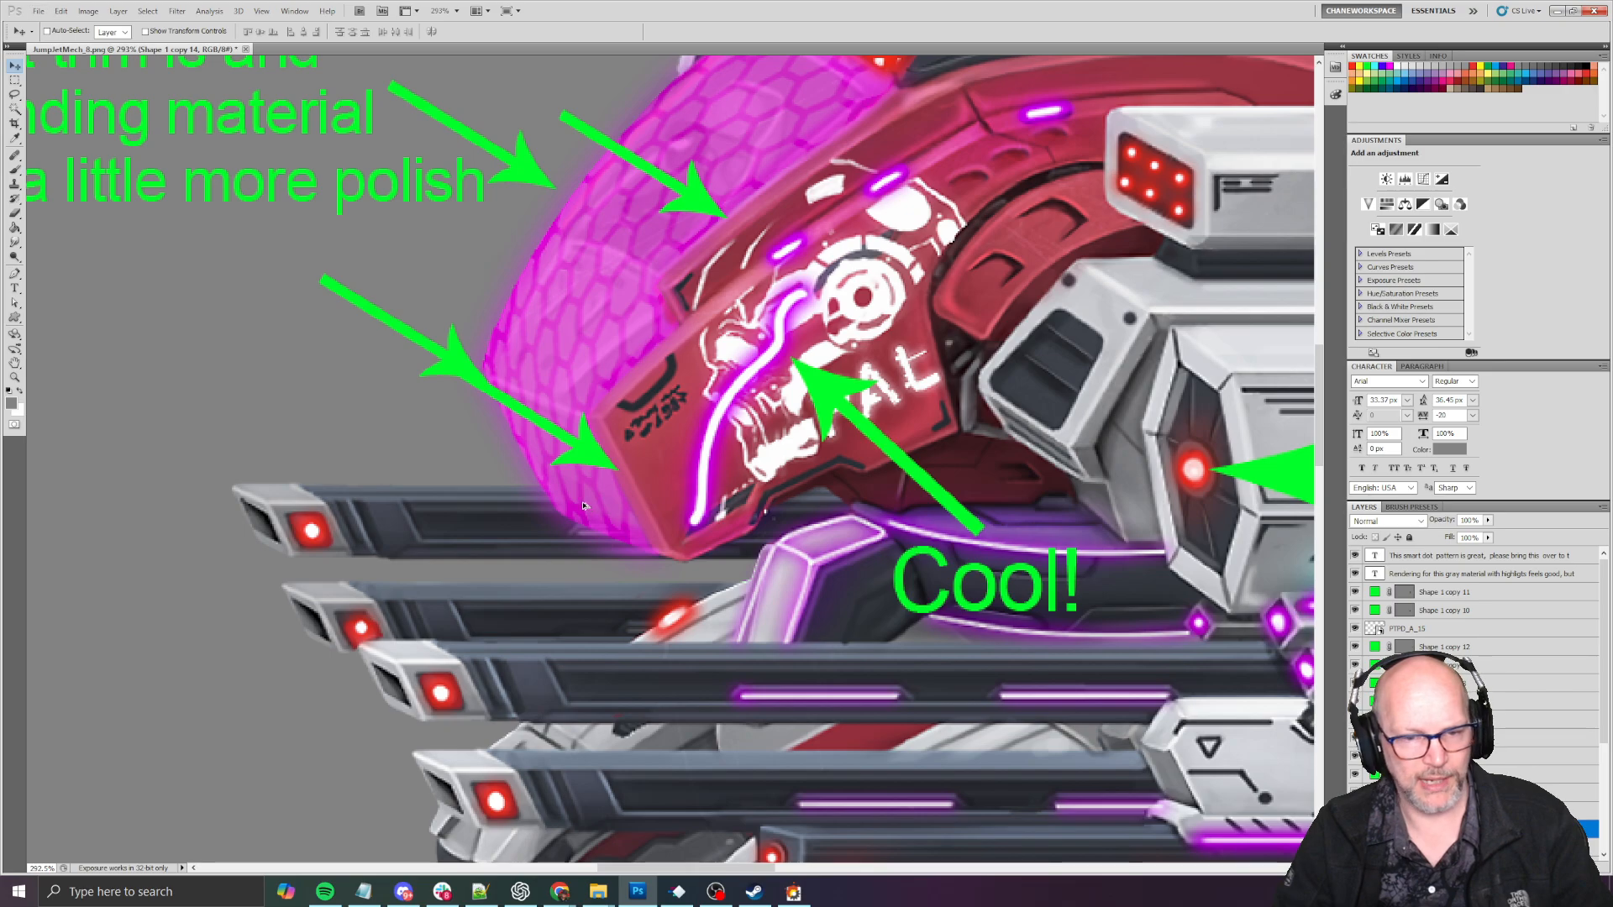
{"action": "scroll", "coordinate": [584, 505], "scroll_direction": "down", "scroll_amount": 2, "text": "alt"}
{"action": "scroll", "coordinate": [609, 484], "scroll_direction": "down", "scroll_amount": 2, "text": "alt"}
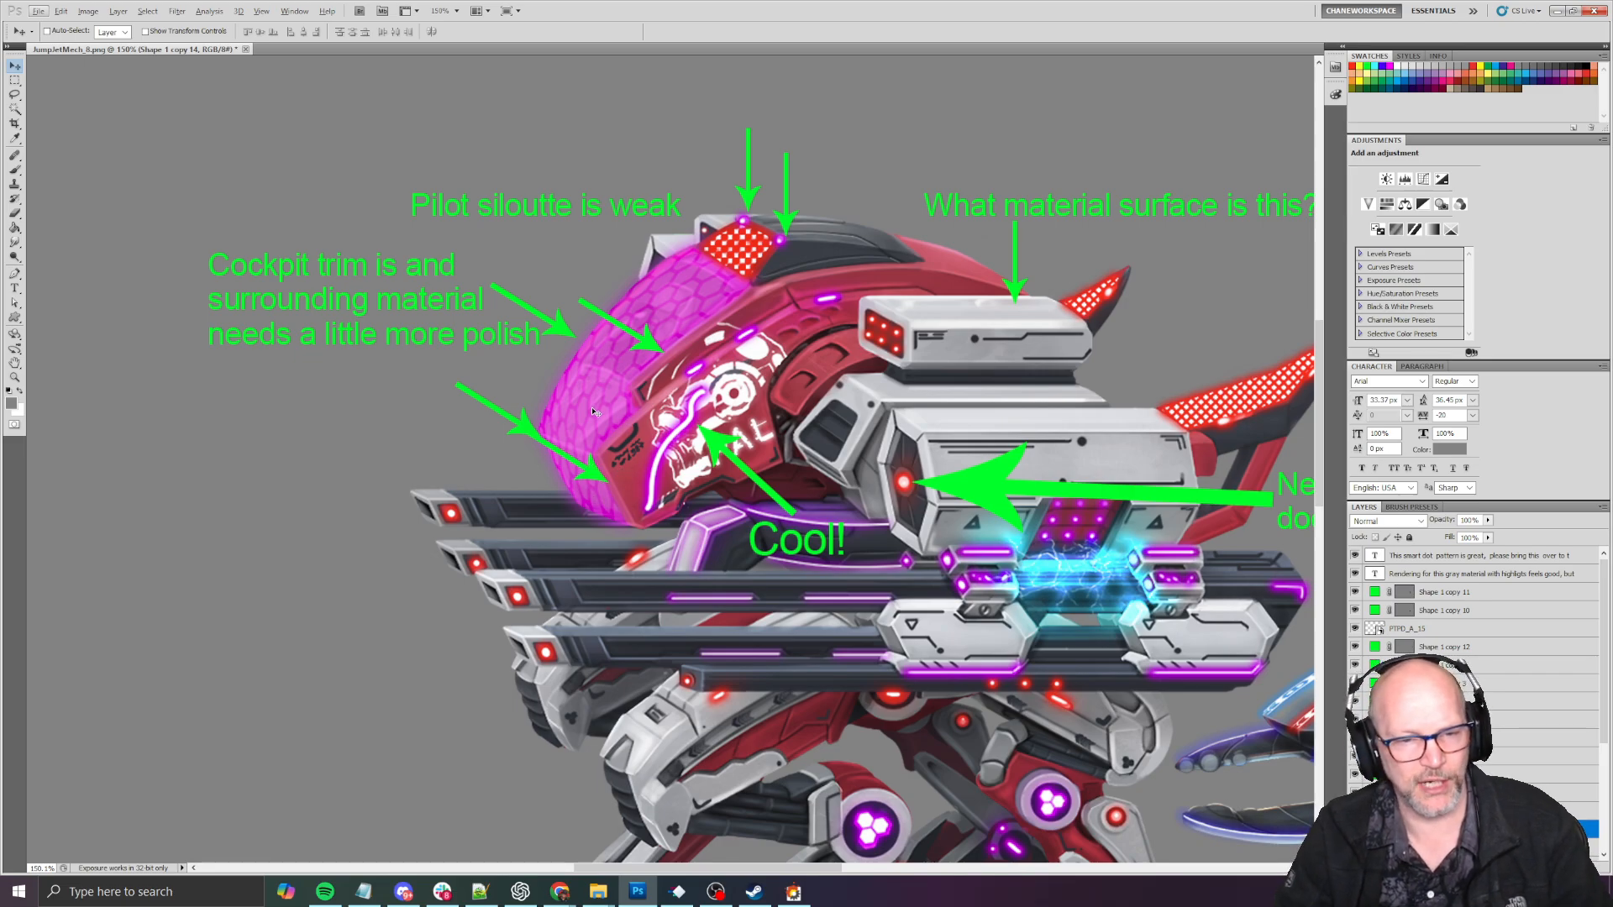
{"action": "scroll", "coordinate": [559, 413], "scroll_direction": "up", "scroll_amount": 1, "text": "alt"}
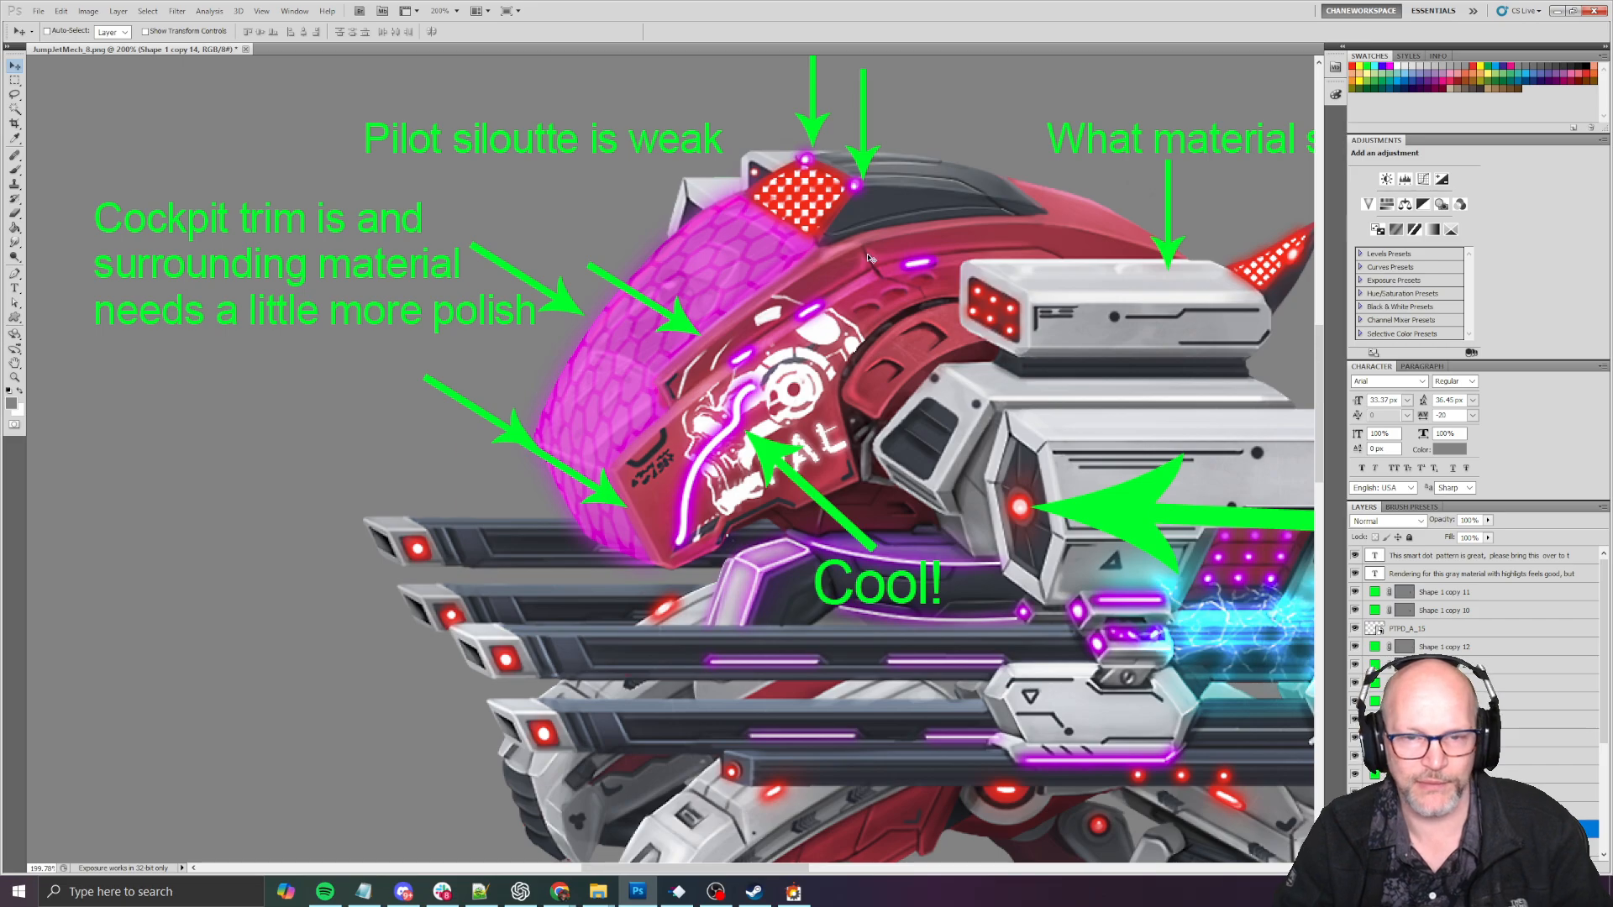
- Create a new layer for brush markup and move it to the top of the layer stack
{"action": "key", "text": "b"}
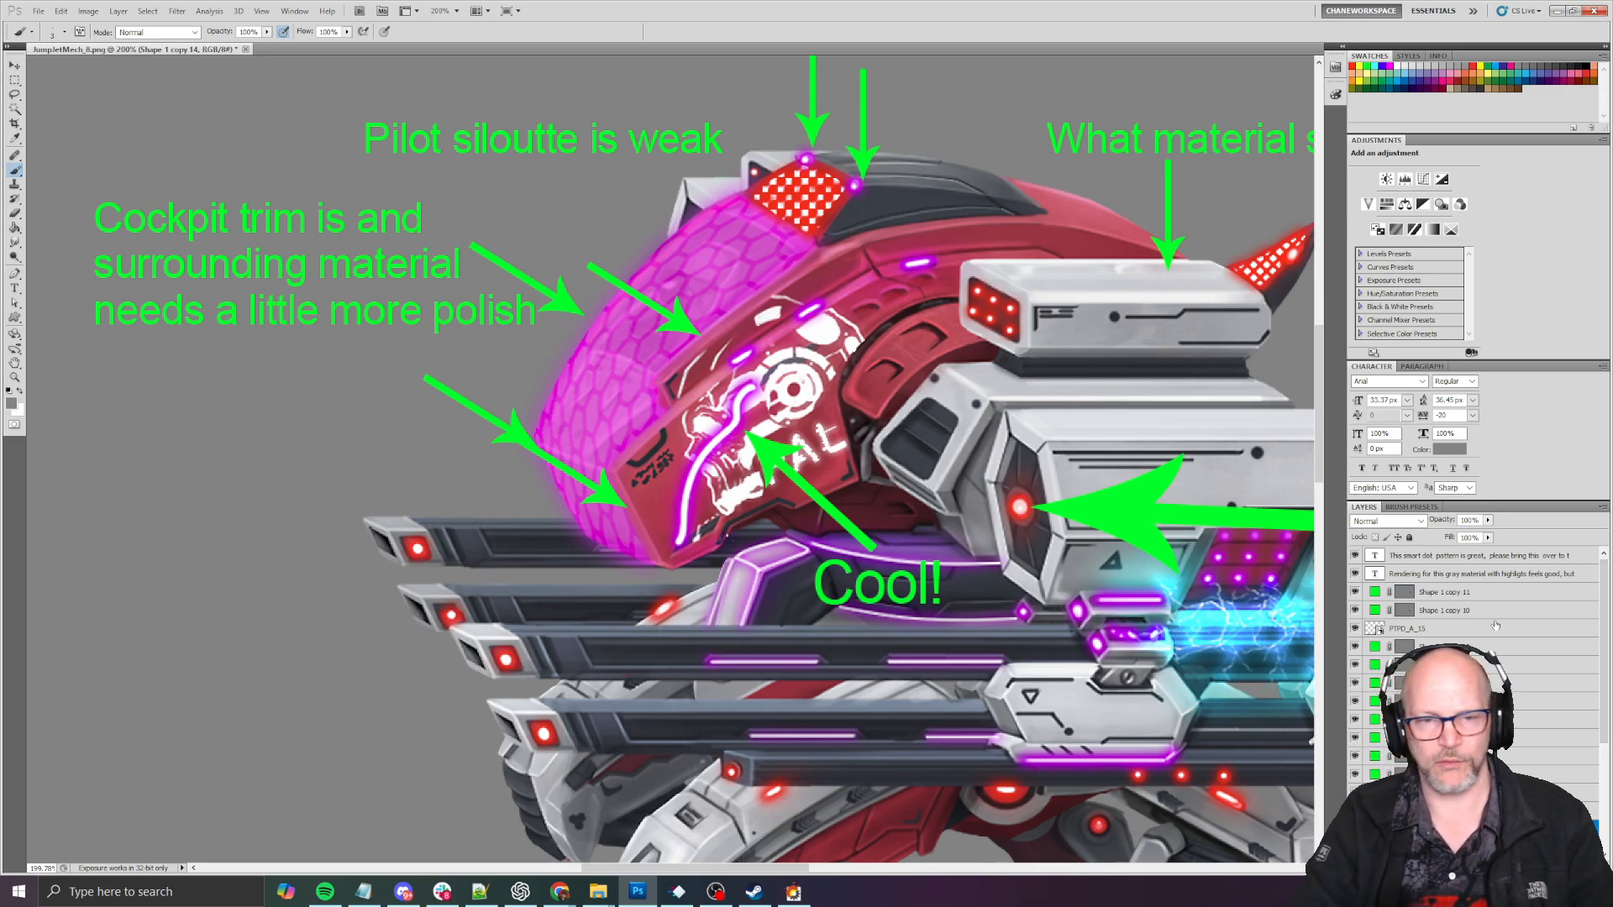
{"action": "key", "text": "ctrl+shift+n"}
{"action": "key", "text": "Return"}
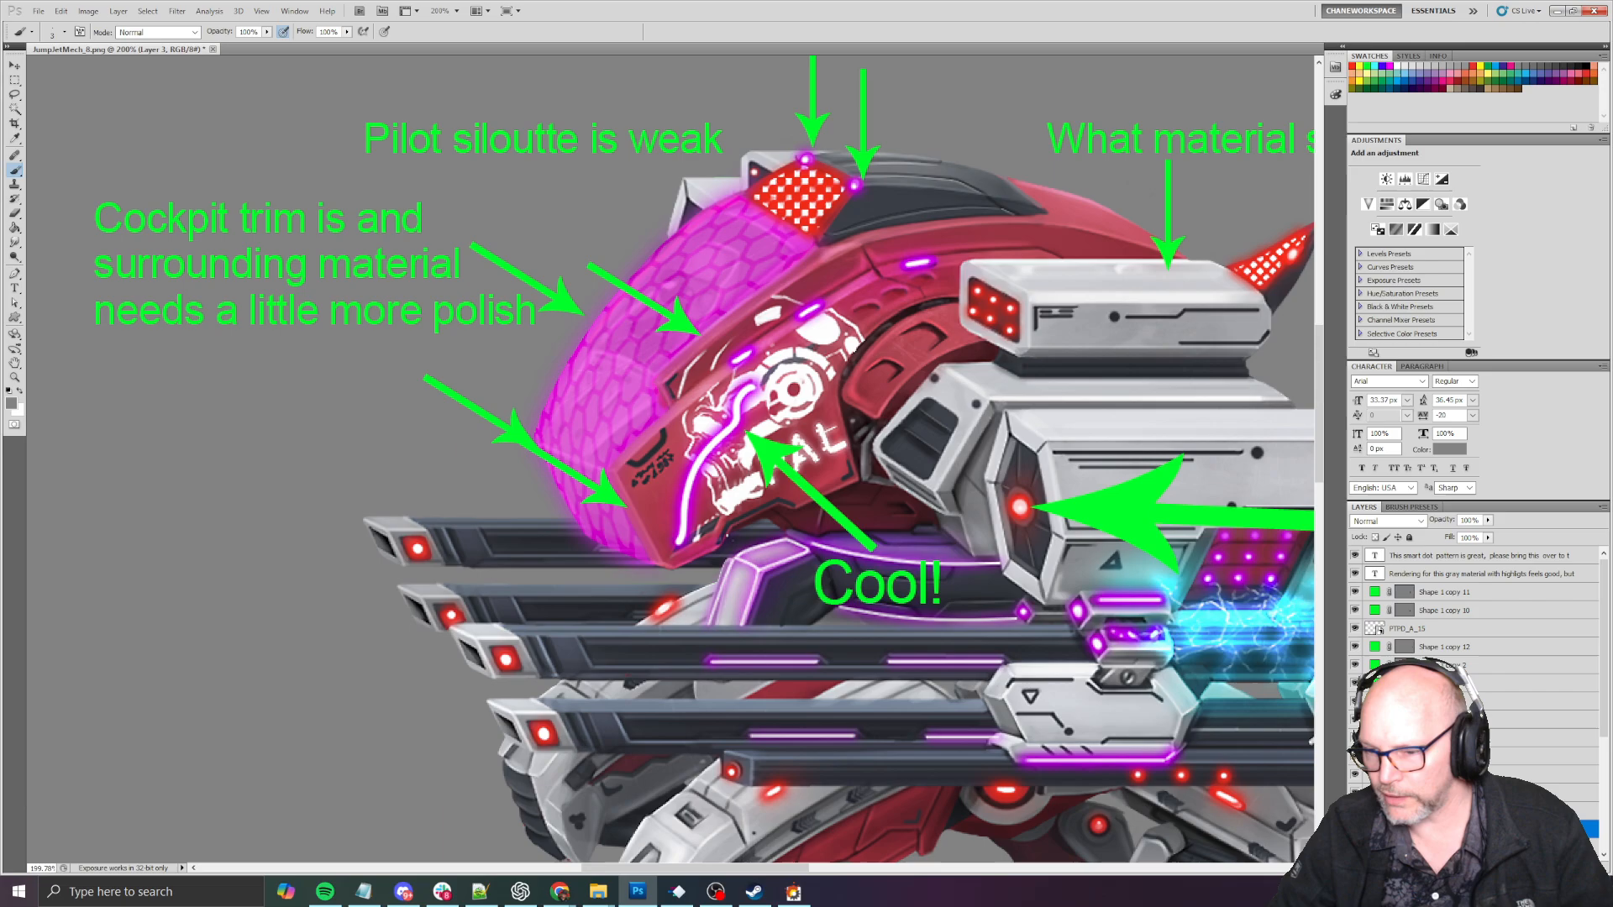
{"action": "left_click_drag", "start_coordinate": [1531, 805], "coordinate": [1532, 551]}
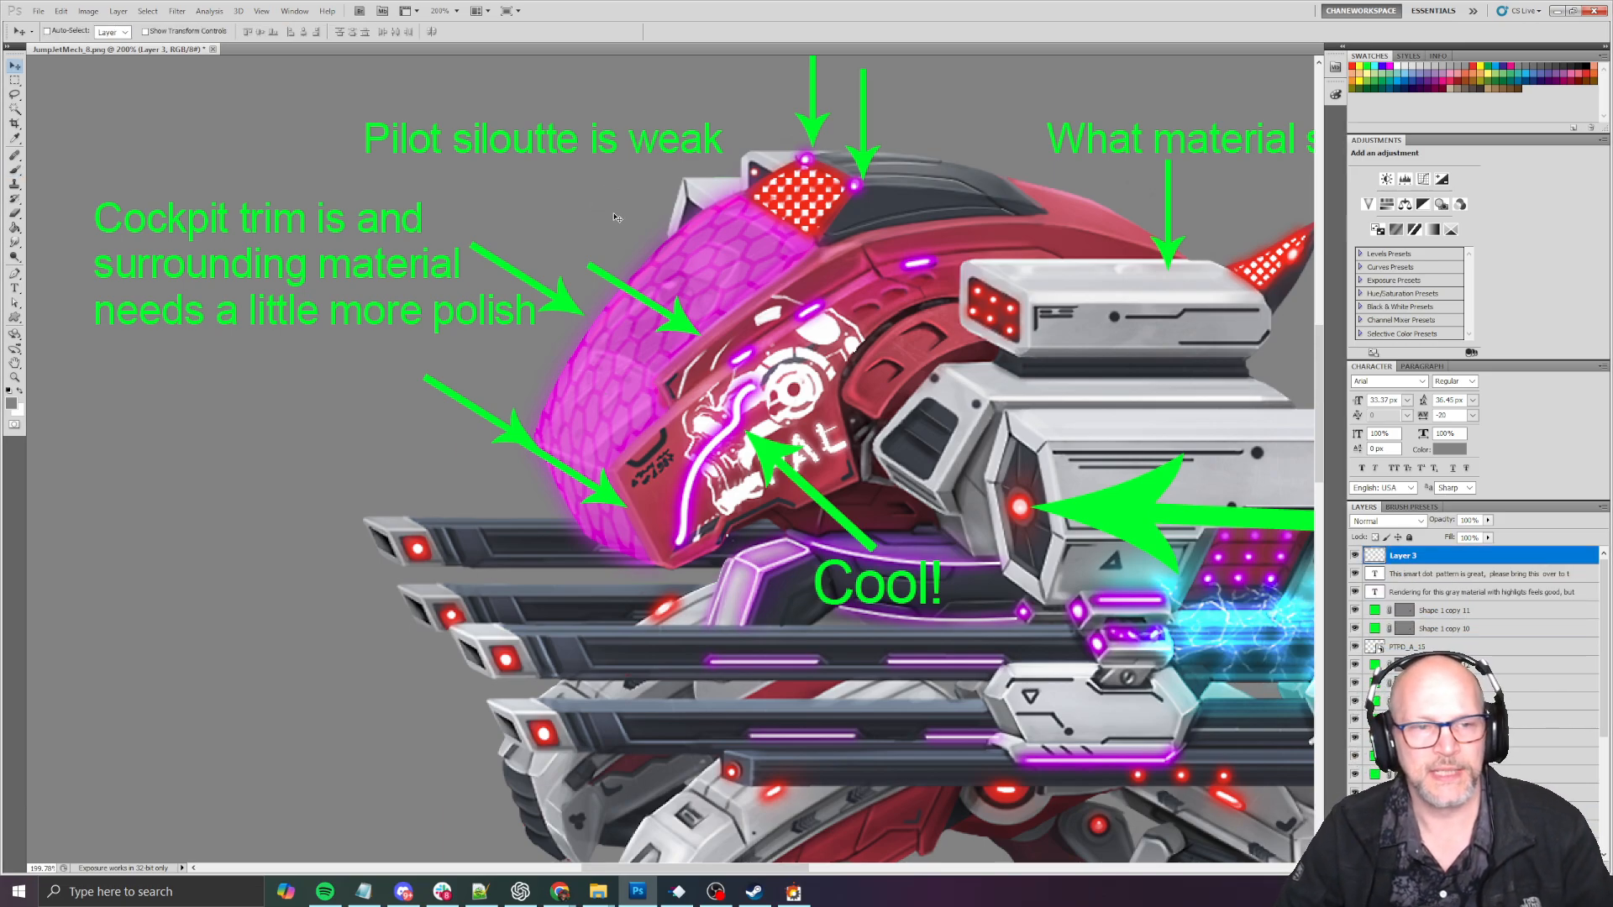
- Set the foreground color to pure green, RGB 0, 255, 0
{"action": "left_click", "coordinate": [11, 404]}
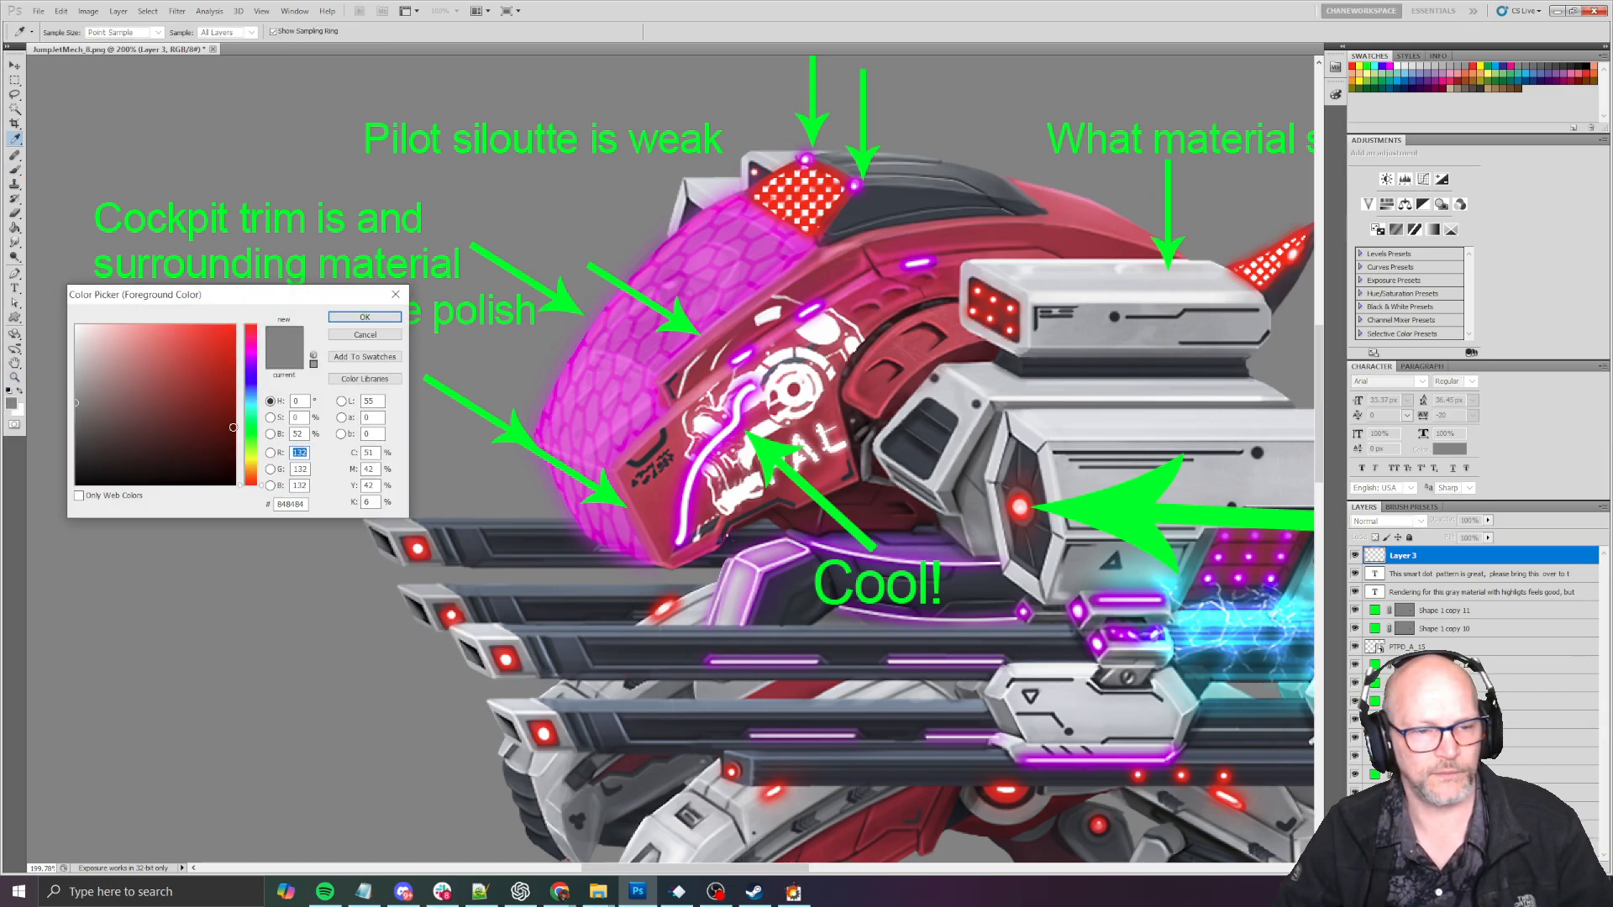
{"action": "type", "text": "0"}
{"action": "key", "text": "Tab"}
{"action": "type", "text": "555"}
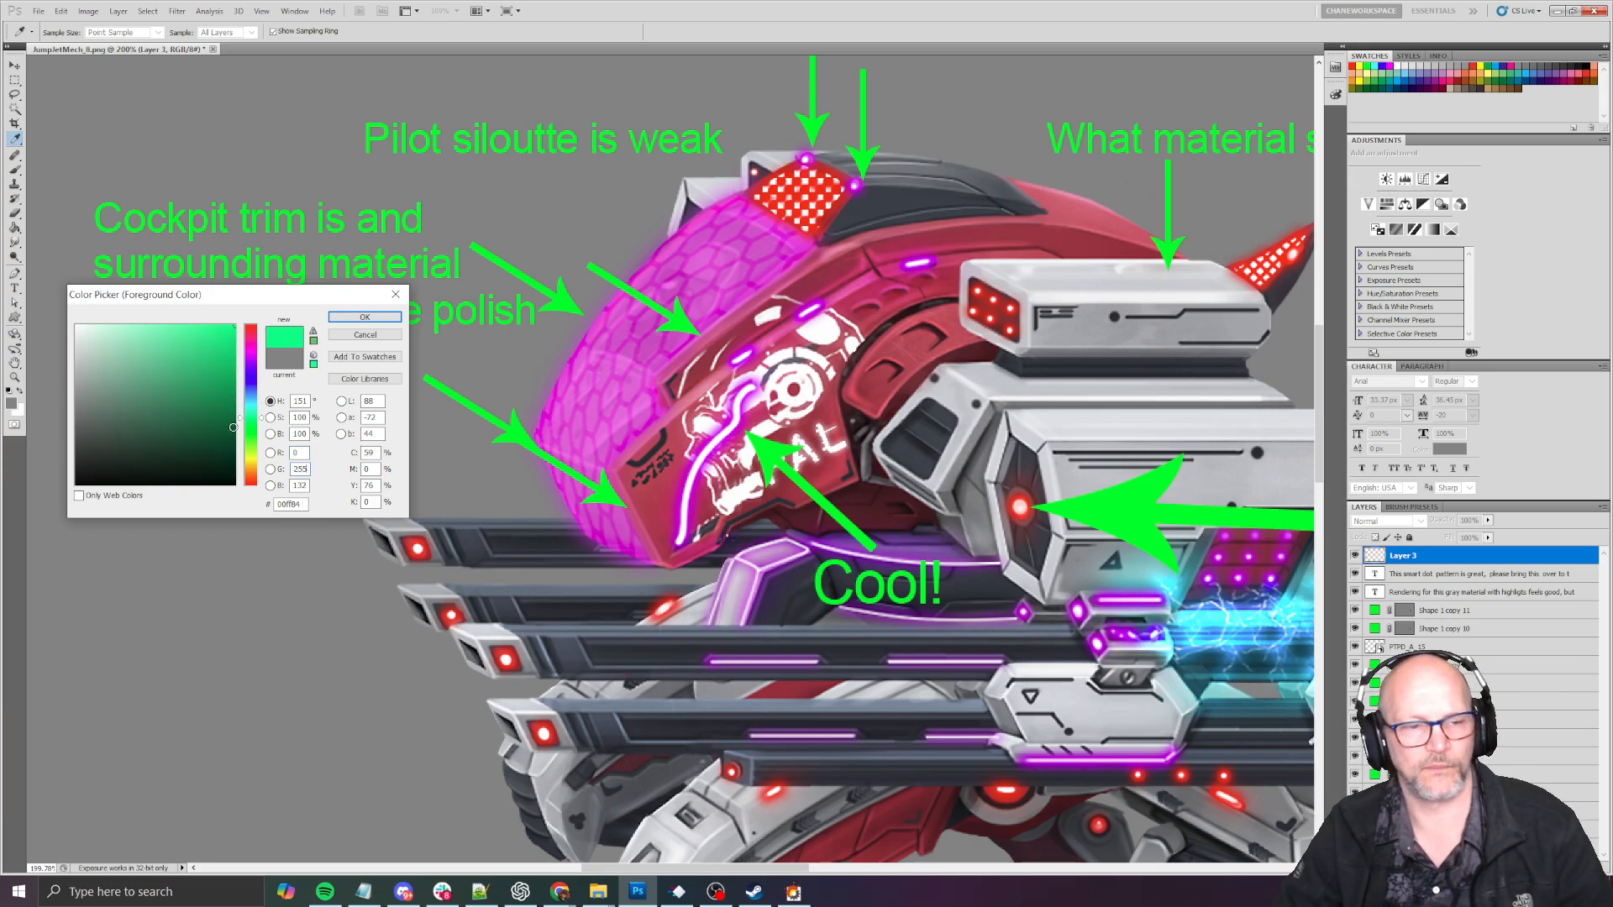
{"action": "key", "text": "Tab"}
{"action": "type", "text": "0"}
{"action": "key", "text": "Return"}
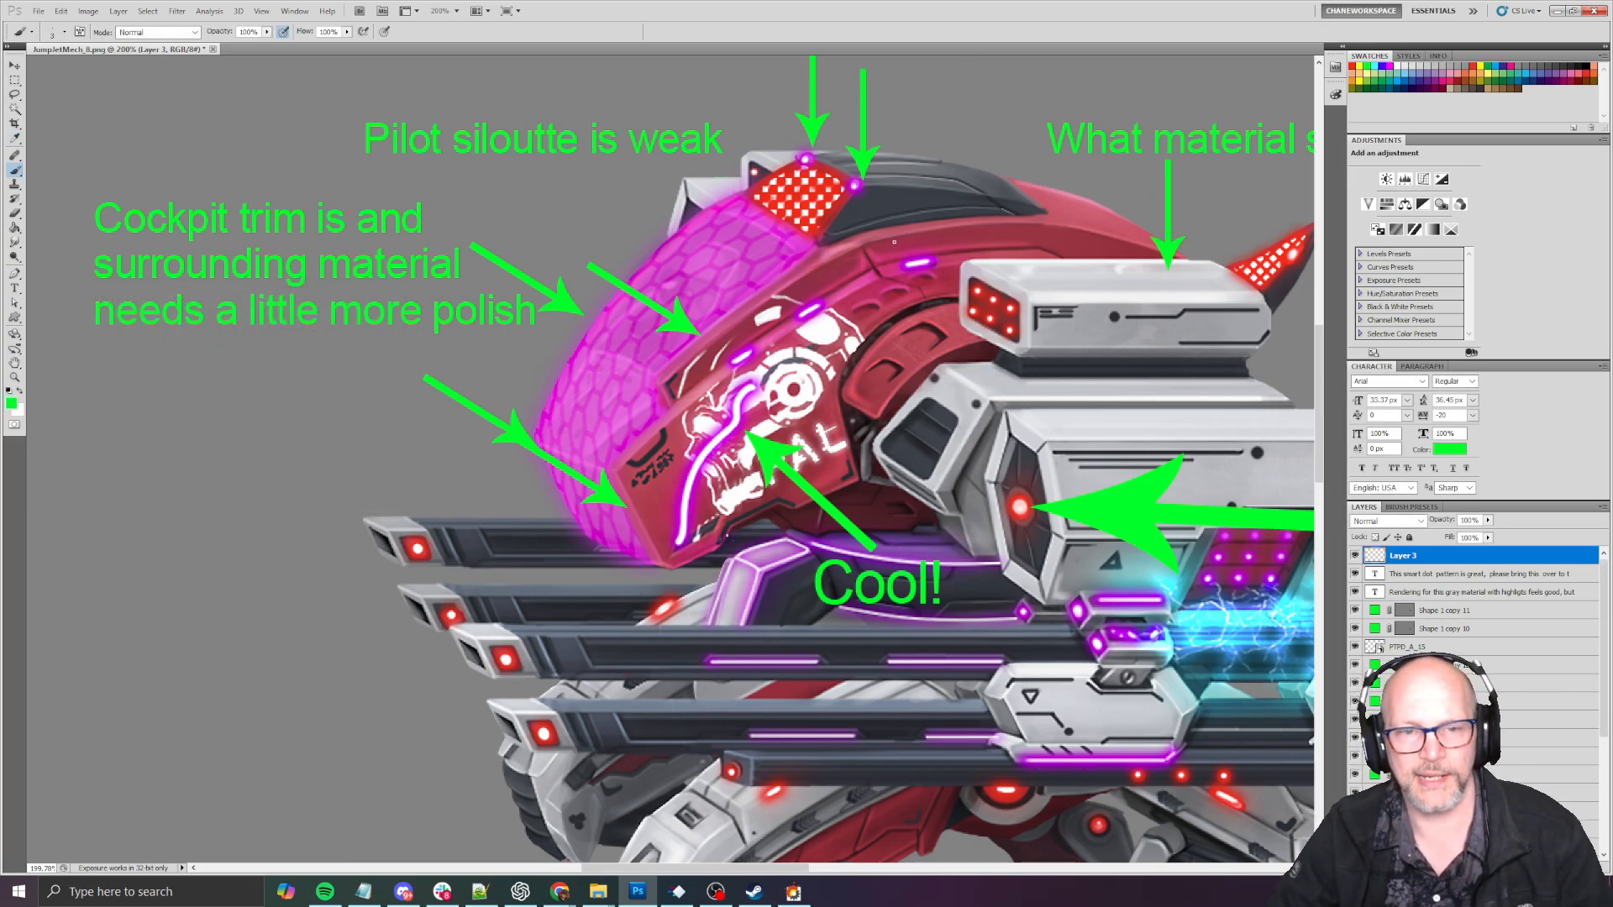
- Reduce the brush to a thin size and paint a green line along the outer edge of the mech's pink cockpit glass
{"action": "right_click_drag", "start_coordinate": [636, 239], "coordinate": [641, 240], "text": "alt"}
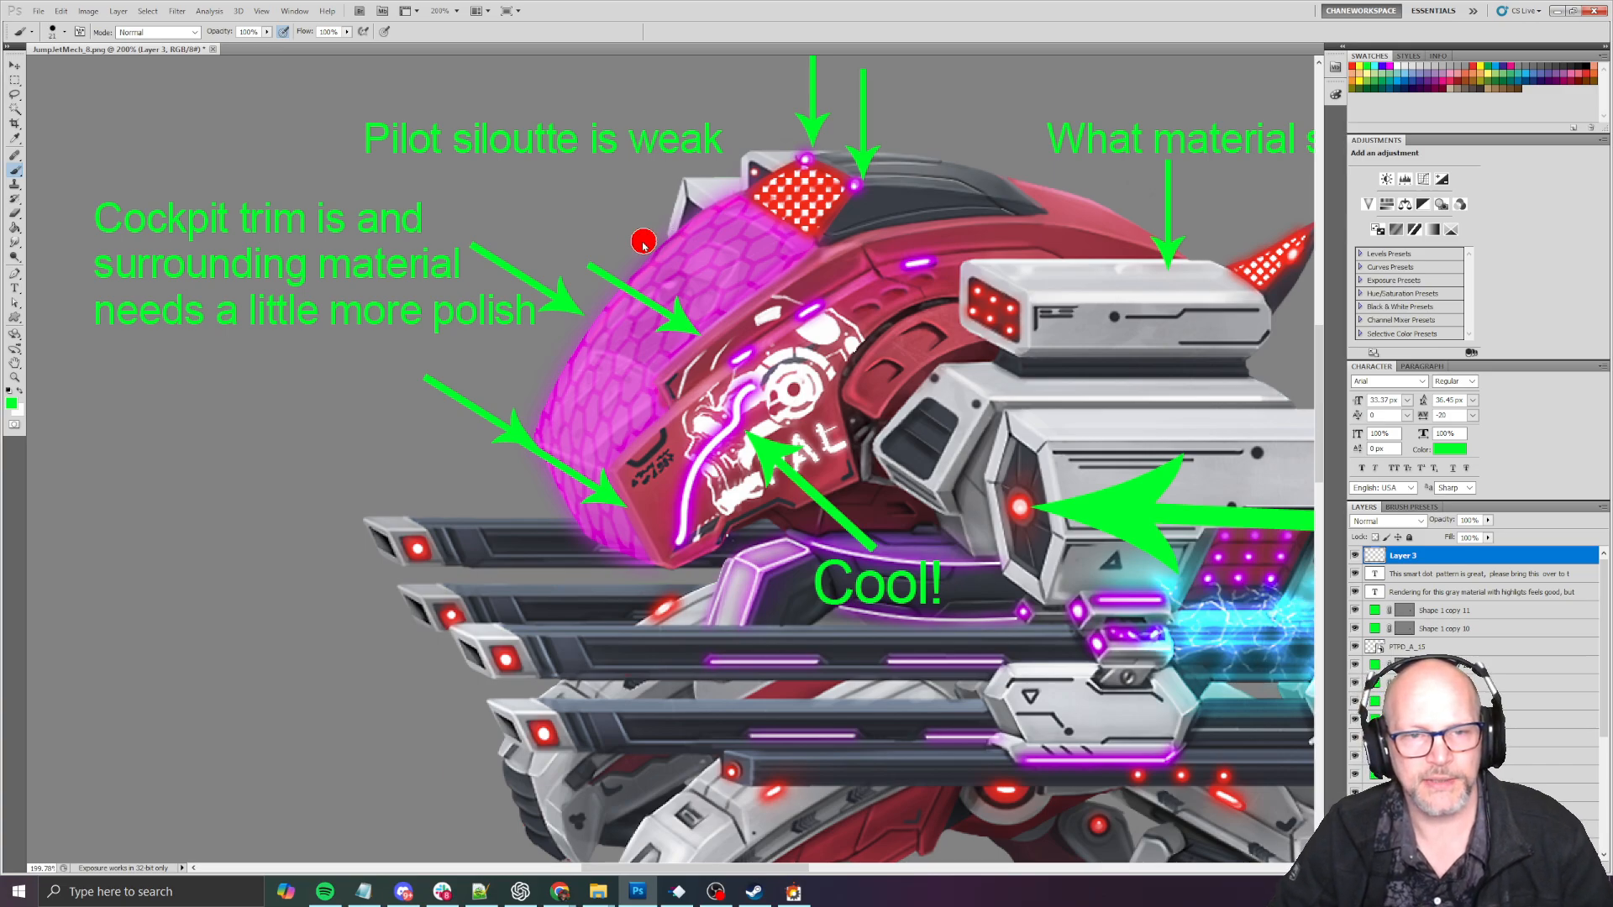
{"action": "mouse_move", "coordinate": [630, 212]}
{"action": "left_mouse_down"}
{"action": "mouse_move", "coordinate": [592, 198]}
{"action": "mouse_move", "coordinate": [607, 211]}
{"action": "left_mouse_up"}
{"action": "key", "text": "ctrl+z"}
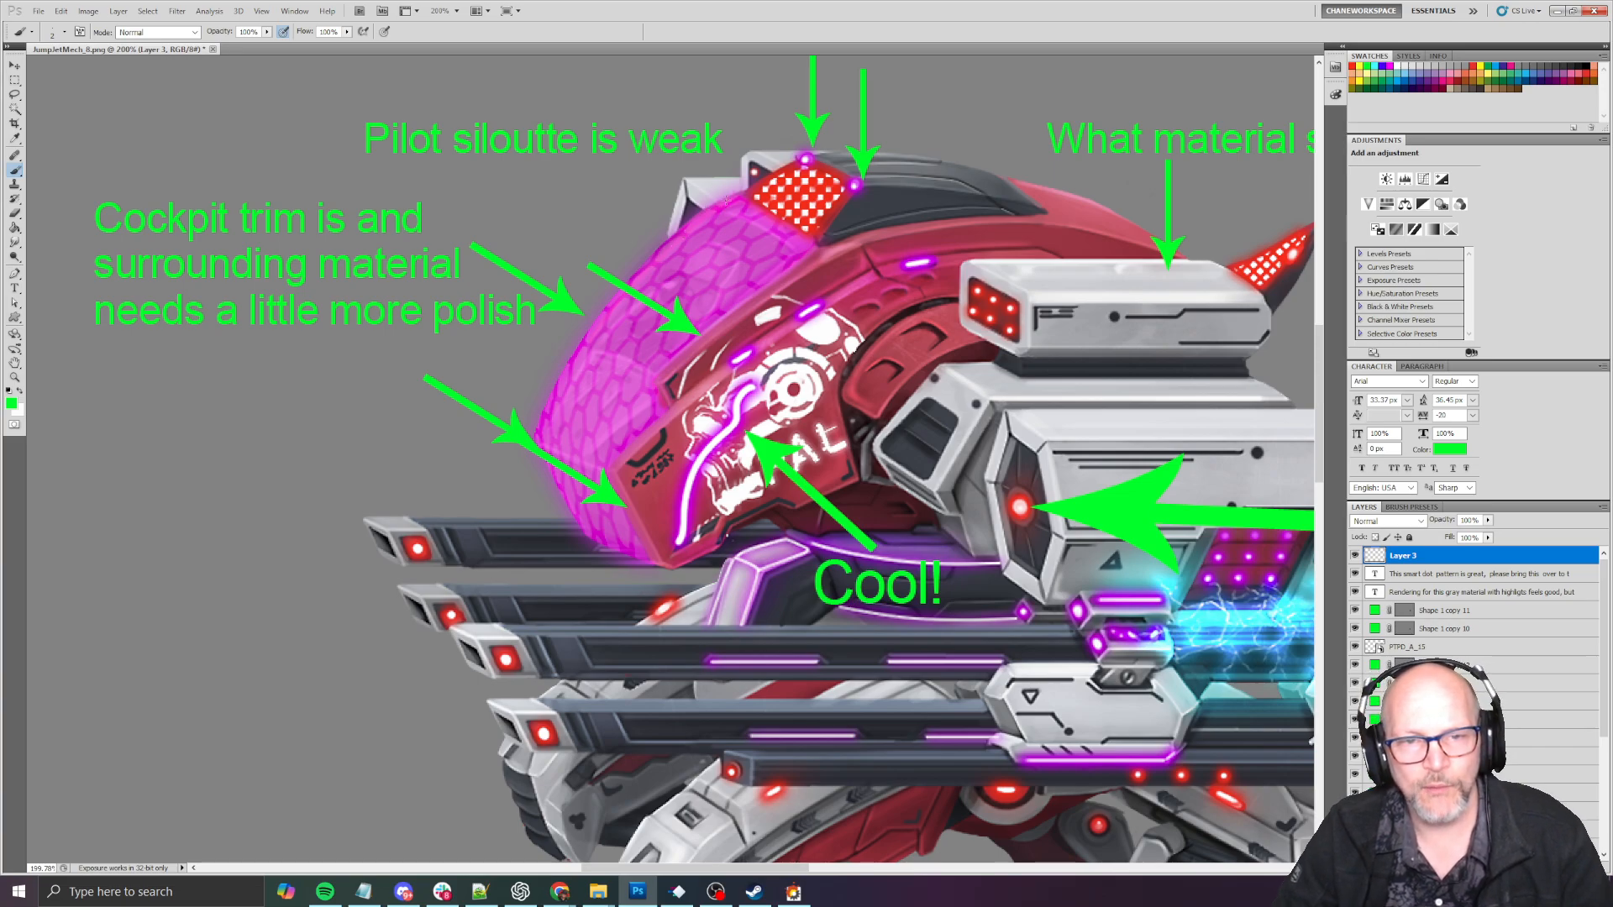
{"action": "mouse_move", "coordinate": [727, 195]}
{"action": "left_mouse_down"}
{"action": "mouse_move", "coordinate": [604, 301]}
{"action": "mouse_move", "coordinate": [535, 423]}
{"action": "left_mouse_up"}
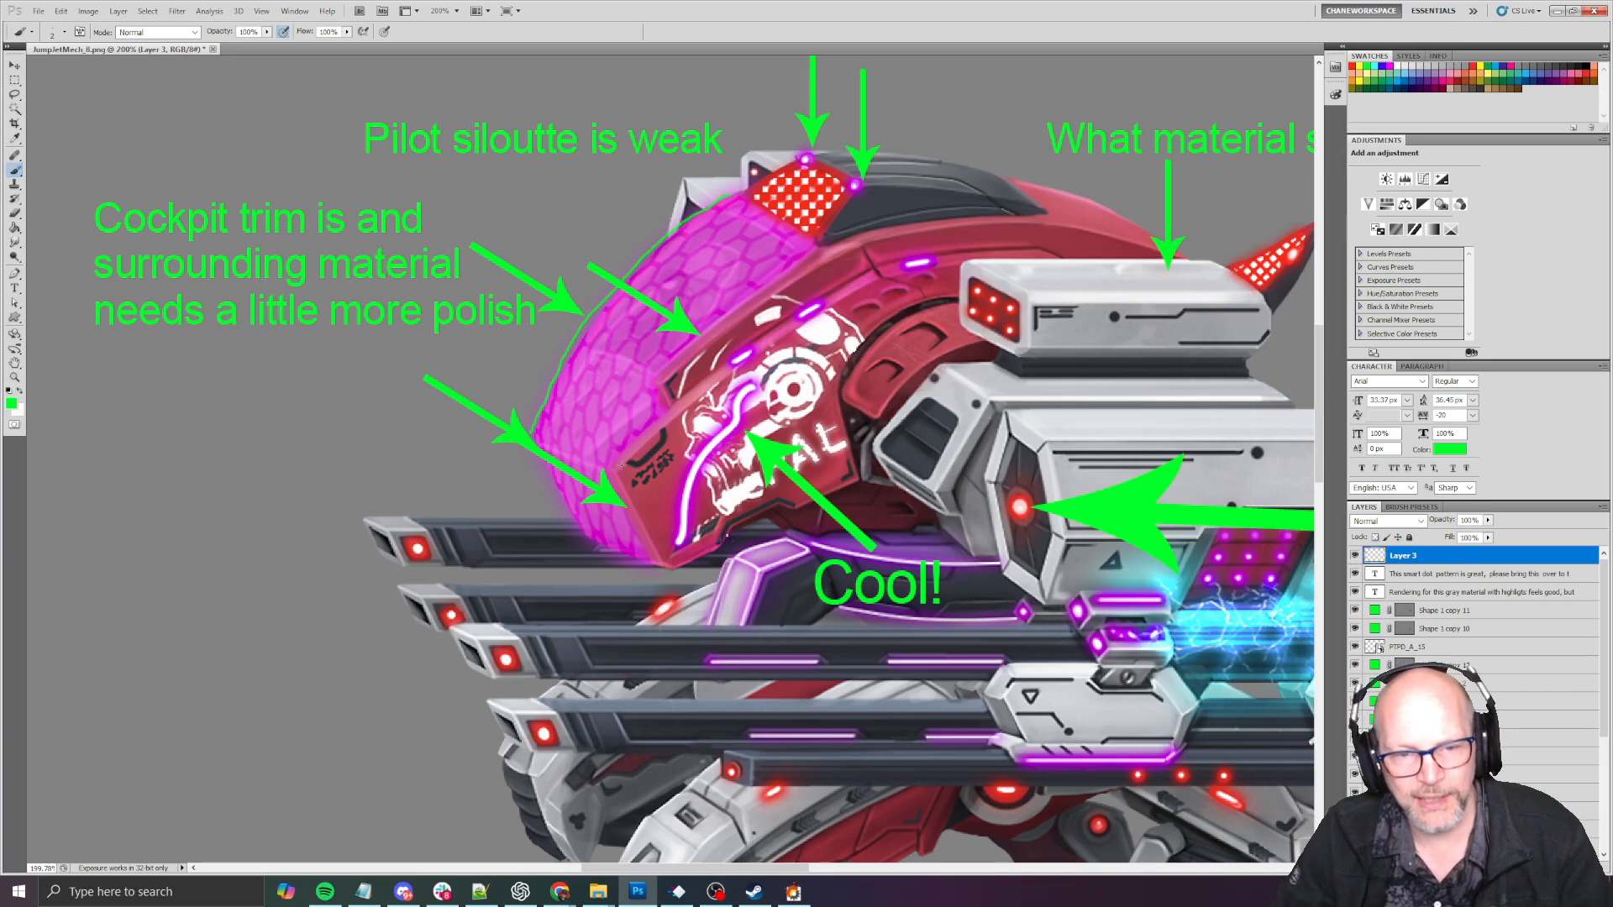
- Continue the green outline along the cockpit glass's lower trim and inner edge, up to the red dotted panel
{"action": "scroll", "coordinate": [652, 441], "scroll_direction": "up", "scroll_amount": 4, "text": "alt"}
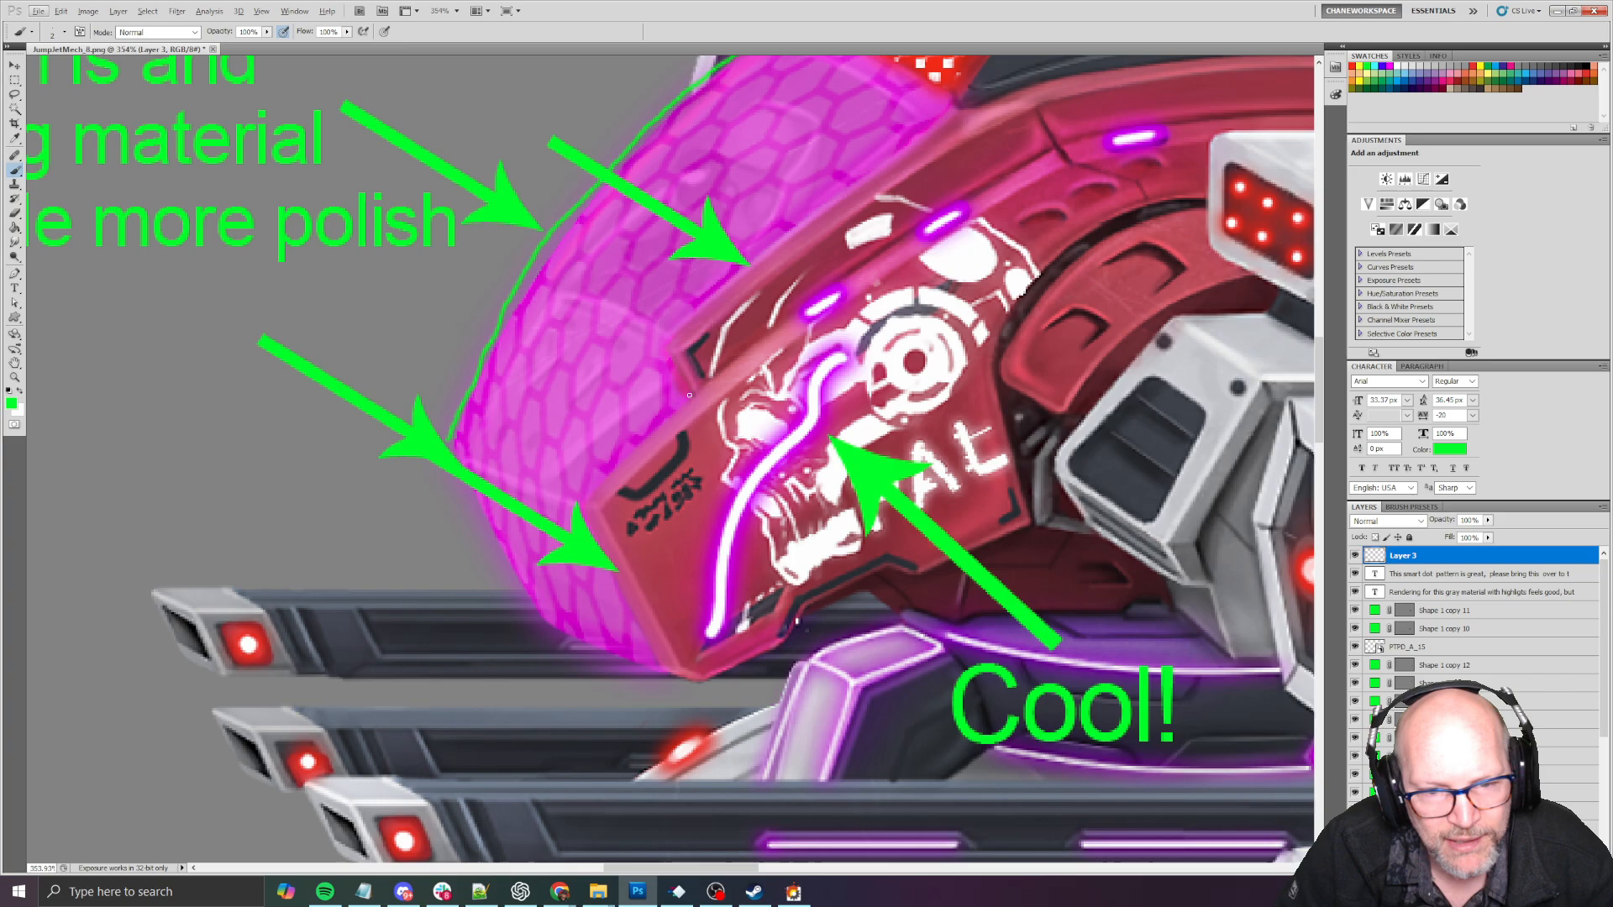
{"action": "left_click_drag", "start_coordinate": [689, 395], "coordinate": [584, 504]}
{"action": "scroll", "coordinate": [711, 359], "scroll_direction": "down", "scroll_amount": 2, "text": "alt"}
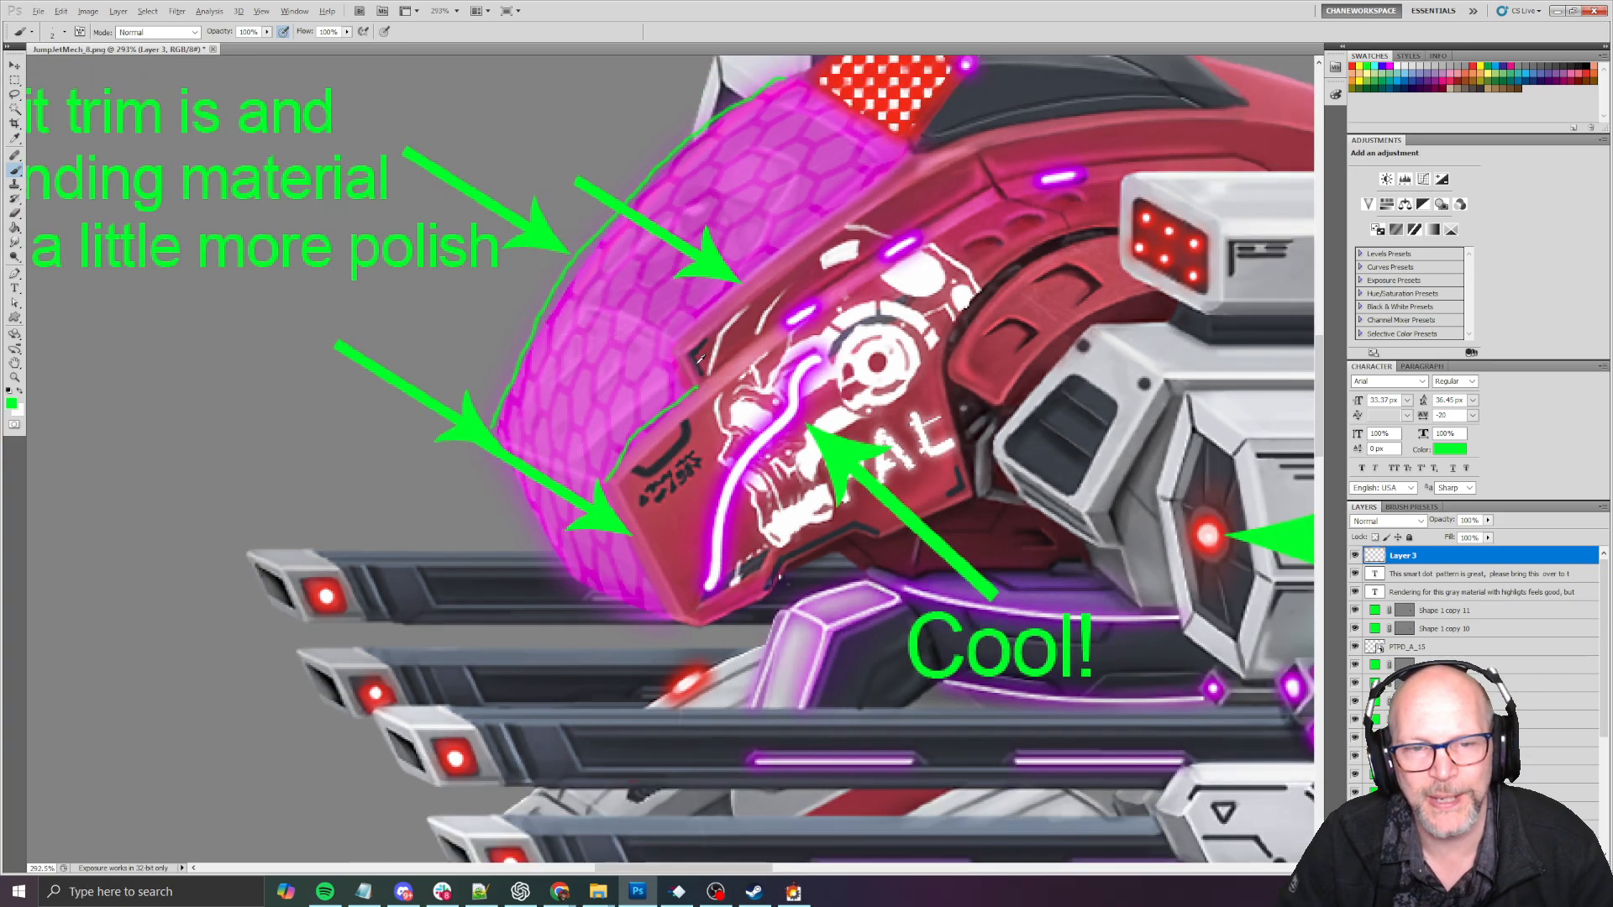
{"action": "mouse_move", "coordinate": [696, 380]}
{"action": "left_mouse_down"}
{"action": "mouse_move", "coordinate": [680, 336]}
{"action": "mouse_move", "coordinate": [878, 194]}
{"action": "mouse_move", "coordinate": [803, 107]}
{"action": "left_mouse_up"}
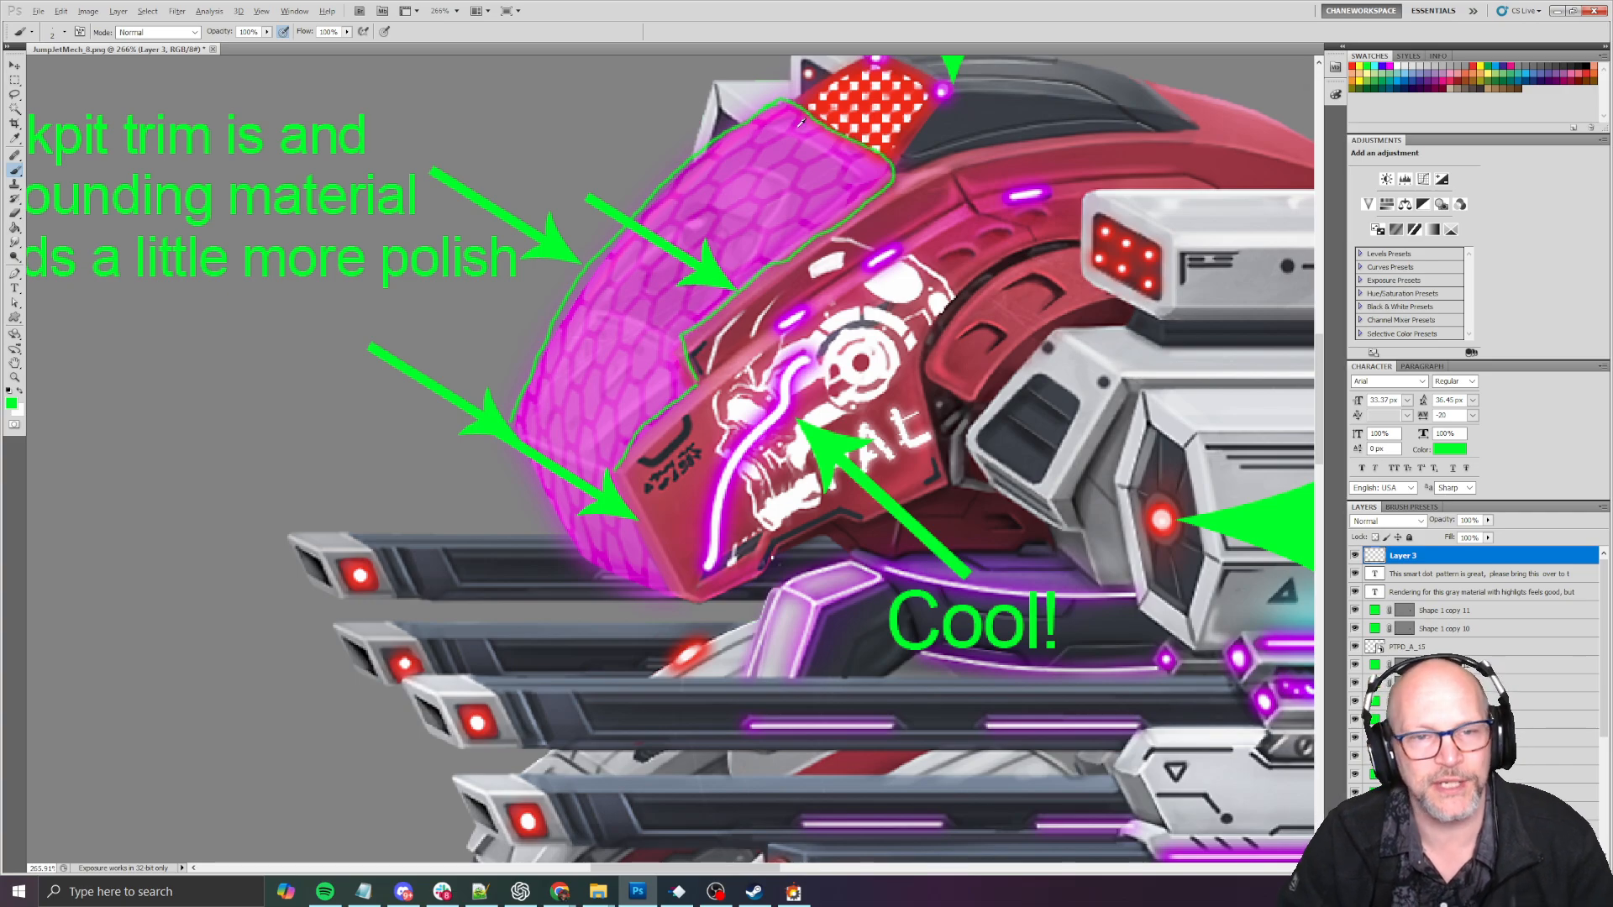
{"action": "scroll", "coordinate": [801, 123], "scroll_direction": "down", "scroll_amount": 2, "text": "alt"}
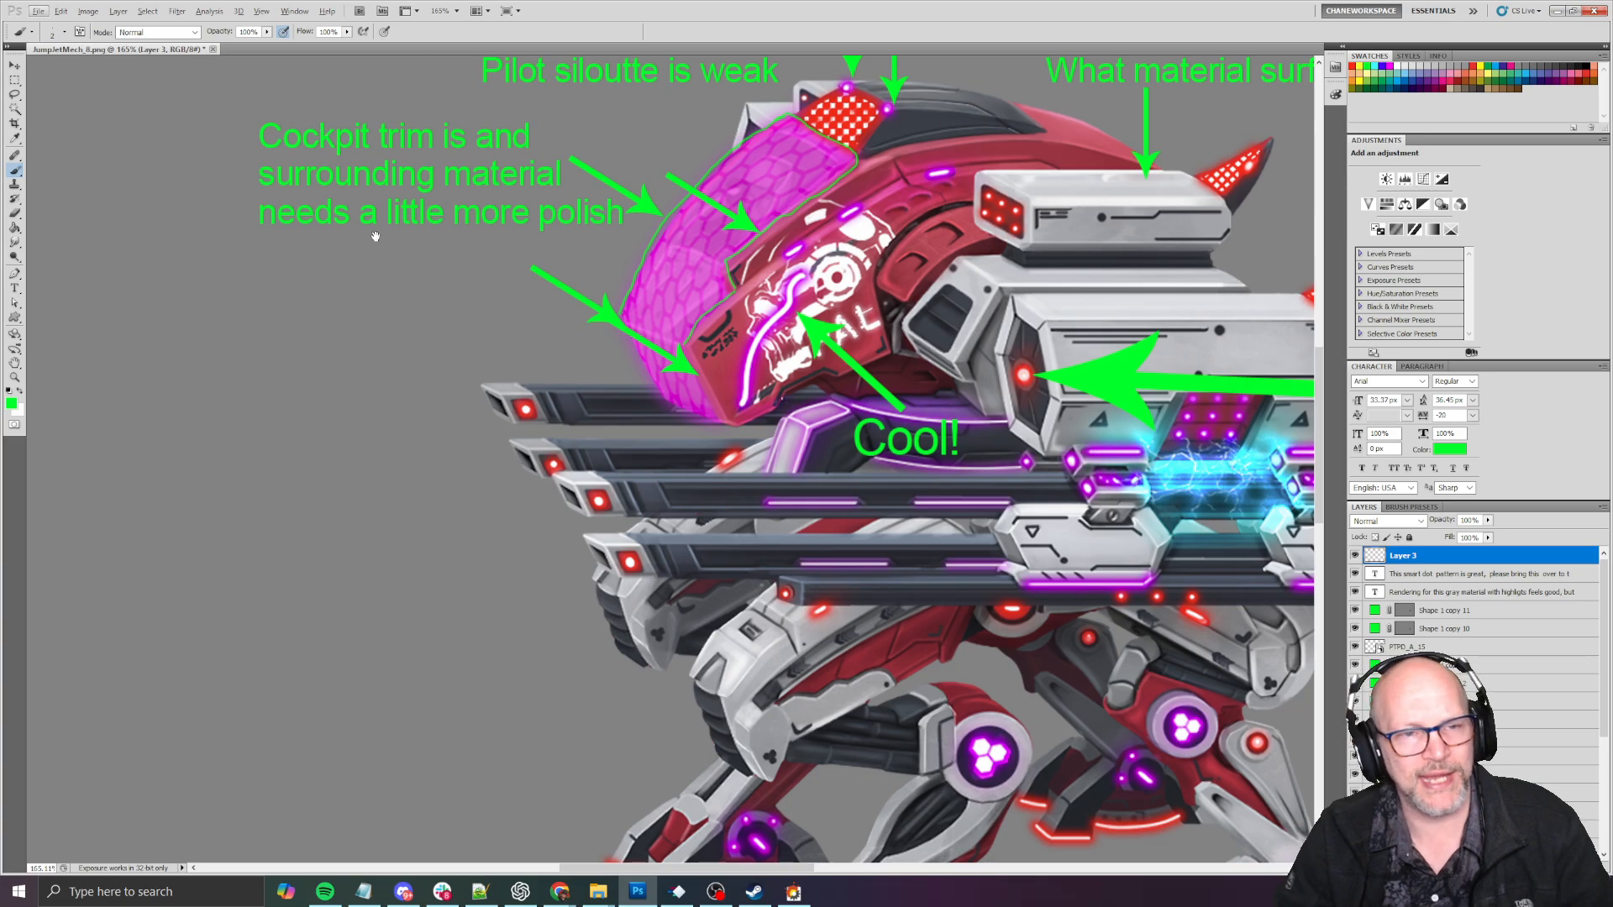
- Paint a thin green circle around the red dotted panel and its two purple sensor lights atop the mech's cockpit
{"action": "left_click_drag", "start_coordinate": [489, 196], "coordinate": [456, 274]}
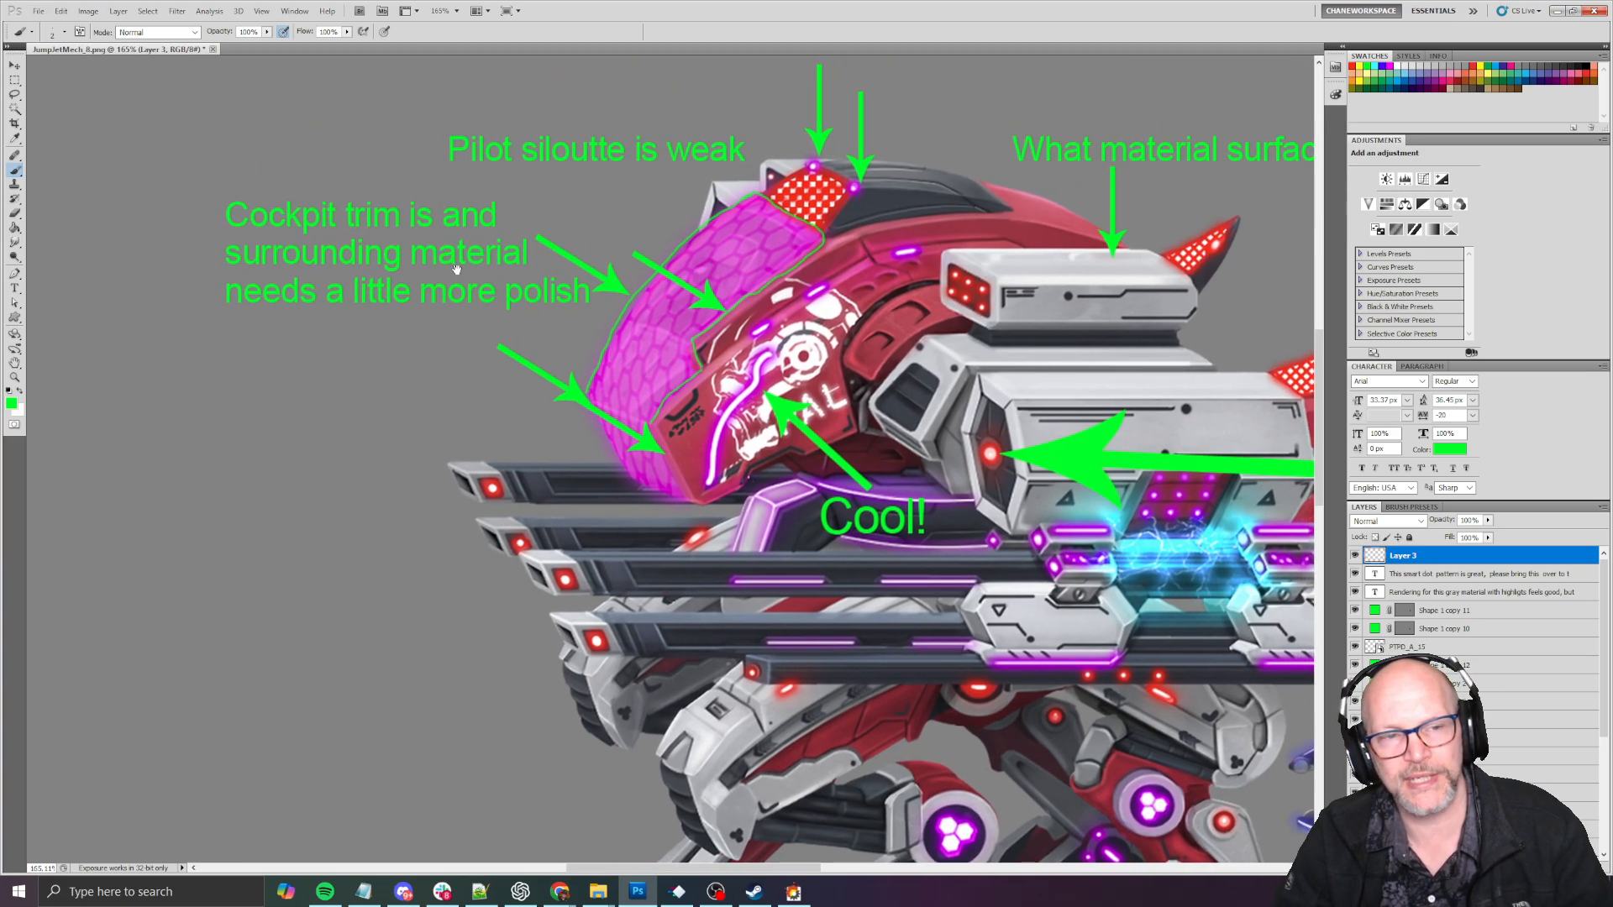
{"action": "left_click_drag", "start_coordinate": [674, 235], "coordinate": [547, 281]}
{"action": "left_click_drag", "start_coordinate": [825, 220], "coordinate": [840, 323]}
{"action": "scroll", "coordinate": [588, 228], "scroll_direction": "up", "scroll_amount": 6, "text": "alt"}
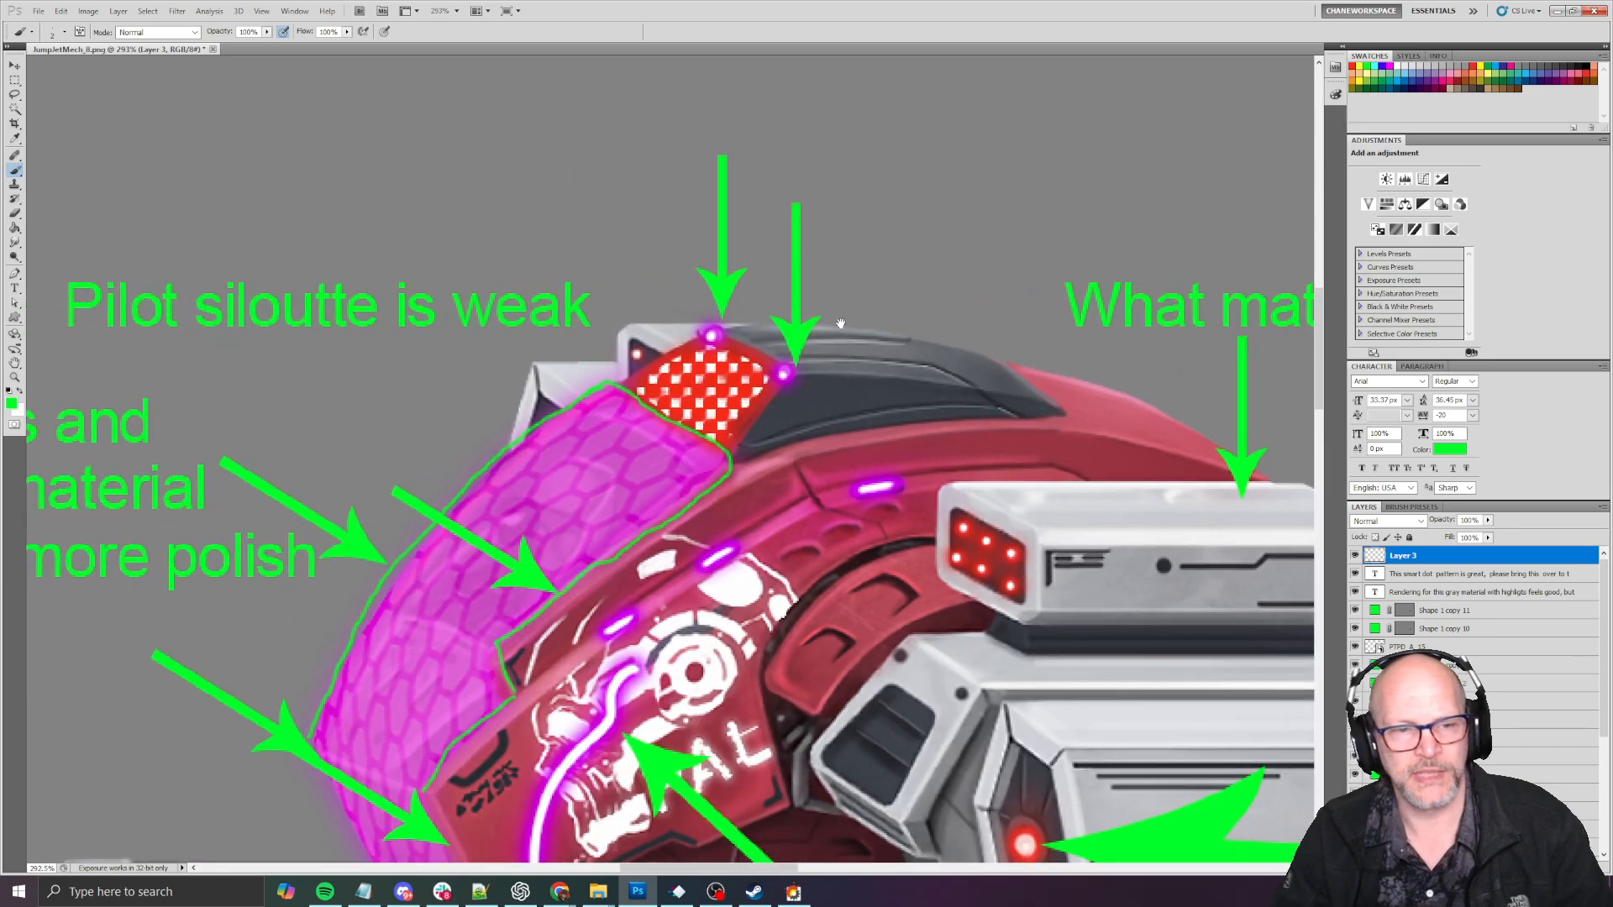
{"action": "scroll", "coordinate": [793, 323], "scroll_direction": "up", "scroll_amount": 1, "text": "alt"}
{"action": "scroll", "coordinate": [793, 362], "scroll_direction": "up", "scroll_amount": 4, "text": "alt"}
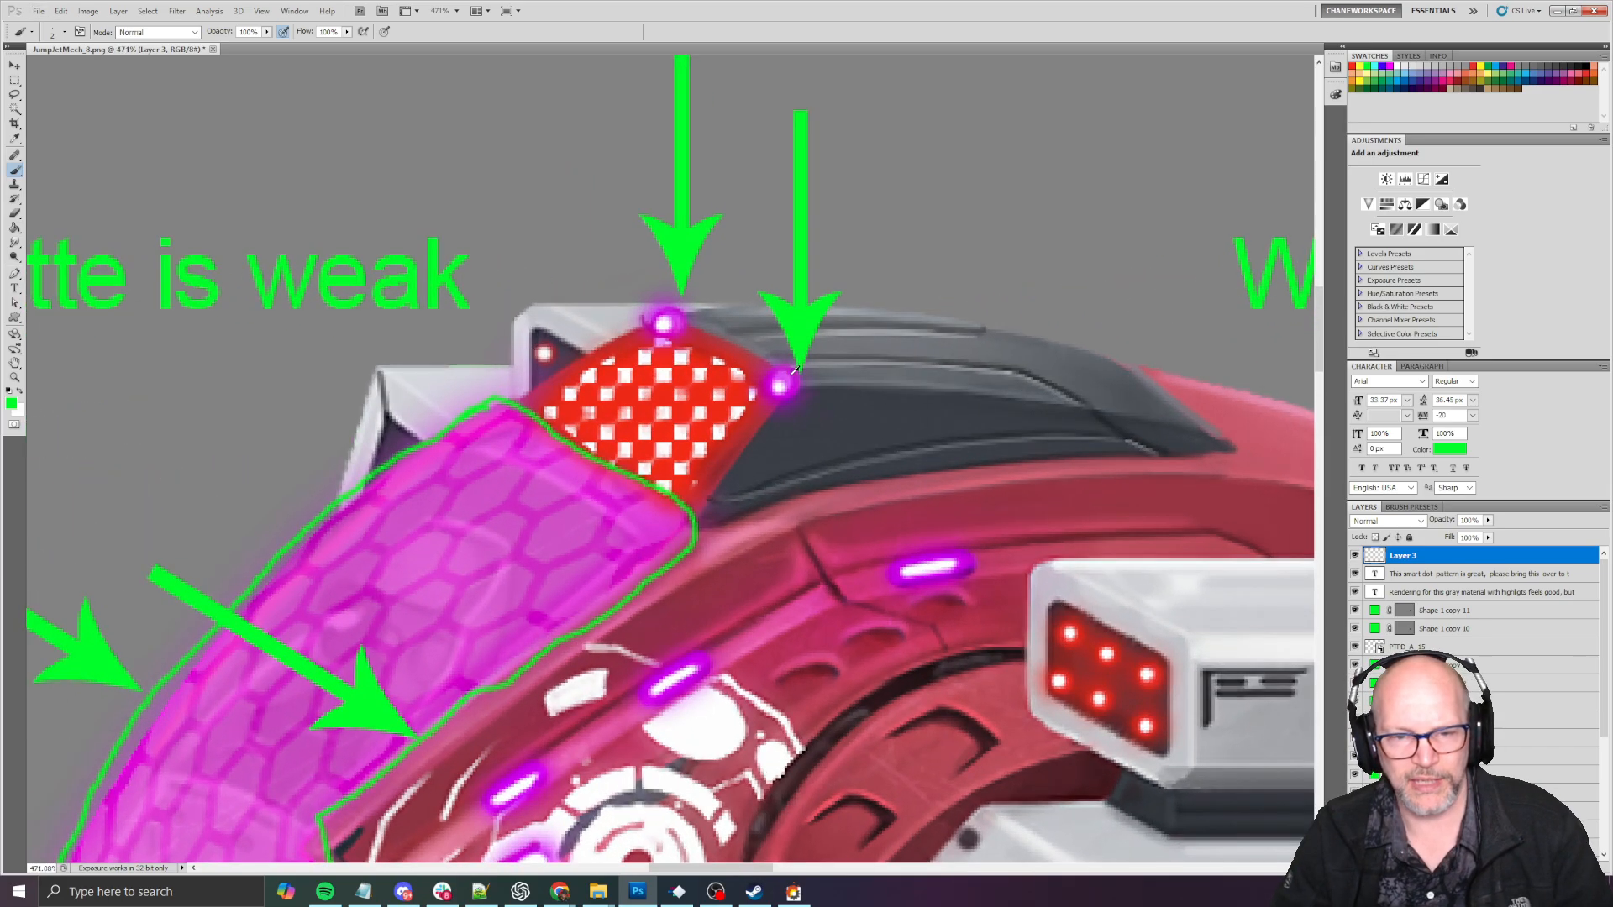
{"action": "mouse_move", "coordinate": [721, 270]}
{"action": "left_mouse_down"}
{"action": "mouse_move", "coordinate": [690, 270]}
{"action": "mouse_move", "coordinate": [844, 470]}
{"action": "mouse_move", "coordinate": [641, 312]}
{"action": "left_mouse_up"}
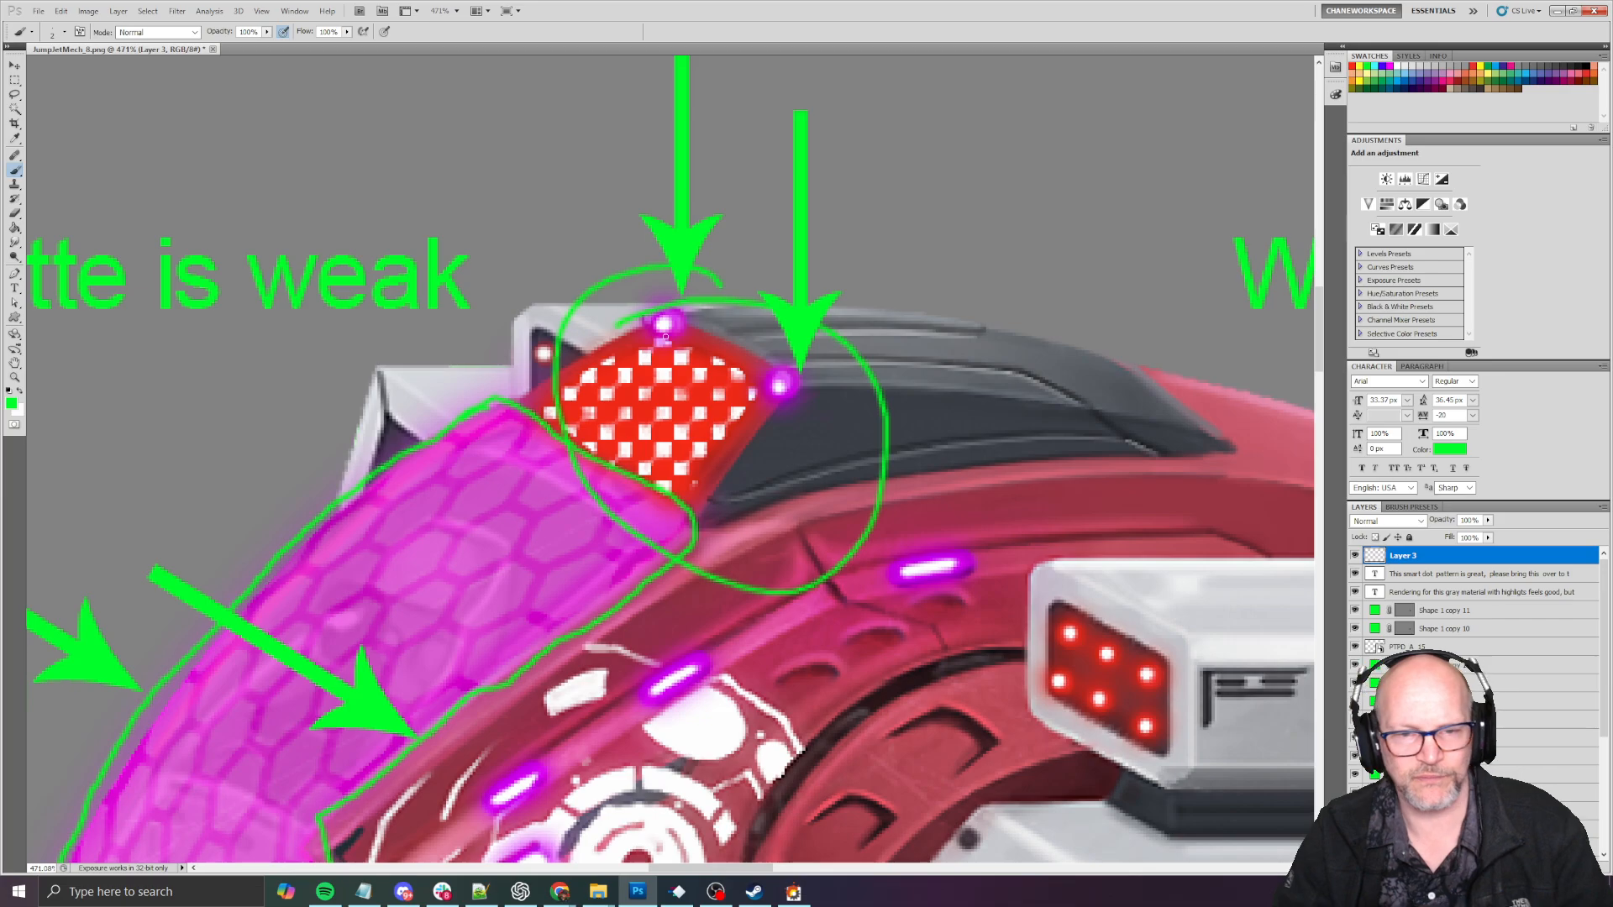
- Compare the rendering of the mech's gray armor with the gray highlighted hull material on the PTPD cruiser
{"action": "scroll", "coordinate": [723, 340], "scroll_direction": "down", "scroll_amount": 5, "text": "alt"}
{"action": "scroll", "coordinate": [724, 337], "scroll_direction": "down", "scroll_amount": 6, "text": "alt"}
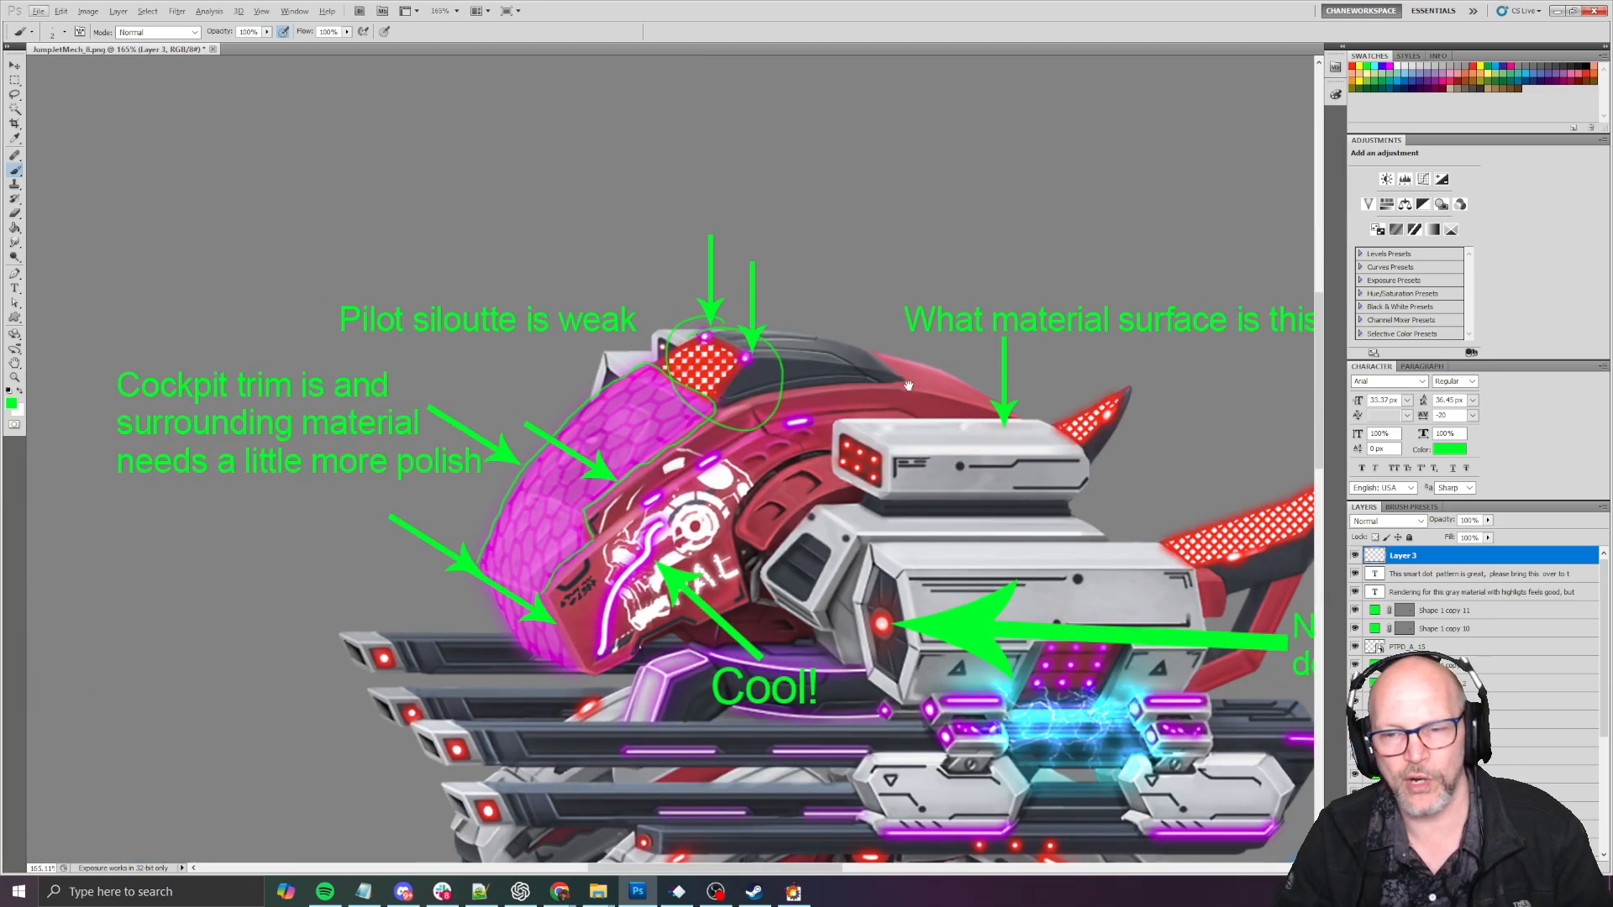
{"action": "scroll", "coordinate": [571, 254], "scroll_direction": "up", "scroll_amount": 4, "text": "alt"}
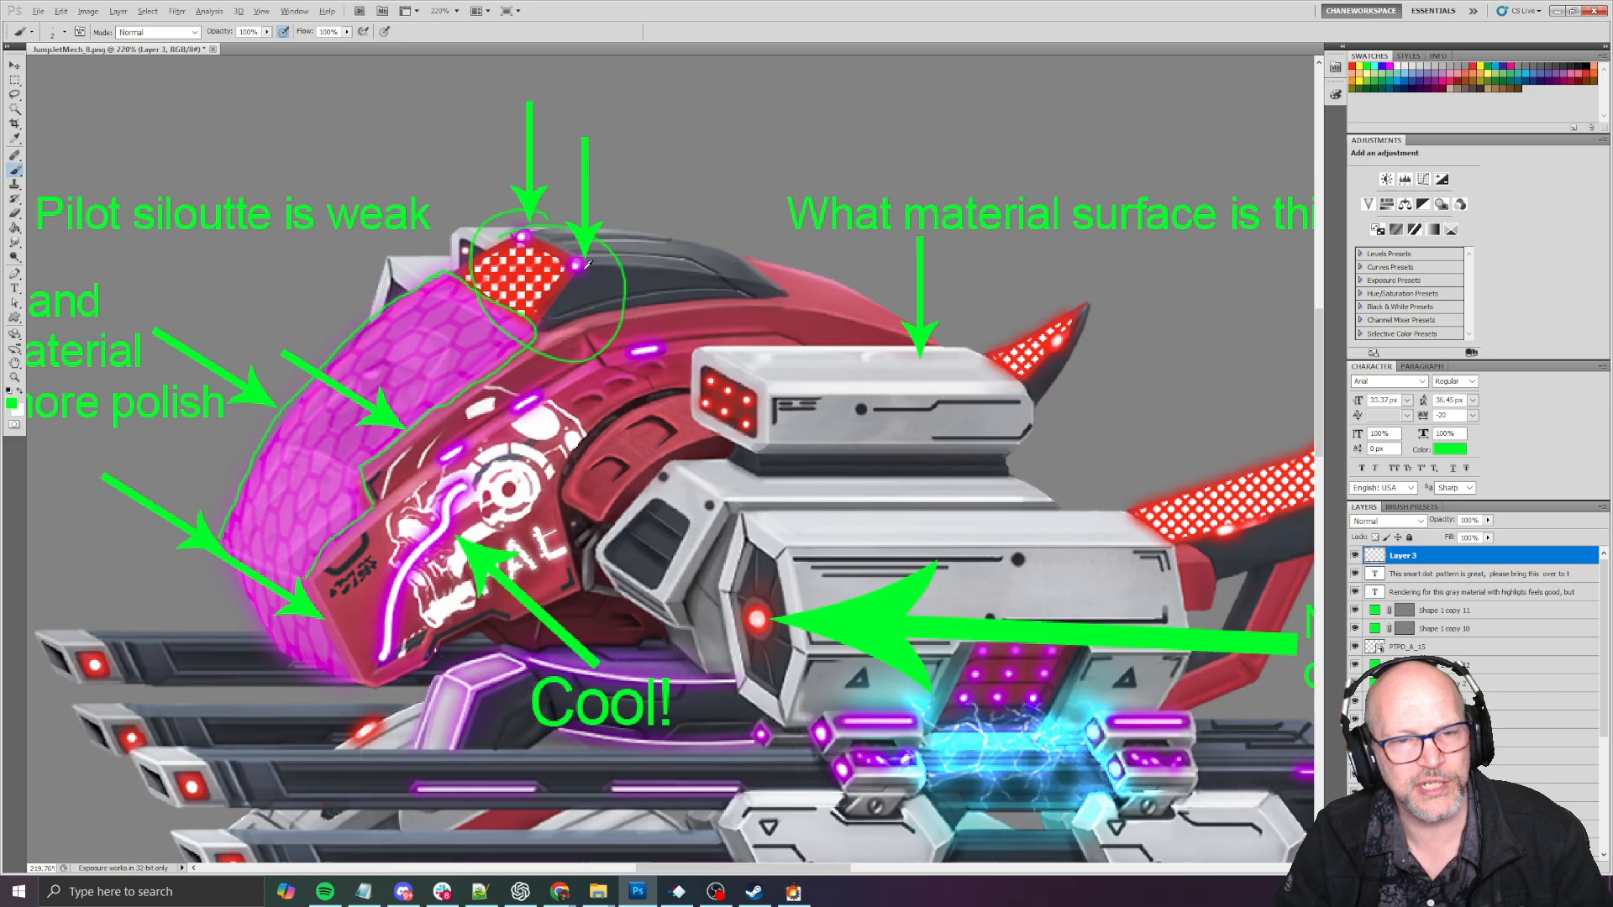
{"action": "scroll", "coordinate": [704, 351], "scroll_direction": "down", "scroll_amount": 3, "text": "alt"}
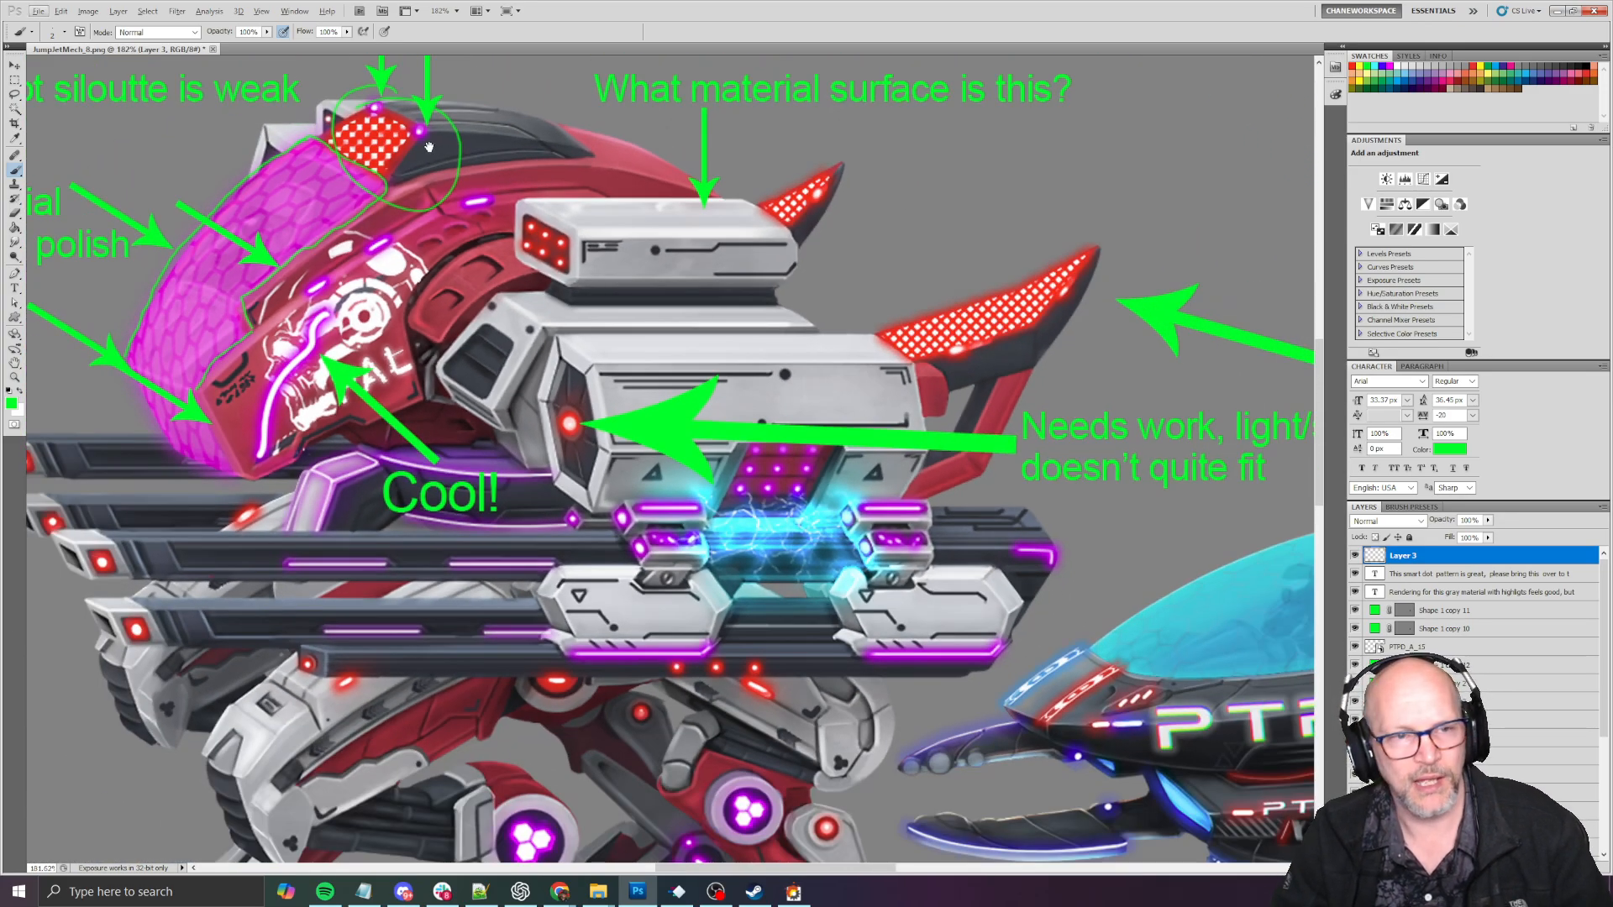
{"action": "left_click_drag", "start_coordinate": [1161, 446], "coordinate": [555, 213]}
{"action": "scroll", "coordinate": [441, 233], "scroll_direction": "down", "scroll_amount": 3, "text": "alt"}
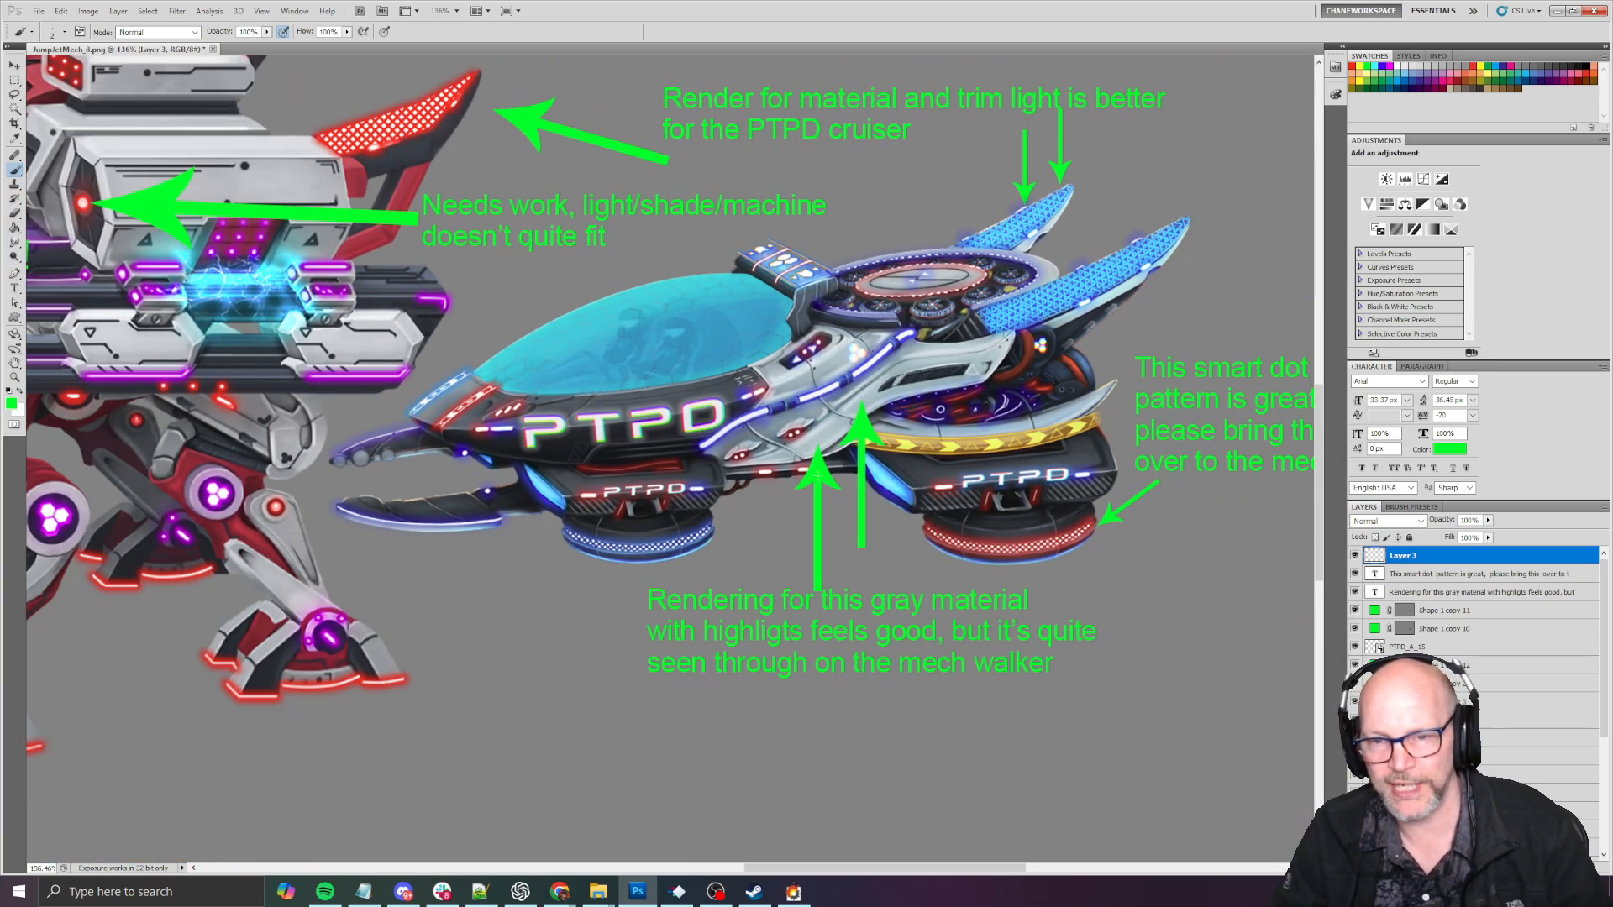
{"action": "scroll", "coordinate": [780, 381], "scroll_direction": "up", "scroll_amount": 3, "text": "alt"}
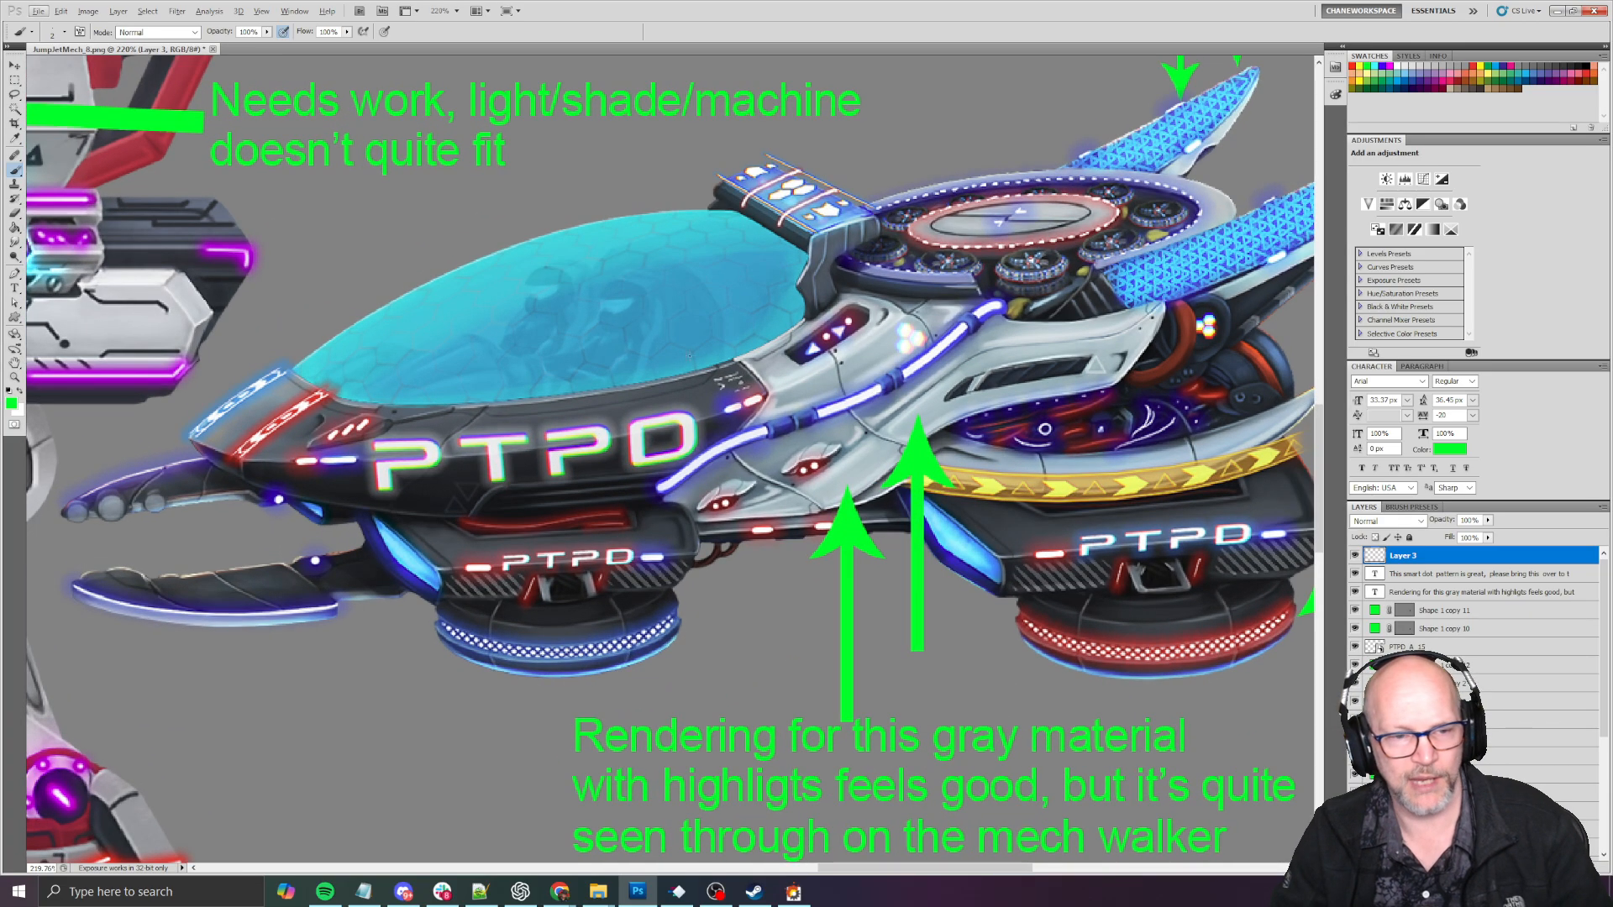
{"action": "left_click_drag", "start_coordinate": [1006, 585], "coordinate": [788, 512]}
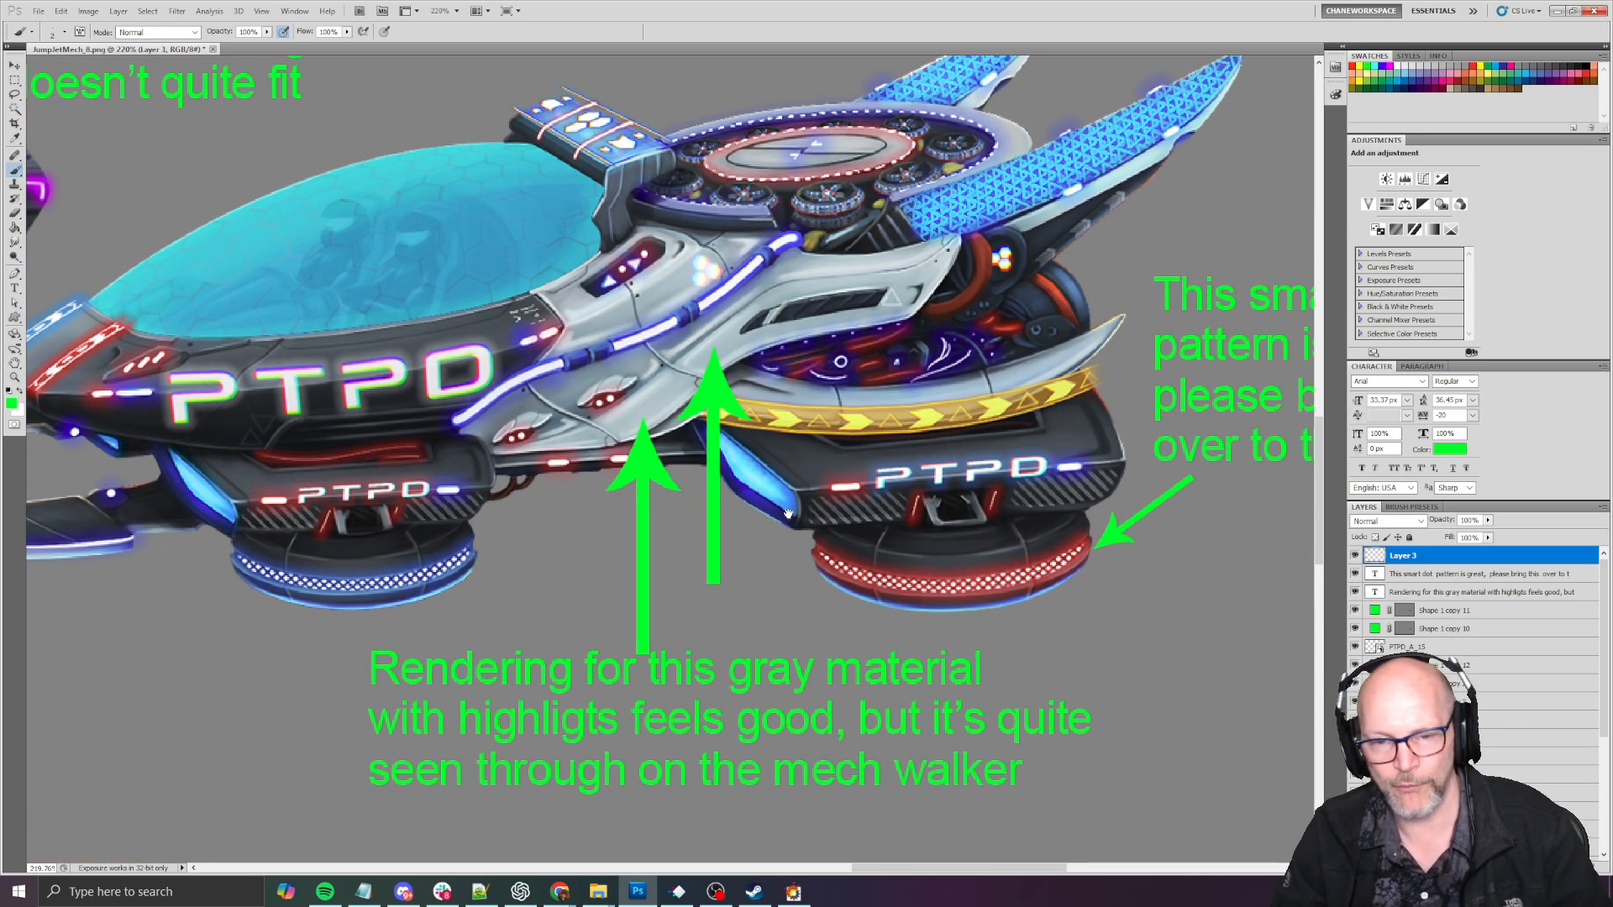
{"action": "scroll", "coordinate": [852, 479], "scroll_direction": "up", "scroll_amount": 2, "text": "alt"}
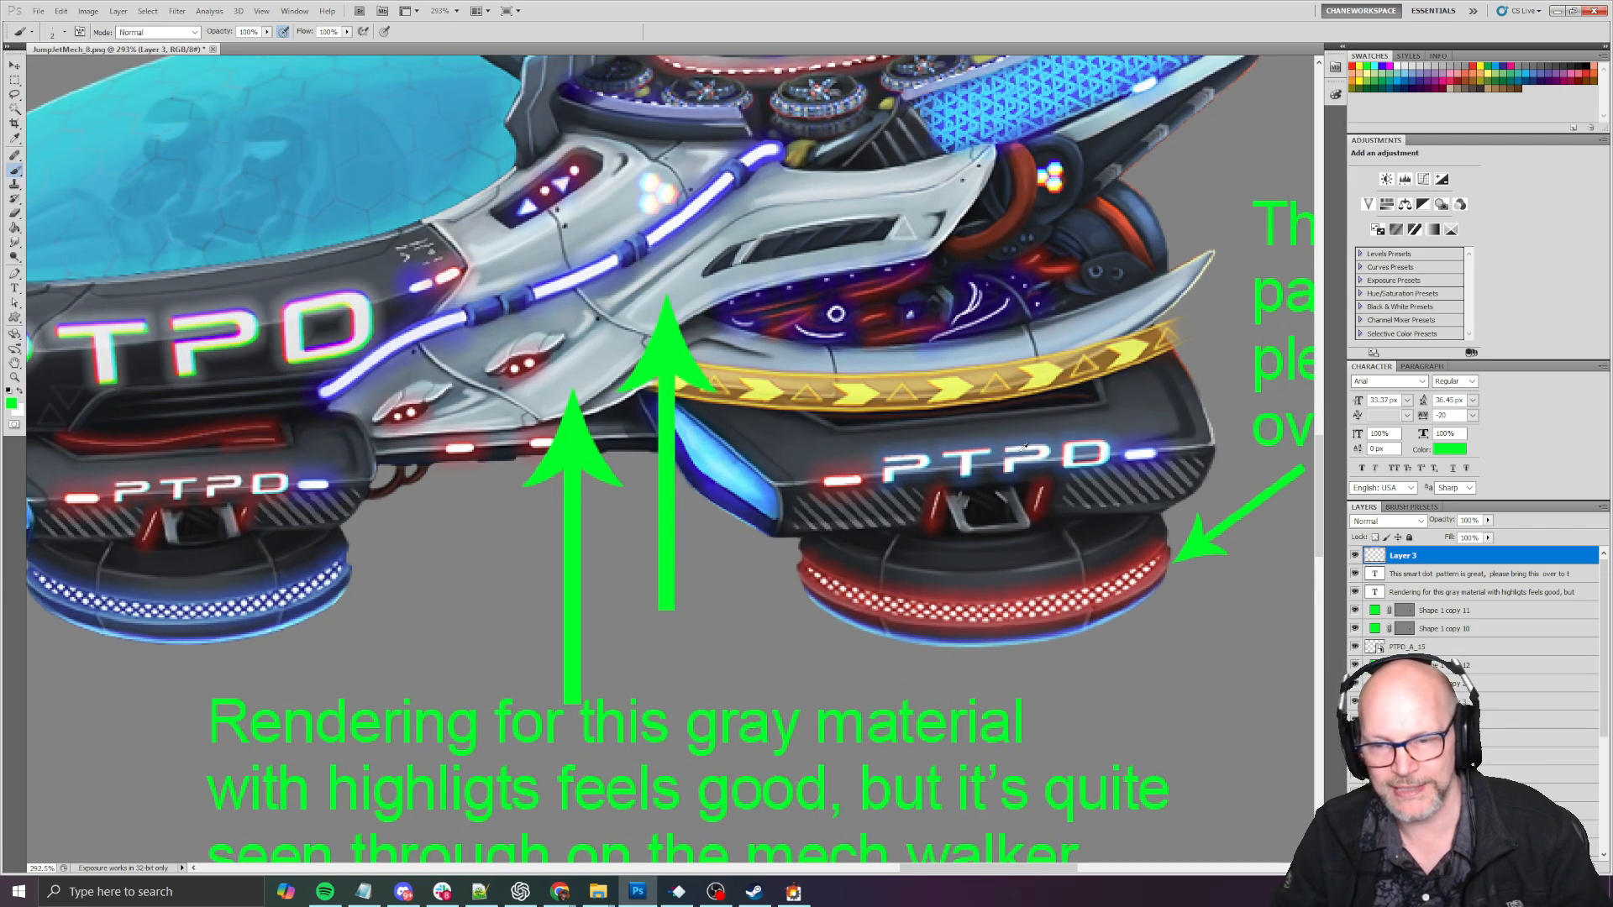
{"action": "scroll", "coordinate": [1023, 448], "scroll_direction": "down", "scroll_amount": 4, "text": "alt"}
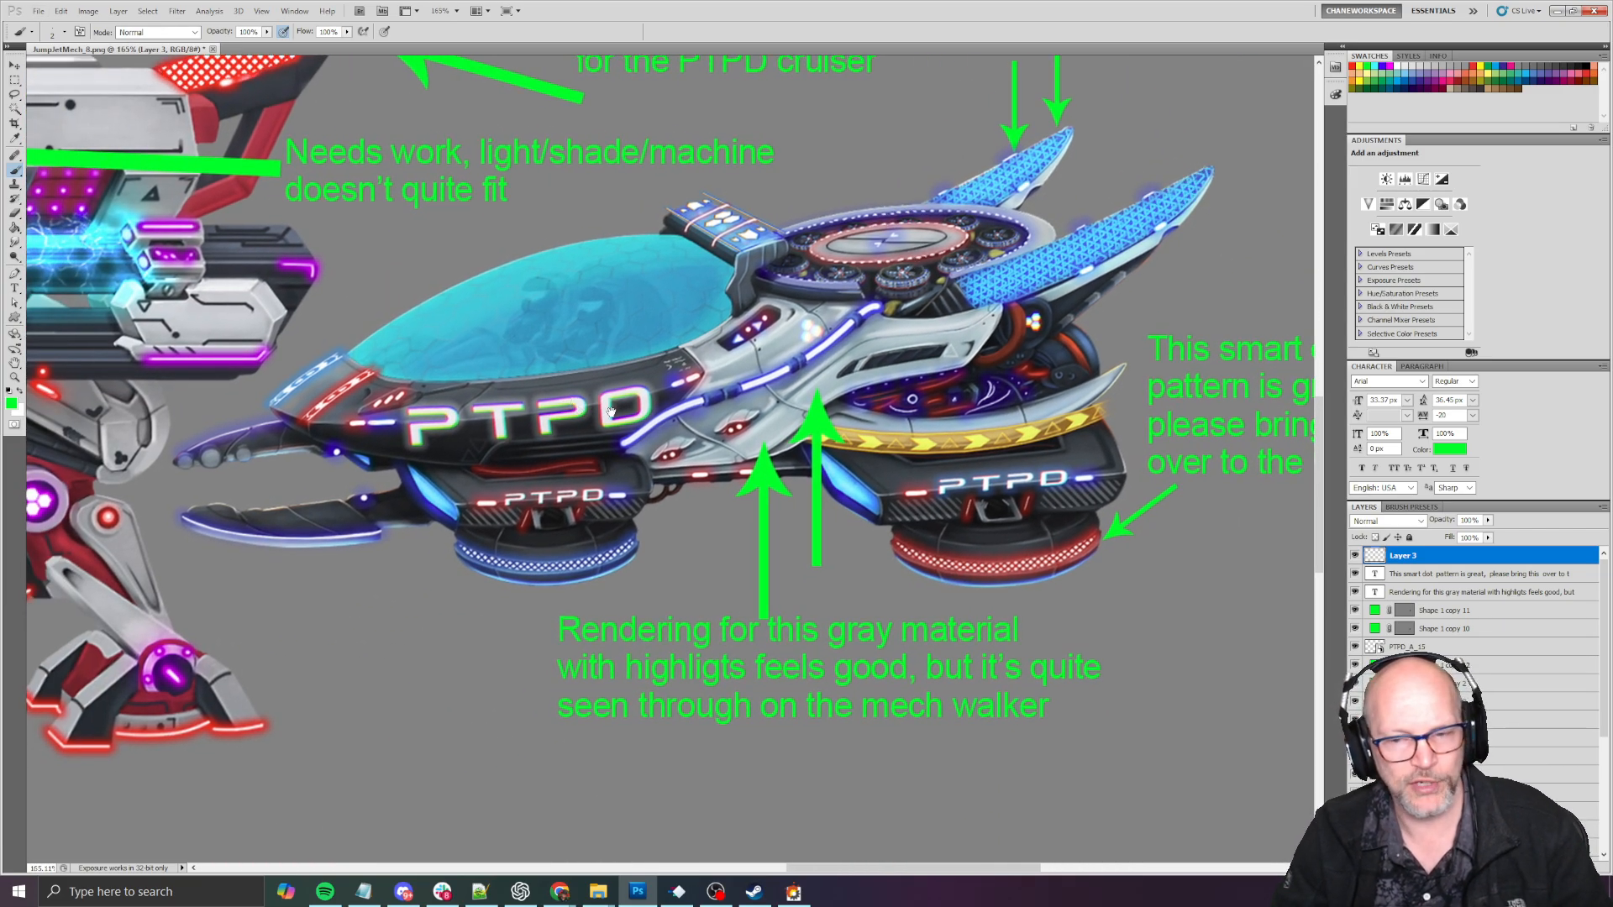
{"action": "left_click_drag", "start_coordinate": [611, 411], "coordinate": [530, 335]}
{"action": "scroll", "coordinate": [967, 519], "scroll_direction": "up", "scroll_amount": 2, "text": "alt"}
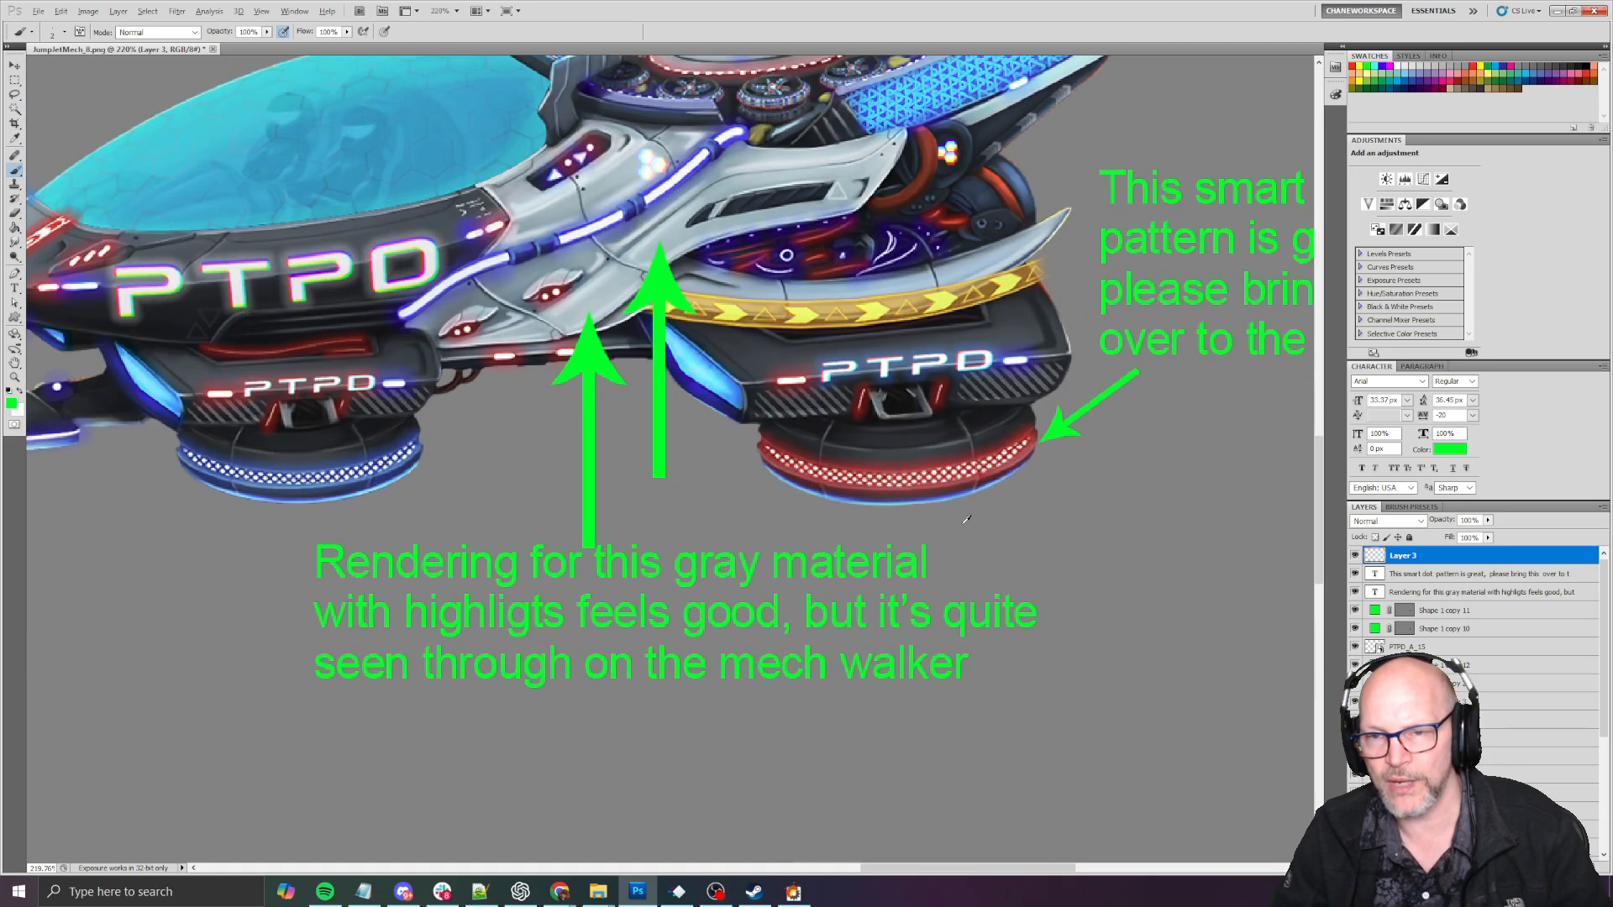
- Examine the dotted light pattern on the PTPD cruiser's red and blue thruster rings and its surrounding notes
{"action": "scroll", "coordinate": [521, 458], "scroll_direction": "down", "scroll_amount": 2, "text": "alt"}
{"action": "scroll", "coordinate": [803, 461], "scroll_direction": "up", "scroll_amount": 3, "text": "alt"}
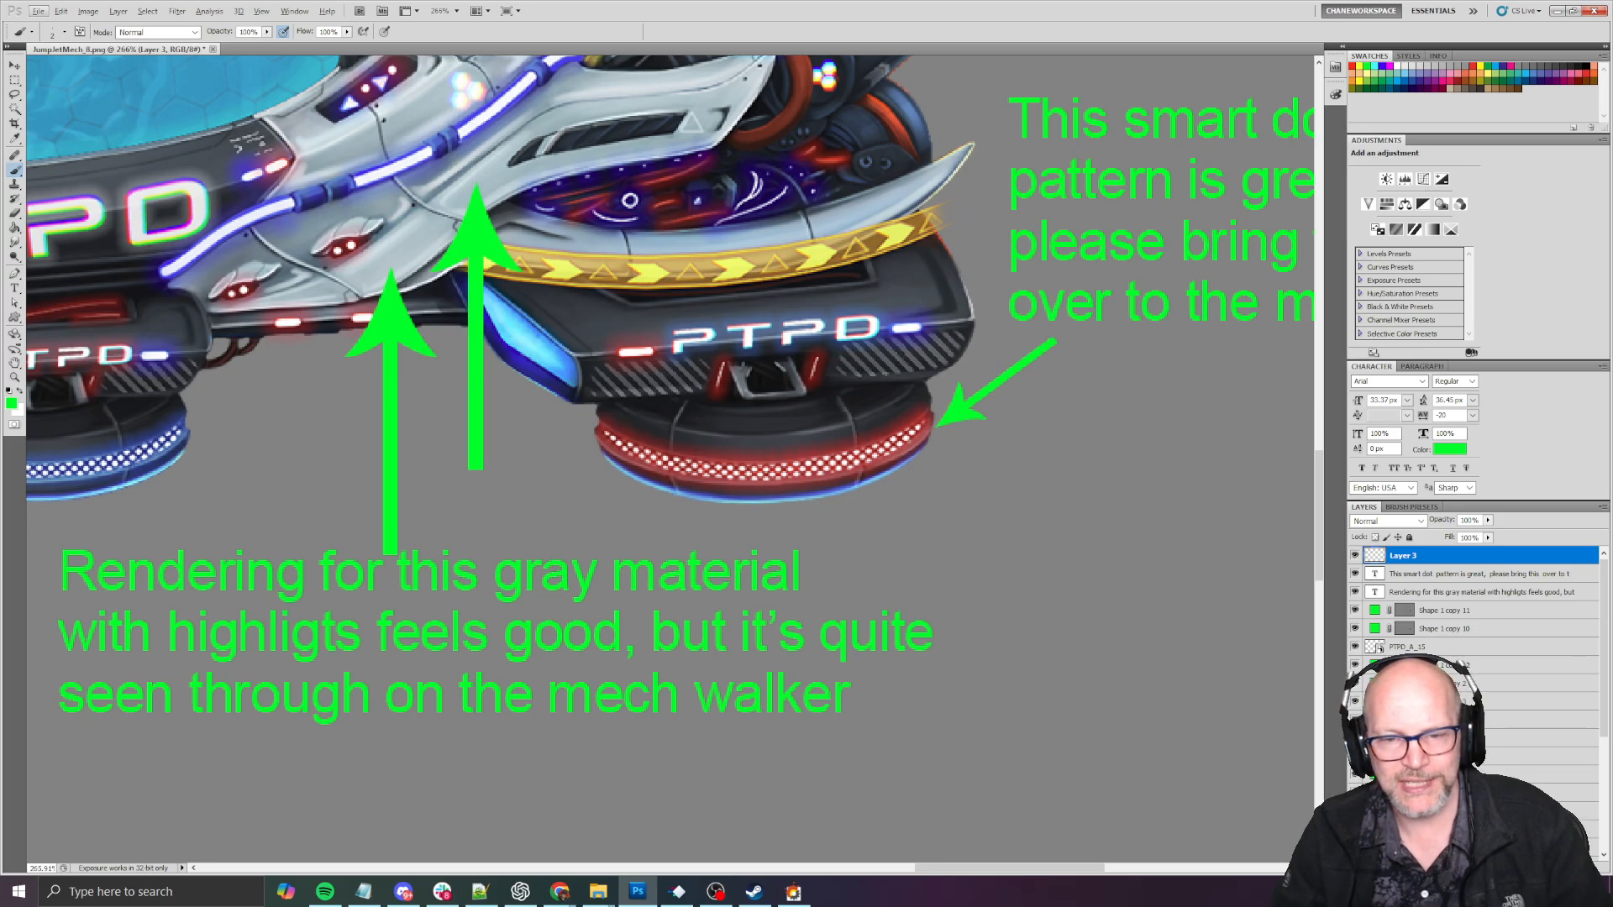
{"action": "scroll", "coordinate": [811, 451], "scroll_direction": "down", "scroll_amount": 1, "text": "alt"}
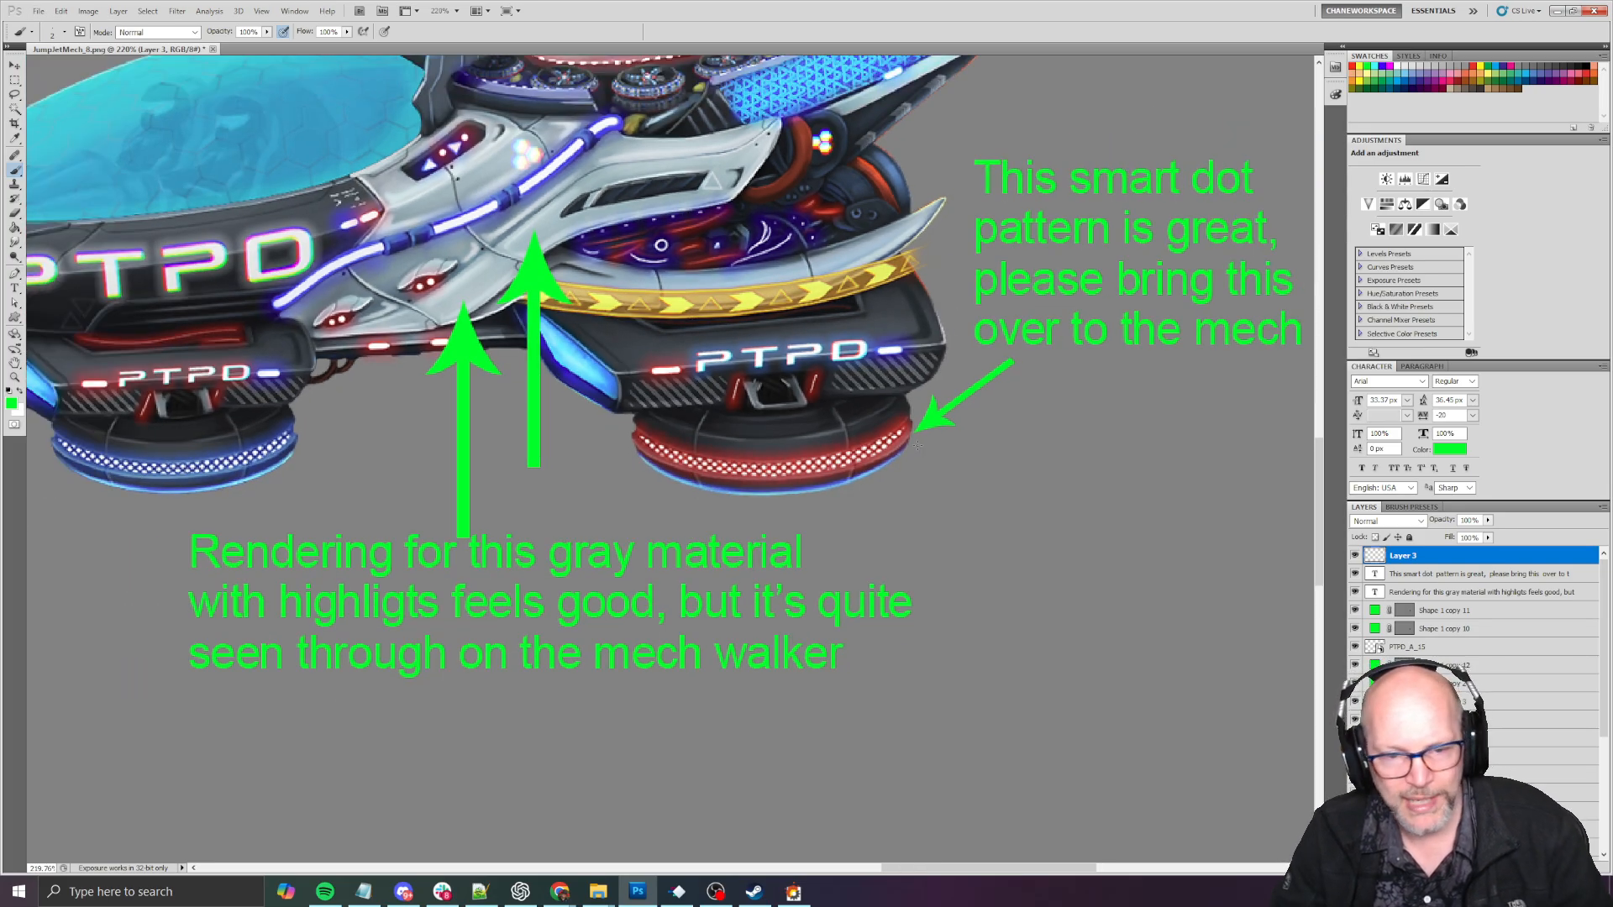
{"action": "scroll", "coordinate": [917, 446], "scroll_direction": "down", "scroll_amount": 3, "text": "alt"}
{"action": "scroll", "coordinate": [920, 450], "scroll_direction": "up", "scroll_amount": 5, "text": "alt"}
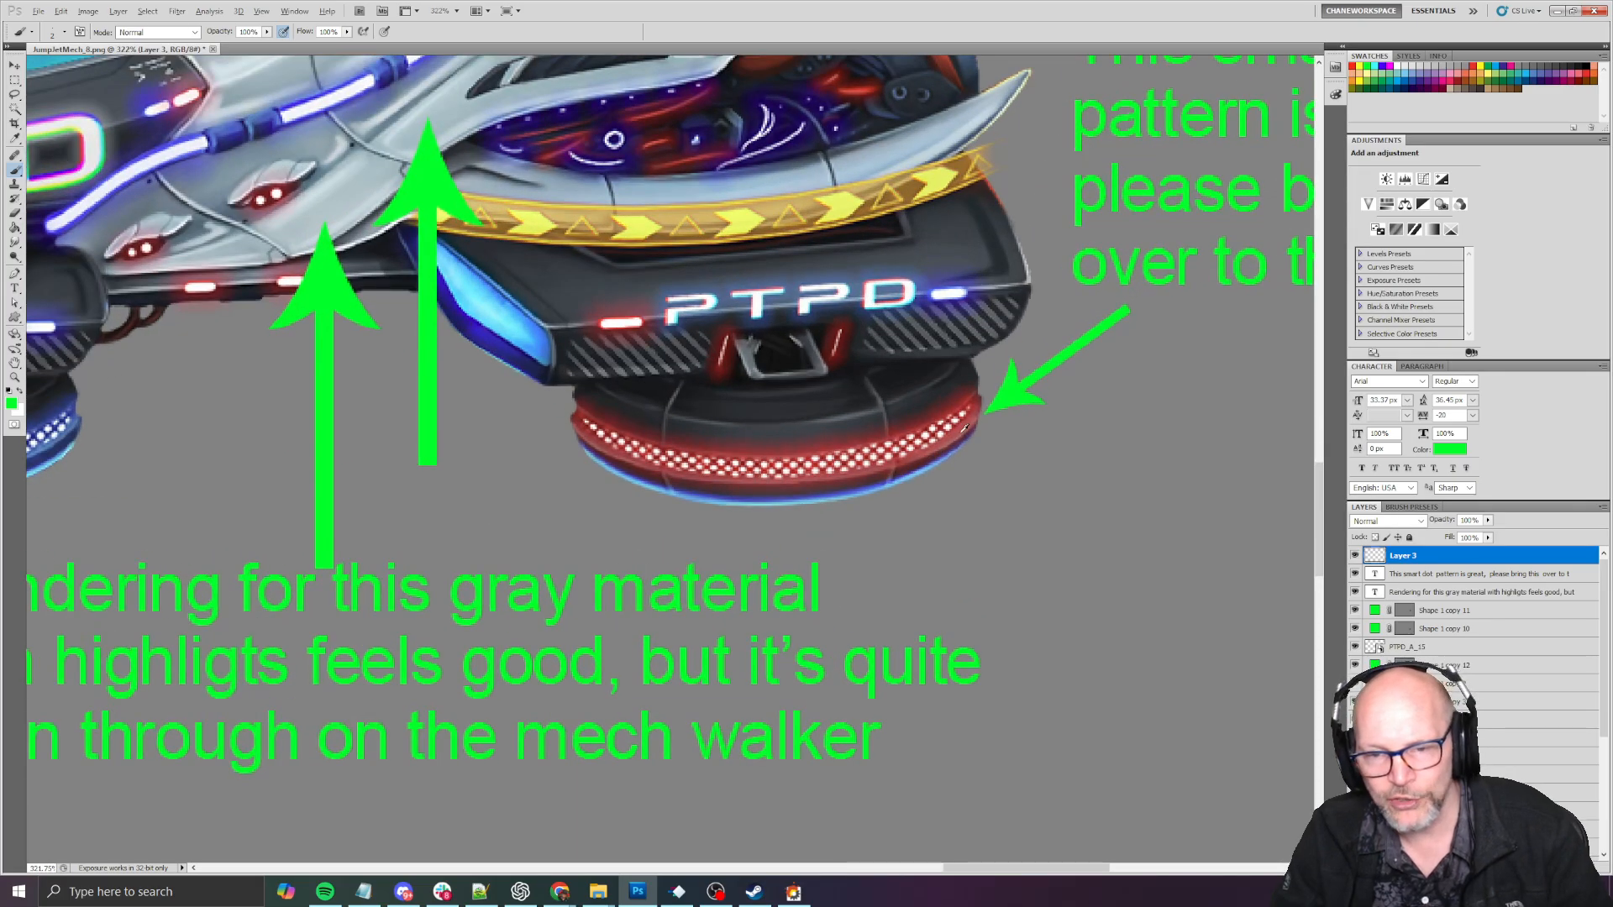
{"action": "left_click_drag", "start_coordinate": [535, 504], "coordinate": [886, 494]}
{"action": "key", "text": "alt+space"}
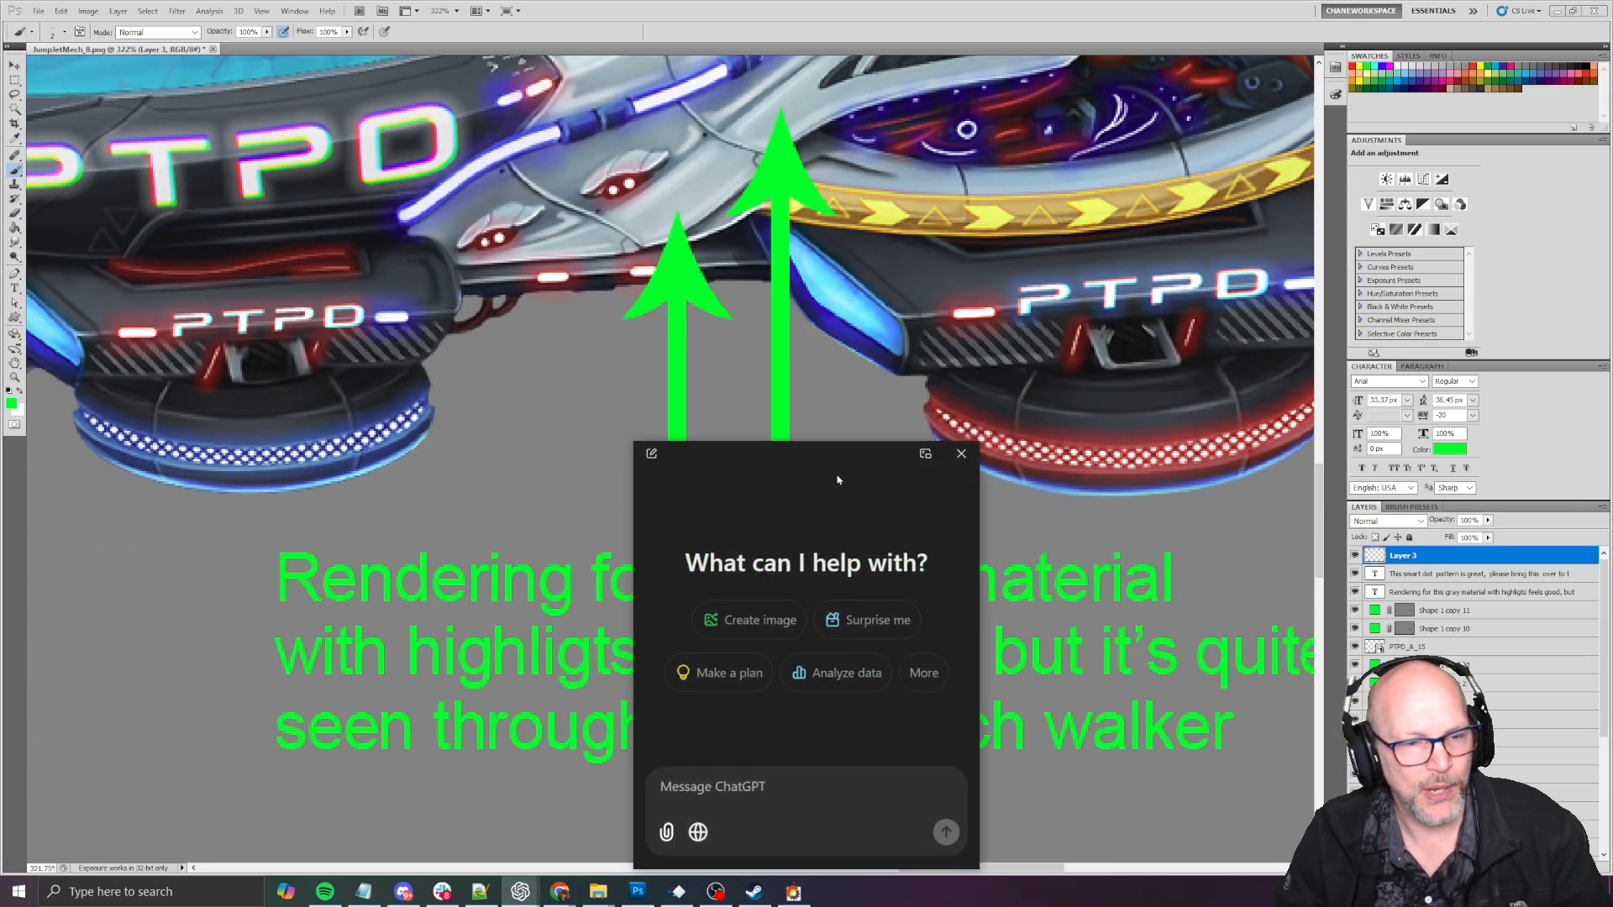
{"action": "key", "text": "Escape"}
{"action": "scroll", "coordinate": [552, 469], "scroll_direction": "down", "scroll_amount": 3, "text": "alt"}
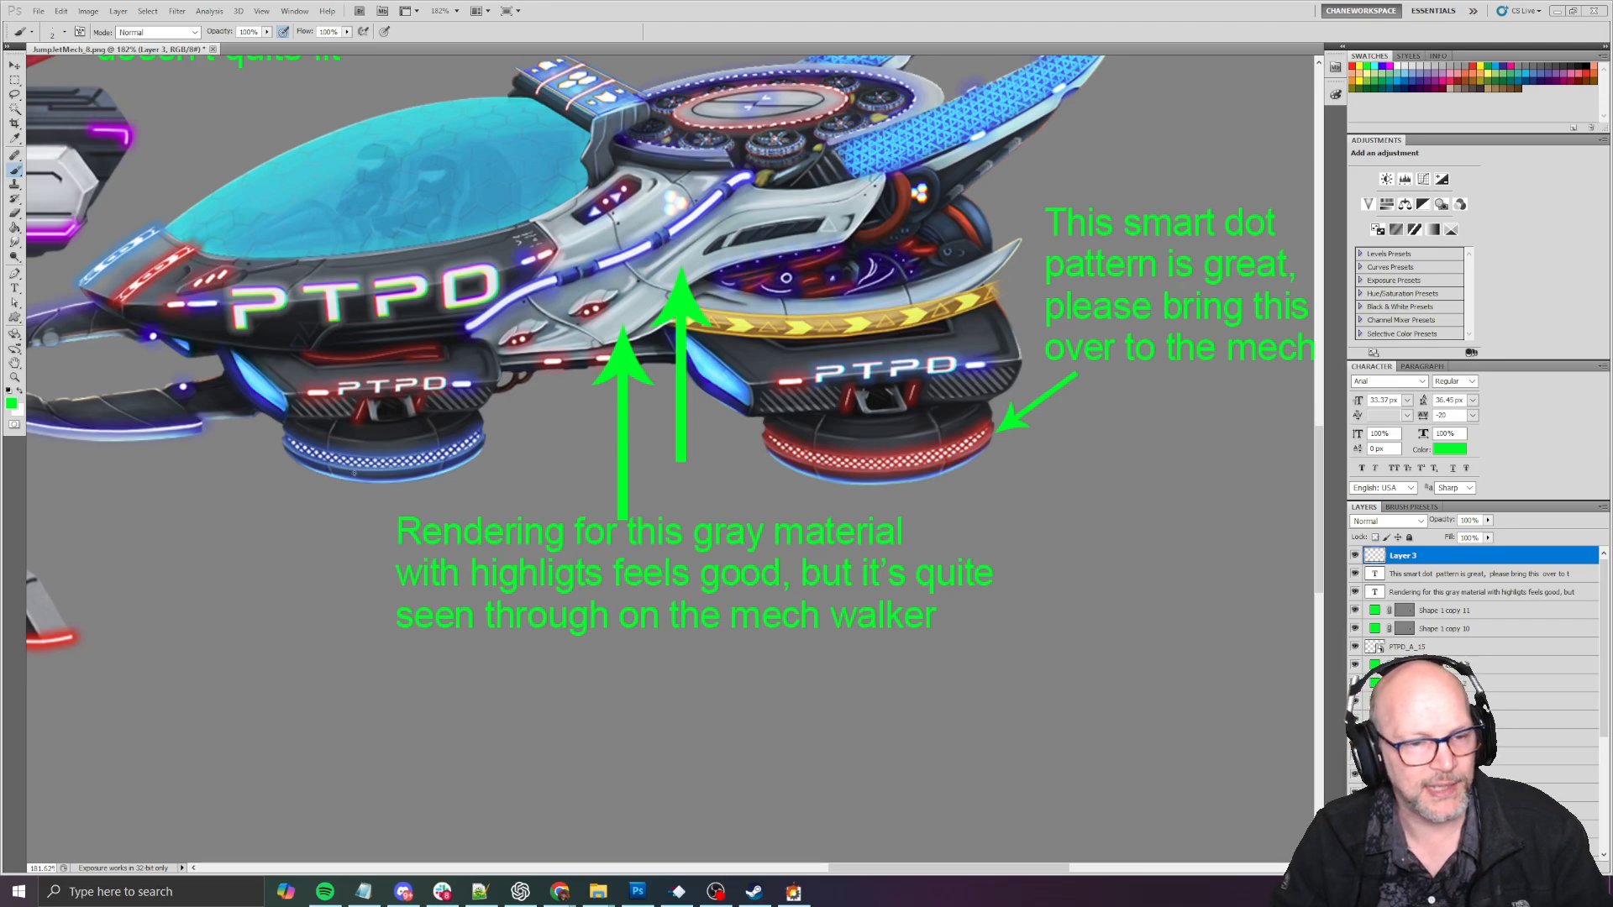
{"action": "scroll", "coordinate": [258, 531], "scroll_direction": "down", "scroll_amount": 2, "text": "alt"}
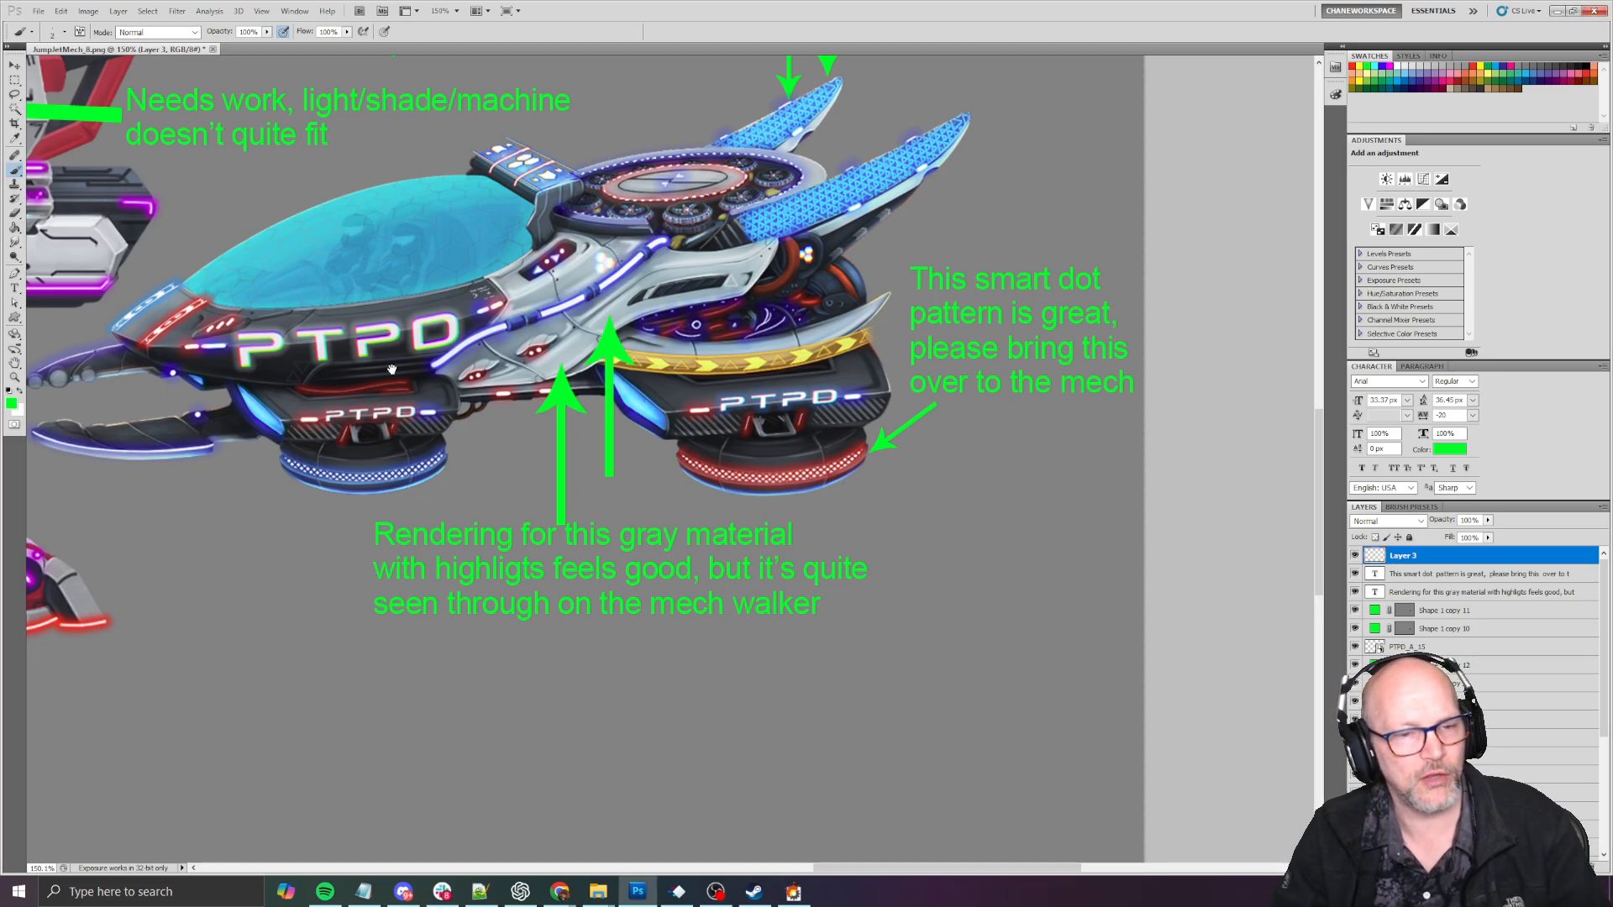
- Add the text note "Less sensor and more flood light?" above the green arrows over the mech's cockpit
{"action": "left_click_drag", "start_coordinate": [391, 370], "coordinate": [713, 547]}
{"action": "left_click_drag", "start_coordinate": [272, 329], "coordinate": [586, 530]}
{"action": "left_click_drag", "start_coordinate": [508, 442], "coordinate": [557, 460]}
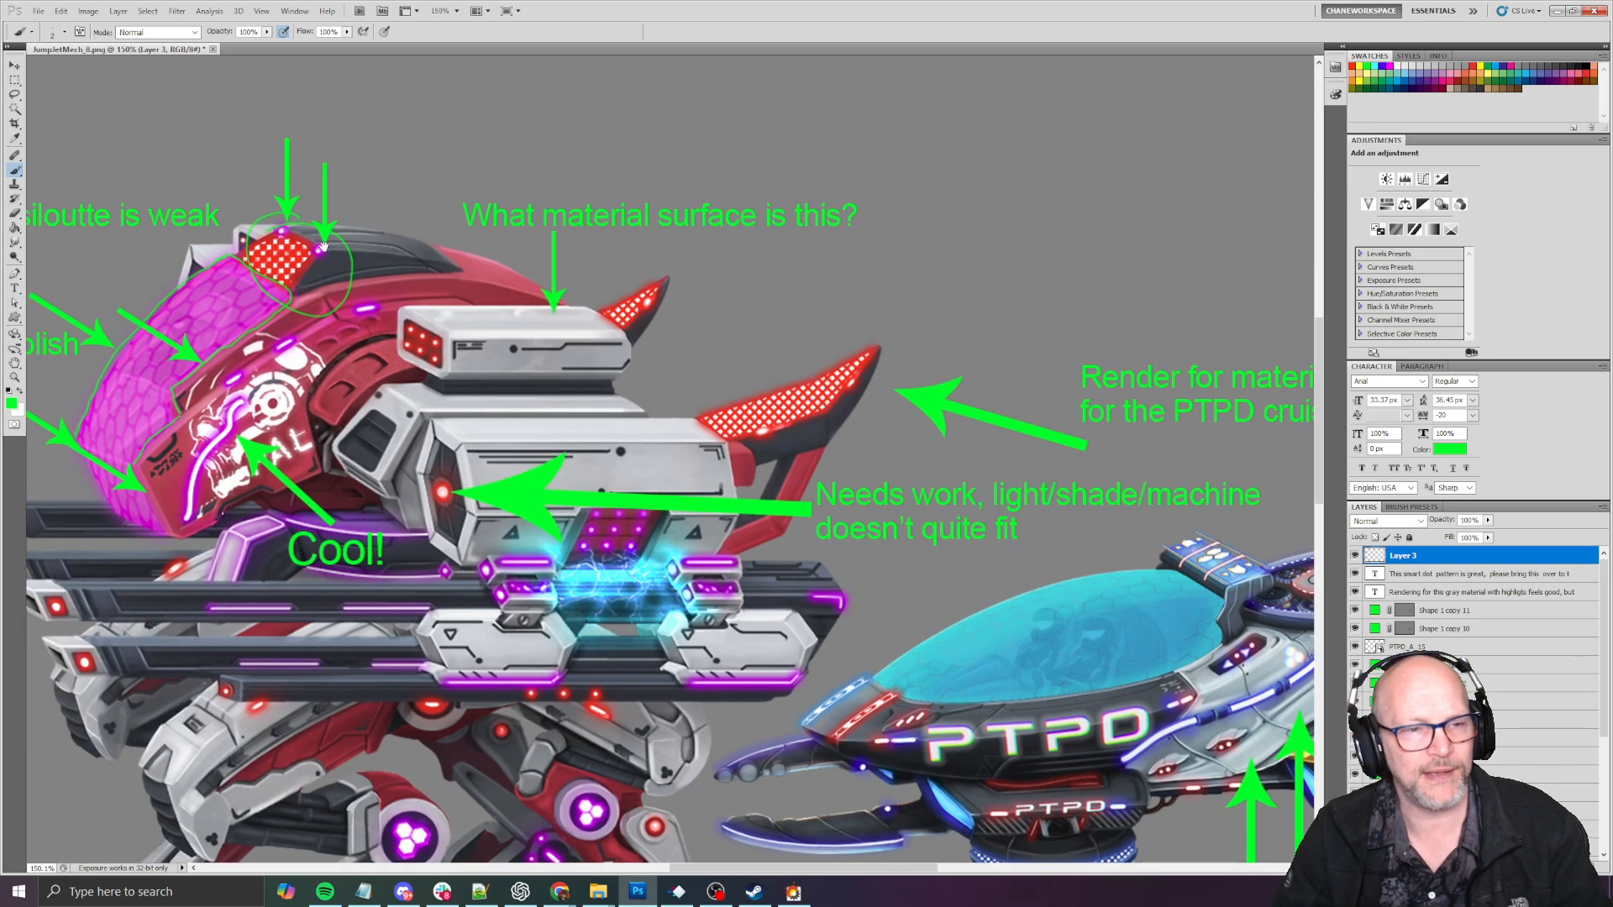
{"action": "left_click_drag", "start_coordinate": [650, 346], "coordinate": [640, 341]}
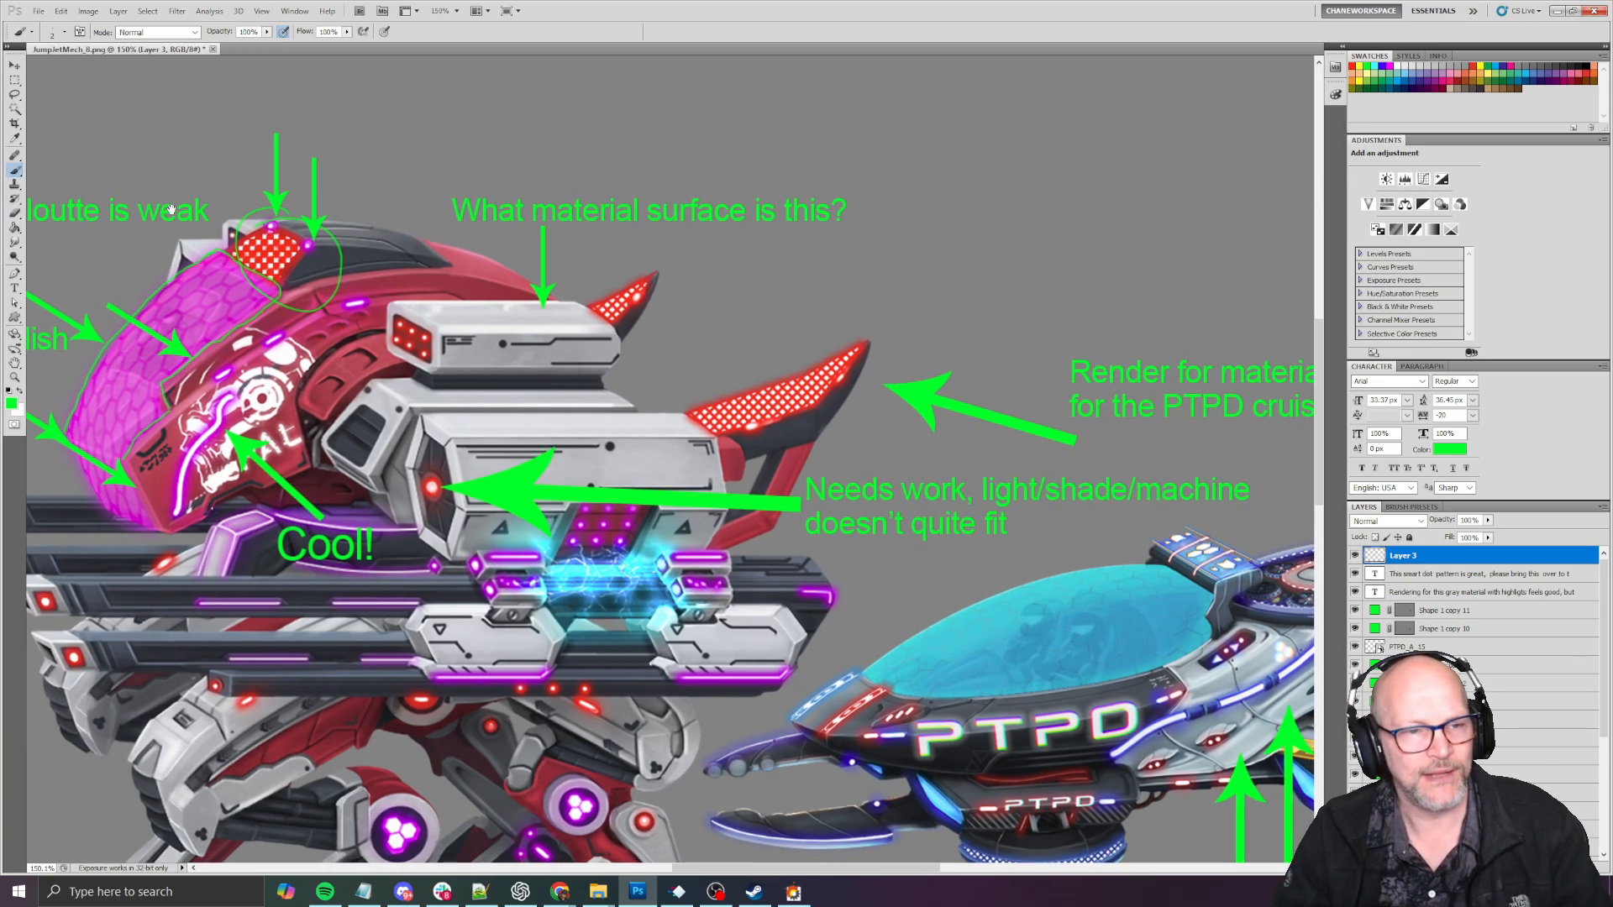
{"action": "left_click_drag", "start_coordinate": [640, 273], "coordinate": [564, 275]}
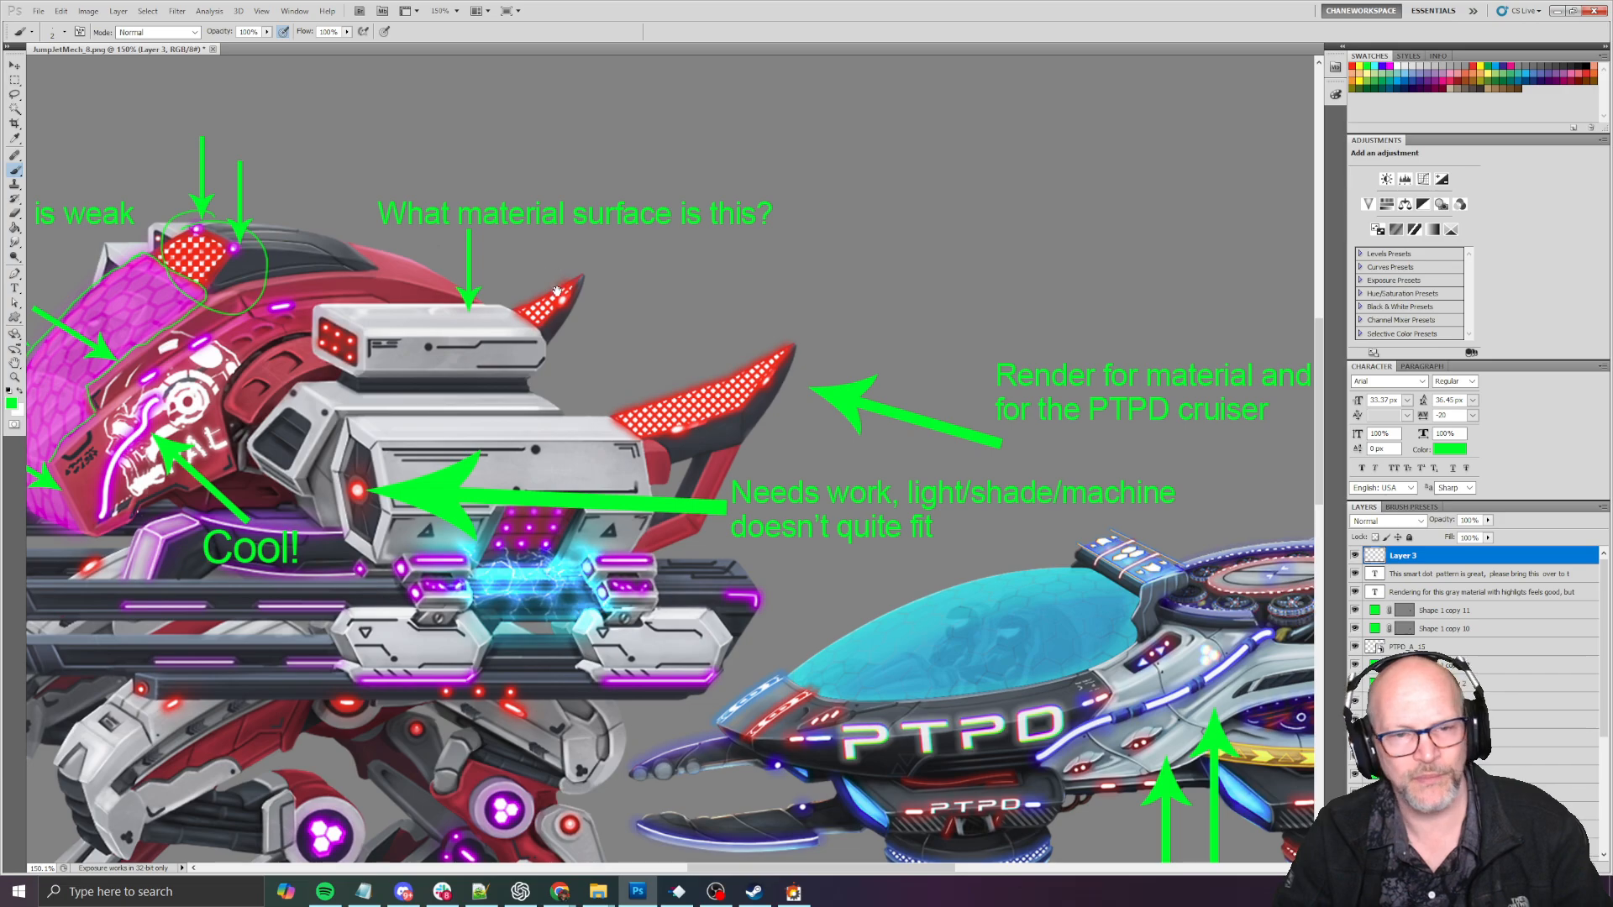
{"action": "left_click_drag", "start_coordinate": [195, 275], "coordinate": [517, 332]}
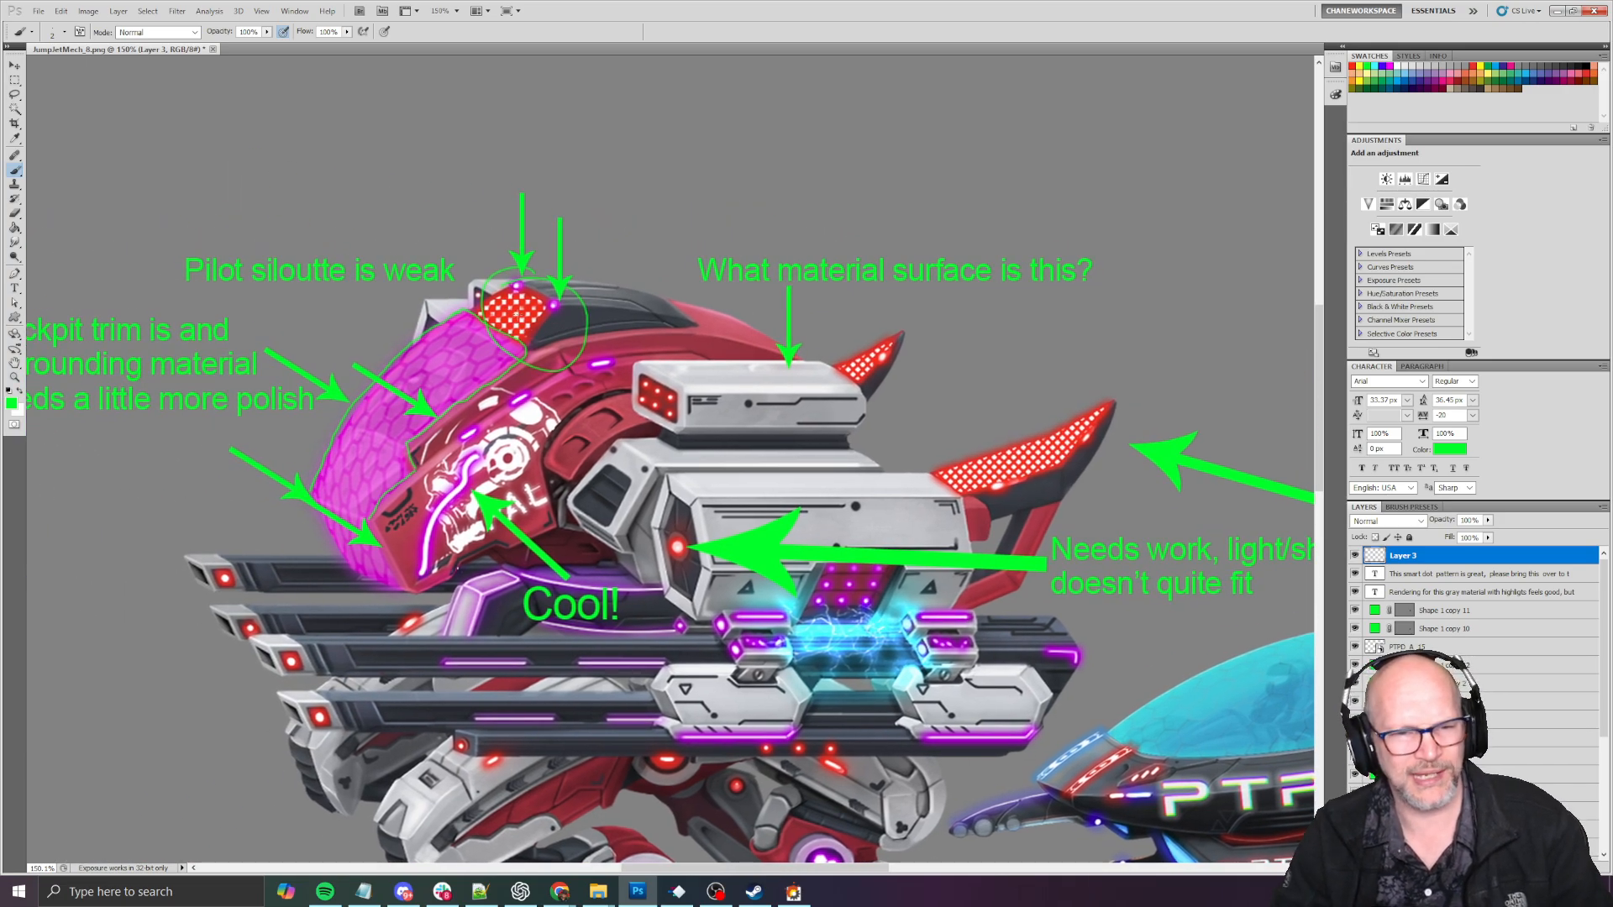
{"action": "key", "text": "t"}
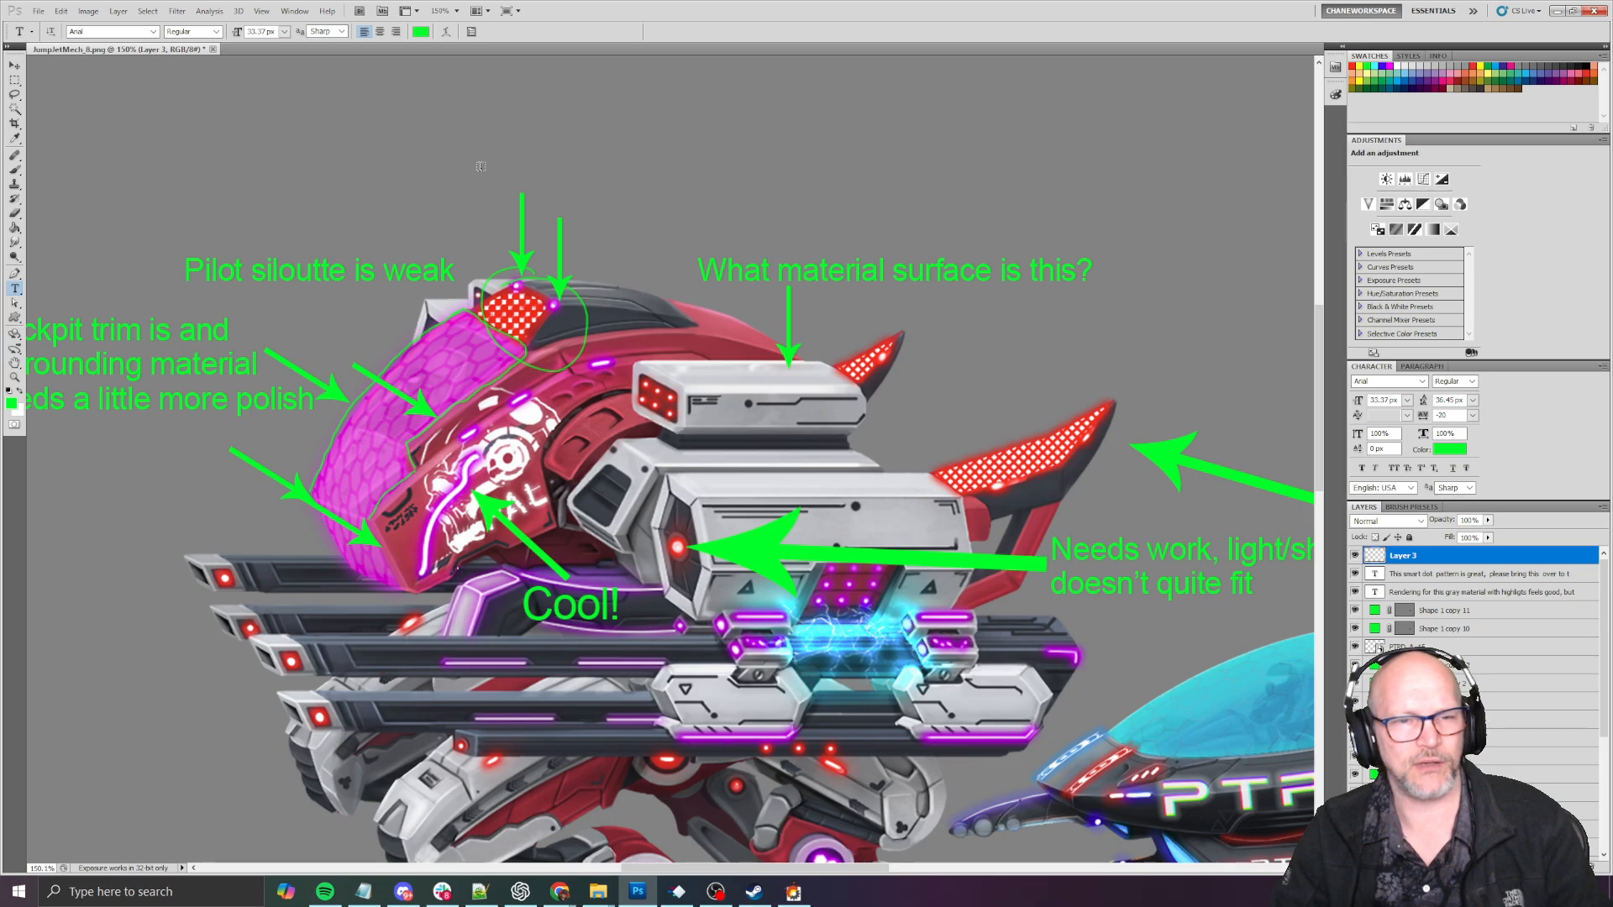
{"action": "left_click", "coordinate": [479, 163]}
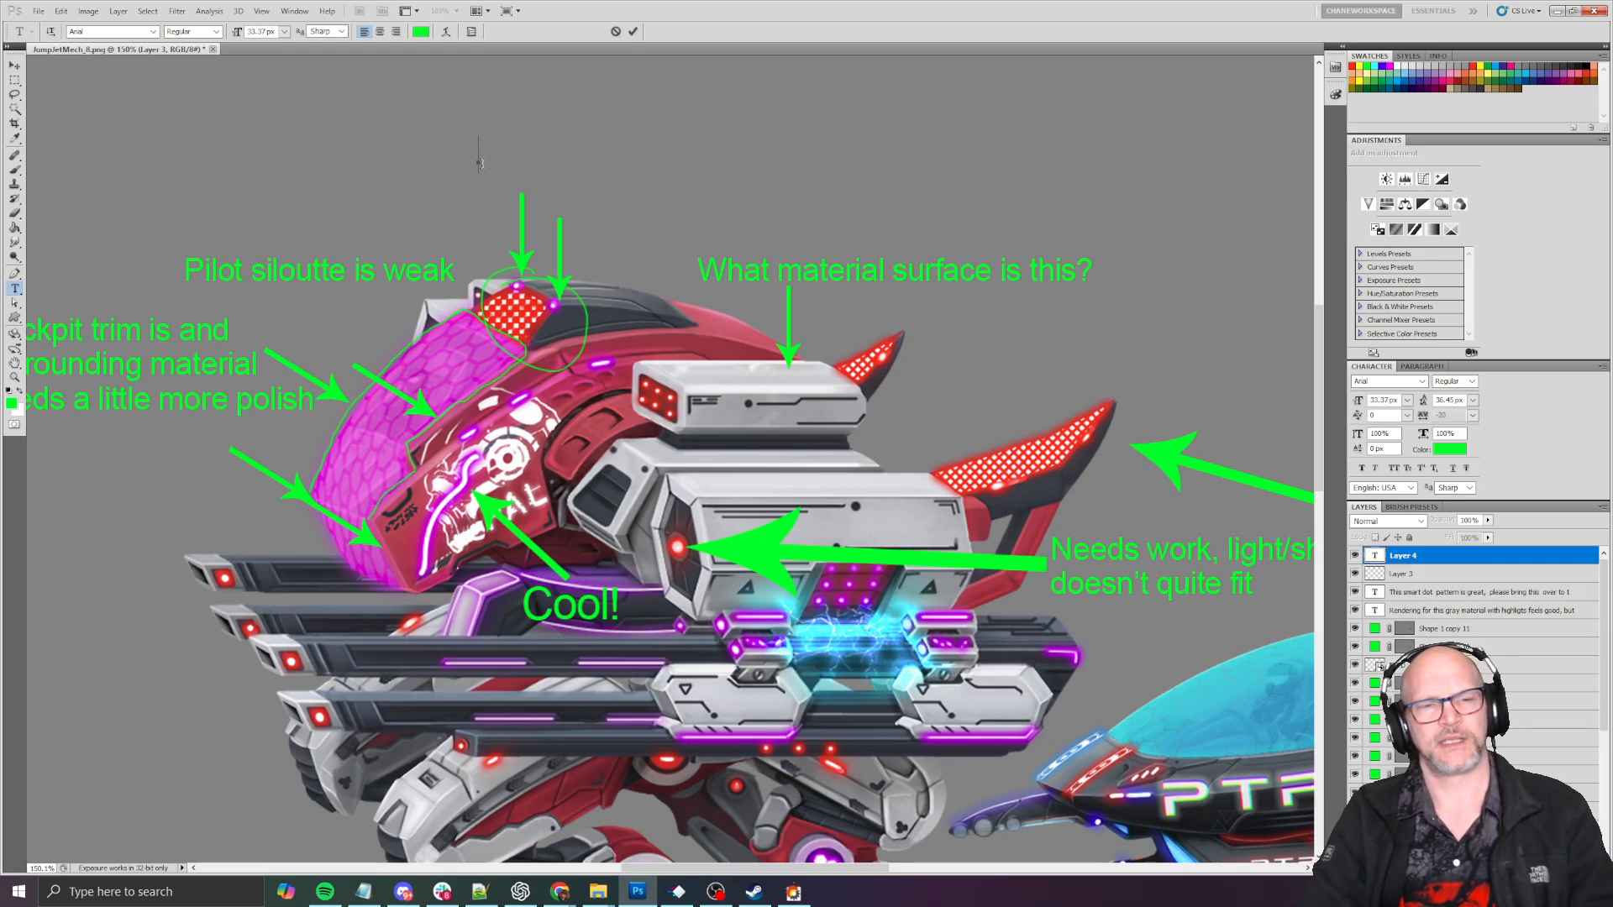
{"action": "type", "text": "Less"}
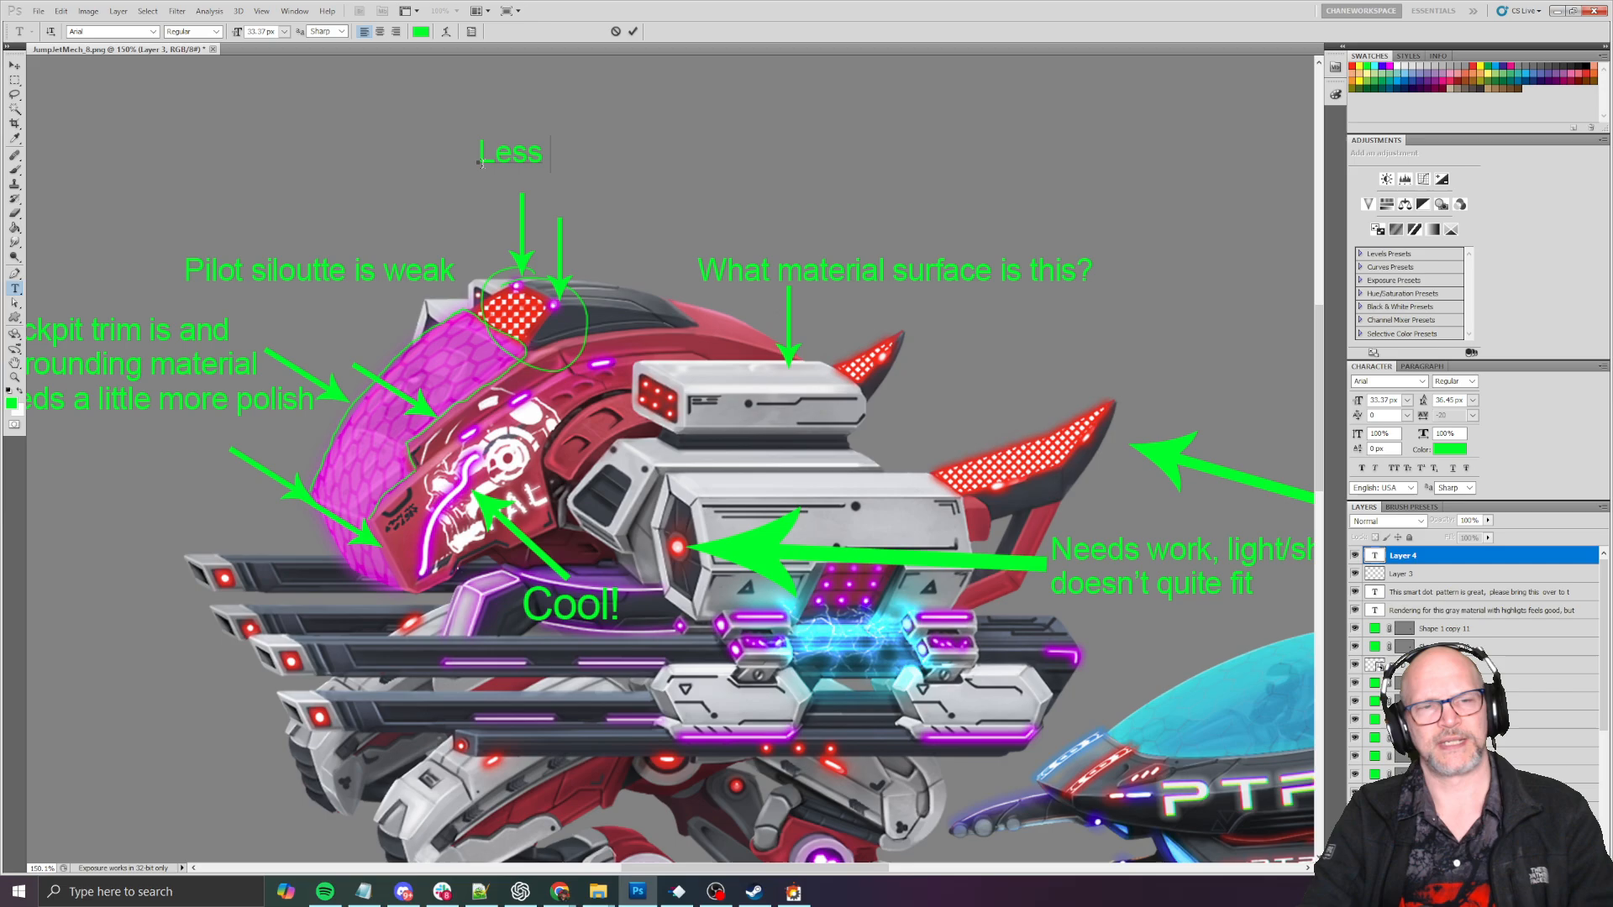
{"action": "type", "text": " sensor and mor"}
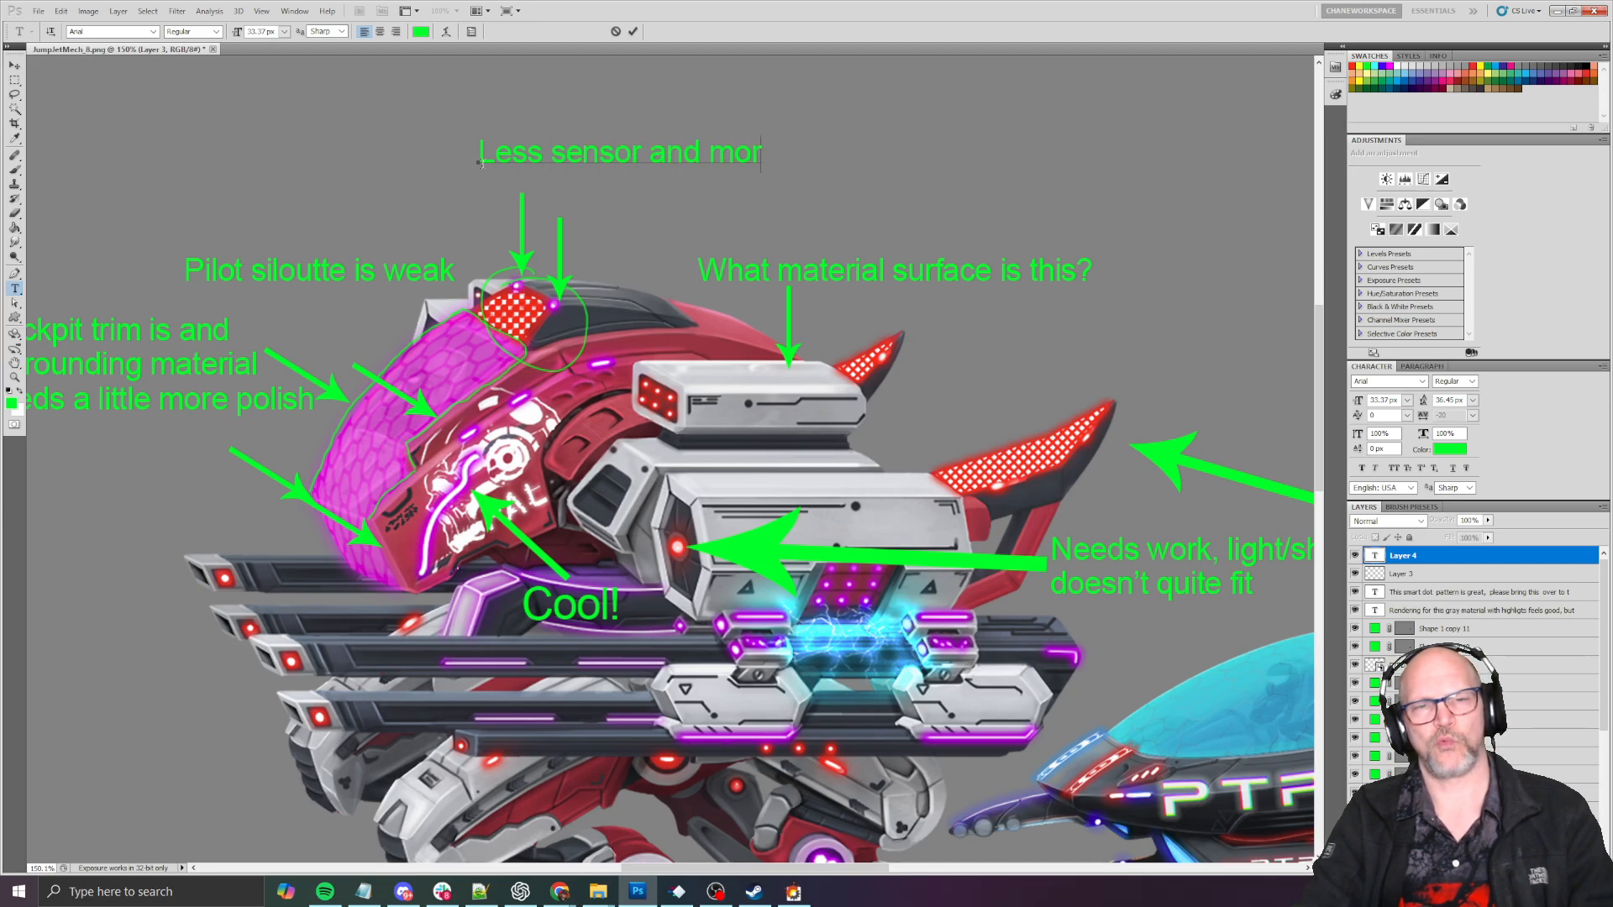
{"action": "type", "text": "e flood"}
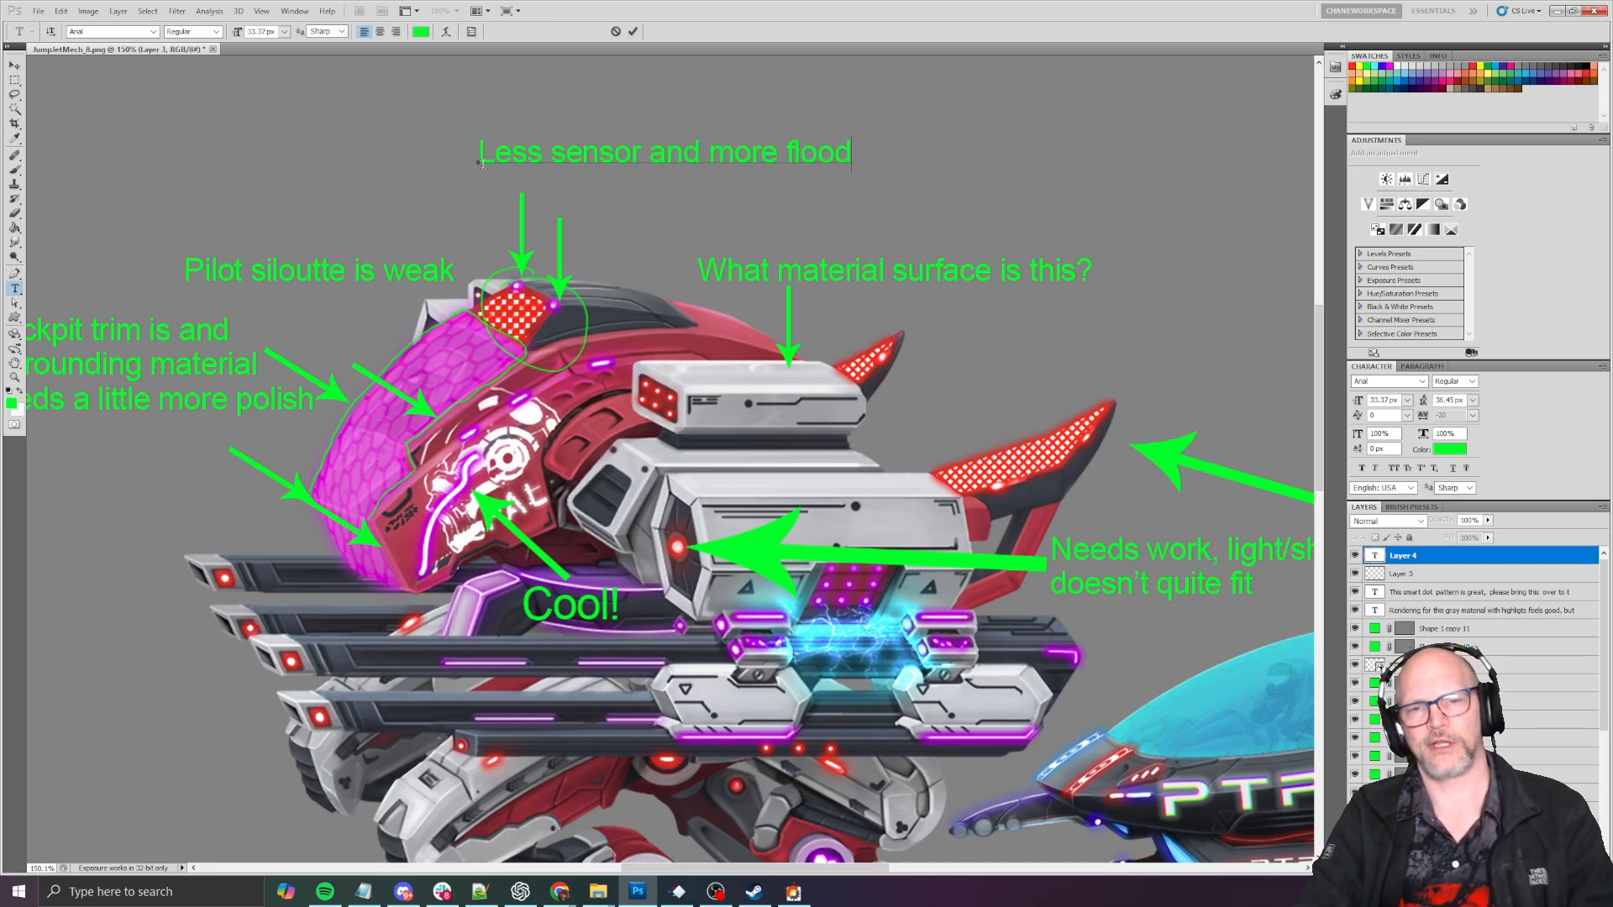
{"action": "type", "text": " light?"}
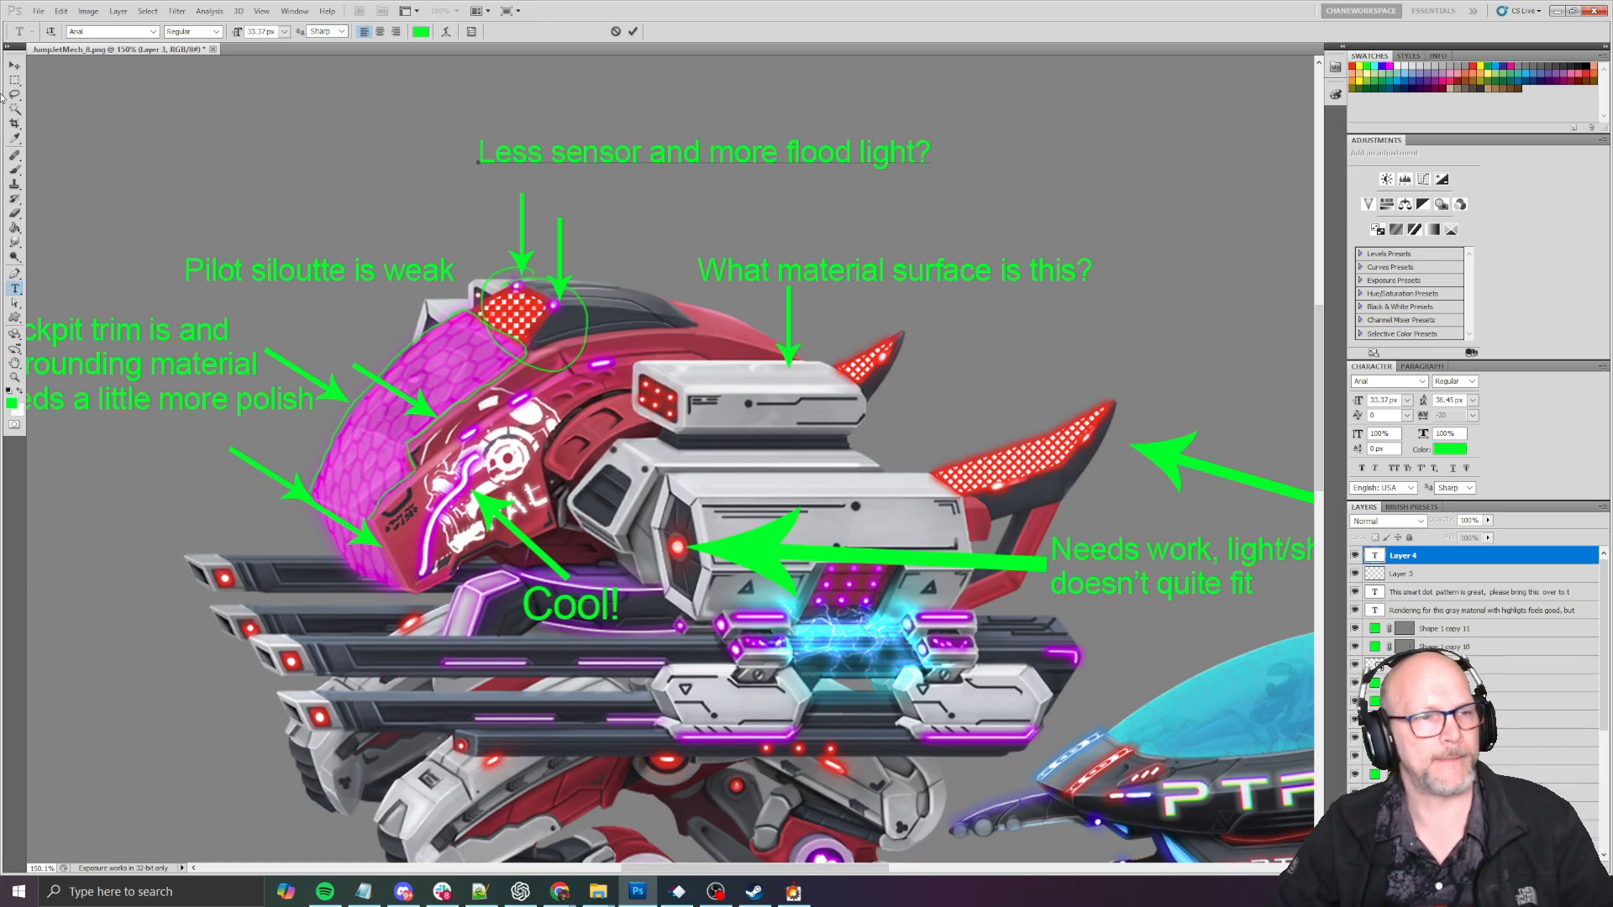
{"action": "left_click", "coordinate": [15, 64]}
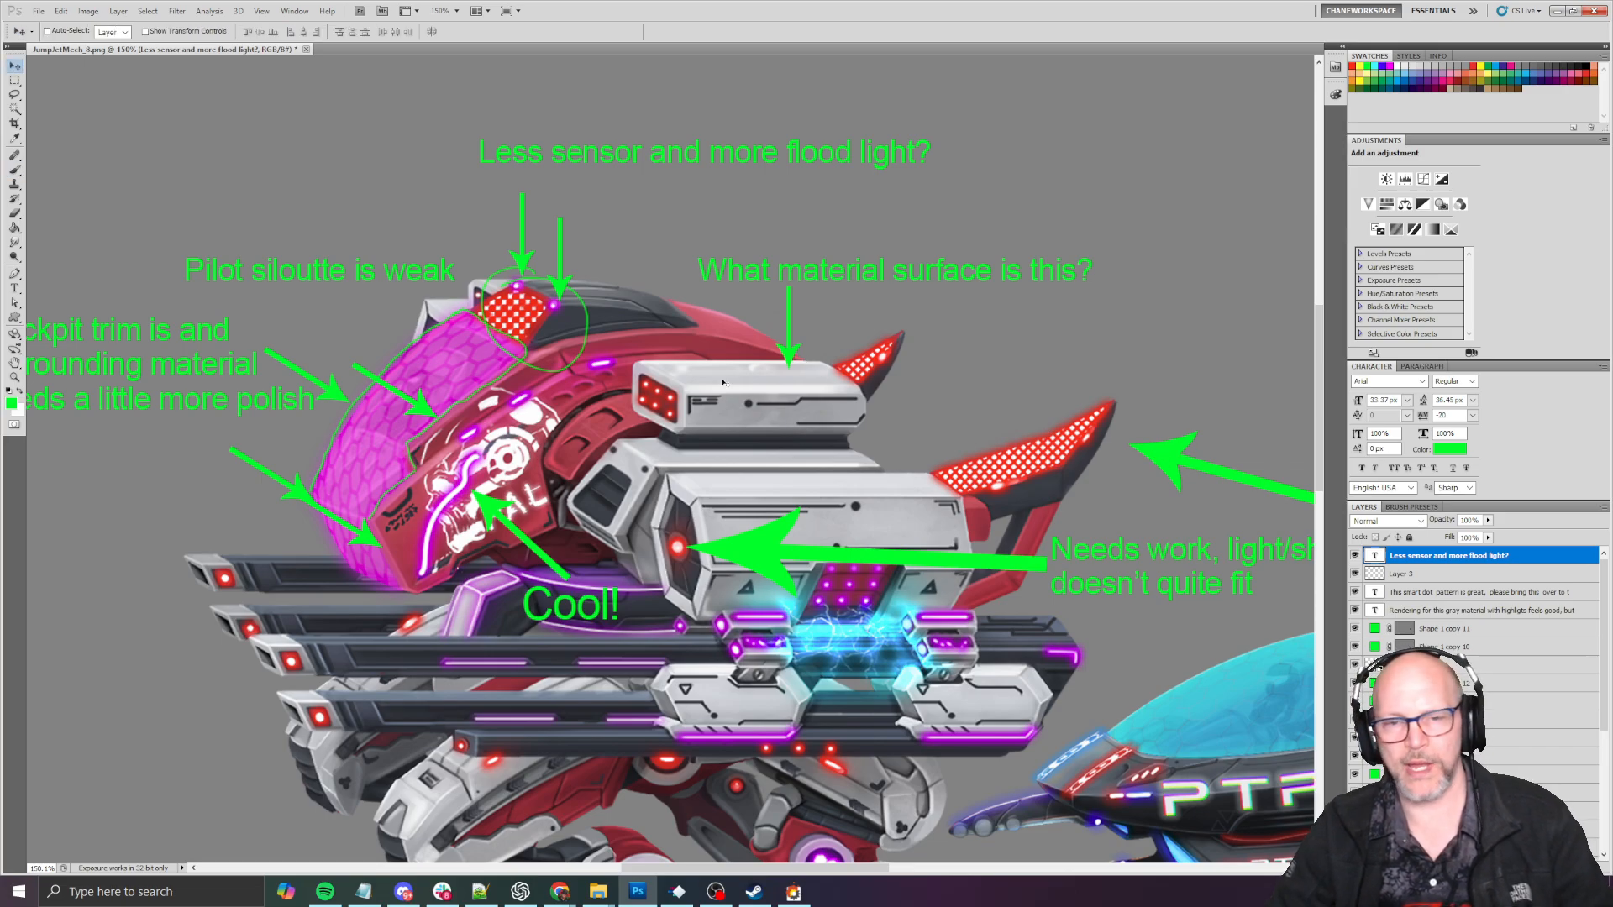
- Duplicate a green arrow and lengthen it to run from the flood light note down to the red dotted panel
{"action": "left_click_drag", "start_coordinate": [558, 286], "coordinate": [496, 312], "text": "ctrl+alt"}
{"action": "key", "text": "ctrl+z"}
{"action": "key", "text": "ctrl+t"}
{"action": "key", "text": "Return"}
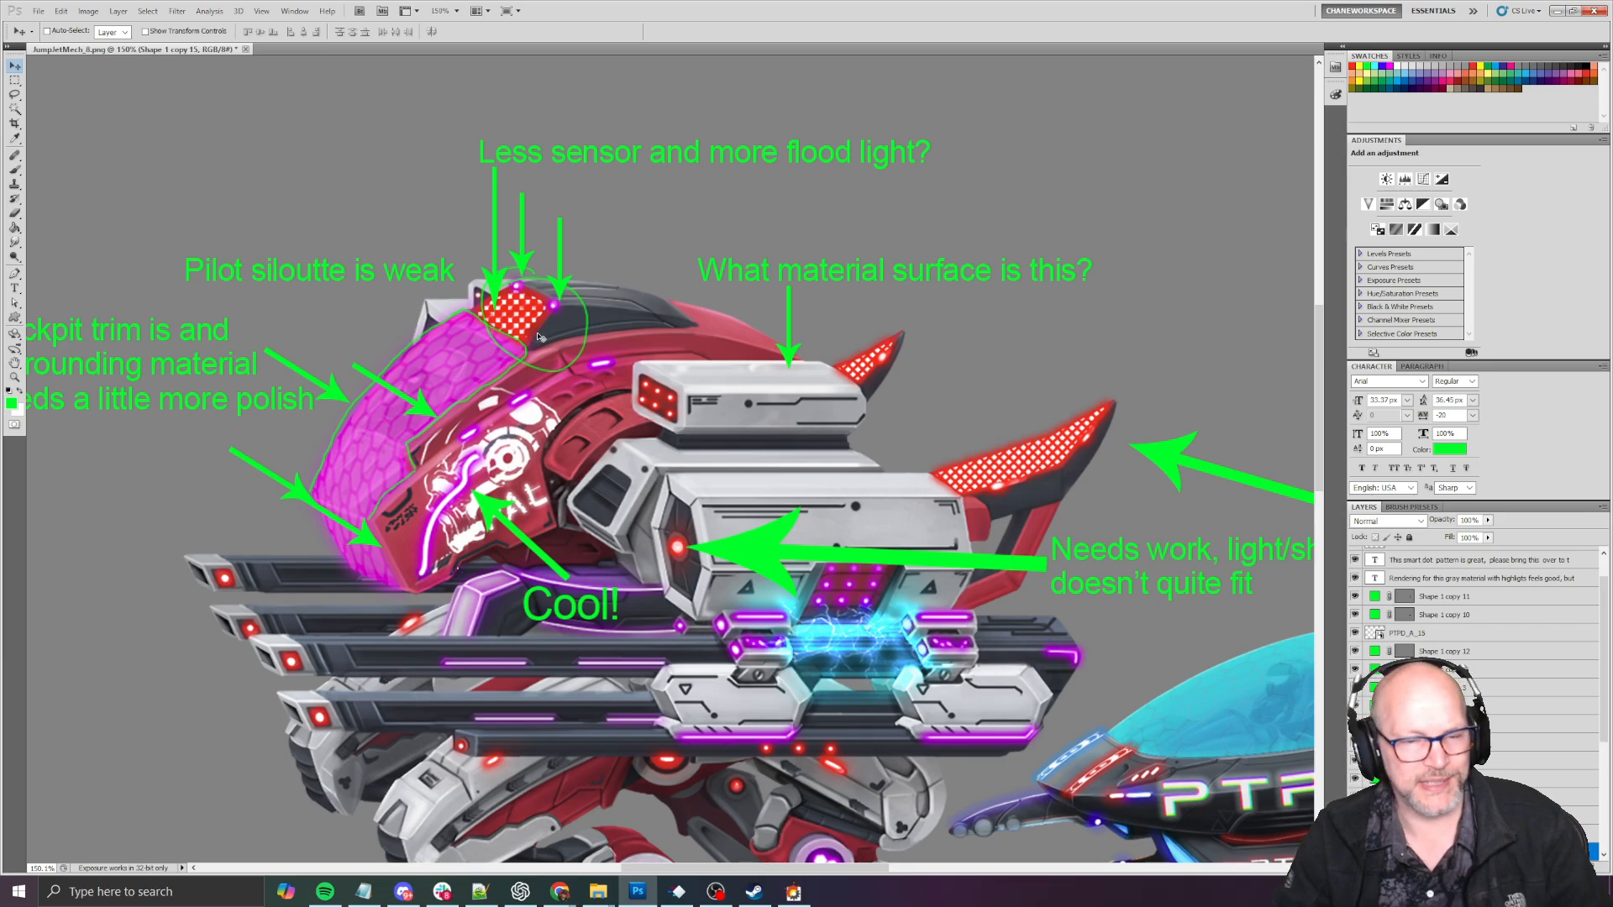
- Examine the surface of the gray pod beneath the note "What material surface is this?"
{"action": "left_click_drag", "start_coordinate": [638, 385], "coordinate": [621, 336]}
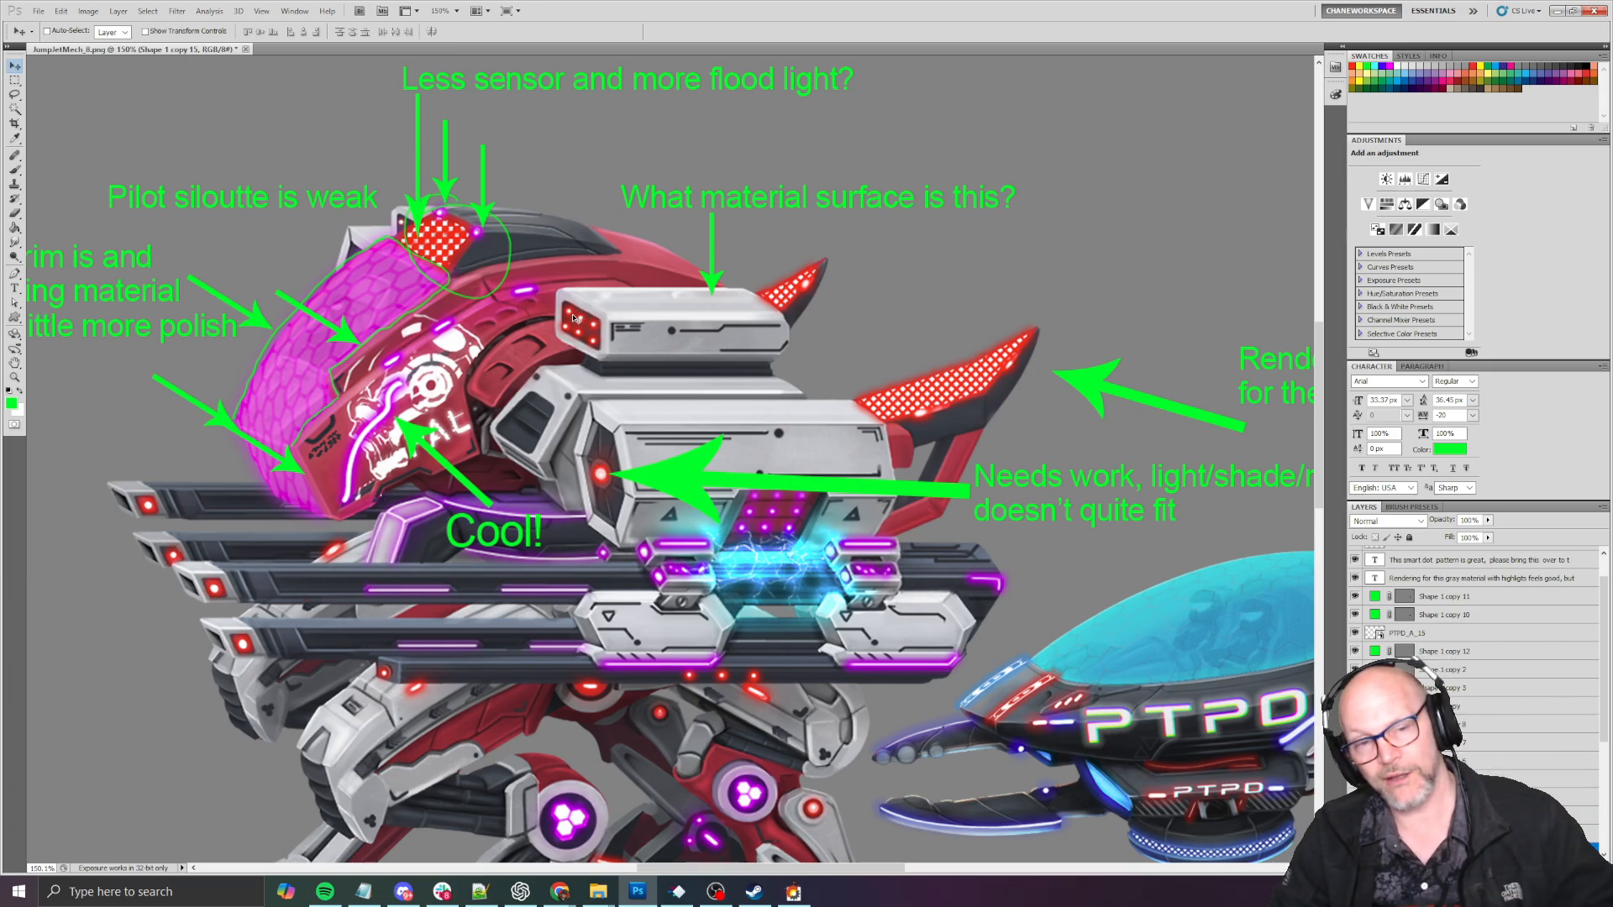
{"action": "scroll", "coordinate": [591, 344], "scroll_direction": "down", "scroll_amount": 3, "text": "alt"}
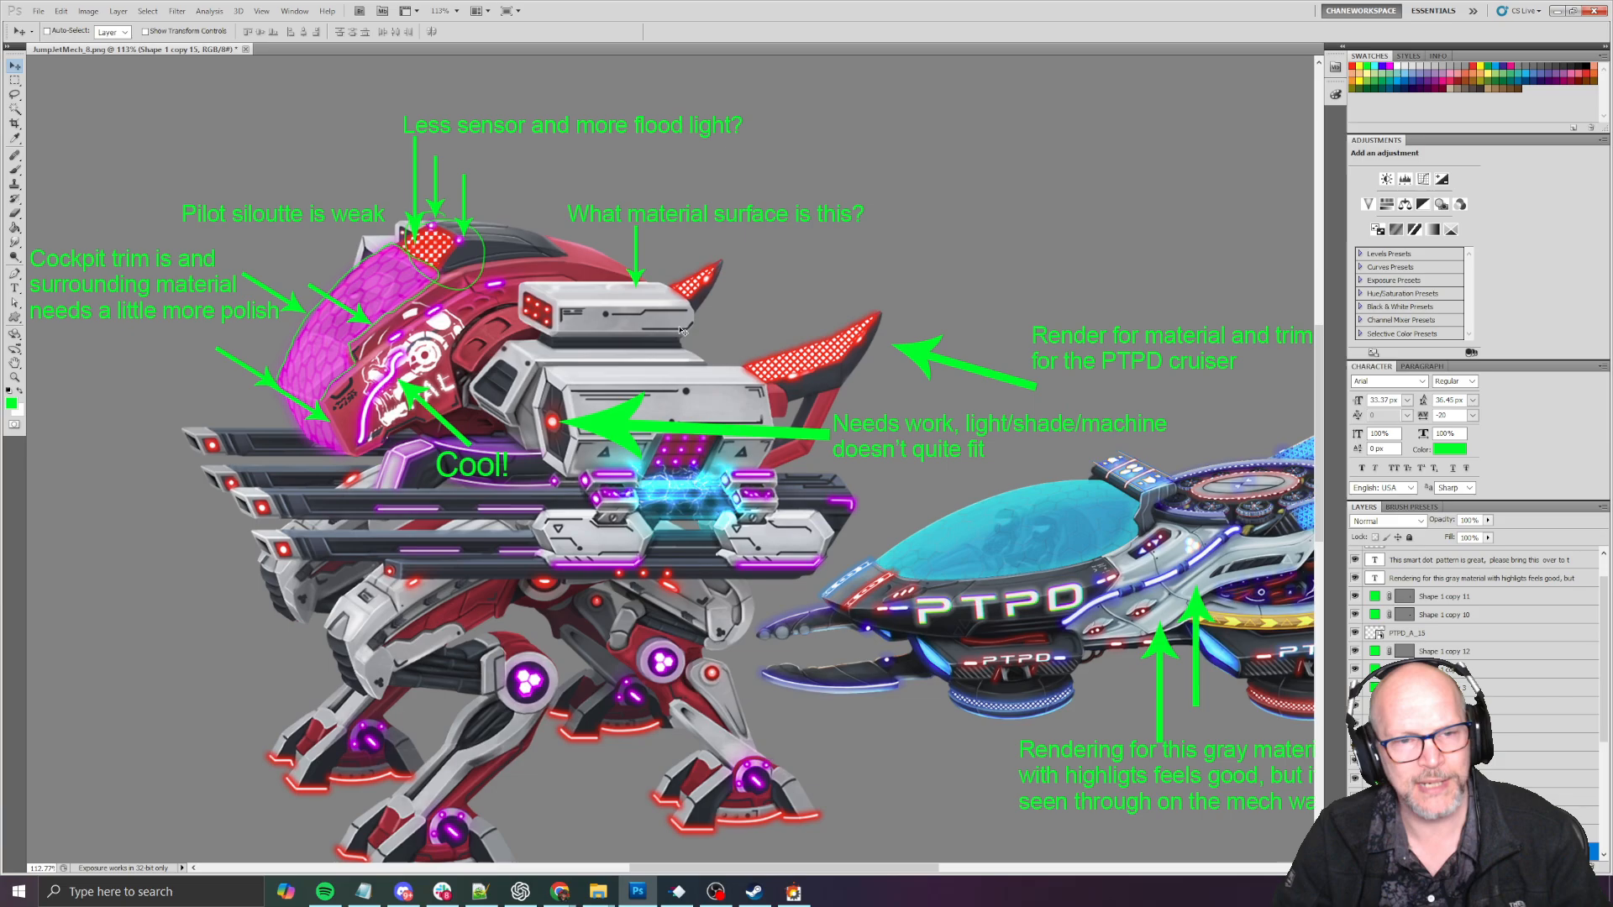
{"action": "scroll", "coordinate": [706, 338], "scroll_direction": "up", "scroll_amount": 1}
{"action": "scroll", "coordinate": [619, 317], "scroll_direction": "up", "scroll_amount": 5, "text": "alt"}
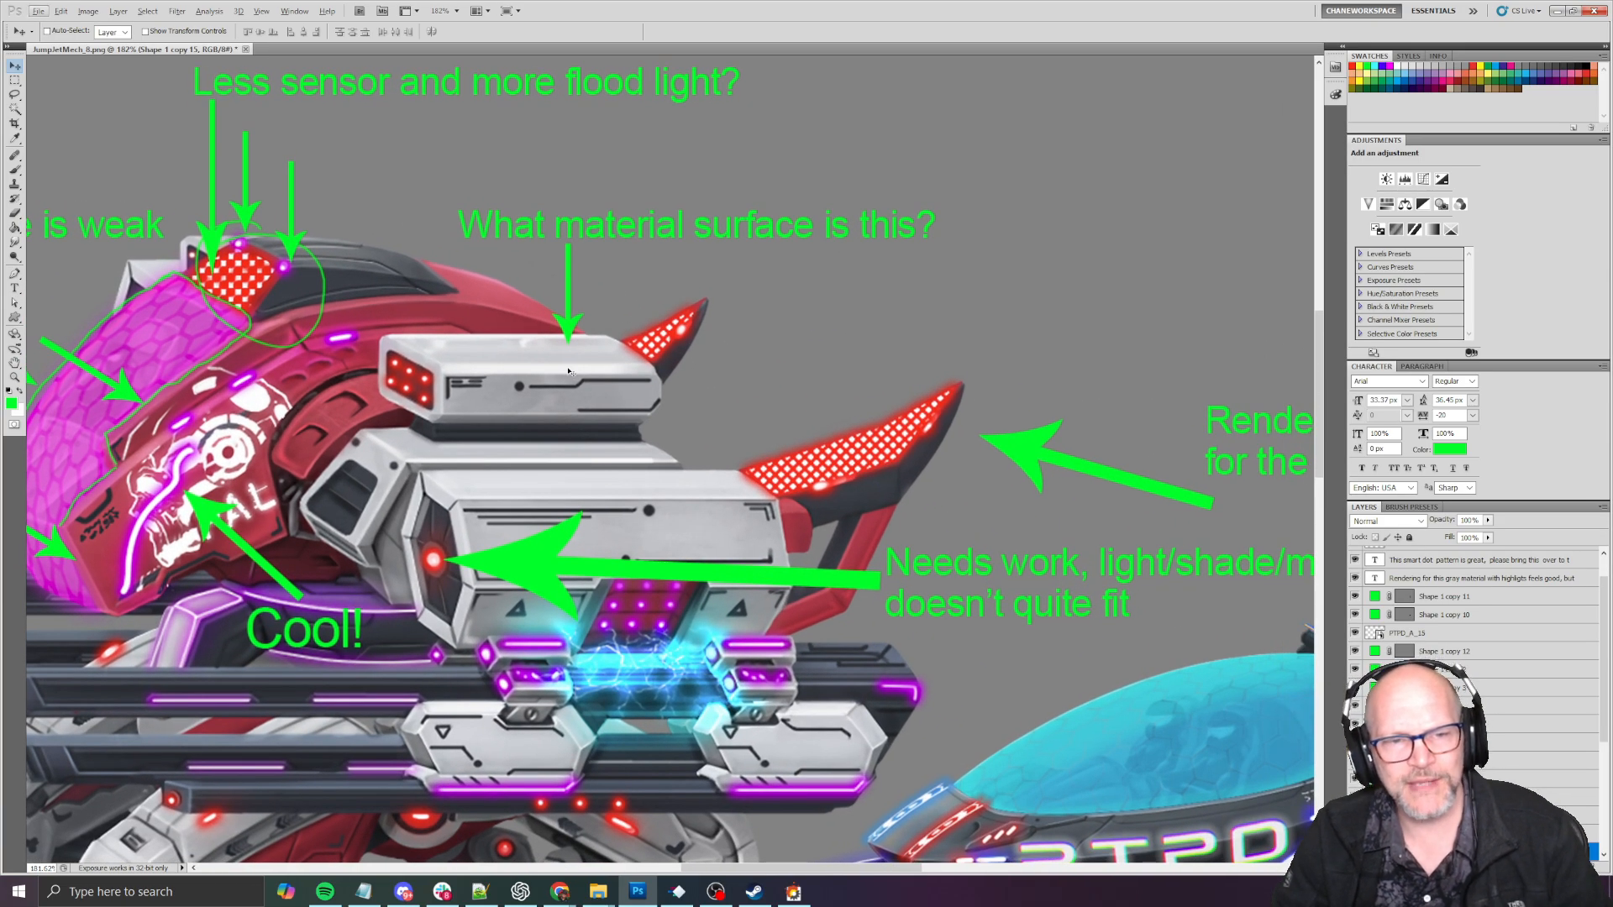
{"action": "scroll", "coordinate": [567, 344], "scroll_direction": "up", "scroll_amount": 4, "text": "alt"}
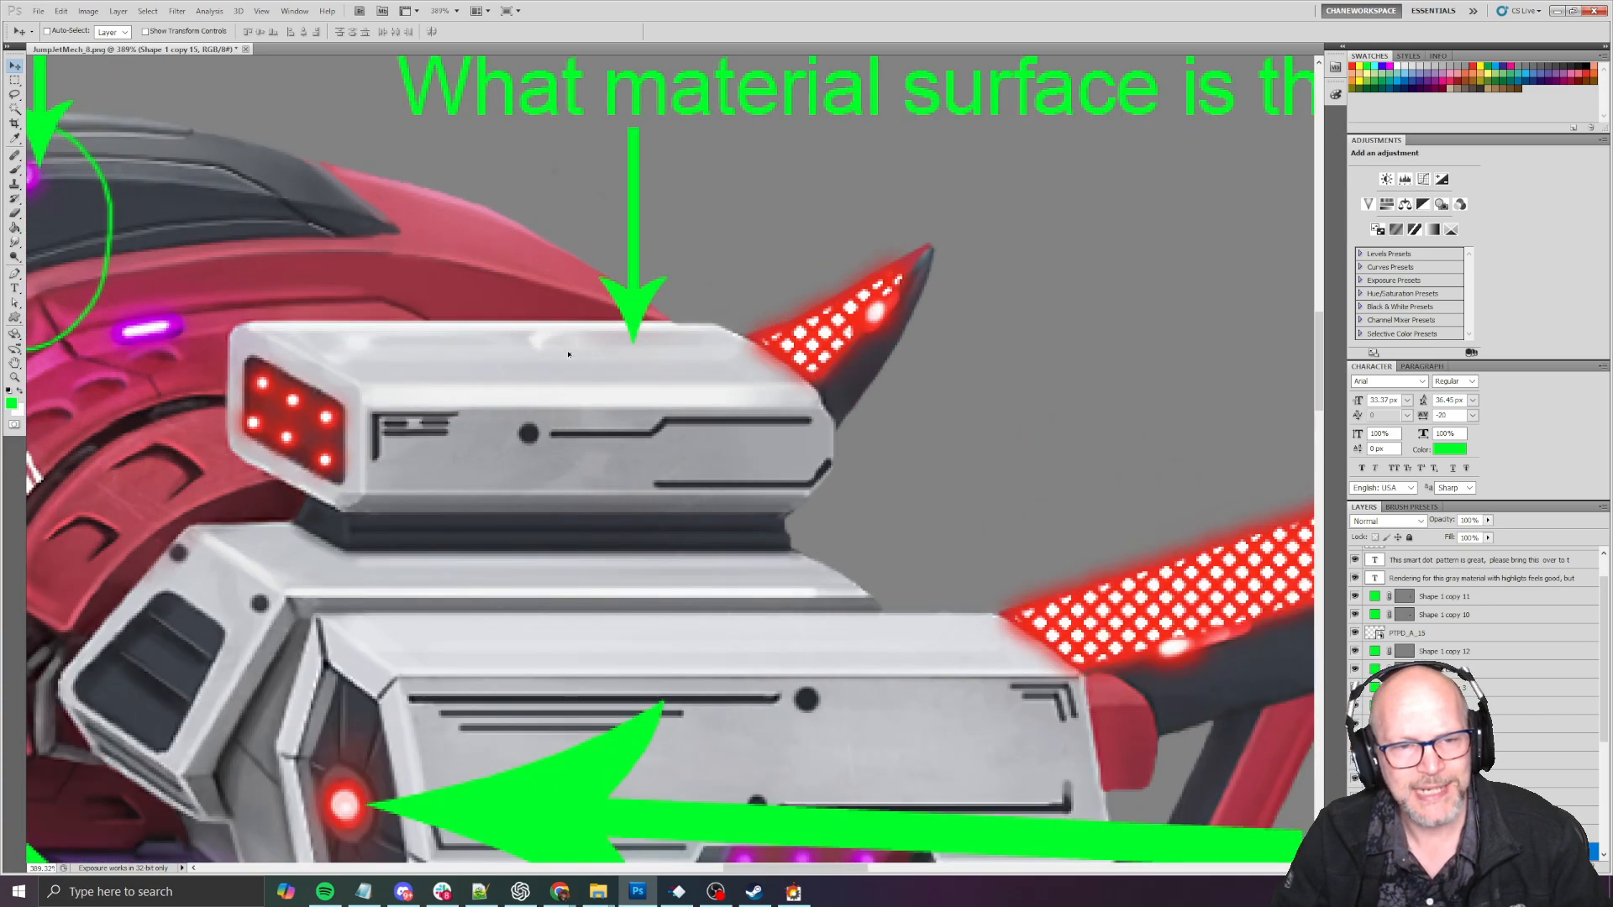
- Compare the gray material rendering of the mech's upper pod and body with the PTPD cruiser's gray hull
{"action": "scroll", "coordinate": [568, 343], "scroll_direction": "down", "scroll_amount": 4, "text": "alt"}
{"action": "scroll", "coordinate": [612, 350], "scroll_direction": "down", "scroll_amount": 2, "text": "alt"}
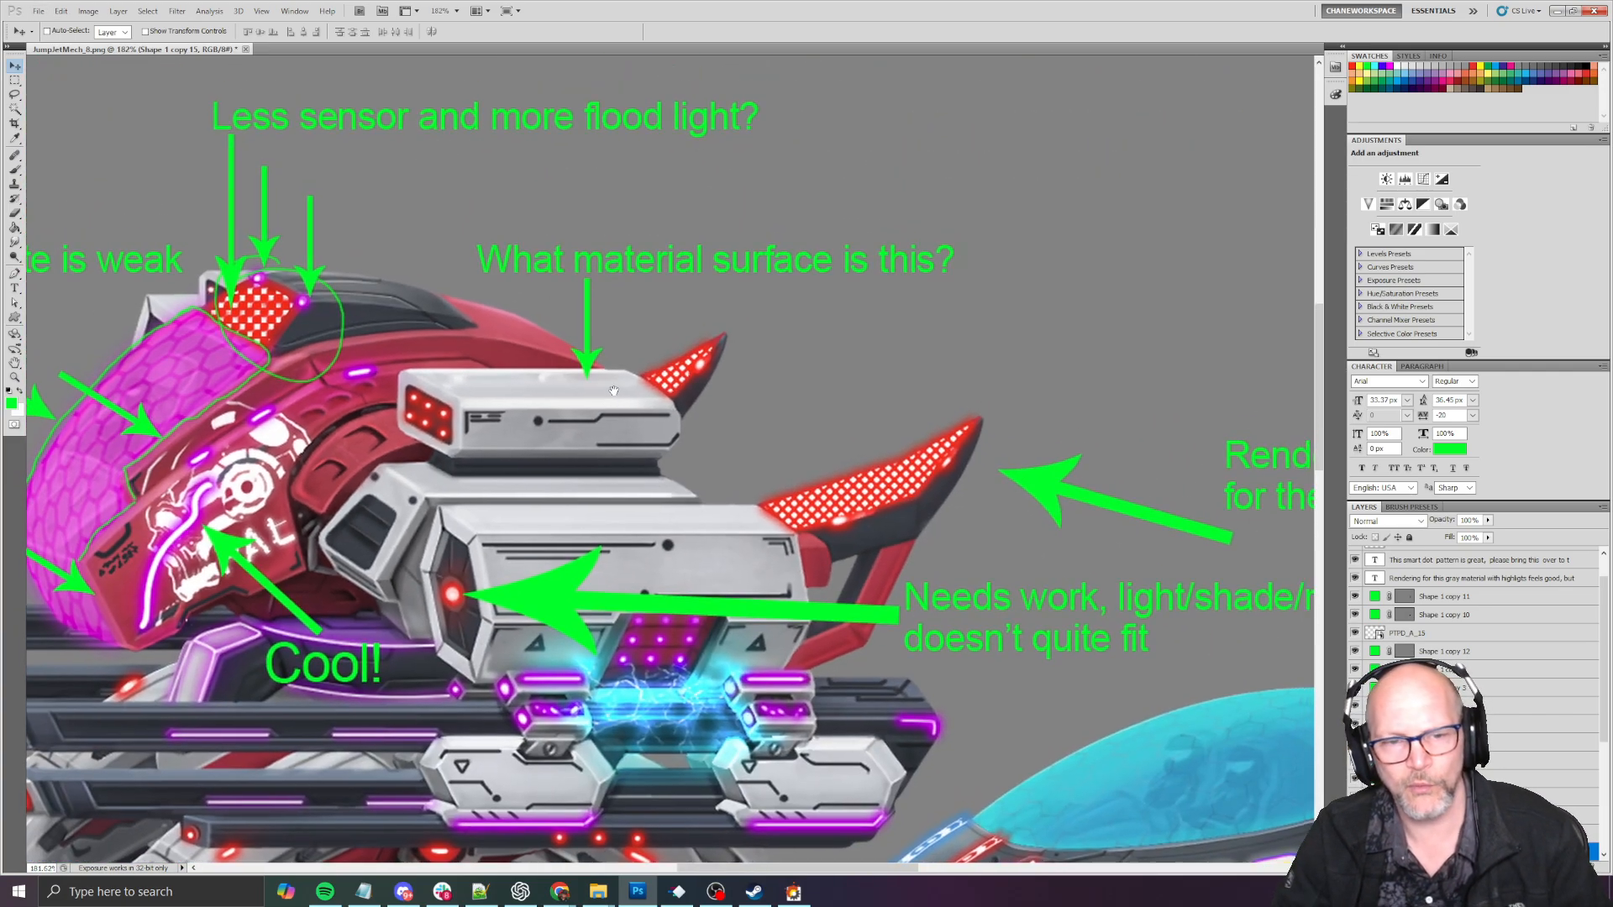
{"action": "scroll", "coordinate": [613, 390], "scroll_direction": "down", "scroll_amount": 2, "text": "alt"}
{"action": "left_click_drag", "start_coordinate": [785, 416], "coordinate": [747, 386]}
{"action": "left_click_drag", "start_coordinate": [594, 500], "coordinate": [643, 434]}
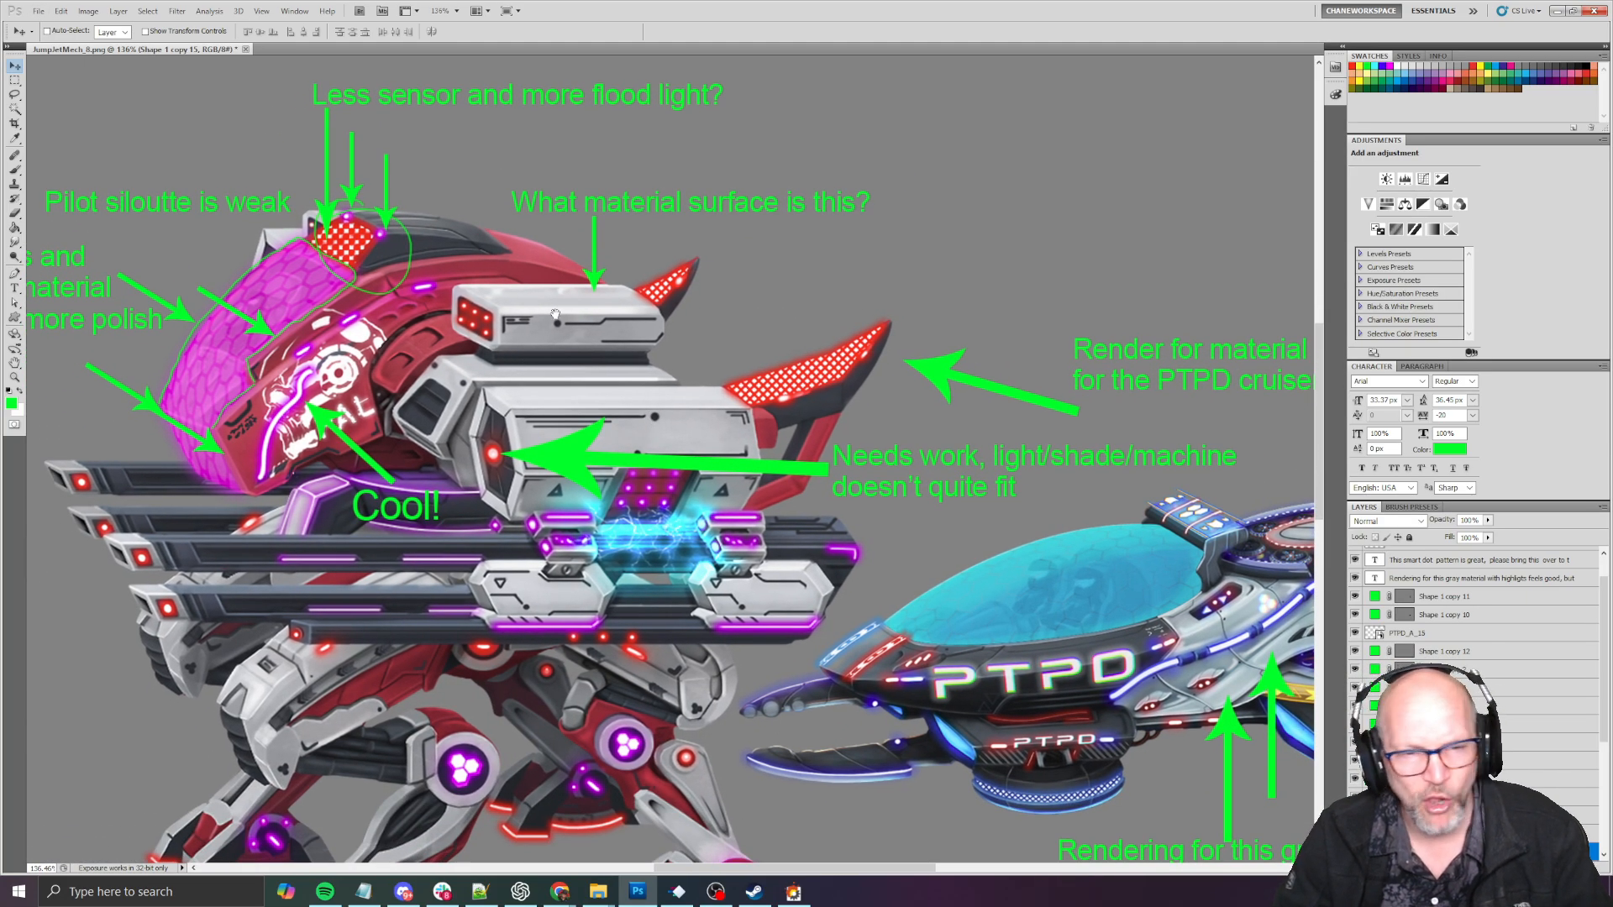
{"action": "scroll", "coordinate": [705, 364], "scroll_direction": "down", "scroll_amount": 1}
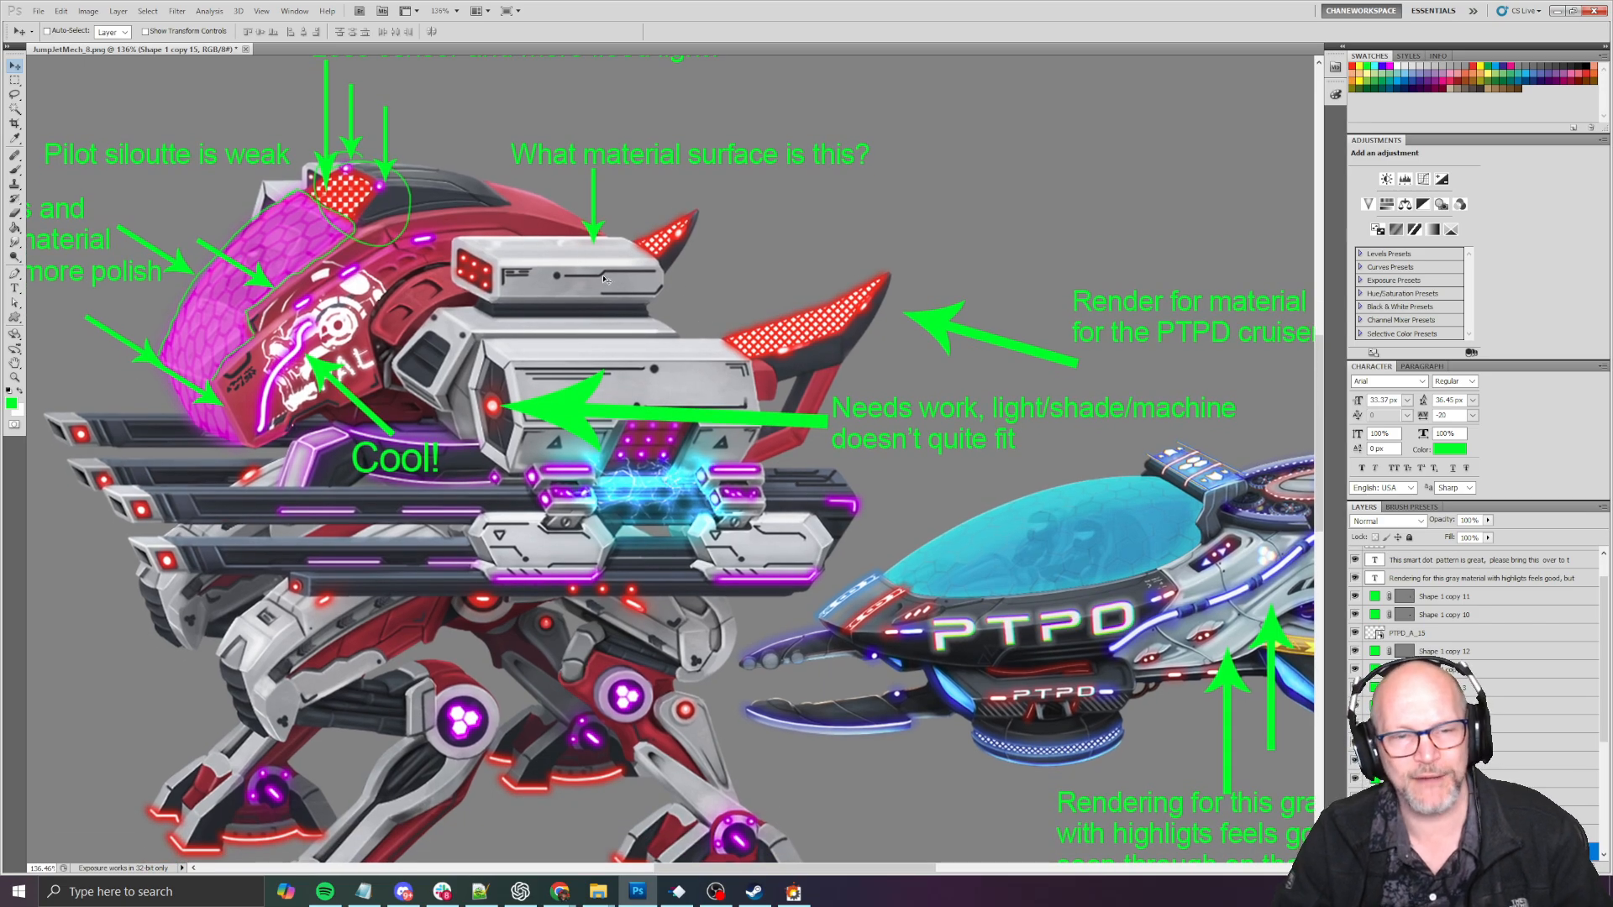
{"action": "scroll", "coordinate": [625, 323], "scroll_direction": "down", "scroll_amount": 1, "text": "alt"}
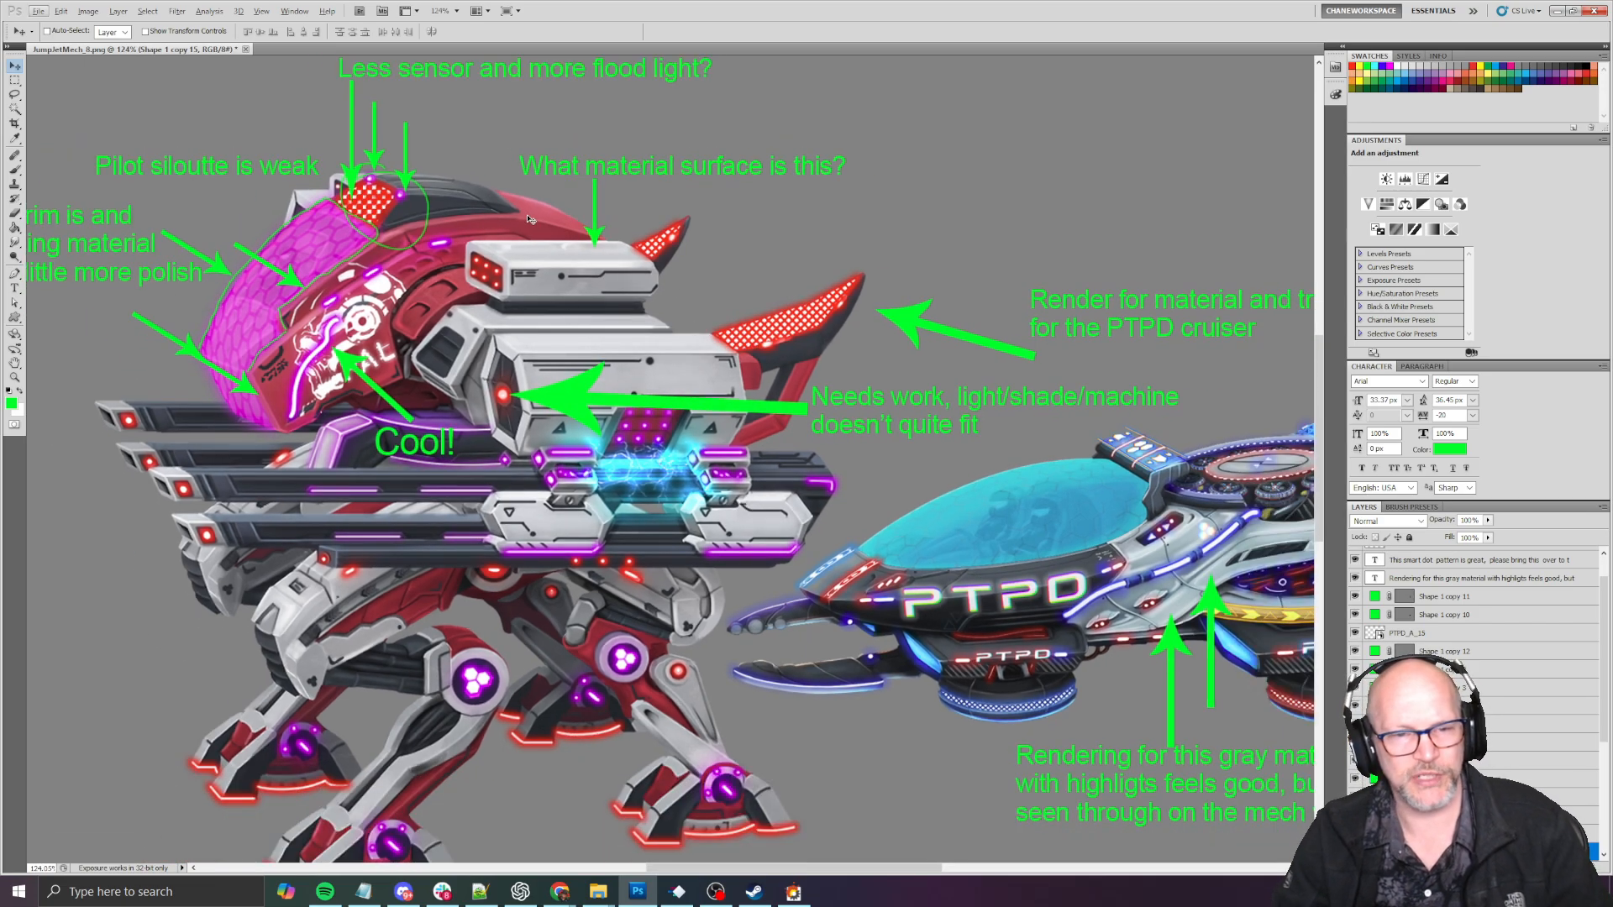
{"action": "left_click_drag", "start_coordinate": [657, 274], "coordinate": [644, 275]}
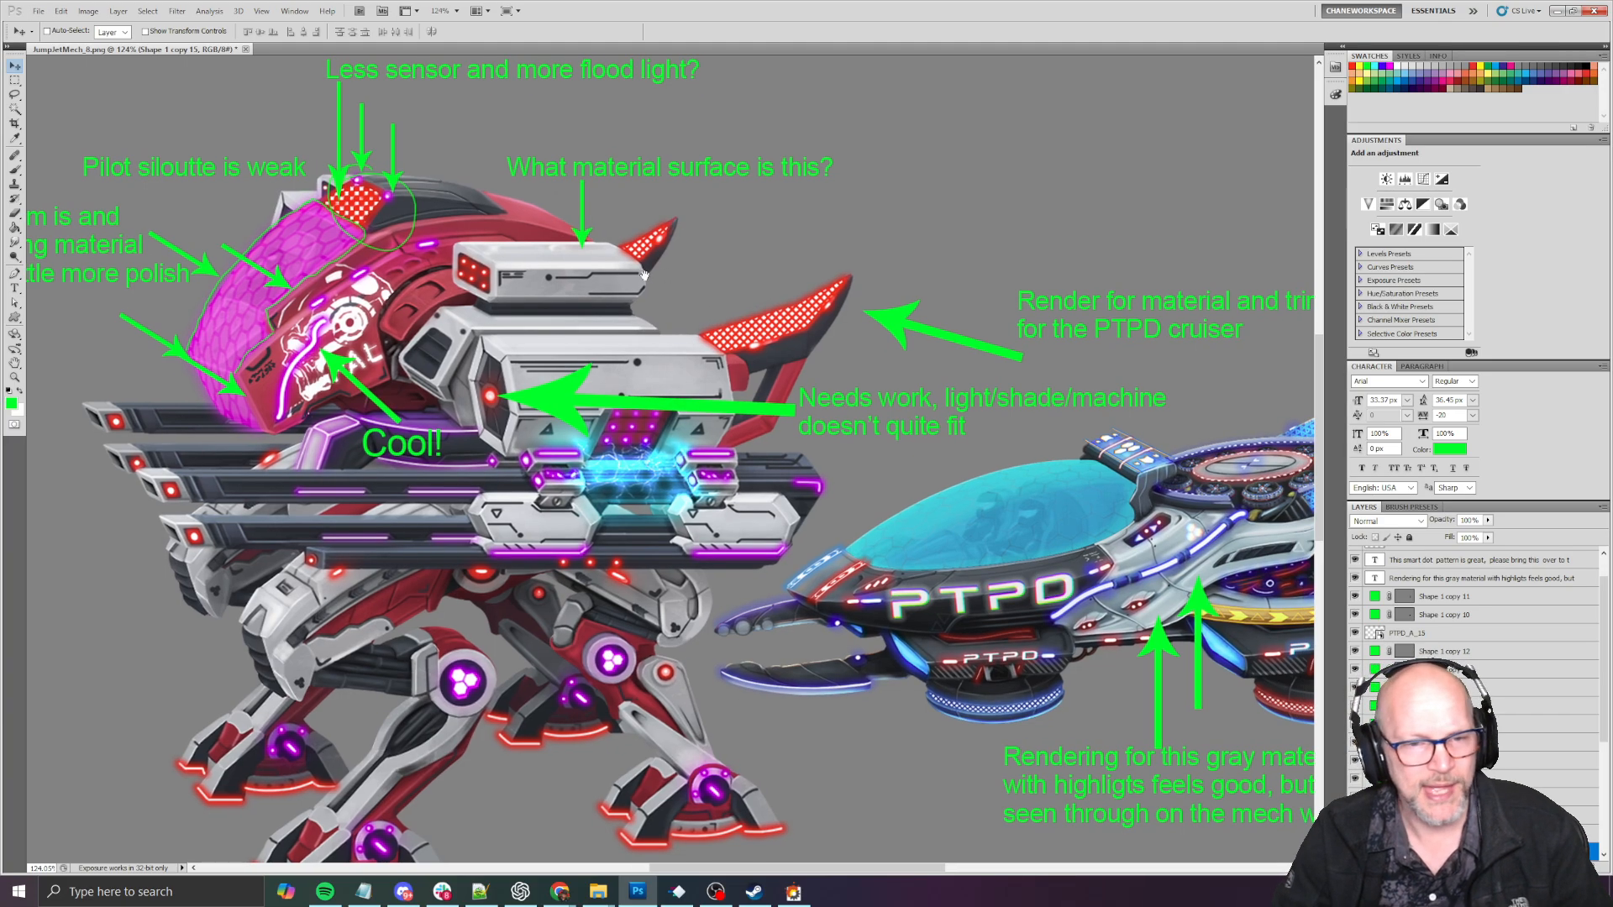
{"action": "scroll", "coordinate": [486, 336], "scroll_direction": "up", "scroll_amount": 2, "text": "alt"}
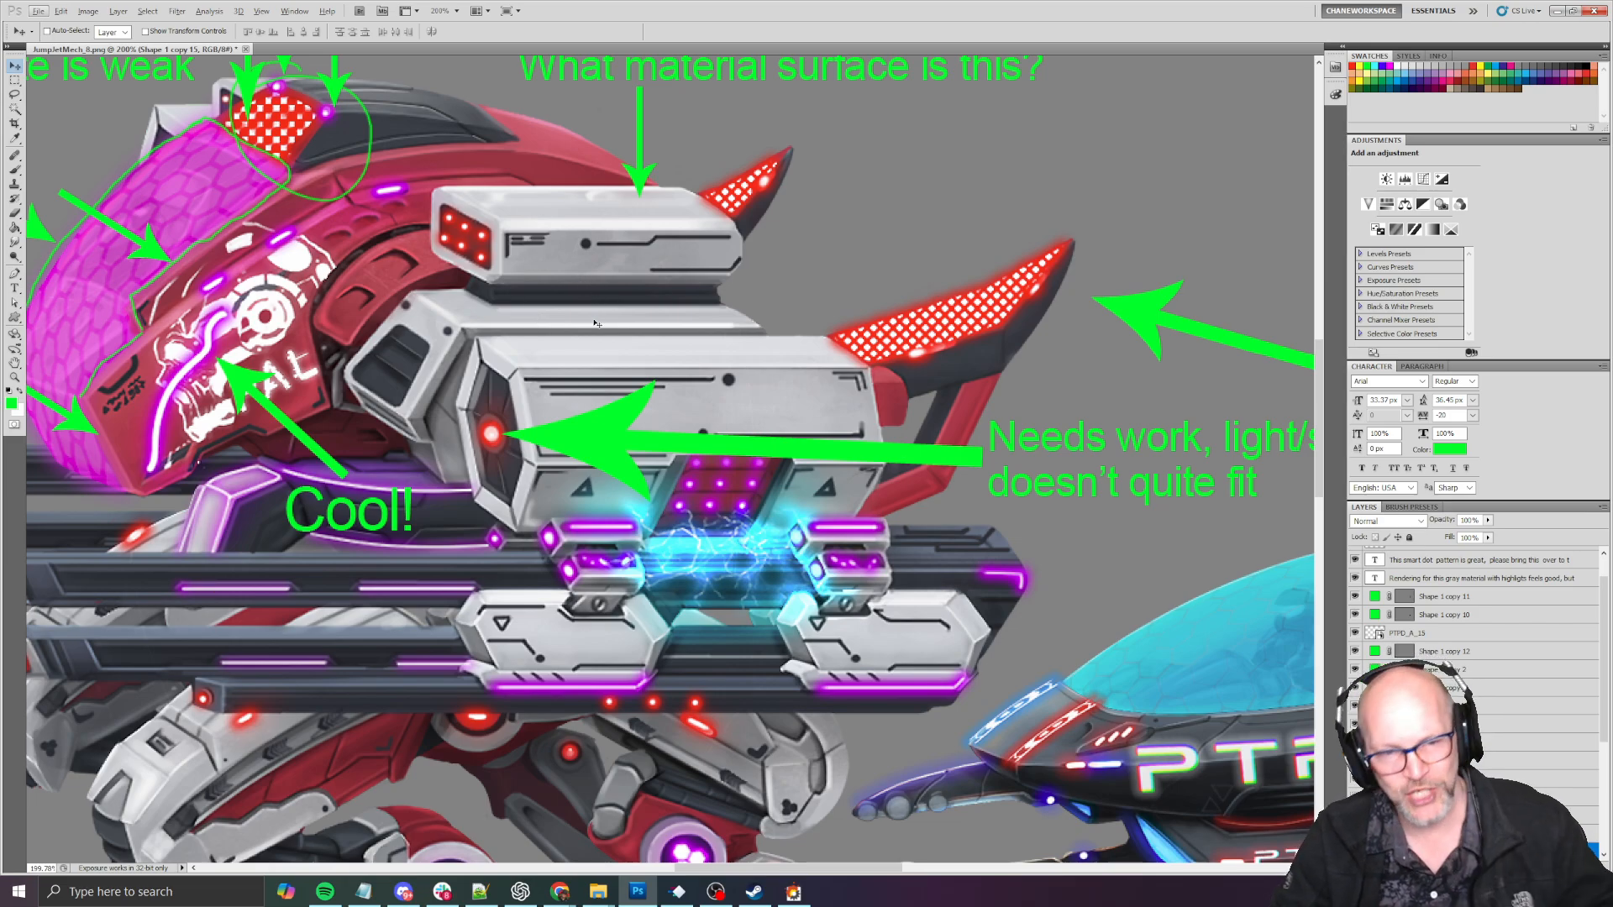
{"action": "scroll", "coordinate": [597, 322], "scroll_direction": "down", "scroll_amount": 5, "text": "alt"}
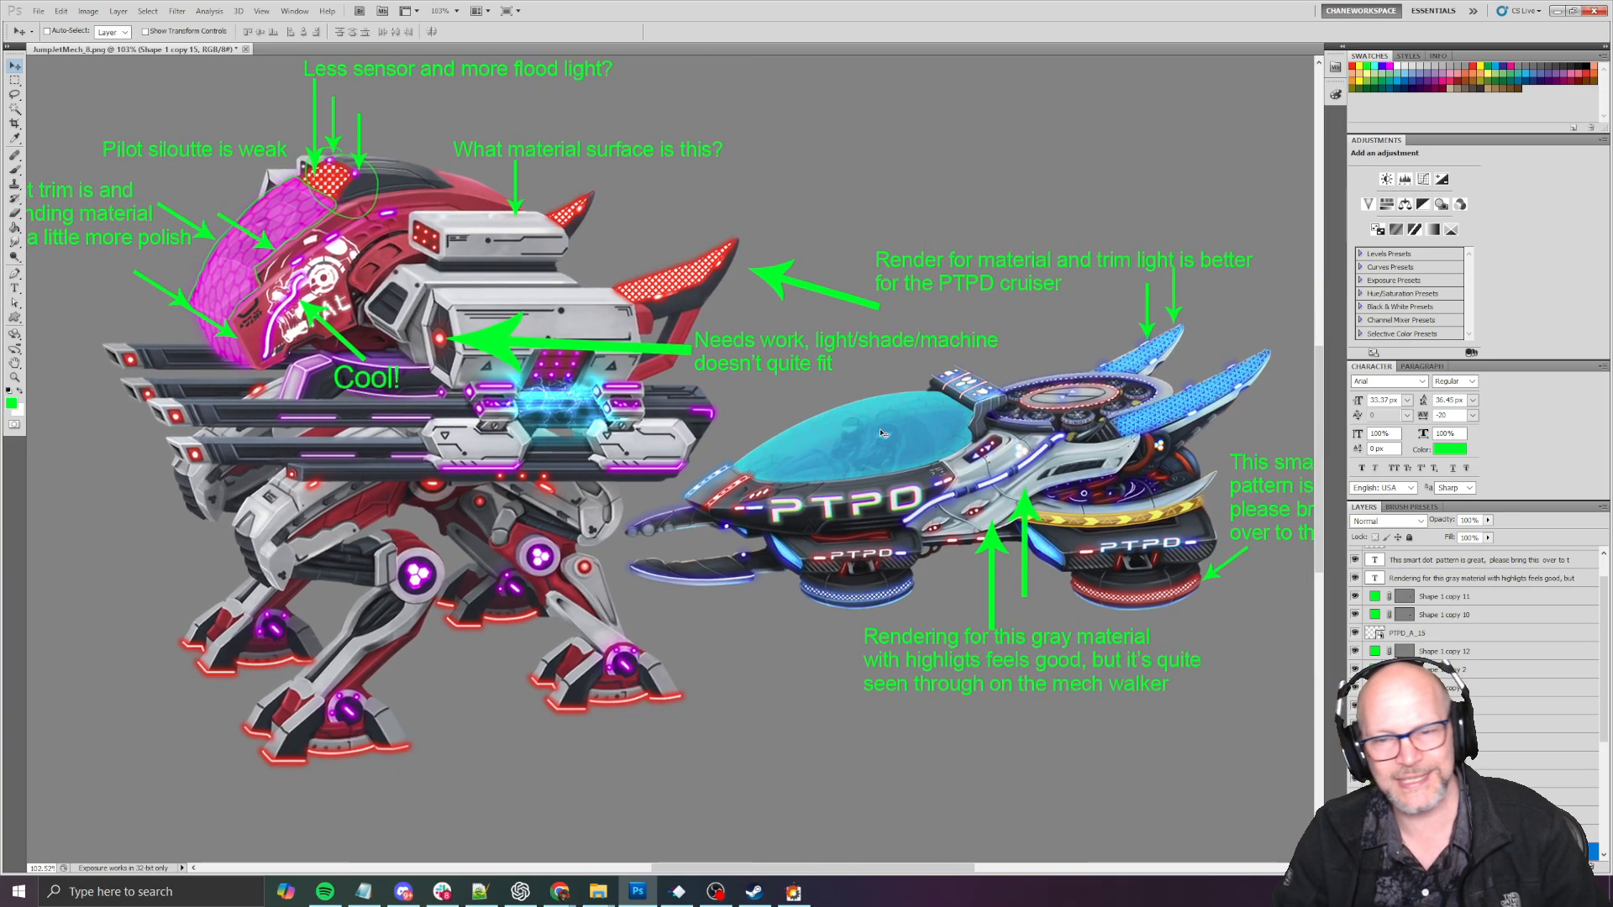
{"action": "scroll", "coordinate": [881, 434], "scroll_direction": "up", "scroll_amount": 5, "text": "alt"}
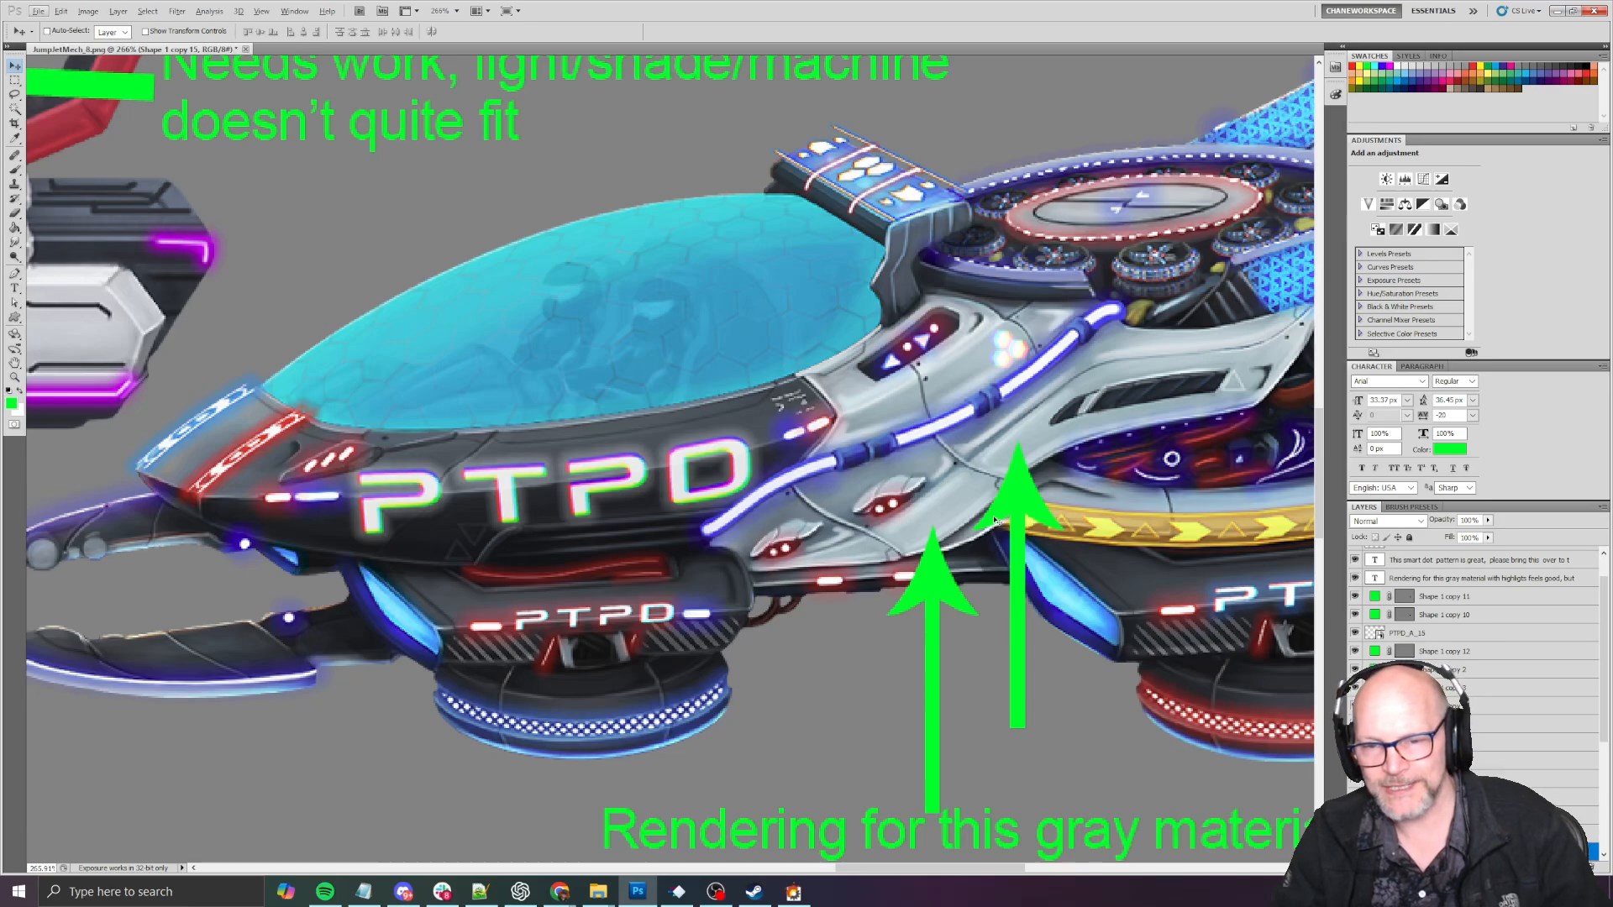
{"action": "left_click_drag", "start_coordinate": [1050, 635], "coordinate": [851, 512]}
{"action": "scroll", "coordinate": [869, 536], "scroll_direction": "down", "scroll_amount": 2, "text": "alt"}
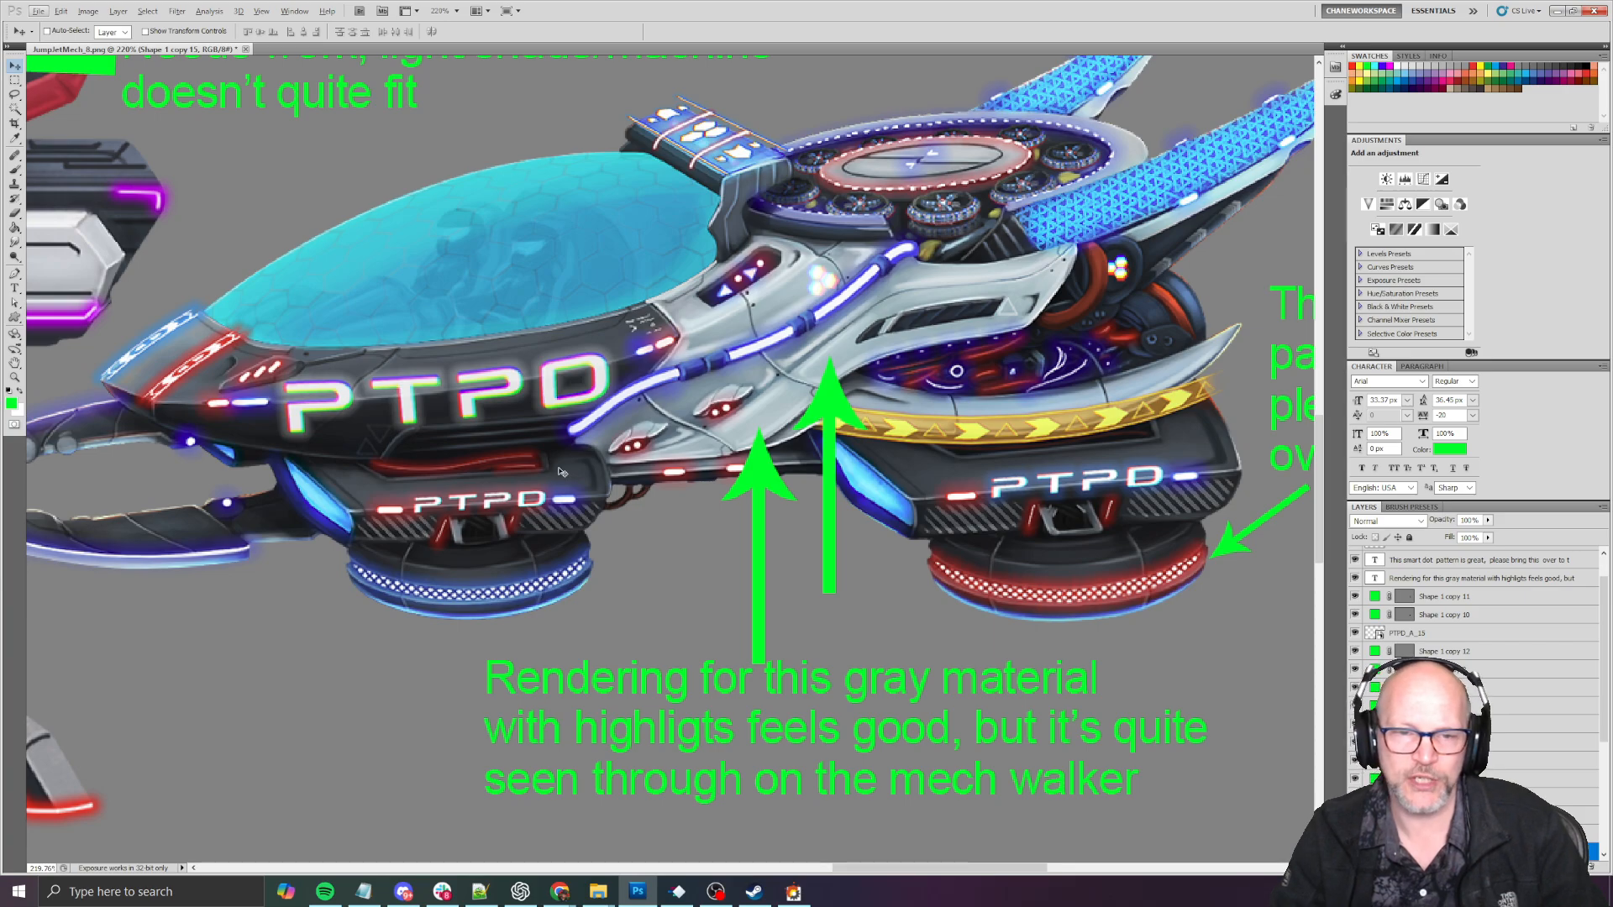
- Circle the PTPD cruiser's gray hull section with a green brush stroke on Layer 3, and undo the stroke
{"action": "key", "text": "b"}
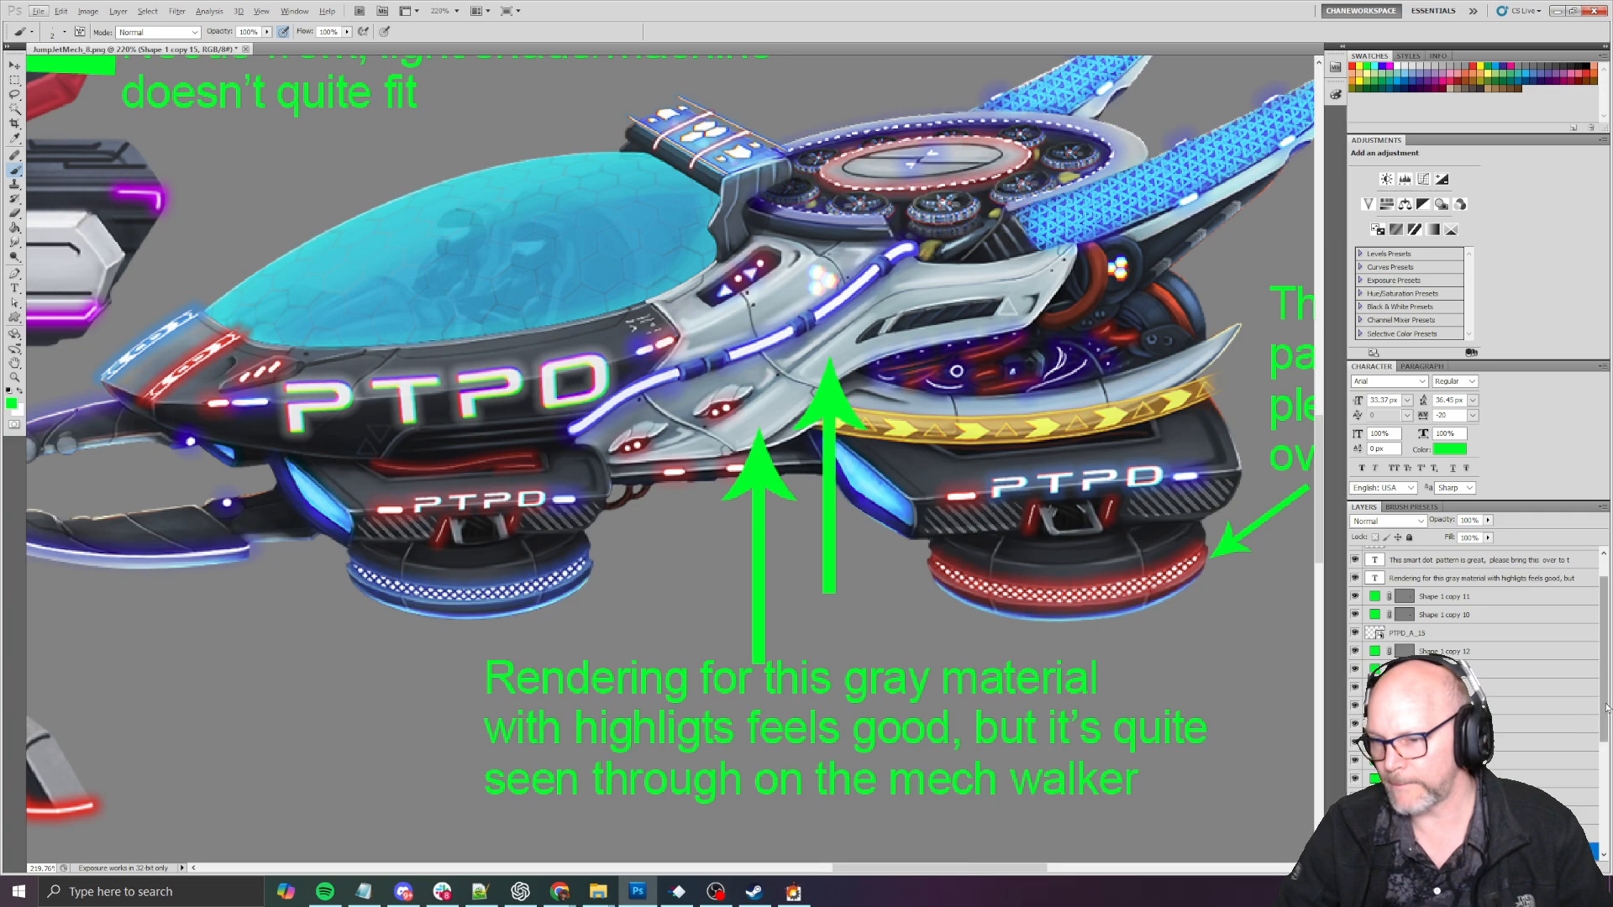
{"action": "scroll", "coordinate": [1504, 647], "scroll_direction": "up", "scroll_amount": 2}
{"action": "left_click", "coordinate": [1440, 574]}
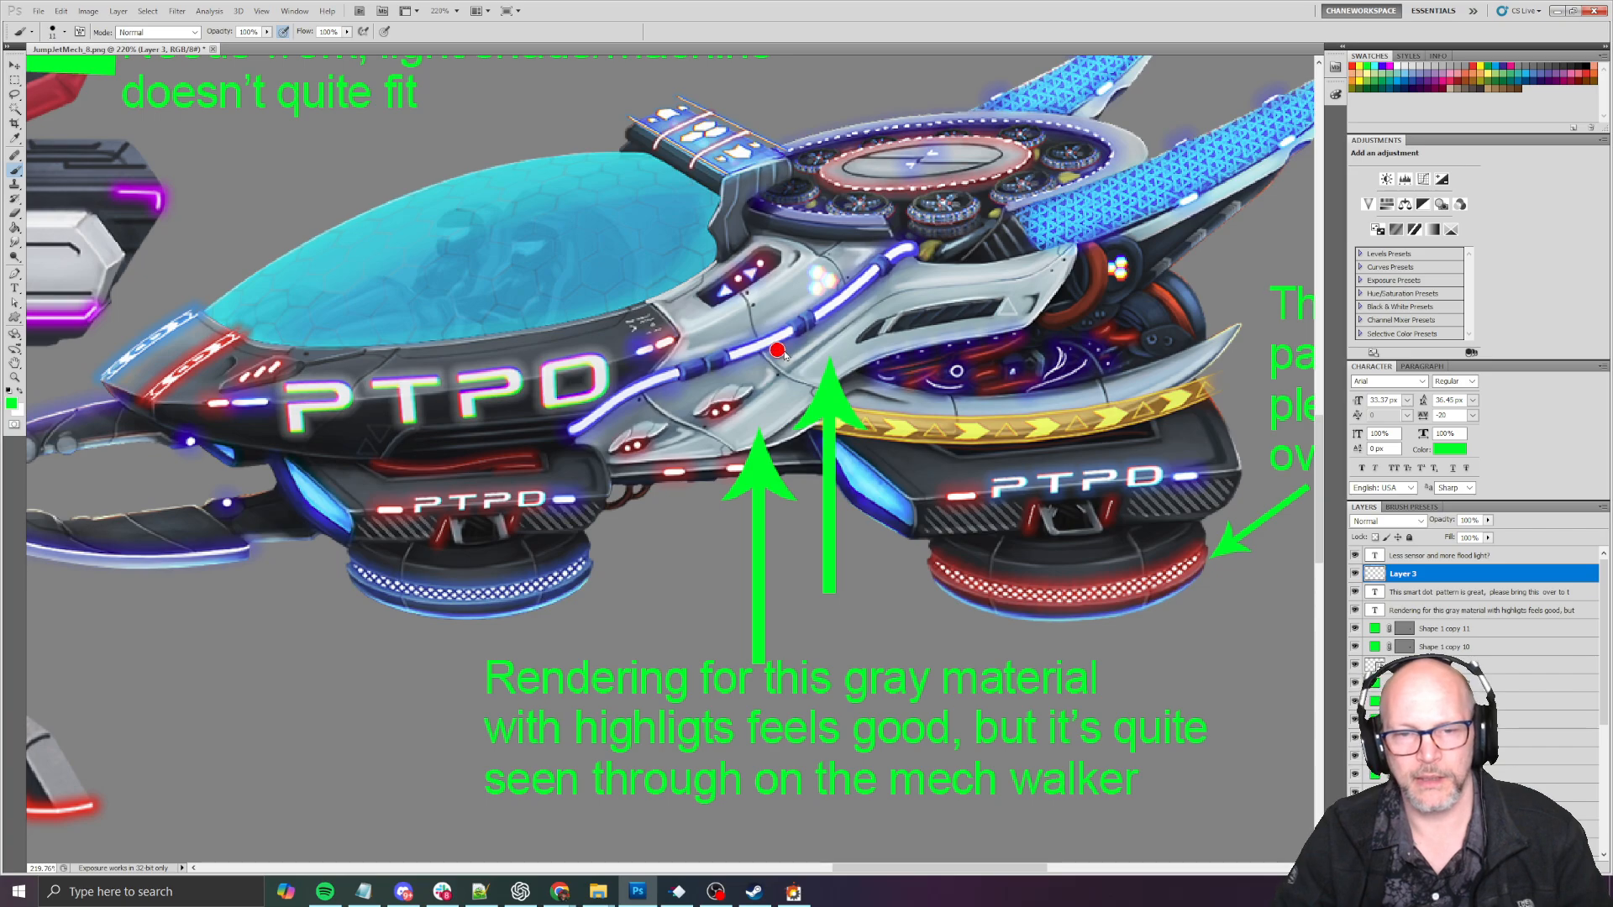
{"action": "mouse_move", "coordinate": [780, 229]}
{"action": "left_mouse_down"}
{"action": "mouse_move", "coordinate": [740, 233]}
{"action": "mouse_move", "coordinate": [595, 413]}
{"action": "mouse_move", "coordinate": [794, 507]}
{"action": "mouse_move", "coordinate": [907, 393]}
{"action": "mouse_move", "coordinate": [1065, 312]}
{"action": "mouse_move", "coordinate": [939, 242]}
{"action": "mouse_move", "coordinate": [747, 237]}
{"action": "left_mouse_up"}
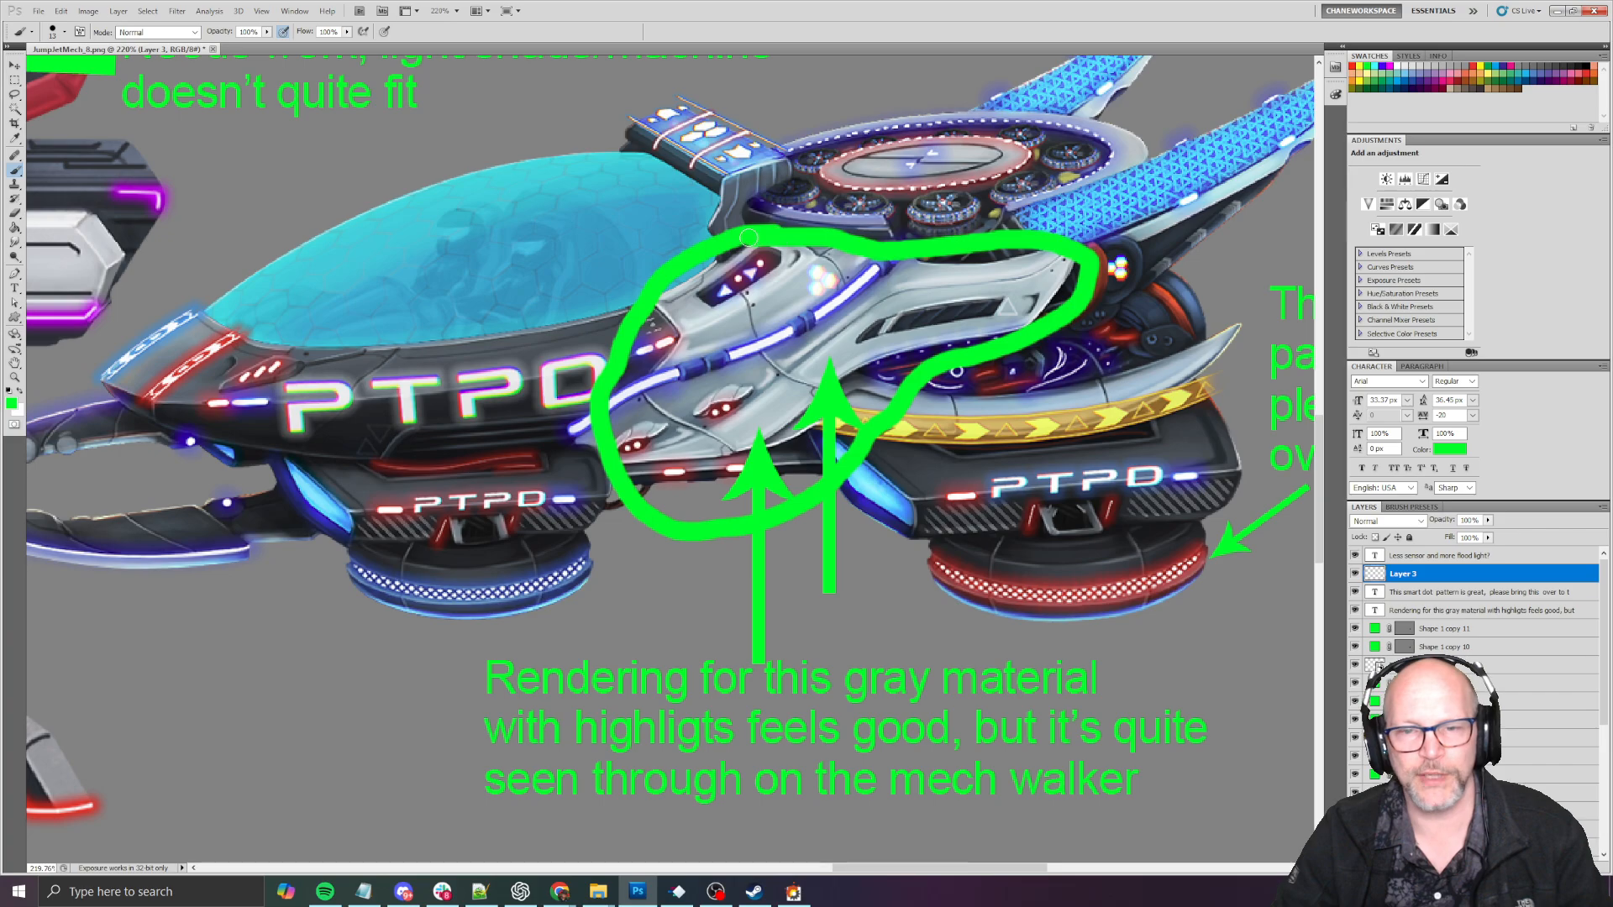
{"action": "key", "text": "ctrl+z"}
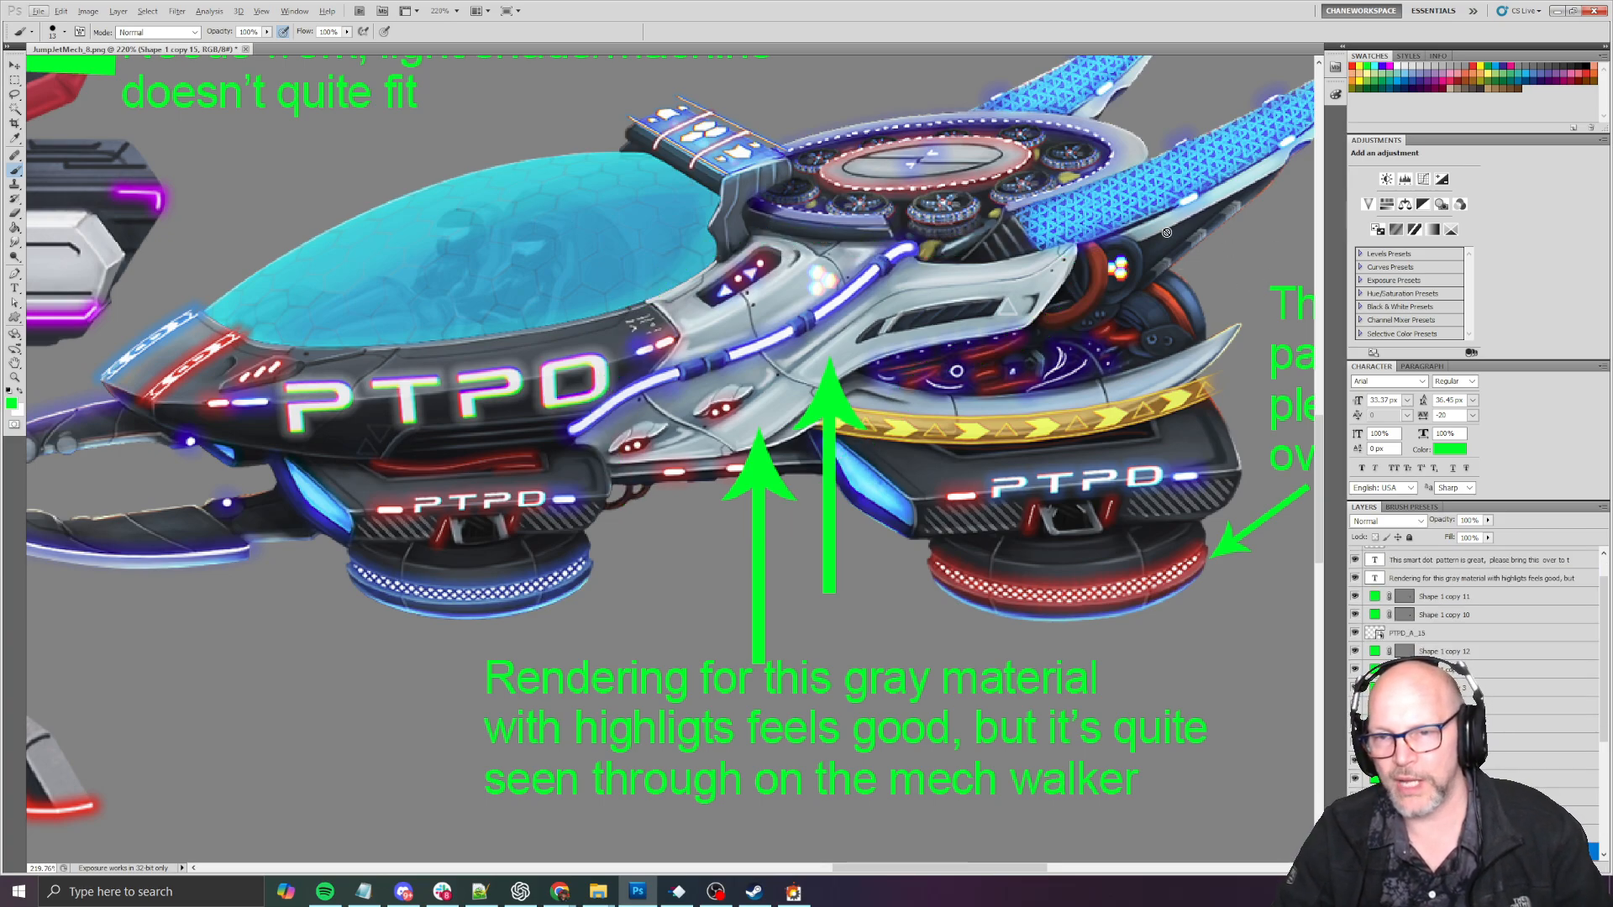
{"action": "left_click", "coordinate": [1019, 305]}
{"action": "key", "text": "Escape"}
{"action": "key", "text": "Return"}
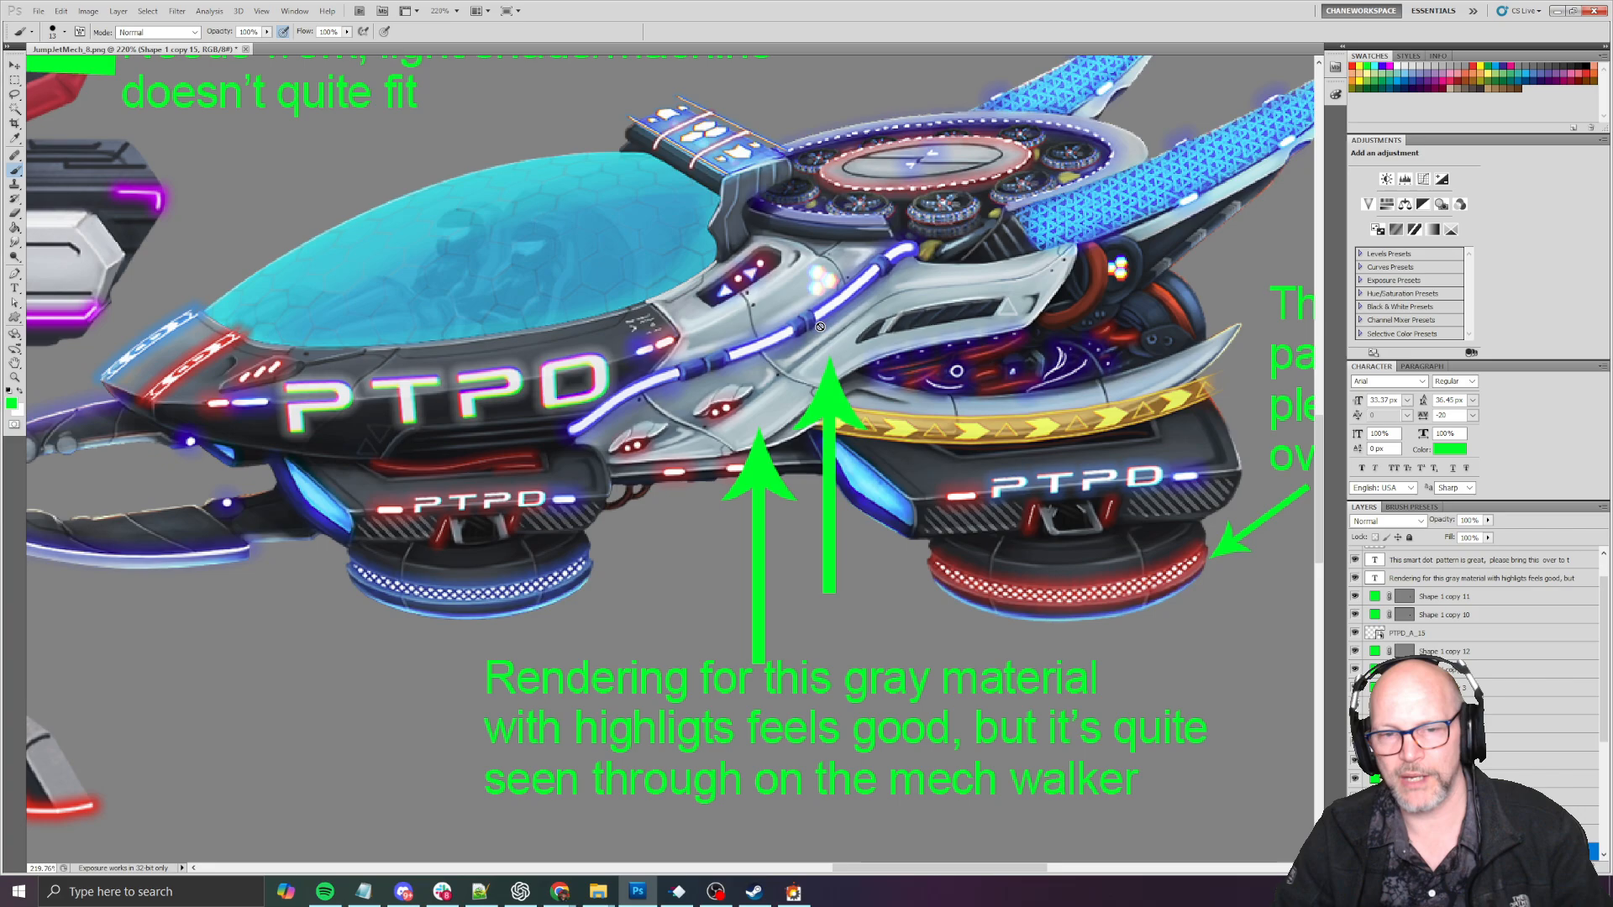
- Outline the dark machinery behind the cruiser's gray hull in green on Layer 3, and undo the outline
{"action": "key", "text": "v"}
{"action": "scroll", "coordinate": [1509, 595], "scroll_direction": "up", "scroll_amount": 1}
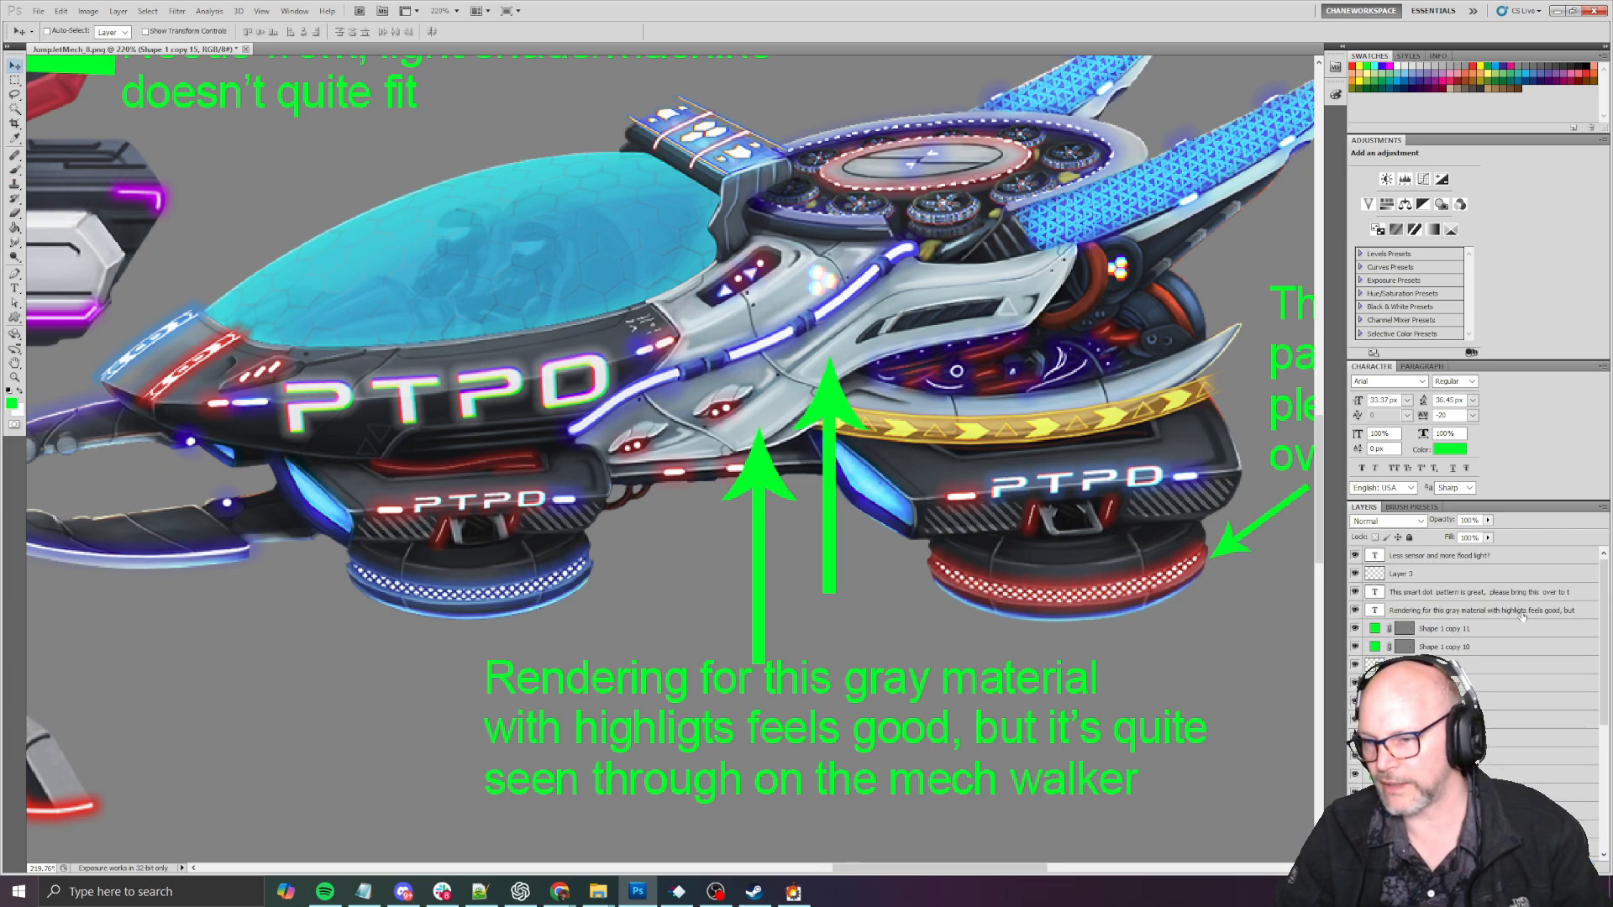
{"action": "left_click", "coordinate": [1443, 577]}
{"action": "key", "text": "b"}
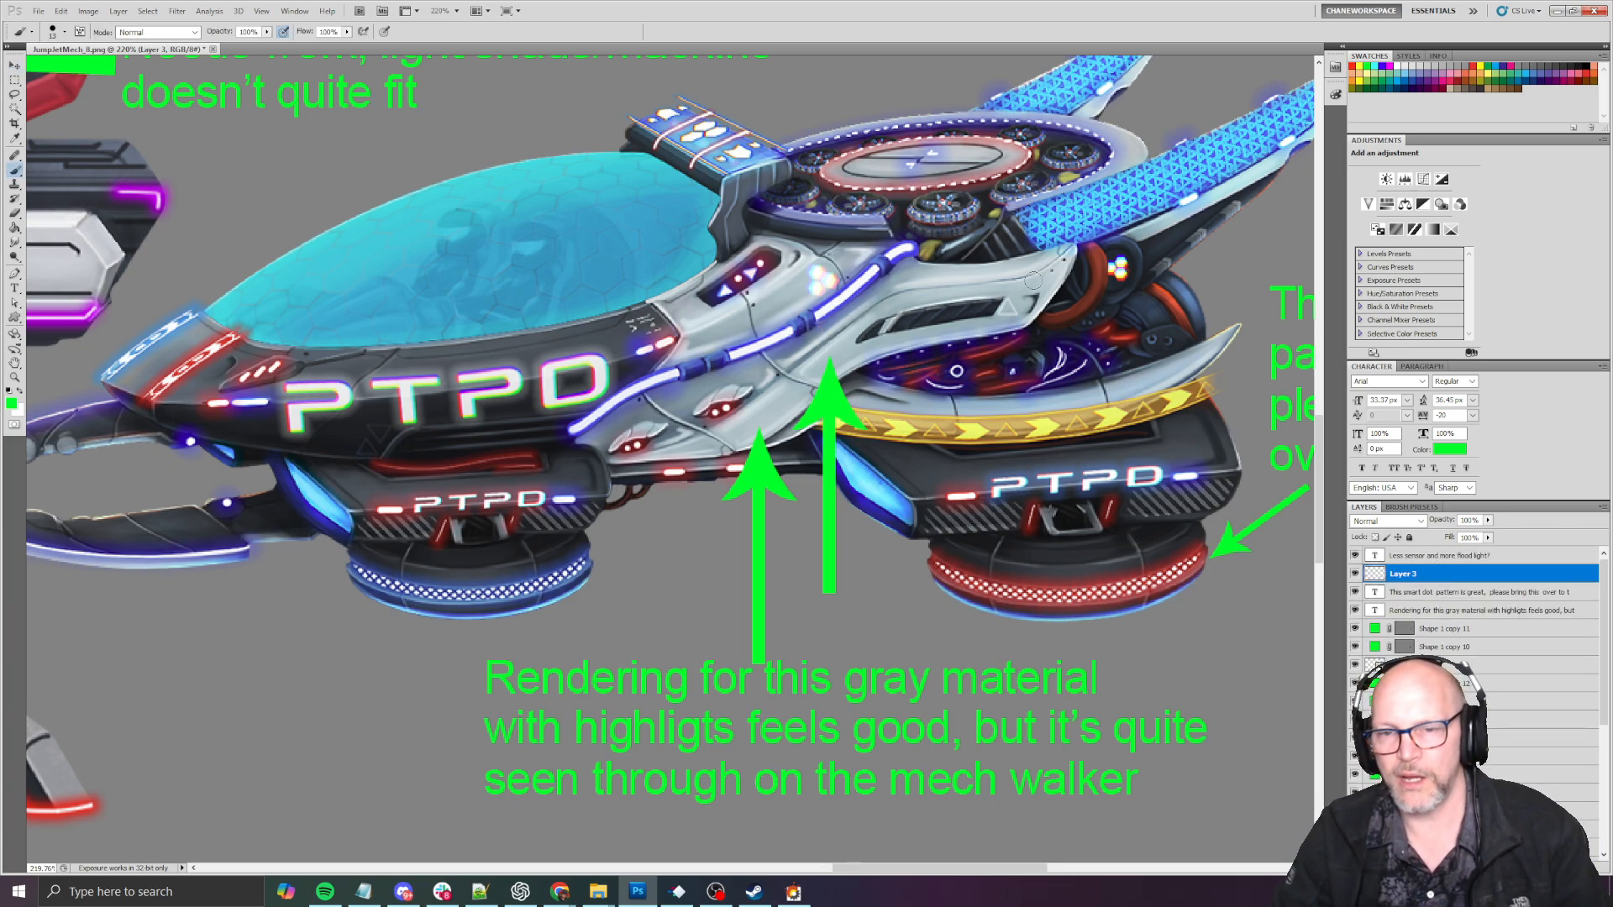
{"action": "mouse_move", "coordinate": [1080, 249]}
{"action": "left_mouse_down"}
{"action": "mouse_move", "coordinate": [1122, 234]}
{"action": "mouse_move", "coordinate": [1209, 319]}
{"action": "mouse_move", "coordinate": [1034, 382]}
{"action": "mouse_move", "coordinate": [899, 370]}
{"action": "mouse_move", "coordinate": [1060, 313]}
{"action": "mouse_move", "coordinate": [1081, 261]}
{"action": "left_mouse_up"}
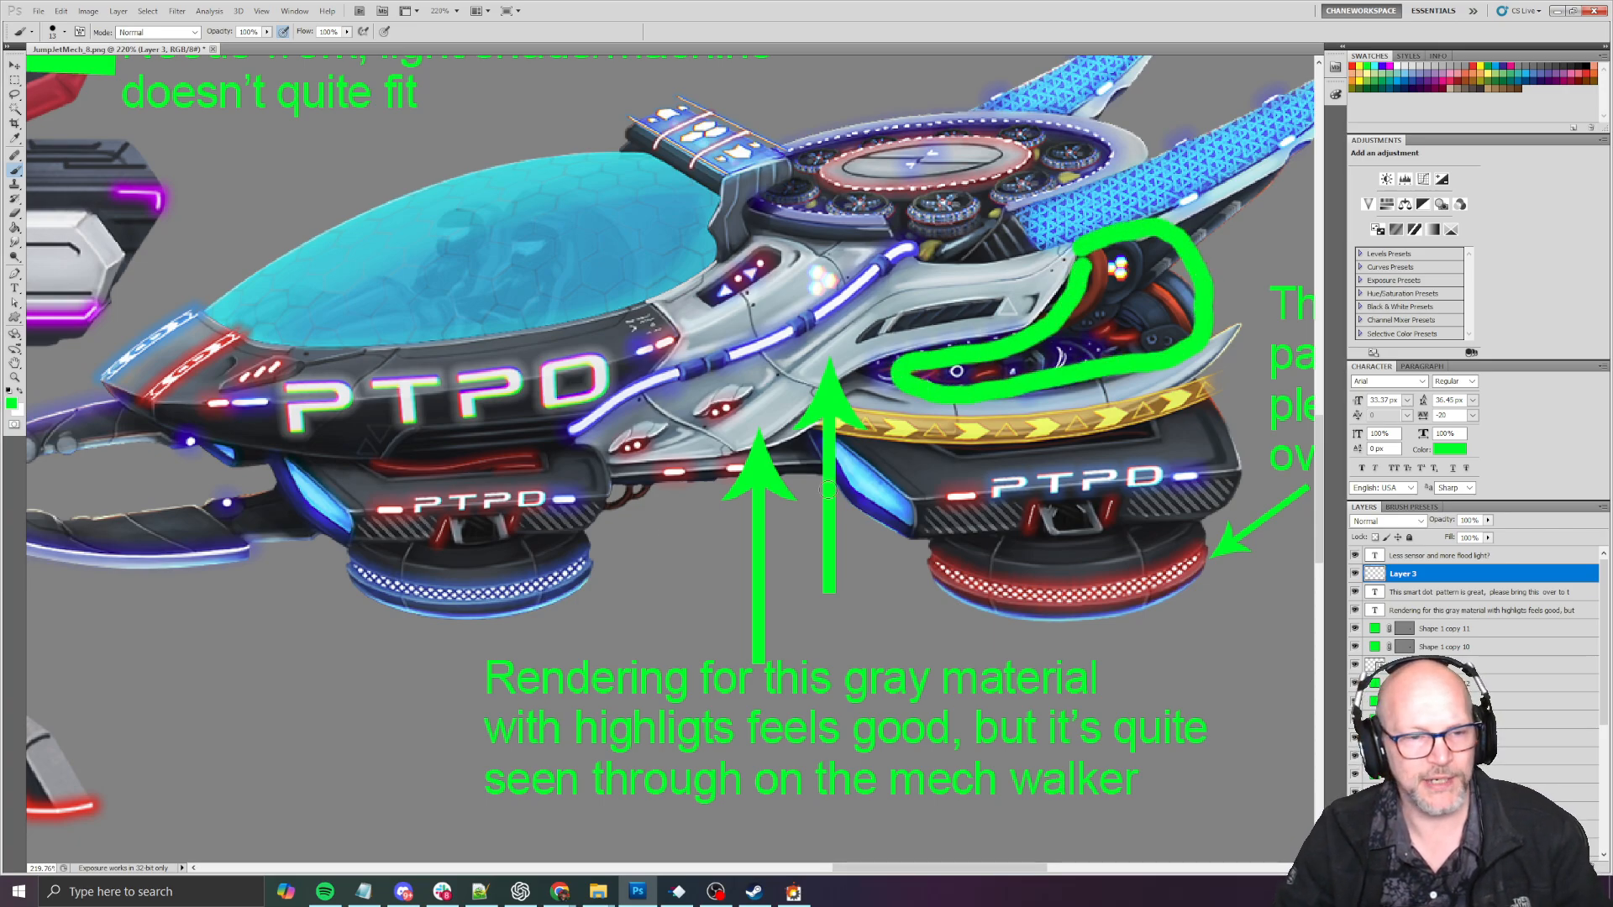
{"action": "key", "text": "ctrl+z"}
- Examine the rendering of the mech's legs, joints and feet below the gun barrels
{"action": "scroll", "coordinate": [664, 527], "scroll_direction": "down", "scroll_amount": 5, "text": "alt"}
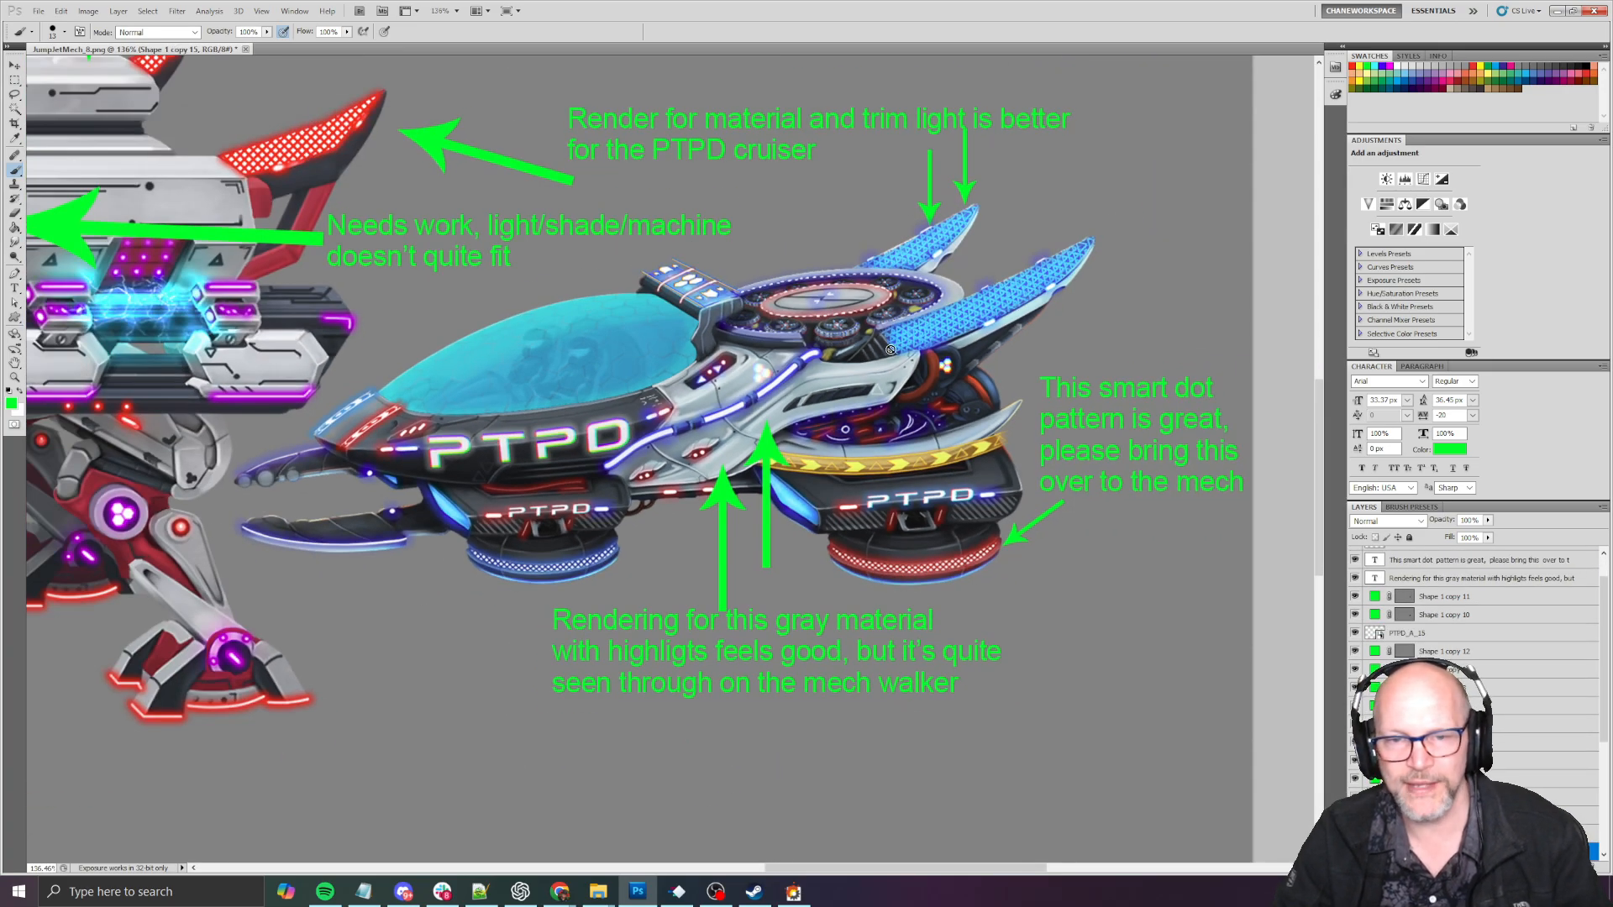
{"action": "left_click_drag", "start_coordinate": [627, 514], "coordinate": [1183, 623]}
{"action": "left_click_drag", "start_coordinate": [820, 584], "coordinate": [875, 612]}
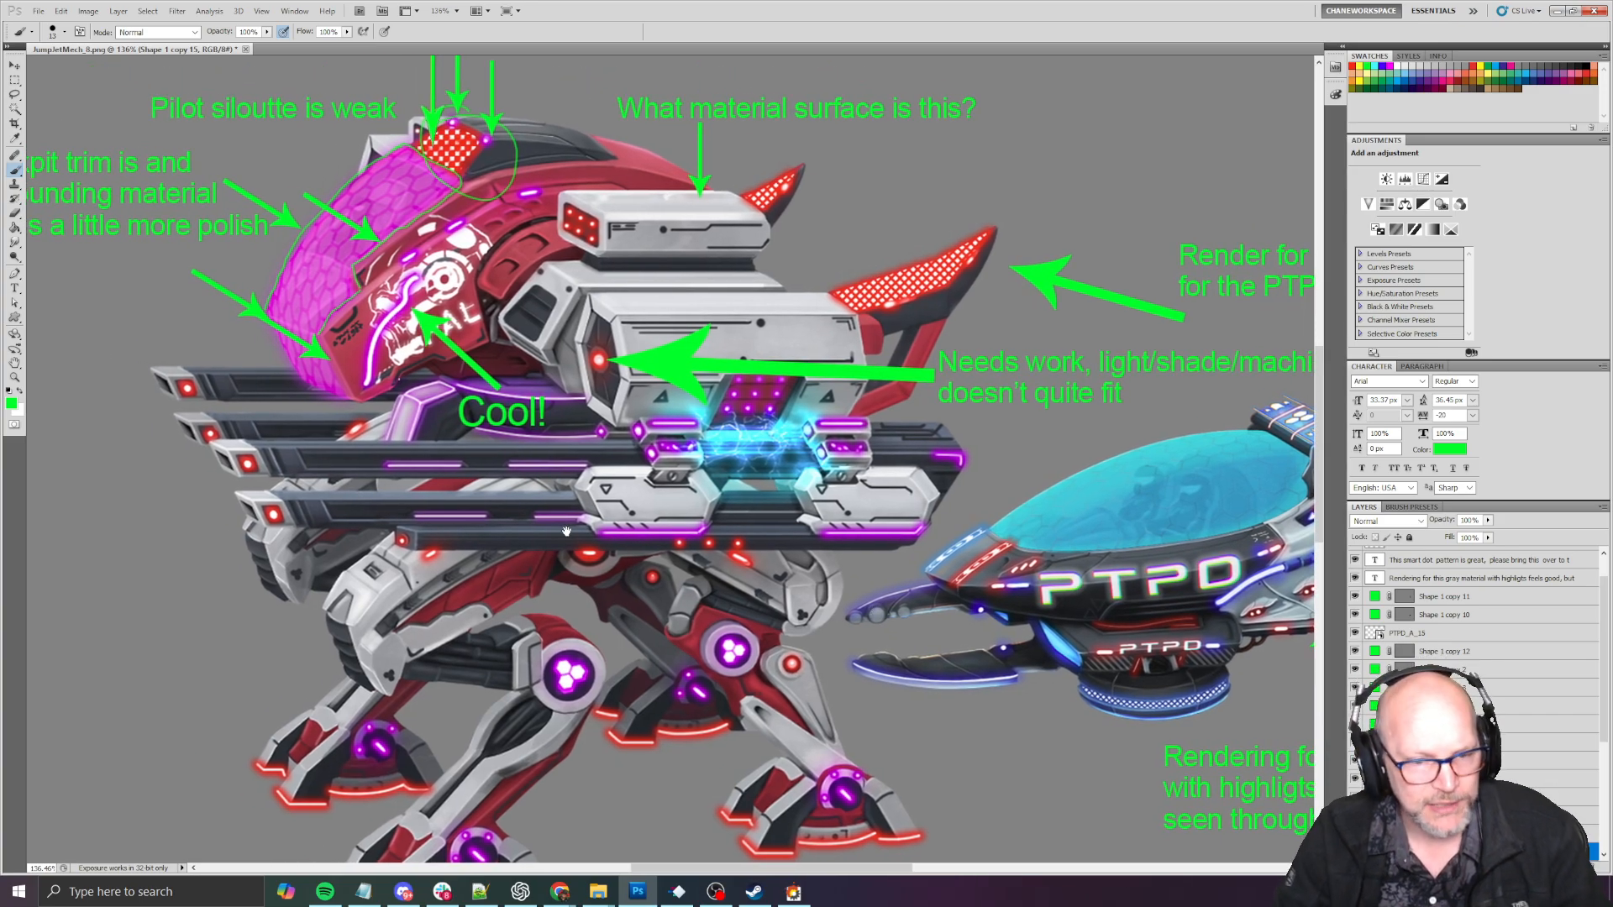
{"action": "left_click_drag", "start_coordinate": [567, 531], "coordinate": [648, 526]}
{"action": "scroll", "coordinate": [525, 363], "scroll_direction": "up", "scroll_amount": 3, "text": "alt"}
{"action": "left_click_drag", "start_coordinate": [756, 567], "coordinate": [672, 627]}
{"action": "left_click_drag", "start_coordinate": [564, 700], "coordinate": [662, 329]}
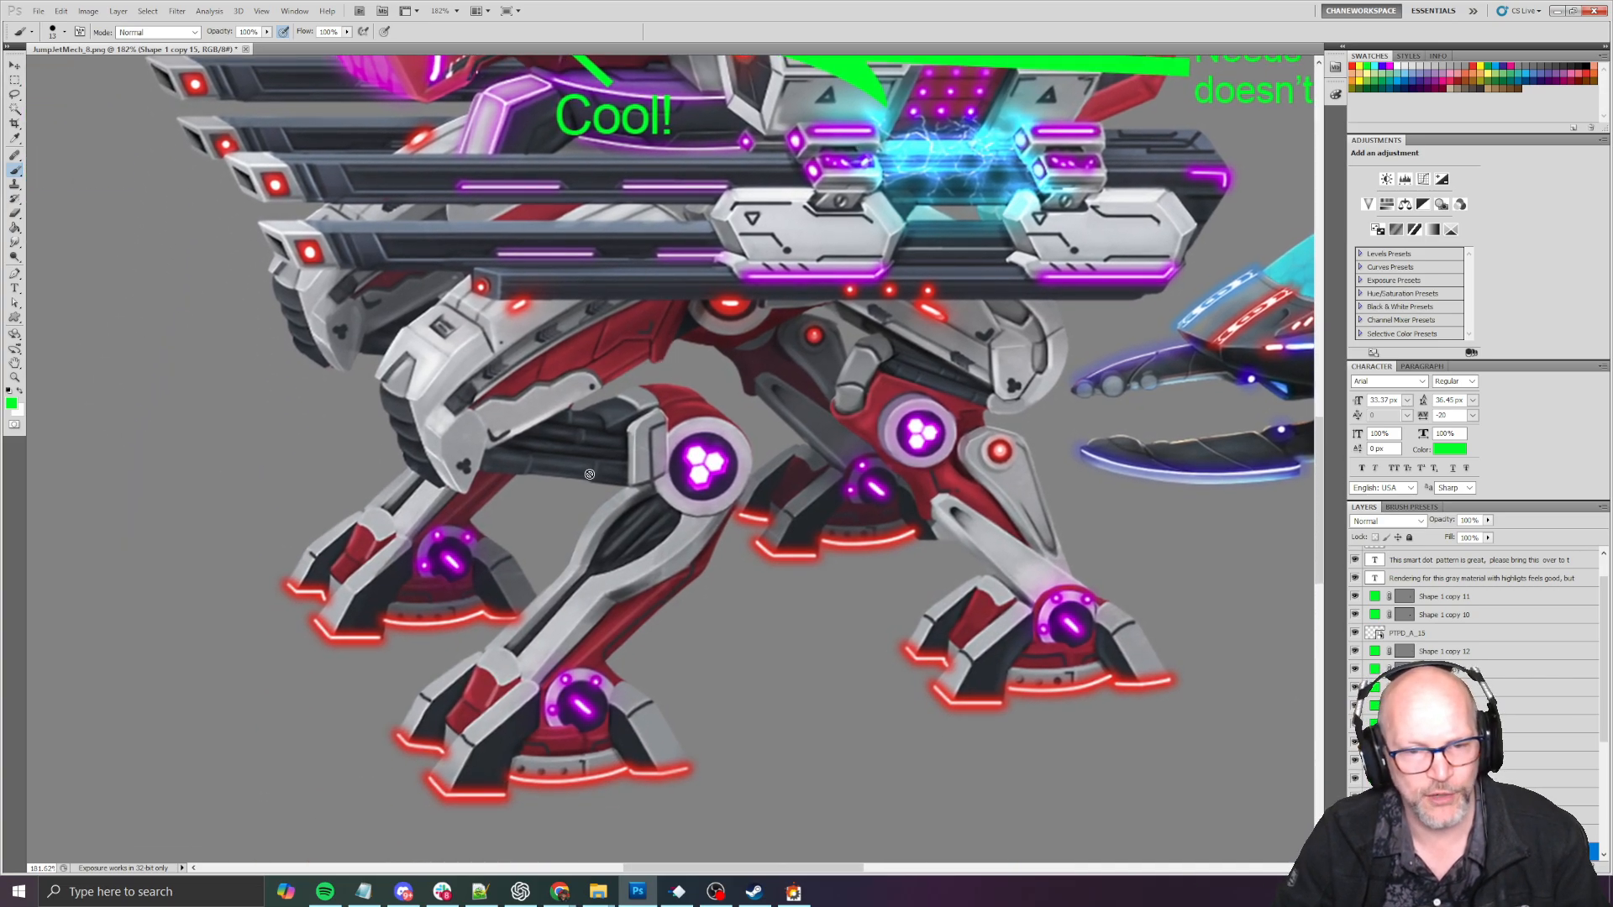
{"action": "scroll", "coordinate": [590, 475], "scroll_direction": "up", "scroll_amount": 5, "text": "alt"}
{"action": "scroll", "coordinate": [689, 473], "scroll_direction": "down", "scroll_amount": 5, "text": "alt"}
{"action": "left_click_drag", "start_coordinate": [740, 413], "coordinate": [600, 559]}
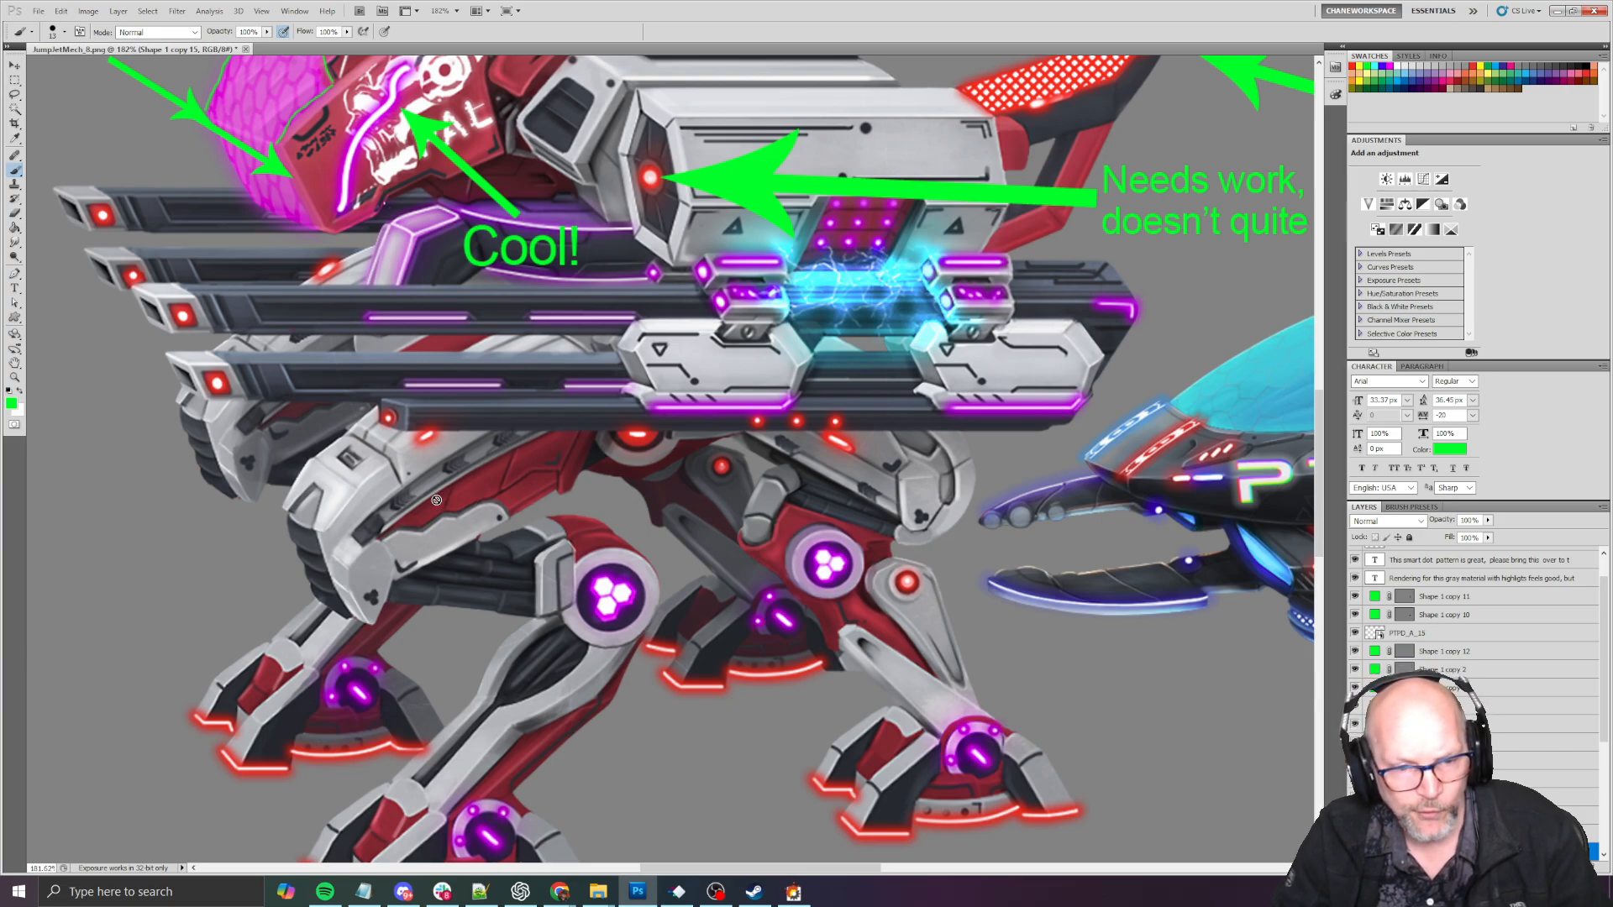
{"action": "left_click_drag", "start_coordinate": [804, 646], "coordinate": [676, 422]}
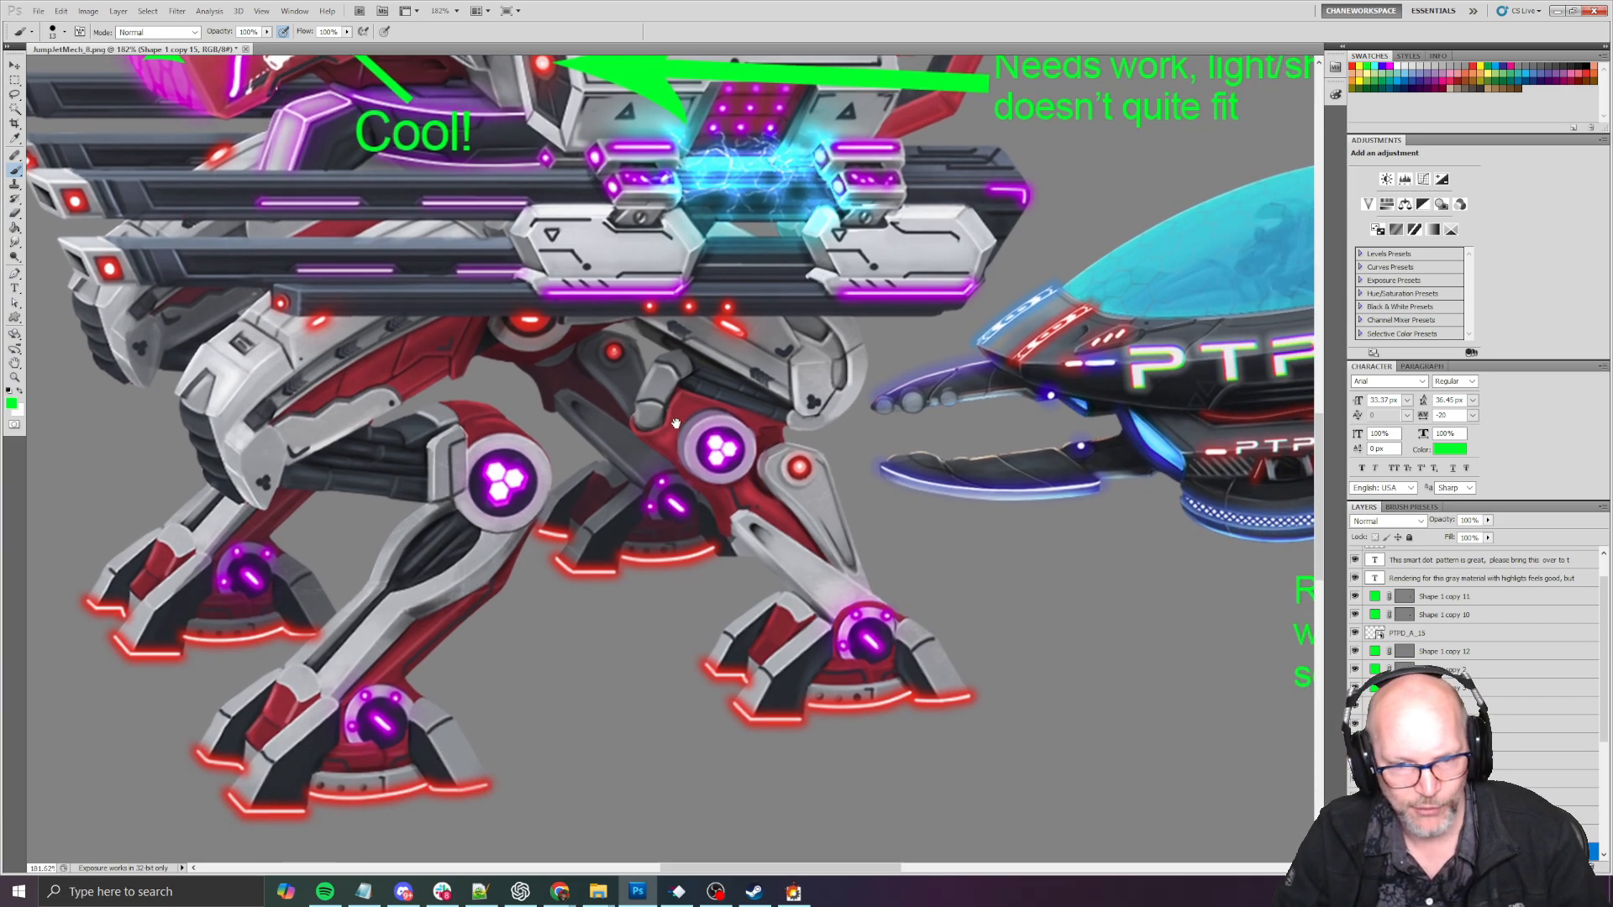
{"action": "left_click_drag", "start_coordinate": [661, 517], "coordinate": [758, 696]}
{"action": "left_click_drag", "start_coordinate": [756, 88], "coordinate": [715, 202]}
- Review the mech's gray body around the red light and its feedback note alongside the PTPD cruiser
{"action": "scroll", "coordinate": [746, 291], "scroll_direction": "down", "scroll_amount": 2, "text": "alt"}
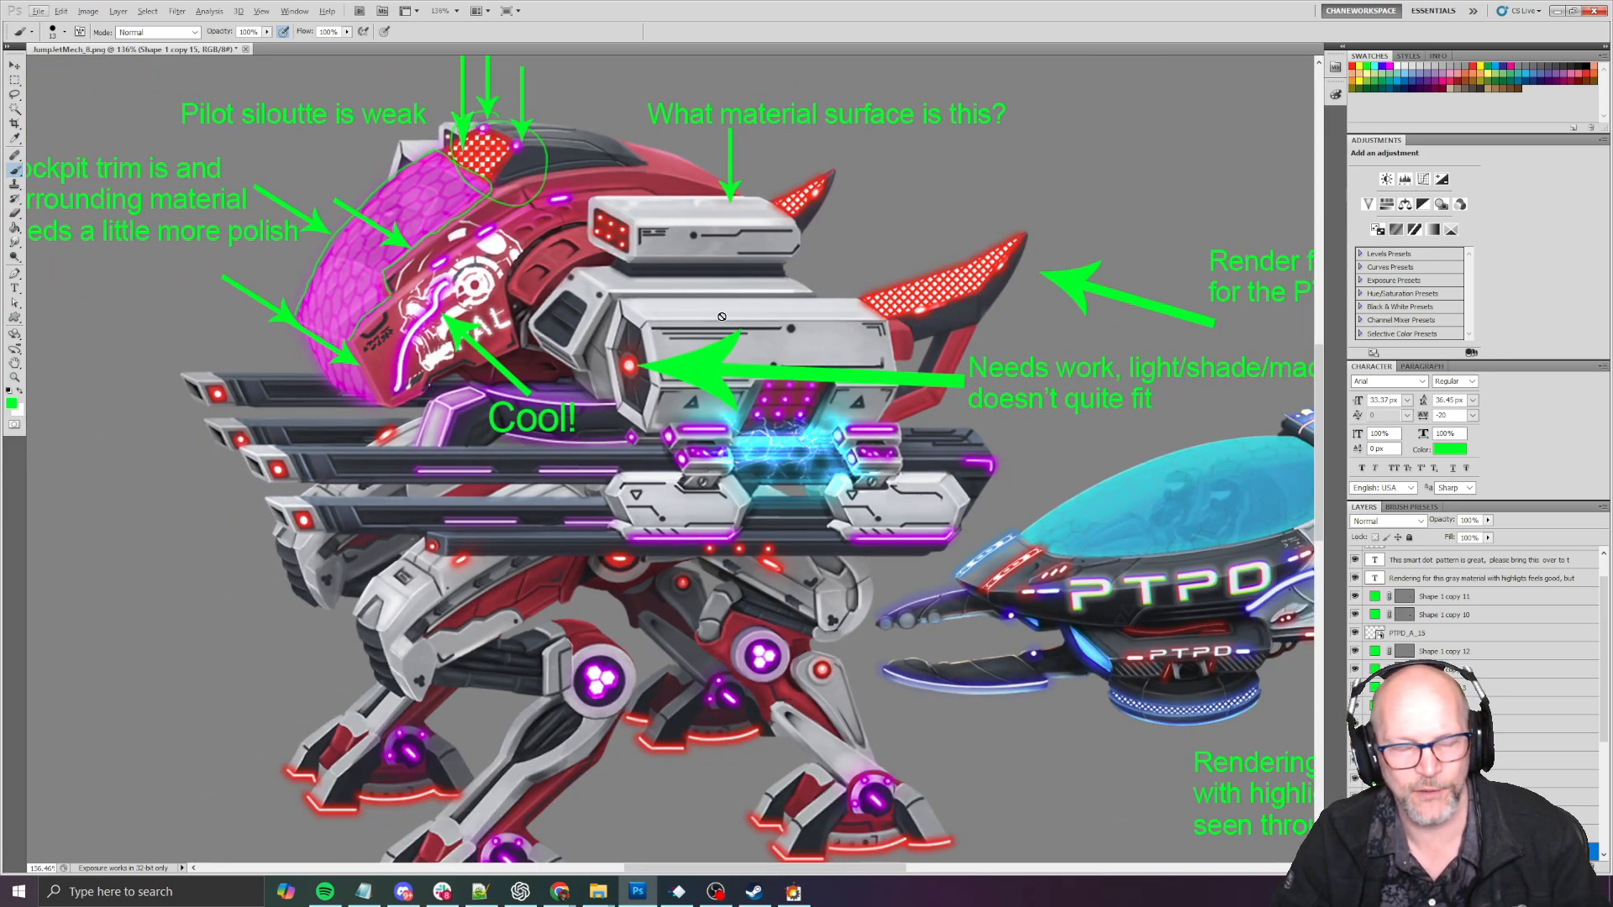
{"action": "scroll", "coordinate": [673, 413], "scroll_direction": "down", "scroll_amount": 2, "text": "alt"}
{"action": "left_click_drag", "start_coordinate": [843, 402], "coordinate": [623, 423]}
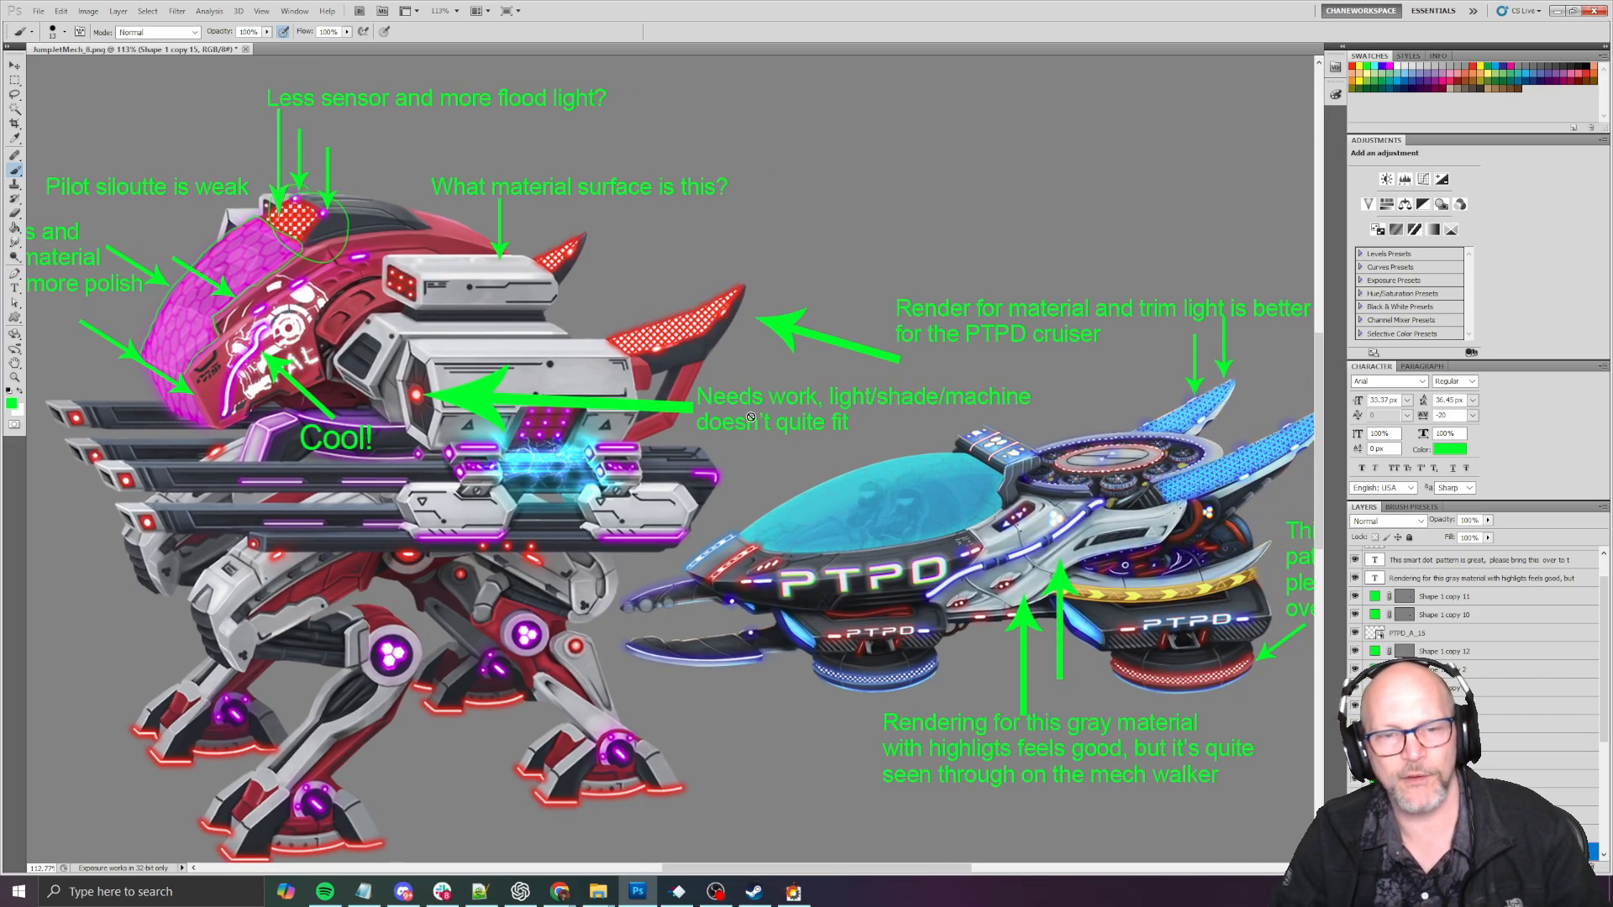
{"action": "scroll", "coordinate": [517, 432], "scroll_direction": "up", "scroll_amount": 3, "text": "alt"}
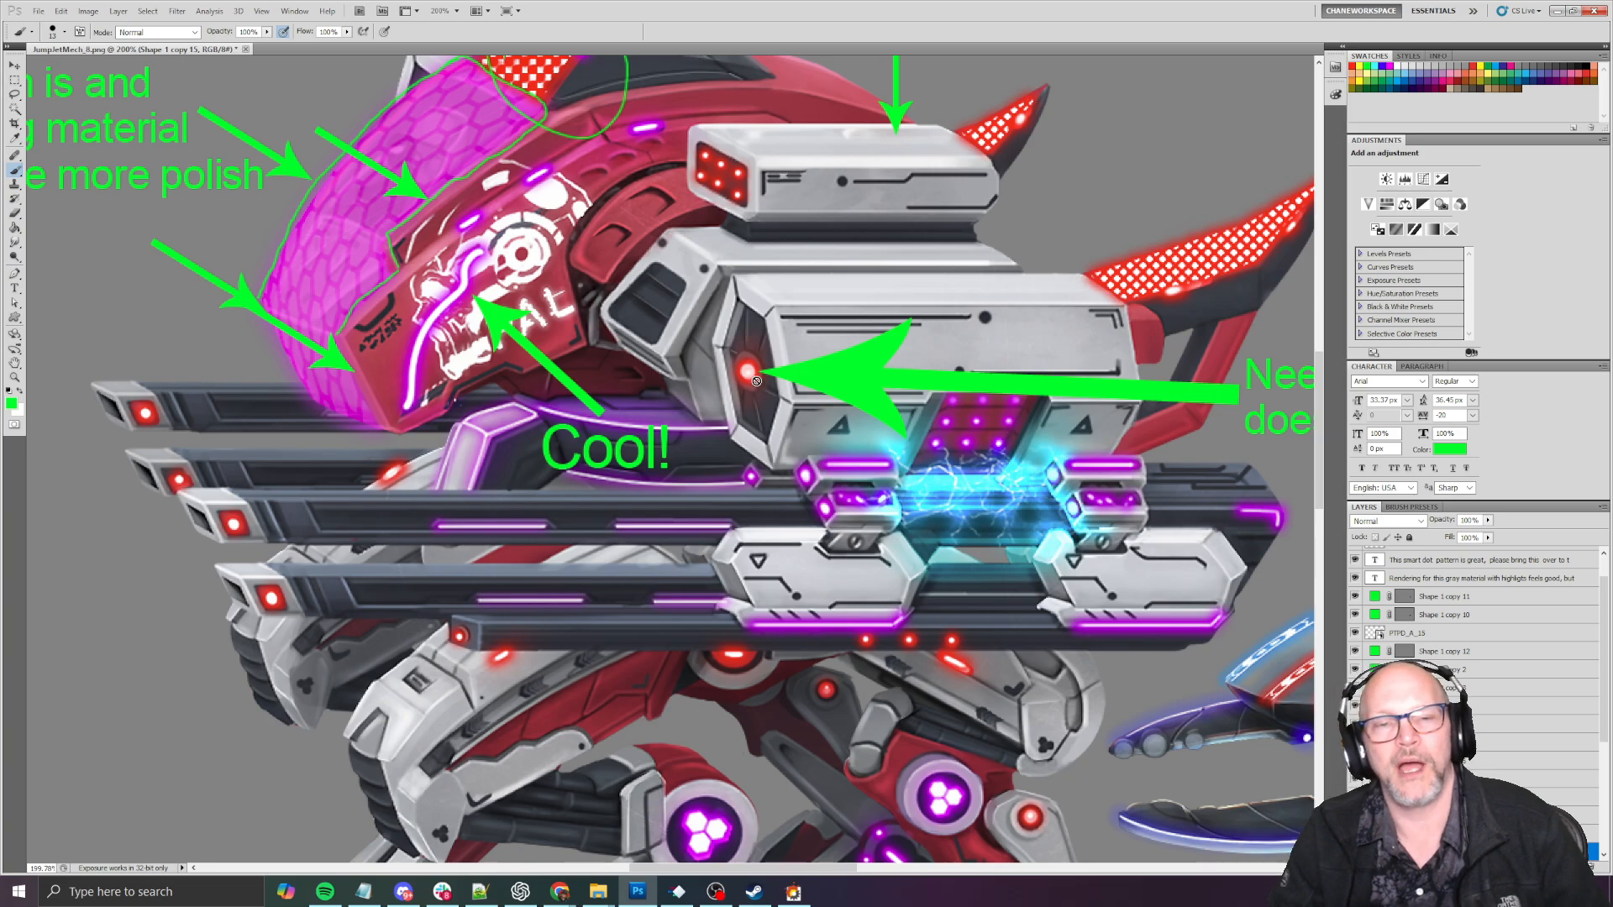
{"action": "scroll", "coordinate": [759, 382], "scroll_direction": "down", "scroll_amount": 2, "text": "alt"}
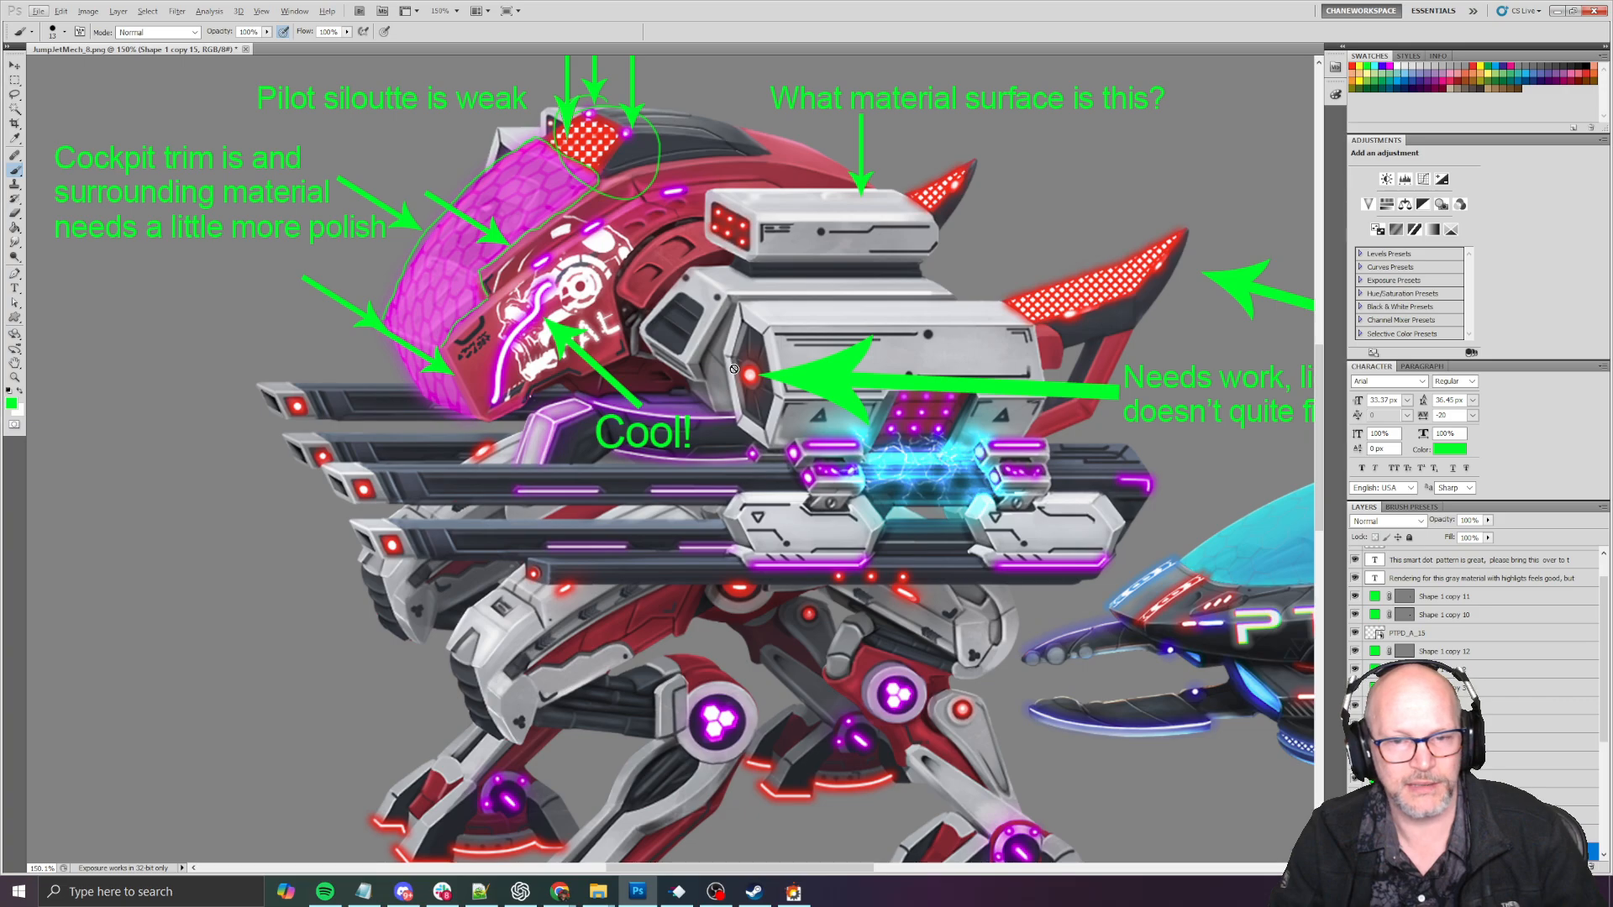
{"action": "scroll", "coordinate": [754, 375], "scroll_direction": "up", "scroll_amount": 2, "text": "alt"}
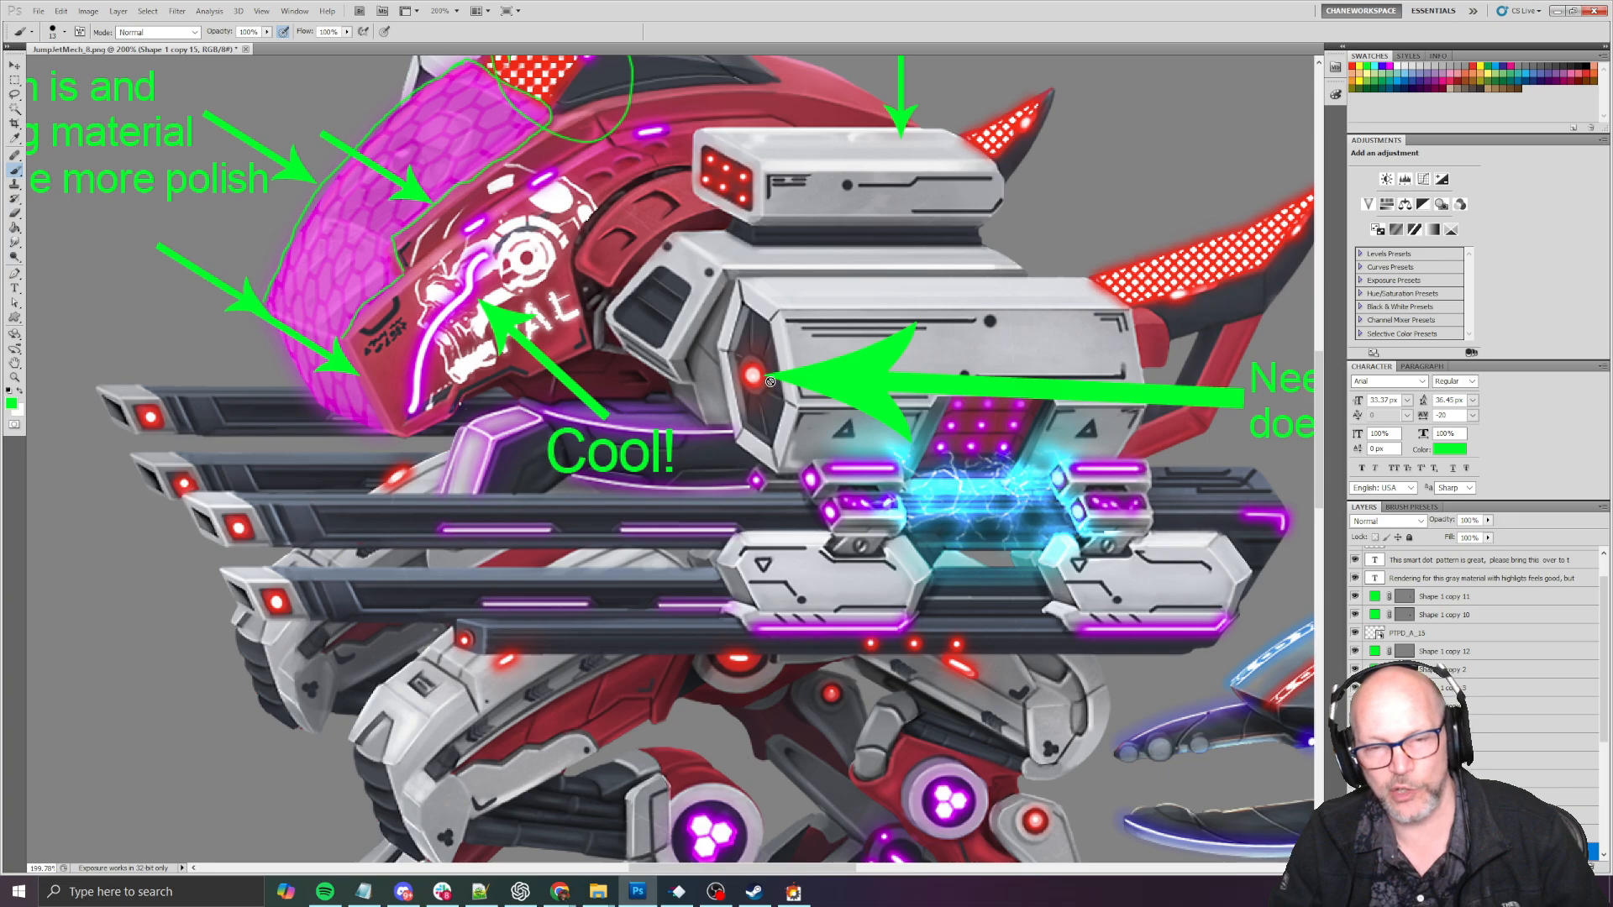
{"action": "scroll", "coordinate": [766, 370], "scroll_direction": "down", "scroll_amount": 2, "text": "alt"}
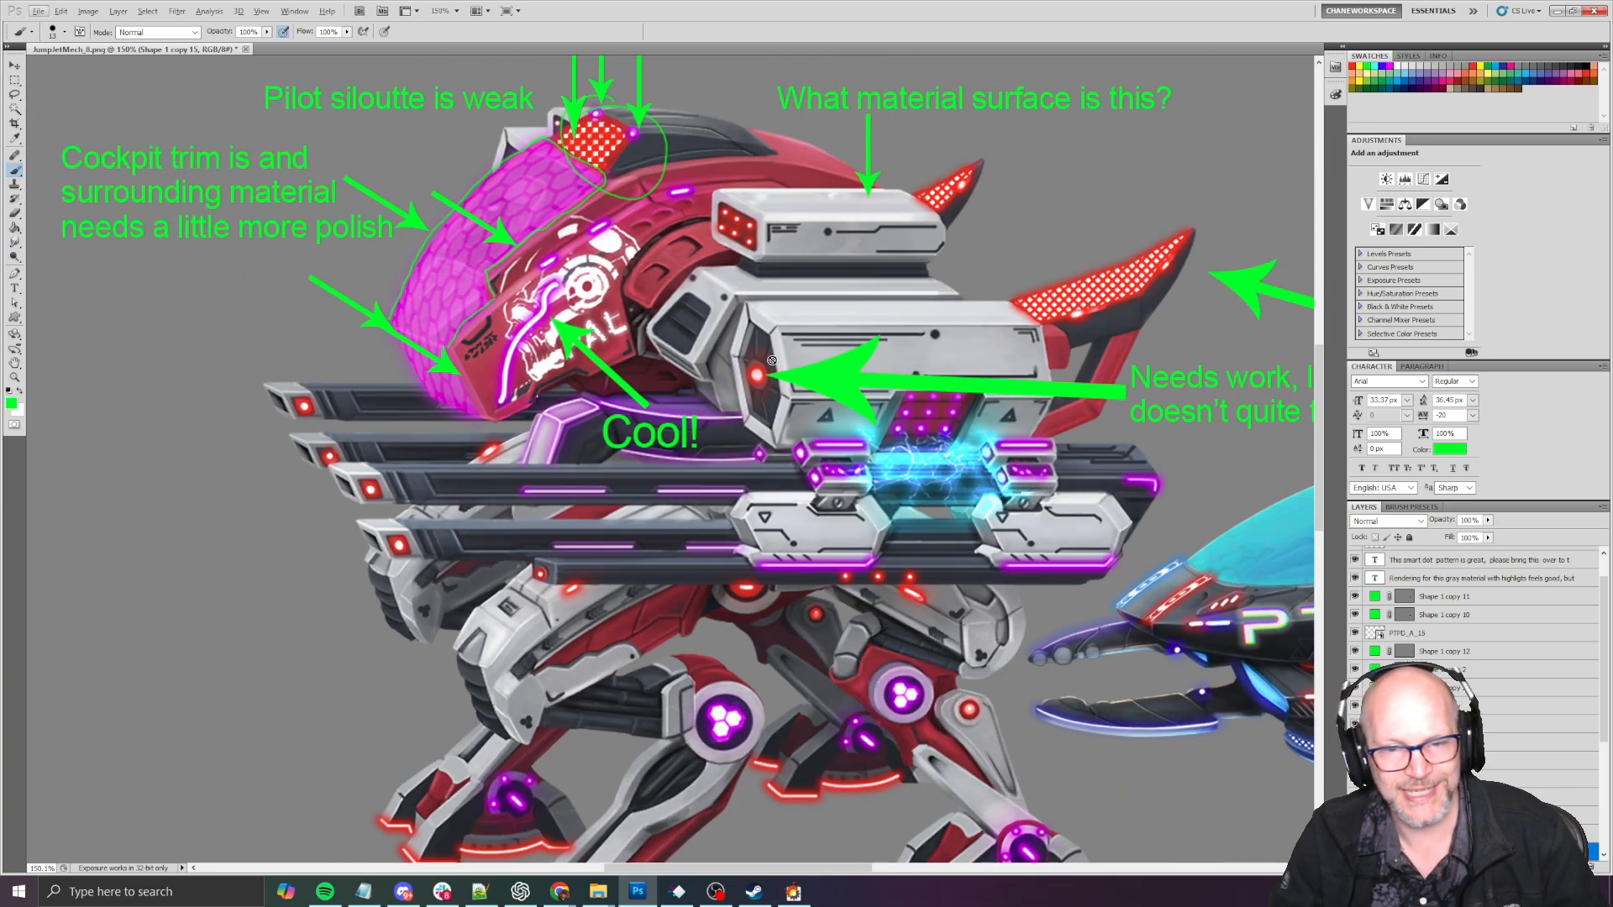
{"action": "scroll", "coordinate": [772, 360], "scroll_direction": "down", "scroll_amount": 3, "text": "alt"}
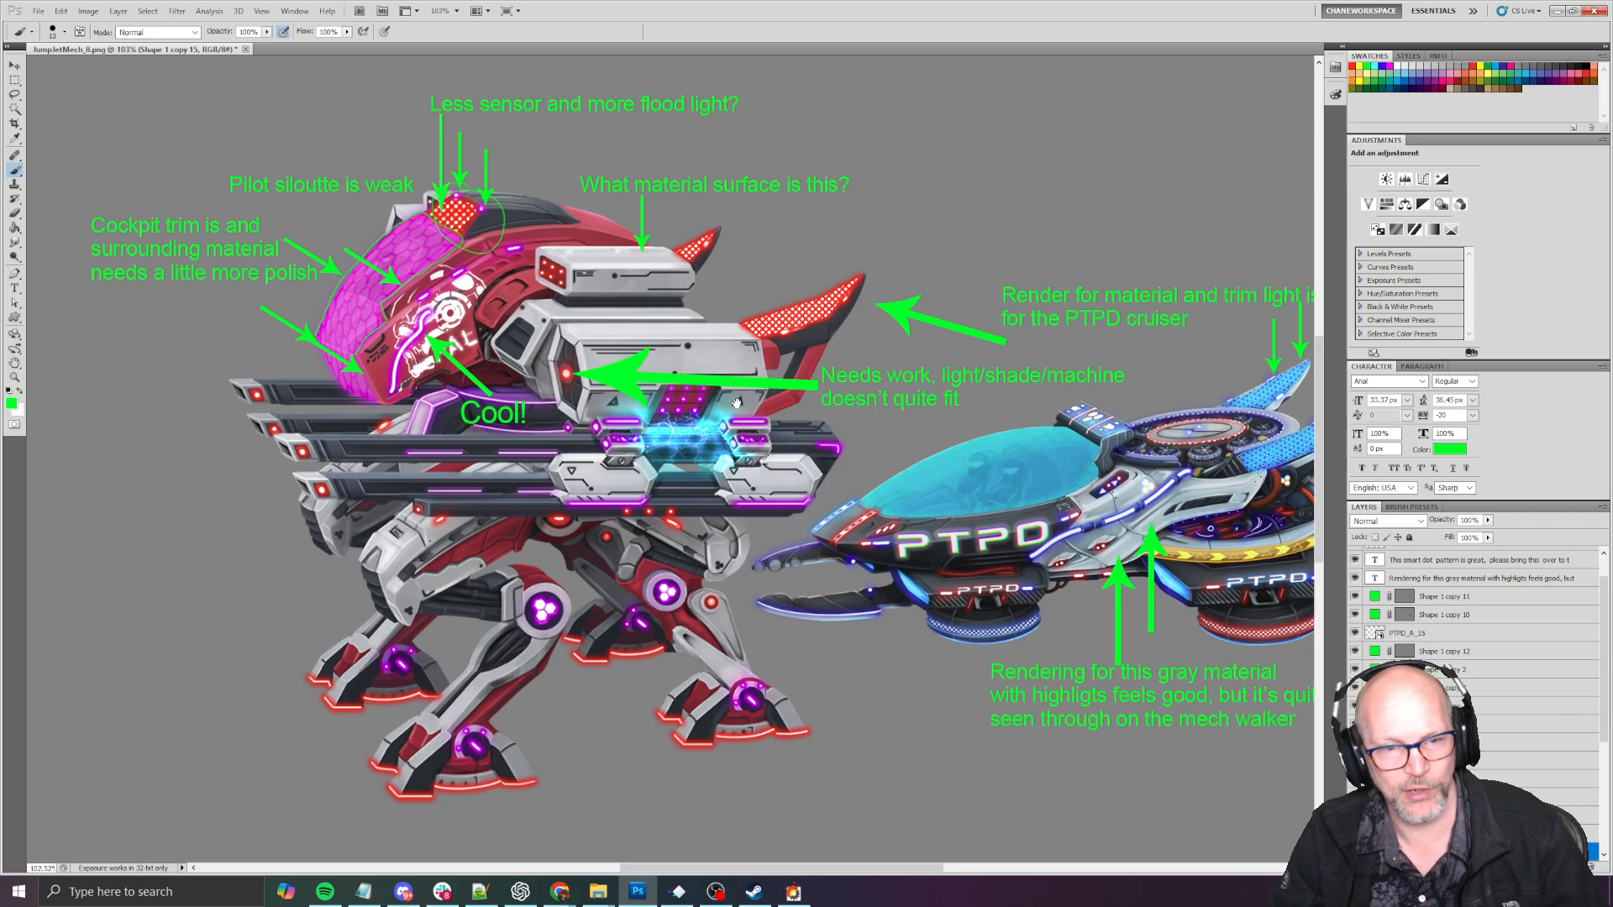
{"action": "scroll", "coordinate": [737, 403], "scroll_direction": "up", "scroll_amount": 1, "text": "alt"}
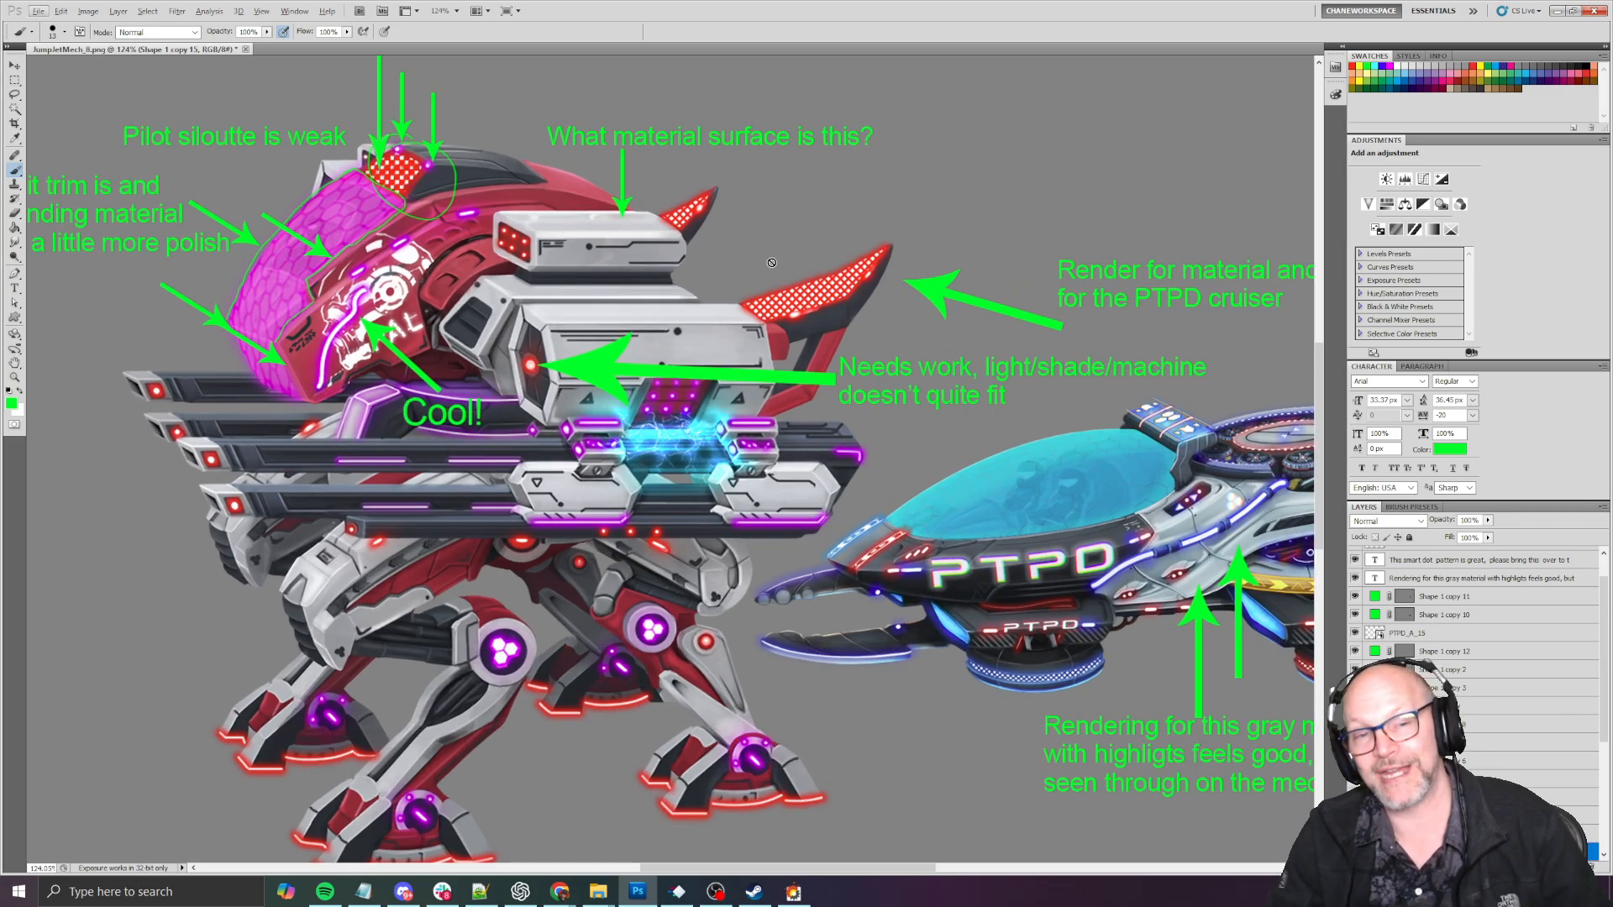
{"action": "scroll", "coordinate": [772, 262], "scroll_direction": "down", "scroll_amount": 1, "text": "alt"}
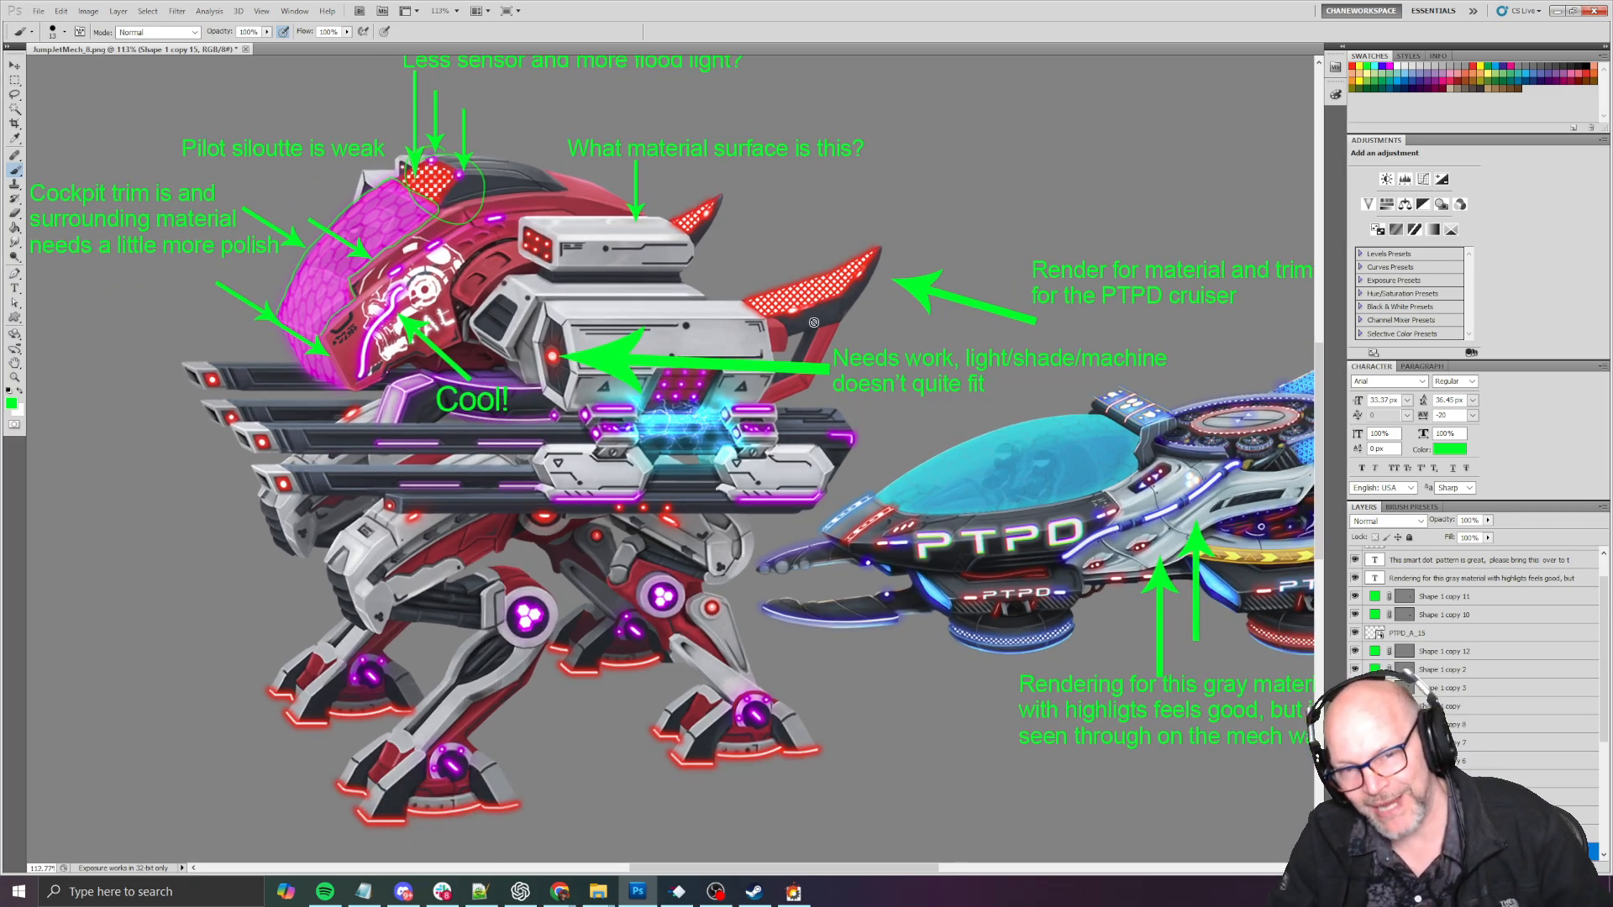
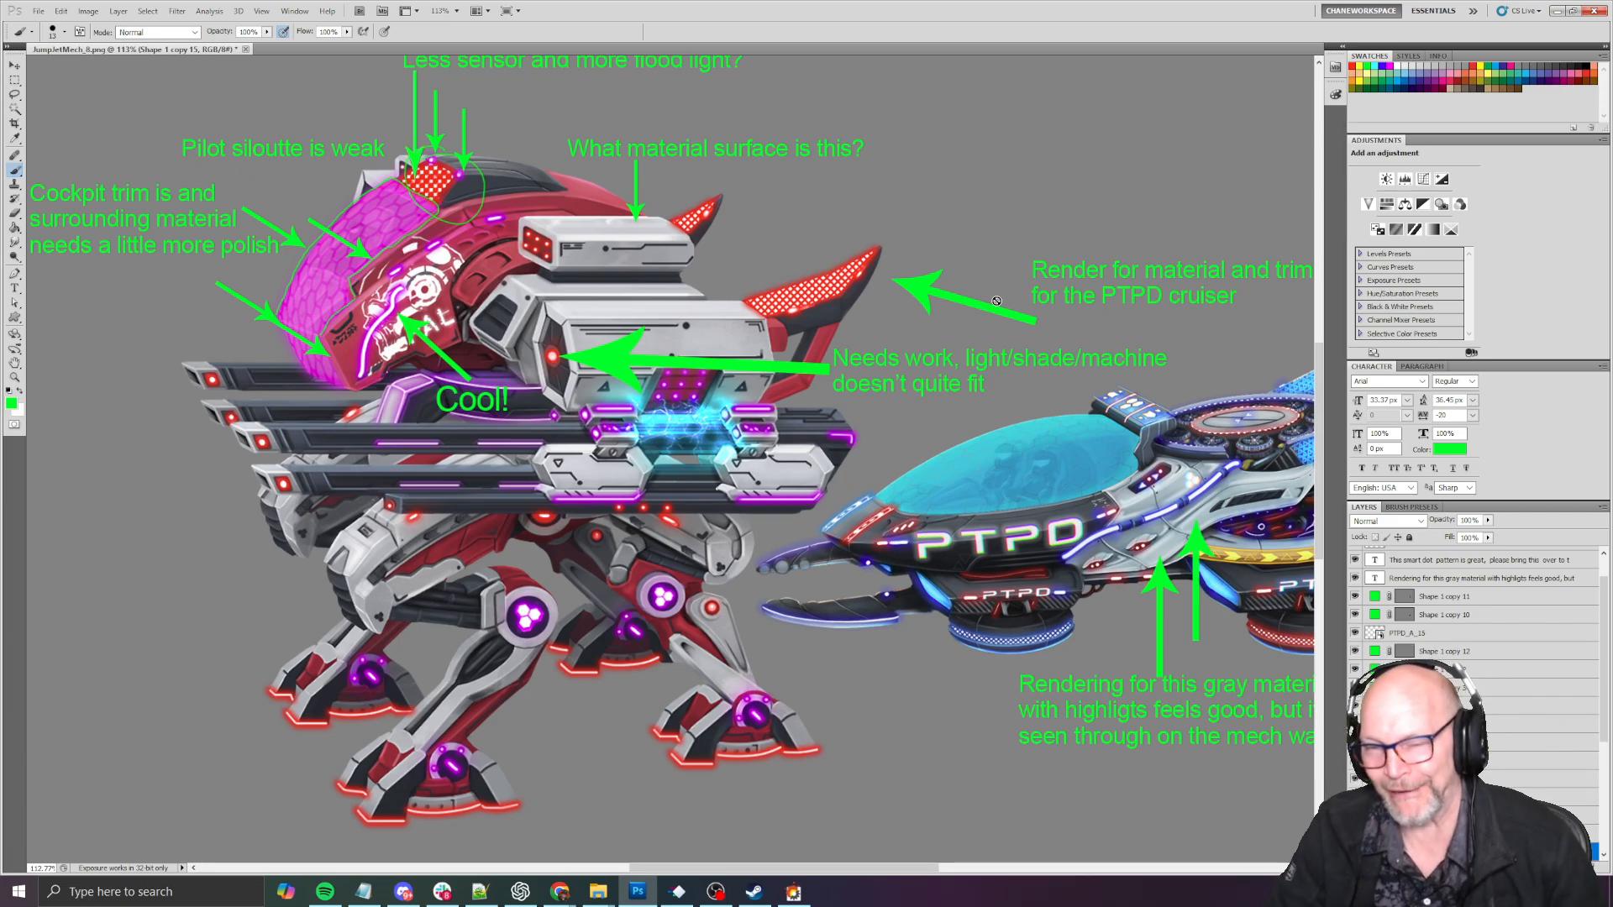
- Compare the PTPD cruiser's material rendering, trim lights and blue patterned fins with the mech's gray body and red fins
{"action": "left_click_drag", "start_coordinate": [999, 296], "coordinate": [845, 288]}
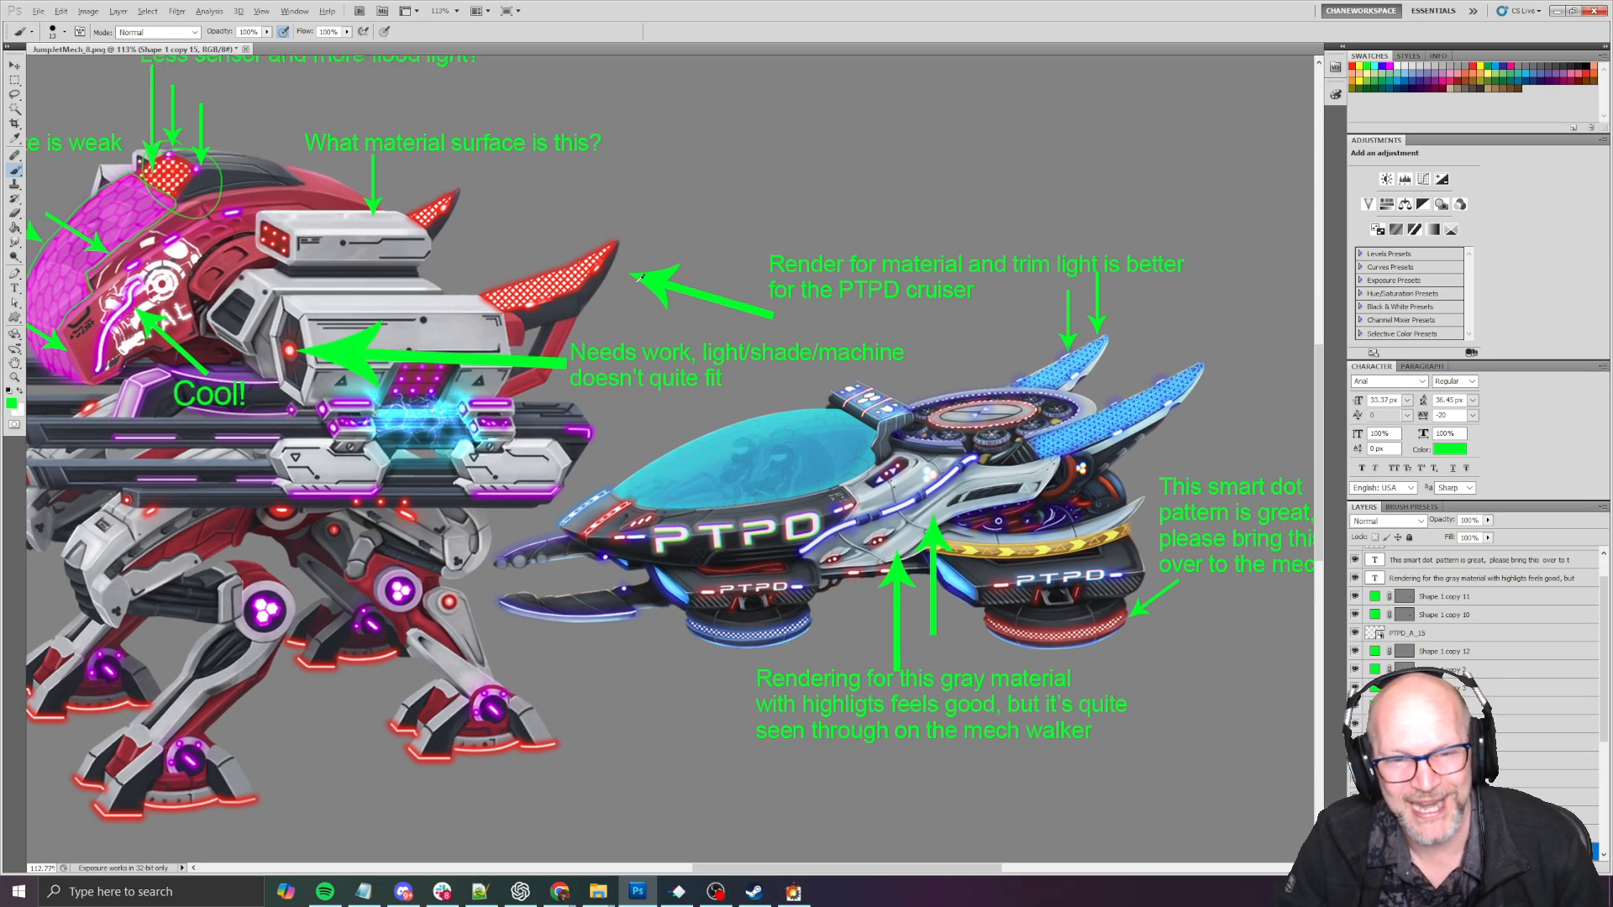
{"action": "key", "text": "alt"}
{"action": "scroll", "coordinate": [577, 291], "scroll_direction": "up", "scroll_amount": 4, "text": "alt"}
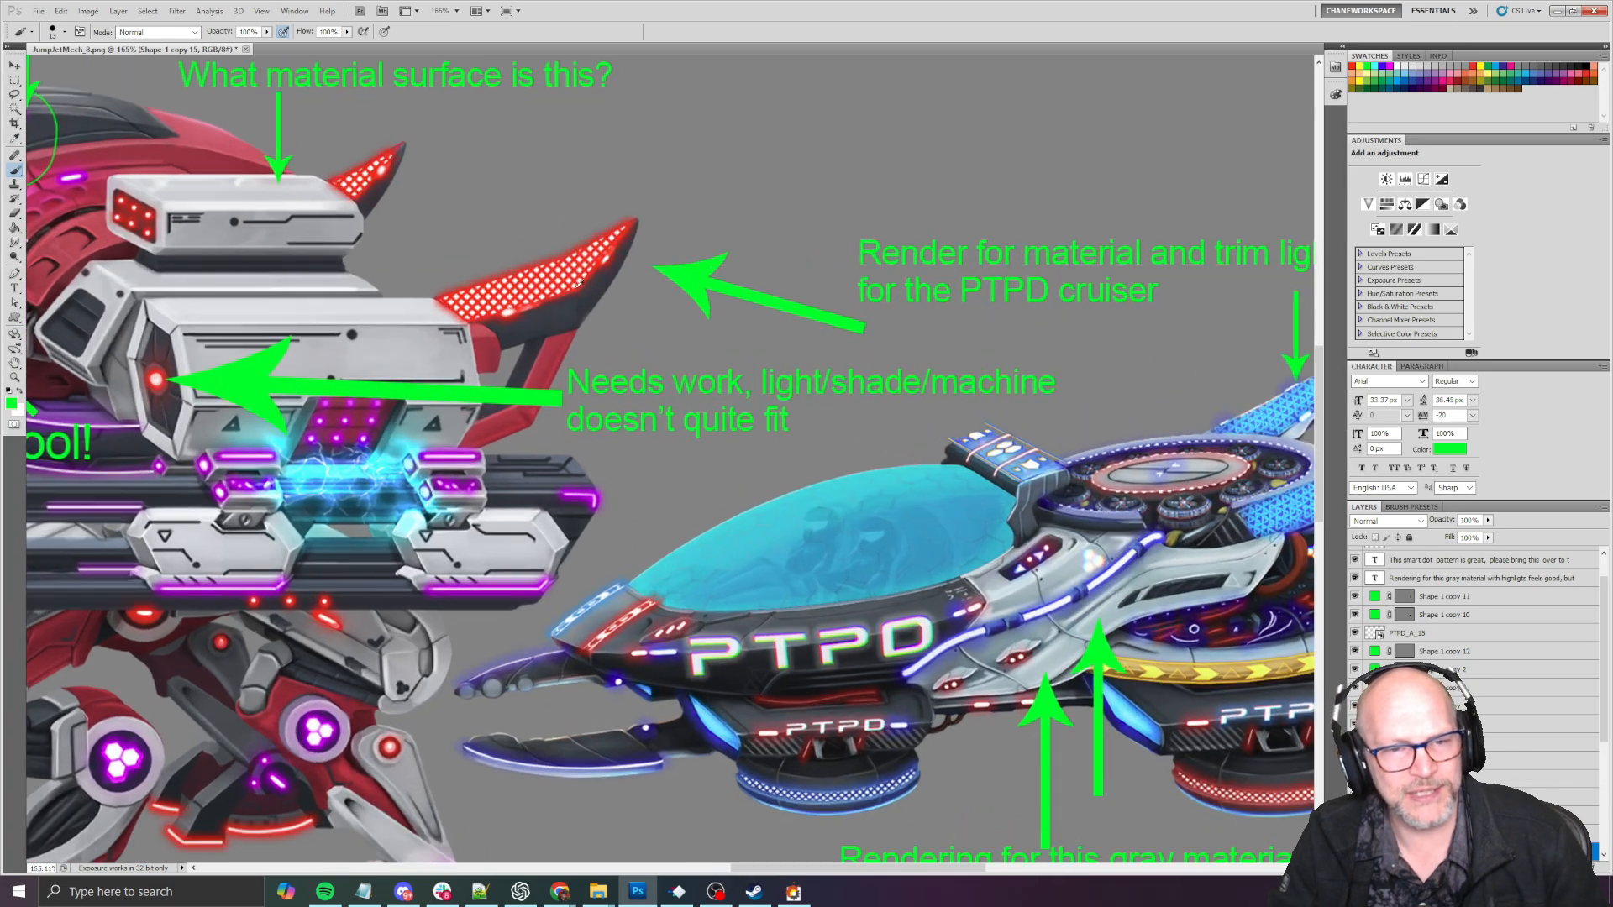
{"action": "left_click_drag", "start_coordinate": [523, 258], "coordinate": [744, 353]}
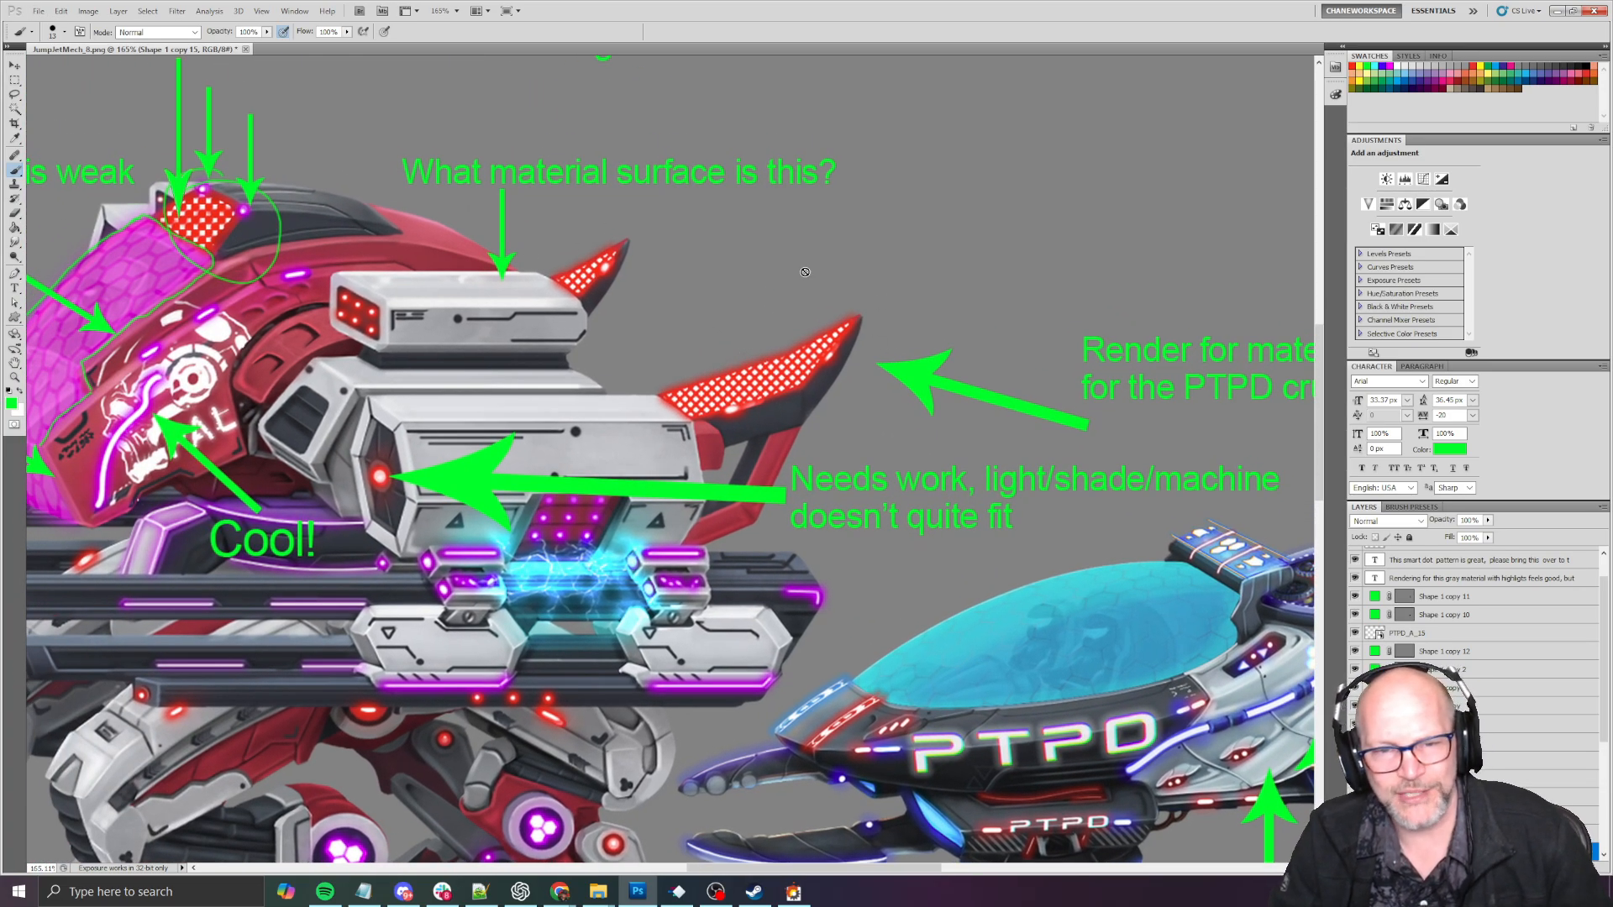
{"action": "left_click_drag", "start_coordinate": [1234, 631], "coordinate": [742, 372]}
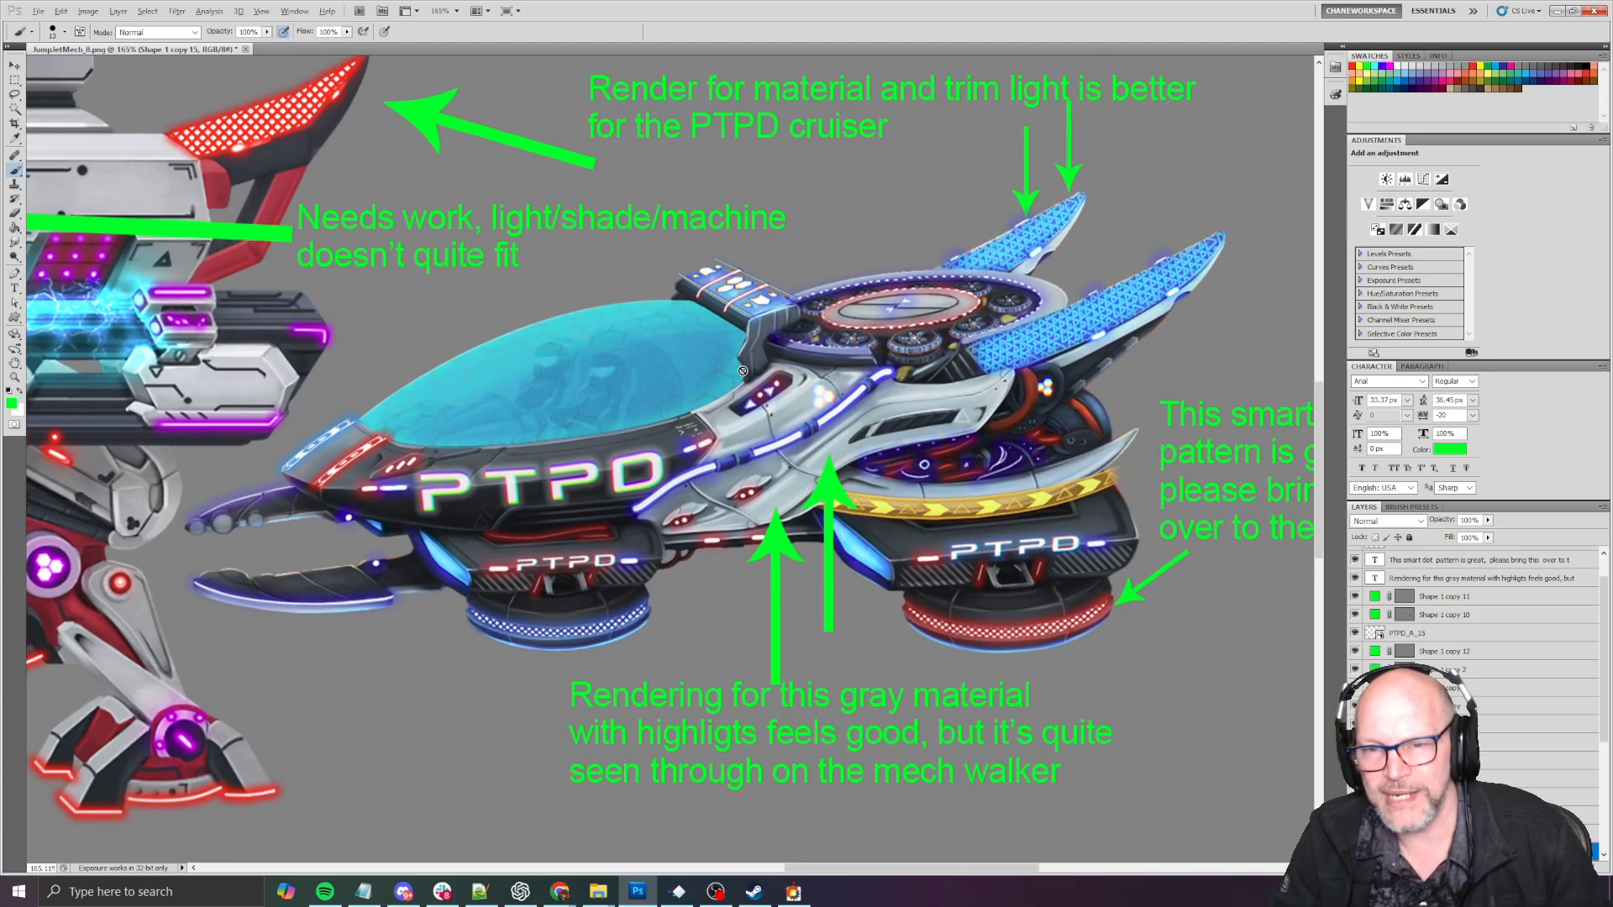
{"action": "scroll", "coordinate": [742, 372], "scroll_direction": "down", "scroll_amount": 3, "text": "alt"}
{"action": "left_click_drag", "start_coordinate": [861, 254], "coordinate": [840, 318]}
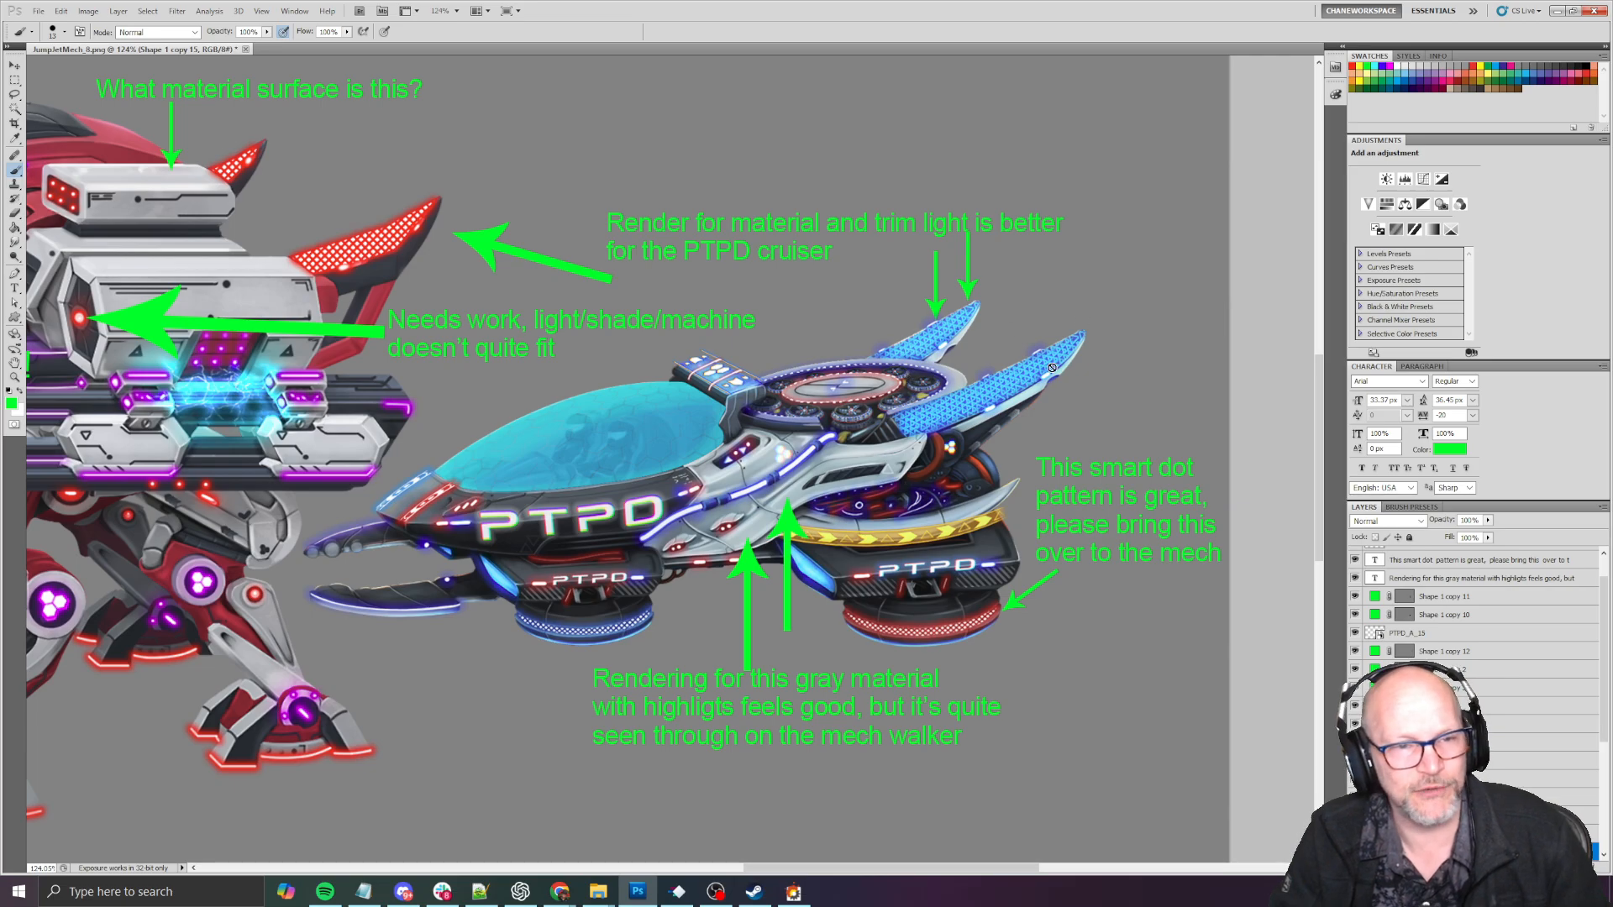
{"action": "left_click_drag", "start_coordinate": [671, 347], "coordinate": [762, 328]}
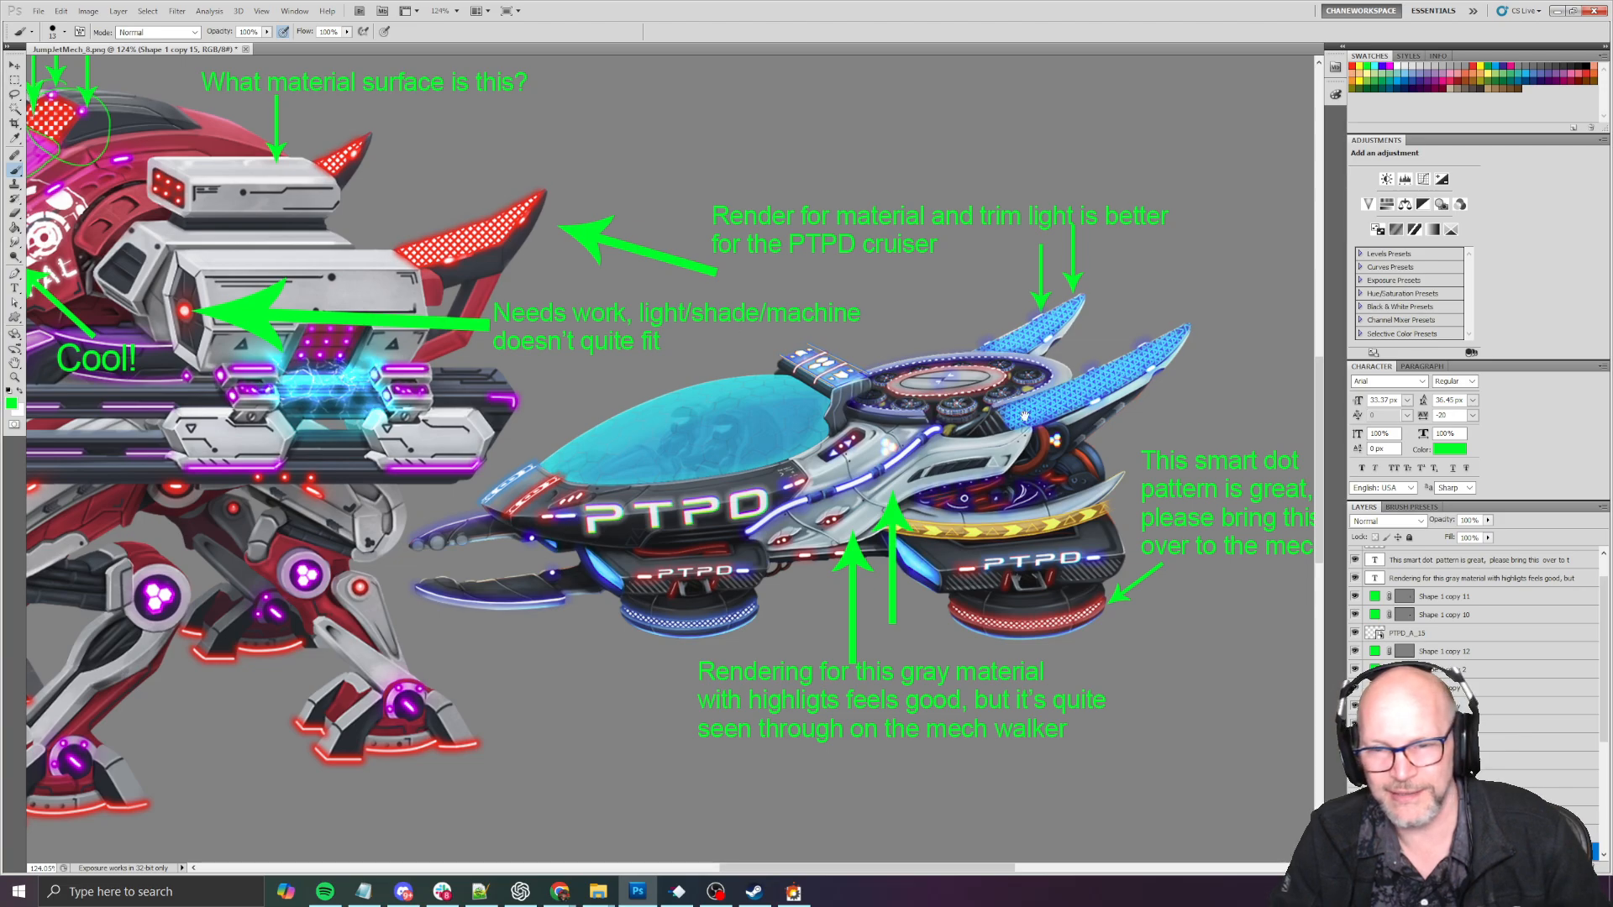
{"action": "left_click_drag", "start_coordinate": [1098, 401], "coordinate": [1033, 426]}
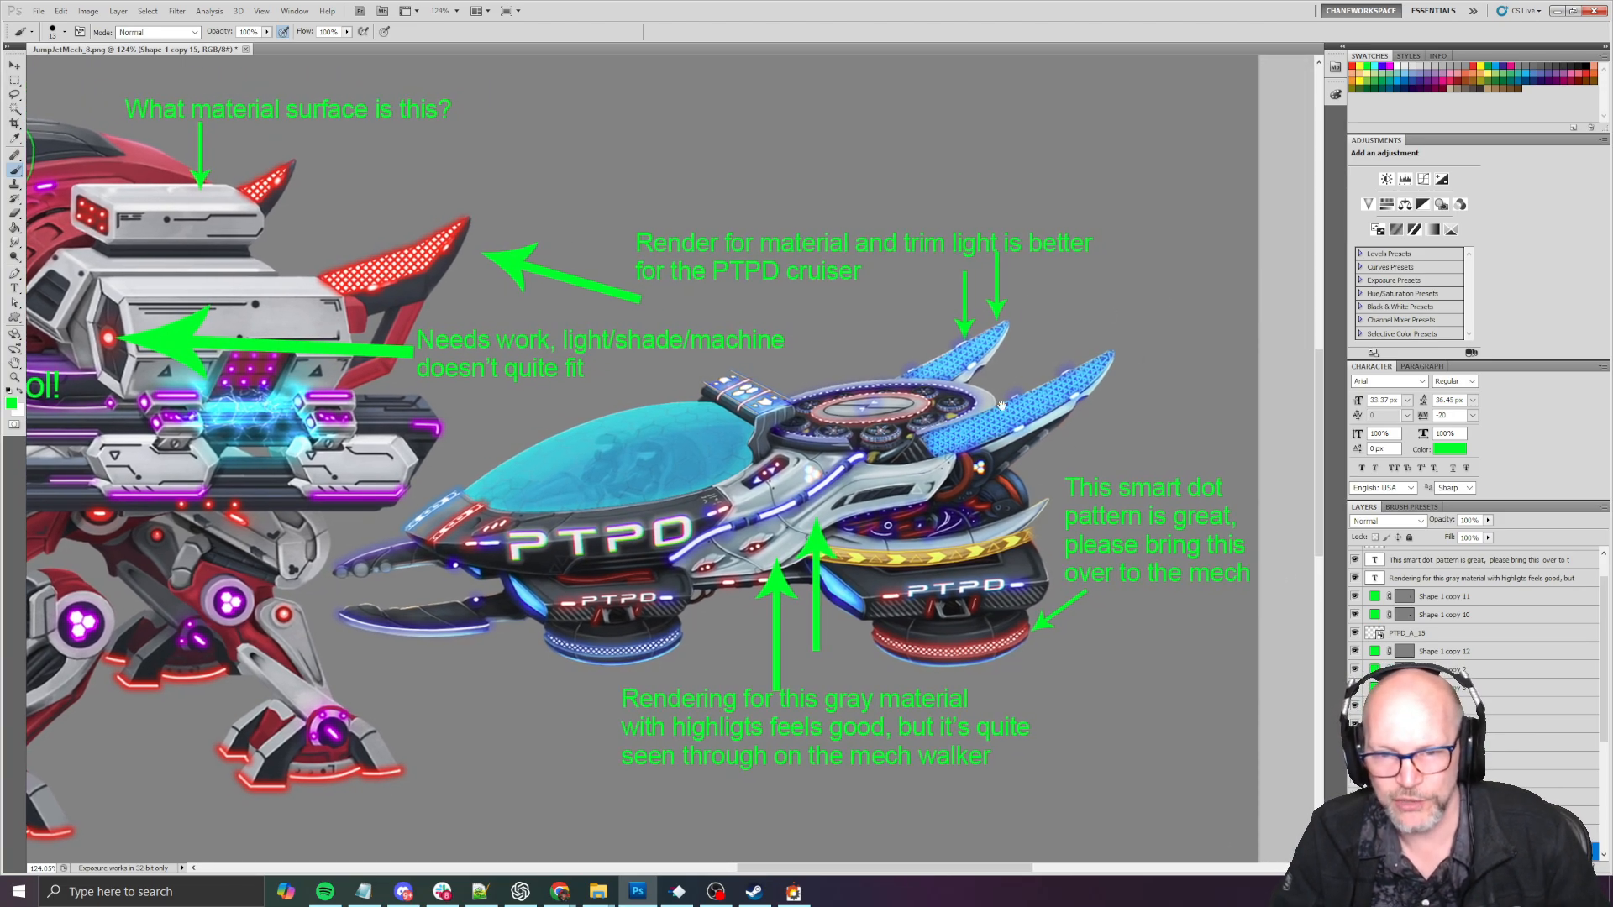
{"action": "left_click_drag", "start_coordinate": [756, 424], "coordinate": [1259, 410]}
- Examine the mech's red dotted fins and the gray housings beside them up close
{"action": "scroll", "coordinate": [834, 210], "scroll_direction": "up", "scroll_amount": 3, "text": "alt"}
{"action": "scroll", "coordinate": [834, 210], "scroll_direction": "up", "scroll_amount": 4, "text": "alt"}
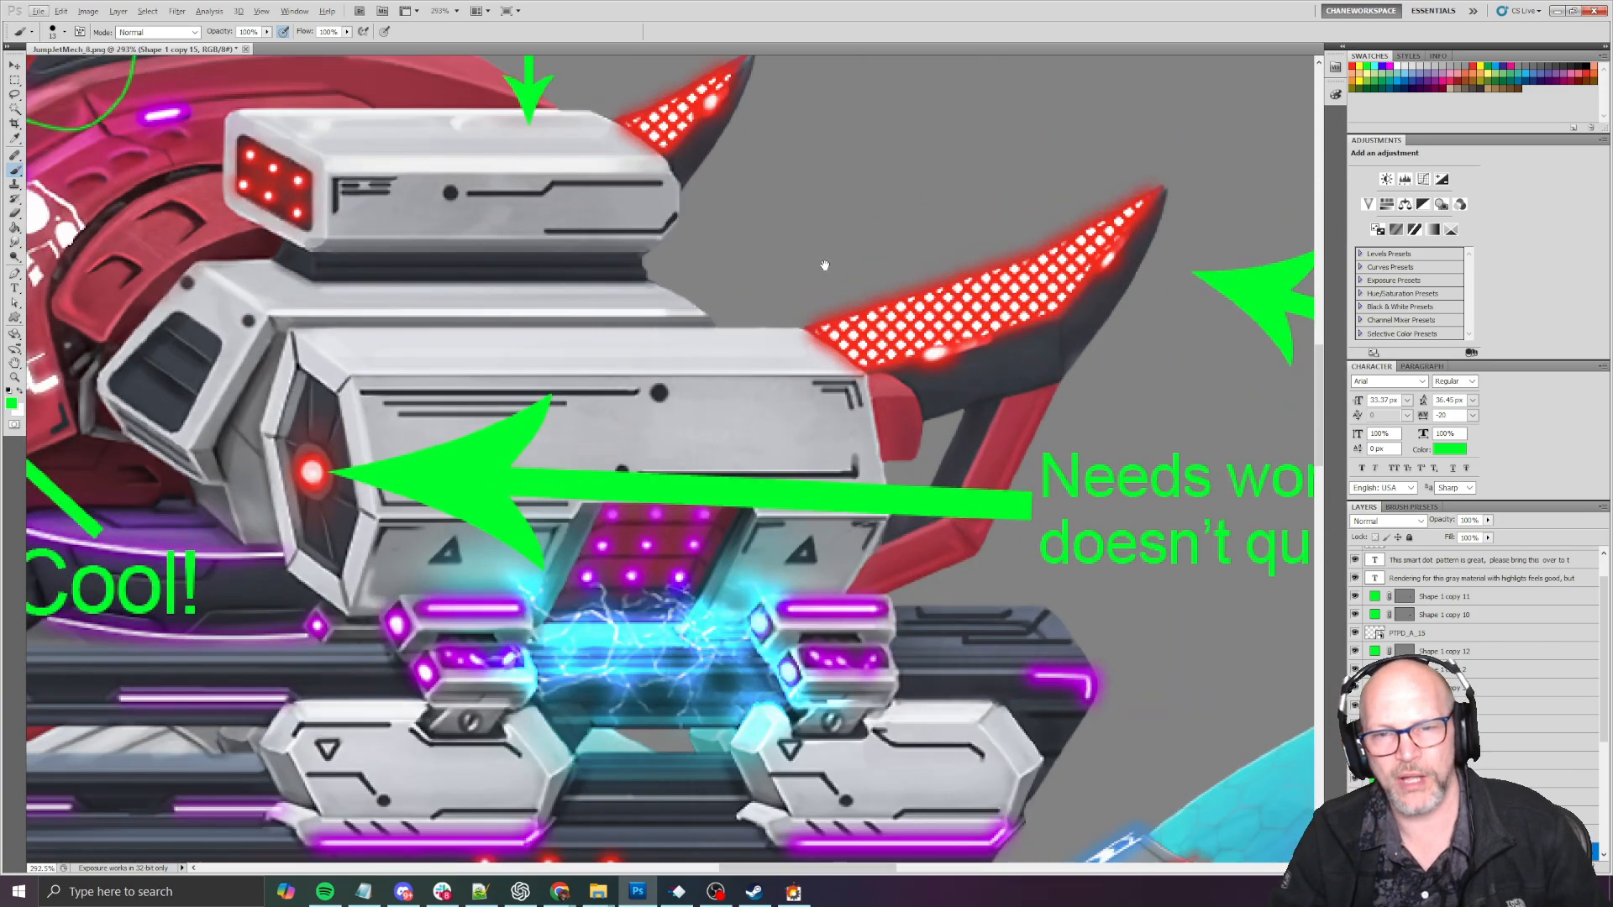
{"action": "left_click_drag", "start_coordinate": [821, 263], "coordinate": [784, 467]}
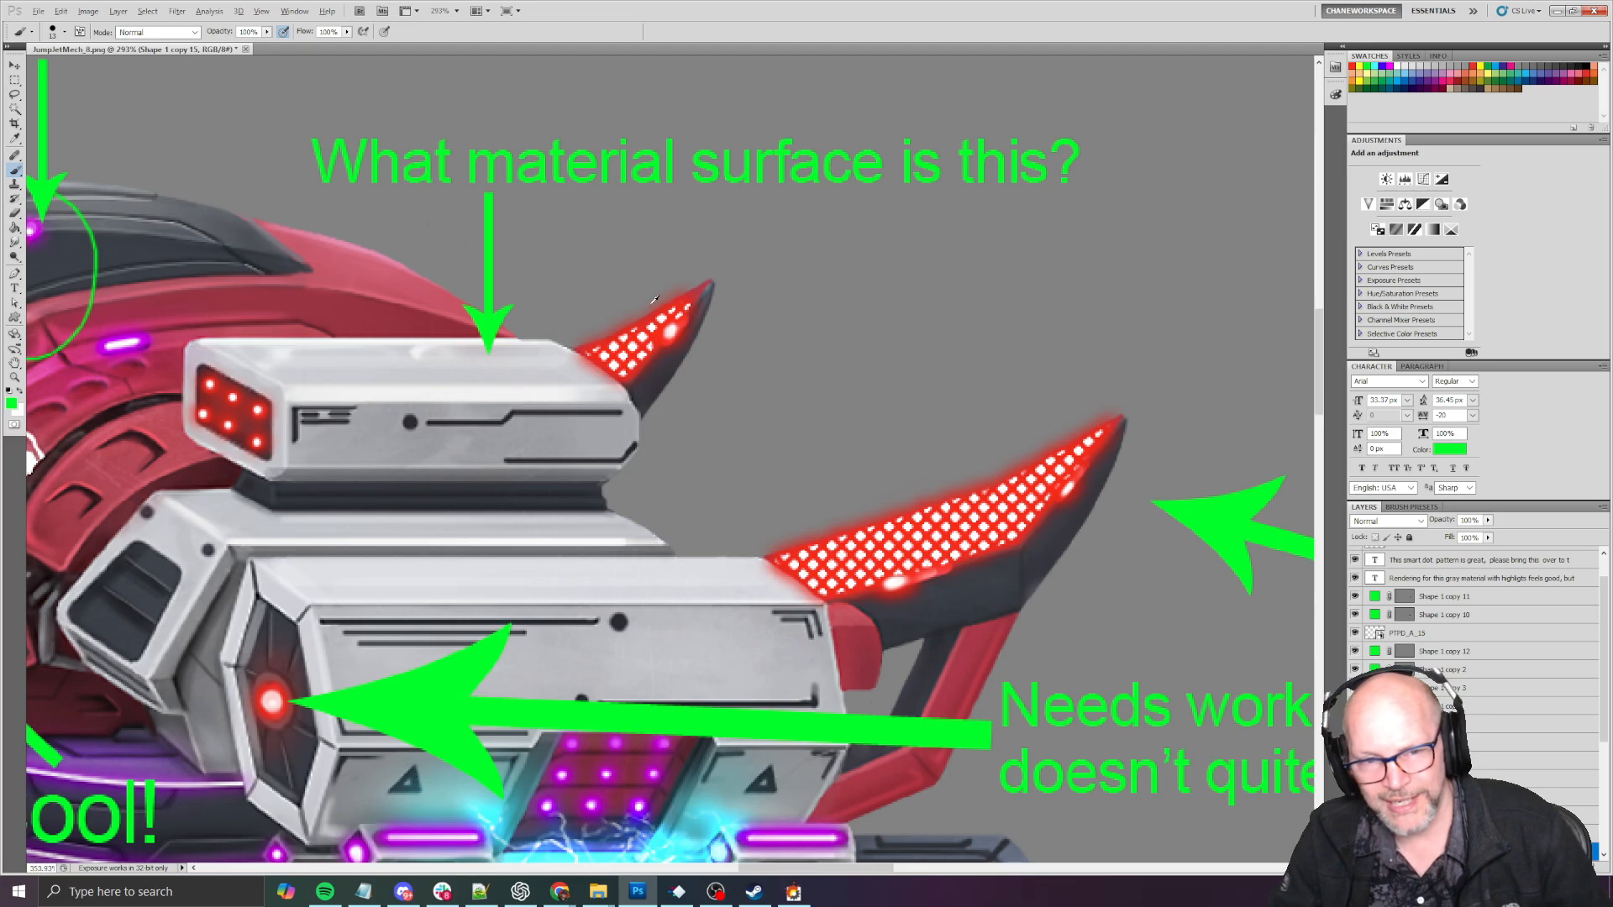
{"action": "scroll", "coordinate": [653, 294], "scroll_direction": "up", "scroll_amount": 5, "text": "alt"}
{"action": "scroll", "coordinate": [736, 302], "scroll_direction": "down", "scroll_amount": 3, "text": "alt"}
{"action": "scroll", "coordinate": [749, 378], "scroll_direction": "down", "scroll_amount": 4, "text": "alt"}
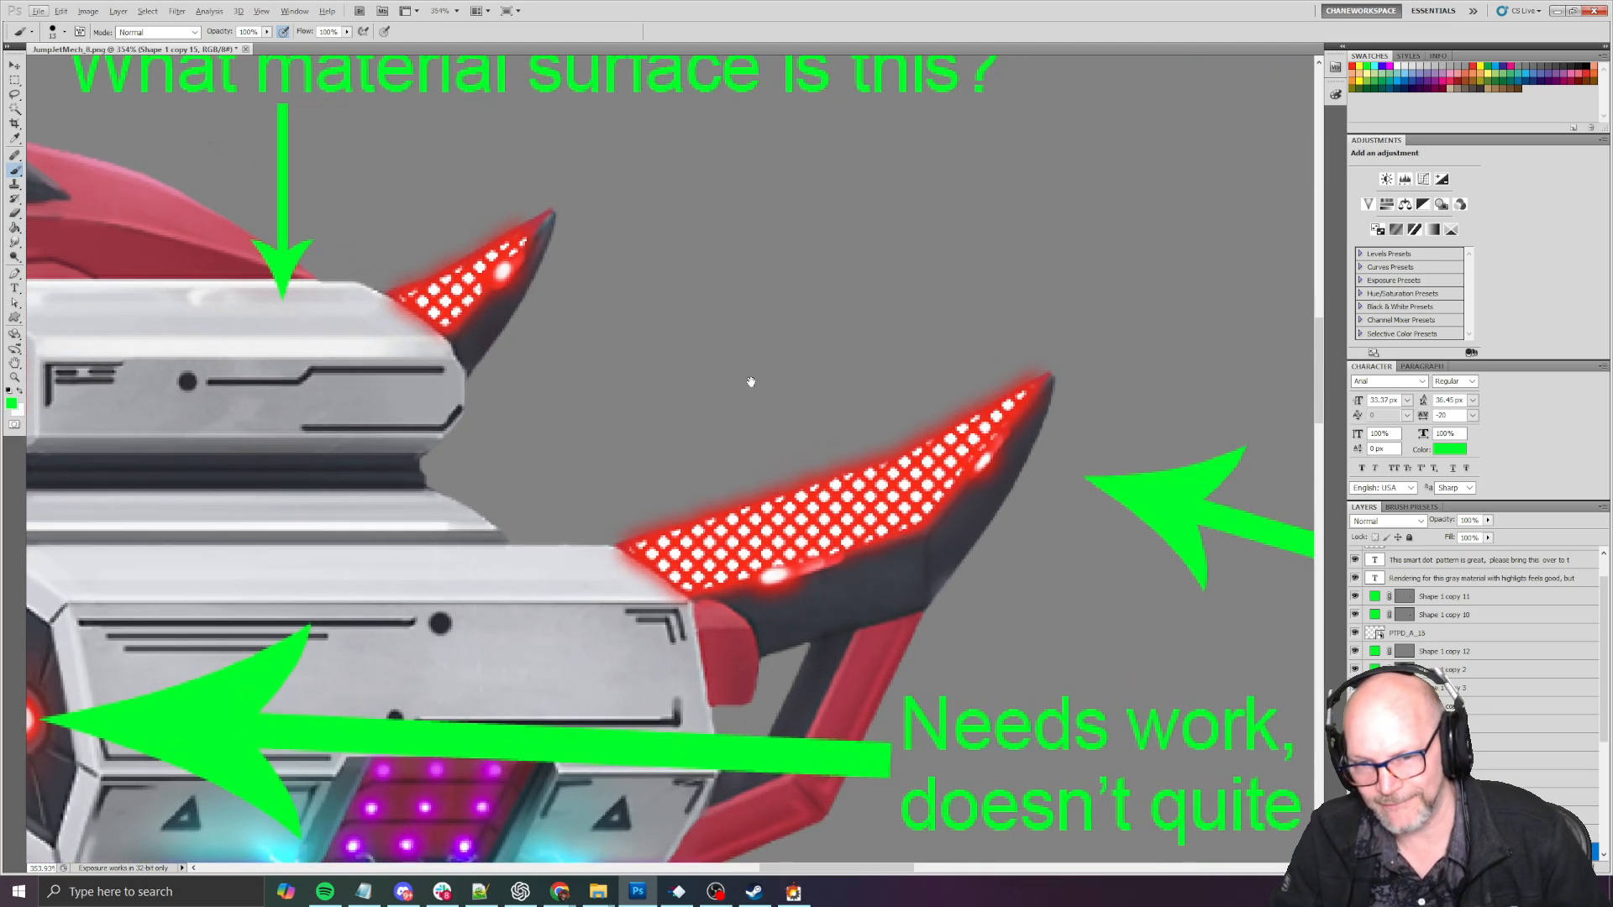
{"action": "scroll", "coordinate": [774, 397], "scroll_direction": "down", "scroll_amount": 3, "text": "alt"}
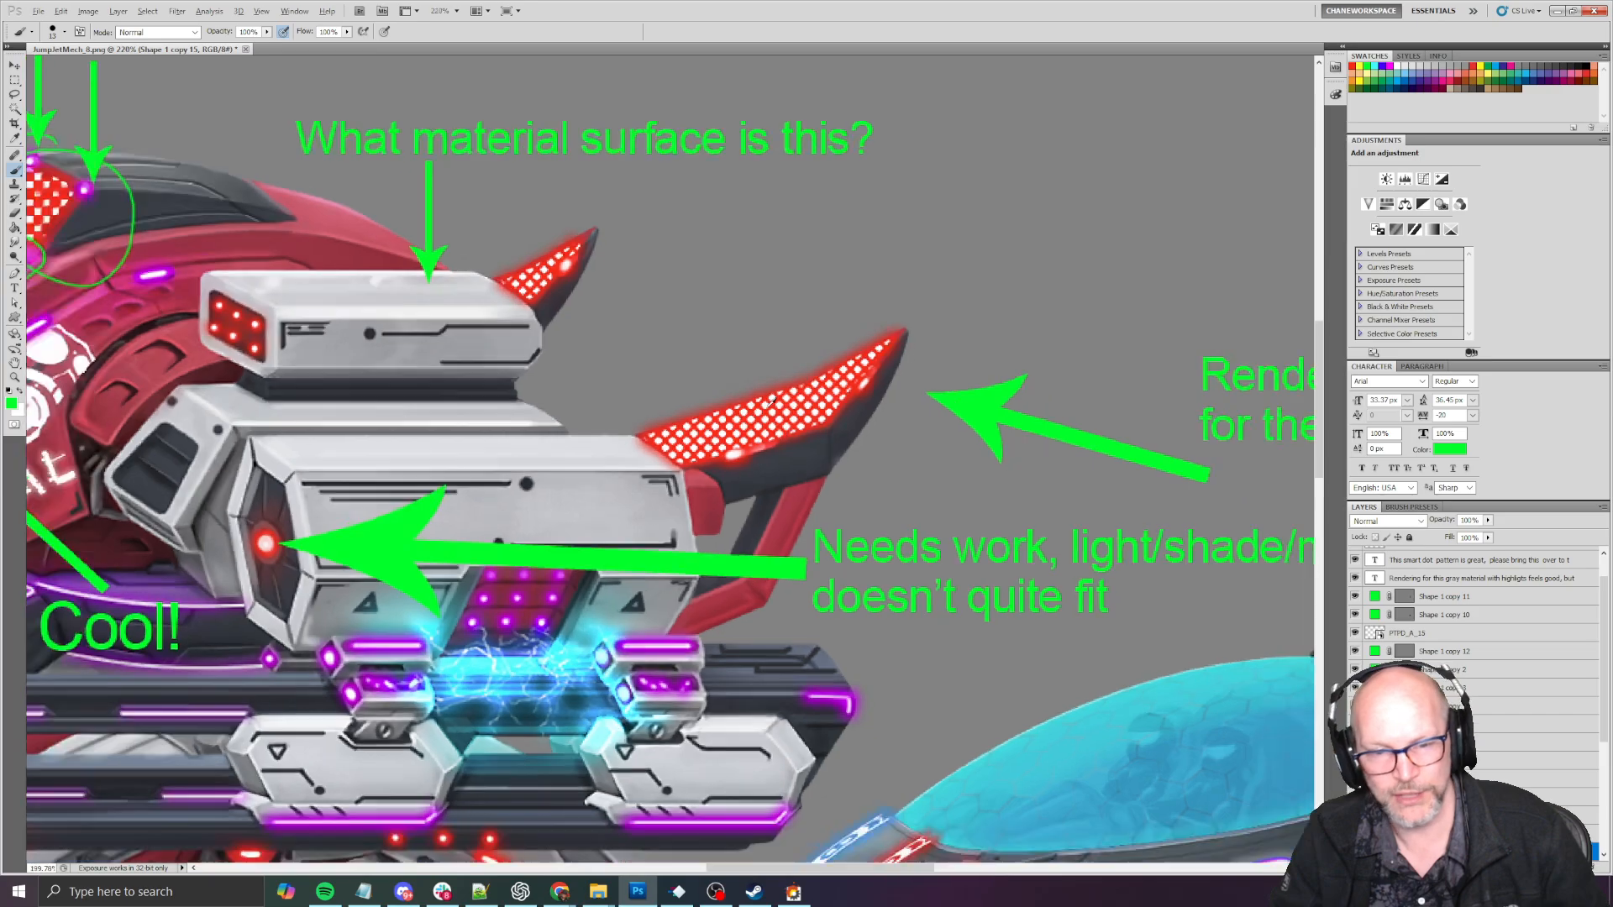
{"action": "left_click_drag", "start_coordinate": [774, 397], "coordinate": [977, 233]}
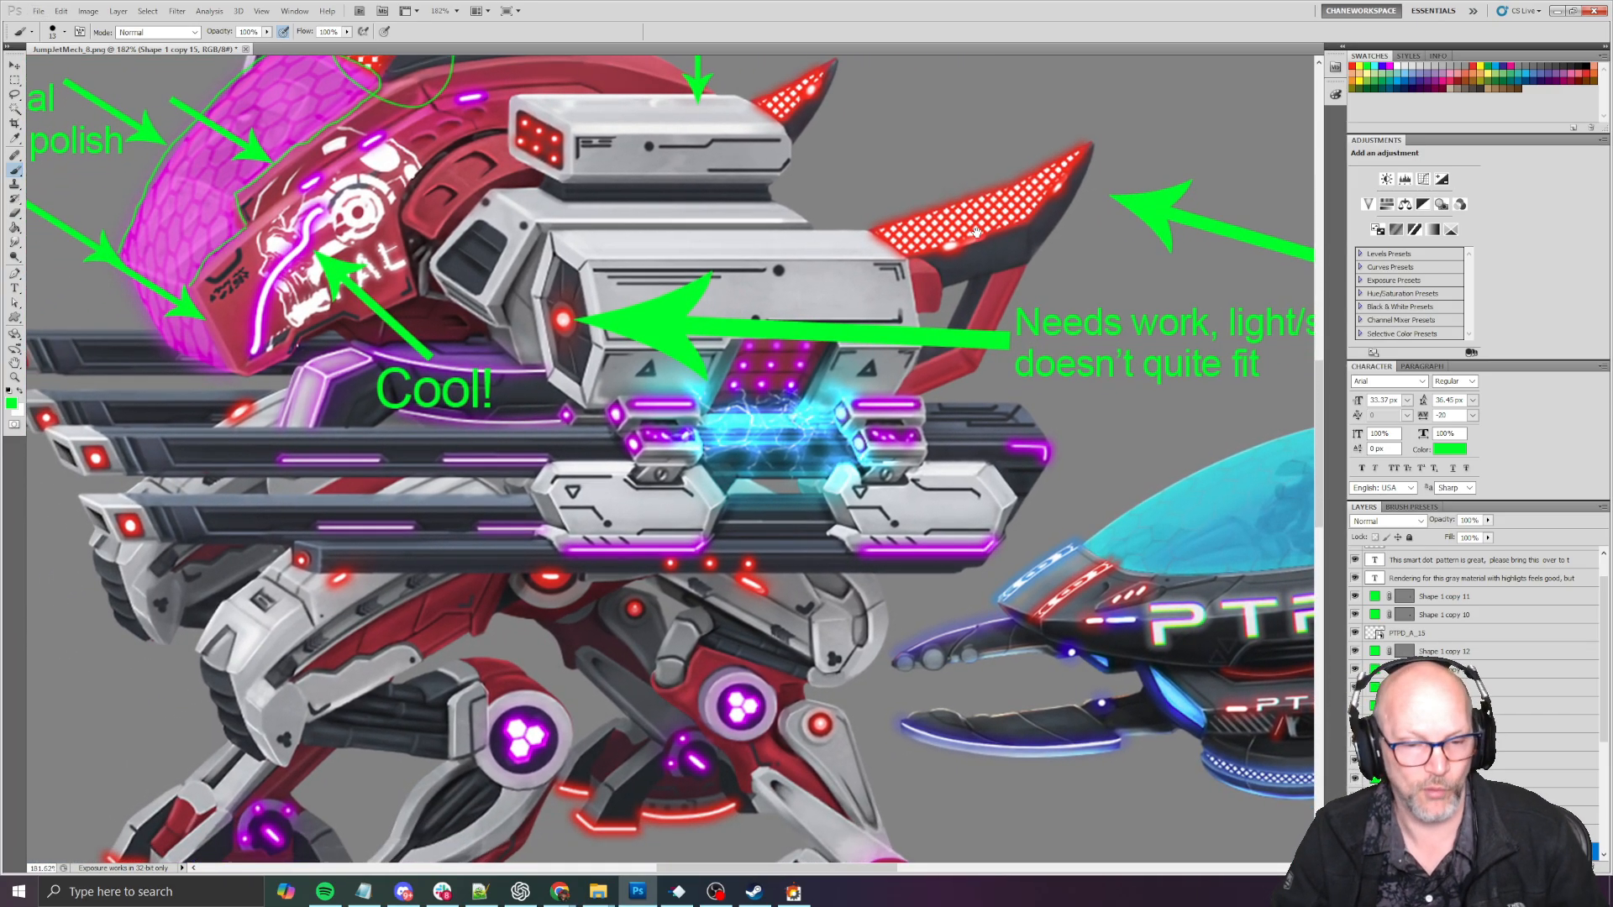
- Examine the mech's cockpit canopy, skull decal and red checkered sensor area along with their feedback notes
{"action": "left_click_drag", "start_coordinate": [925, 328], "coordinate": [936, 448]}
{"action": "left_click_drag", "start_coordinate": [878, 312], "coordinate": [922, 281]}
{"action": "left_click_drag", "start_coordinate": [873, 563], "coordinate": [955, 503]}
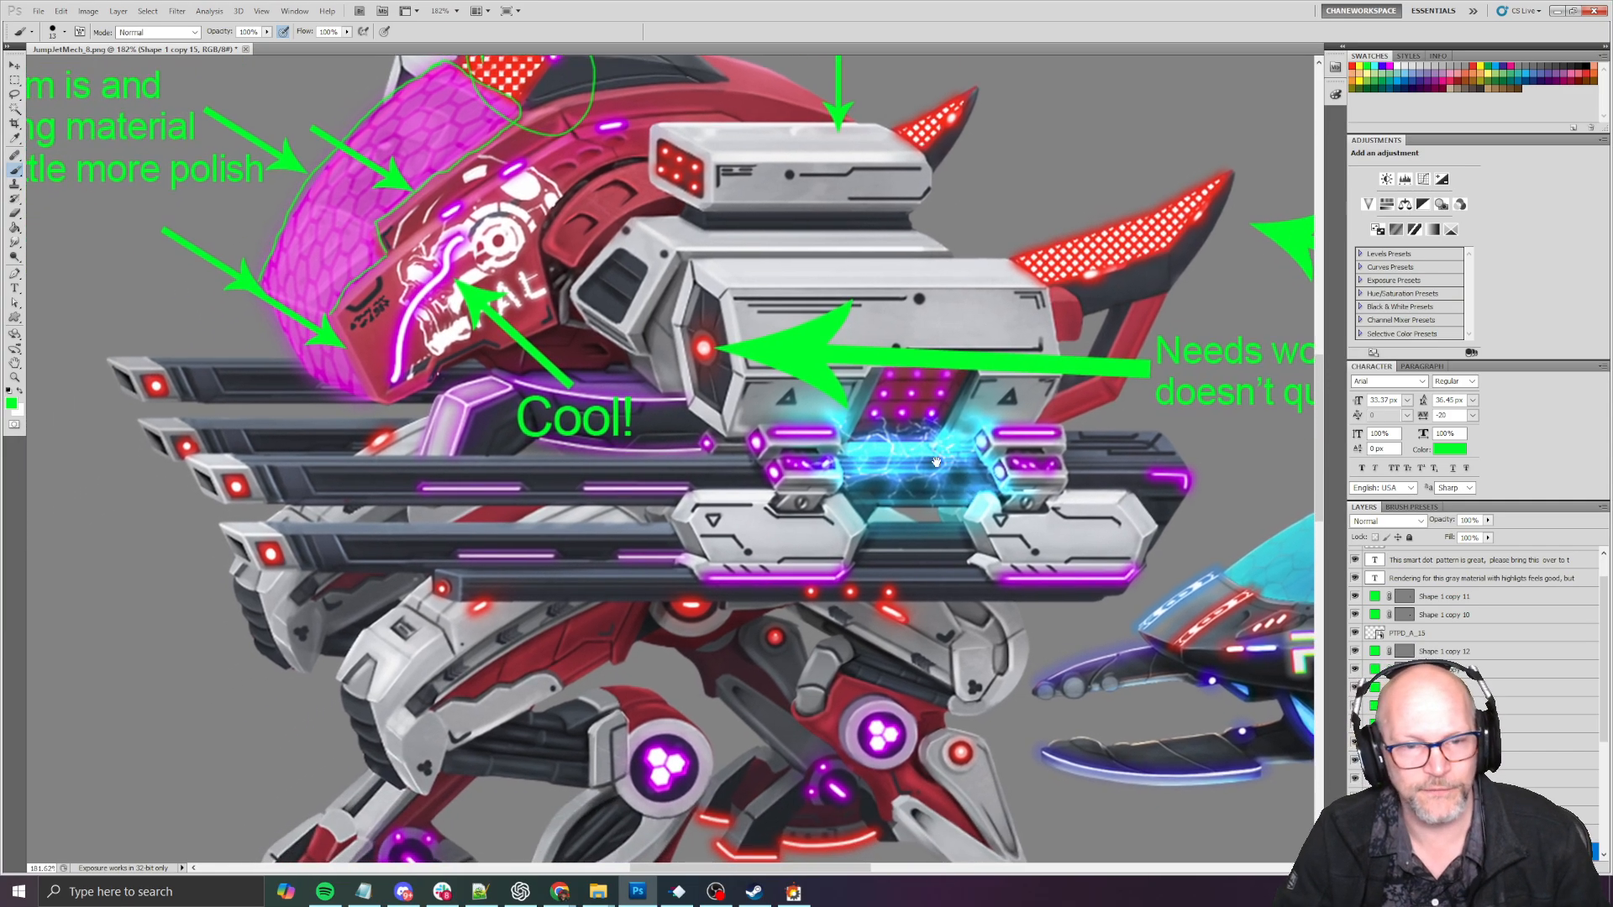
{"action": "left_click_drag", "start_coordinate": [393, 406], "coordinate": [556, 618]}
{"action": "scroll", "coordinate": [569, 544], "scroll_direction": "up", "scroll_amount": 5}
{"action": "scroll", "coordinate": [556, 618], "scroll_direction": "down", "scroll_amount": 3}
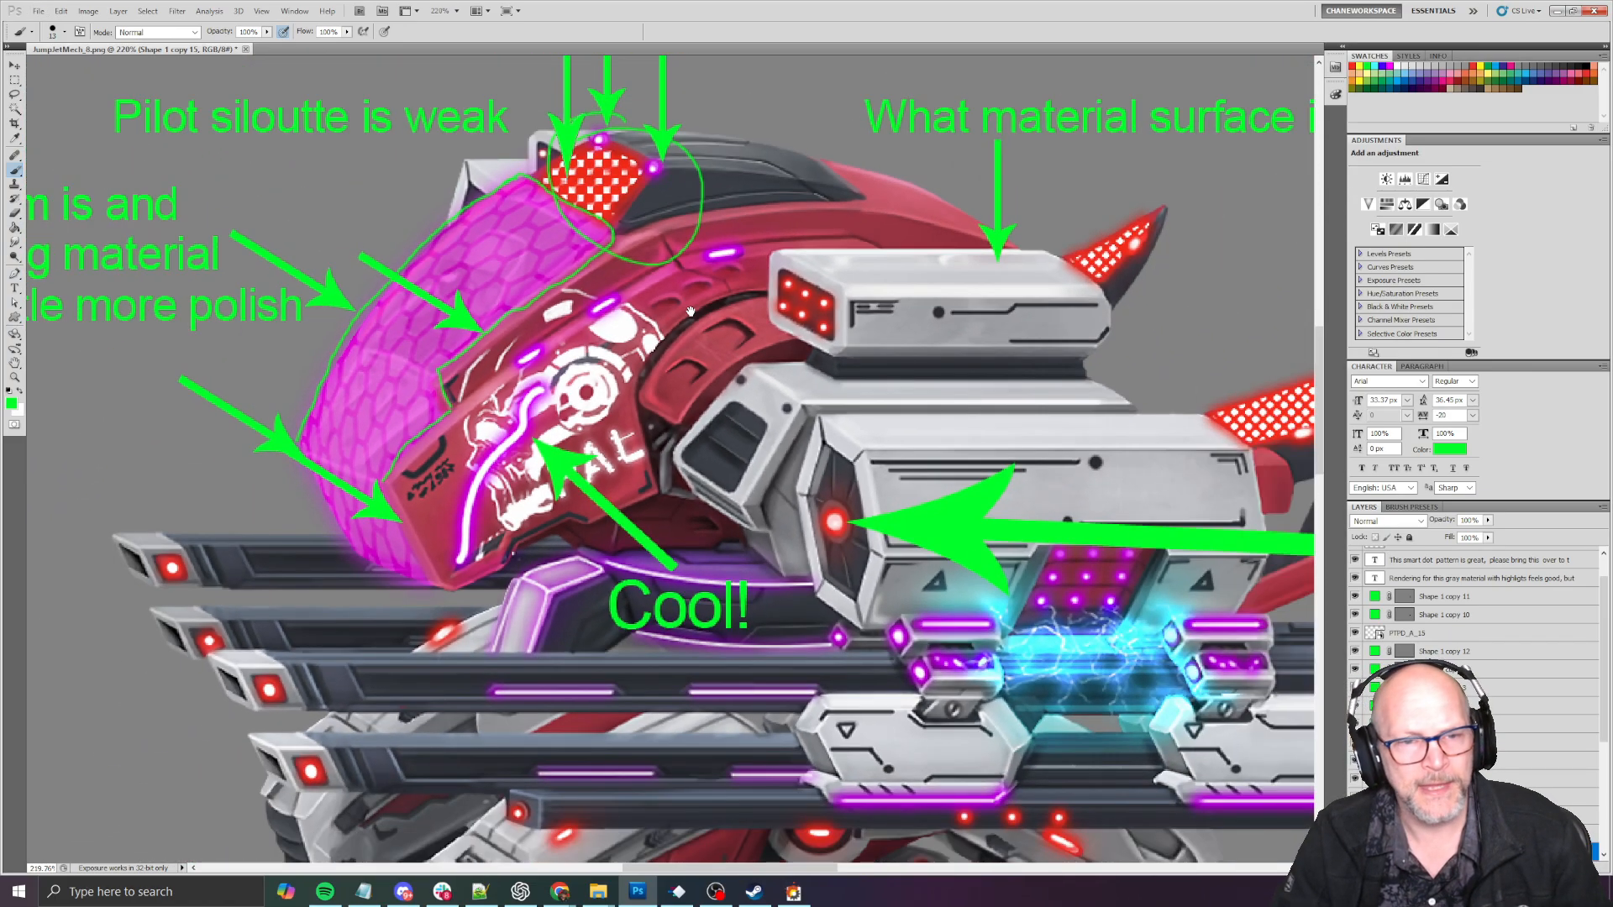
{"action": "left_click_drag", "start_coordinate": [724, 267], "coordinate": [750, 335]}
{"action": "scroll", "coordinate": [750, 334], "scroll_direction": "up", "scroll_amount": 7, "text": "alt"}
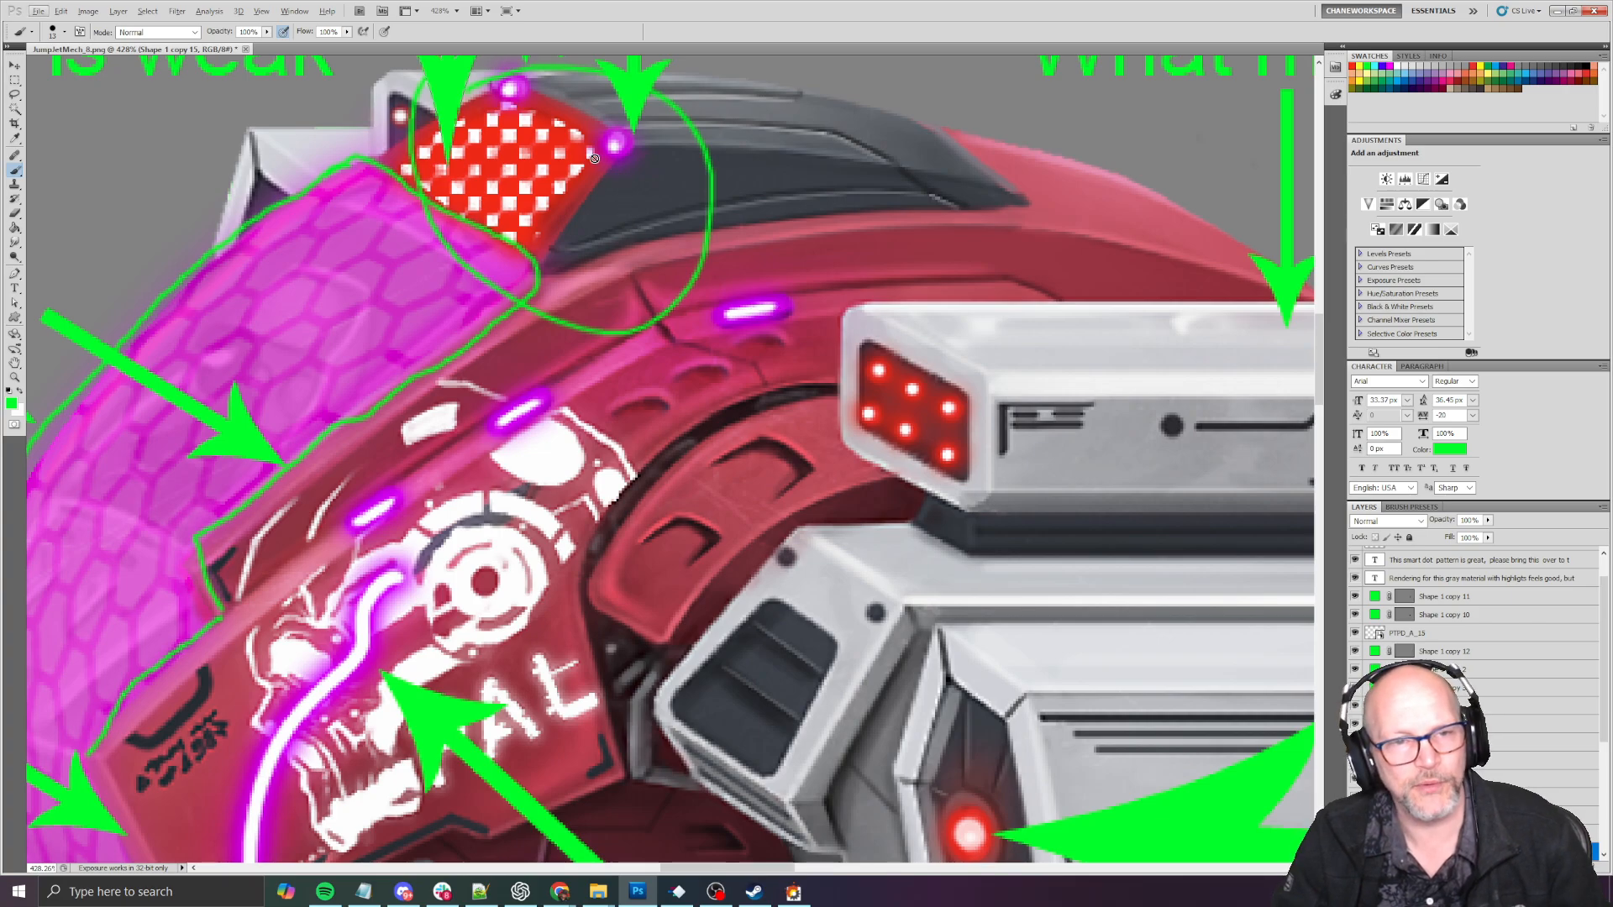
{"action": "scroll", "coordinate": [647, 351], "scroll_direction": "down", "scroll_amount": 2}
{"action": "scroll", "coordinate": [669, 304], "scroll_direction": "down", "scroll_amount": 7, "text": "alt"}
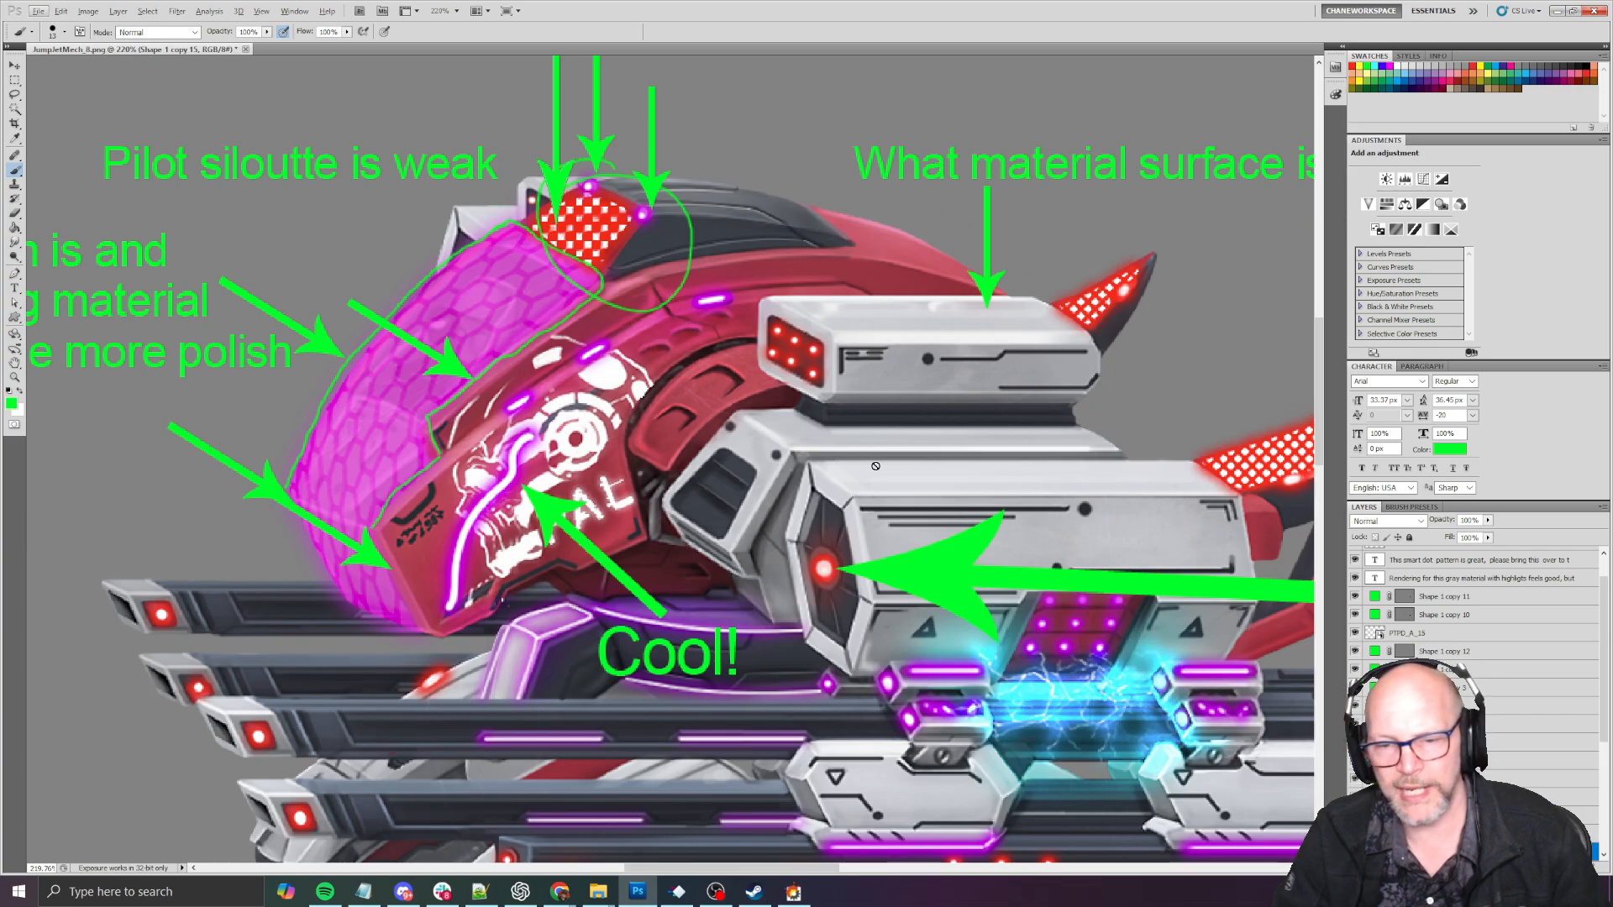
- Examine the gray housing around the mech's red light and the full length of its gun barrels
{"action": "left_click_drag", "start_coordinate": [875, 465], "coordinate": [659, 273]}
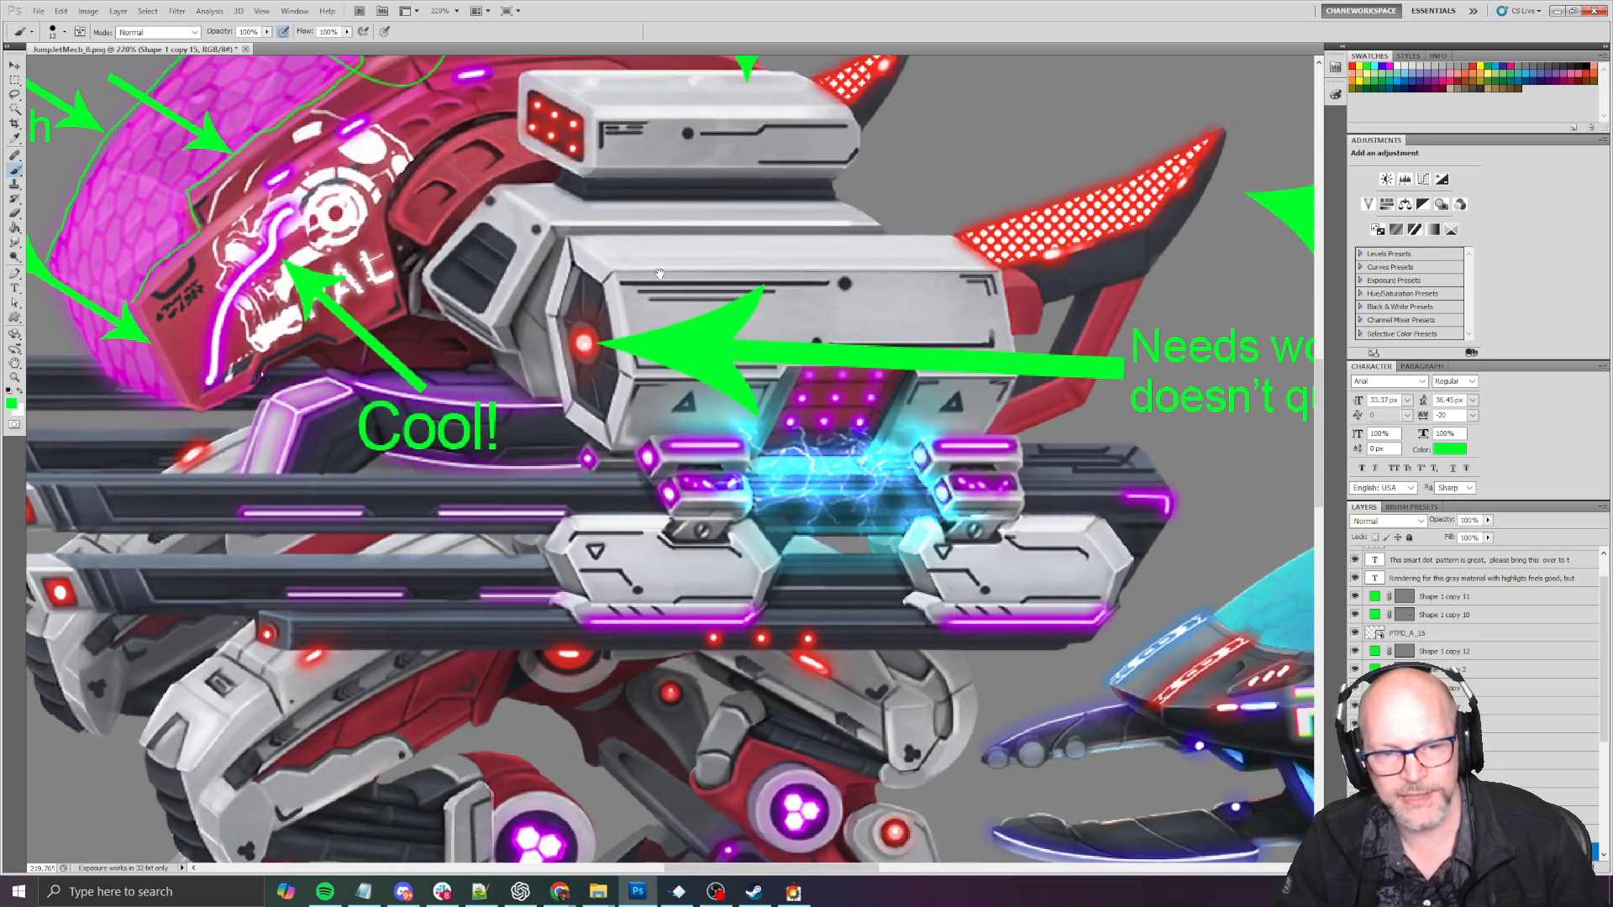
{"action": "left_click_drag", "start_coordinate": [658, 368], "coordinate": [674, 336]}
{"action": "scroll", "coordinate": [466, 372], "scroll_direction": "up", "scroll_amount": 3, "text": "alt"}
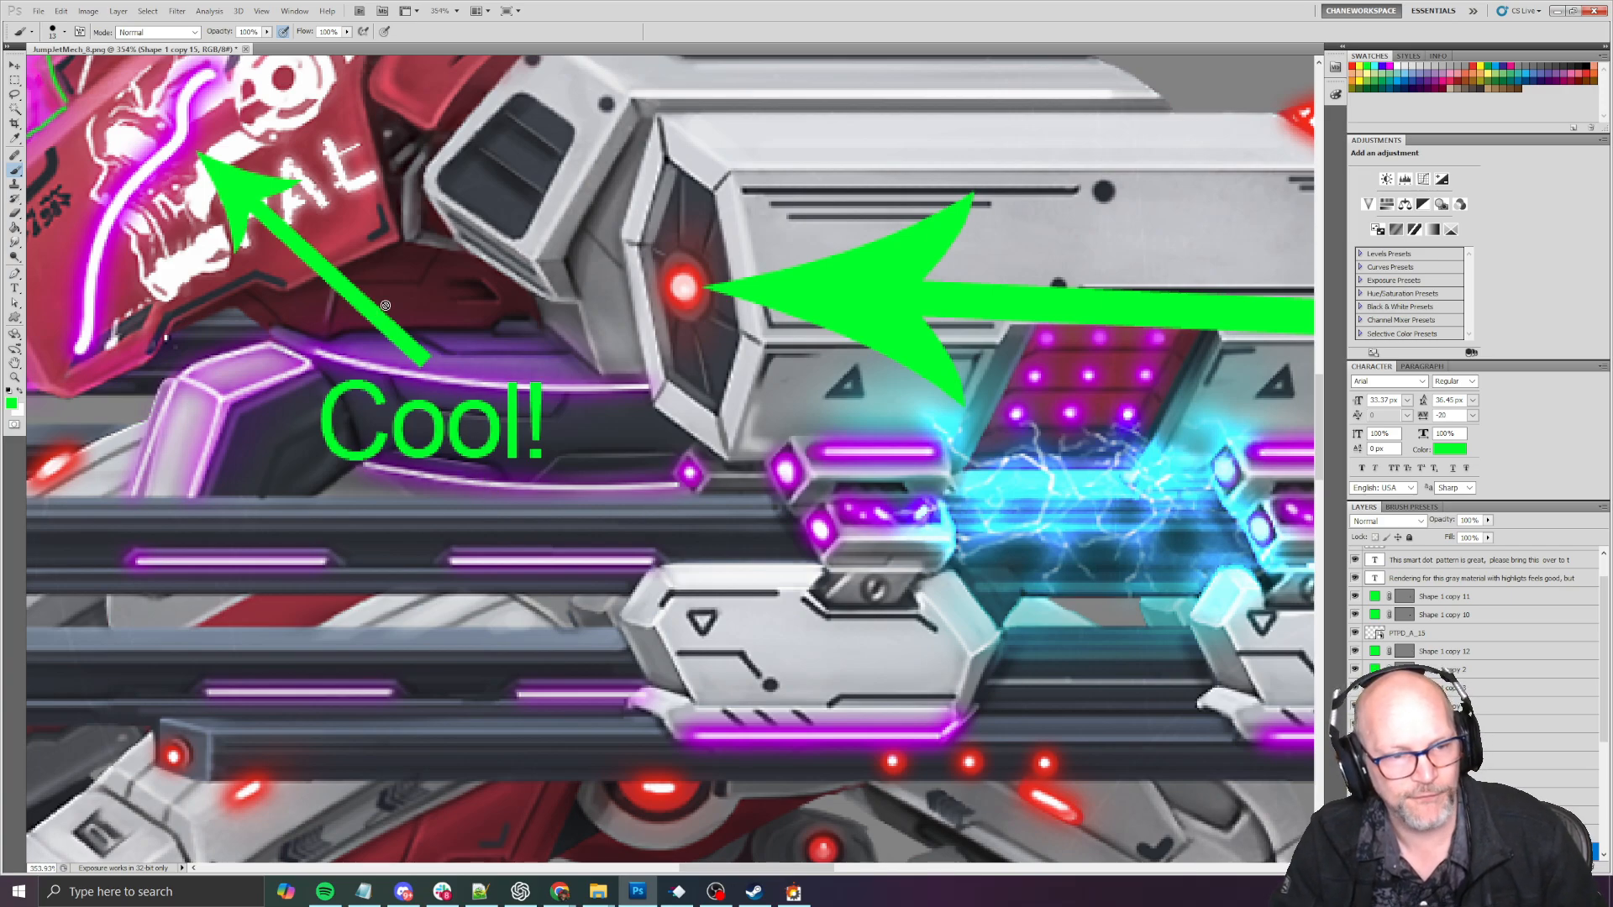
{"action": "left_click_drag", "start_coordinate": [162, 463], "coordinate": [730, 503]}
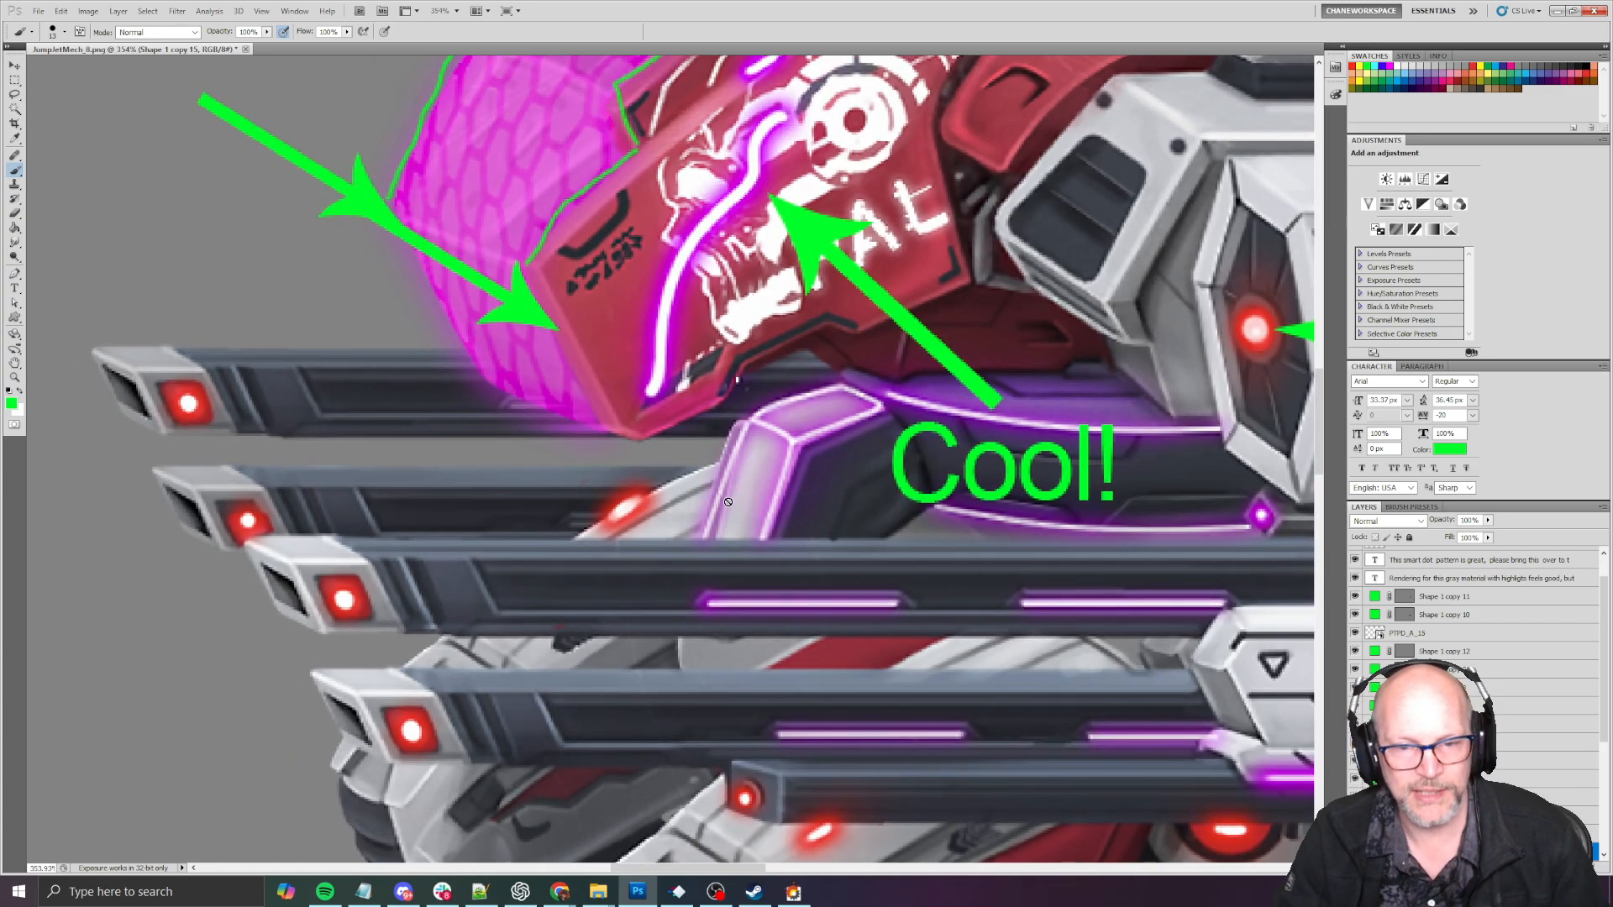
{"action": "scroll", "coordinate": [729, 502], "scroll_direction": "down", "scroll_amount": 3, "text": "alt"}
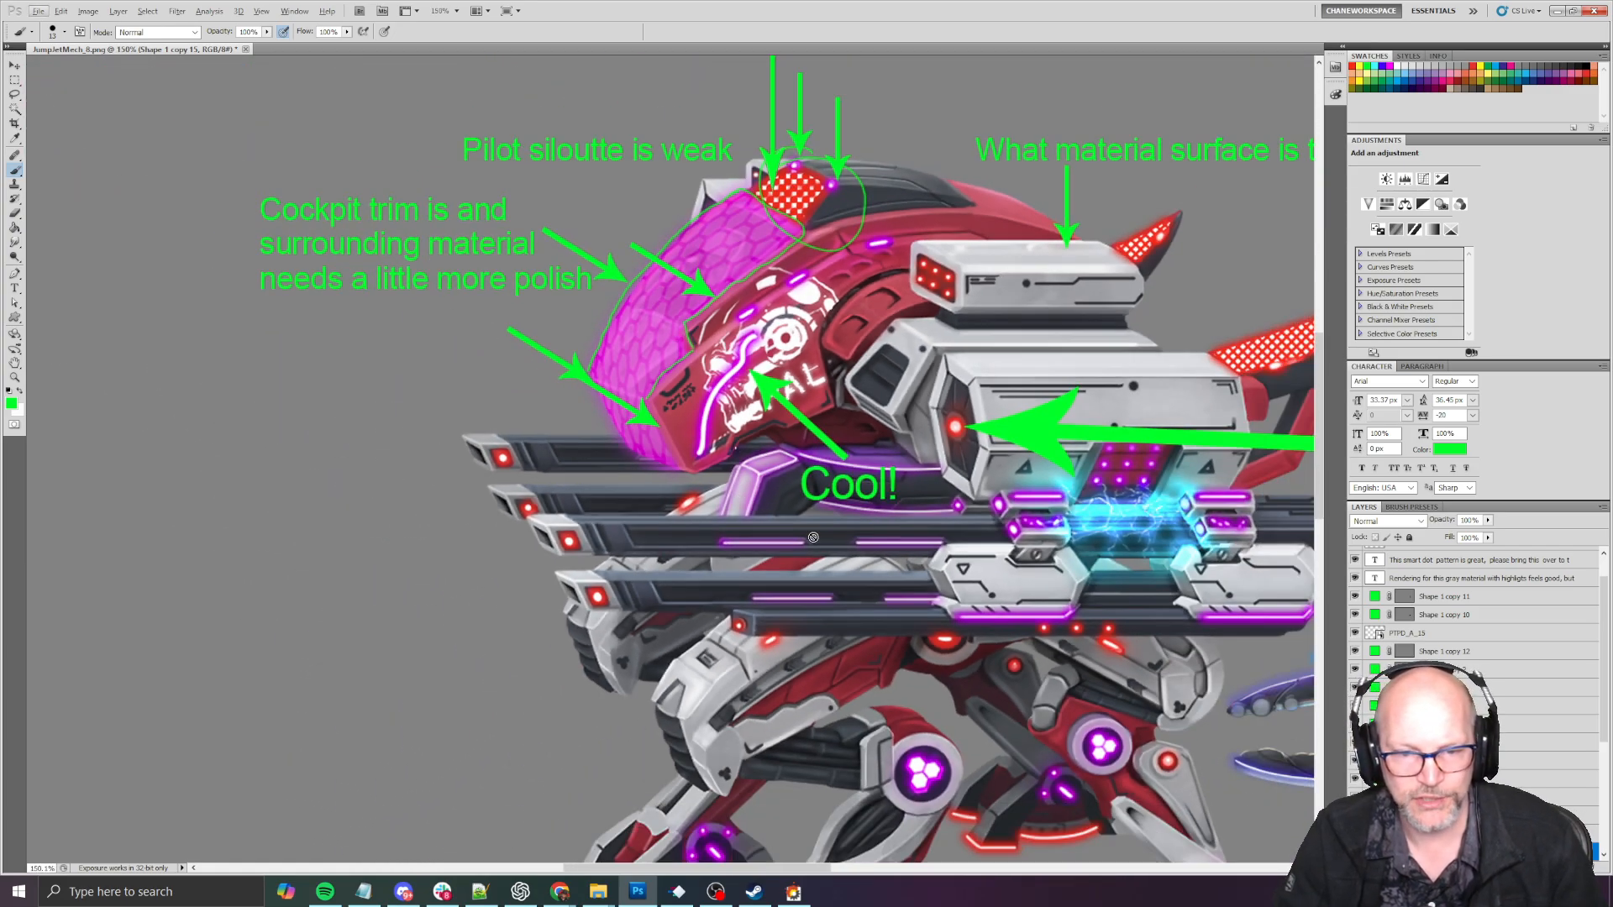
{"action": "left_click_drag", "start_coordinate": [909, 583], "coordinate": [508, 483]}
{"action": "left_click_drag", "start_coordinate": [595, 513], "coordinate": [575, 510]}
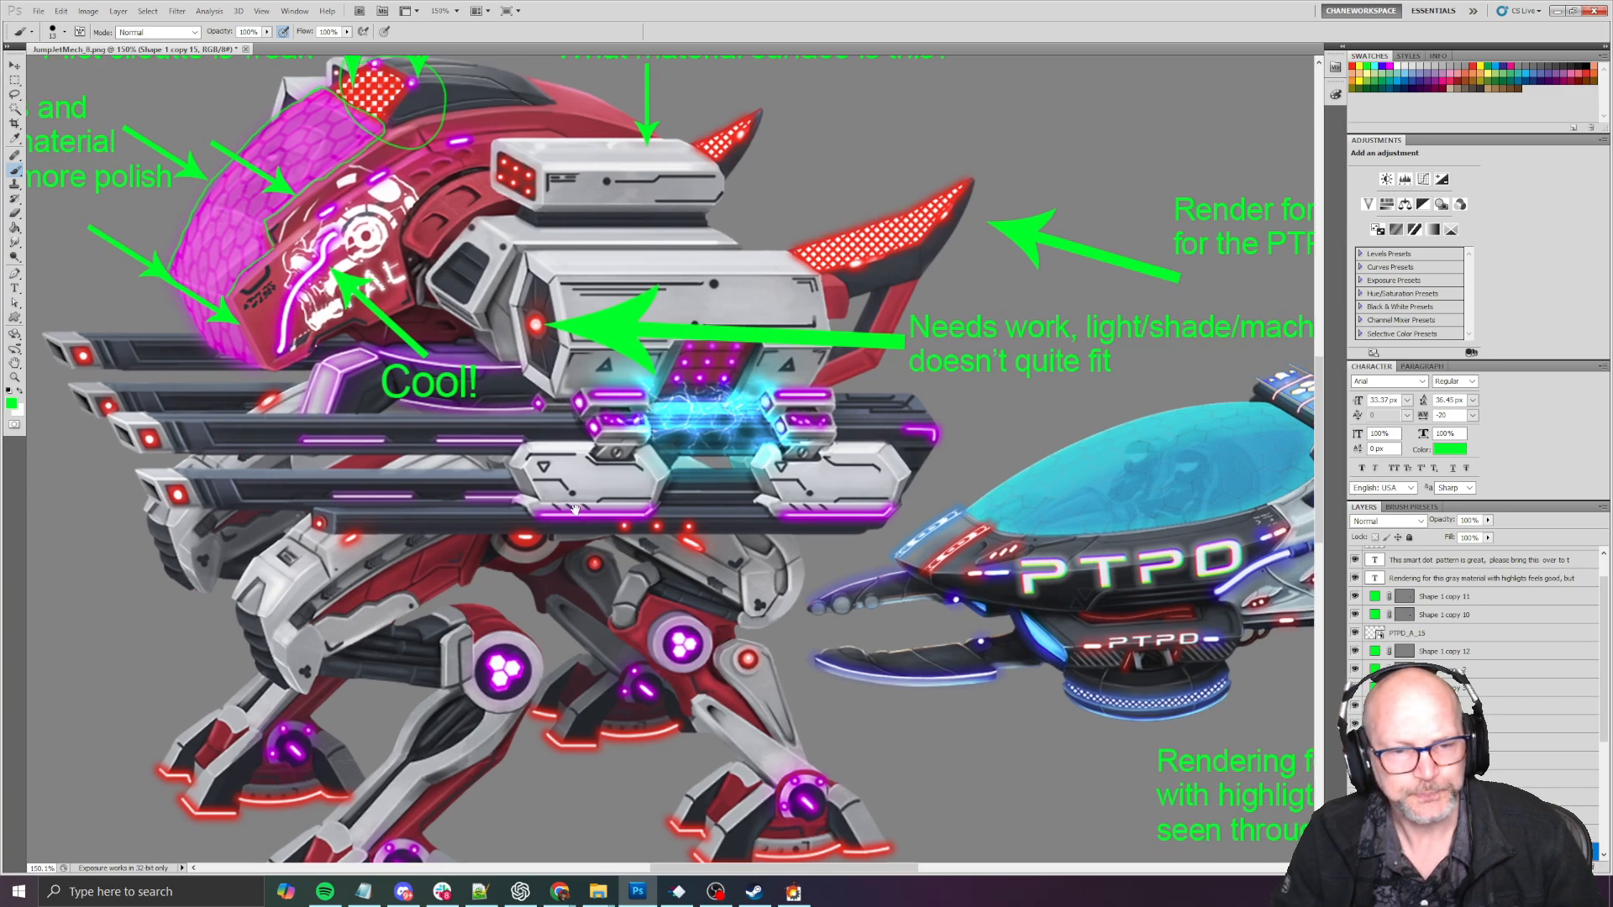
- Examine the mech's legs and feet, and the blue electric core between the gray gun mounts
{"action": "scroll", "coordinate": [574, 517], "scroll_direction": "down", "scroll_amount": 2}
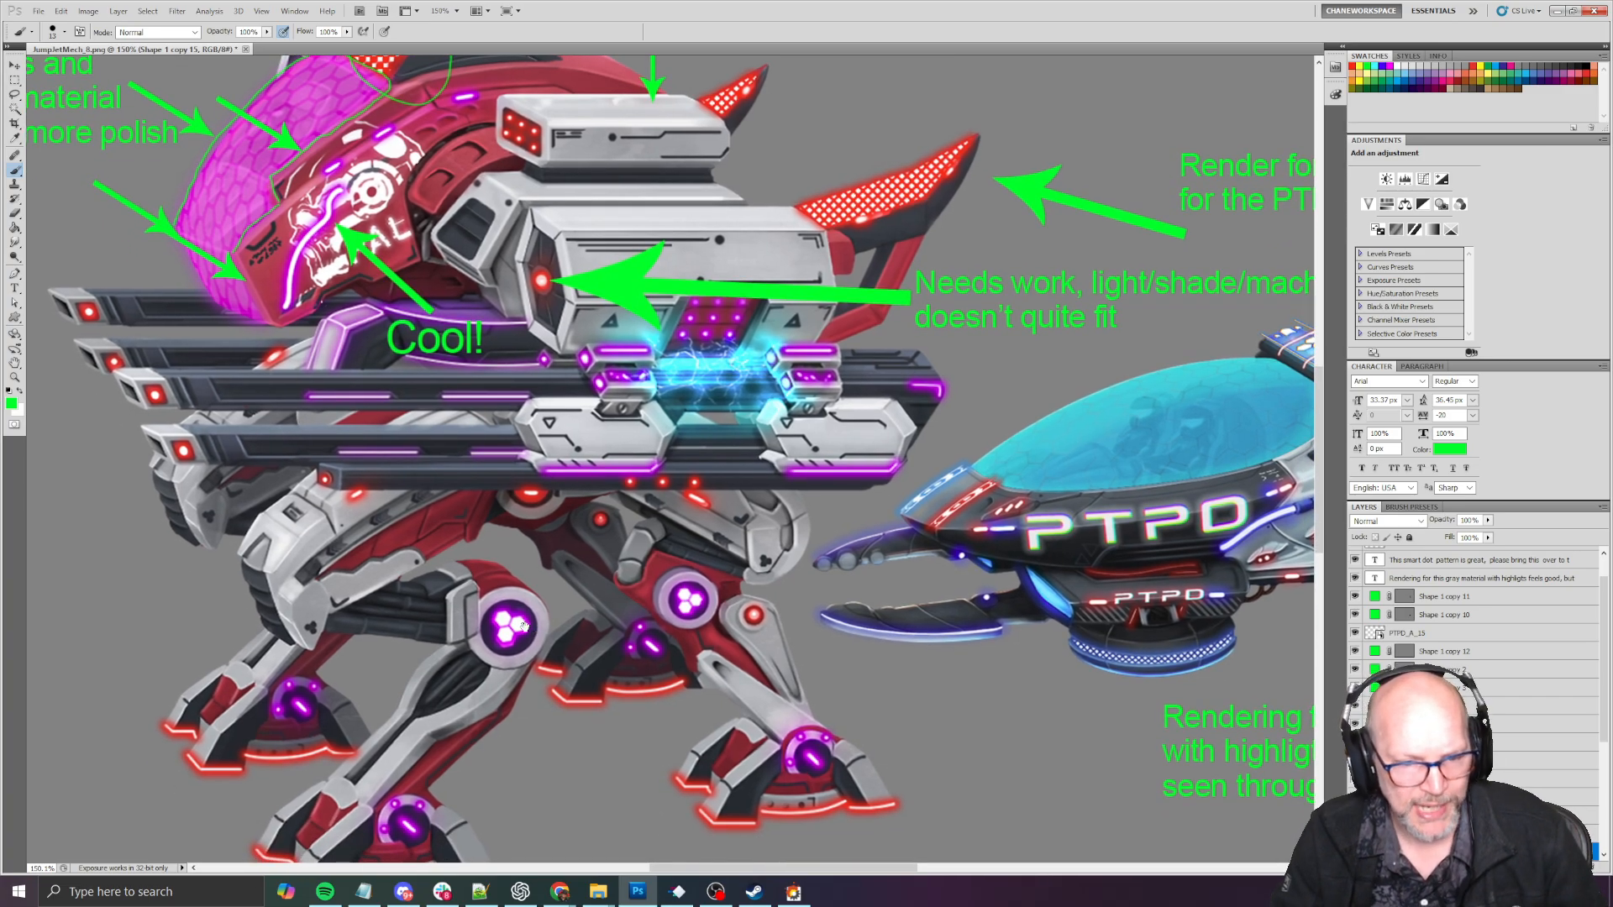
{"action": "scroll", "coordinate": [664, 609], "scroll_direction": "down", "scroll_amount": 4}
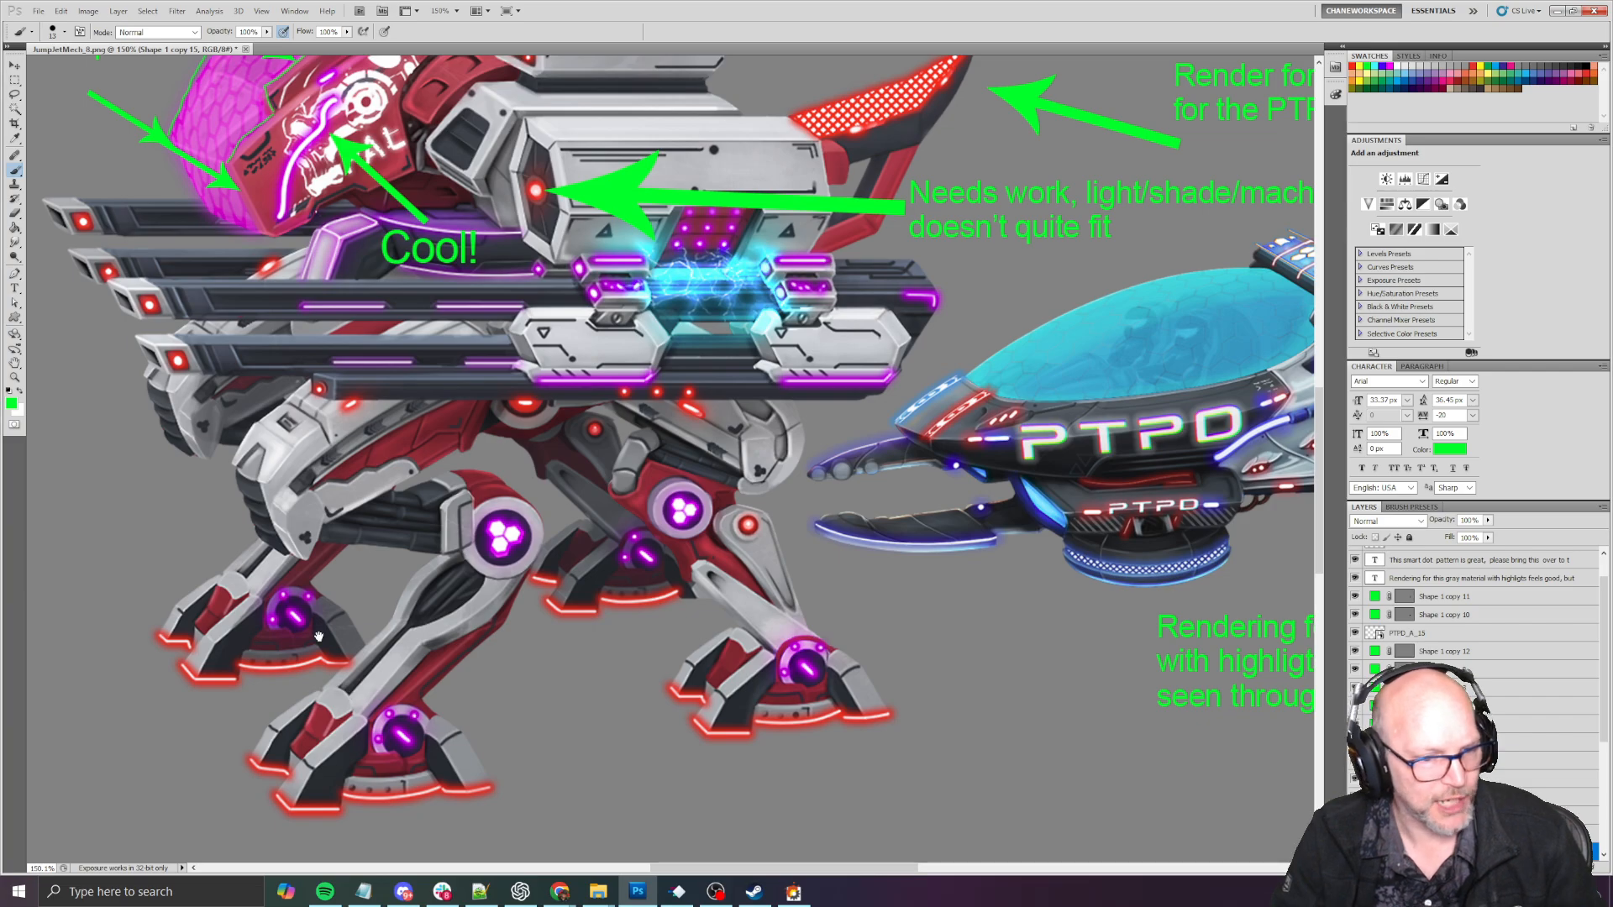
{"action": "scroll", "coordinate": [408, 551], "scroll_direction": "up", "scroll_amount": 11}
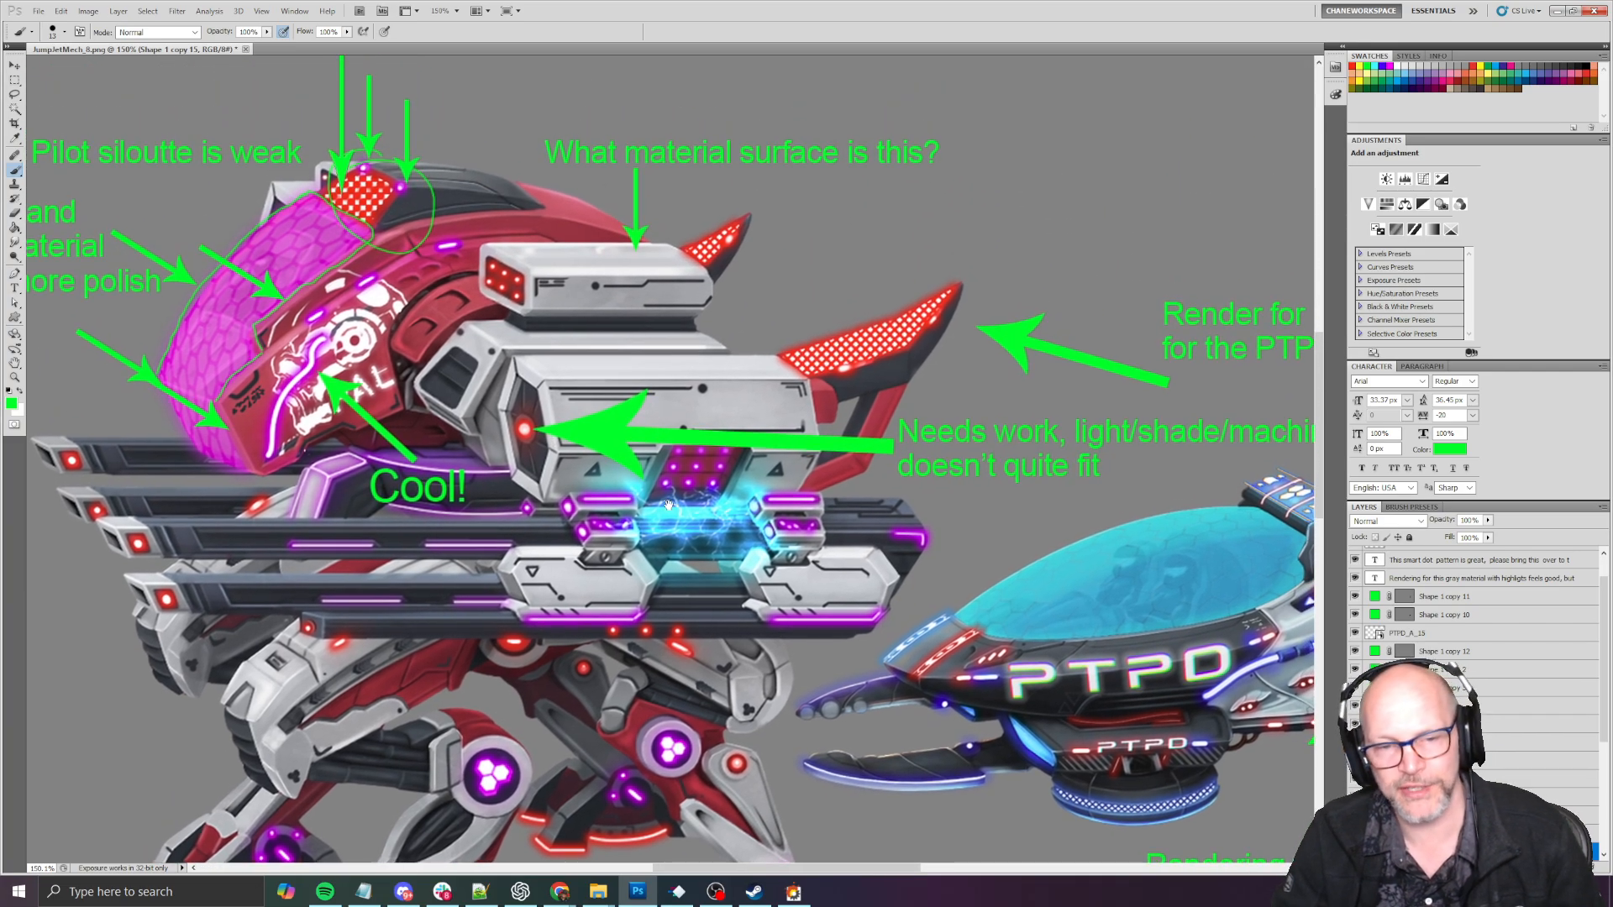
{"action": "left_click_drag", "start_coordinate": [664, 452], "coordinate": [658, 478]}
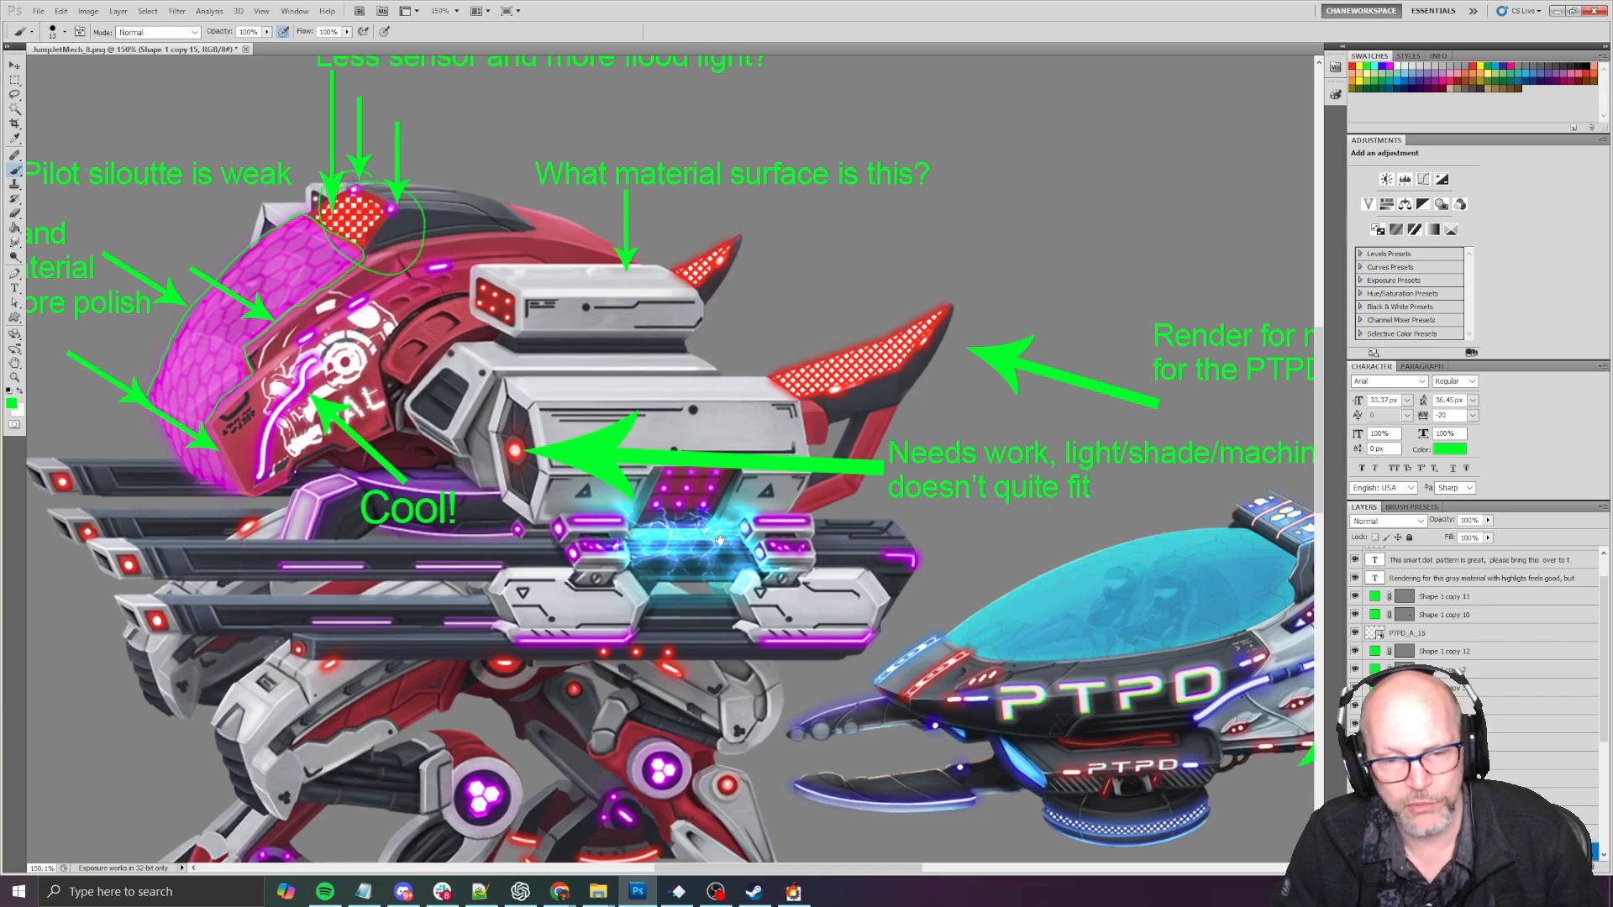
{"action": "left_click_drag", "start_coordinate": [757, 554], "coordinate": [767, 493]}
{"action": "scroll", "coordinate": [667, 451], "scroll_direction": "up", "scroll_amount": 8, "text": "alt"}
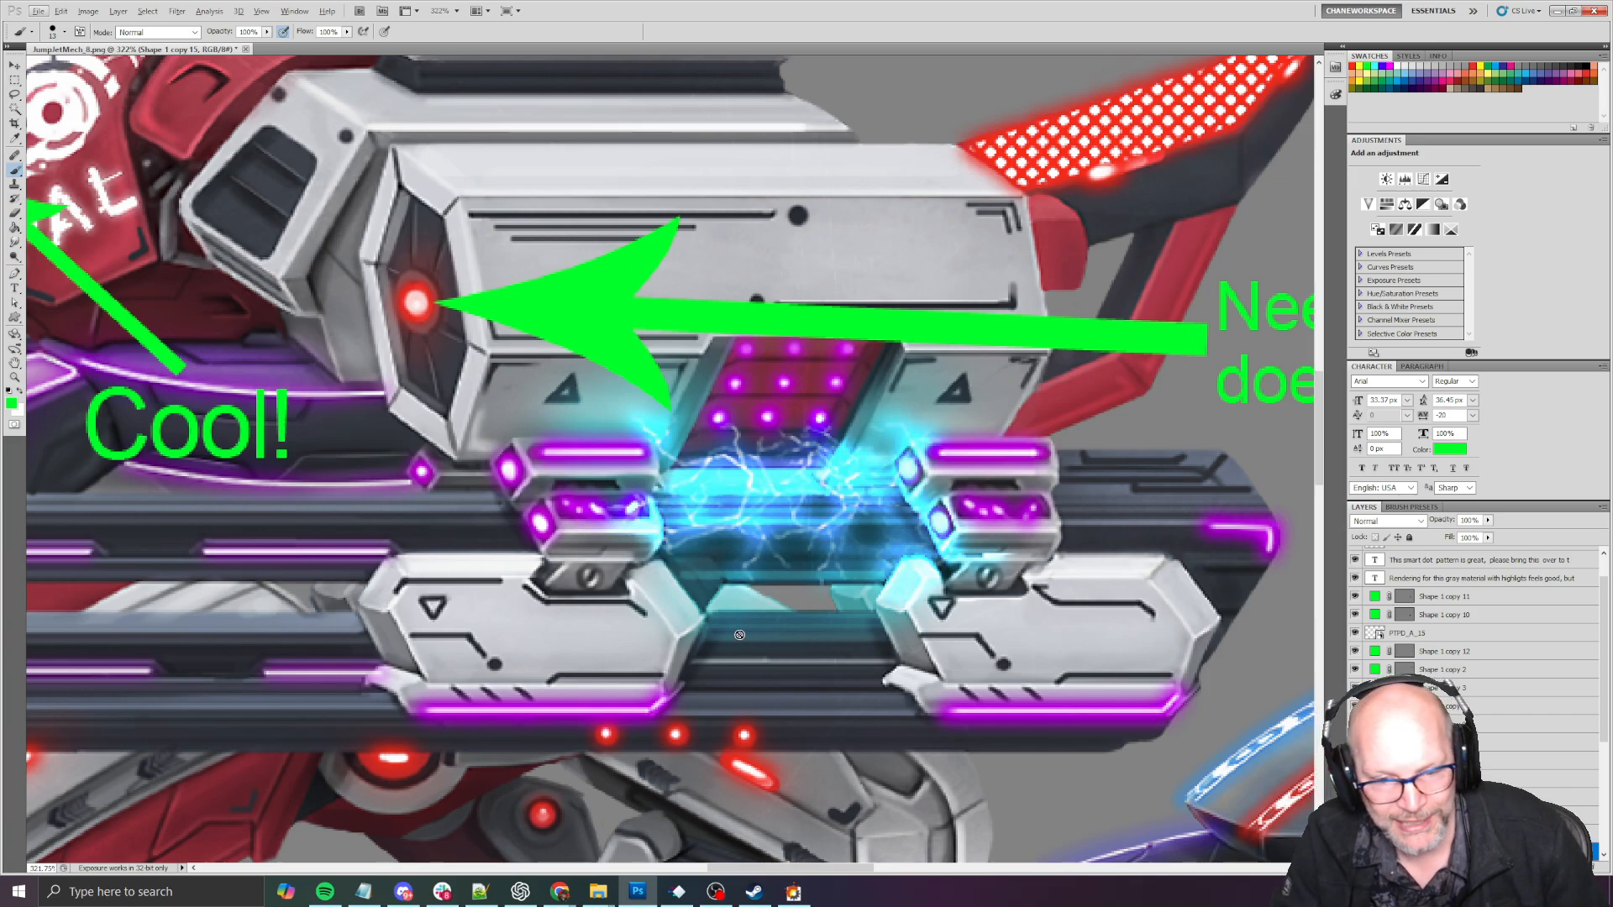
{"action": "scroll", "coordinate": [556, 457], "scroll_direction": "down", "scroll_amount": 8, "text": "alt"}
{"action": "left_click_drag", "start_coordinate": [556, 458], "coordinate": [673, 527]}
{"action": "left_click_drag", "start_coordinate": [755, 603], "coordinate": [840, 523]}
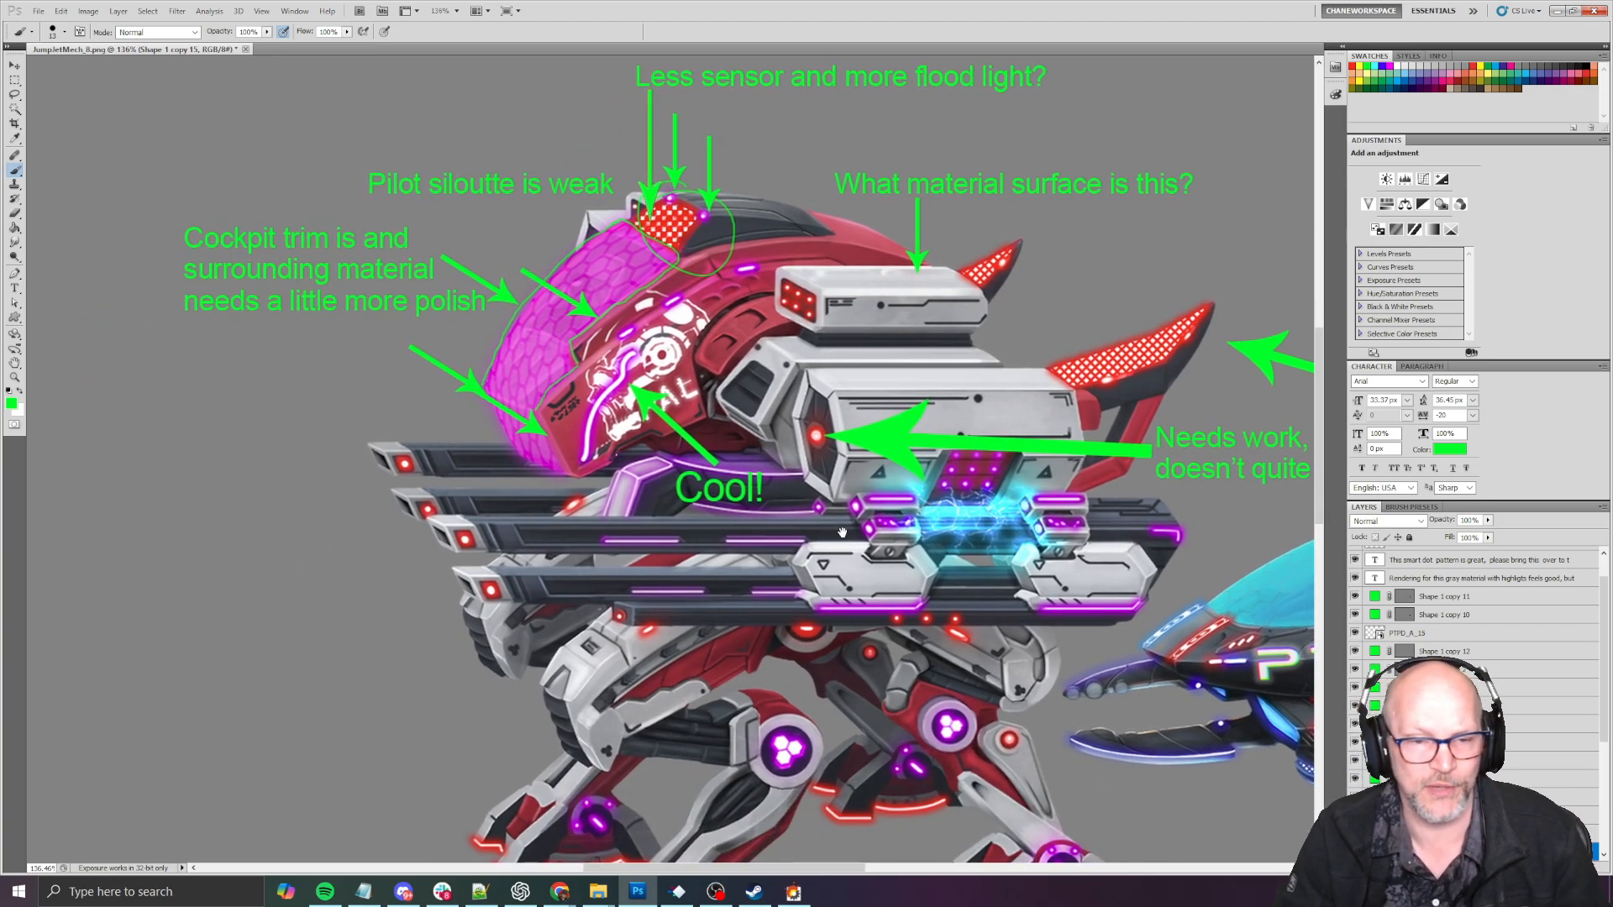
- Try to move the green arrow that points from the "Cool!" note to the skull decal, and undo the move
{"action": "scroll", "coordinate": [563, 408], "scroll_direction": "up", "scroll_amount": 5, "text": "alt"}
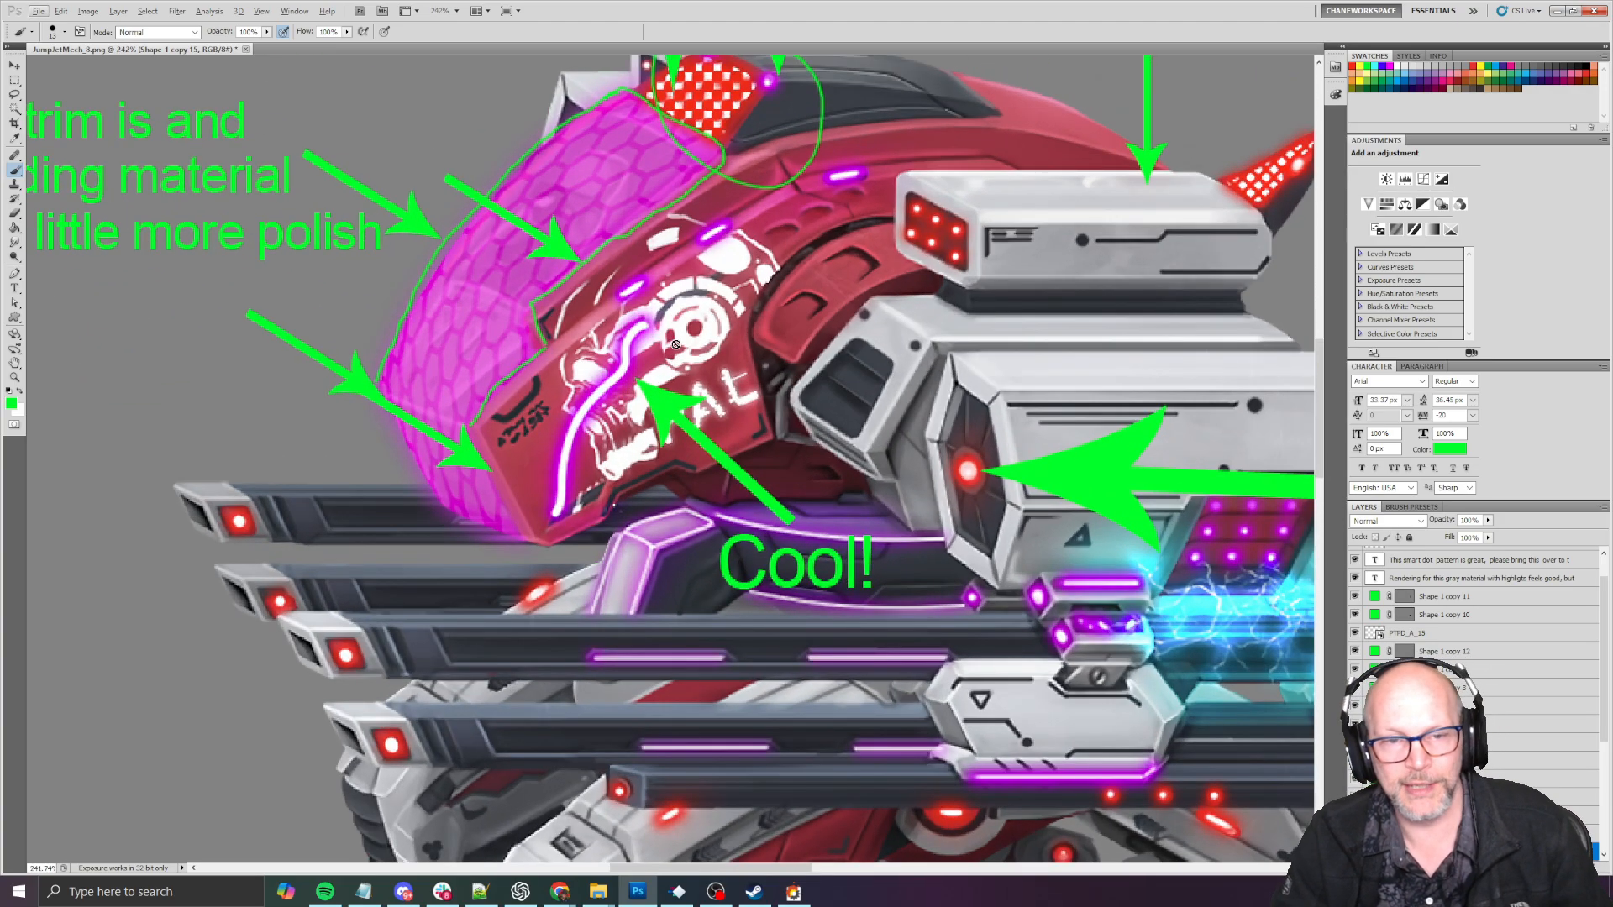
{"action": "scroll", "coordinate": [563, 408], "scroll_direction": "down", "scroll_amount": 5, "text": "alt"}
{"action": "key", "text": "v"}
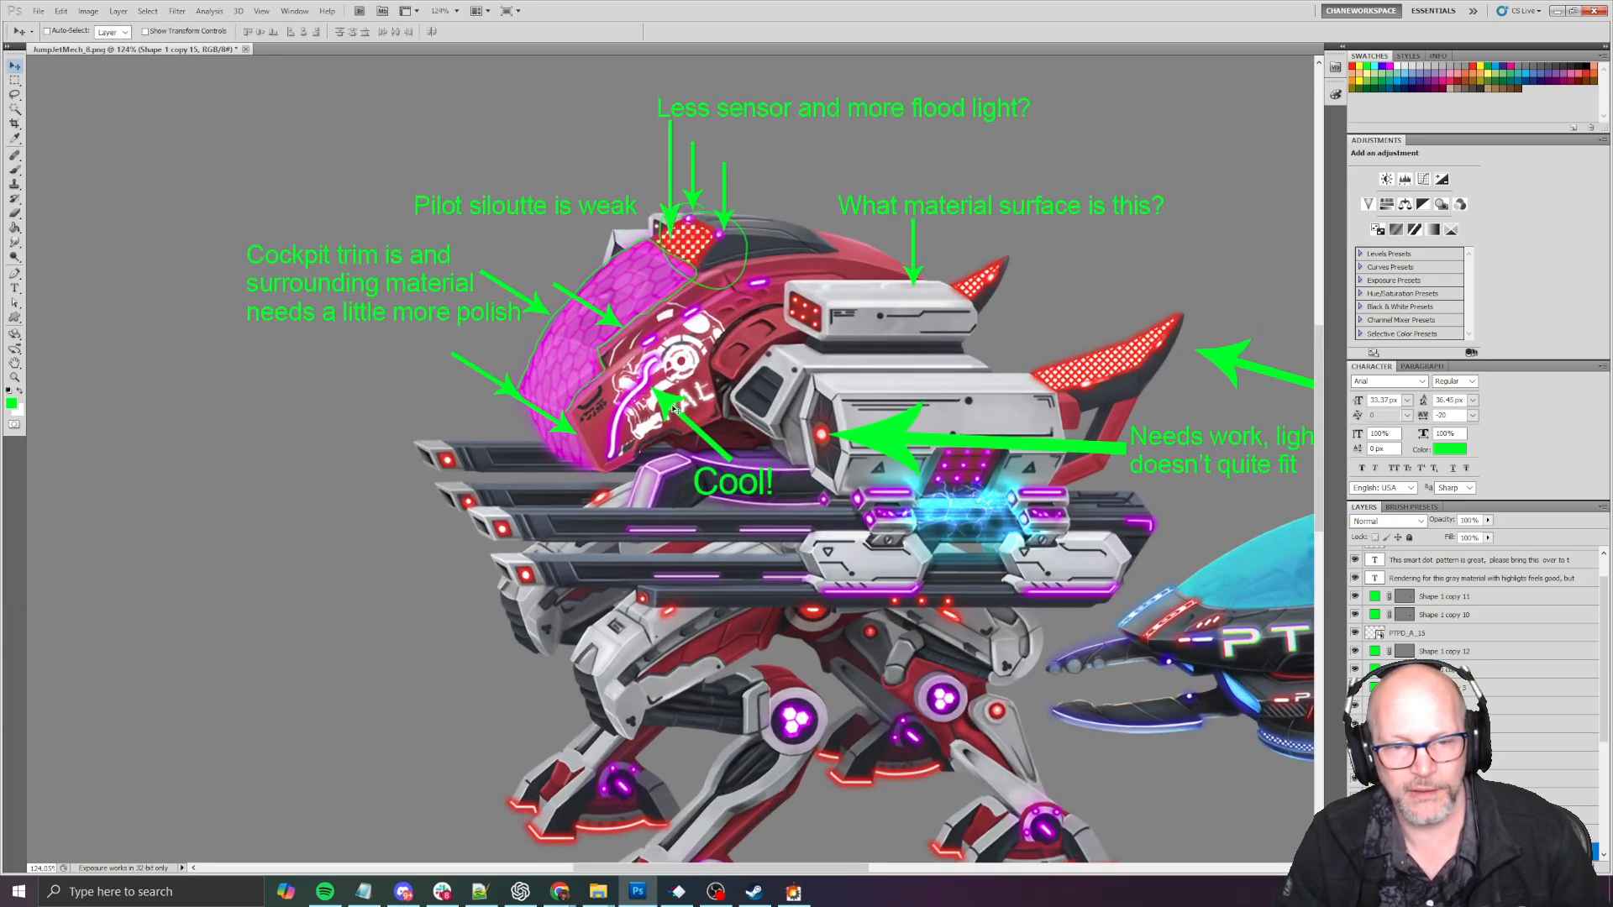
{"action": "left_click_drag", "start_coordinate": [672, 401], "coordinate": [704, 531], "text": "ctrl"}
{"action": "key", "text": "ctrl+z"}
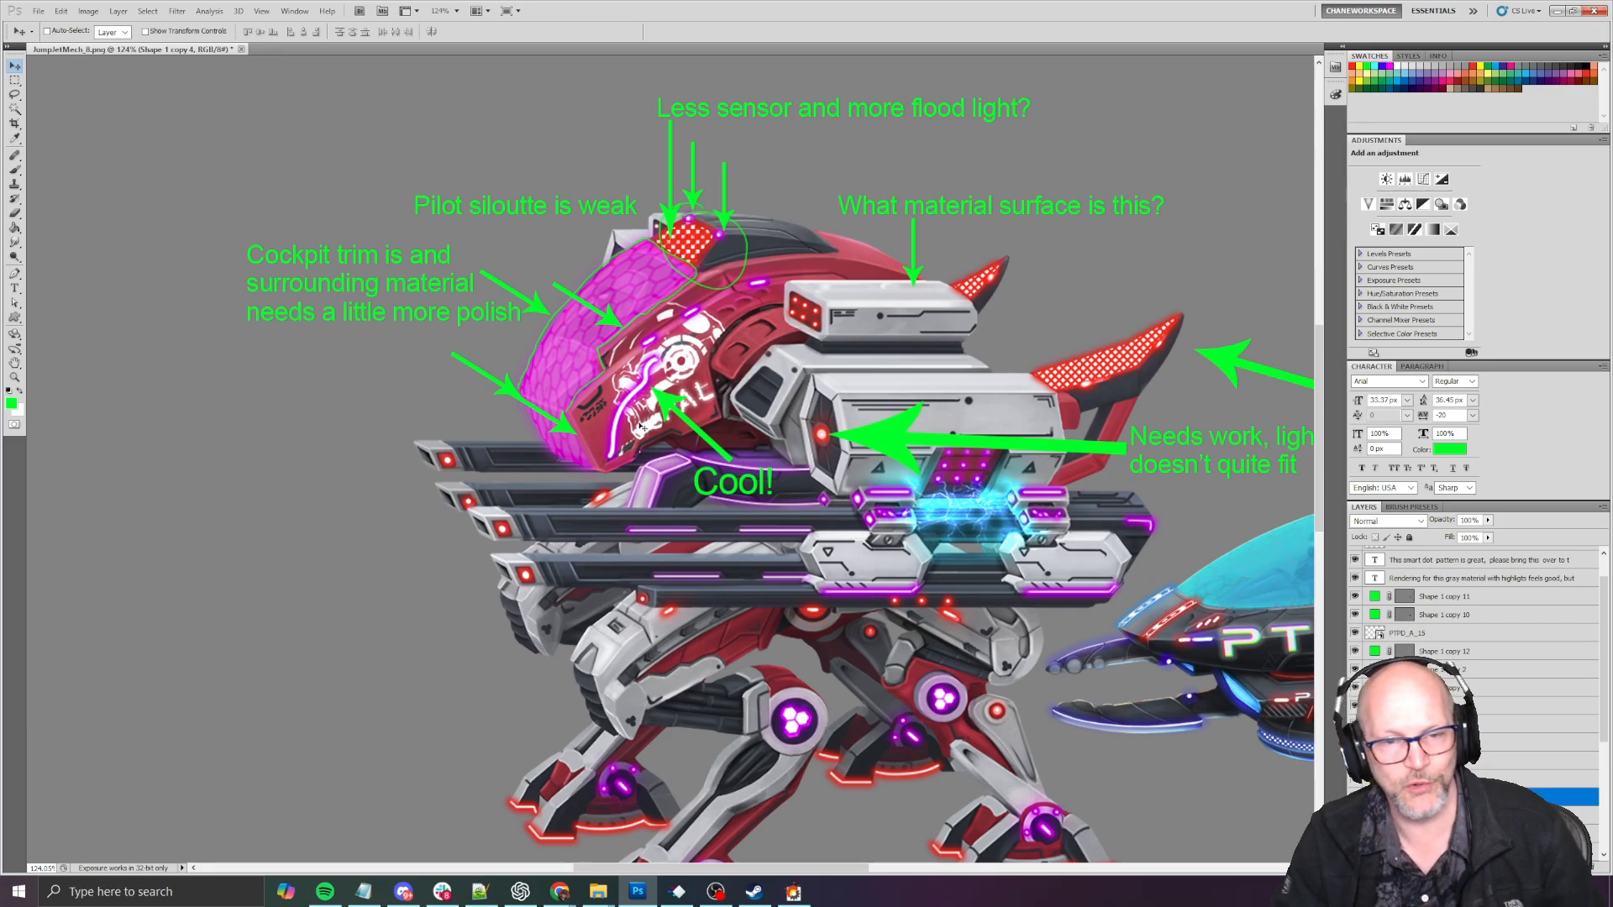
- Review all the green feedback notes across the mech and the PTPD cruiser
{"action": "scroll", "coordinate": [611, 390], "scroll_direction": "down", "scroll_amount": 1, "text": "alt"}
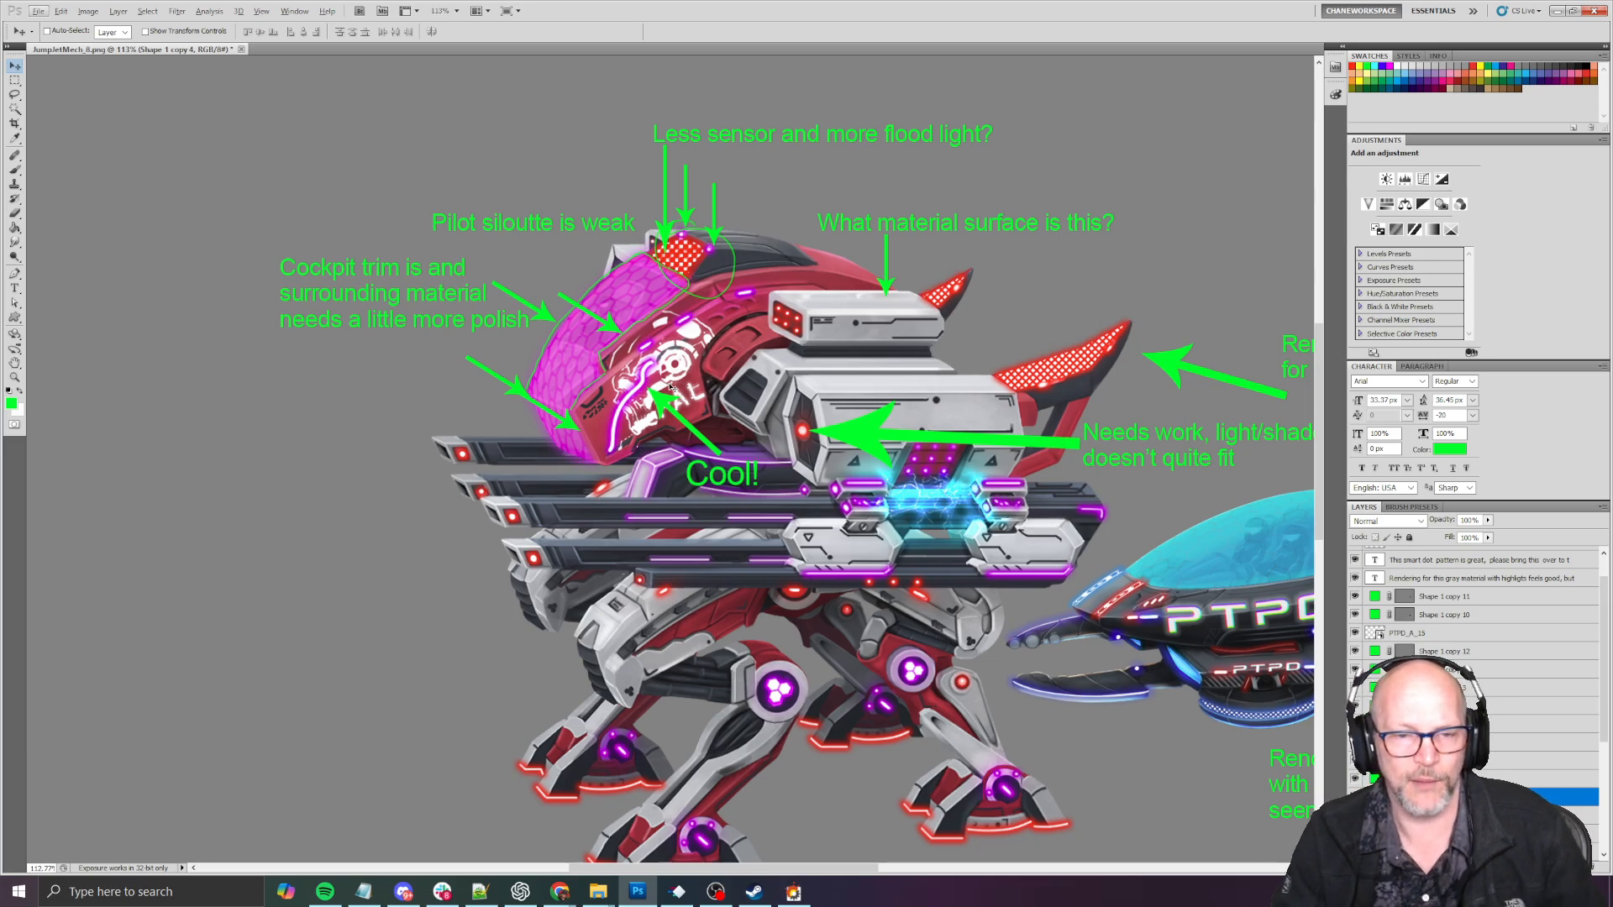
{"action": "left_click_drag", "start_coordinate": [750, 408], "coordinate": [561, 347]}
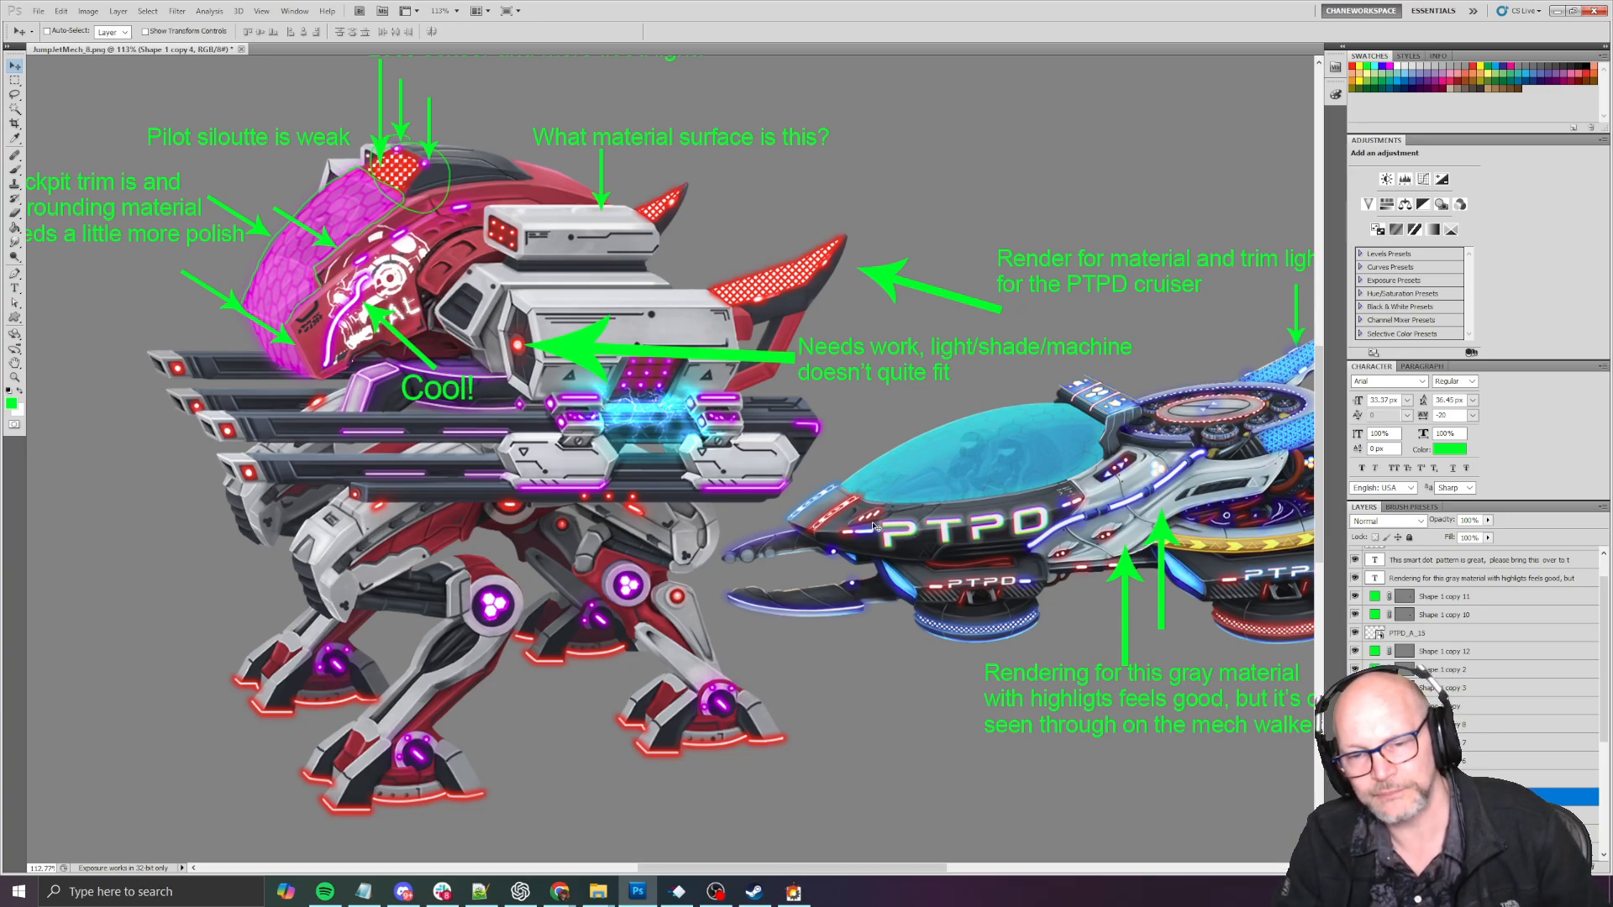
{"action": "left_click_drag", "start_coordinate": [1042, 536], "coordinate": [751, 485]}
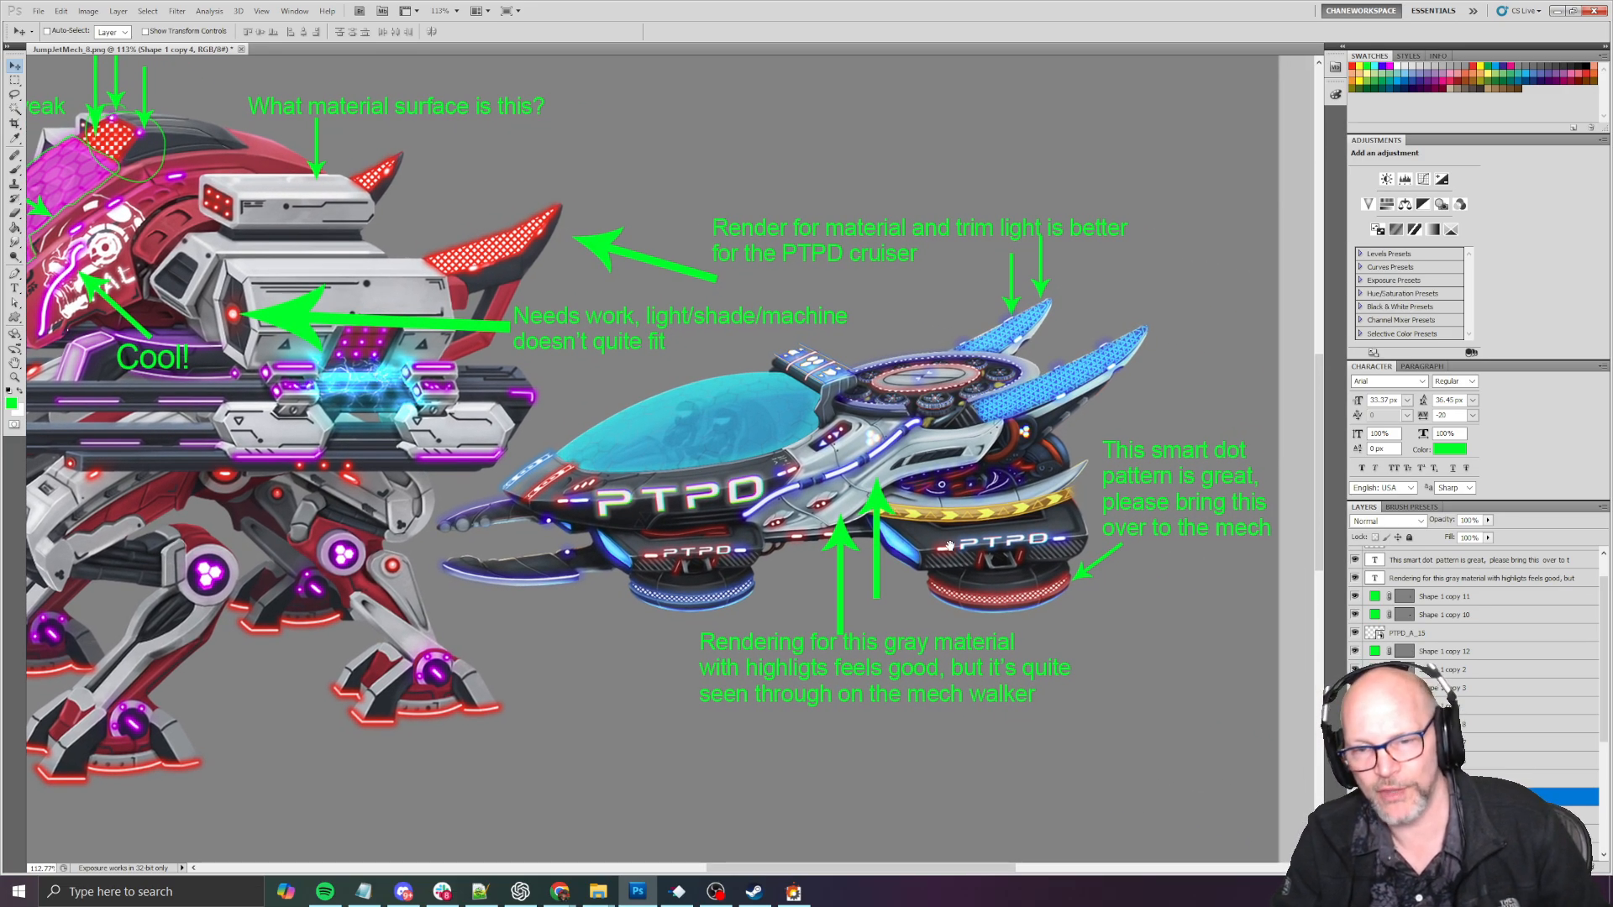
{"action": "left_click_drag", "start_coordinate": [638, 518], "coordinate": [928, 575]}
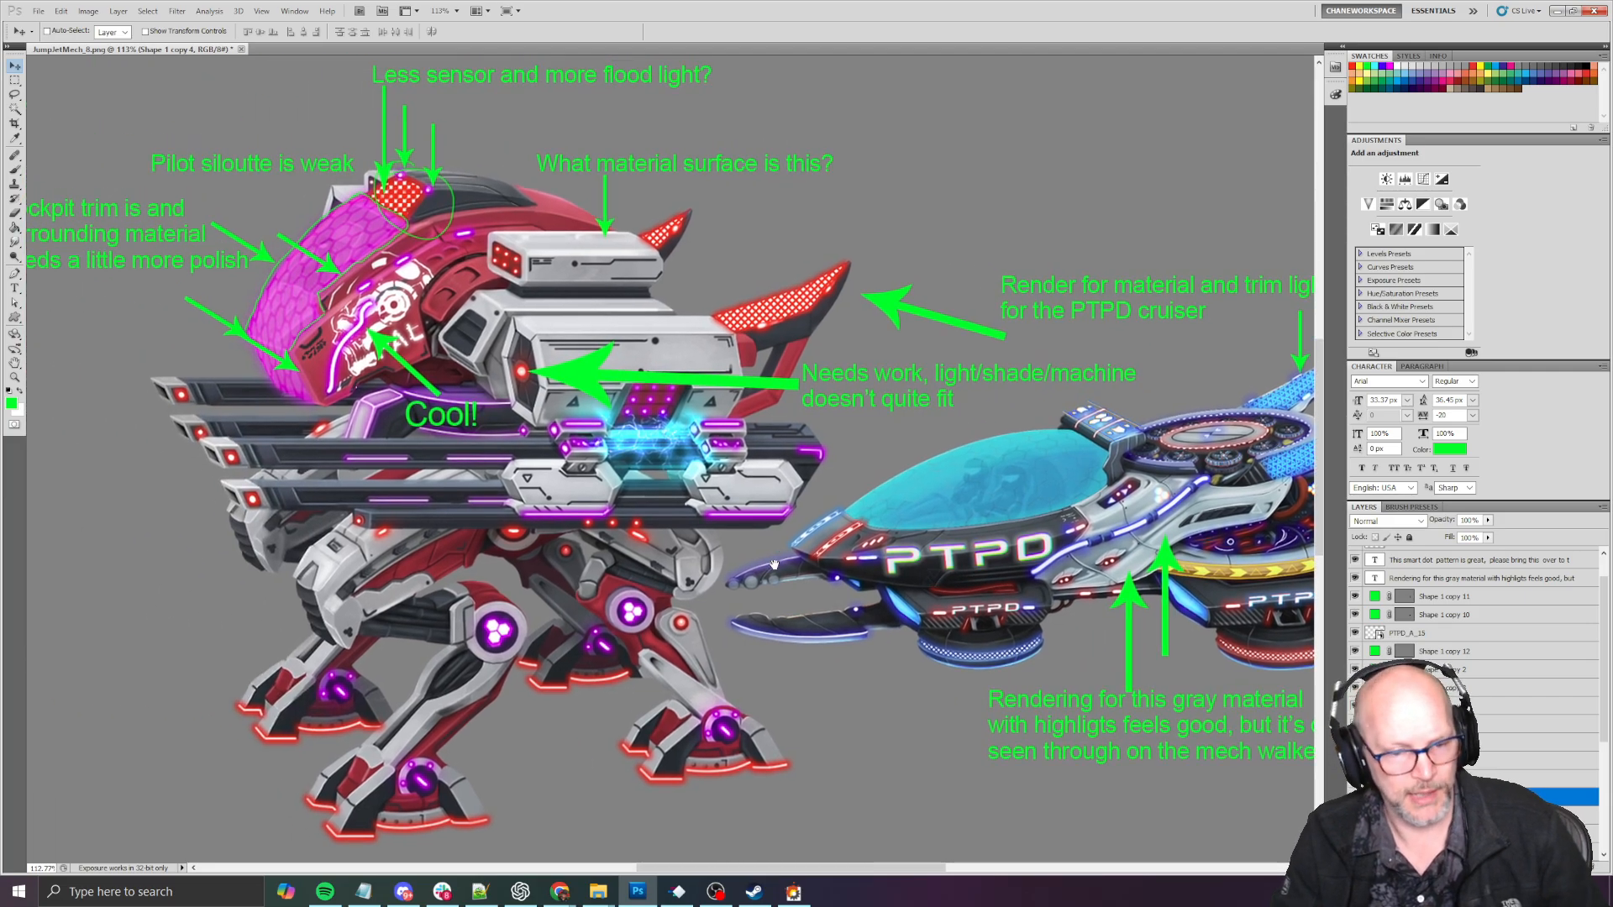
{"action": "left_click_drag", "start_coordinate": [775, 563], "coordinate": [989, 590]}
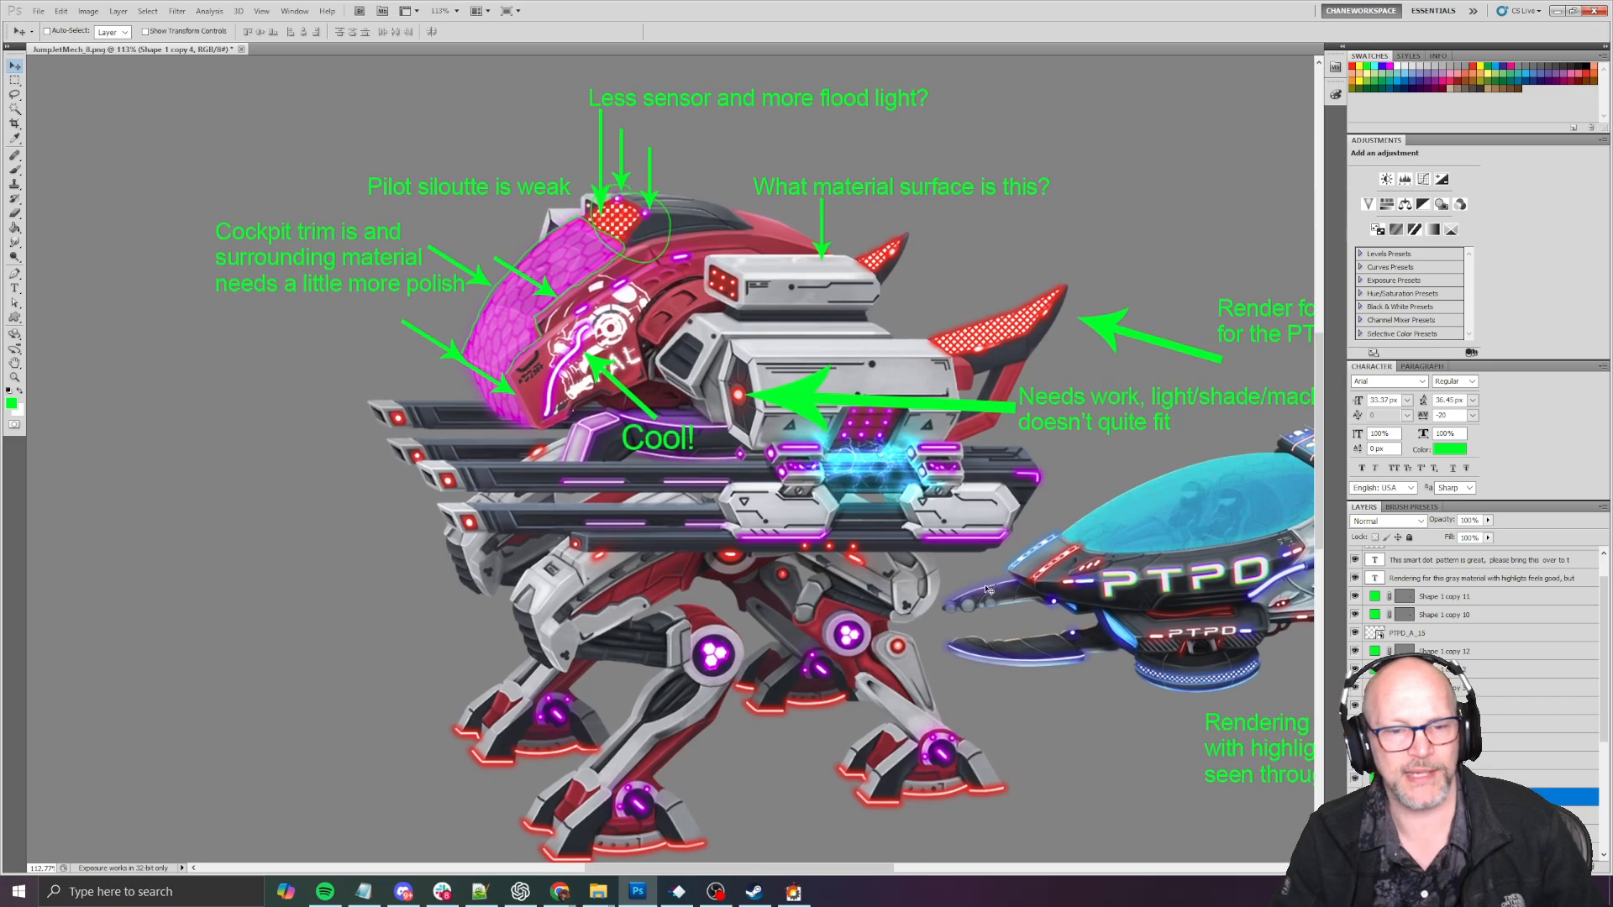
- Examine the mech's blue electric core, gun mounts and gray upper housing up close
{"action": "scroll", "coordinate": [773, 599], "scroll_direction": "up", "scroll_amount": 5, "text": "alt"}
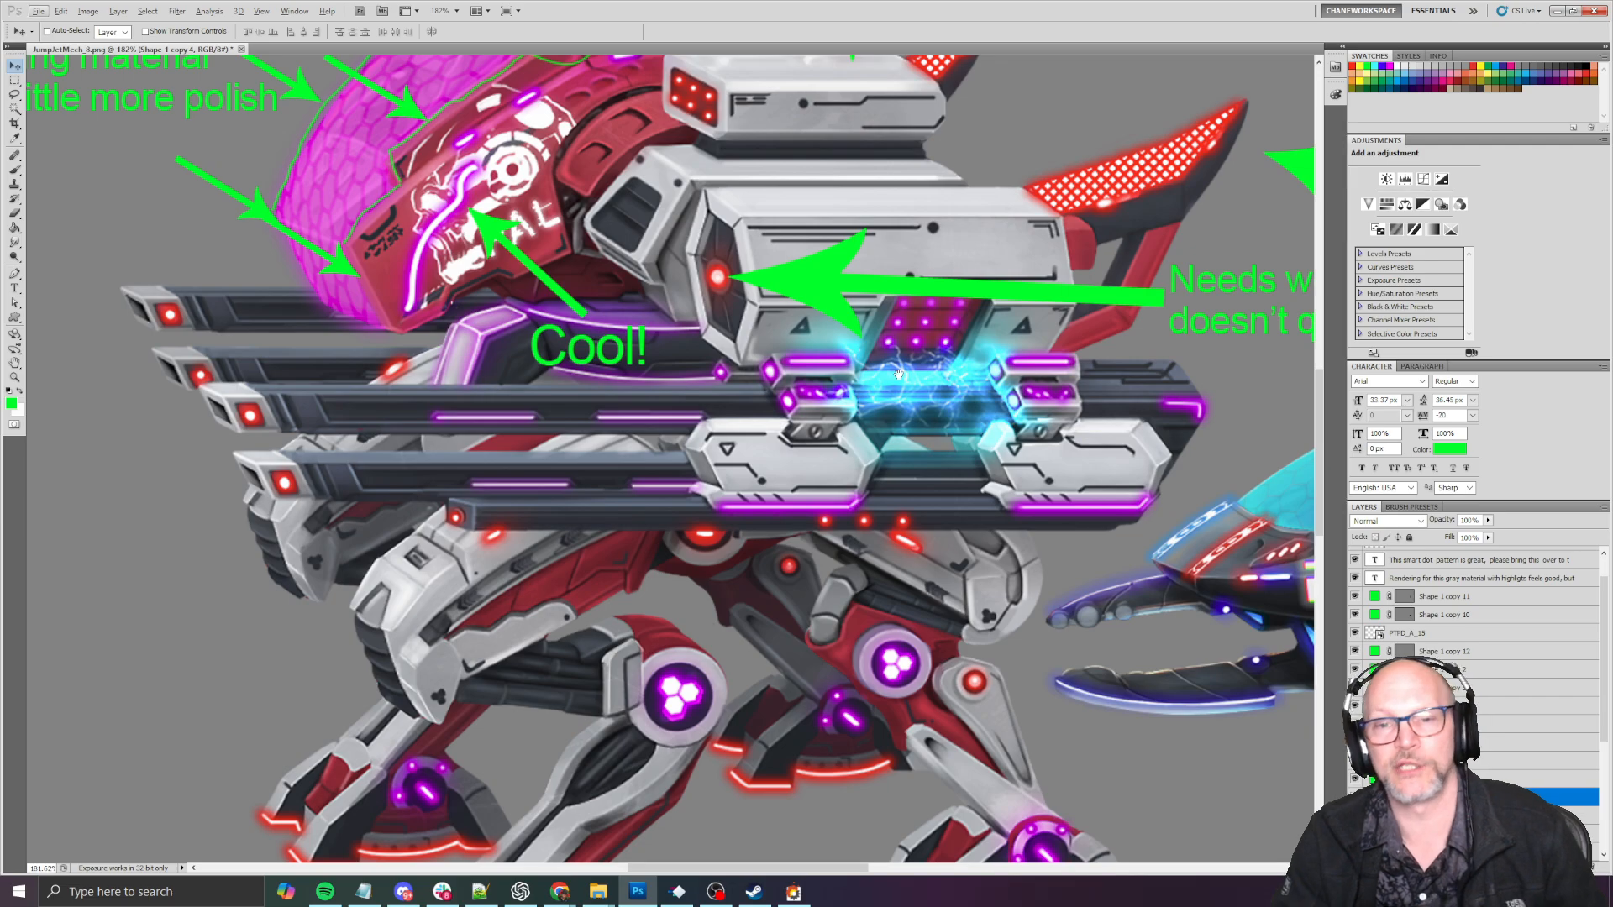
{"action": "mouse_move", "coordinate": [898, 373]}
{"action": "left_mouse_down"}
{"action": "mouse_move", "coordinate": [838, 483]}
{"action": "mouse_move", "coordinate": [838, 536]}
{"action": "left_mouse_up"}
{"action": "scroll", "coordinate": [839, 536], "scroll_direction": "down", "scroll_amount": 6, "text": "alt"}
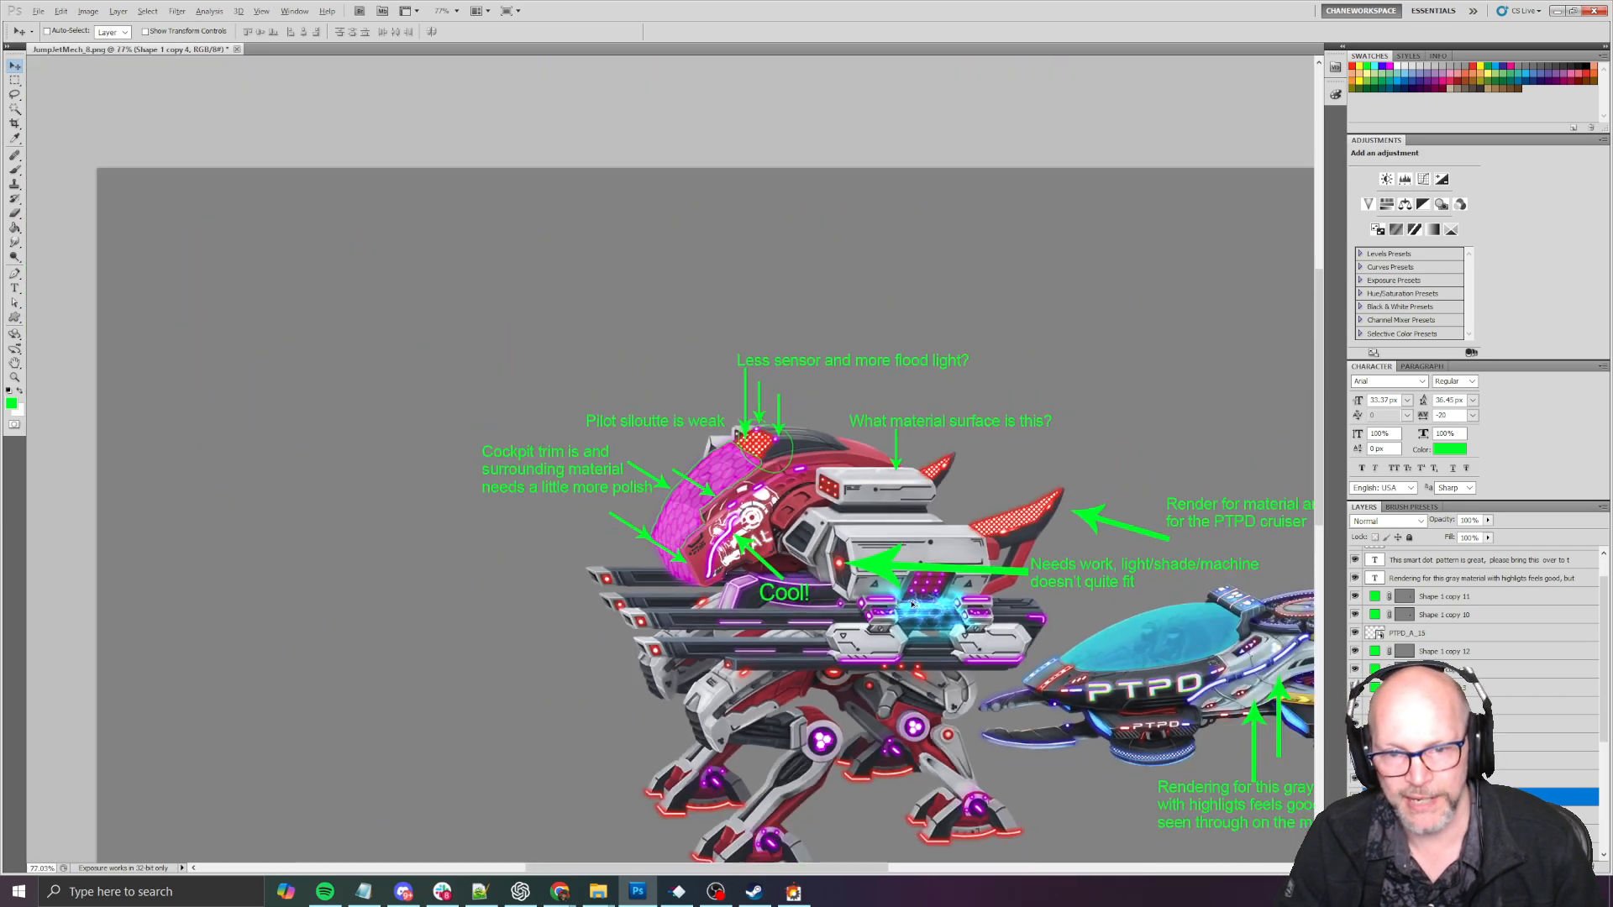
{"action": "mouse_move", "coordinate": [913, 603]}
{"action": "left_mouse_down"}
{"action": "mouse_move", "coordinate": [739, 469]}
{"action": "mouse_move", "coordinate": [681, 458]}
{"action": "left_mouse_up"}
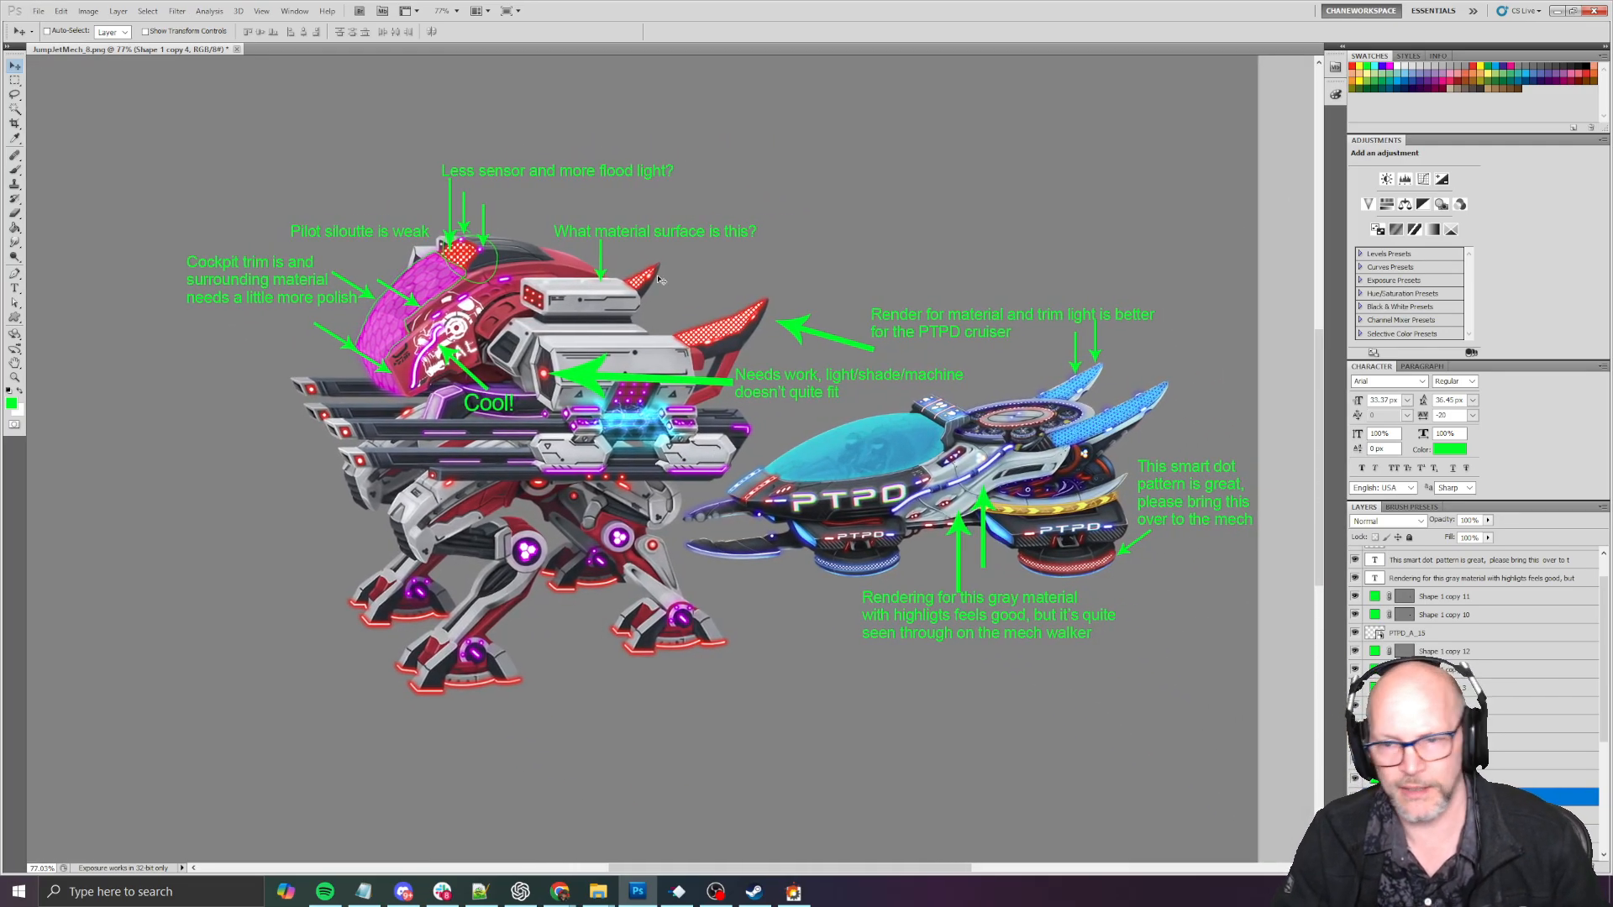
- Try to capture a screen snip of the annotated mech and PTPD cruiser at an enlarged view
{"action": "left_click_drag", "start_coordinate": [658, 279], "coordinate": [656, 323]}
{"action": "key", "text": "super+shift+s"}
{"action": "key", "text": "Escape"}
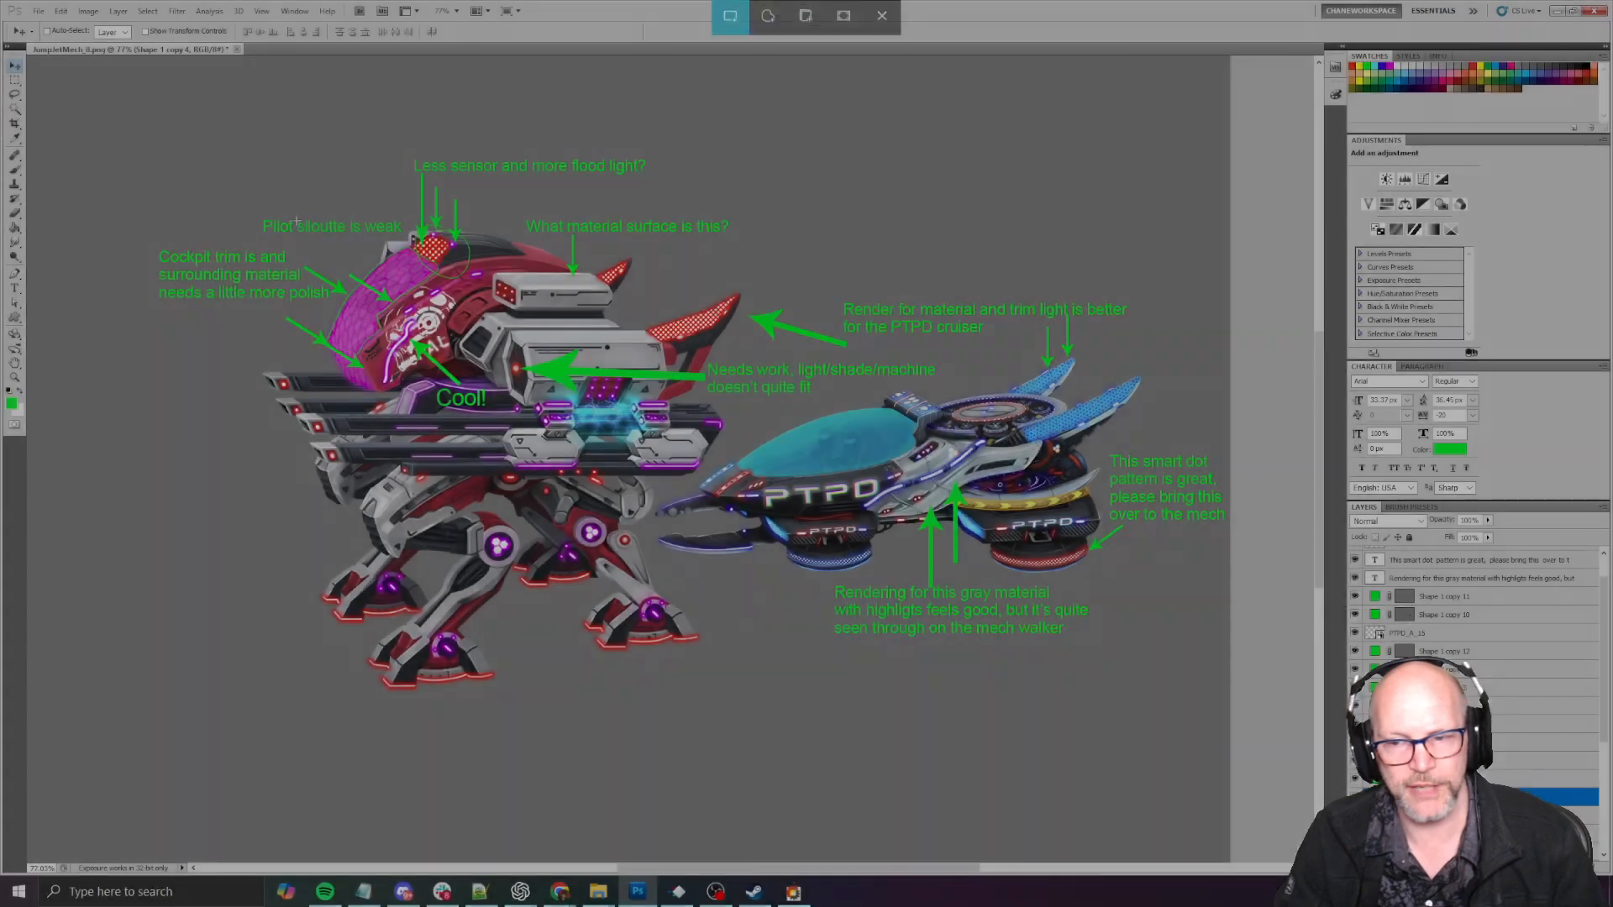
{"action": "scroll", "coordinate": [369, 250], "scroll_direction": "up", "scroll_amount": 2, "text": "alt"}
{"action": "left_click_drag", "start_coordinate": [380, 262], "coordinate": [320, 250]}
{"action": "key", "text": "super+shift+s"}
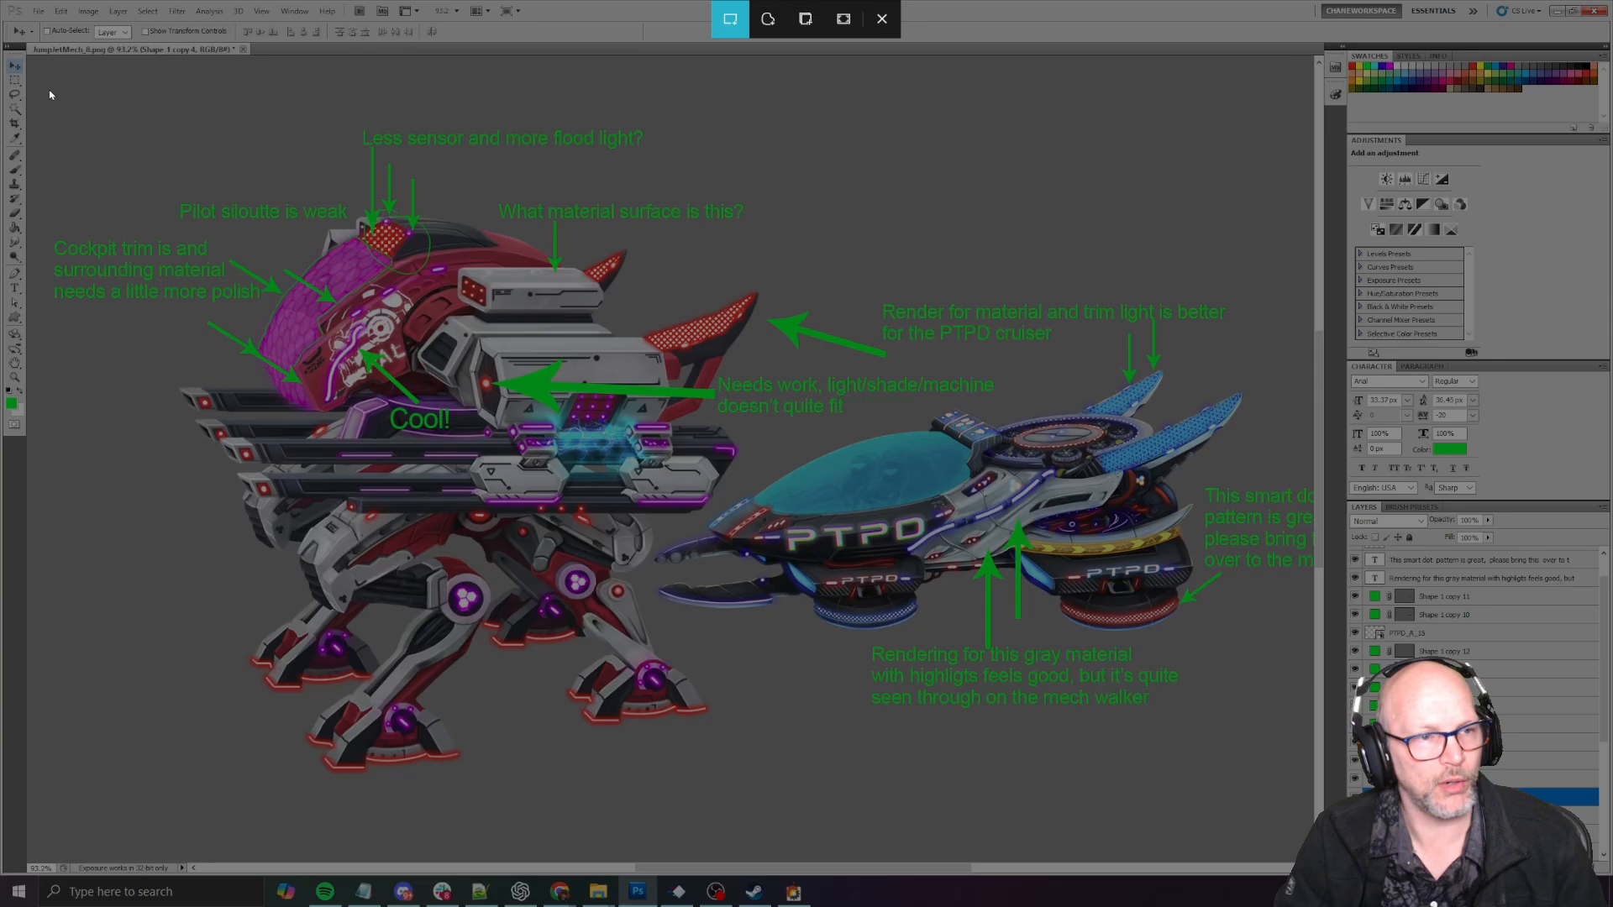
{"action": "left_click_drag", "start_coordinate": [49, 89], "coordinate": [1546, 906]}
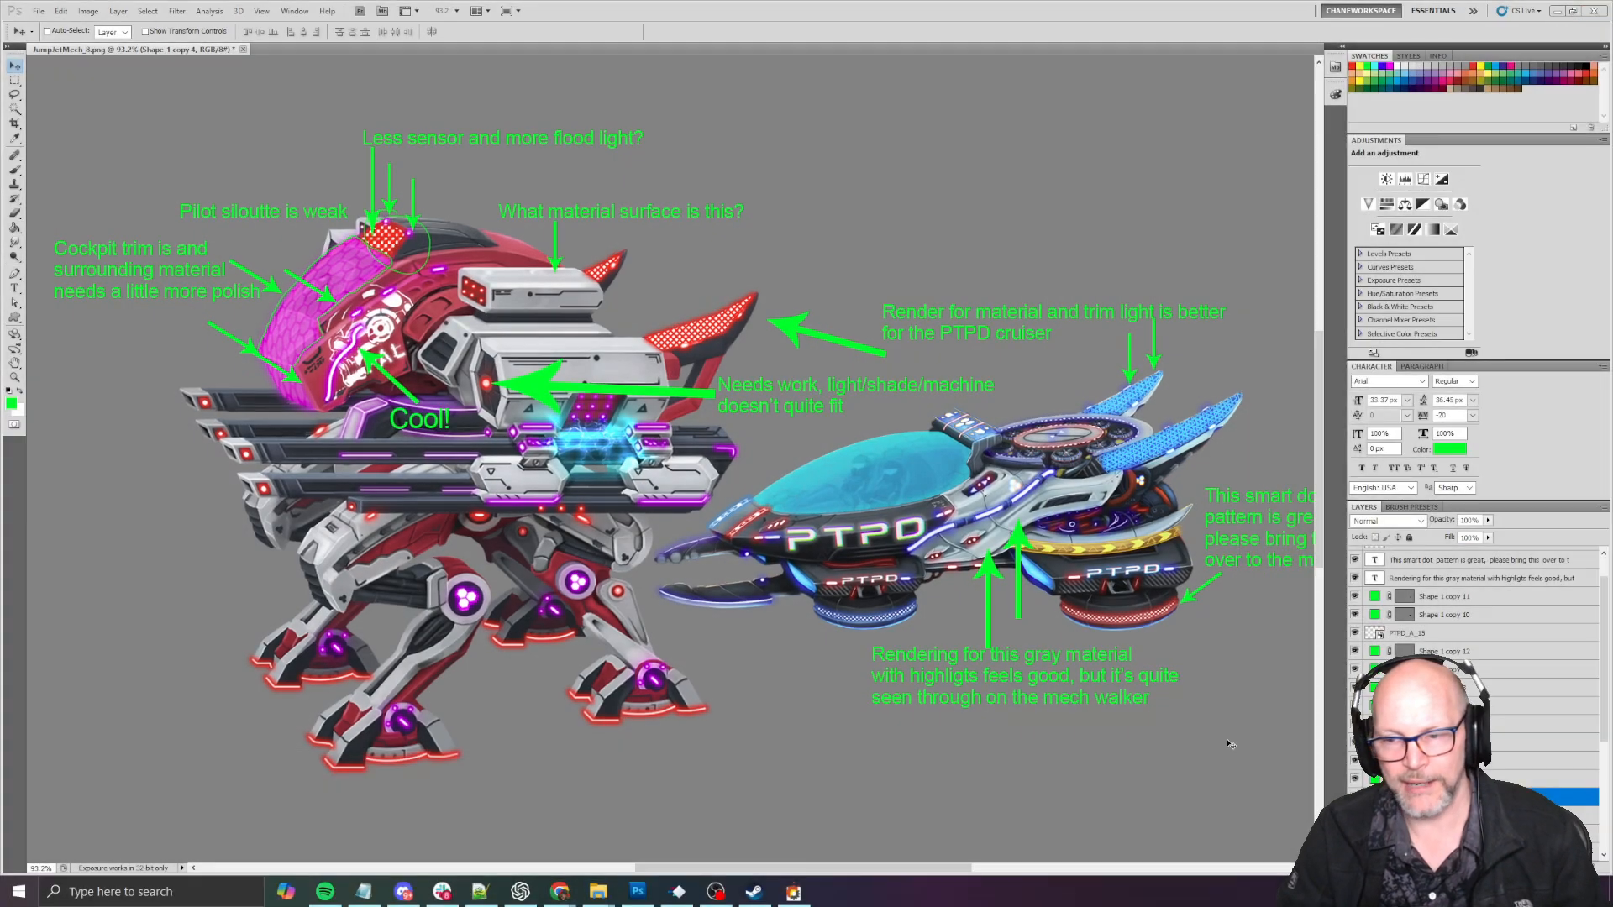
- Fit every green note in view and capture a screen snip of the mech and PTPD cruiser with all their feedback
{"action": "scroll", "coordinate": [1156, 722], "scroll_direction": "down", "scroll_amount": 1, "text": "alt"}
{"action": "left_click_drag", "start_coordinate": [1156, 723], "coordinate": [1104, 714]}
{"action": "key", "text": "super+shift+s"}
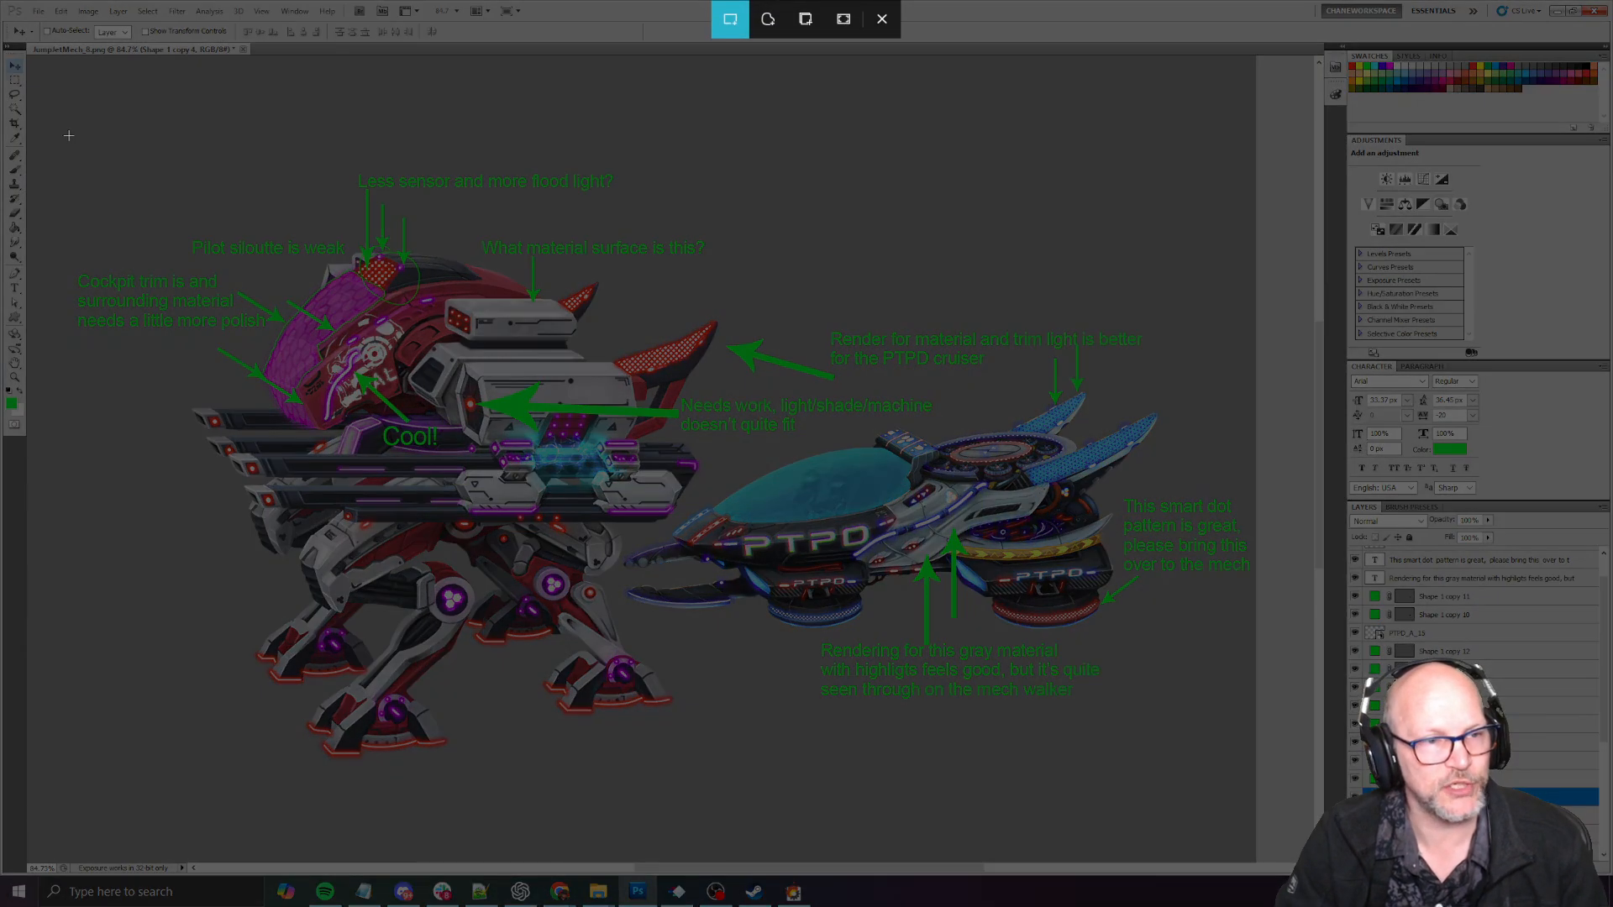
{"action": "left_click_drag", "start_coordinate": [68, 134], "coordinate": [1254, 799]}
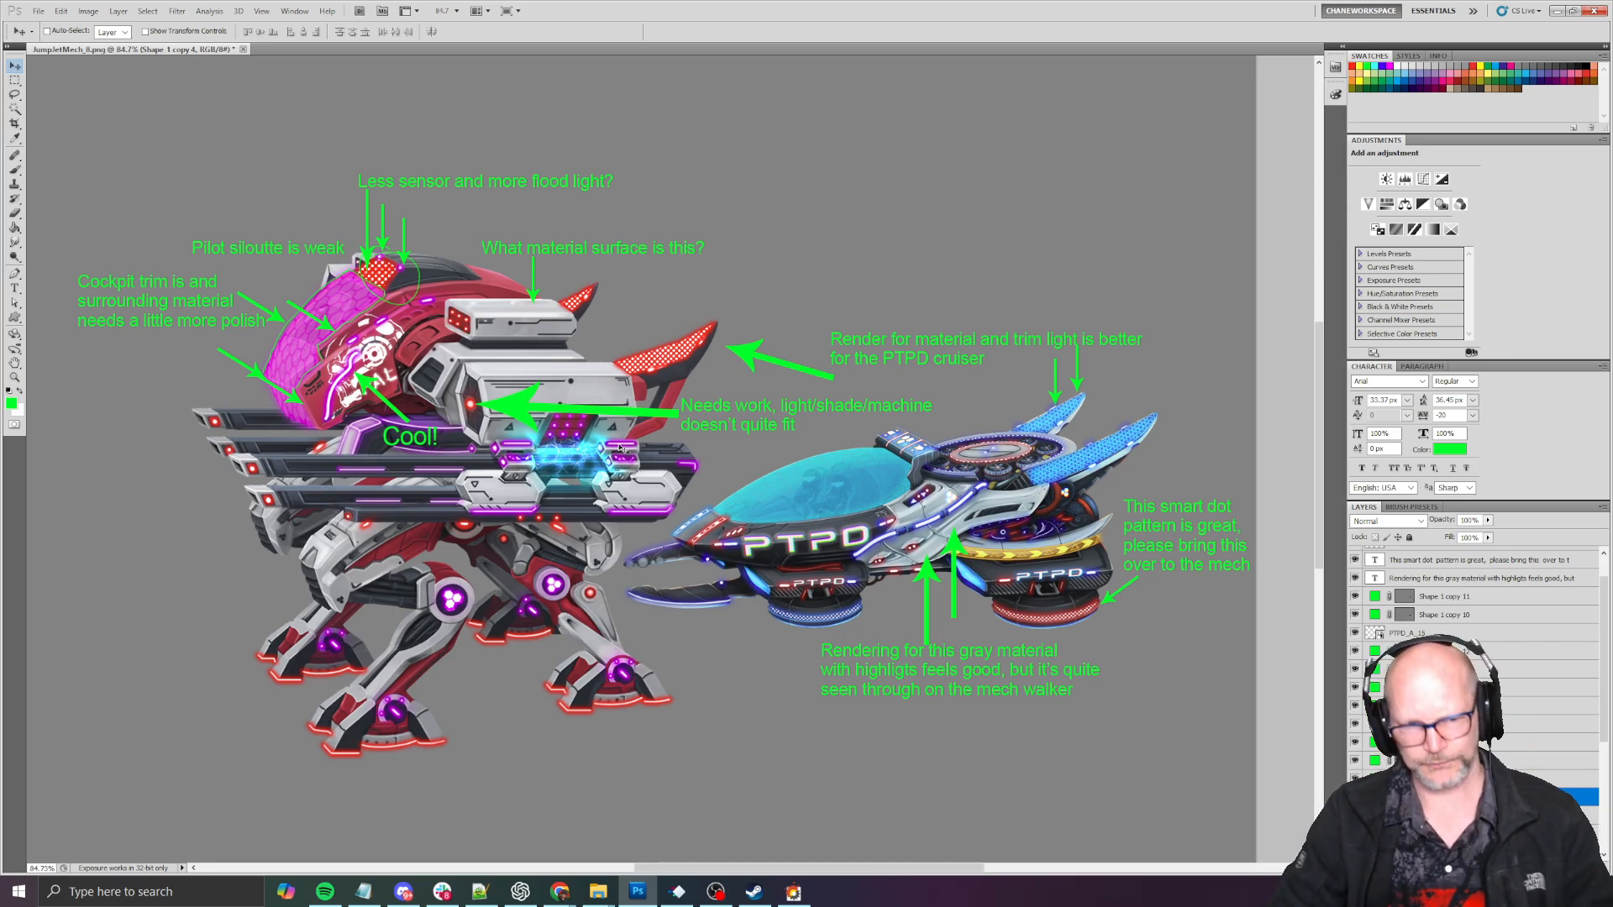
{"action": "key", "text": "alt+Tab"}
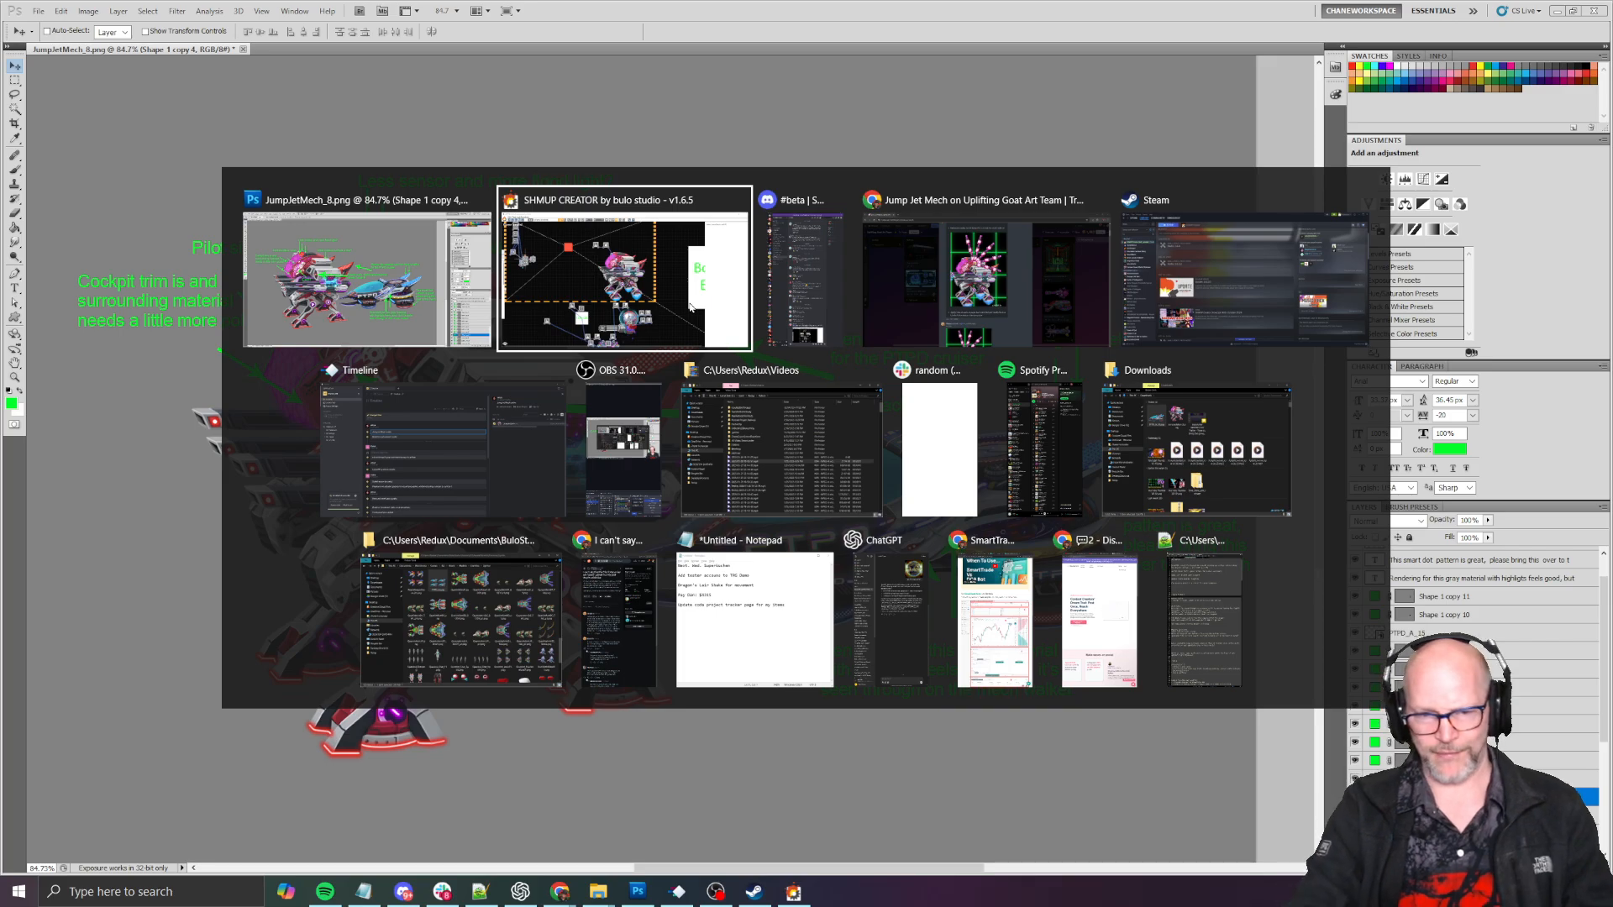
{"action": "key", "text": "Tab"}
{"action": "key", "text": "Tab"}
{"action": "key", "text": "Tab"}
{"action": "key", "text": "Tab"}
{"action": "key", "text": "Tab"}
{"action": "key", "text": "Escape"}
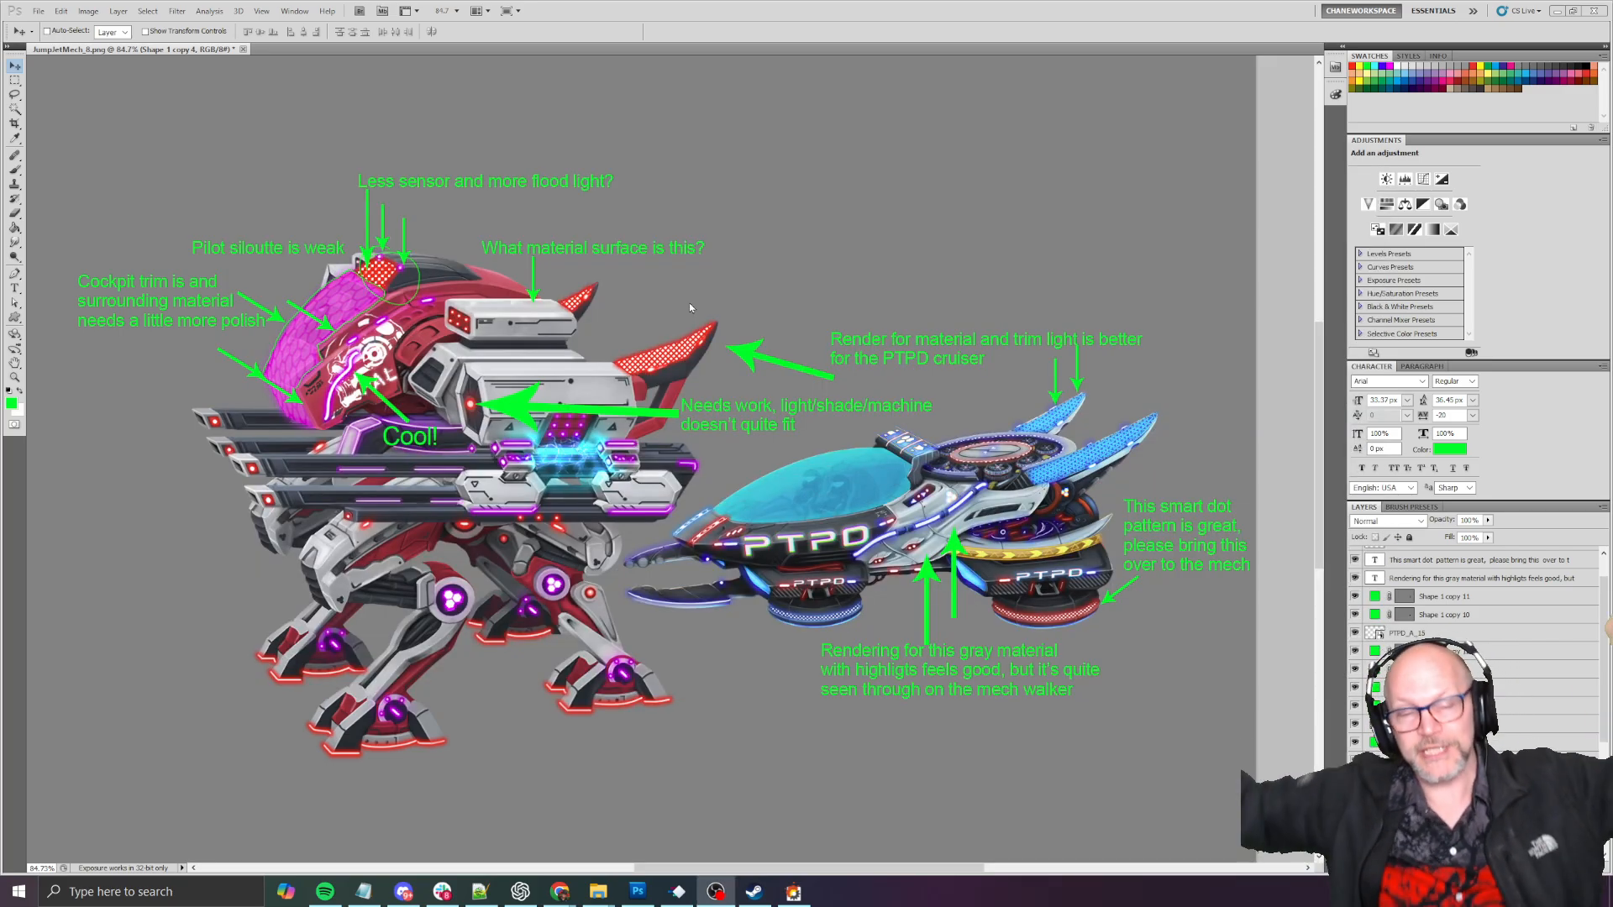